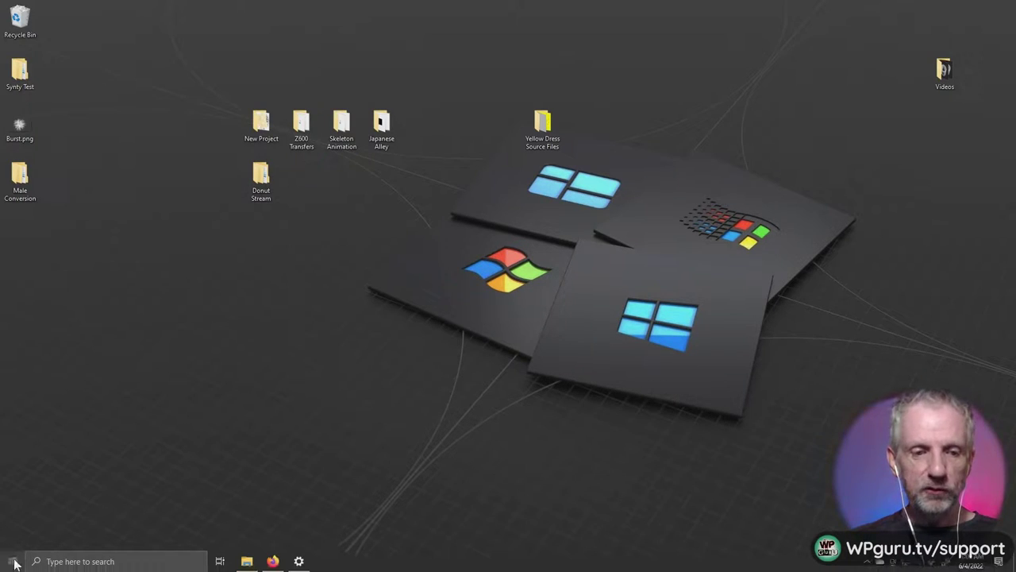
{"action": "left_click", "coordinate": [12, 561]}
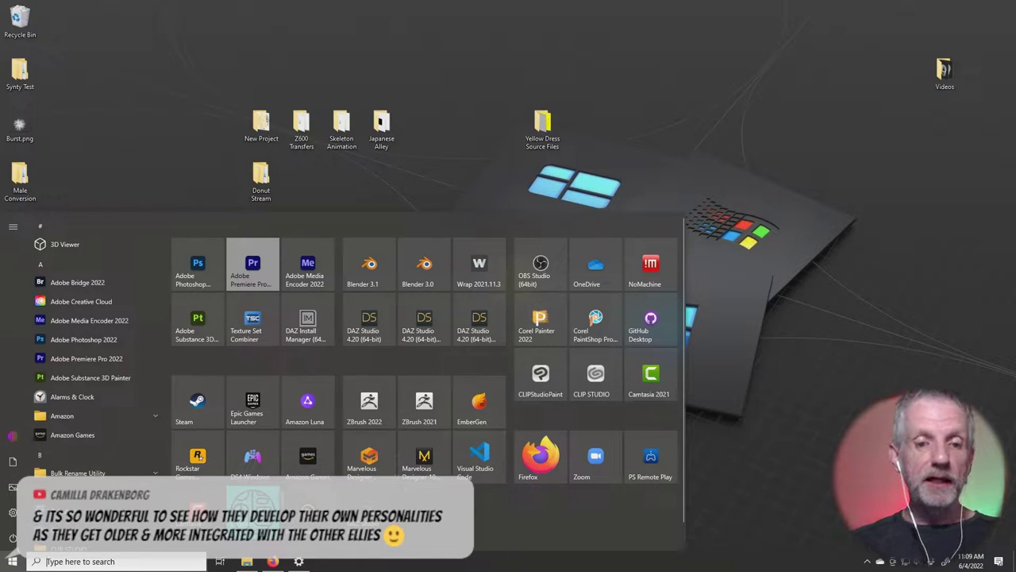
{"action": "left_click", "coordinate": [253, 266]}
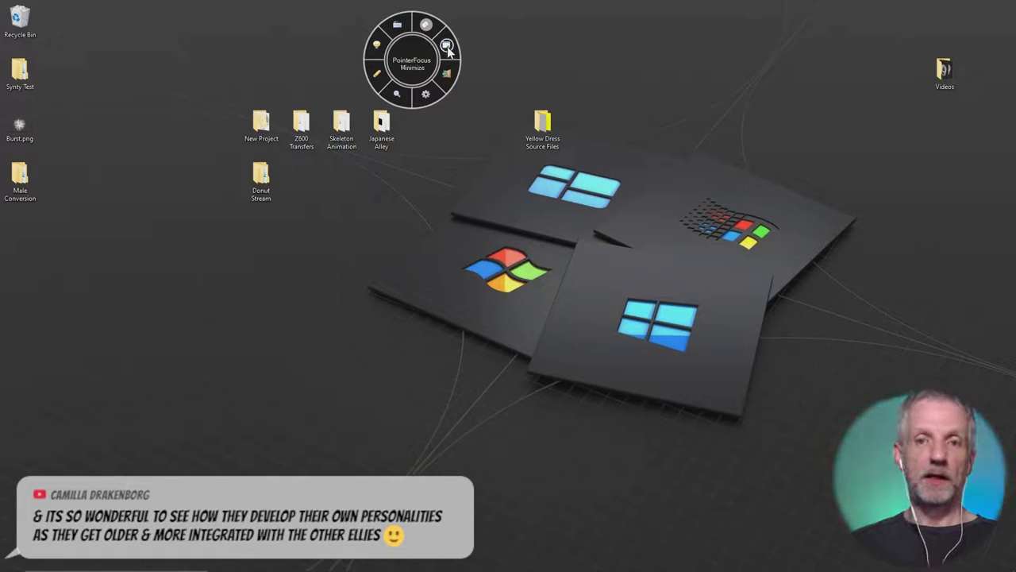
{"action": "left_click", "coordinate": [447, 47]}
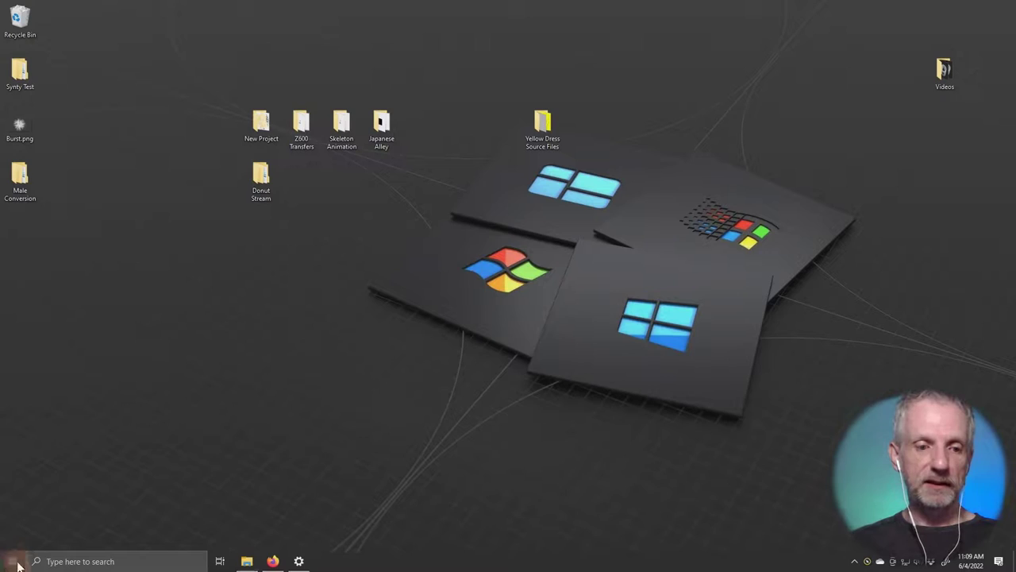
{"action": "left_click", "coordinate": [18, 564]}
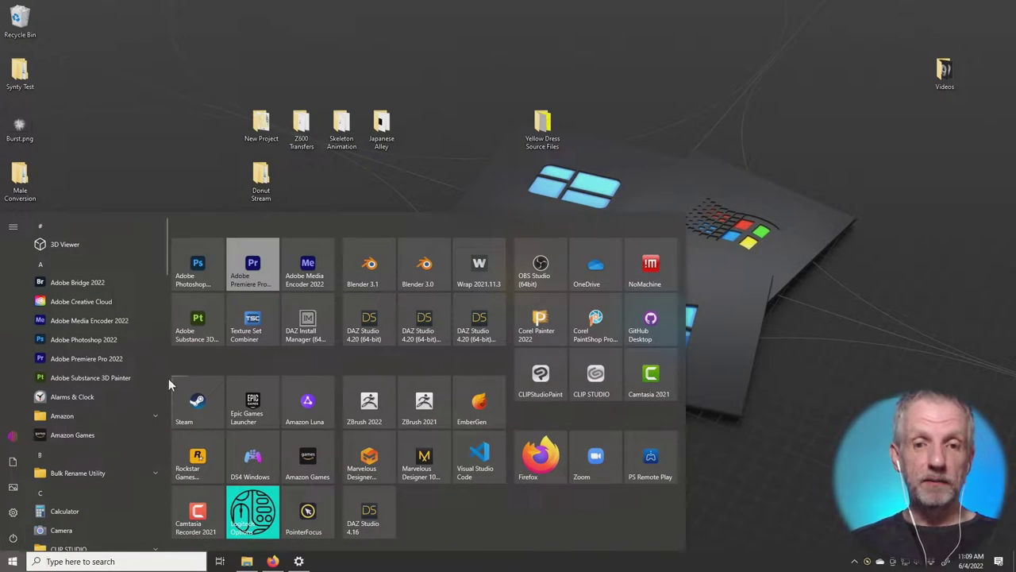
{"action": "left_click", "coordinate": [652, 172]}
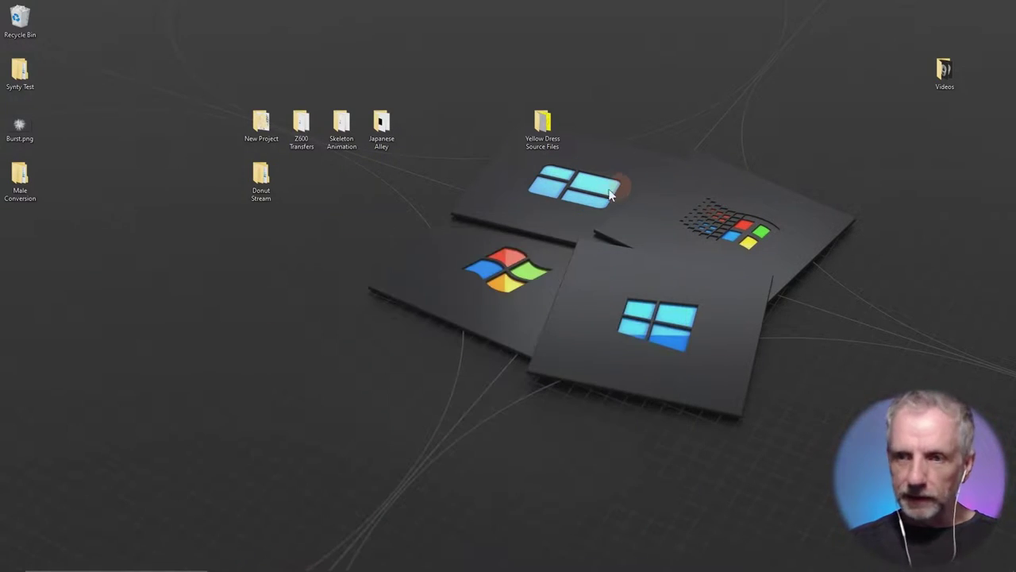
Open Coffee-v2.gif from the Videos folder, examine the coffee-pouring animation enlarged, and put the viewer and folder away.
{"action": "left_click", "coordinate": [944, 68]}
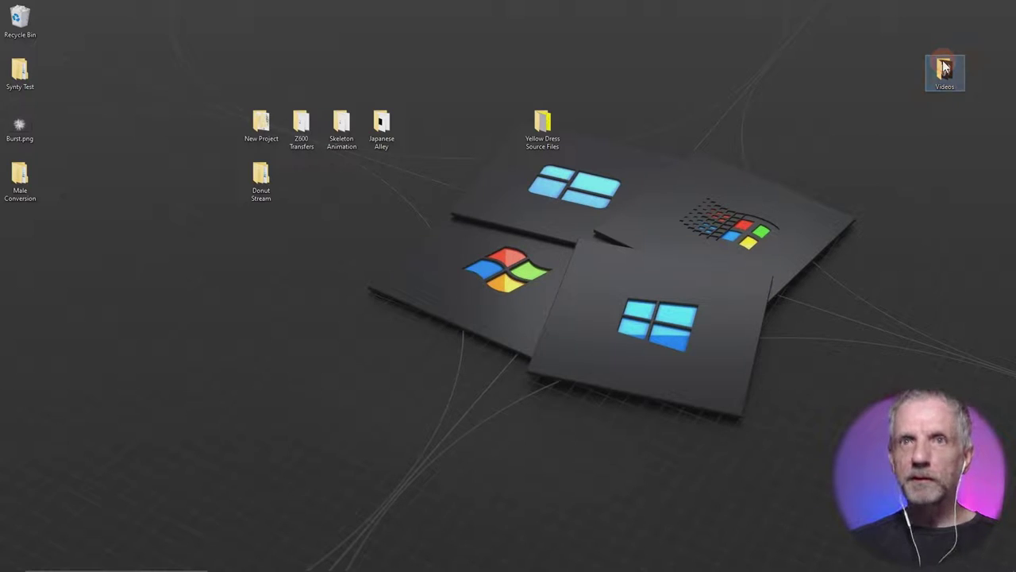
{"action": "double_click", "coordinate": [943, 69]}
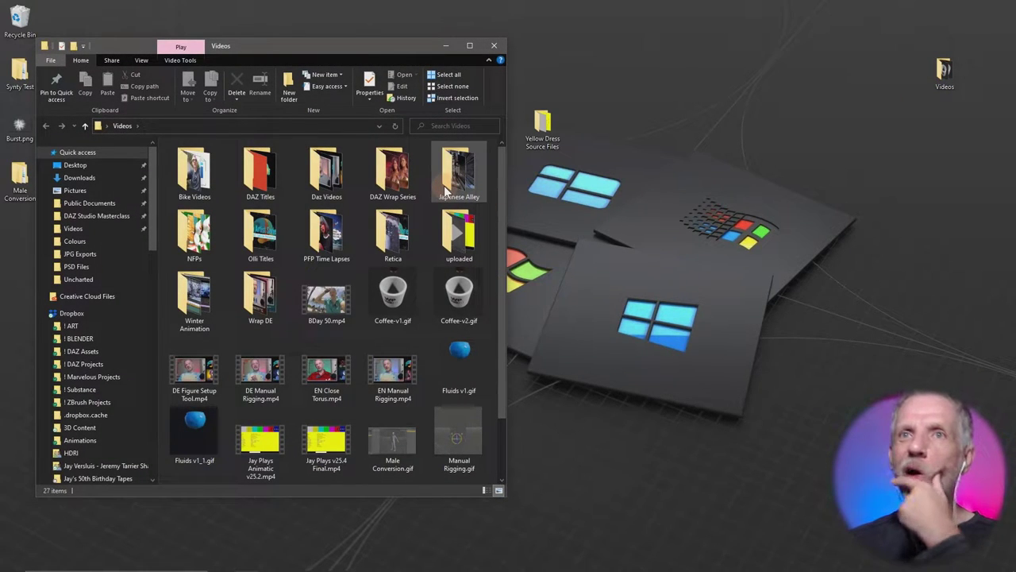
{"action": "mouse_move", "coordinate": [446, 191]}
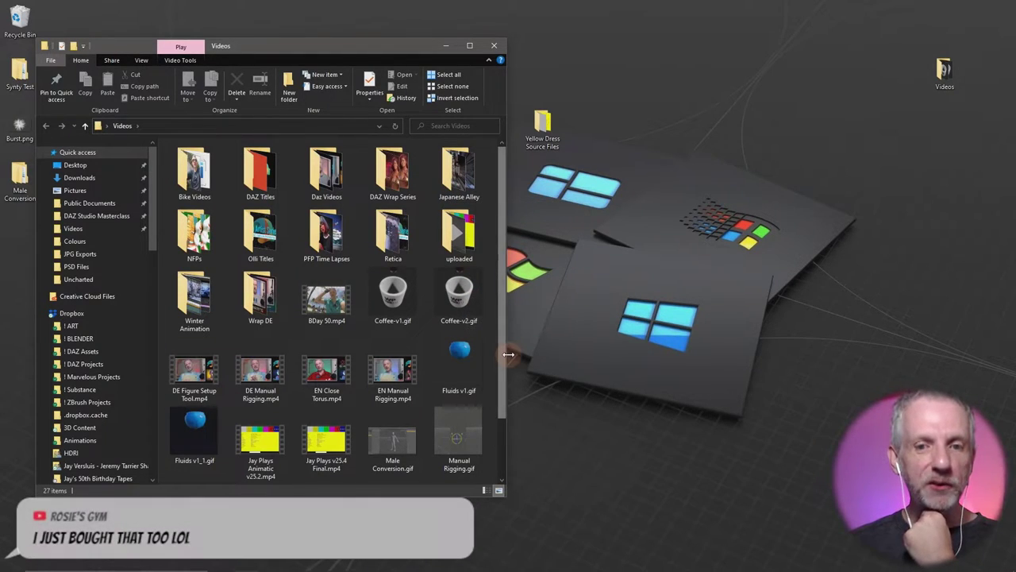
{"action": "left_click", "coordinate": [457, 305]}
{"action": "double_click", "coordinate": [458, 305]}
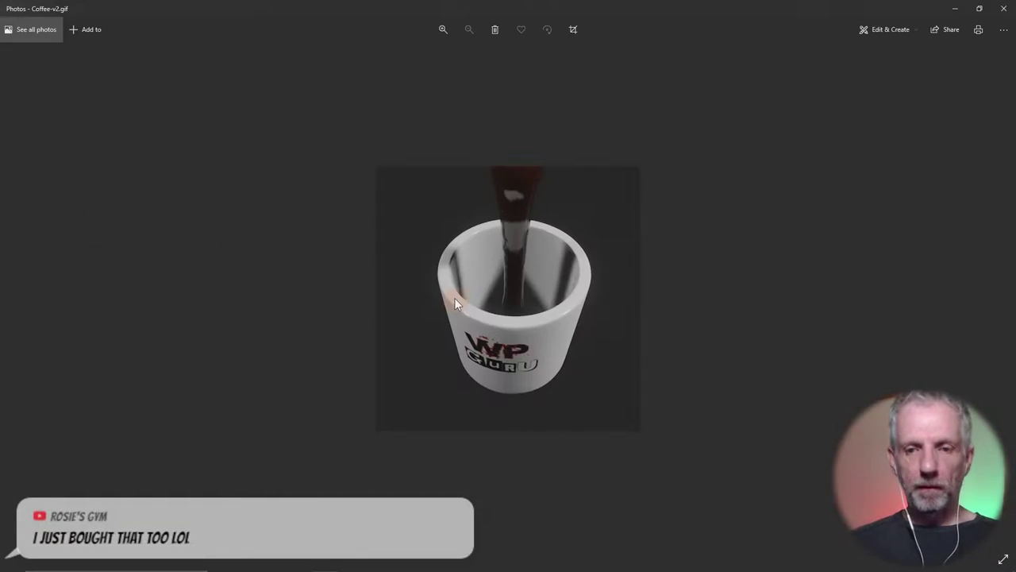
{"action": "scroll", "coordinate": [714, 381], "scroll_direction": "up", "scroll_amount": 4, "text": "ctrl"}
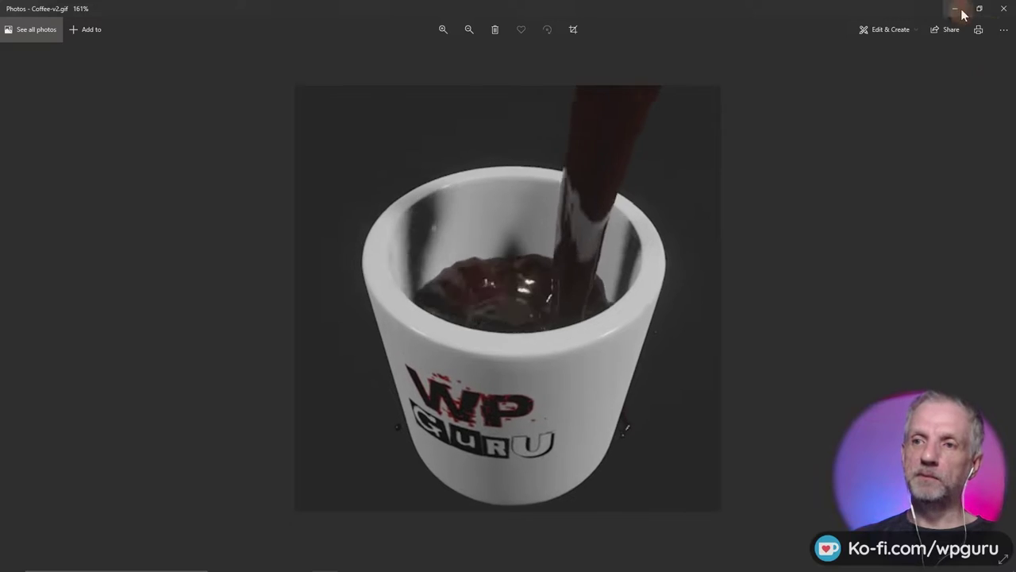
{"action": "left_click", "coordinate": [1005, 8]}
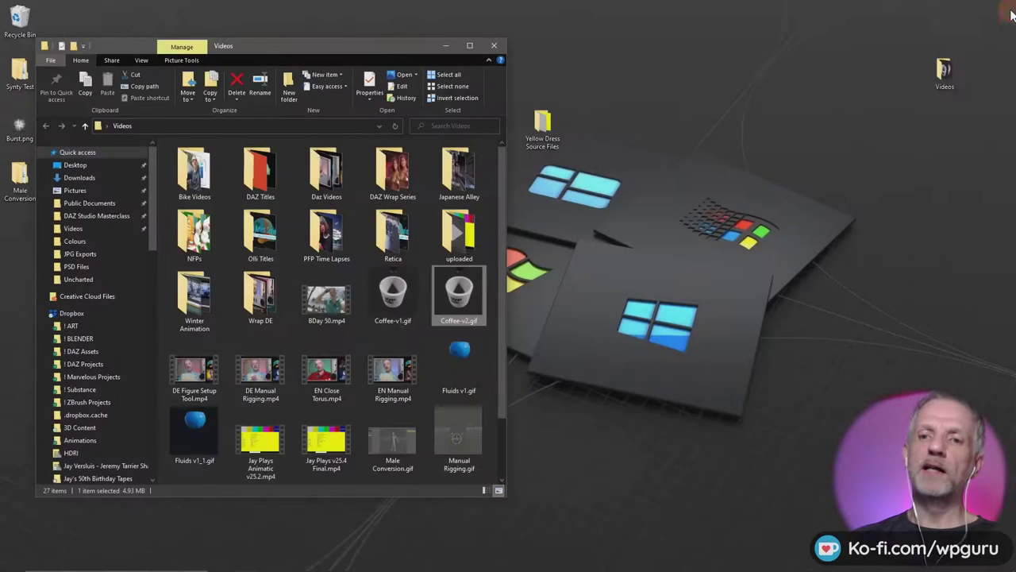
{"action": "left_click", "coordinate": [444, 48]}
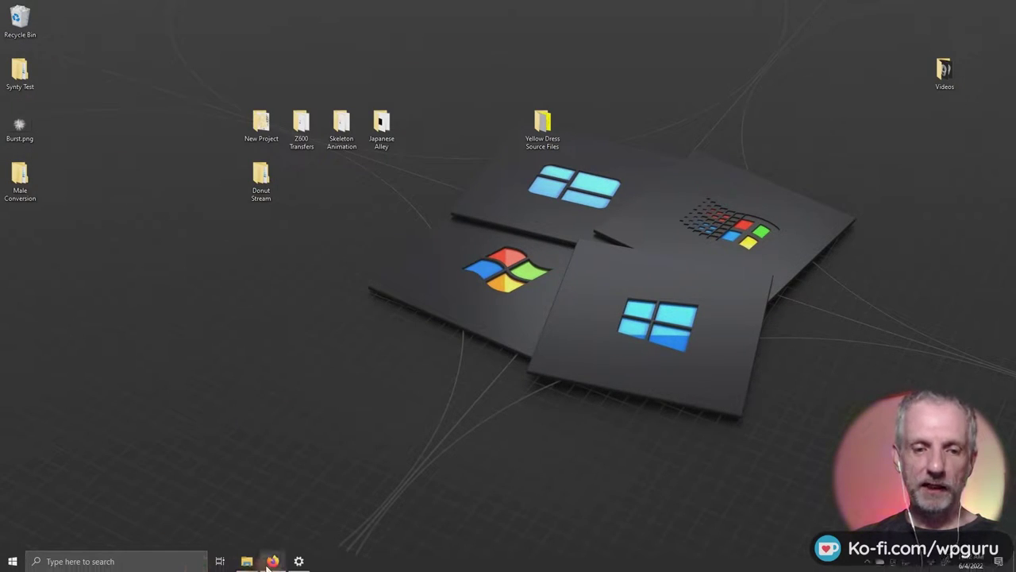
Switch to Blender 3.1 and scrub through the coffee-pouring simulation in Coffee v3.blend to examine the fluid in the cup.
{"action": "left_click", "coordinate": [14, 561]}
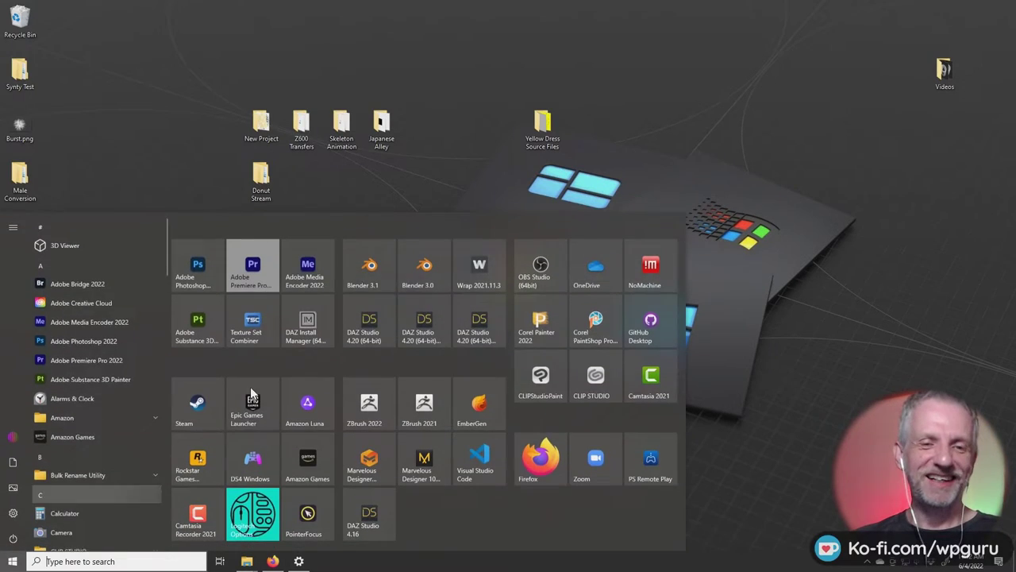
{"action": "left_click", "coordinate": [379, 280]}
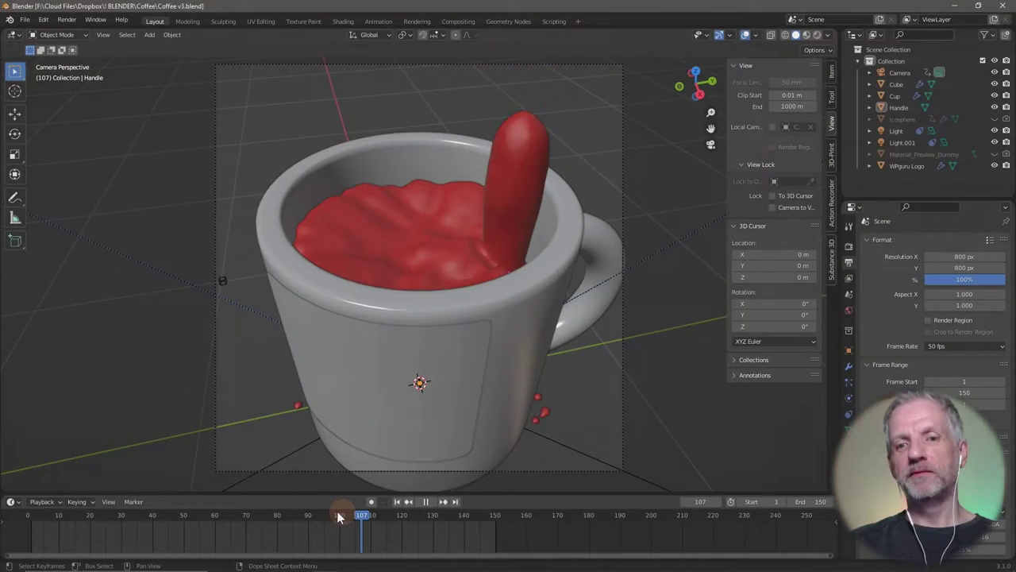
{"action": "left_click_drag", "start_coordinate": [337, 510], "coordinate": [306, 513]}
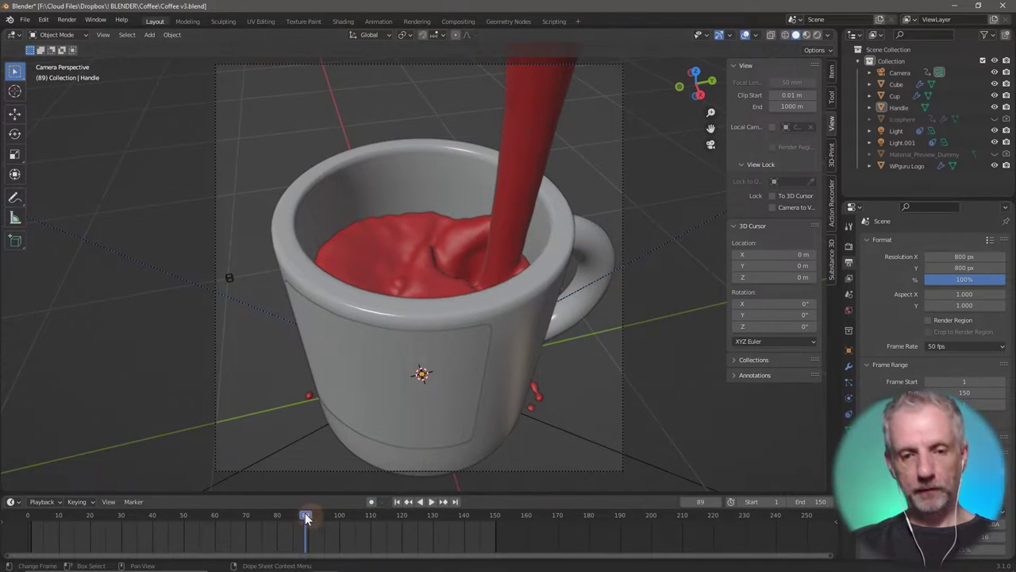
{"action": "left_click", "coordinate": [207, 525]}
{"action": "key", "text": "space"}
{"action": "left_click_drag", "start_coordinate": [246, 523], "coordinate": [173, 534]}
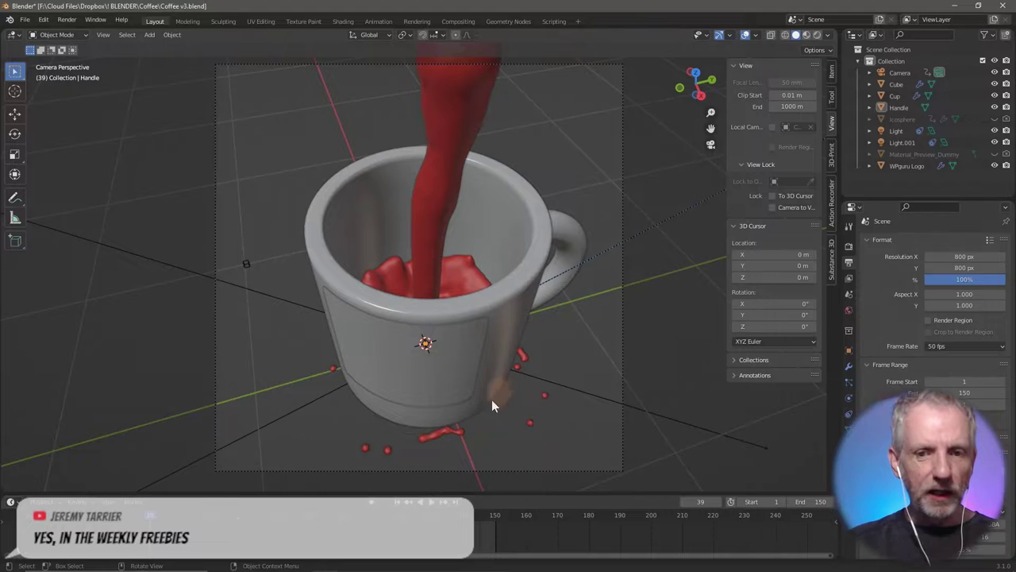
{"action": "left_click_drag", "start_coordinate": [155, 520], "coordinate": [336, 513]}
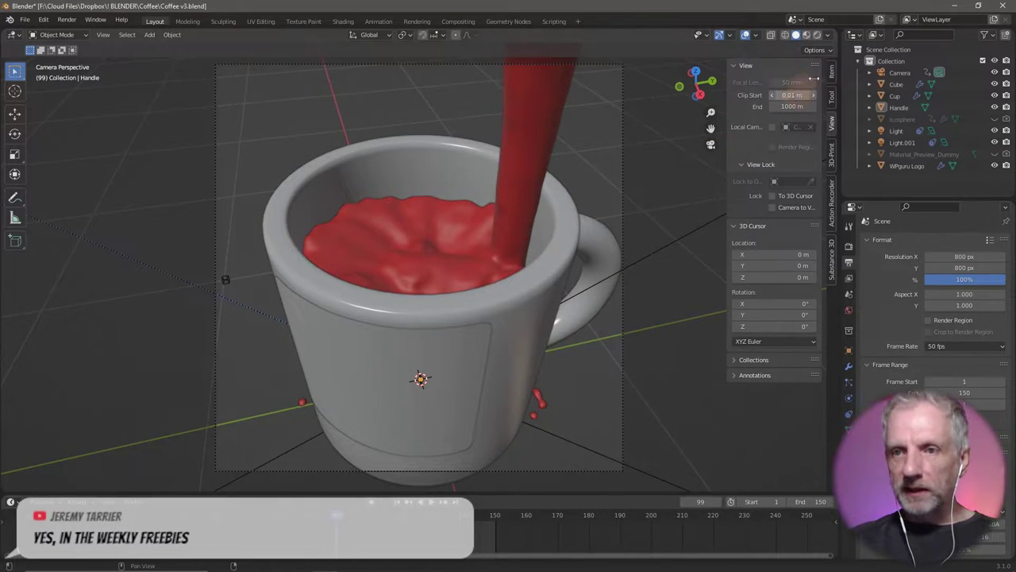
Examine the coffee simulation in rendered shading by playing it and scrubbing back to frame 61.
{"action": "key", "text": "z"}
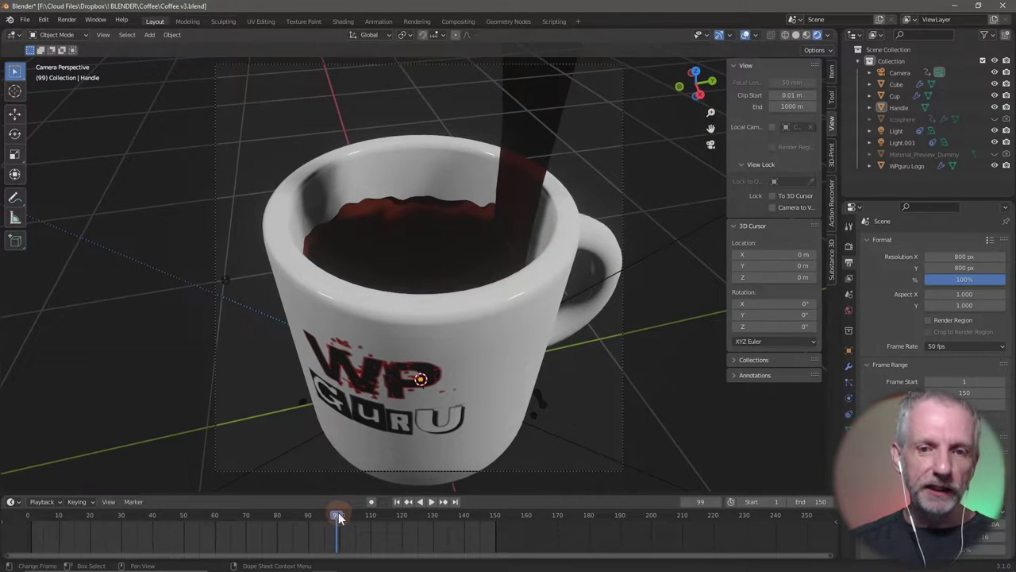
{"action": "key", "text": "space"}
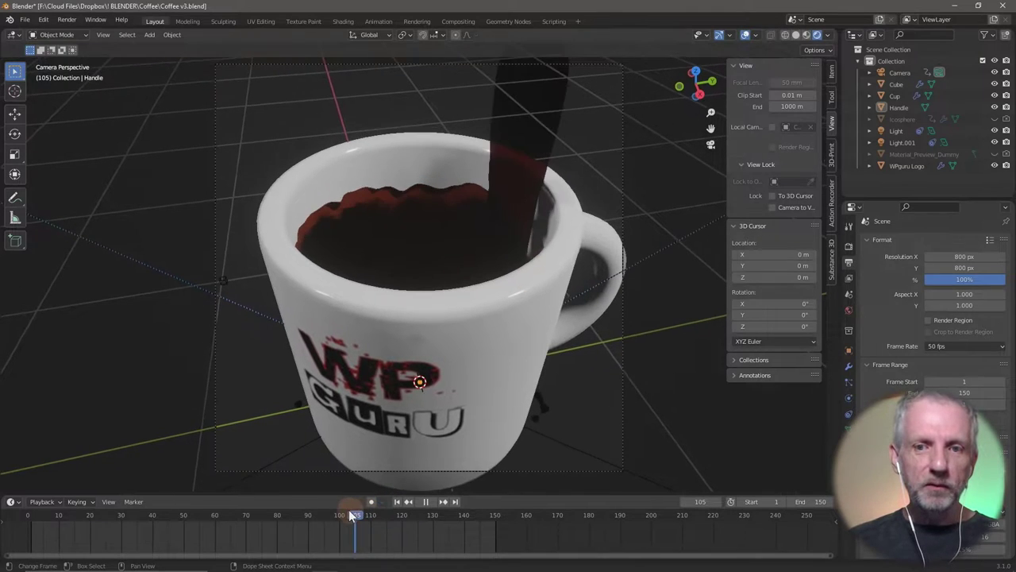
{"action": "left_click_drag", "start_coordinate": [348, 509], "coordinate": [324, 507]}
{"action": "left_click_drag", "start_coordinate": [305, 505], "coordinate": [217, 518]}
{"action": "left_click", "coordinate": [192, 189]}
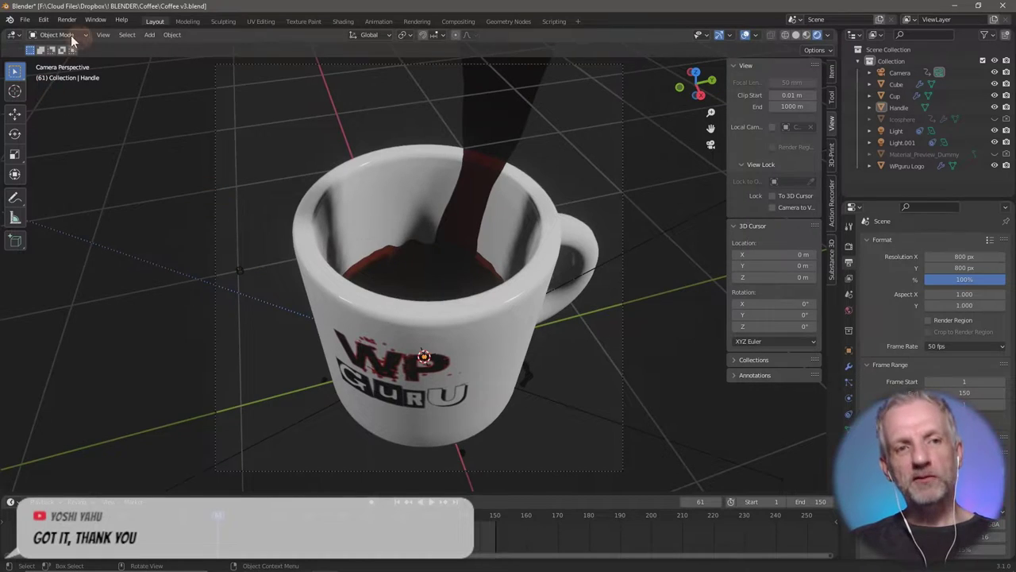
Start a new General file without saving the changes to Coffee v3.blend.
{"action": "left_click", "coordinate": [30, 24]}
{"action": "mouse_move", "coordinate": [49, 33]}
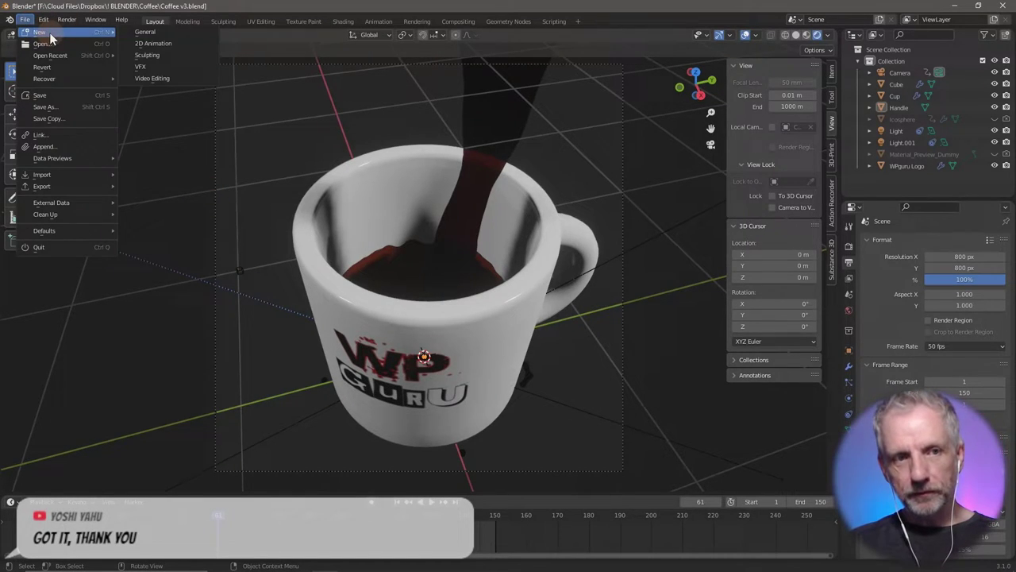
{"action": "left_click", "coordinate": [177, 30]}
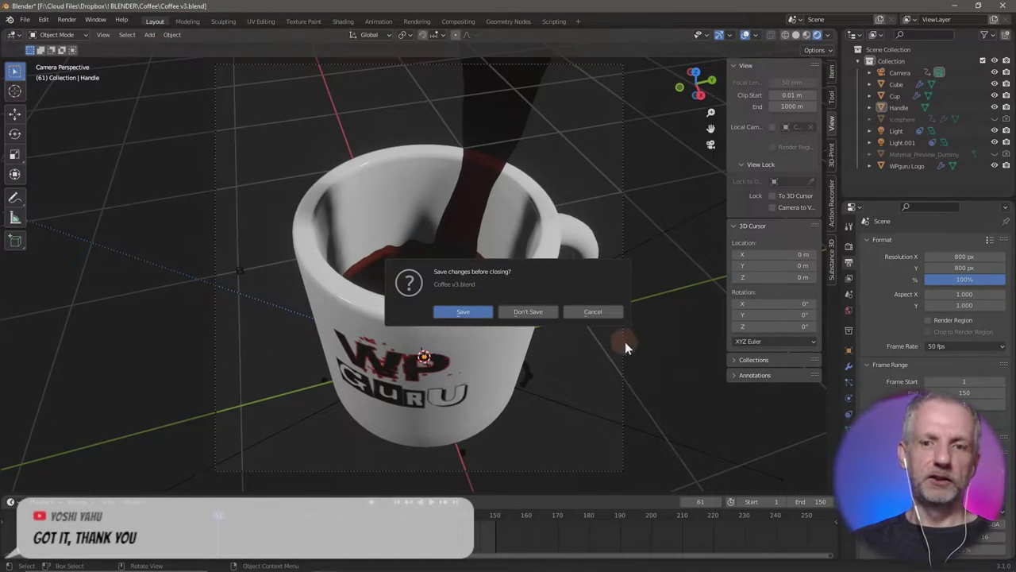
{"action": "left_click", "coordinate": [548, 313]}
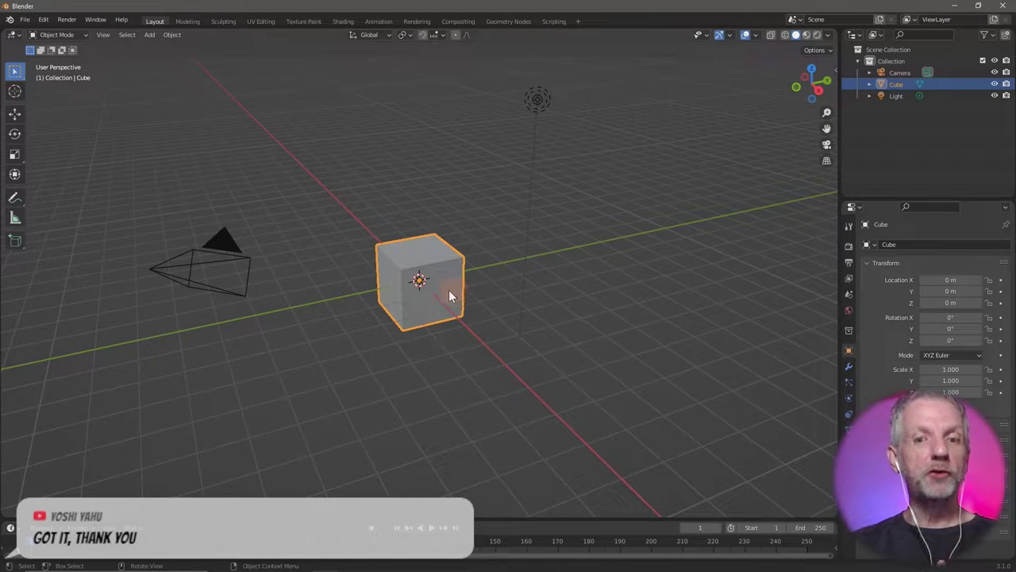
Move the default cube up 1 m along the global Z axis.
{"action": "scroll", "coordinate": [448, 290], "scroll_direction": "up", "scroll_amount": 3}
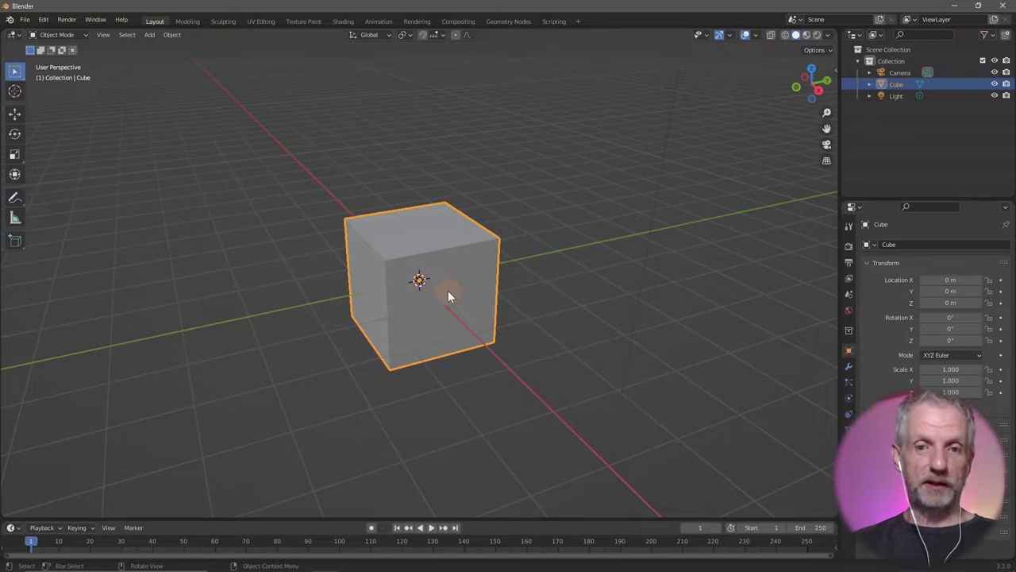
{"action": "middle_click_drag", "start_coordinate": [448, 292], "coordinate": [506, 278]}
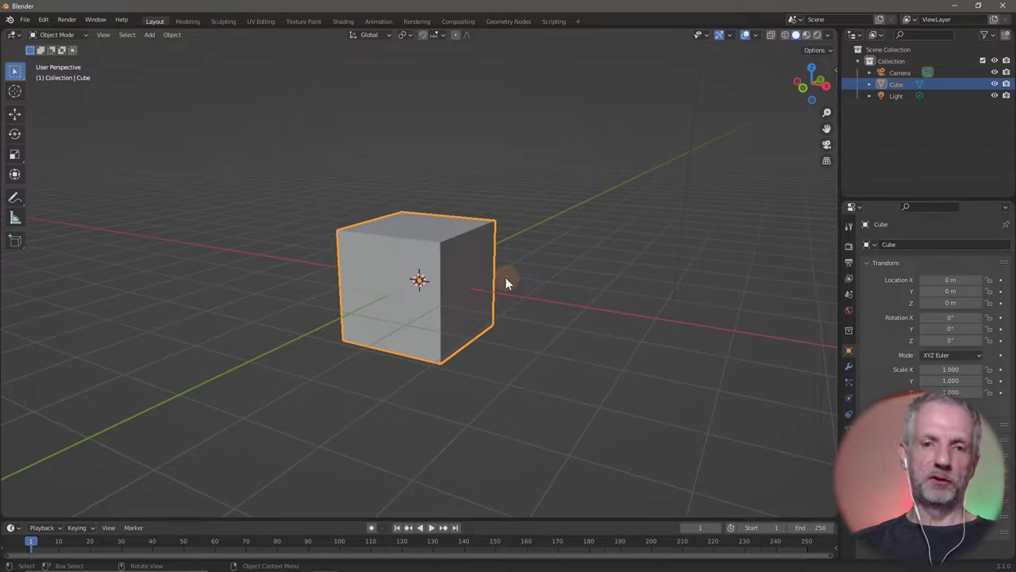
{"action": "type", "text": "gz"}
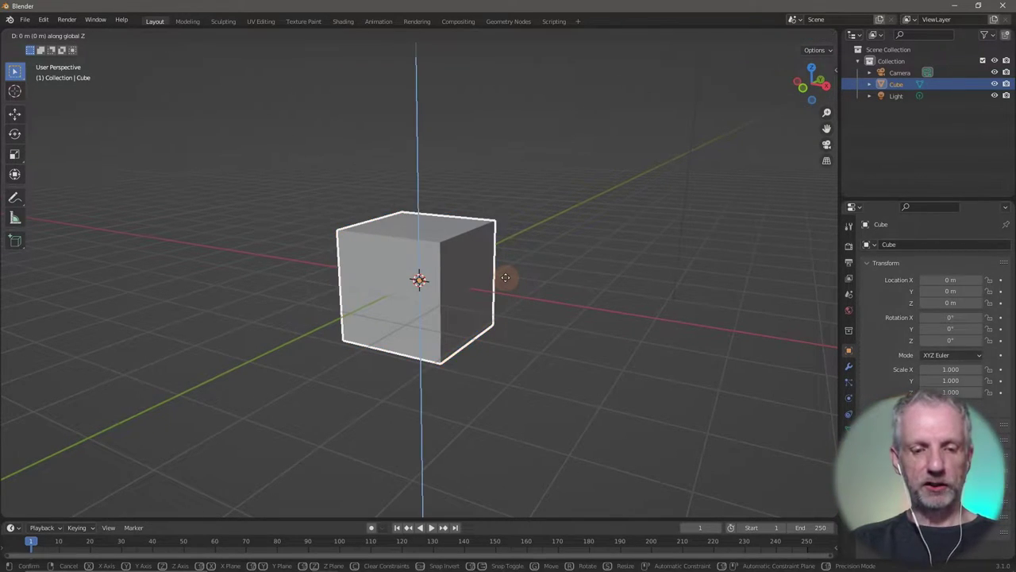
{"action": "type", "text": "1"}
{"action": "key", "text": "Return"}
{"action": "type", "text": "s1.5"}
{"action": "key", "text": "Return"}
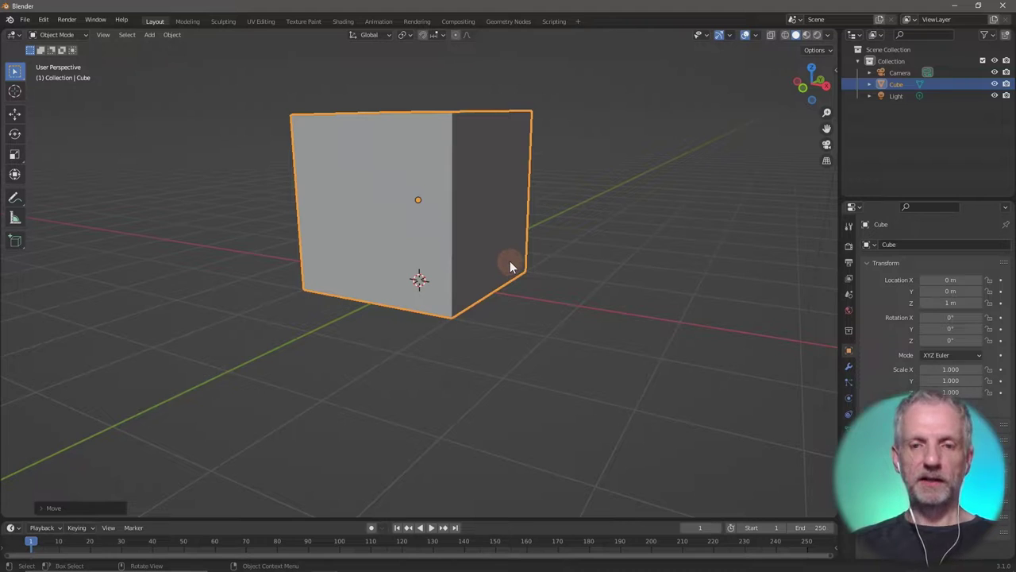
{"action": "scroll", "coordinate": [508, 270], "scroll_direction": "up", "scroll_amount": 5}
{"action": "scroll", "coordinate": [504, 274], "scroll_direction": "down", "scroll_amount": 4}
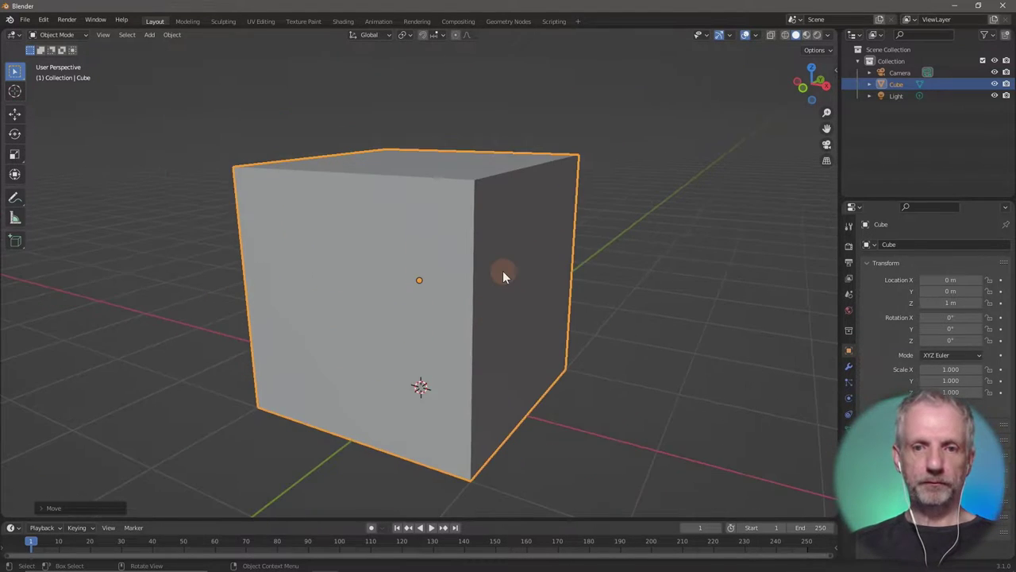
{"action": "mouse_move", "coordinate": [493, 276]}
{"action": "middle_mouse_down"}
{"action": "mouse_move", "coordinate": [519, 266]}
{"action": "mouse_move", "coordinate": [509, 267]}
{"action": "middle_mouse_up"}
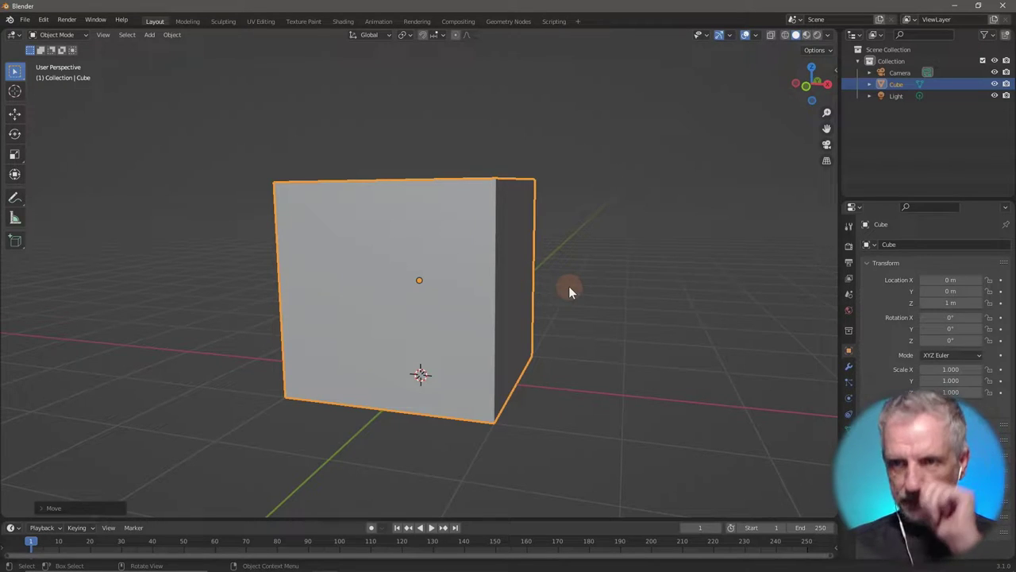
Rename the cube to Domain and give it Fluid physics with the type Domain.
{"action": "double_click", "coordinate": [896, 85]}
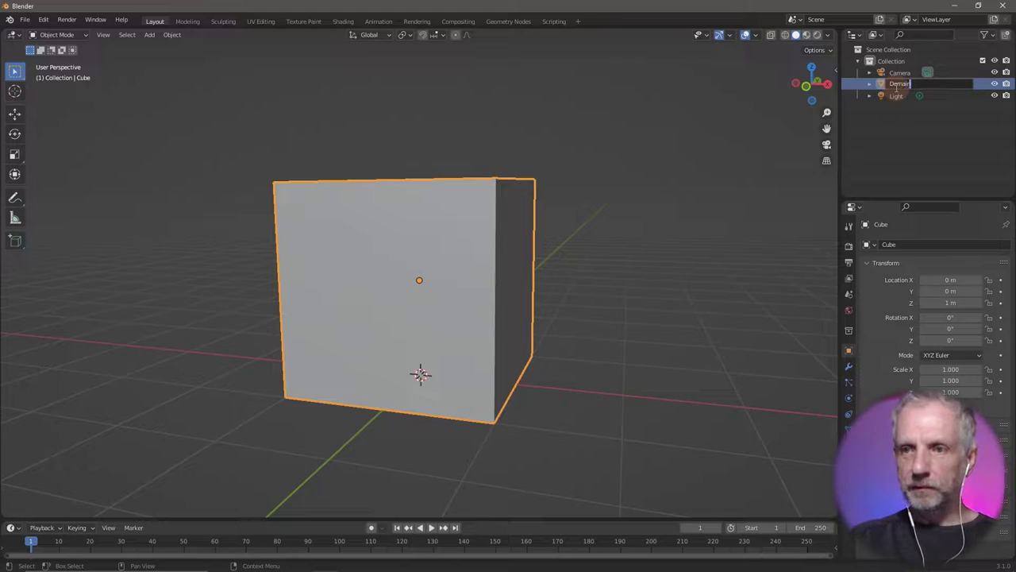
{"action": "key", "text": "Return"}
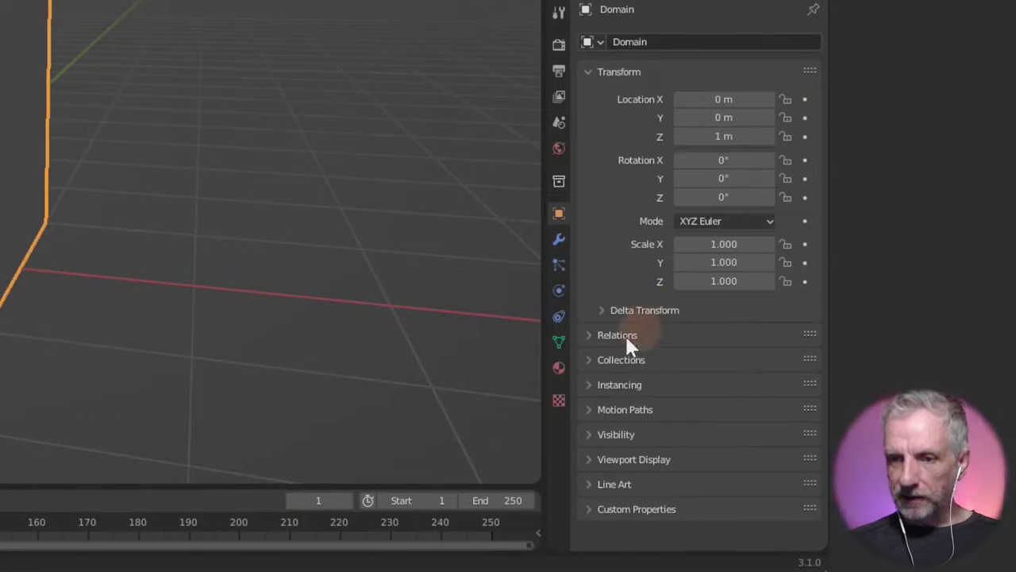
{"action": "left_click", "coordinate": [560, 292]}
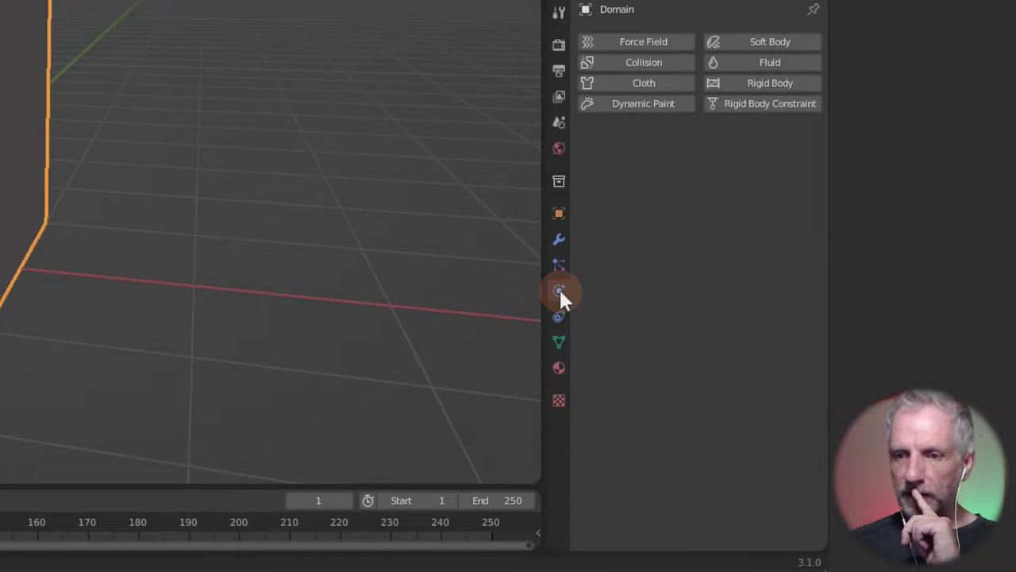
{"action": "left_click", "coordinate": [799, 62]}
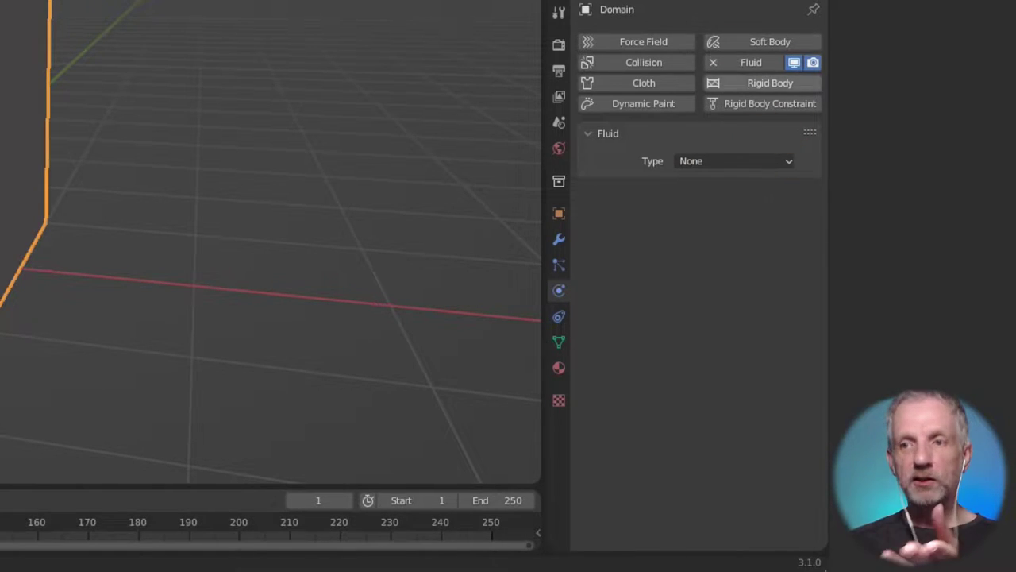
{"action": "left_click", "coordinate": [740, 163]}
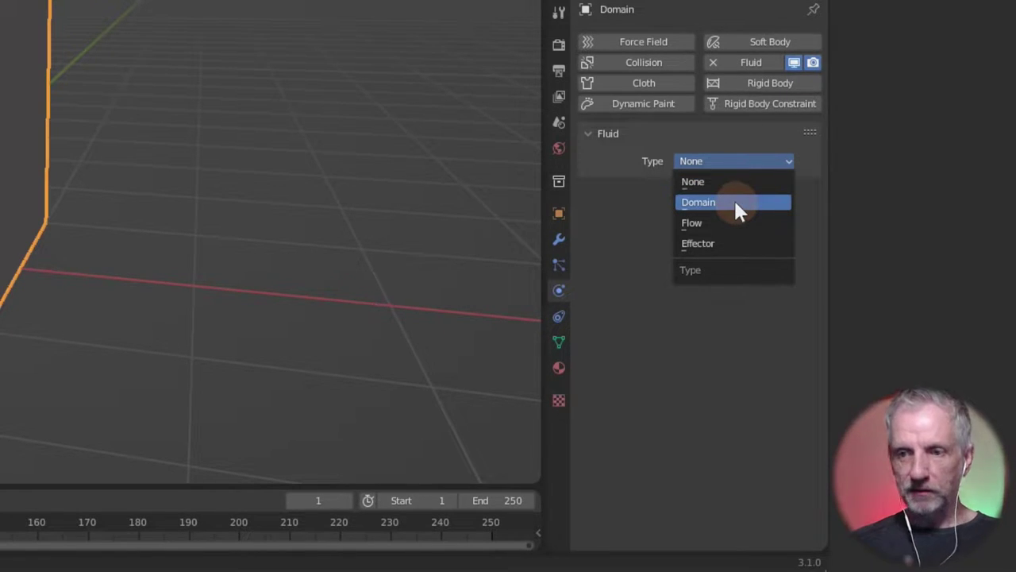
{"action": "left_click", "coordinate": [735, 203]}
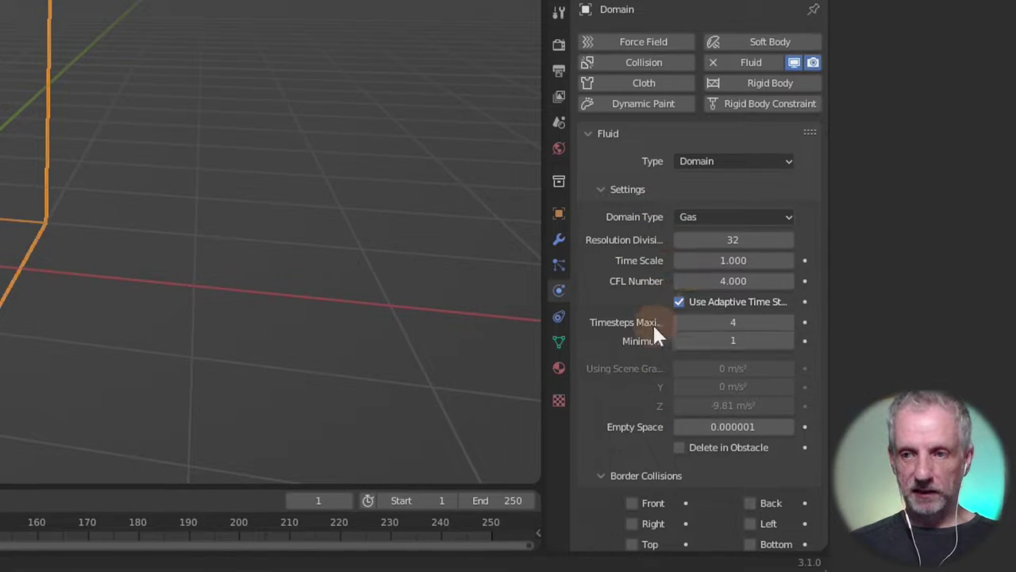
Set the fluid domain type to Liquid and widen the Properties editor so its setting names are readable.
{"action": "left_click", "coordinate": [782, 218]}
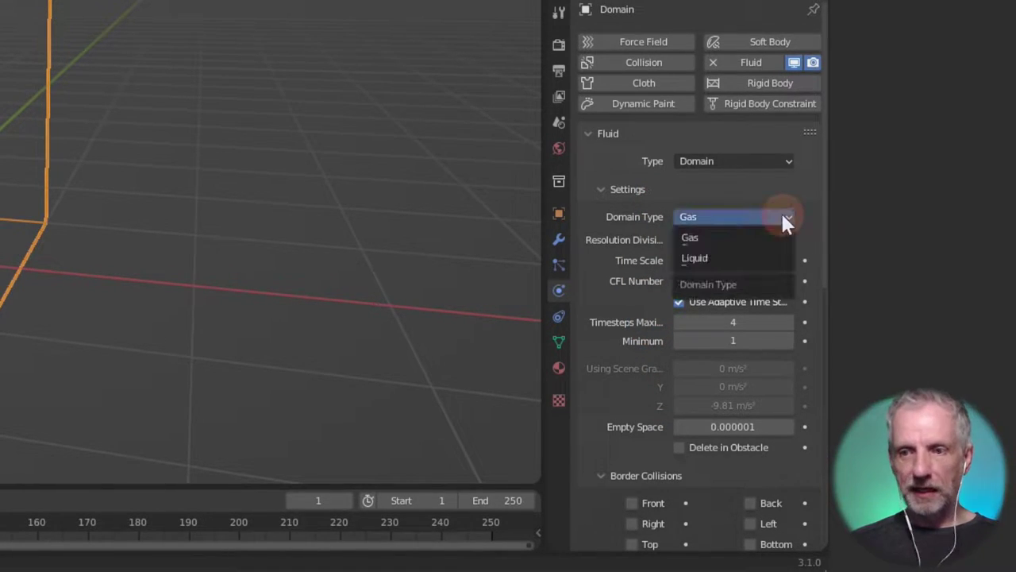
{"action": "left_click", "coordinate": [751, 258]}
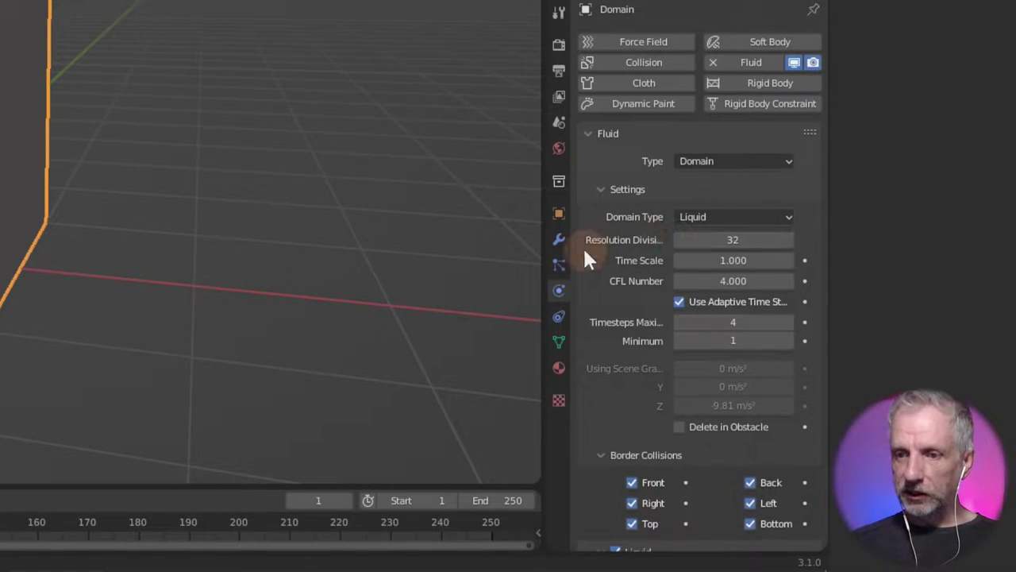
{"action": "left_click_drag", "start_coordinate": [572, 253], "coordinate": [513, 265]}
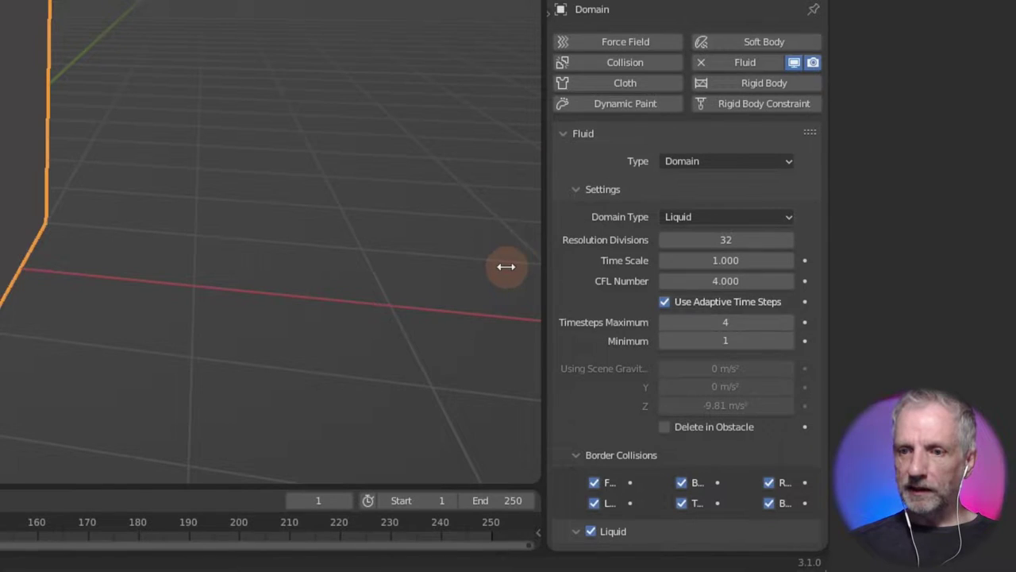
{"action": "left_click_drag", "start_coordinate": [711, 239], "coordinate": [735, 239]}
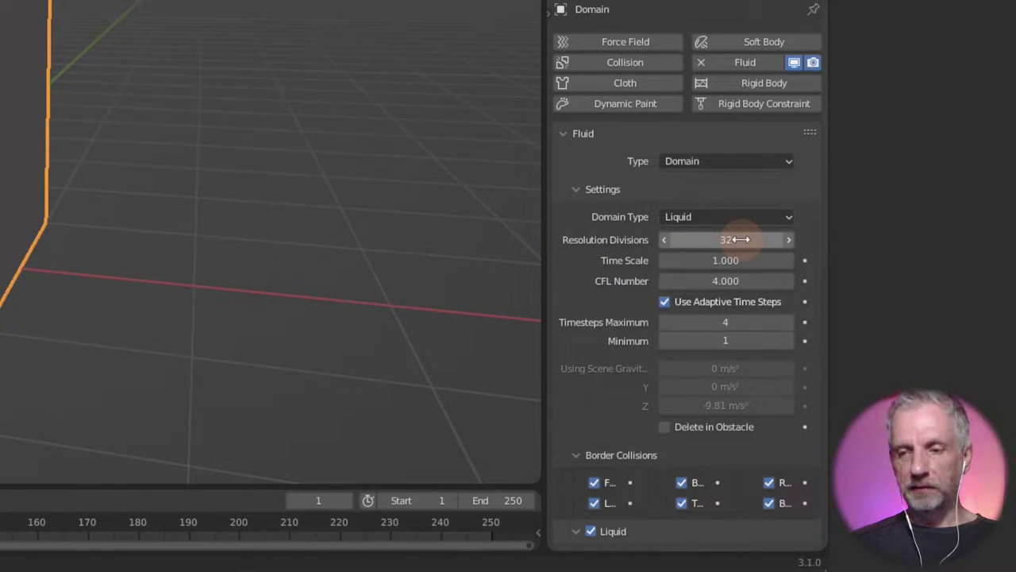
Switch the domain type to Gas and set its resolution divisions to 60.
{"action": "left_click", "coordinate": [731, 216]}
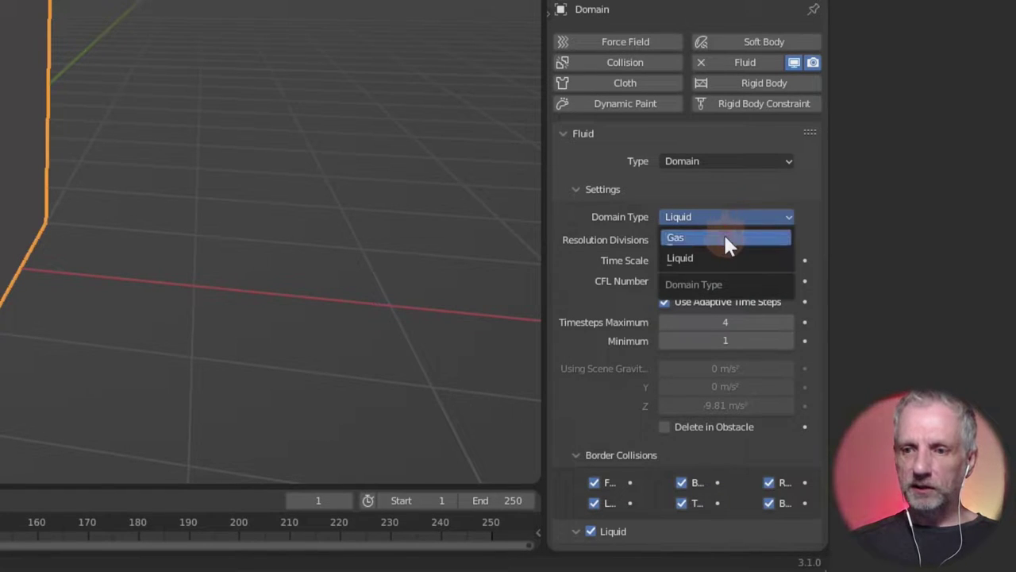
{"action": "left_click", "coordinate": [723, 234]}
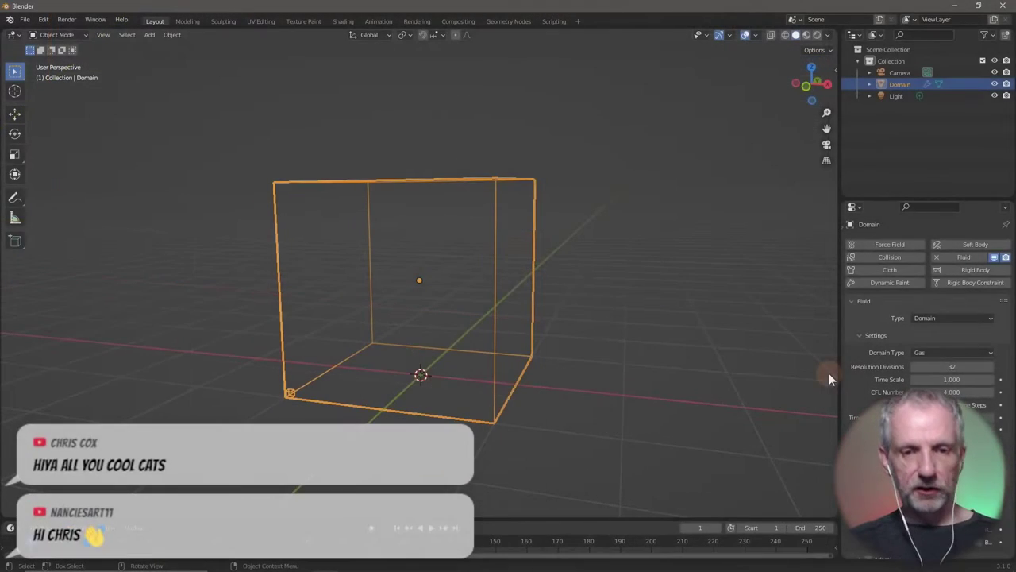
{"action": "middle_click_drag", "start_coordinate": [405, 409], "coordinate": [394, 379]}
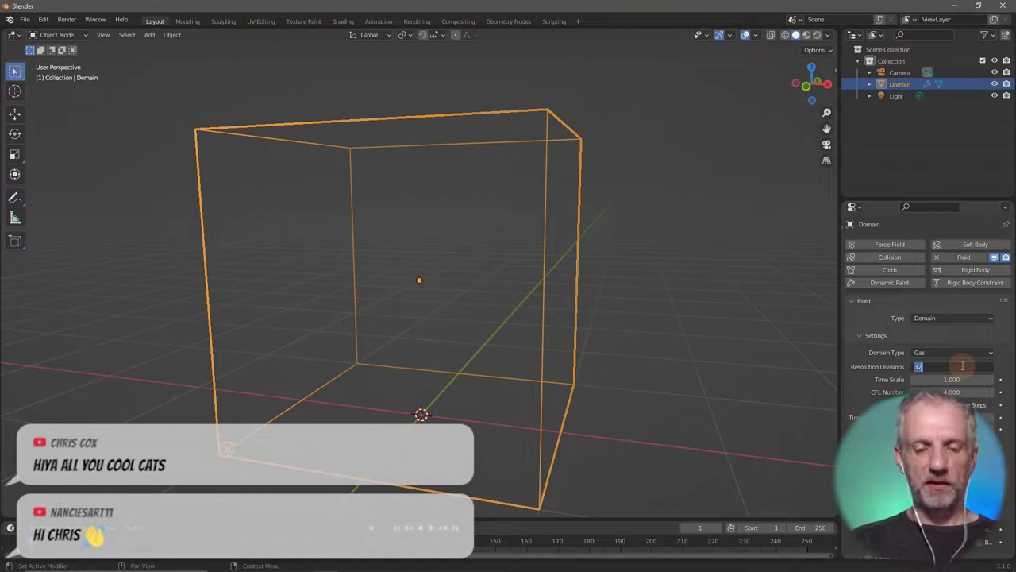
{"action": "key", "text": "Return"}
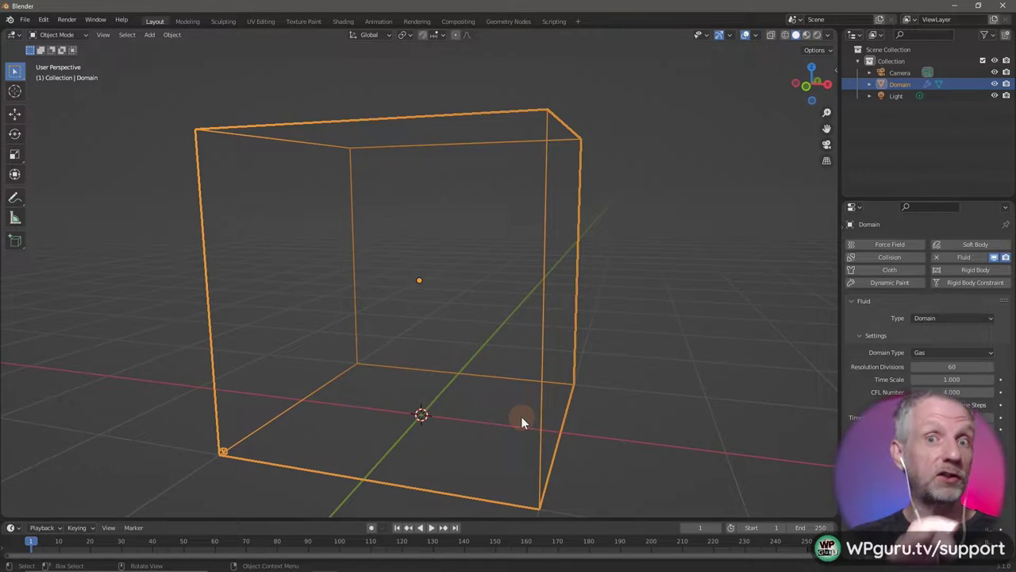
Try 10 resolution divisions on the domain and set the value back to 32.
{"action": "left_click", "coordinate": [965, 367]}
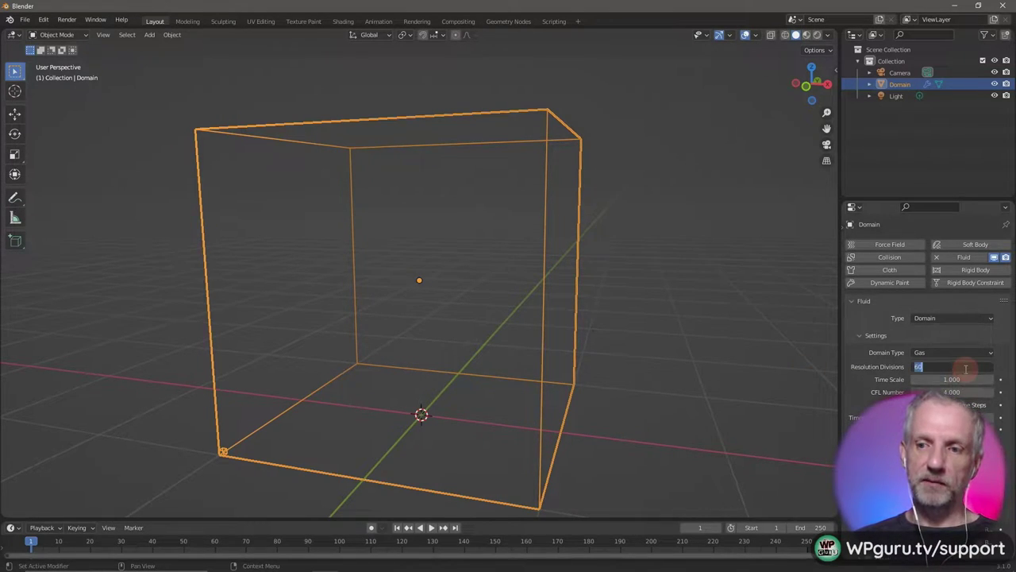
{"action": "type", "text": "10"}
{"action": "key", "text": "Return"}
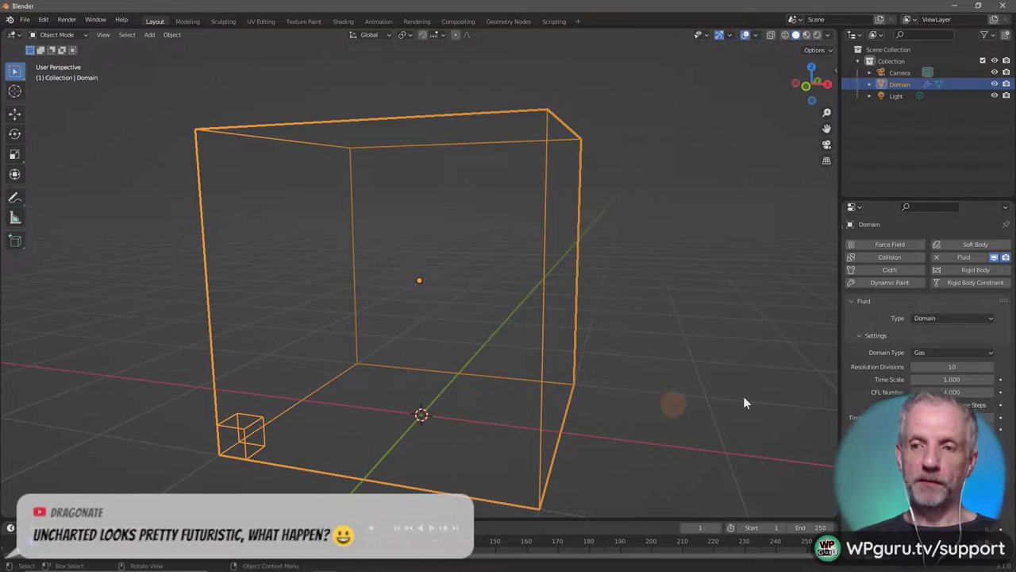
{"action": "left_click", "coordinate": [974, 368]}
{"action": "type", "text": "32"}
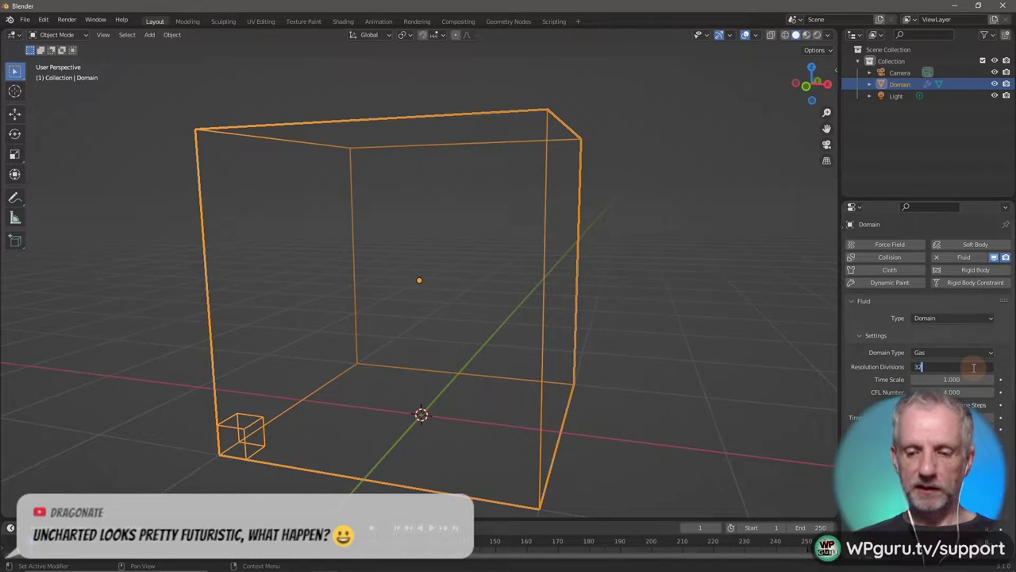
{"action": "key", "text": "Return"}
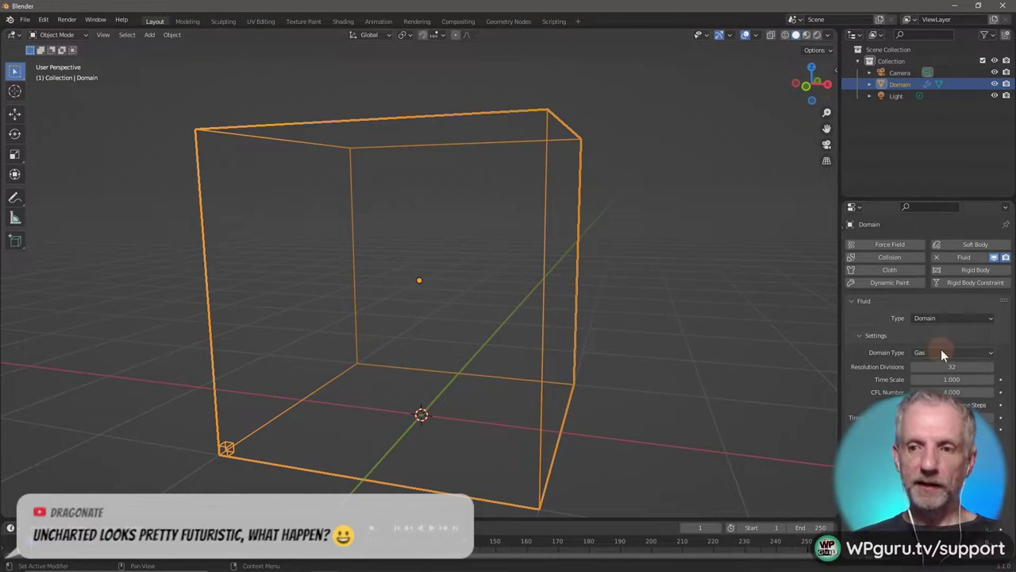
Set the domain type to Liquid and widen the Properties editor further with its tabs showing.
{"action": "left_click", "coordinate": [942, 352]}
{"action": "left_click", "coordinate": [941, 374]}
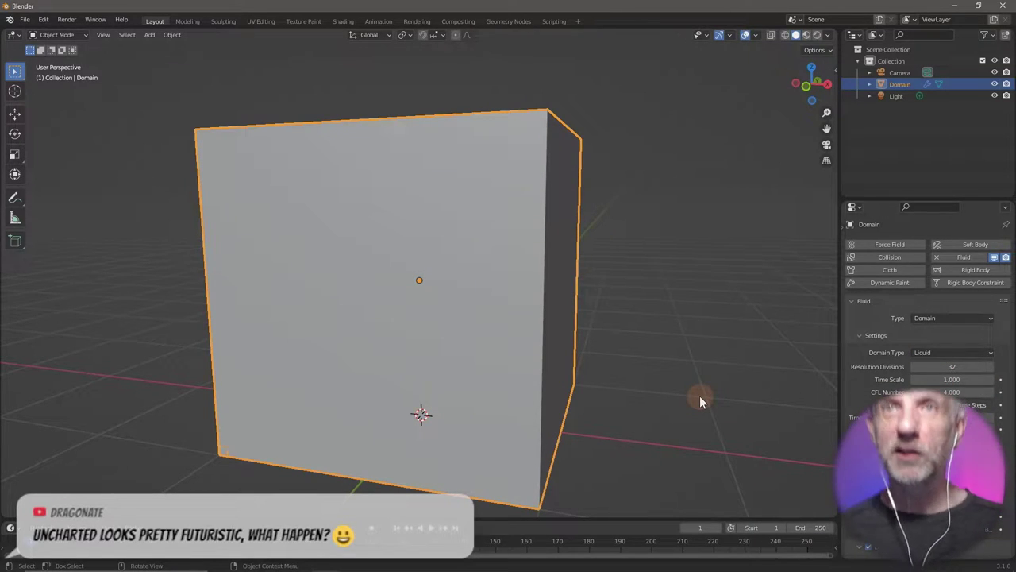
{"action": "mouse_move", "coordinate": [840, 339]}
{"action": "left_mouse_down"}
{"action": "mouse_move", "coordinate": [882, 339]}
{"action": "mouse_move", "coordinate": [834, 341]}
{"action": "left_mouse_up"}
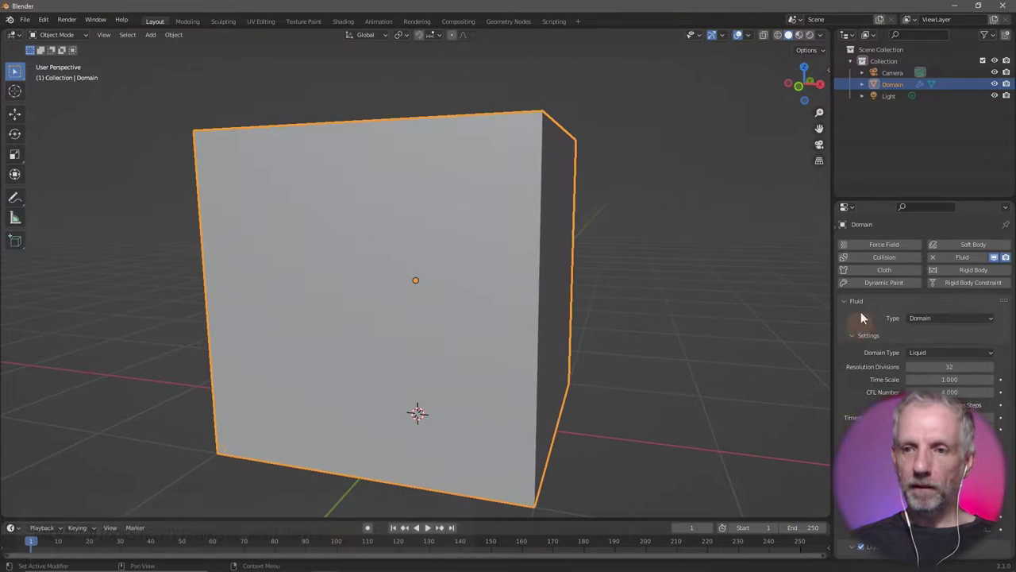
{"action": "left_click_drag", "start_coordinate": [833, 231], "coordinate": [836, 227]}
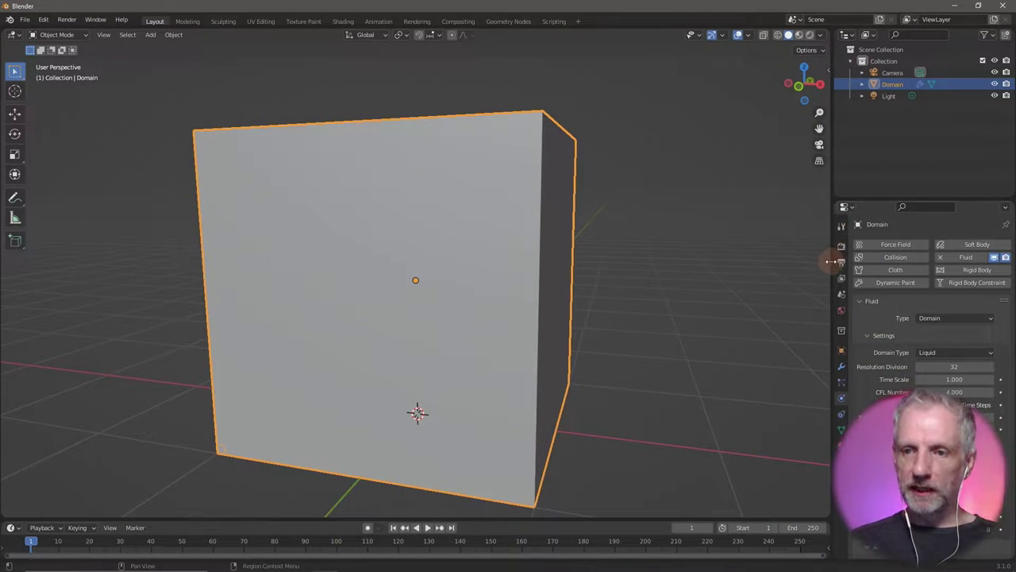
{"action": "left_click_drag", "start_coordinate": [830, 262], "coordinate": [807, 270]}
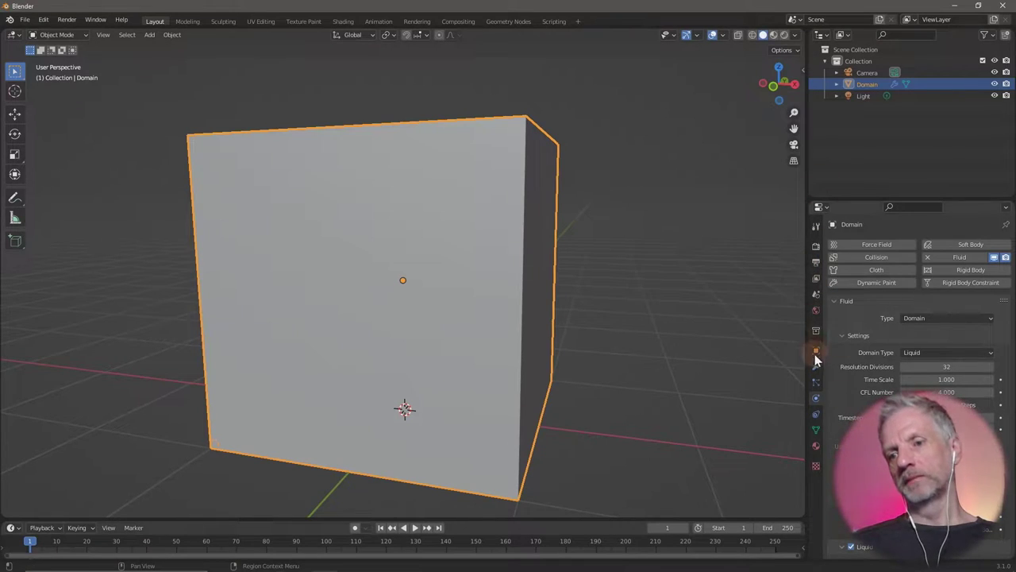
Switch the viewport to wireframe shading to see inside the domain cube.
{"action": "middle_click_drag", "start_coordinate": [689, 355], "coordinate": [687, 362]}
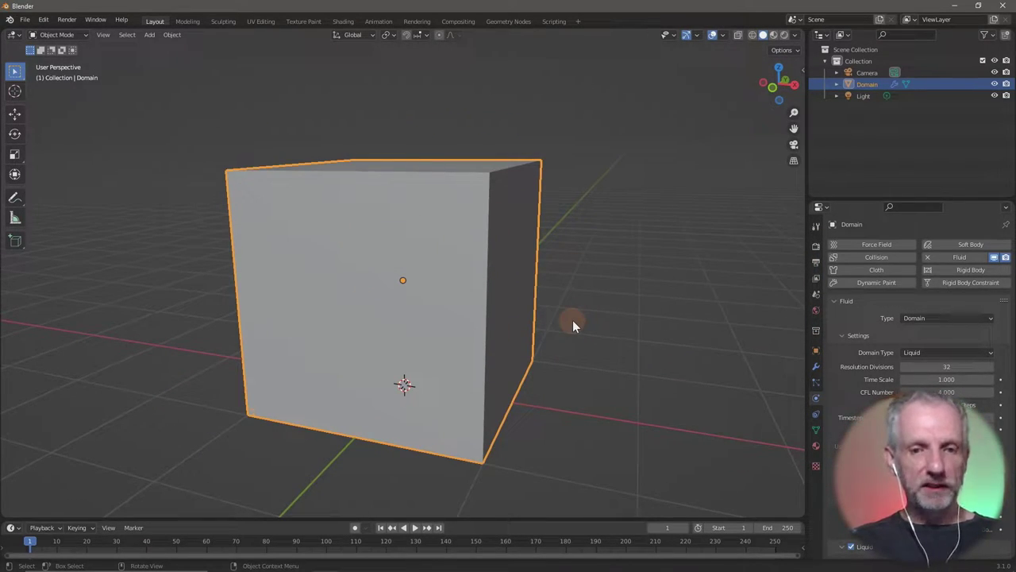
{"action": "mouse_move", "coordinate": [570, 328]}
{"action": "middle_mouse_down"}
{"action": "mouse_move", "coordinate": [583, 328]}
{"action": "mouse_move", "coordinate": [542, 334]}
{"action": "middle_mouse_up"}
{"action": "key", "text": "shift+z"}
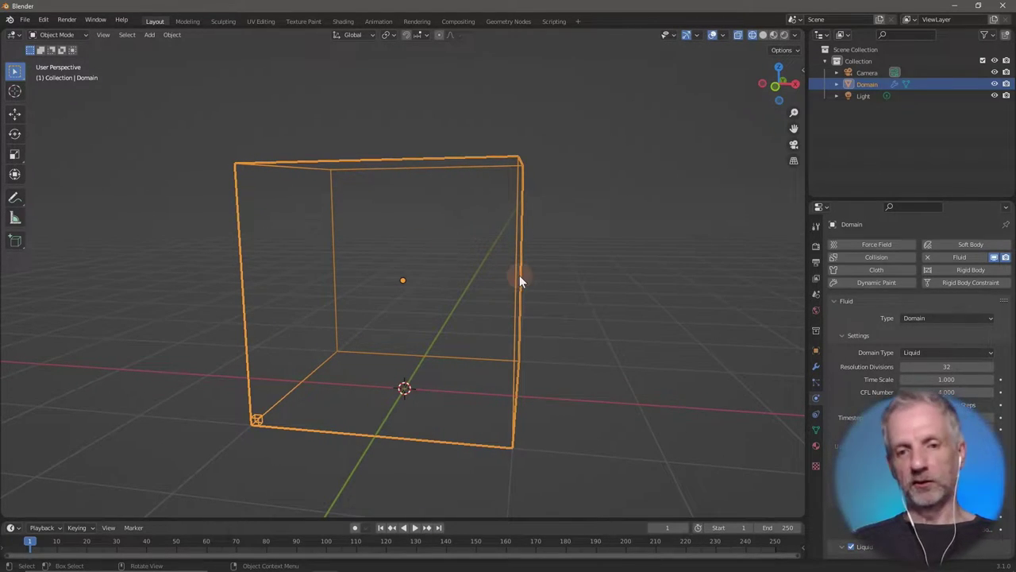
Add an icosphere at the world origin and scale it down to about 0.4.
{"action": "key", "text": "shift+a"}
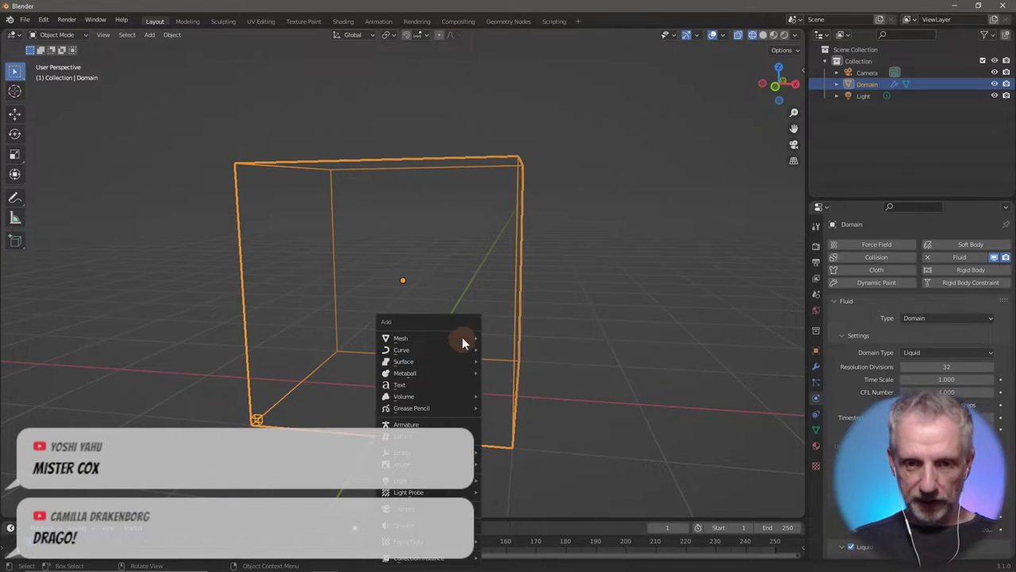
{"action": "mouse_move", "coordinate": [462, 338]}
{"action": "left_click", "coordinate": [536, 385]}
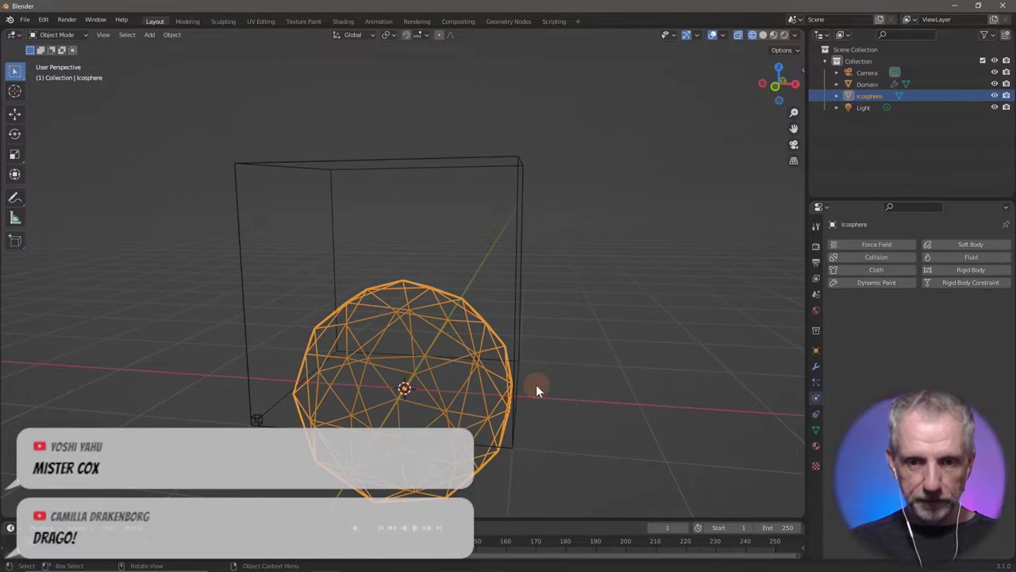
{"action": "key", "text": "s"}
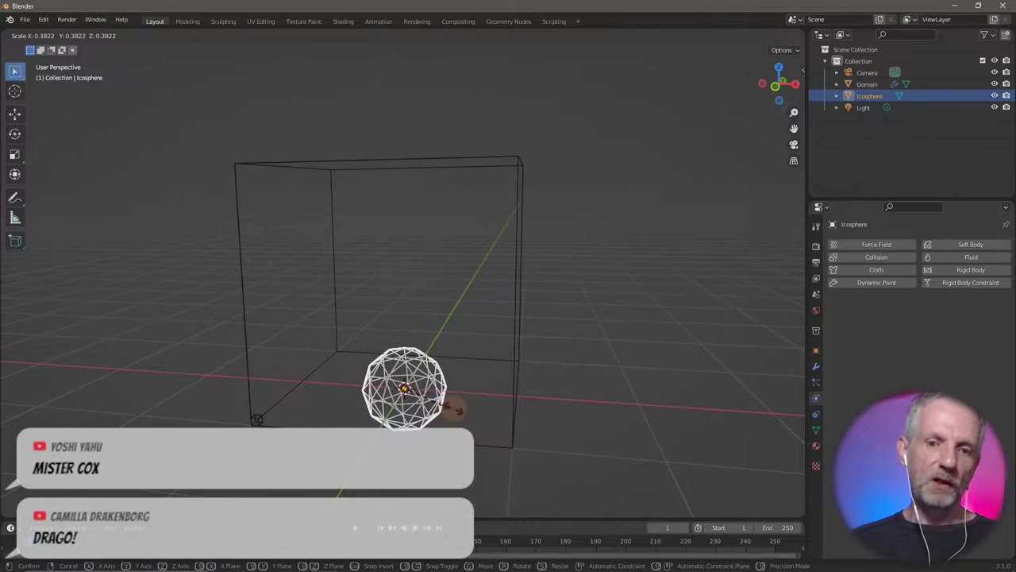
{"action": "left_click", "coordinate": [456, 413]}
Move the icosphere up along the global Z axis into the upper part of the domain.
{"action": "key", "text": "g"}
{"action": "key", "text": "z"}
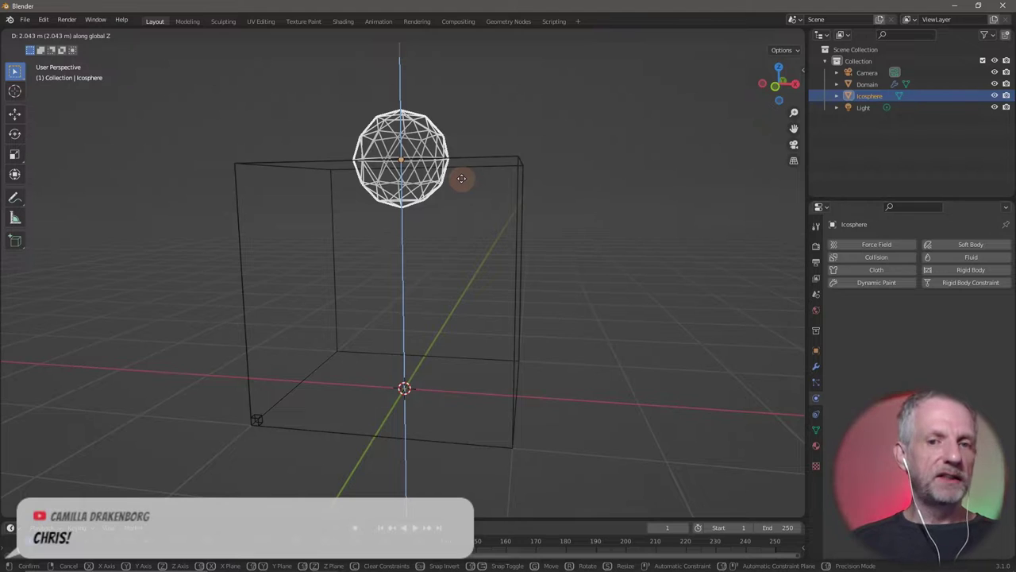
{"action": "left_click", "coordinate": [454, 239]}
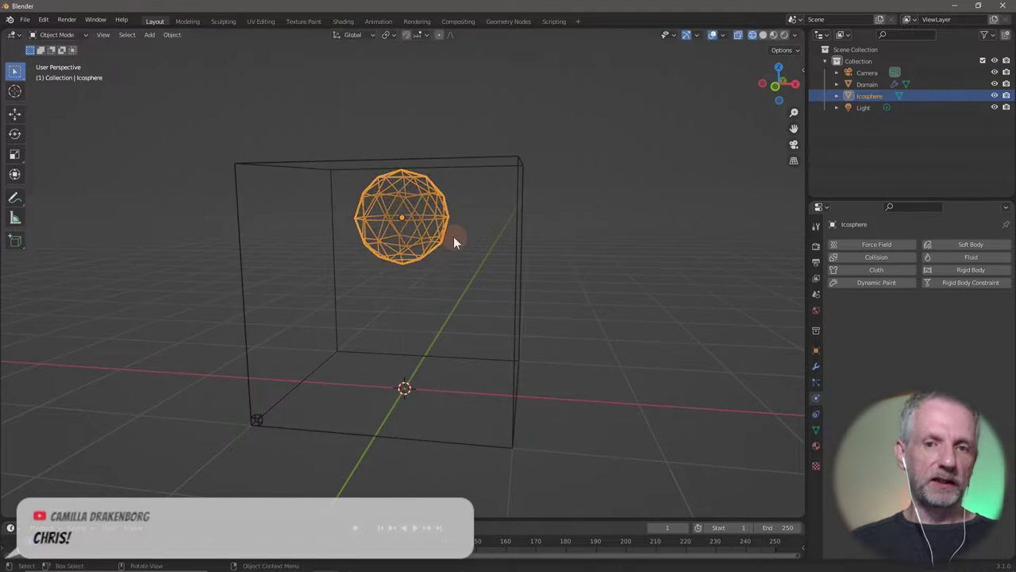
{"action": "mouse_move", "coordinate": [503, 228]}
{"action": "middle_mouse_down"}
{"action": "mouse_move", "coordinate": [498, 249]}
{"action": "mouse_move", "coordinate": [483, 245]}
{"action": "mouse_move", "coordinate": [419, 279]}
{"action": "mouse_move", "coordinate": [496, 237]}
{"action": "middle_mouse_up"}
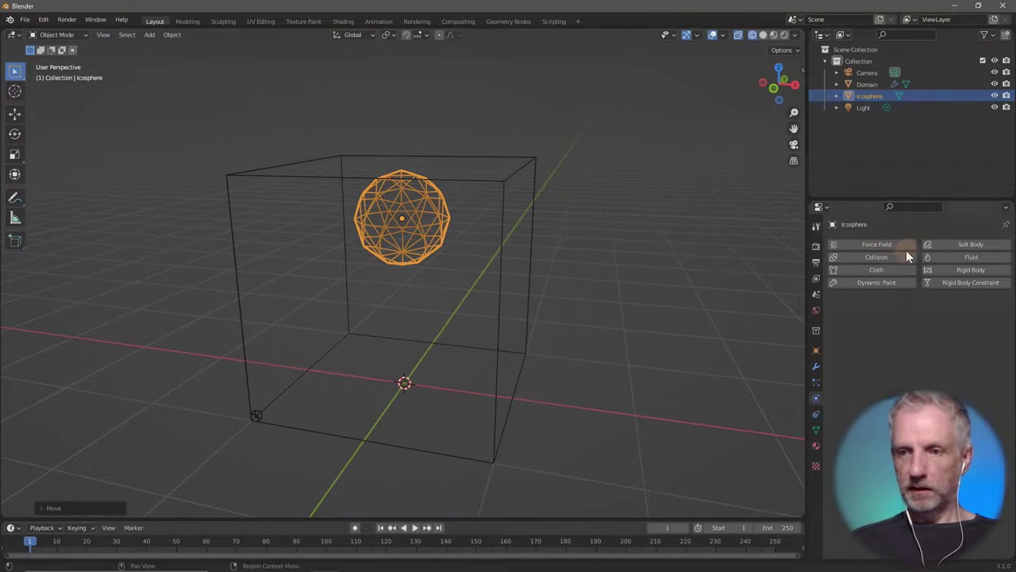
Rename the icosphere to Liquid.
{"action": "left_click", "coordinate": [963, 187]}
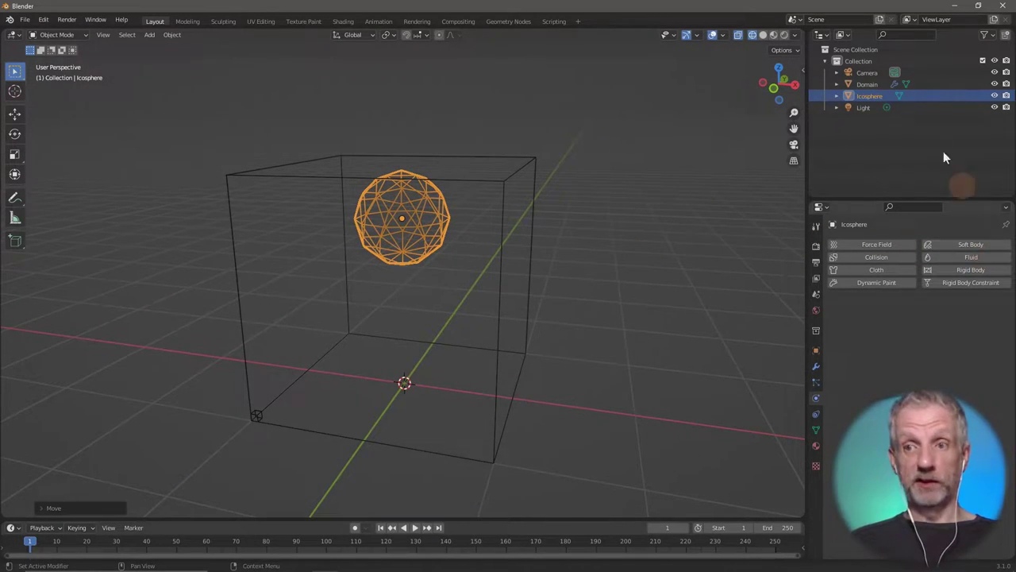
{"action": "double_click", "coordinate": [884, 94]}
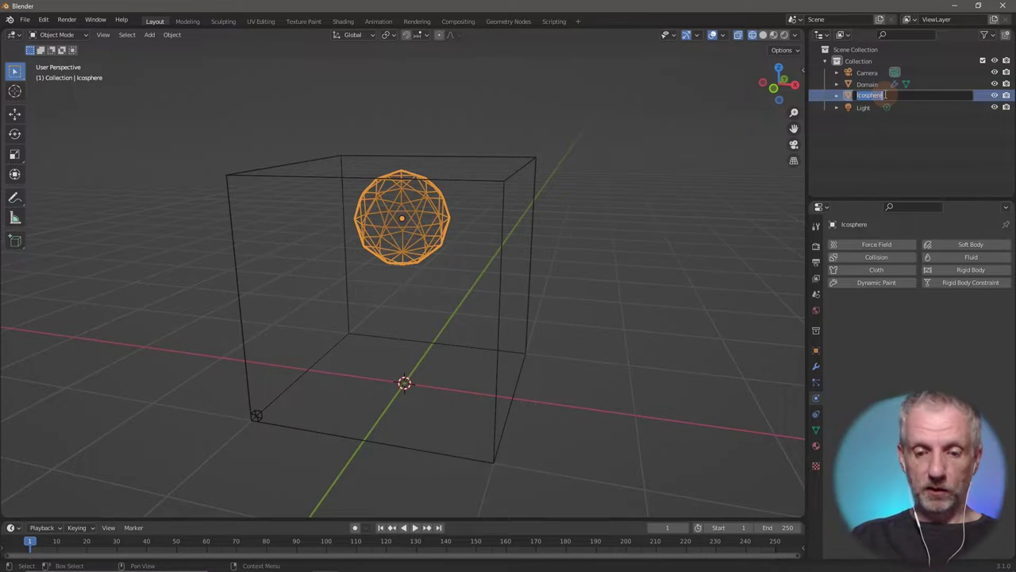
{"action": "type", "text": "Iiq"}
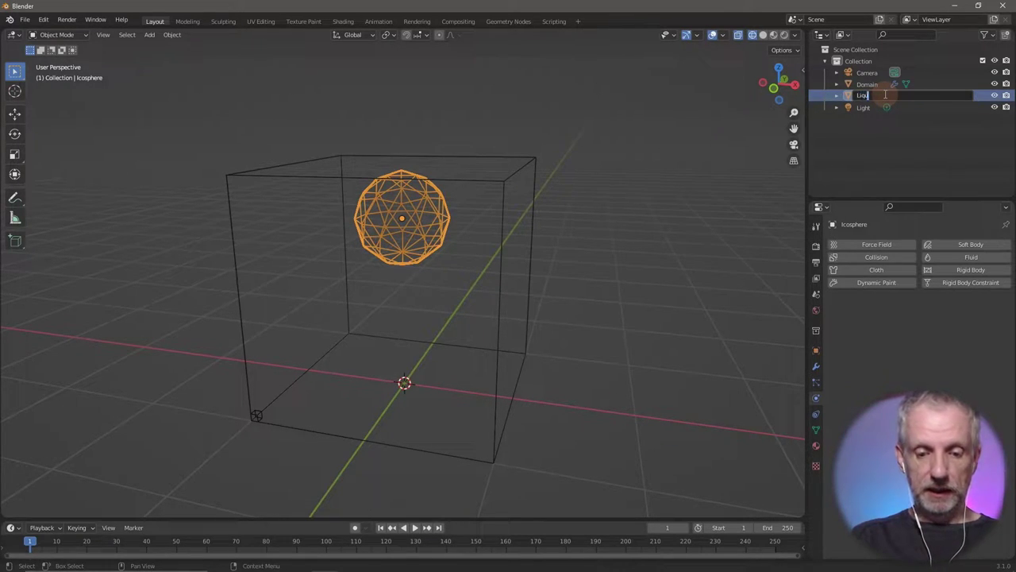
{"action": "type", "text": "uid"}
{"action": "key", "text": "Return"}
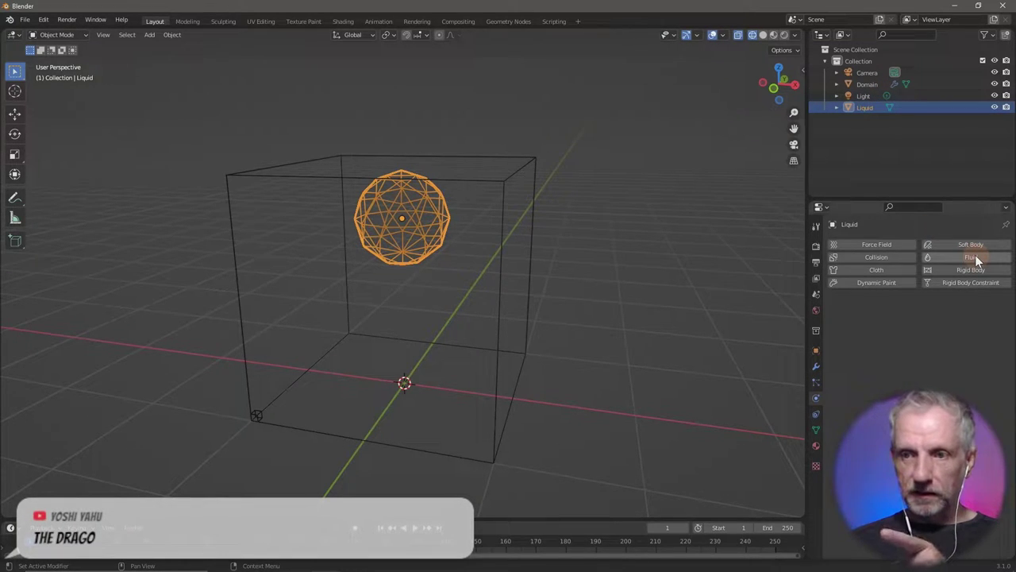
Give the Liquid sphere Fluid physics with the type Flow and flow type Liquid, keeping the flow behavior at Geometry.
{"action": "left_click", "coordinate": [975, 256]}
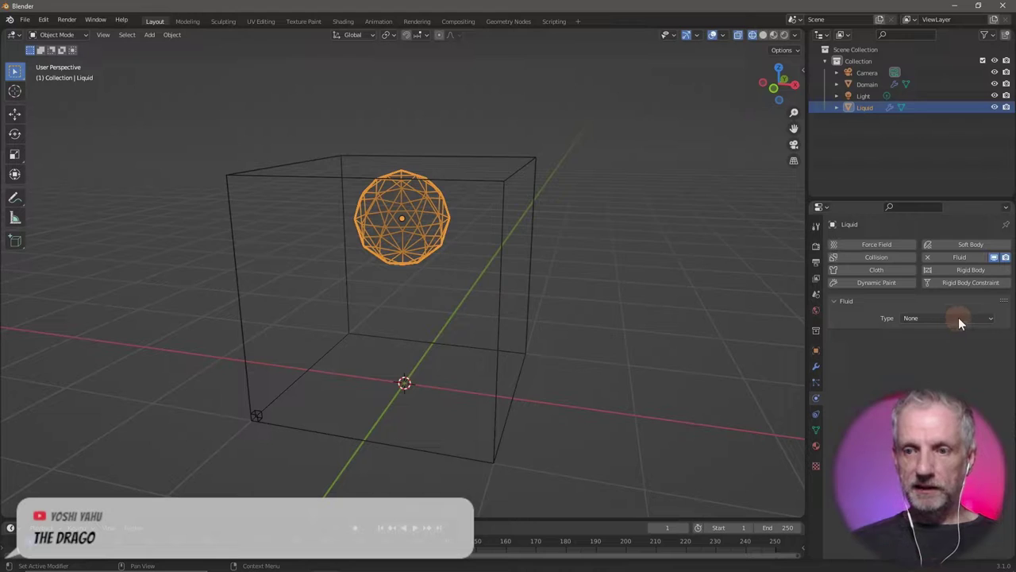
{"action": "left_click", "coordinate": [959, 318]}
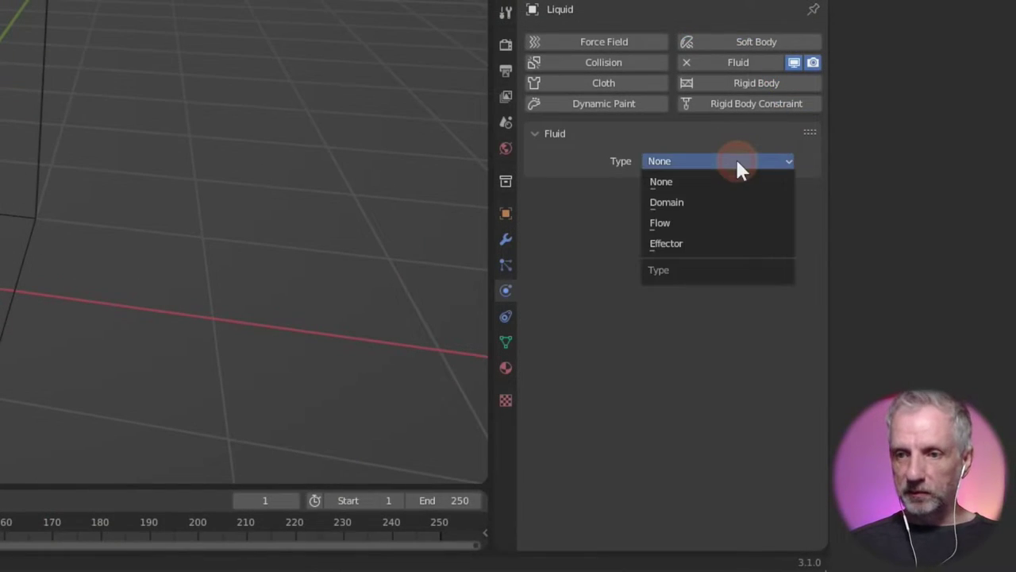
{"action": "left_click", "coordinate": [681, 220]}
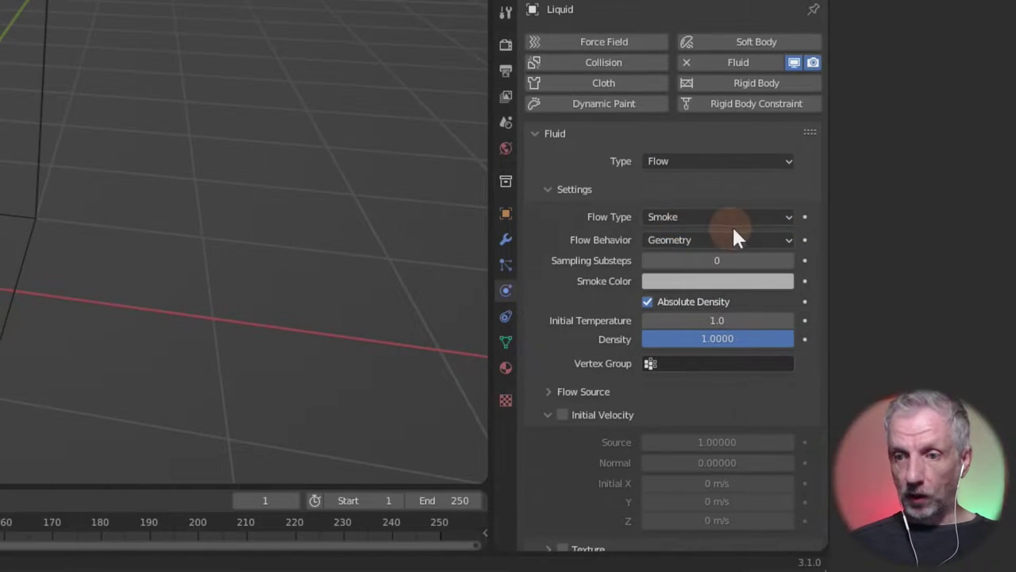
{"action": "left_click", "coordinate": [756, 216]}
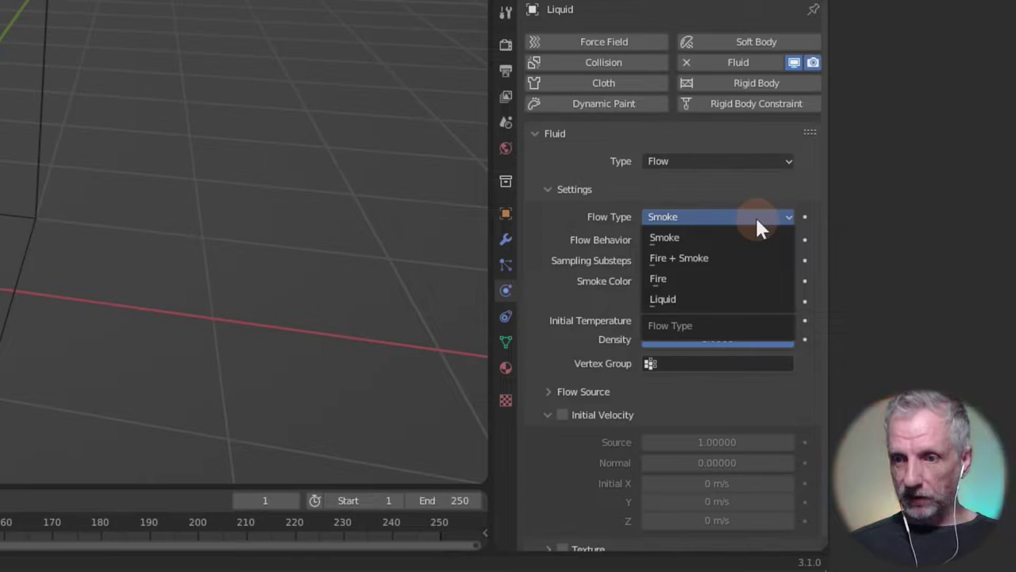
{"action": "left_click", "coordinate": [726, 301]}
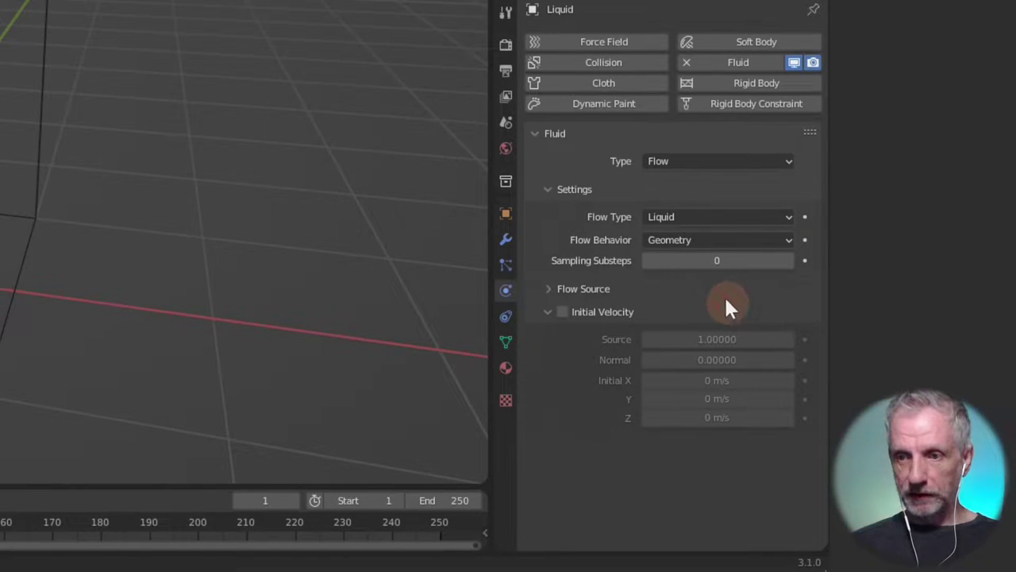
{"action": "left_click", "coordinate": [757, 241]}
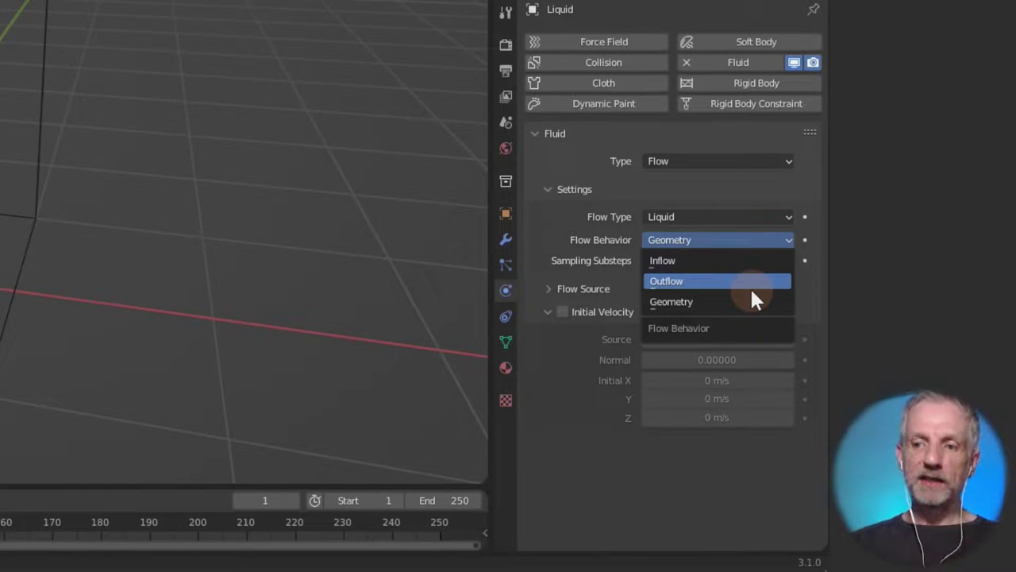
{"action": "left_click", "coordinate": [614, 234]}
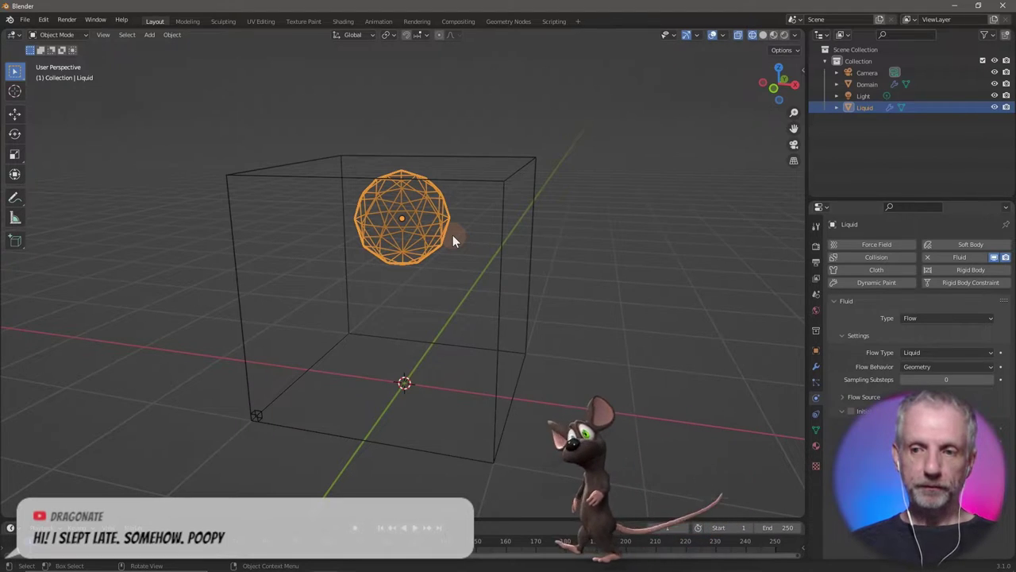
{"action": "left_click", "coordinate": [945, 364]}
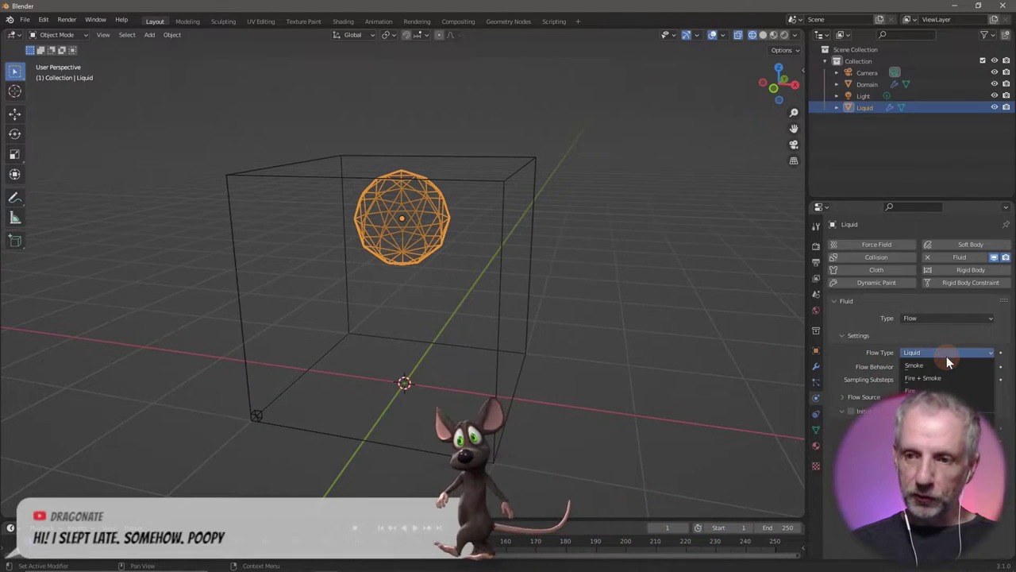
{"action": "left_click", "coordinate": [946, 356]}
{"action": "left_click", "coordinate": [953, 368]}
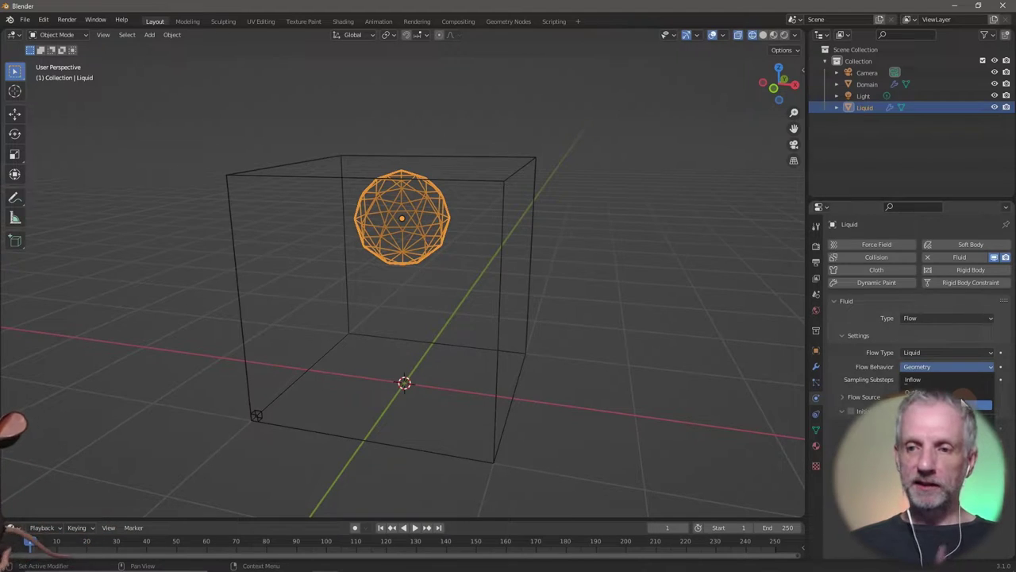
{"action": "left_click", "coordinate": [937, 366]}
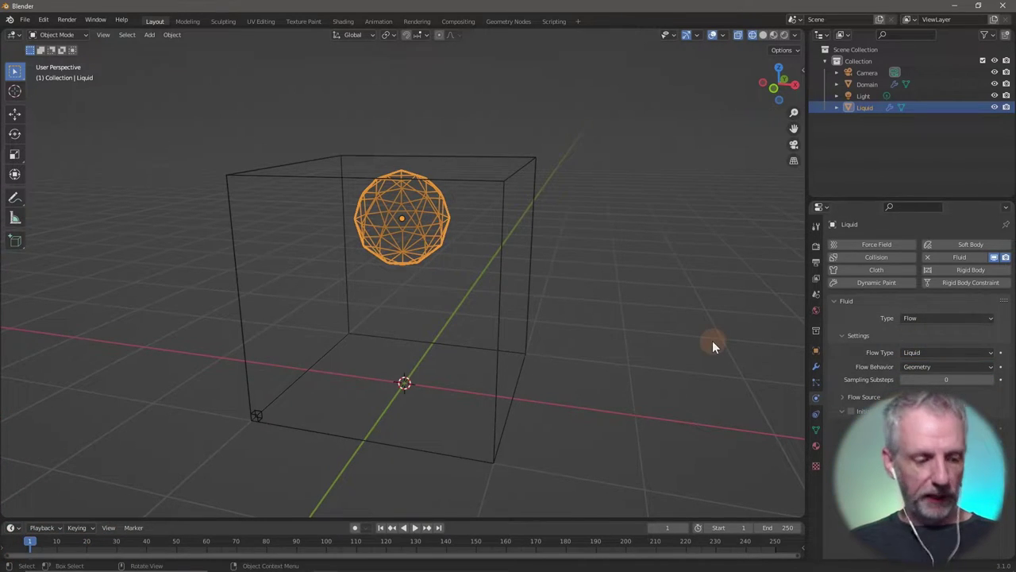
{"action": "middle_click_drag", "start_coordinate": [664, 363], "coordinate": [660, 324]}
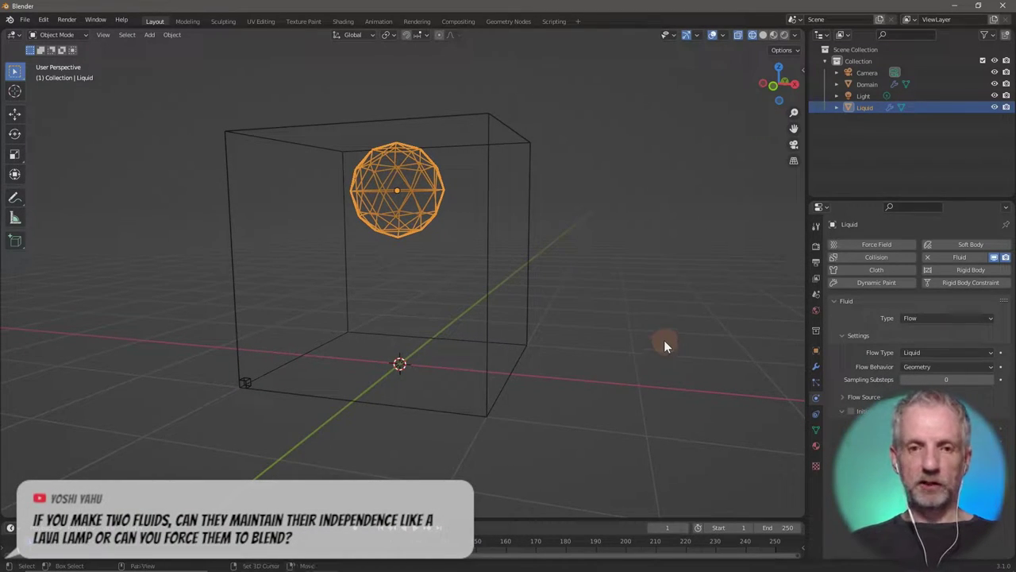
{"action": "key", "text": "shift+z"}
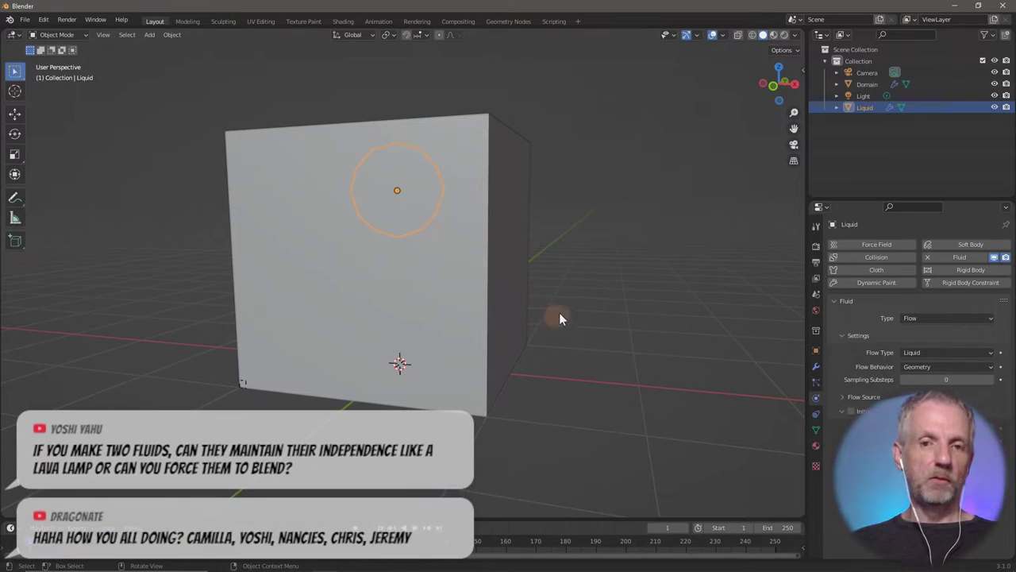
{"action": "key", "text": "shift+z"}
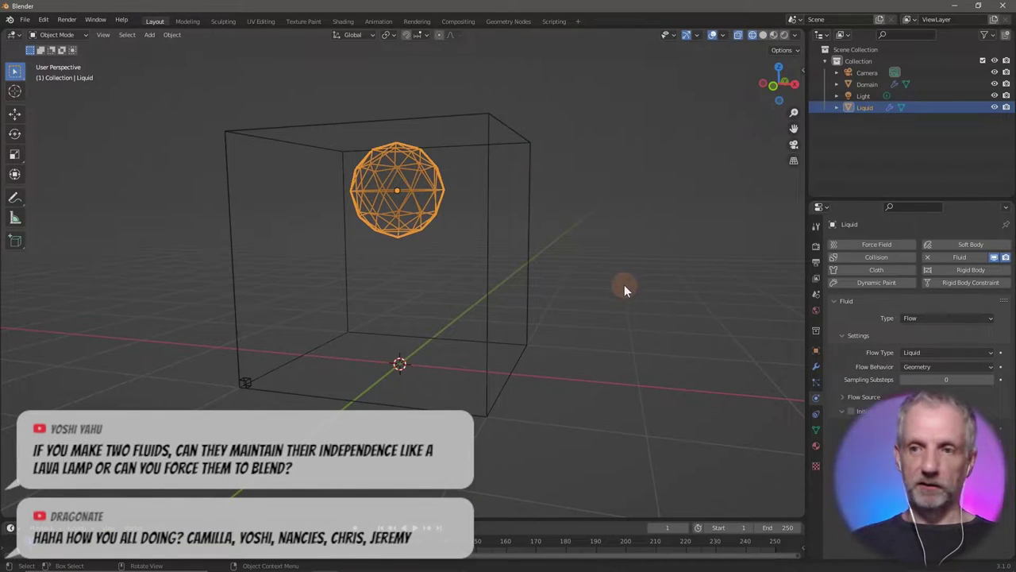
{"action": "middle_click_drag", "start_coordinate": [624, 285], "coordinate": [612, 288]}
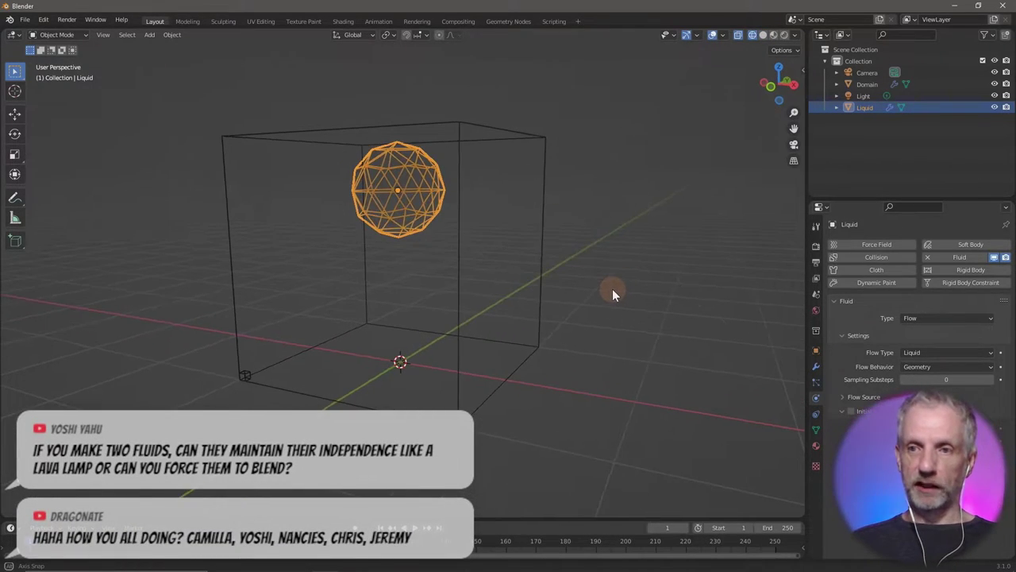
Set the Domain object's fluid cache folder to G:\Cache\Blender\.
{"action": "left_click", "coordinate": [873, 85]}
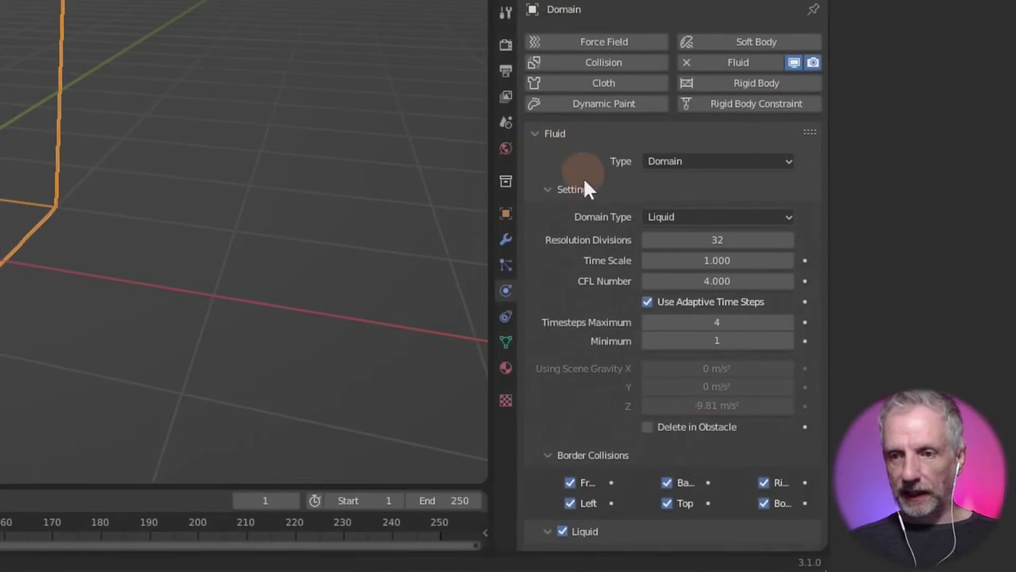
{"action": "scroll", "coordinate": [571, 256], "scroll_direction": "down", "scroll_amount": 2}
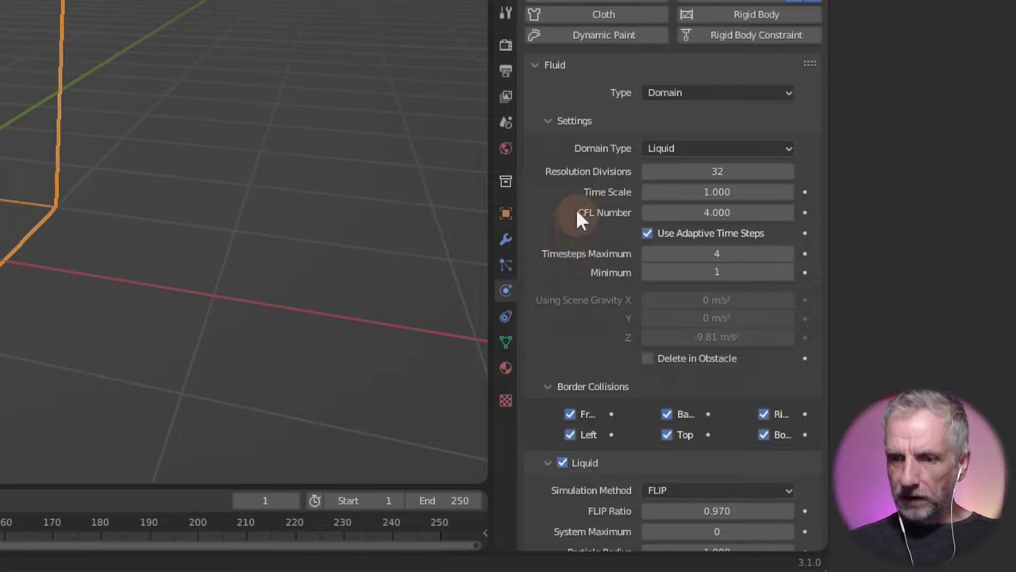
{"action": "left_click", "coordinate": [552, 127]}
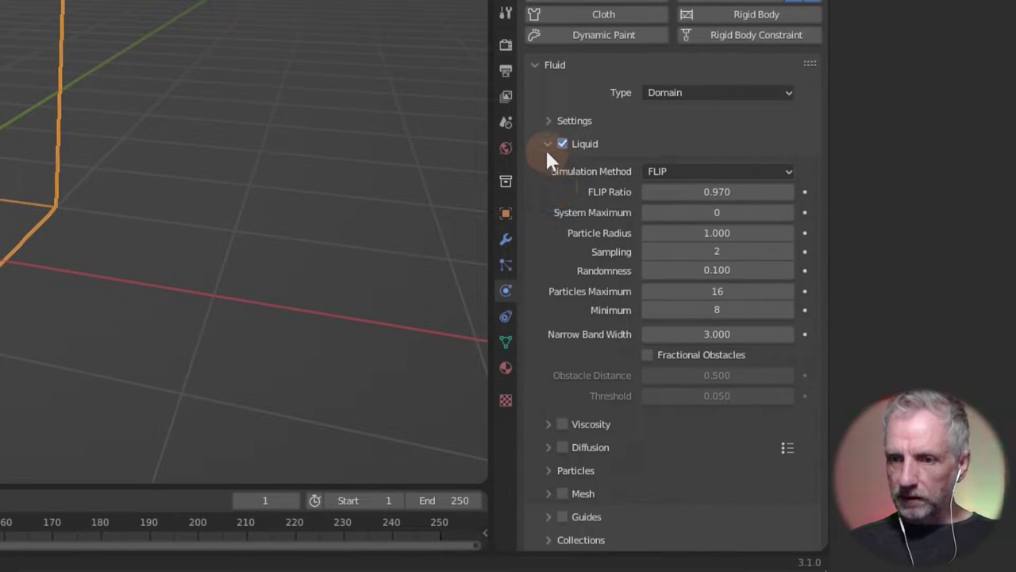
{"action": "left_click", "coordinate": [547, 149]}
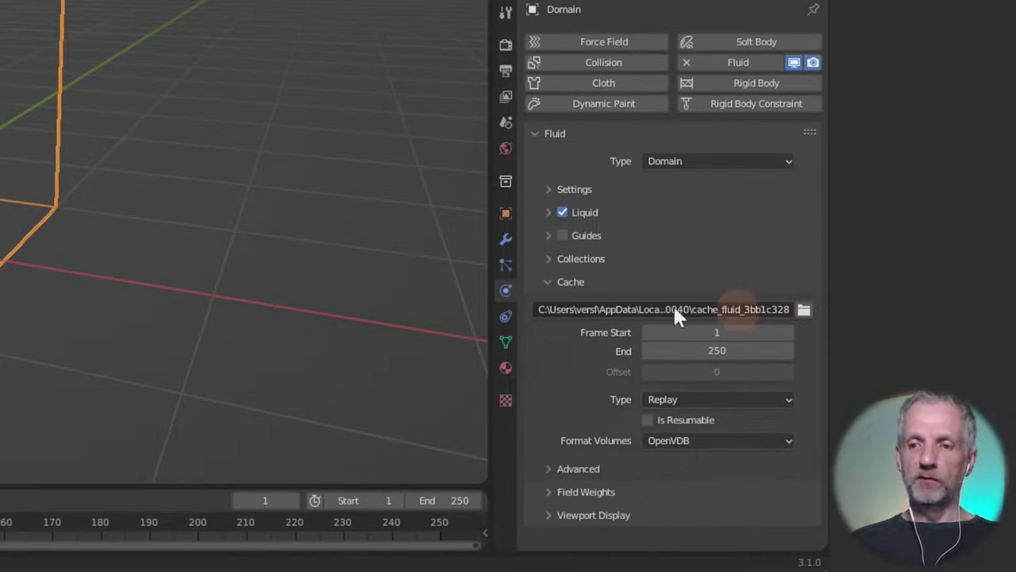
{"action": "left_click", "coordinate": [805, 310]}
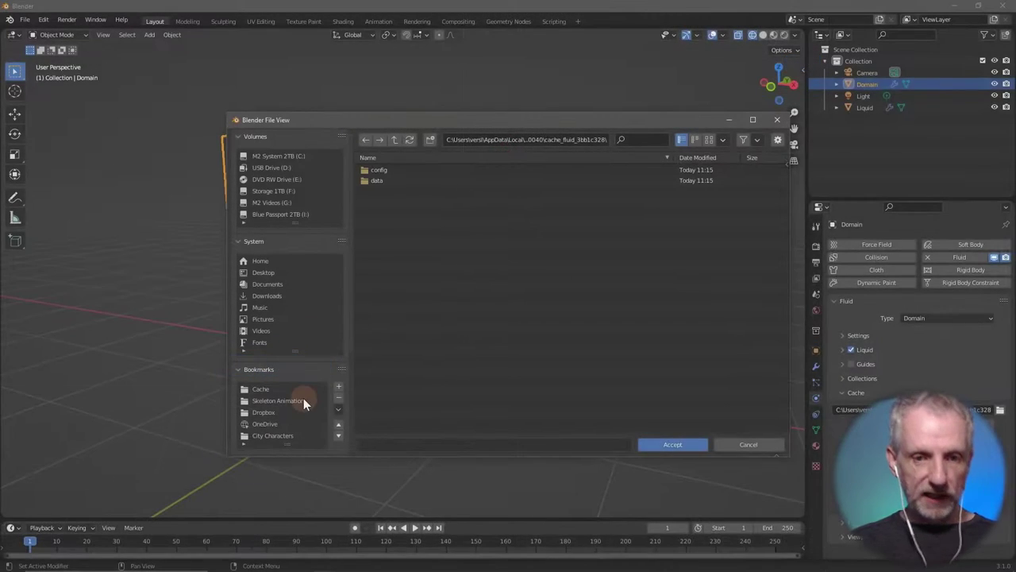
{"action": "scroll", "coordinate": [310, 301], "scroll_direction": "down", "scroll_amount": 5}
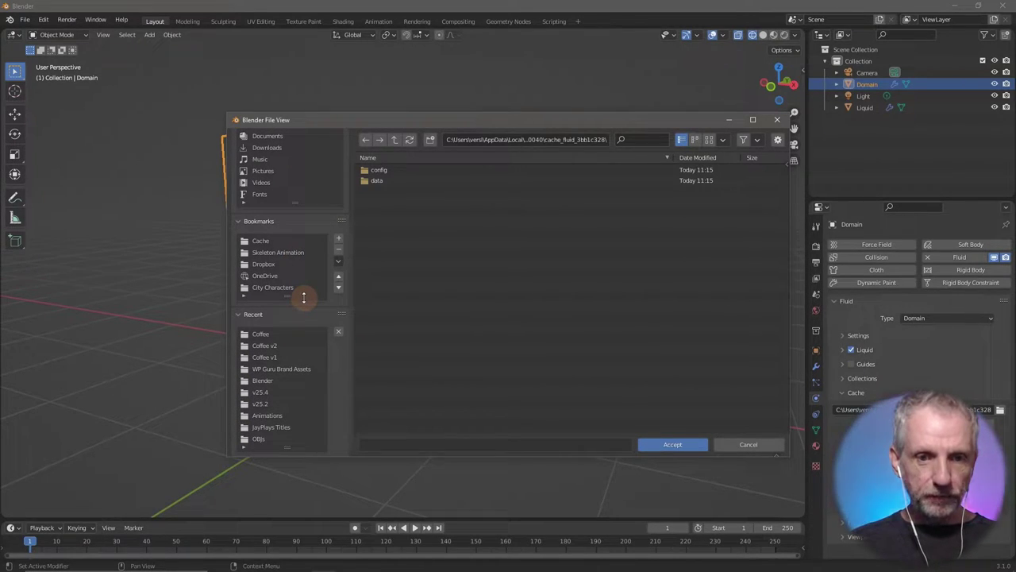
{"action": "left_click", "coordinate": [266, 242]}
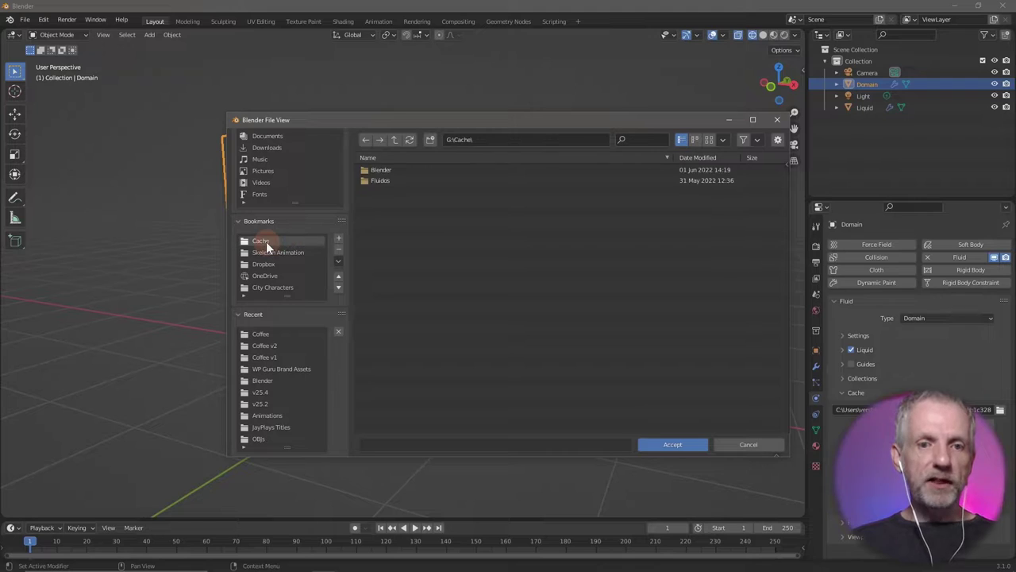
{"action": "double_click", "coordinate": [399, 170]}
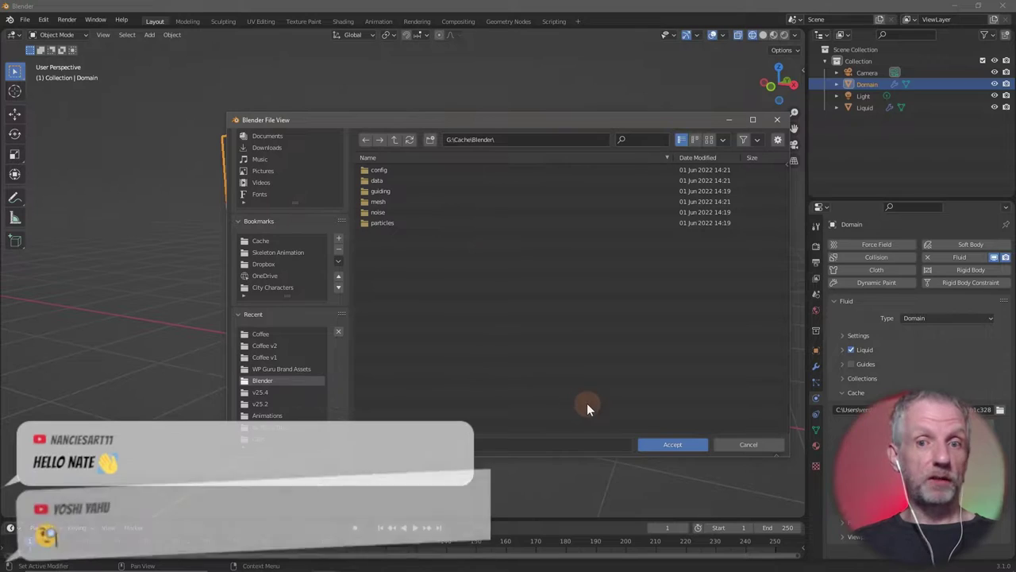
{"action": "left_click", "coordinate": [676, 442]}
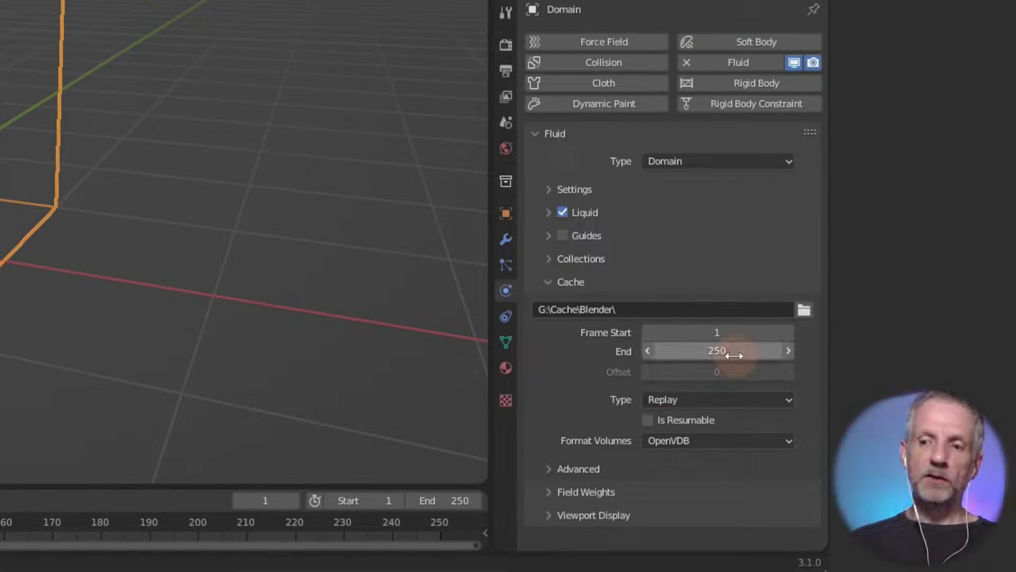
Set the domain's cache end frame to 100 and its cache type to All.
{"action": "left_click", "coordinate": [739, 354]}
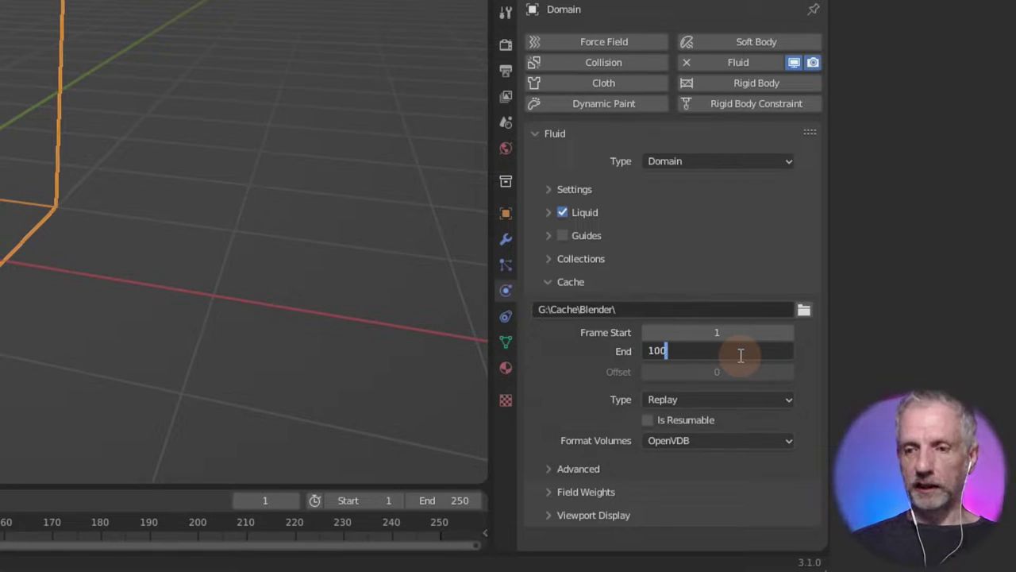
{"action": "key", "text": "Return"}
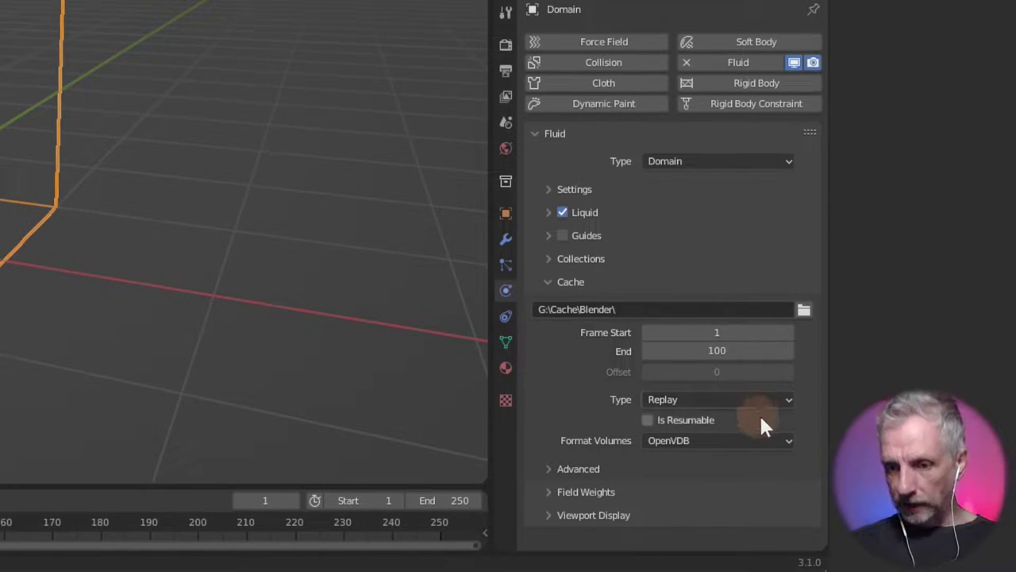
{"action": "left_click", "coordinate": [740, 401]}
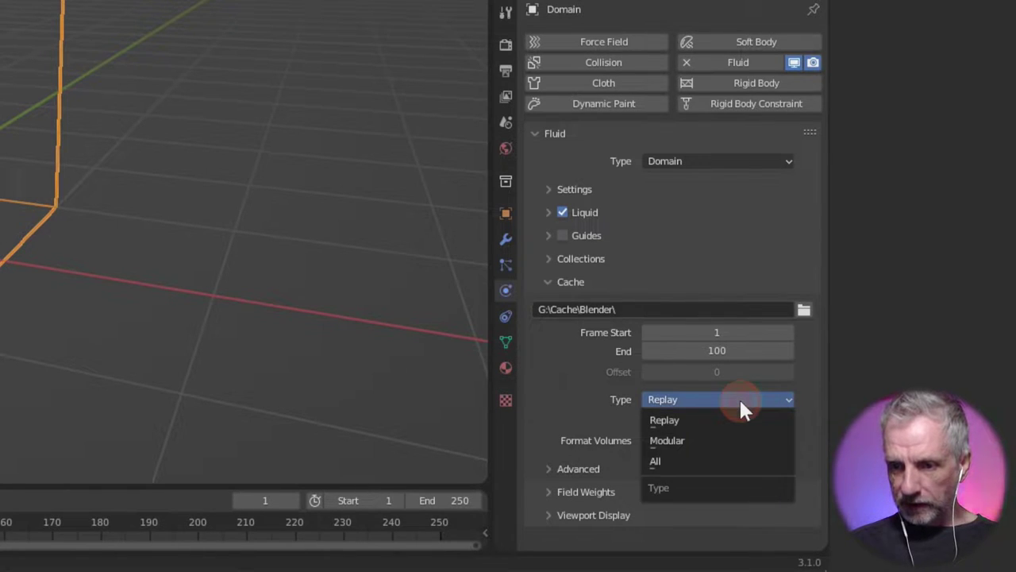
{"action": "left_click", "coordinate": [724, 462]}
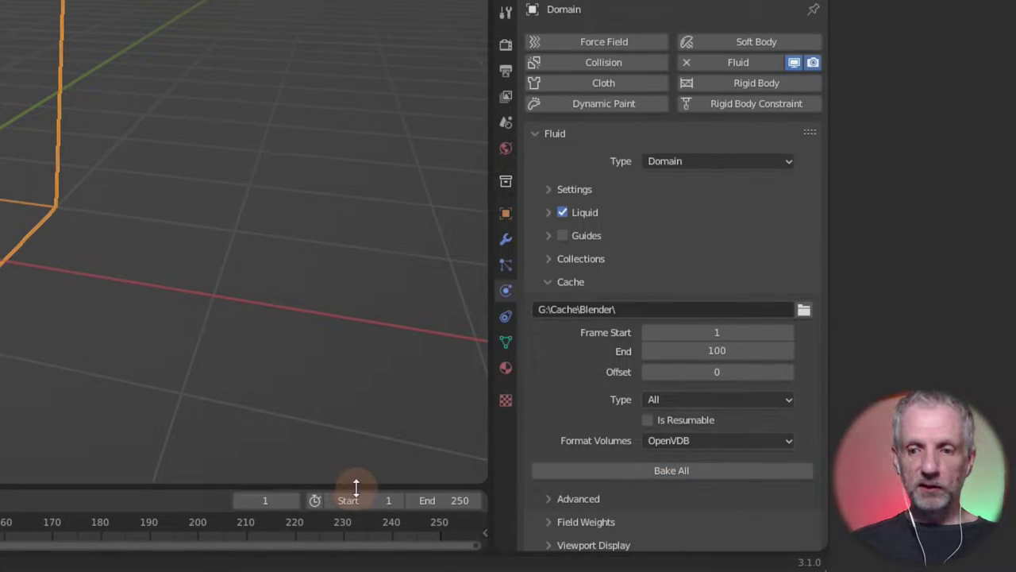
Enlarge the timeline area and set the scene's end frame to 100.
{"action": "left_click_drag", "start_coordinate": [355, 485], "coordinate": [354, 413]}
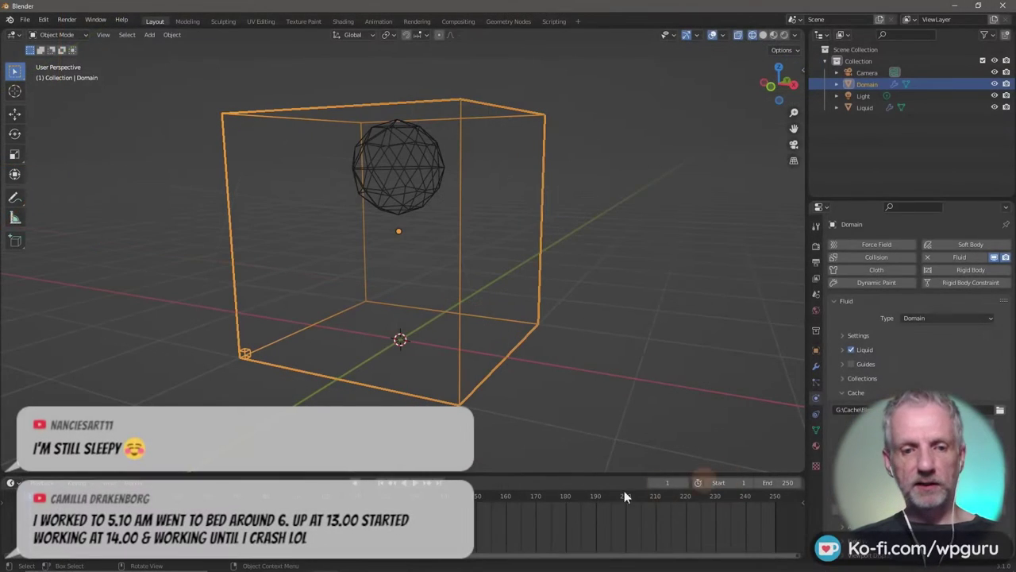
{"action": "left_click", "coordinate": [786, 482]}
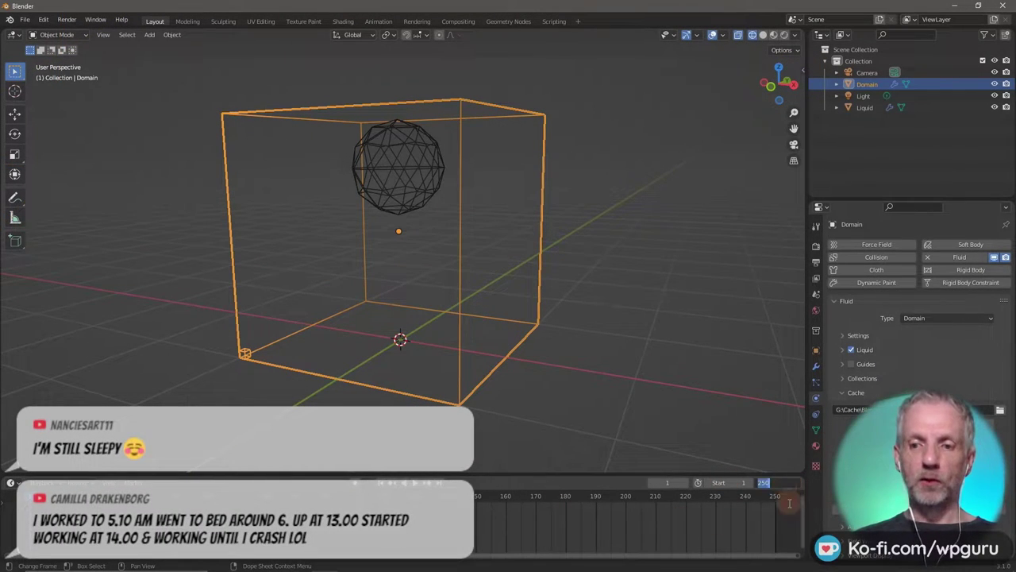
{"action": "key", "text": "Return"}
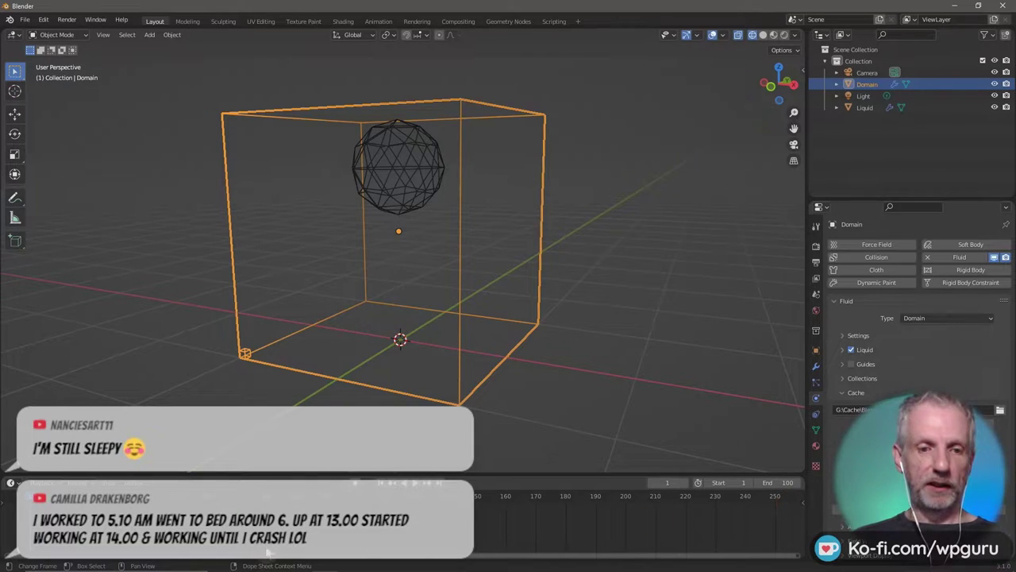
{"action": "scroll", "coordinate": [442, 531], "scroll_direction": "up", "scroll_amount": 5}
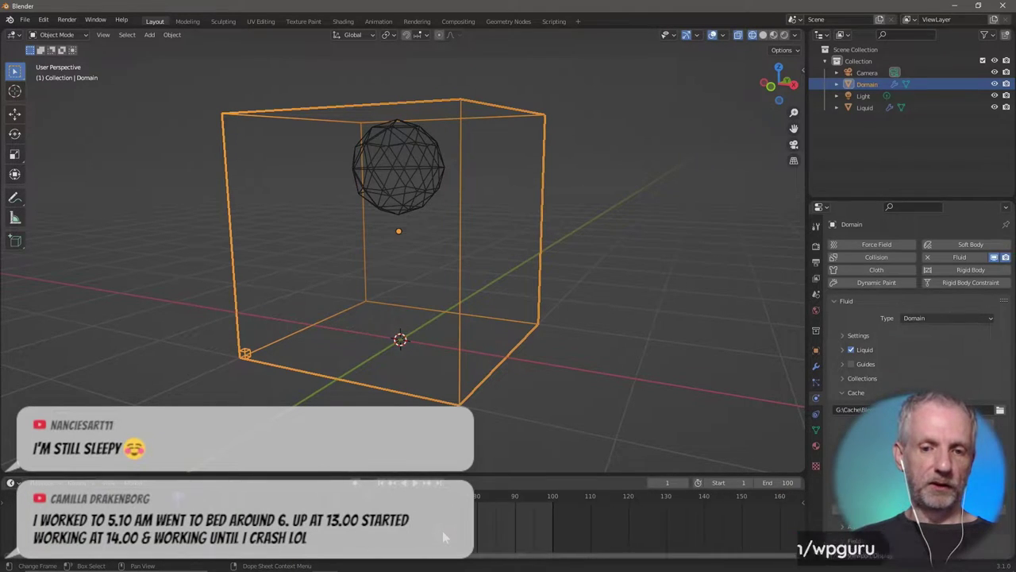
{"action": "scroll", "coordinate": [442, 530], "scroll_direction": "up", "scroll_amount": 2}
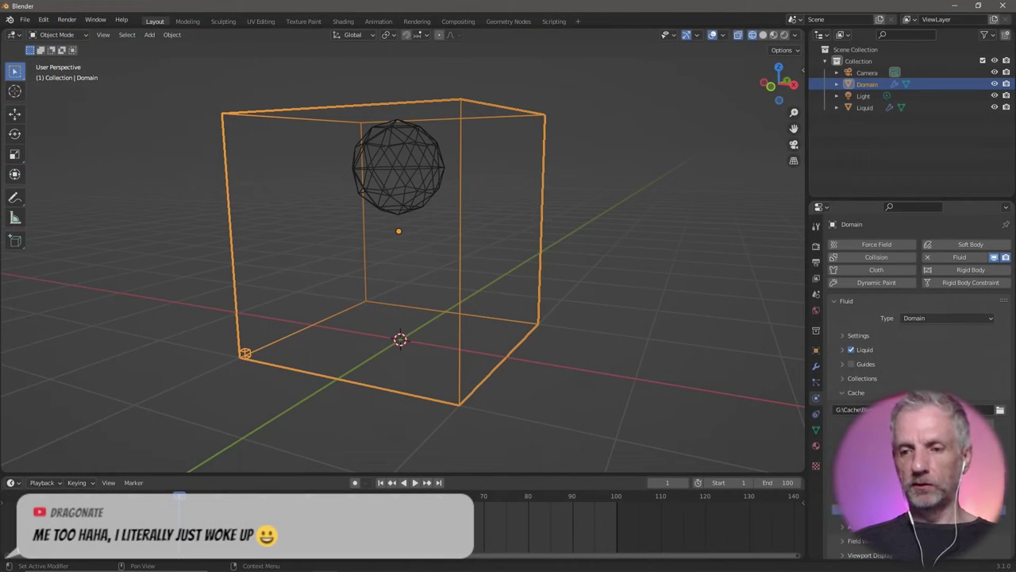
Bake the complete fluid simulation and play back the animation, returning to the first frame.
{"action": "left_click", "coordinate": [873, 509]}
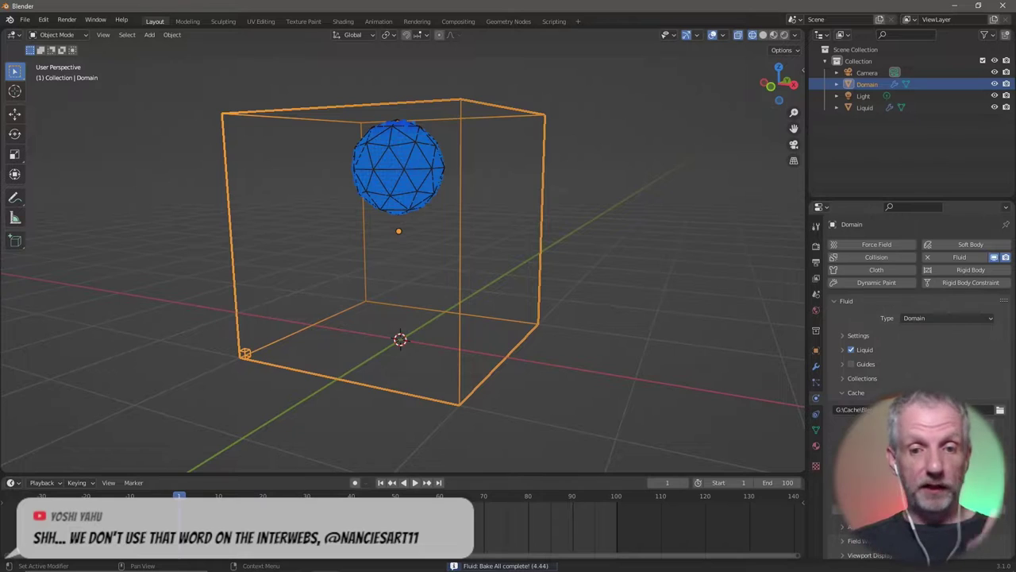
{"action": "left_click", "coordinate": [417, 483]}
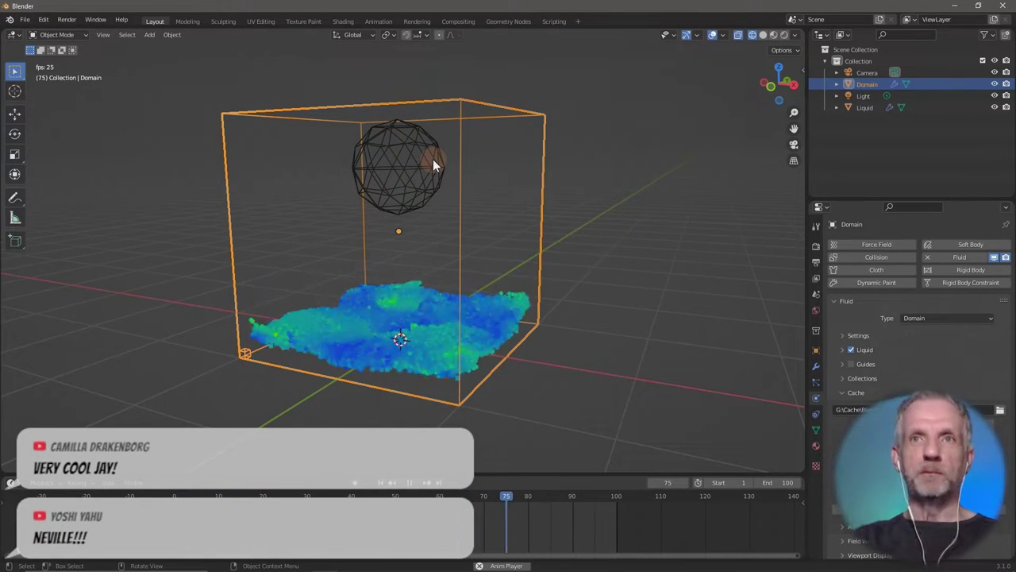
{"action": "left_click", "coordinate": [413, 483]}
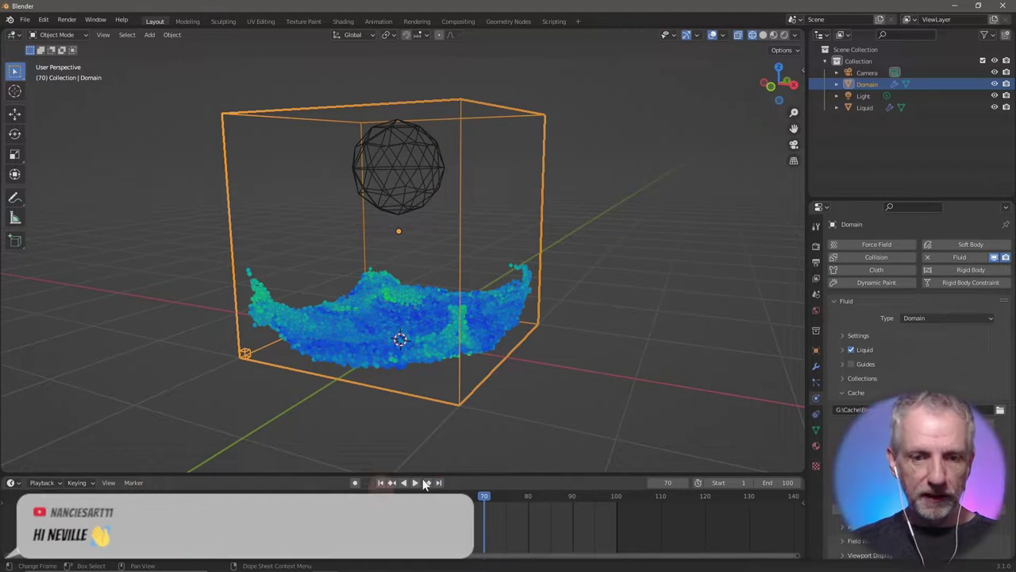
{"action": "left_click", "coordinate": [382, 484]}
Change the Liquid sphere's flow behavior to Inflow in its fluid settings.
{"action": "left_click", "coordinate": [857, 107]}
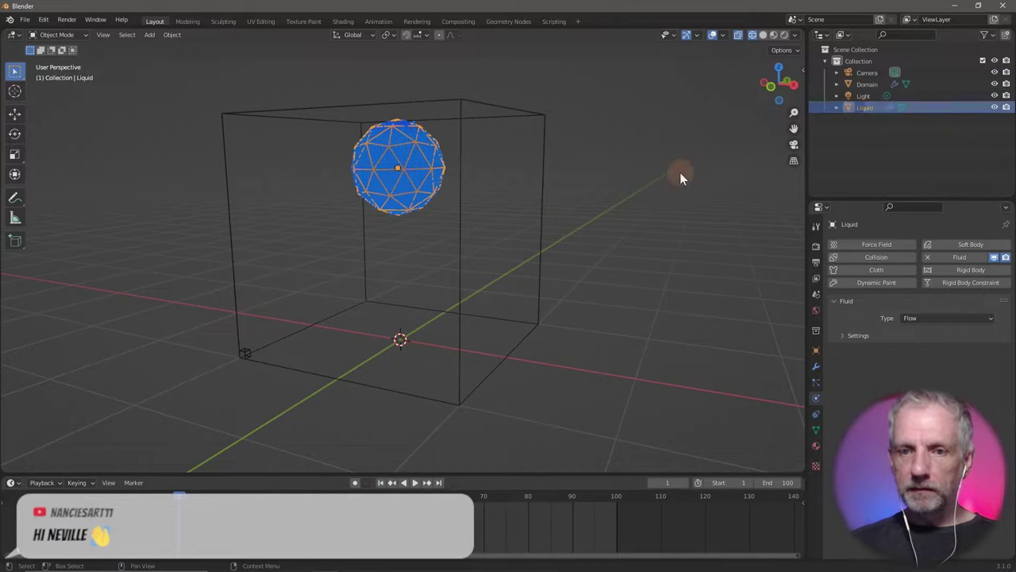
{"action": "left_click", "coordinate": [943, 316]}
{"action": "left_click", "coordinate": [944, 316]}
{"action": "left_click", "coordinate": [843, 336]}
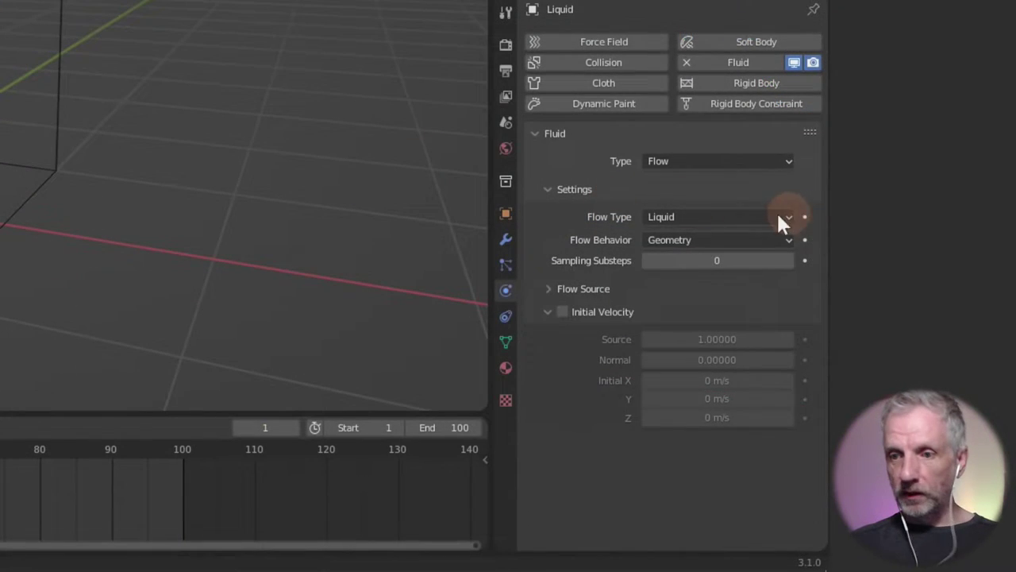
{"action": "left_click", "coordinate": [744, 239]}
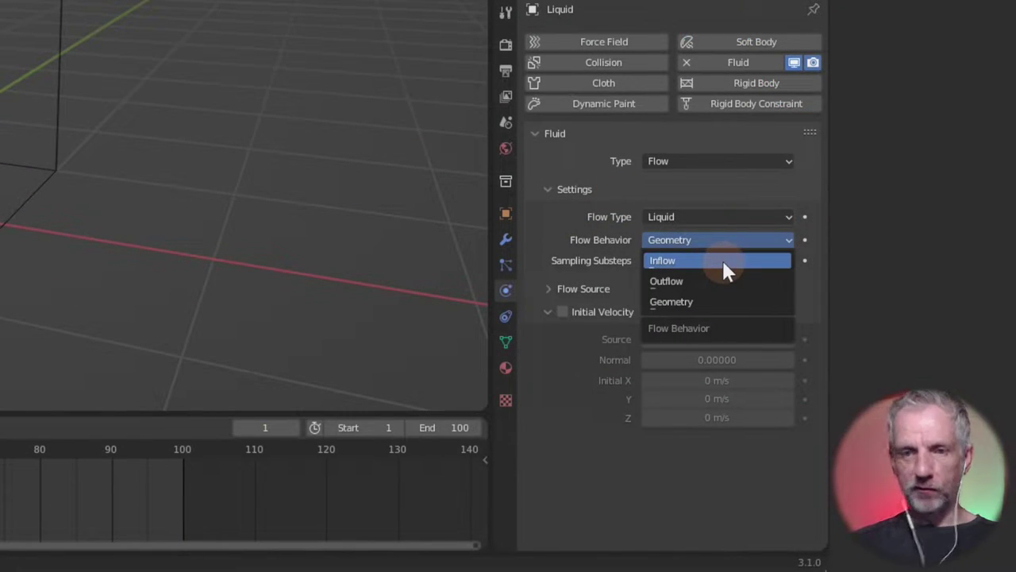
{"action": "left_click", "coordinate": [725, 264]}
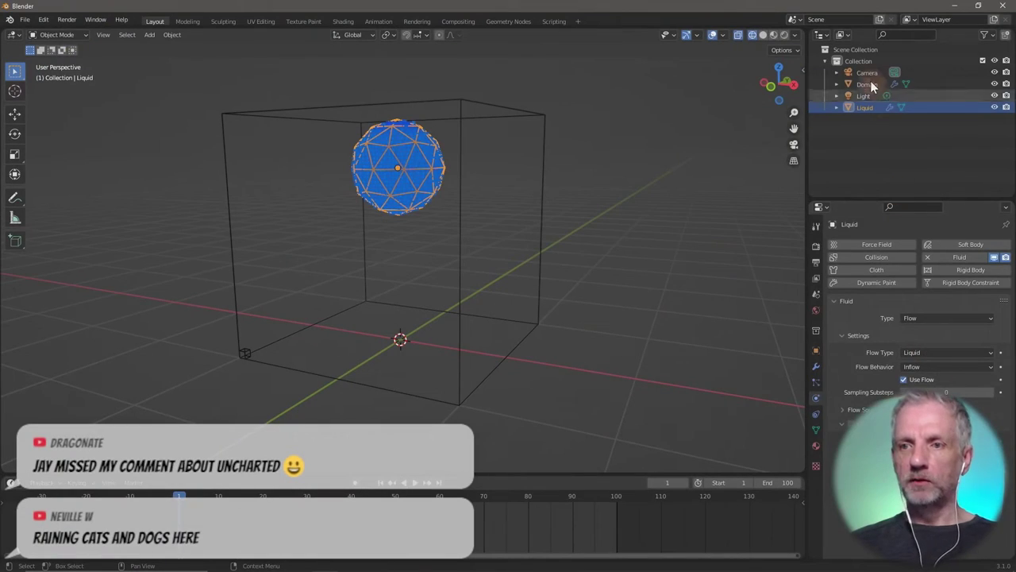
Free the Domain's baked fluid data and bake the complete simulation again with the Liquid sphere as inflow.
{"action": "left_click", "coordinate": [867, 84]}
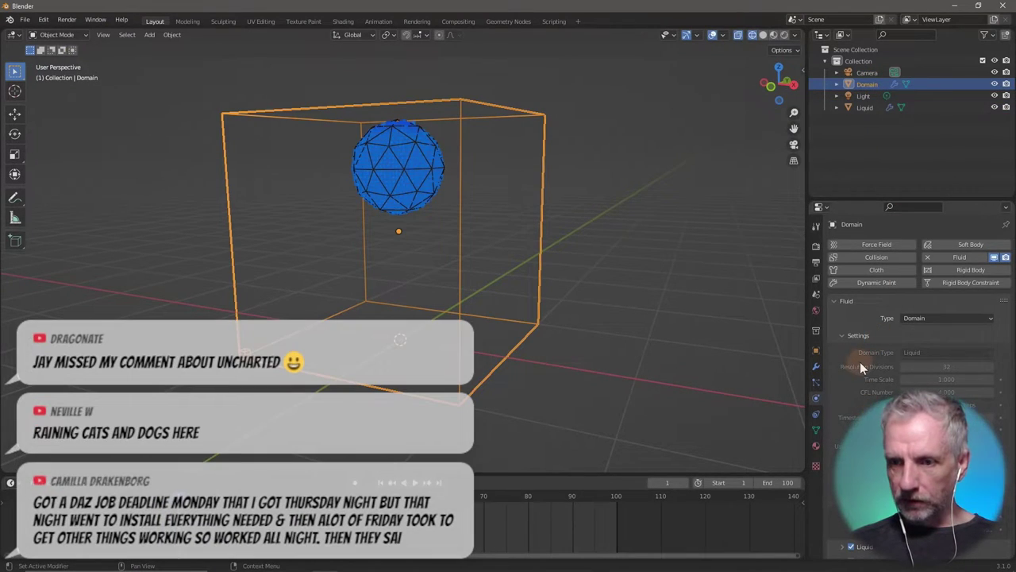
{"action": "scroll", "coordinate": [860, 362], "scroll_direction": "down", "scroll_amount": 6}
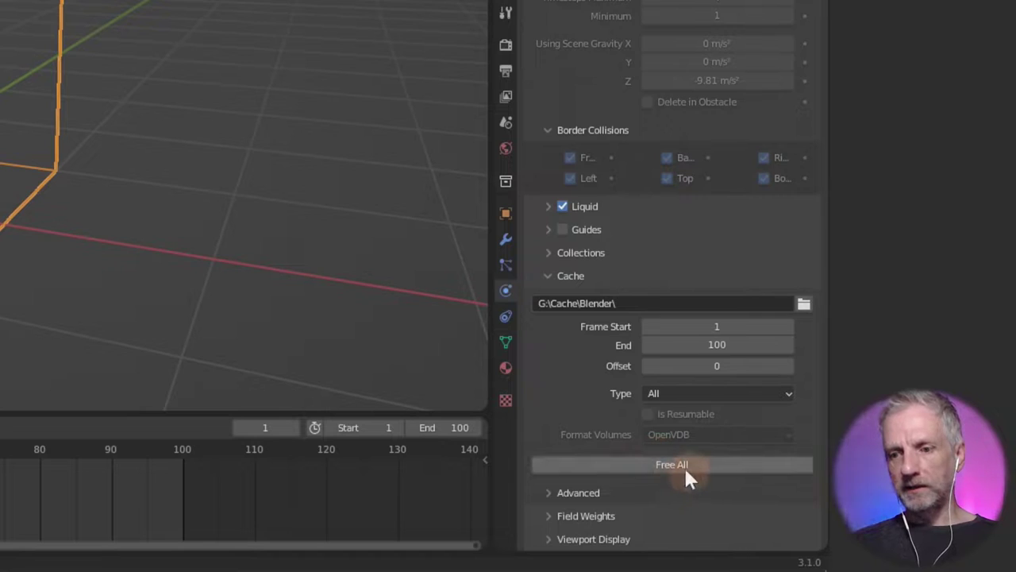
{"action": "left_click", "coordinate": [691, 467]}
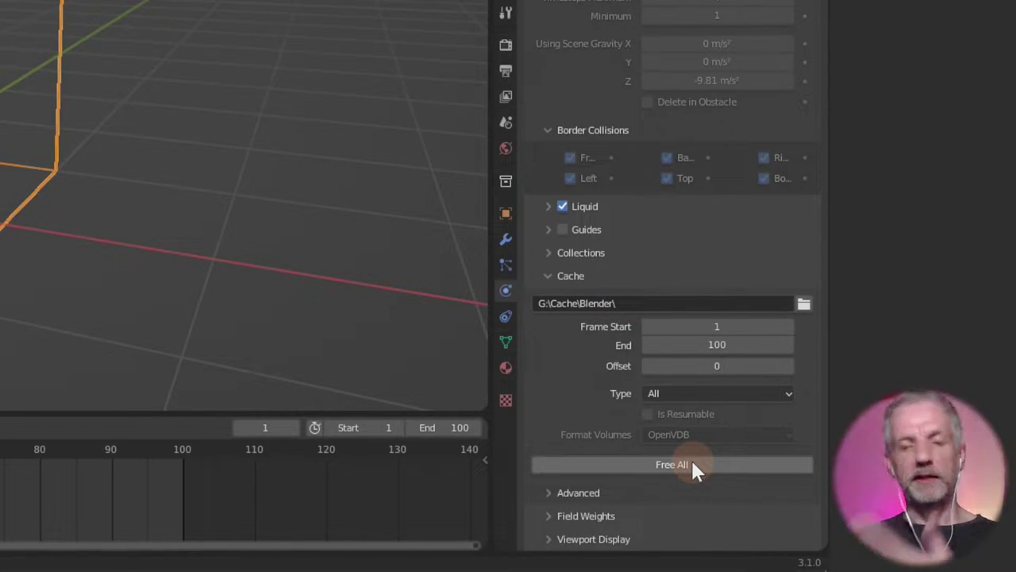
{"action": "left_click", "coordinate": [691, 465]}
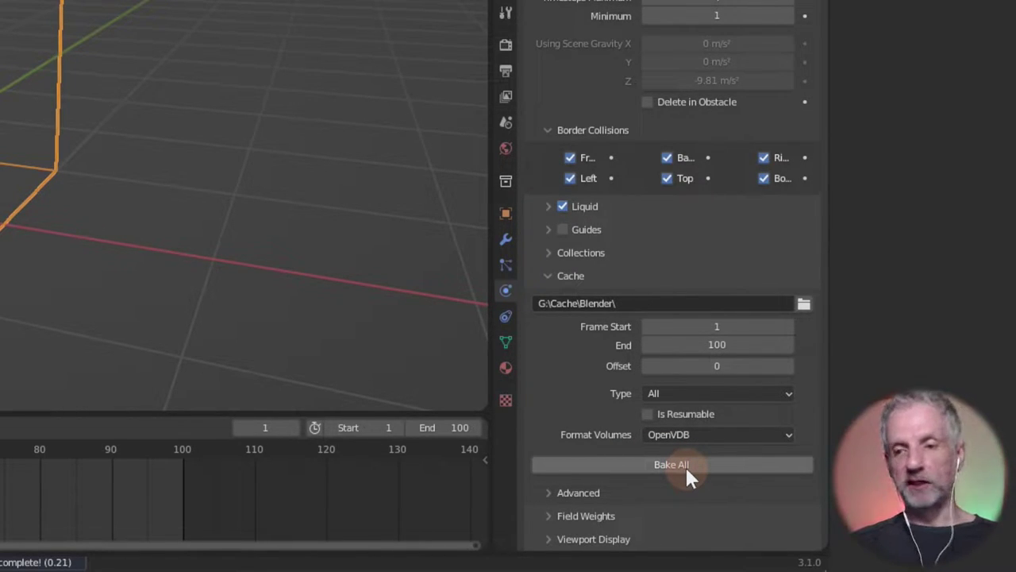
{"action": "left_click", "coordinate": [685, 466]}
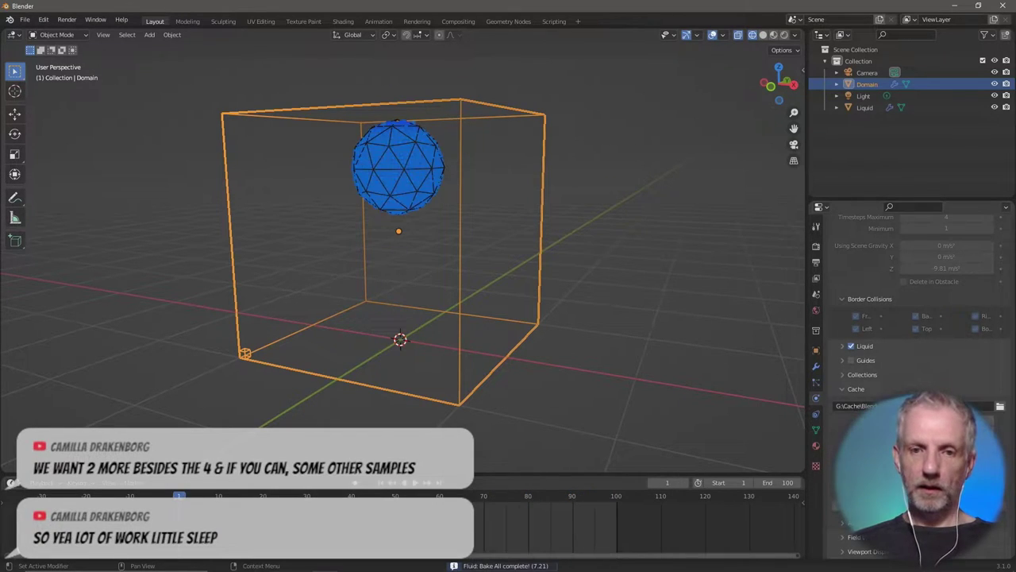
Play back the baked inflow simulation, stop it and return to the first frame.
{"action": "left_click", "coordinate": [414, 486]}
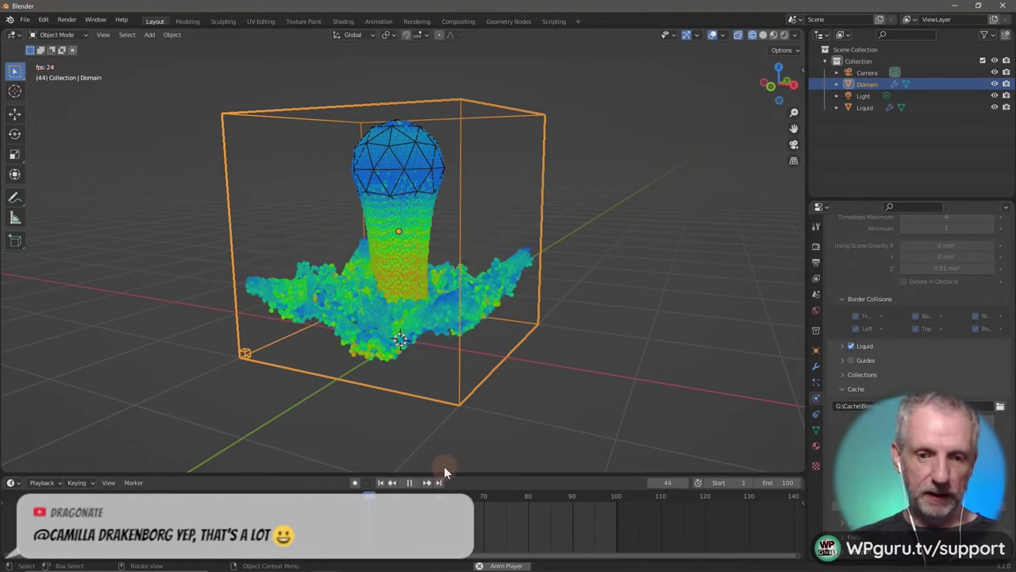
{"action": "left_click", "coordinate": [408, 482]}
{"action": "left_click", "coordinate": [380, 482]}
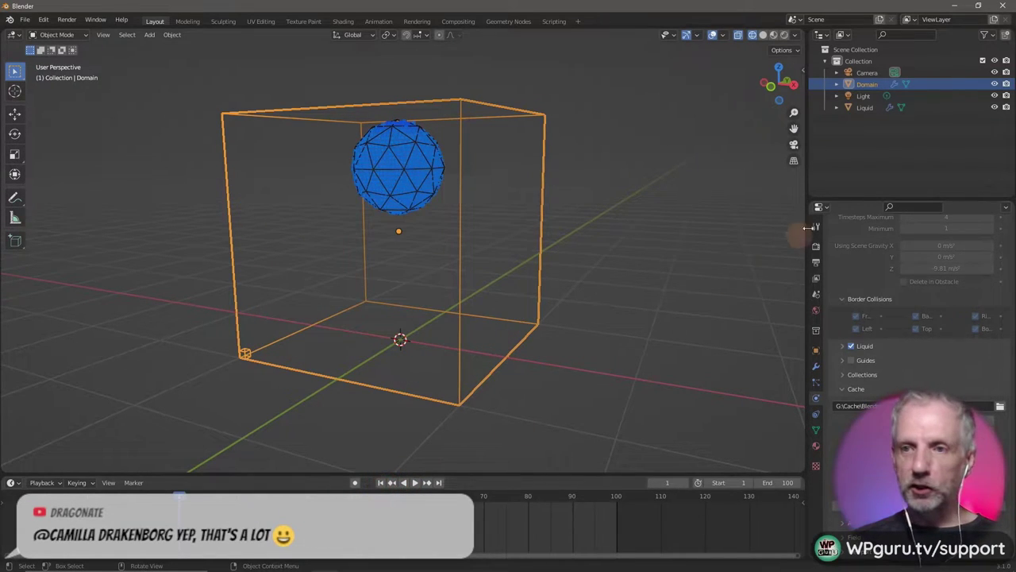
Scale the Liquid sphere down uniformly to about 0.76 of its size.
{"action": "left_click", "coordinate": [871, 106]}
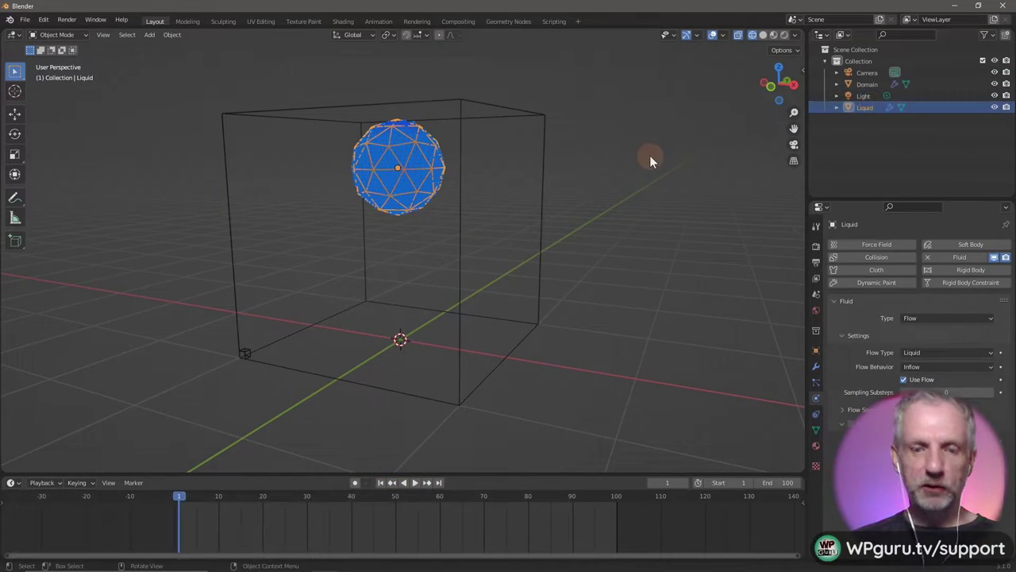
{"action": "key", "text": "s"}
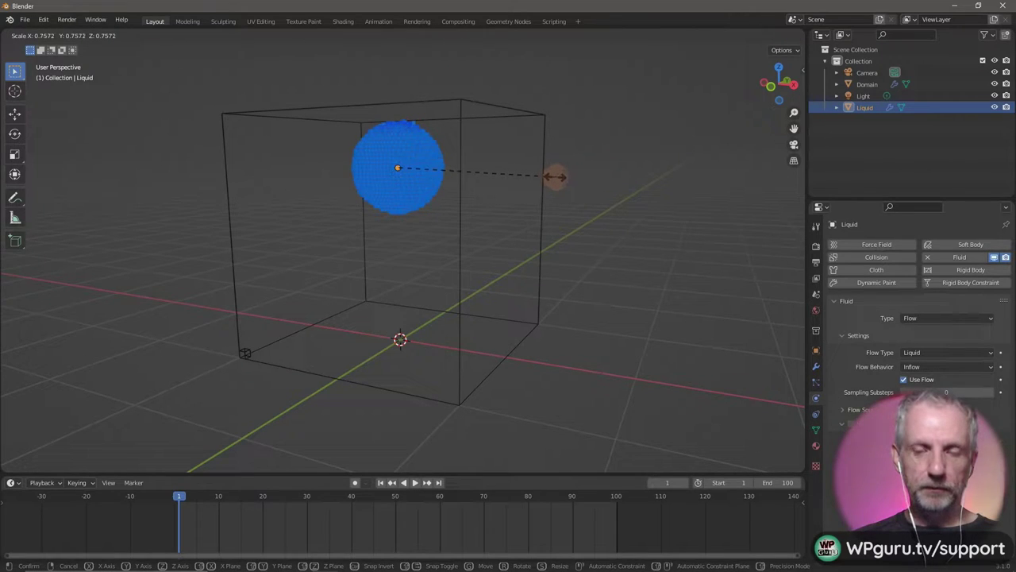
{"action": "left_click", "coordinate": [556, 176]}
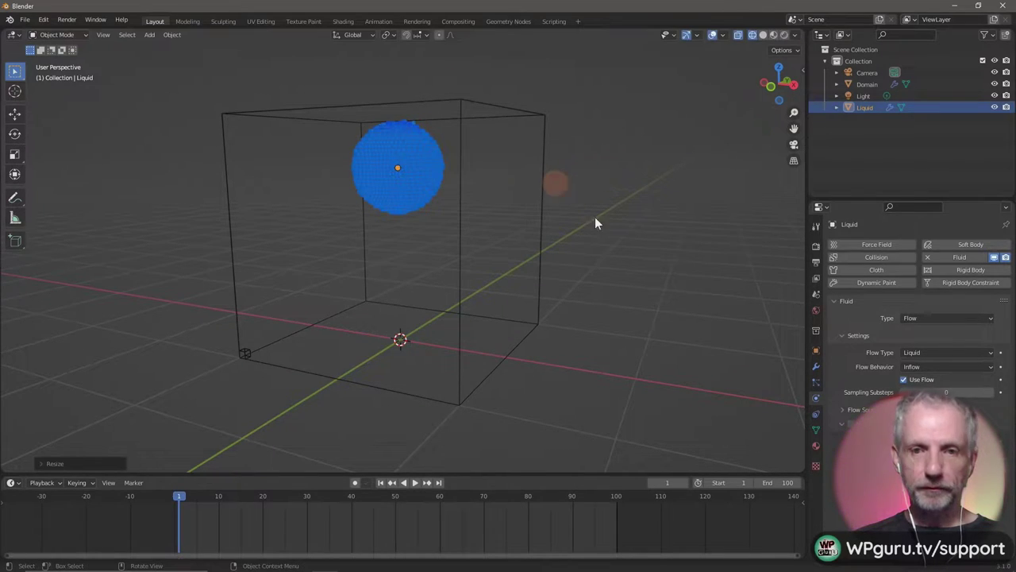
Collapse the Domain's fluid Settings section and free all of its baked simulation data.
{"action": "left_click", "coordinate": [875, 85]}
{"action": "scroll", "coordinate": [913, 318], "scroll_direction": "down", "scroll_amount": 10}
{"action": "scroll", "coordinate": [898, 378], "scroll_direction": "up", "scroll_amount": 10}
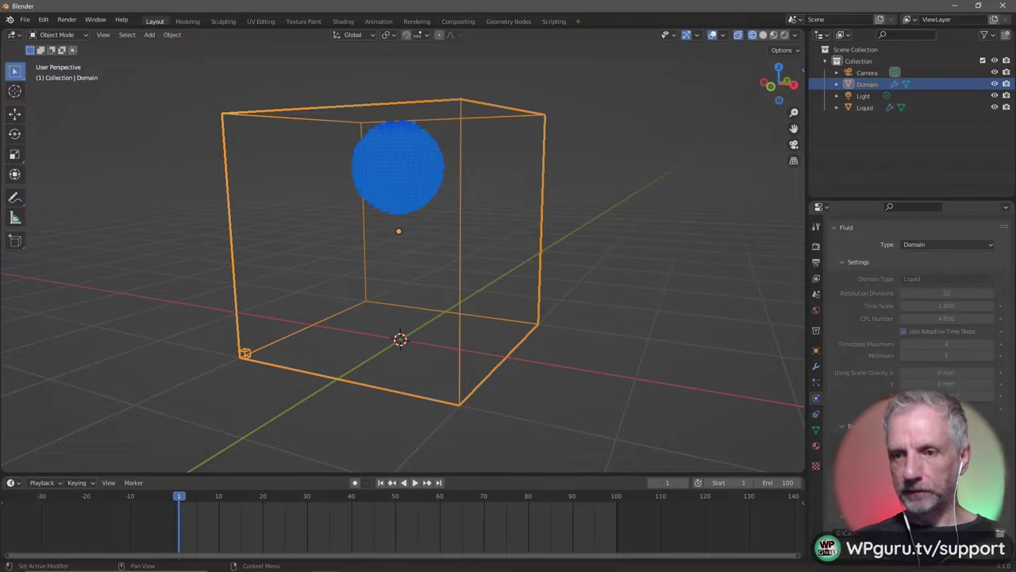
{"action": "left_click", "coordinate": [842, 336]}
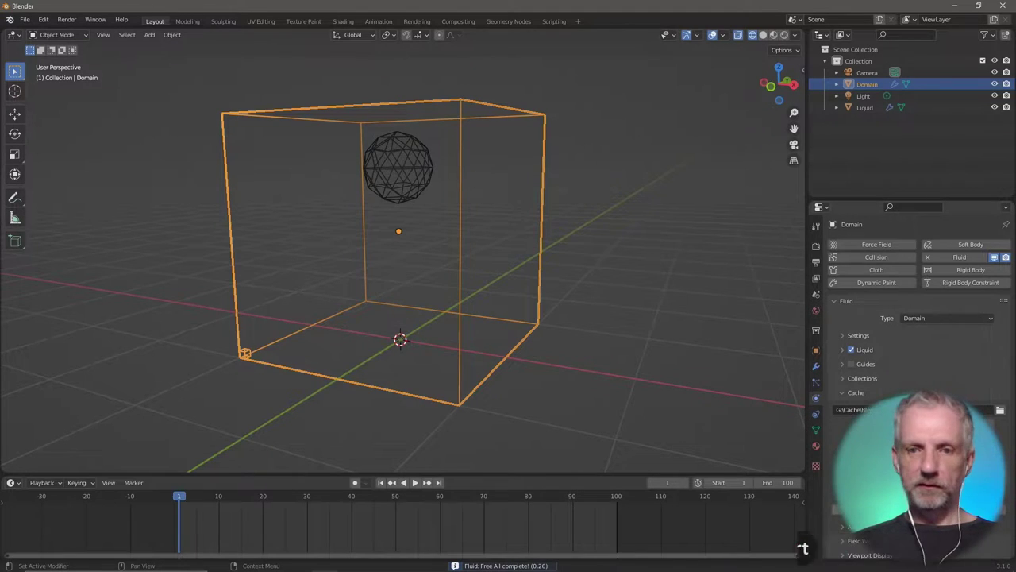
Move the Liquid sphere up along Z so that it straddles the top face of the domain box.
{"action": "left_click", "coordinate": [375, 148]}
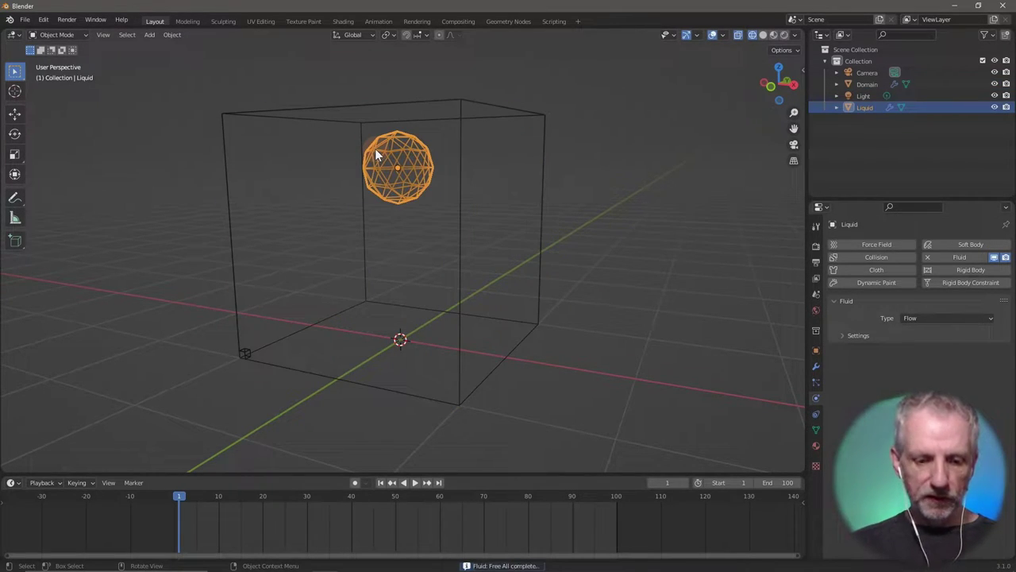
{"action": "key", "text": "g"}
{"action": "key", "text": "z"}
{"action": "left_click", "coordinate": [419, 133]}
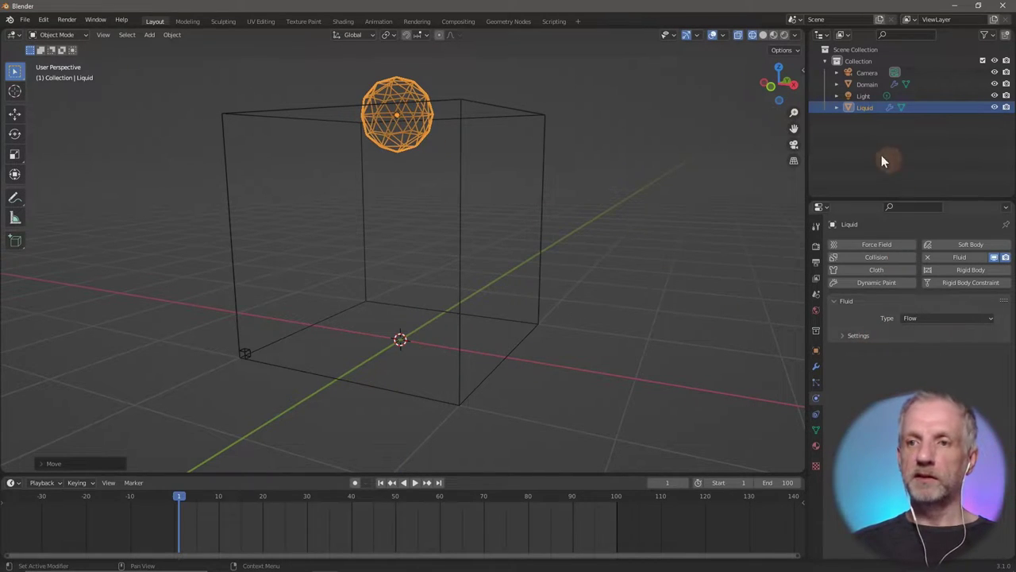
Bake the Domain's full simulation with the raised, smaller sphere, play it back and return to the first frame.
{"action": "left_click", "coordinate": [870, 84]}
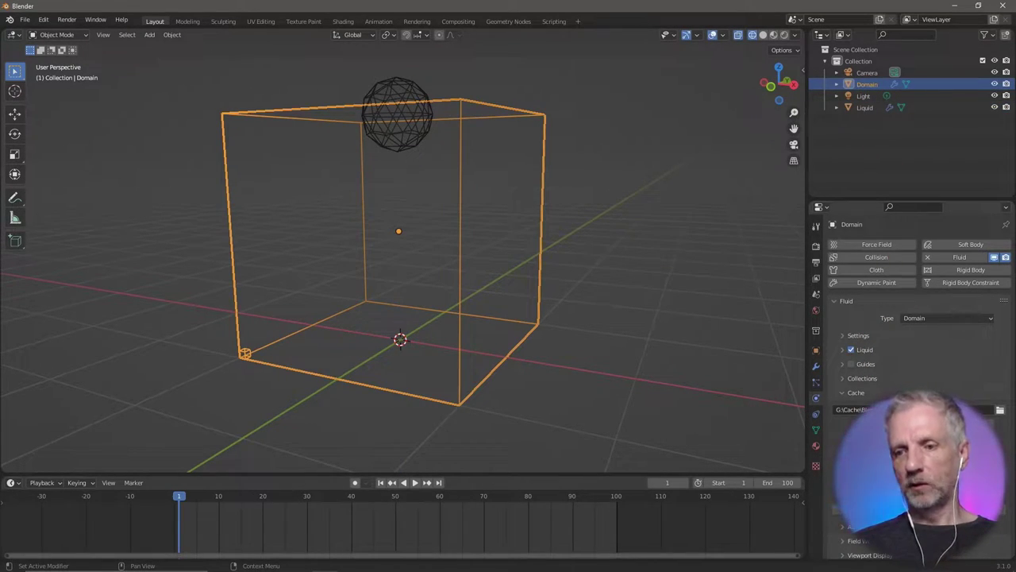
{"action": "left_click", "coordinate": [913, 460]}
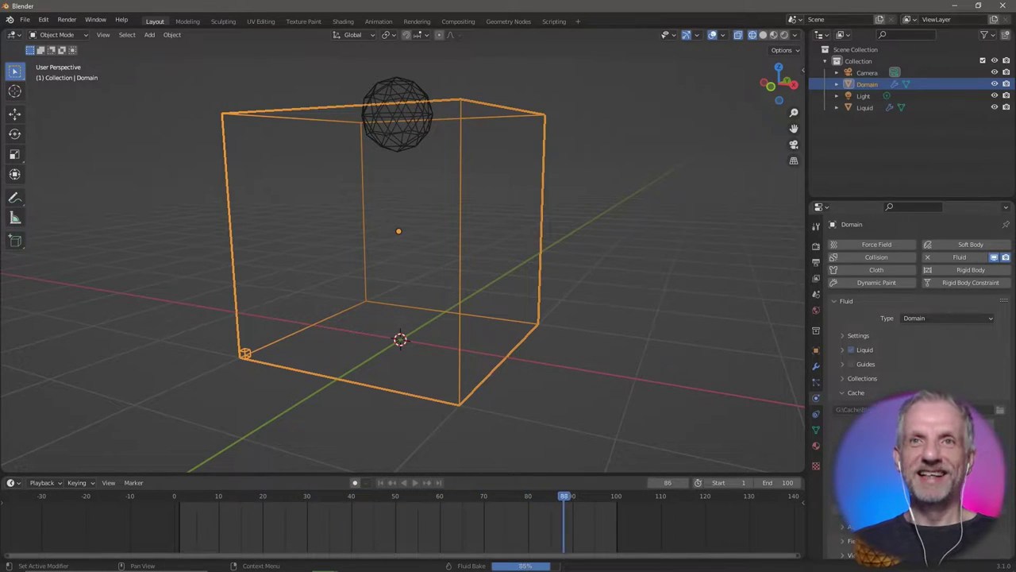
{"action": "left_click", "coordinate": [419, 482]}
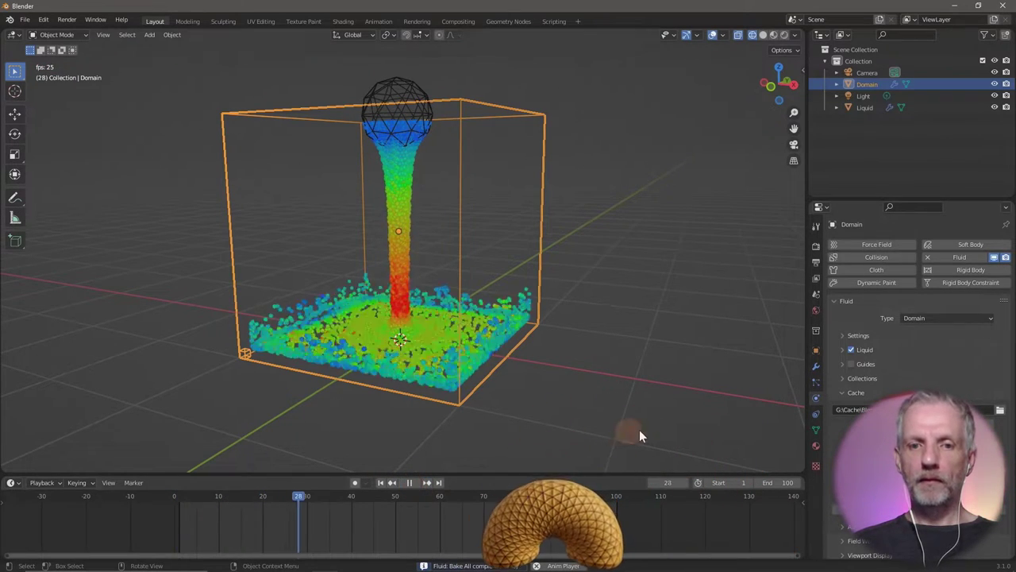
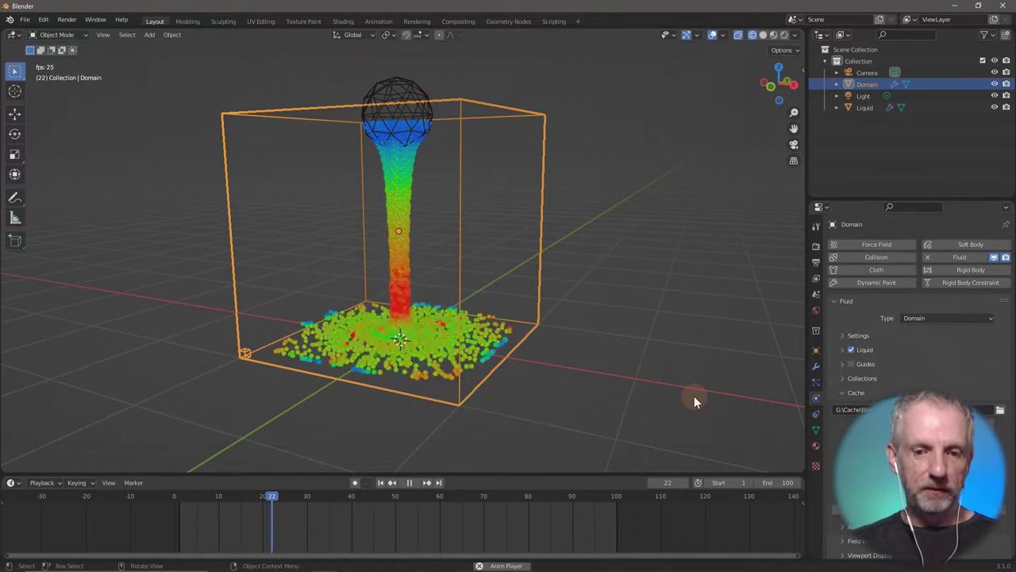
{"action": "left_click", "coordinate": [410, 482]}
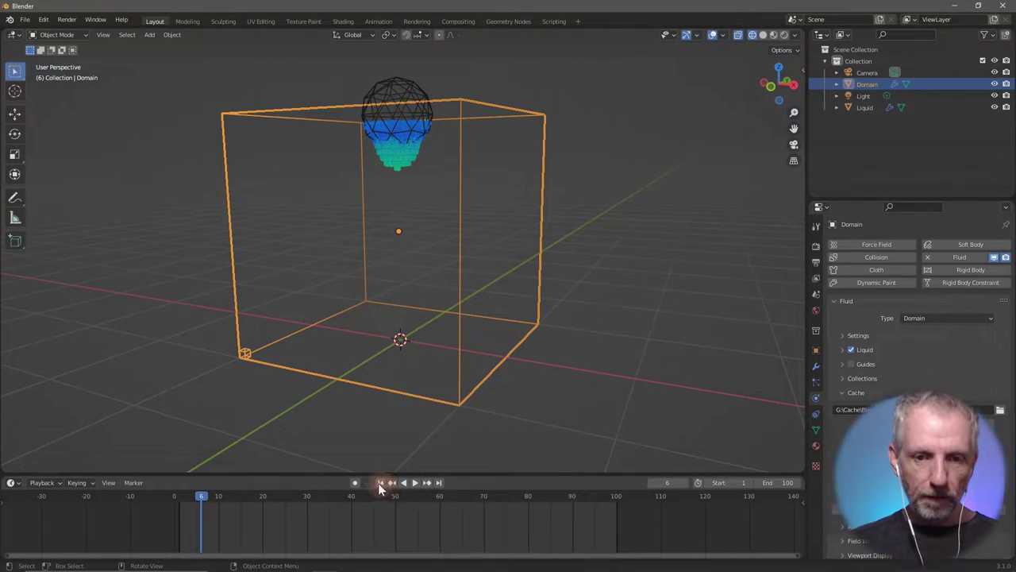
{"action": "left_click", "coordinate": [380, 482]}
Hide the Domain object in the viewport and change the viewport shading from wireframe to solid.
{"action": "mouse_move", "coordinate": [534, 381]}
{"action": "middle_mouse_down"}
{"action": "mouse_move", "coordinate": [543, 397]}
{"action": "mouse_move", "coordinate": [545, 383]}
{"action": "mouse_move", "coordinate": [503, 396]}
{"action": "mouse_move", "coordinate": [541, 400]}
{"action": "mouse_move", "coordinate": [561, 385]}
{"action": "mouse_move", "coordinate": [531, 388]}
{"action": "middle_mouse_up"}
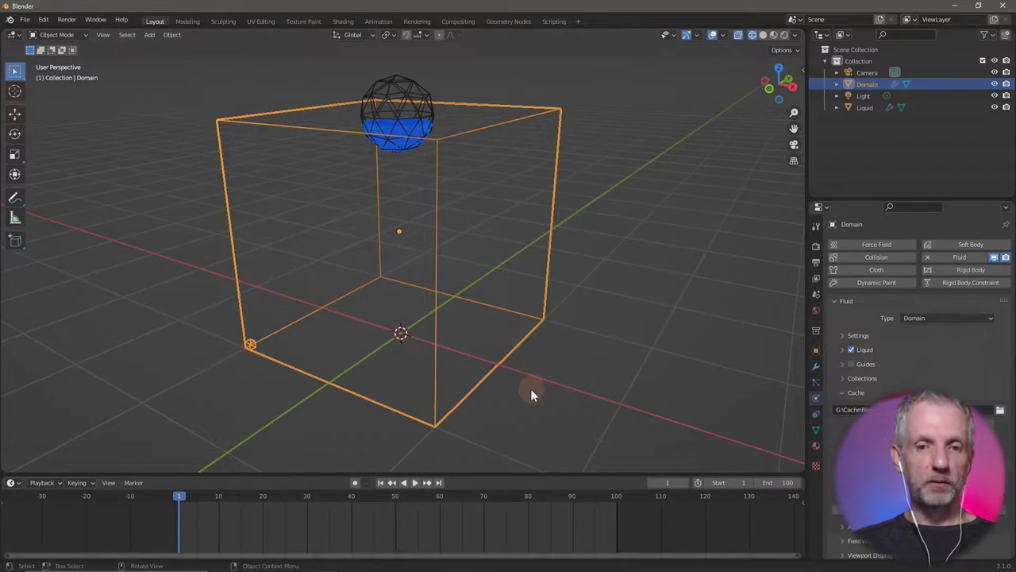
{"action": "scroll", "coordinate": [528, 386], "scroll_direction": "up", "scroll_amount": 2}
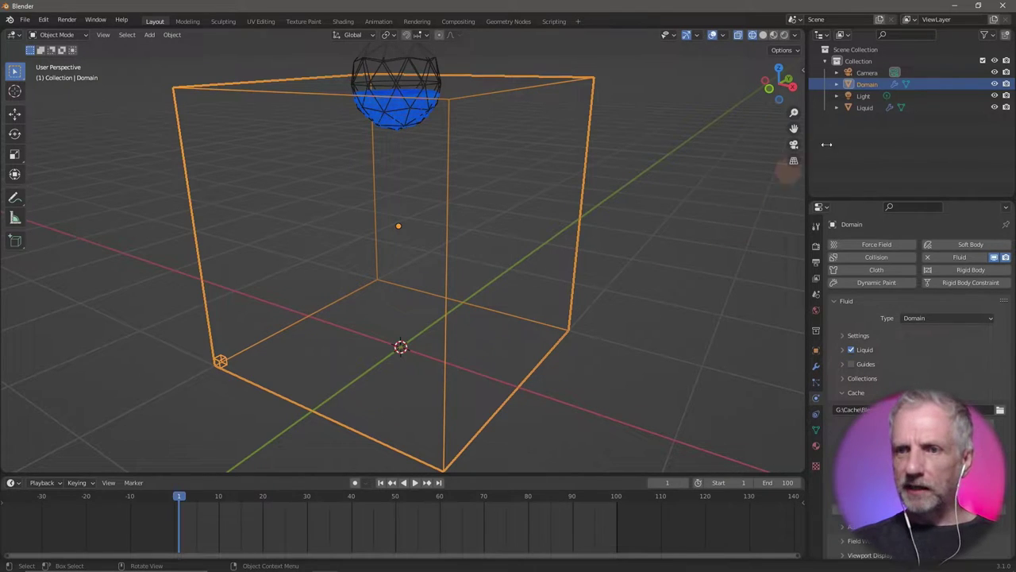
{"action": "left_click", "coordinate": [995, 84]}
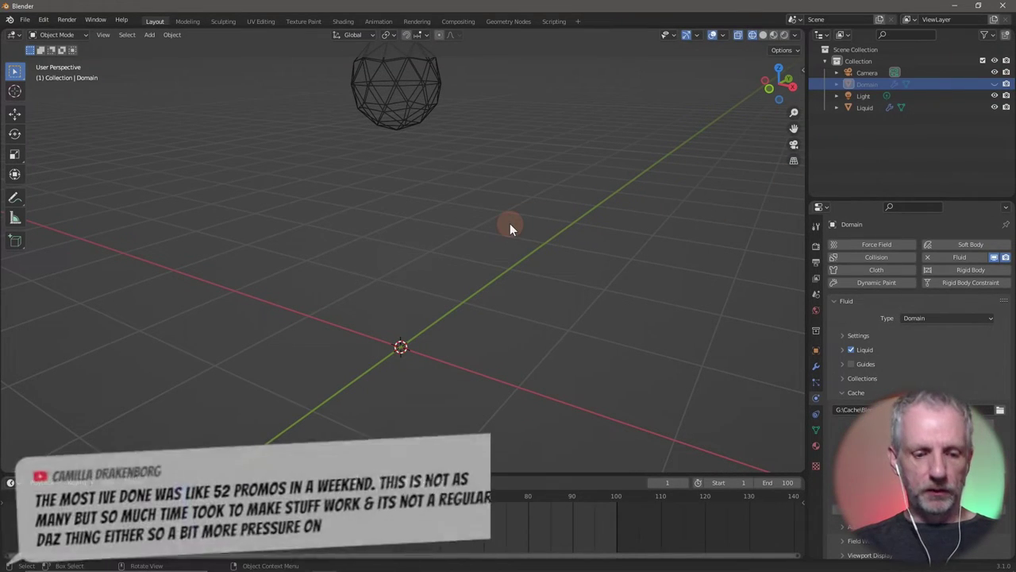
{"action": "key", "text": "shift+z"}
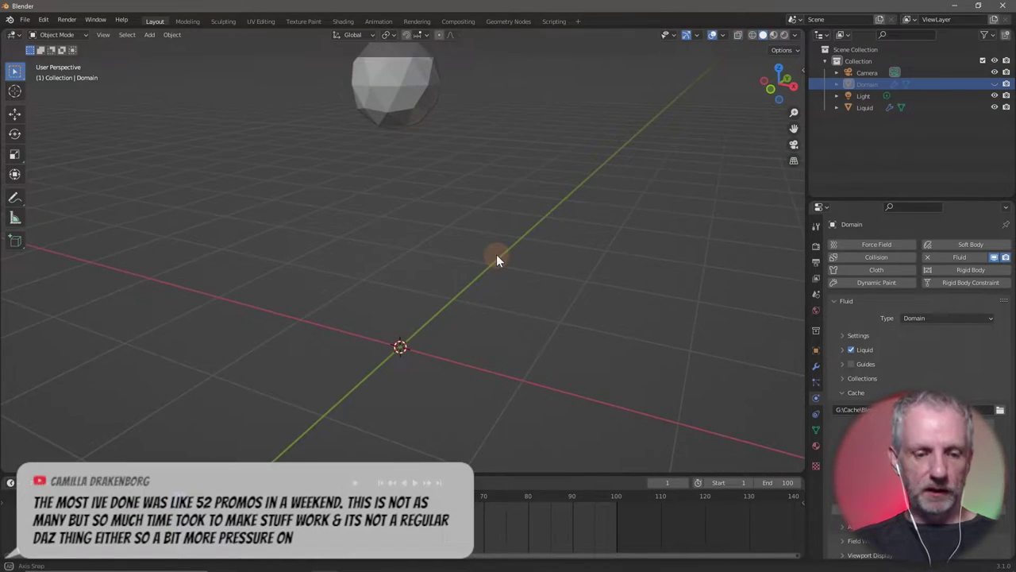
Add a mesh cylinder at the 3D cursor and move it up 1 m along Z so it stands on the grid.
{"action": "key", "text": "shift+a"}
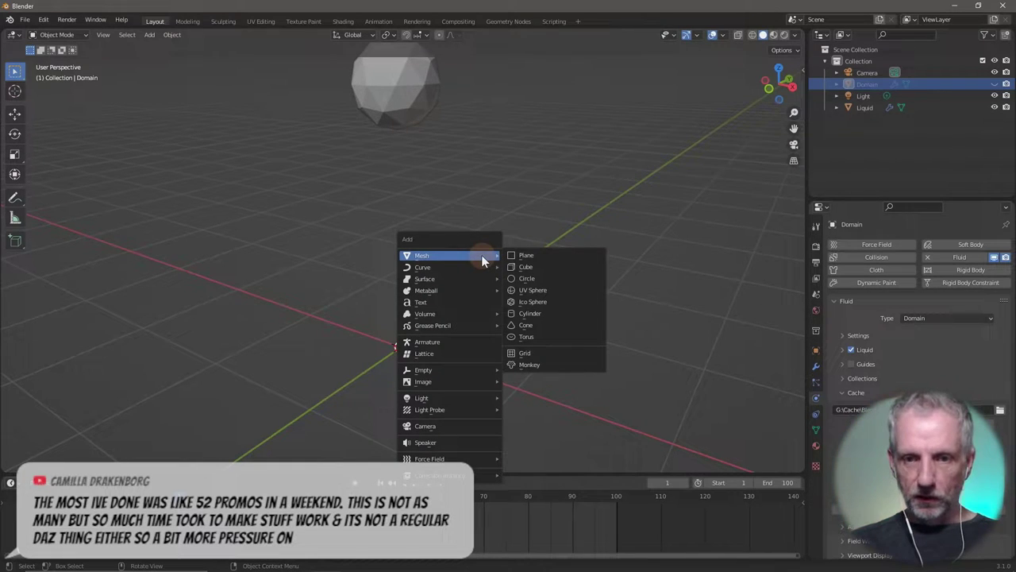
{"action": "left_click", "coordinate": [557, 312]}
{"action": "scroll", "coordinate": [544, 321], "scroll_direction": "down", "scroll_amount": 3}
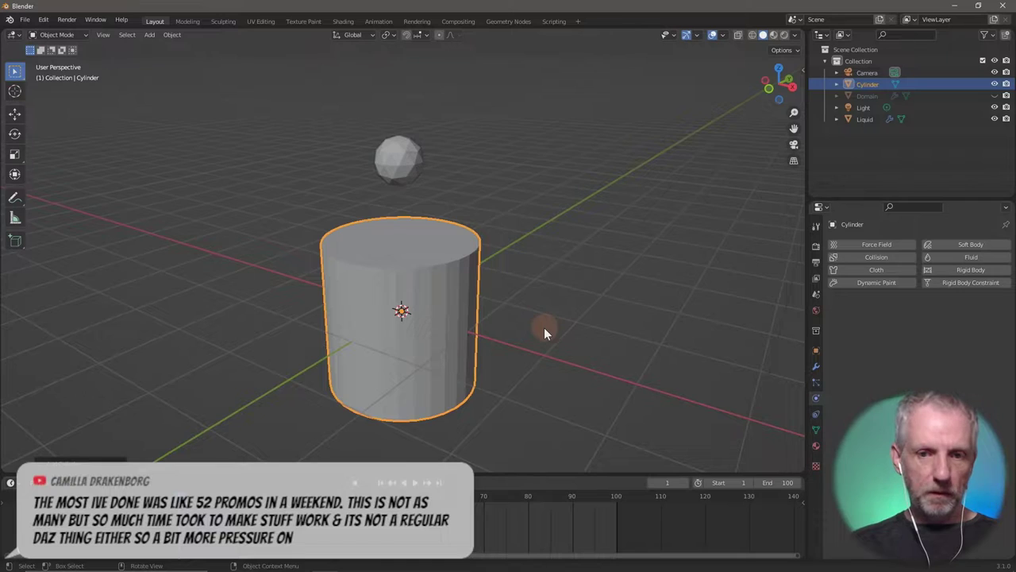
{"action": "middle_click_drag", "start_coordinate": [544, 327], "coordinate": [572, 333]}
{"action": "type", "text": "gz1"}
{"action": "key", "text": "Return"}
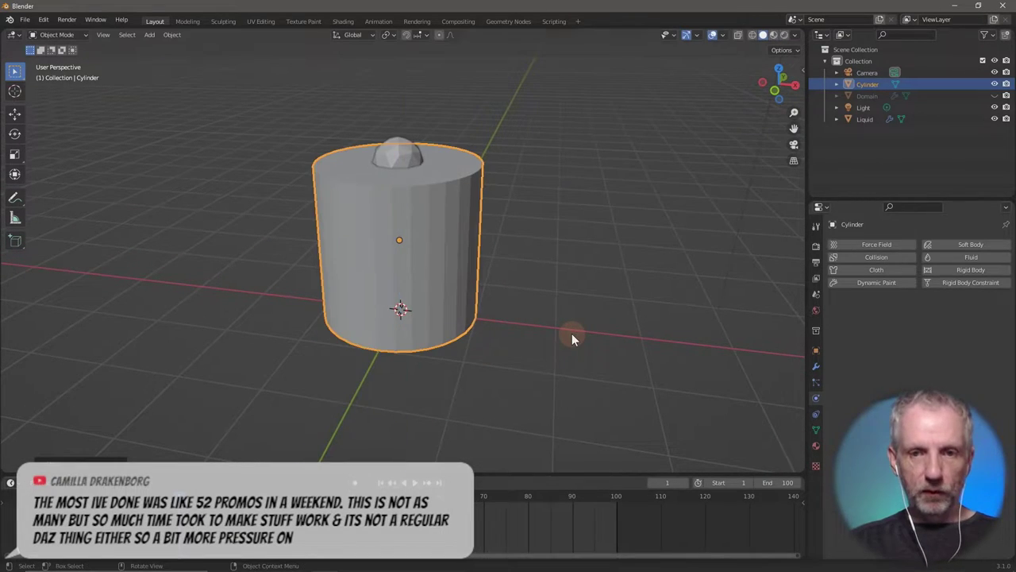
Set the cylinder's origin to the 3D cursor at the centre of its base.
{"action": "scroll", "coordinate": [545, 262], "scroll_direction": "up", "scroll_amount": 2}
{"action": "scroll", "coordinate": [544, 257], "scroll_direction": "down", "scroll_amount": 2}
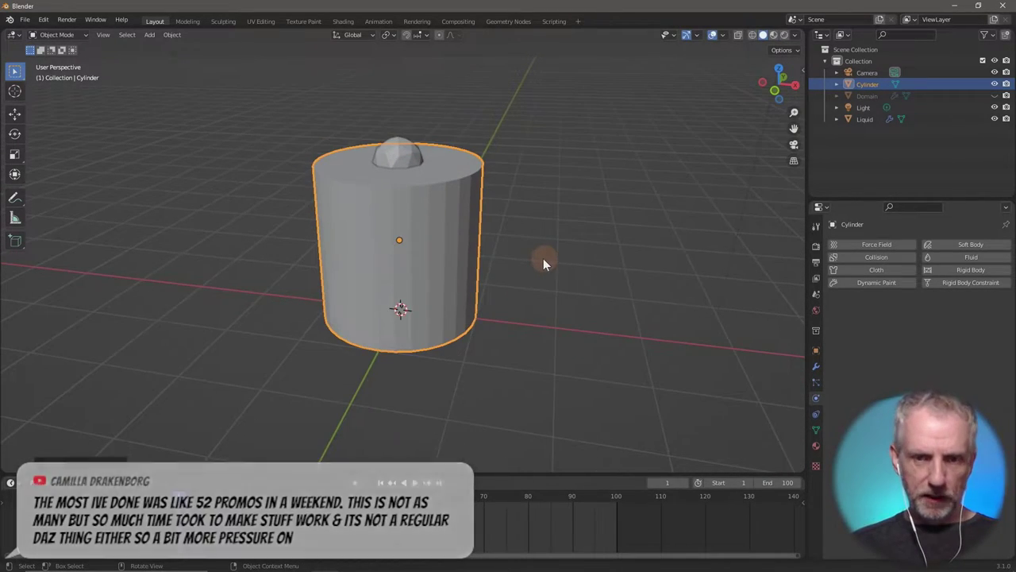
{"action": "middle_click_drag", "start_coordinate": [543, 262], "coordinate": [508, 253]}
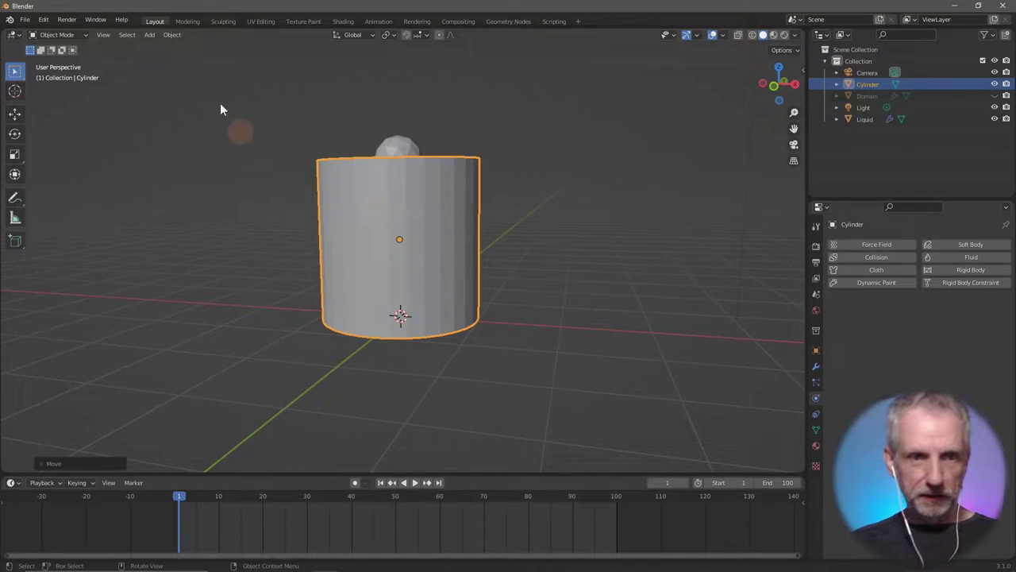
{"action": "left_click", "coordinate": [172, 35]}
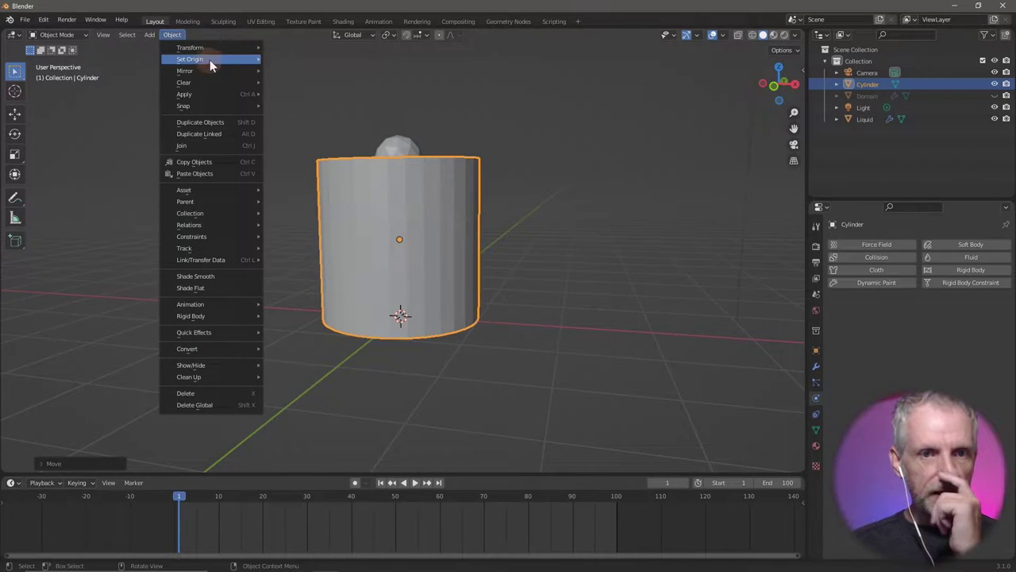
{"action": "mouse_move", "coordinate": [214, 58]}
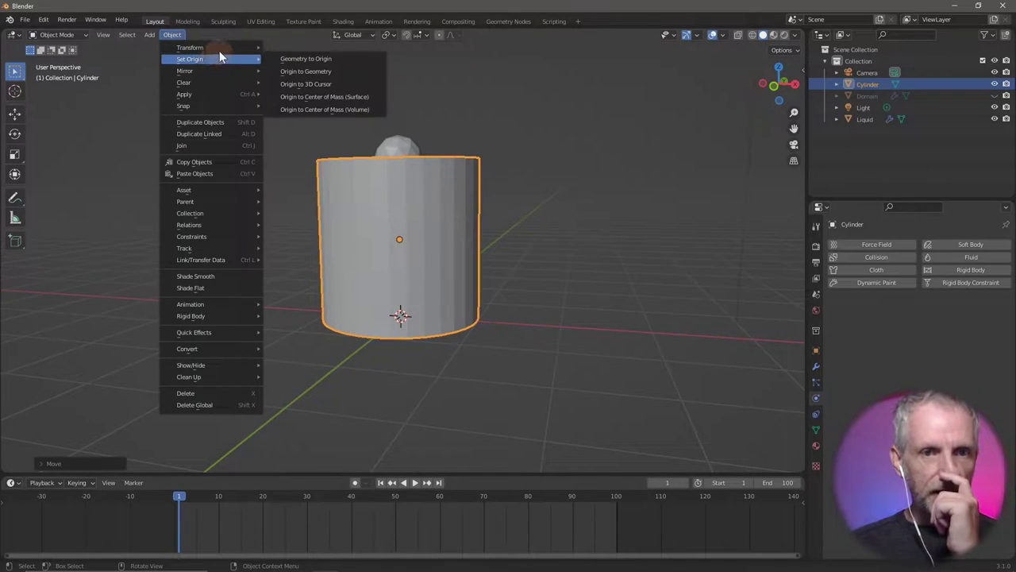
{"action": "left_click", "coordinate": [332, 85]}
Scale the cylinder uniformly from its base to a small cup size, slightly wider than the Liquid sphere above it.
{"action": "key", "text": "s"}
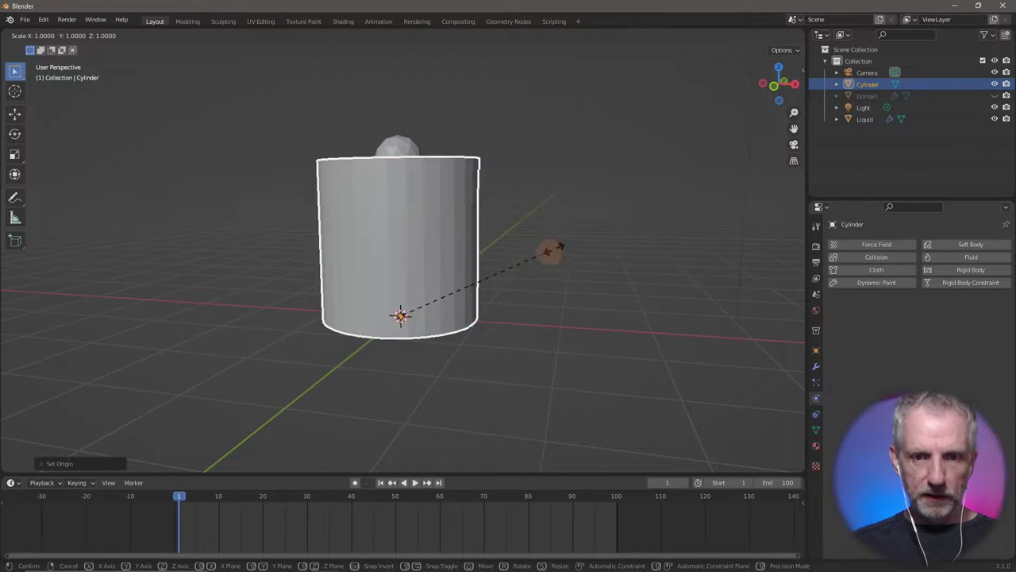
{"action": "left_click", "coordinate": [452, 302]}
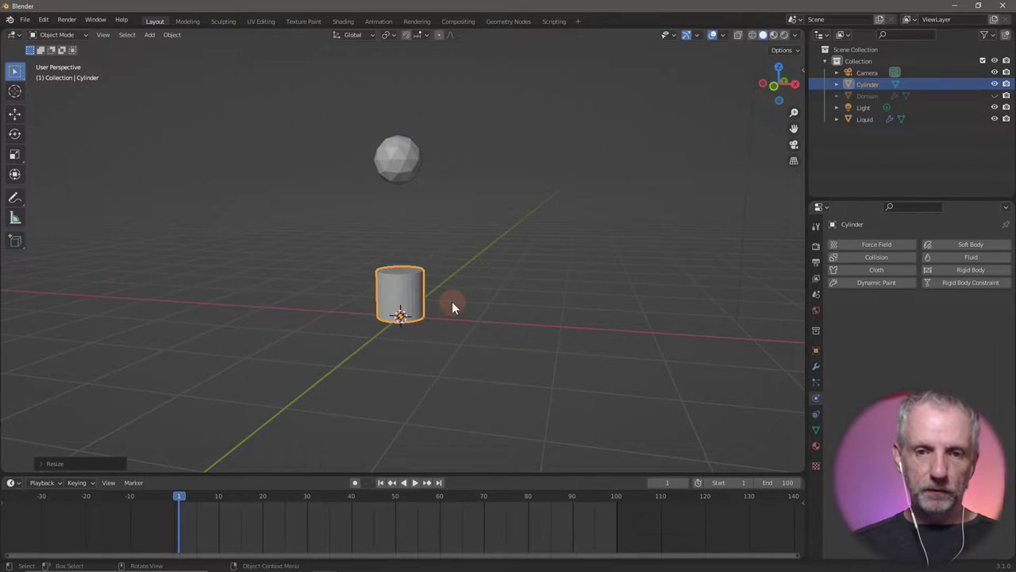
{"action": "middle_click_drag", "start_coordinate": [468, 308], "coordinate": [449, 346]}
{"action": "key", "text": "s"}
{"action": "left_click", "coordinate": [478, 322]}
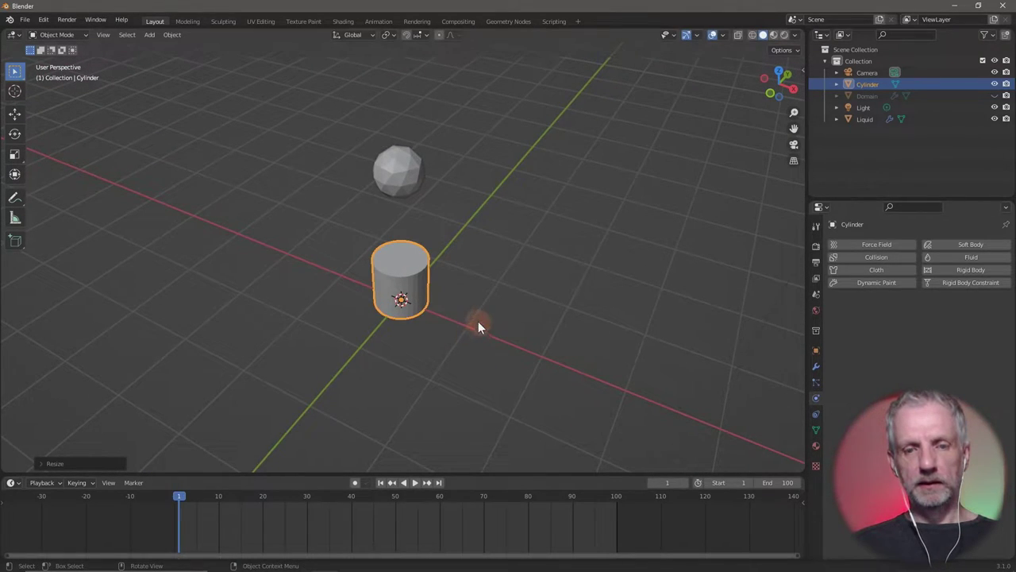
{"action": "mouse_move", "coordinate": [477, 302]}
{"action": "middle_mouse_down"}
{"action": "mouse_move", "coordinate": [465, 277]}
{"action": "mouse_move", "coordinate": [479, 297]}
{"action": "mouse_move", "coordinate": [484, 286]}
{"action": "middle_mouse_up"}
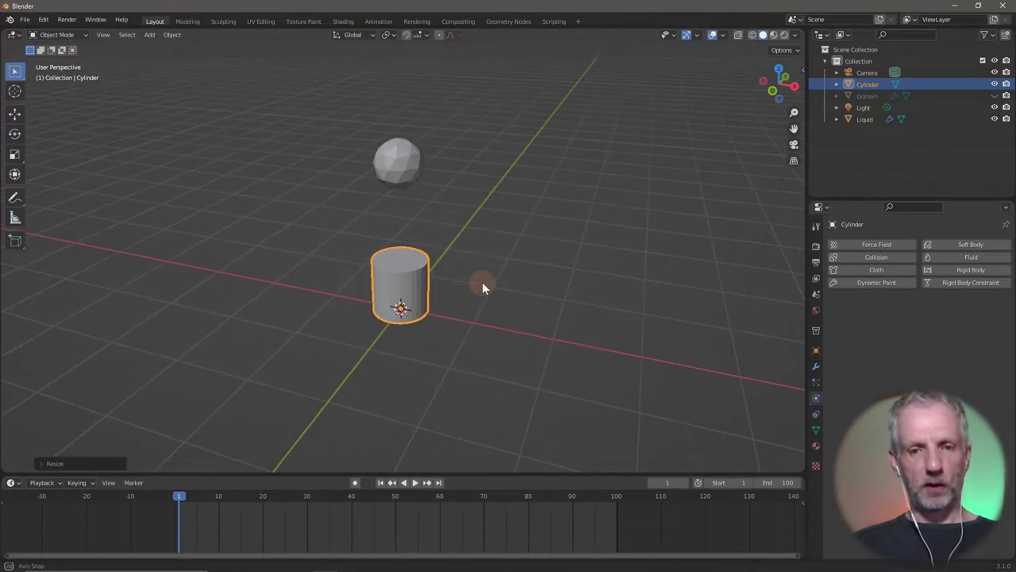
{"action": "scroll", "coordinate": [481, 287], "scroll_direction": "up", "scroll_amount": 2}
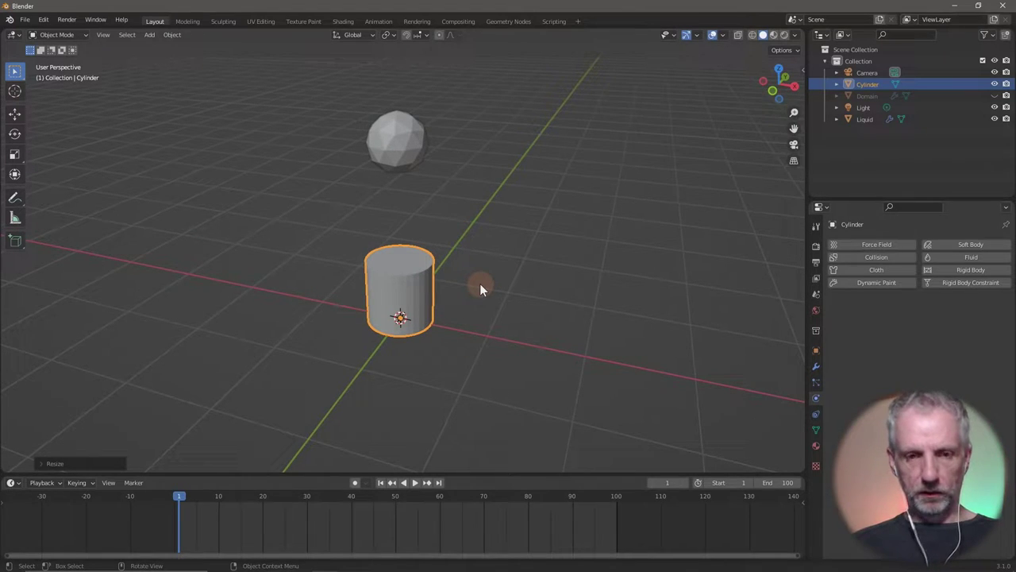
Stretch the cylinder along the Z axis to about 1.45 times its height, keeping its base on the grid.
{"action": "key", "text": "s"}
{"action": "key", "text": "z"}
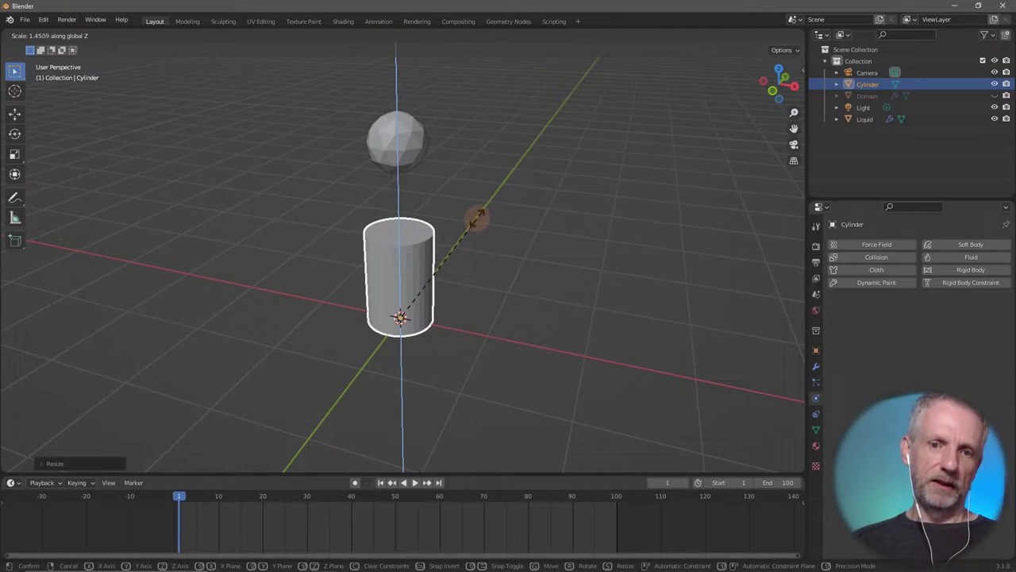
{"action": "left_click", "coordinate": [476, 214]}
{"action": "middle_click_drag", "start_coordinate": [482, 281], "coordinate": [474, 285]}
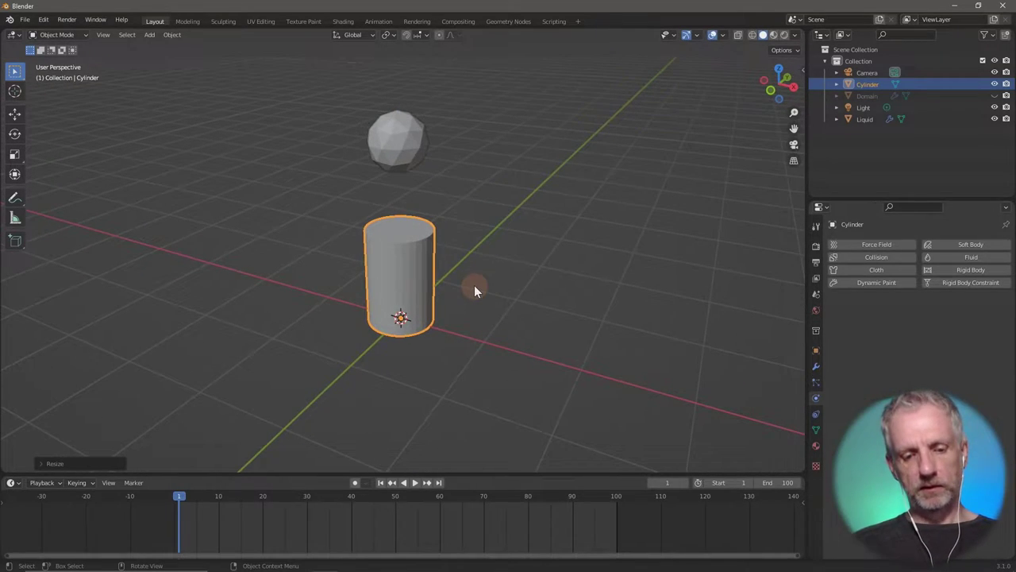
Apply the rotation and scale of the stretched cylinder.
{"action": "key", "text": "ctrl+a"}
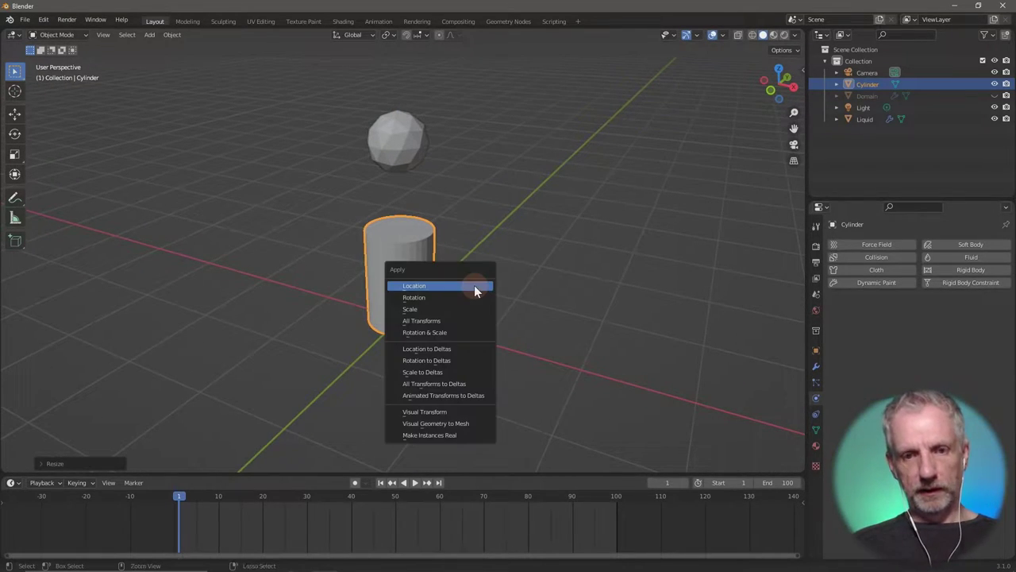
{"action": "left_click", "coordinate": [470, 333]}
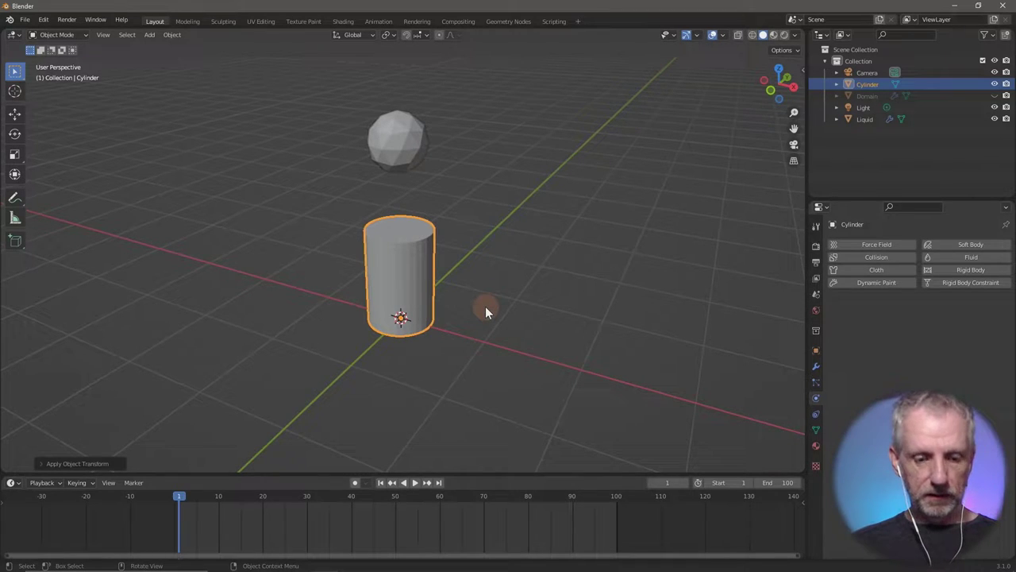
{"action": "key", "text": "ctrl+a"}
{"action": "left_click", "coordinate": [485, 296]}
{"action": "mouse_move", "coordinate": [475, 297]}
{"action": "middle_mouse_down"}
{"action": "mouse_move", "coordinate": [501, 302]}
{"action": "mouse_move", "coordinate": [508, 348]}
{"action": "mouse_move", "coordinate": [489, 283]}
{"action": "mouse_move", "coordinate": [472, 288]}
{"action": "middle_mouse_up"}
In Edit Mode with face selection, scale the cylinder's top face up to about 1.46 to form a tapered cup.
{"action": "key", "text": "Tab"}
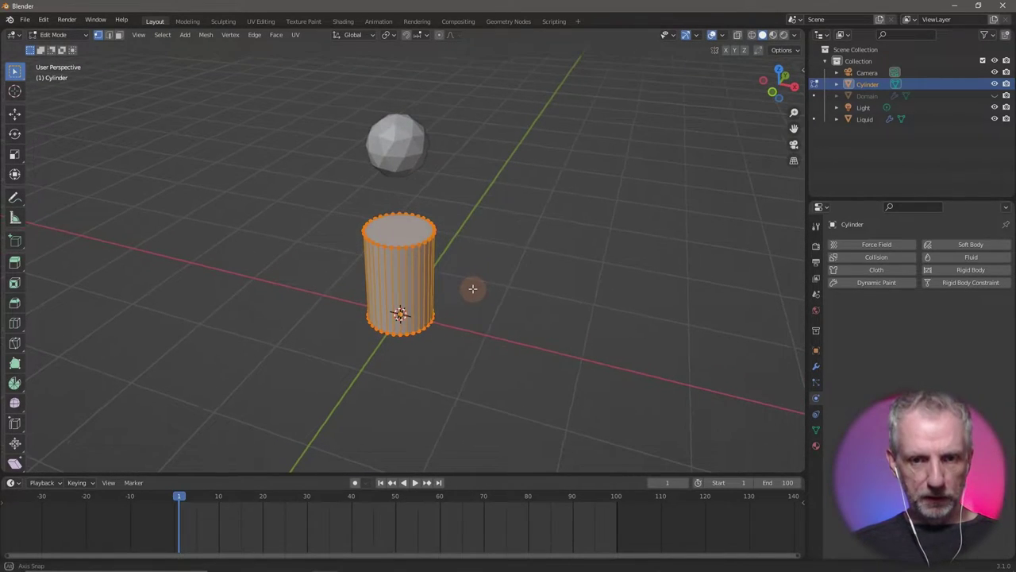
{"action": "left_click", "coordinate": [119, 36]}
{"action": "left_click", "coordinate": [347, 198]}
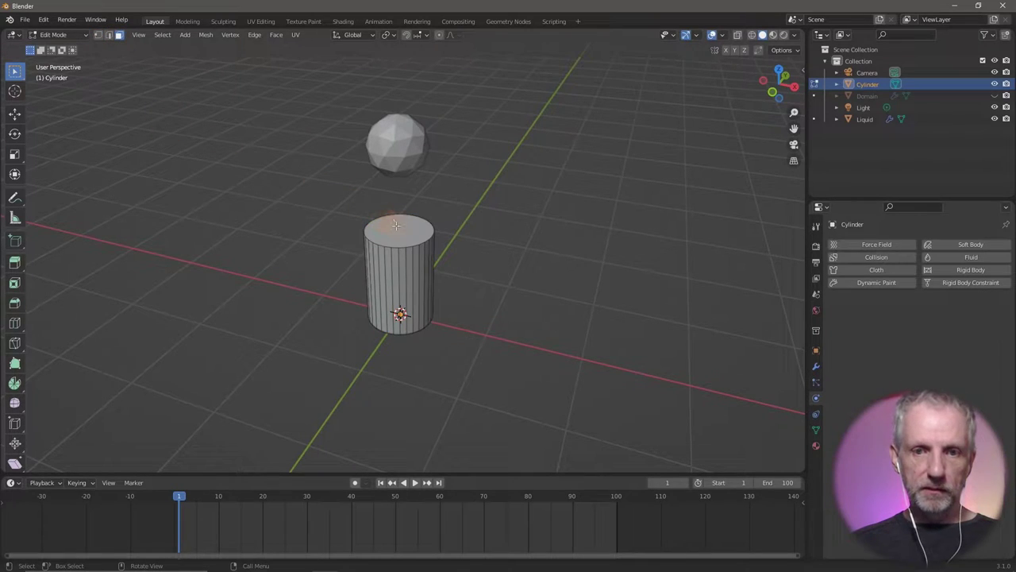
{"action": "left_click", "coordinate": [399, 231]}
{"action": "key", "text": "s"}
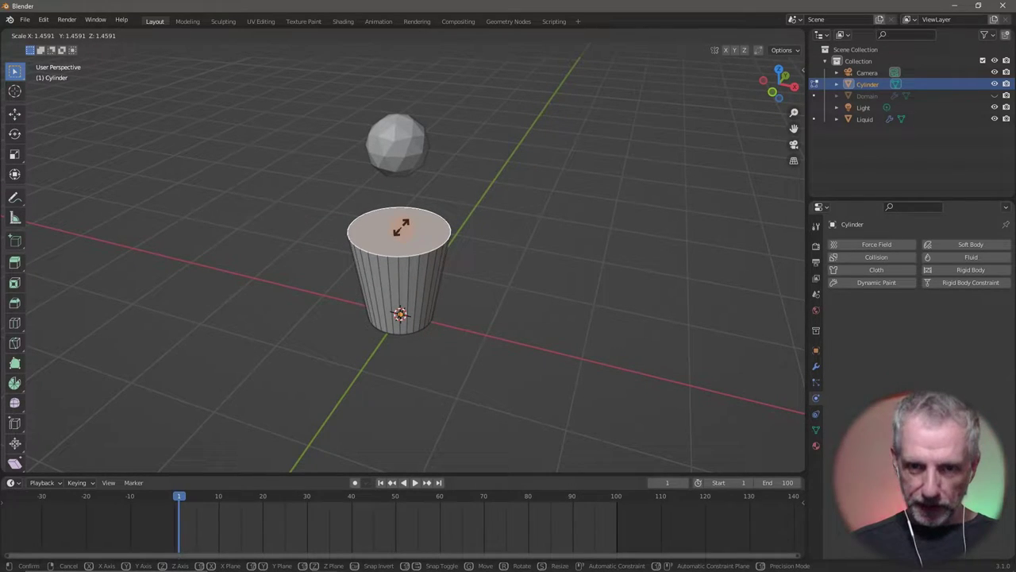
{"action": "left_click", "coordinate": [401, 227]}
Hide the Liquid object in the viewport.
{"action": "middle_click_drag", "start_coordinate": [459, 231], "coordinate": [580, 187]}
{"action": "scroll", "coordinate": [653, 174], "scroll_direction": "up", "scroll_amount": 2}
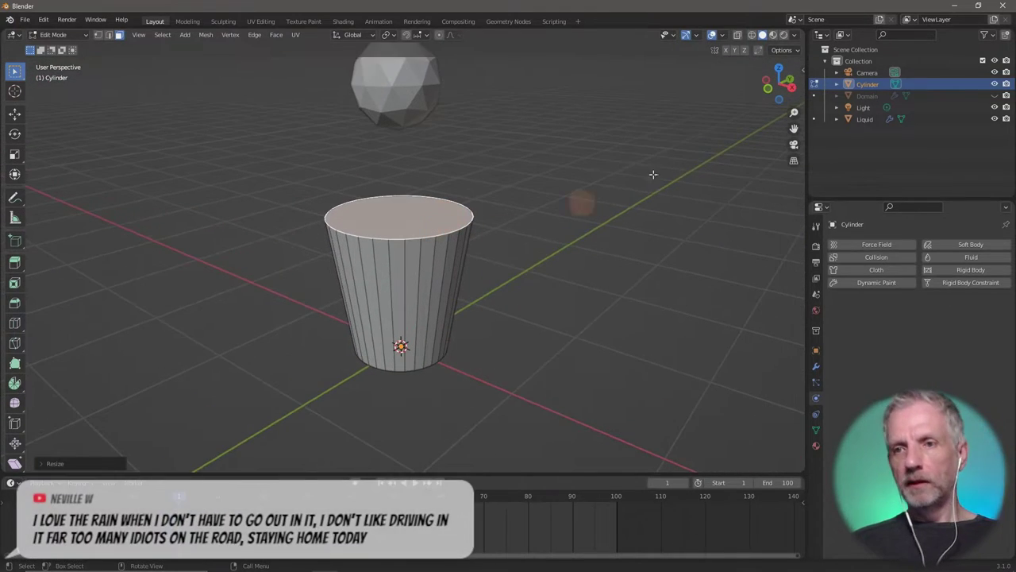
{"action": "left_click", "coordinate": [995, 118]}
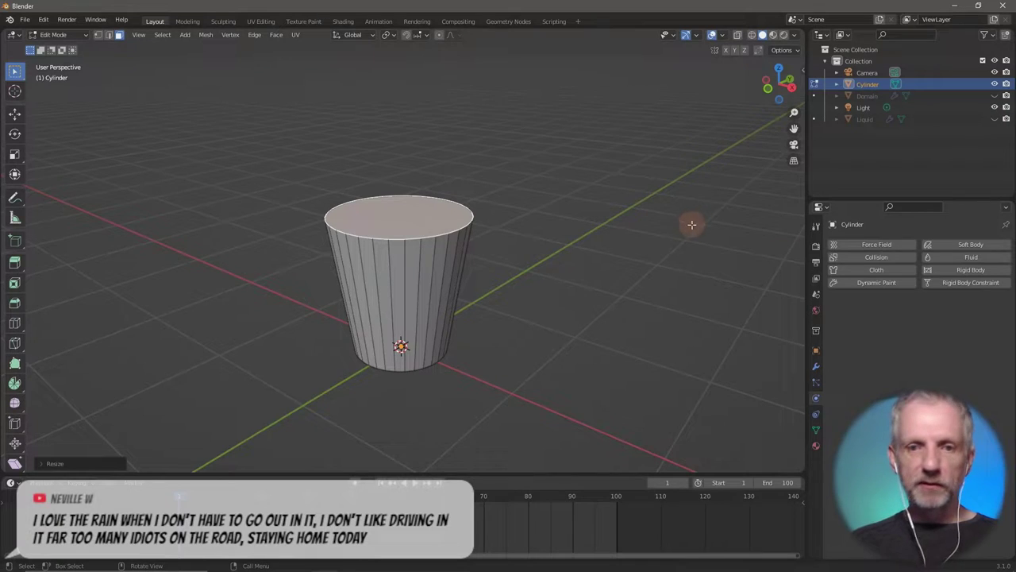
Inset the cup's top face slightly to create a thin rim.
{"action": "scroll", "coordinate": [687, 239], "scroll_direction": "up", "scroll_amount": 1}
{"action": "middle_click_drag", "start_coordinate": [686, 238], "coordinate": [558, 236]}
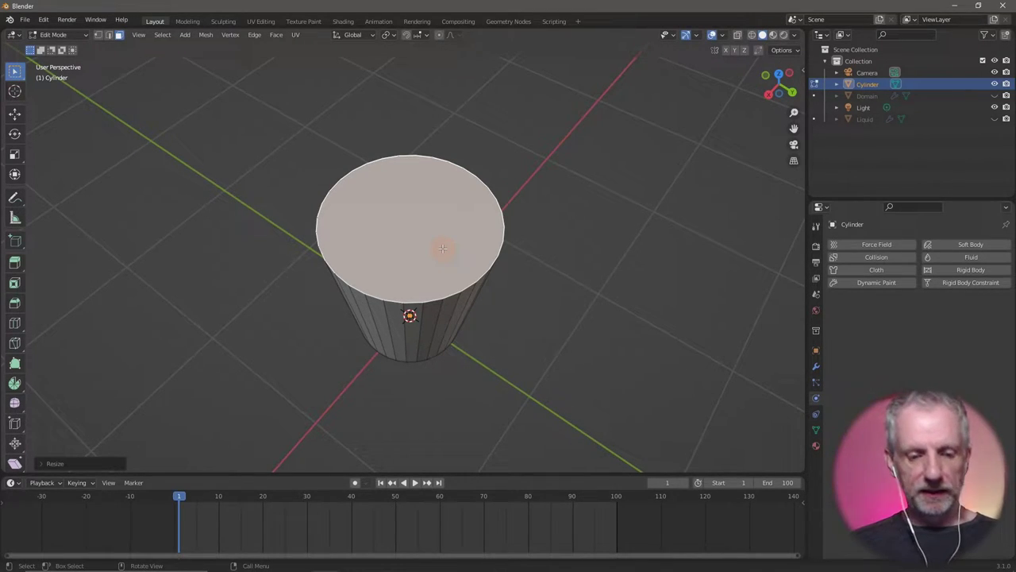
{"action": "key", "text": "i"}
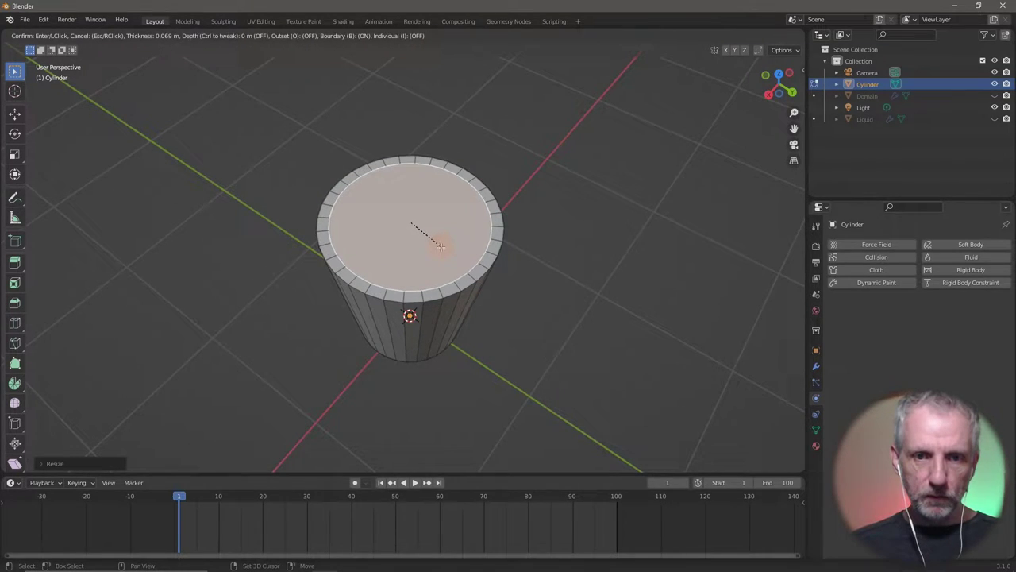
{"action": "left_click", "coordinate": [454, 254]}
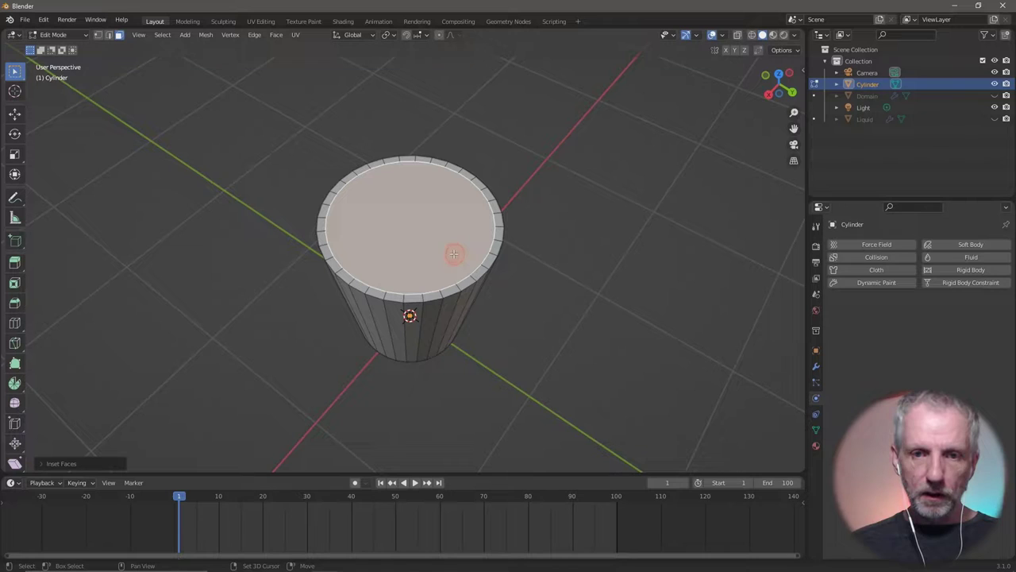
Extrude the inset top face in place and move it down along global Z to just above the cup's base.
{"action": "key", "text": "e"}
{"action": "right_click", "coordinate": [453, 253]}
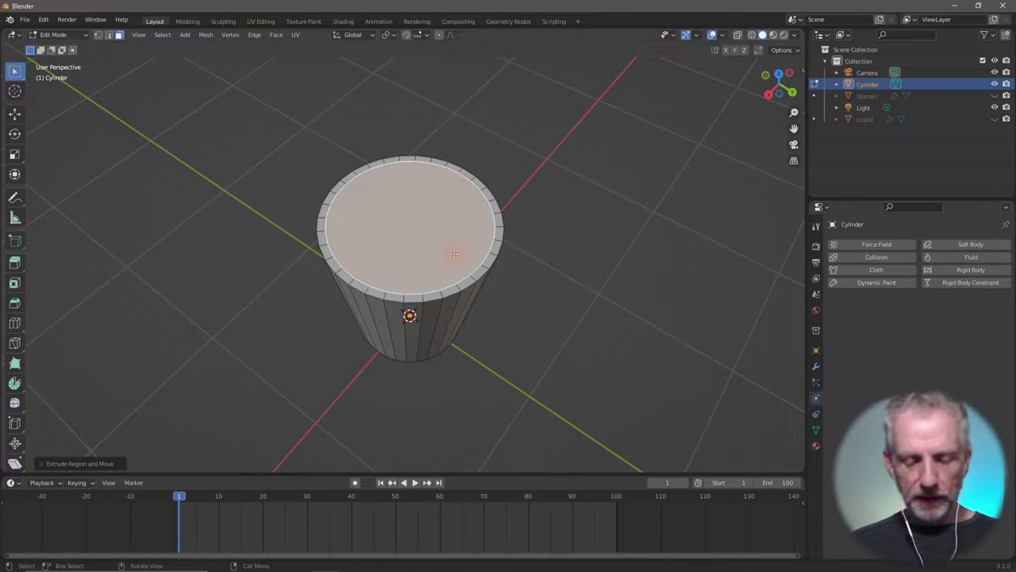
{"action": "key", "text": "e"}
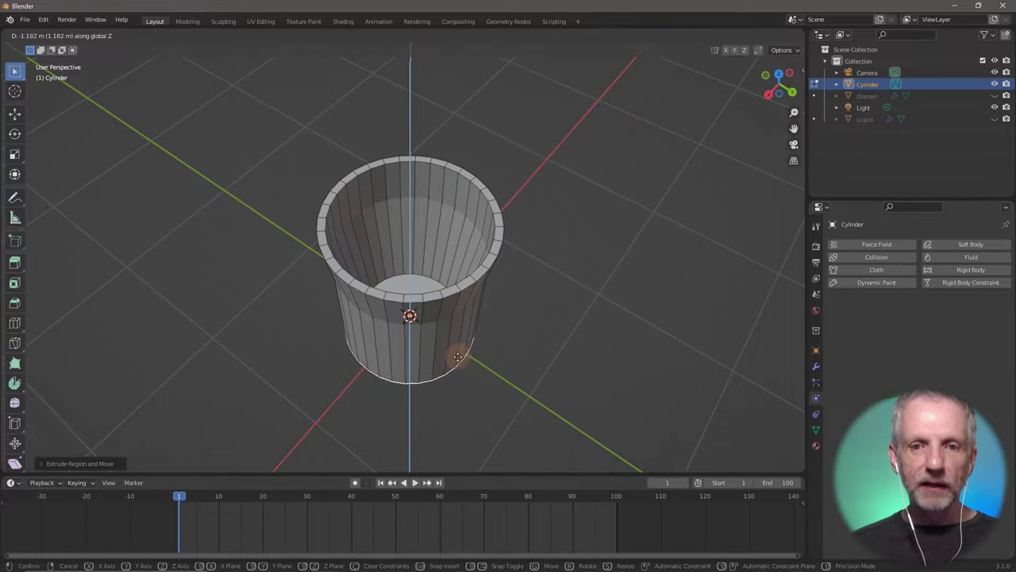
{"action": "left_click", "coordinate": [457, 342]}
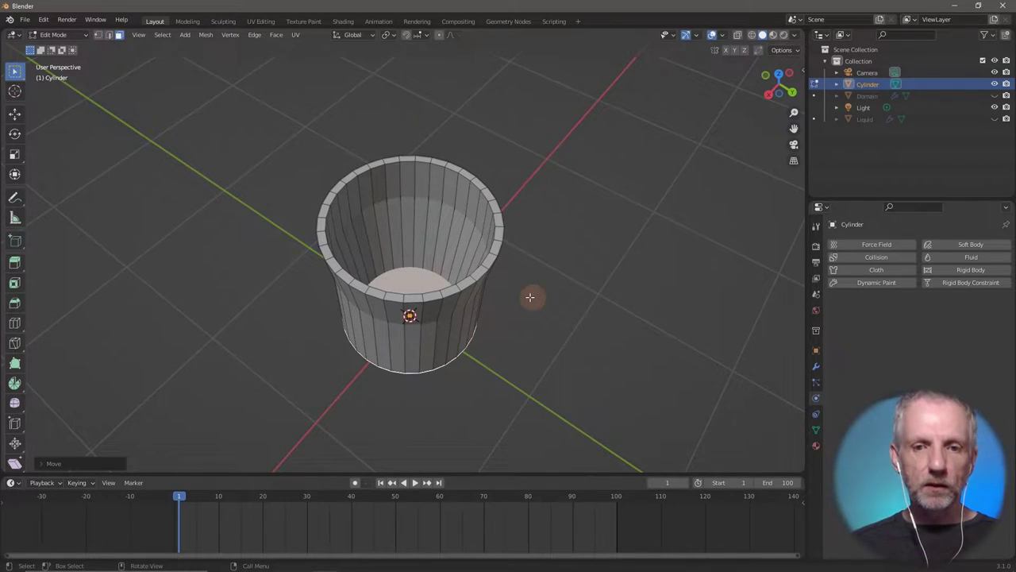
Scale the cup's inner floor face down with Z locked so the inner wall sits inside the outer wall.
{"action": "middle_click_drag", "start_coordinate": [530, 297], "coordinate": [516, 321]}
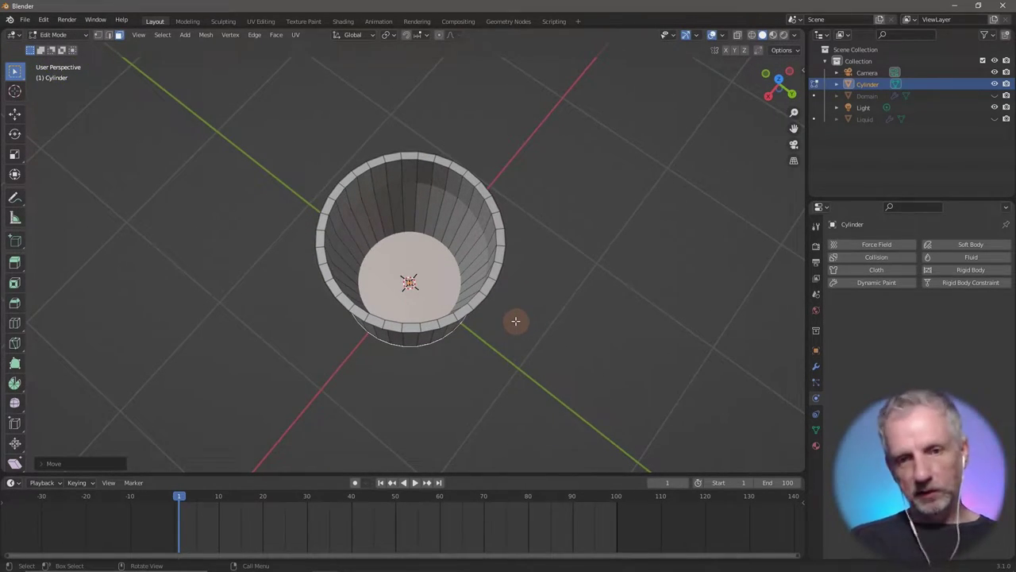
{"action": "key", "text": "s"}
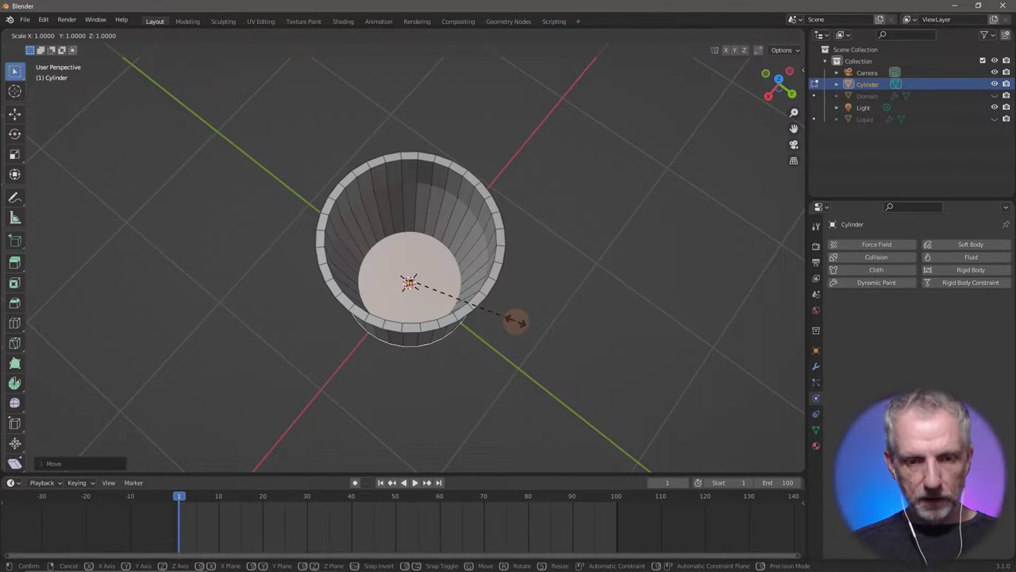
{"action": "key", "text": "shift+z"}
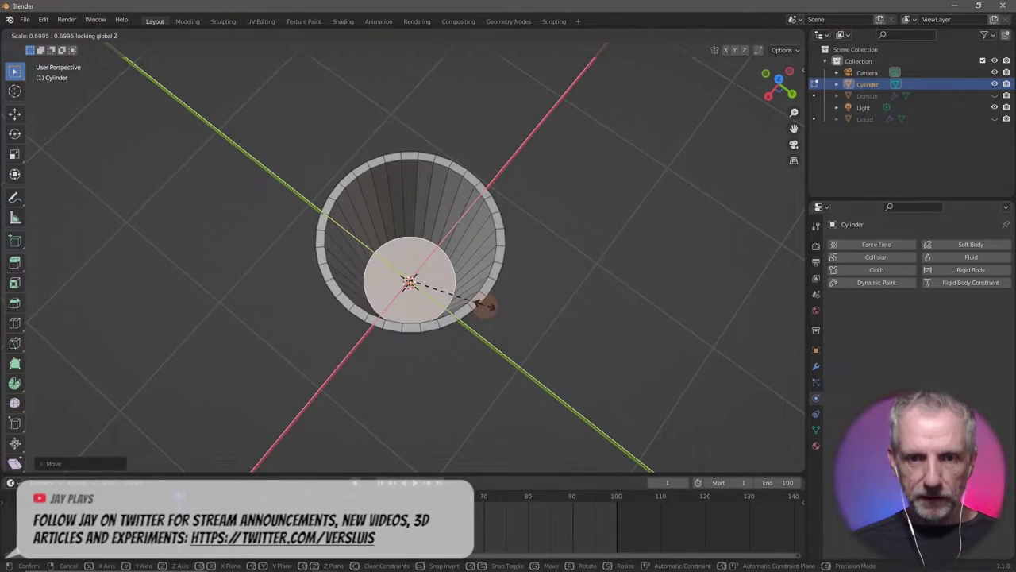
{"action": "left_click", "coordinate": [474, 297]}
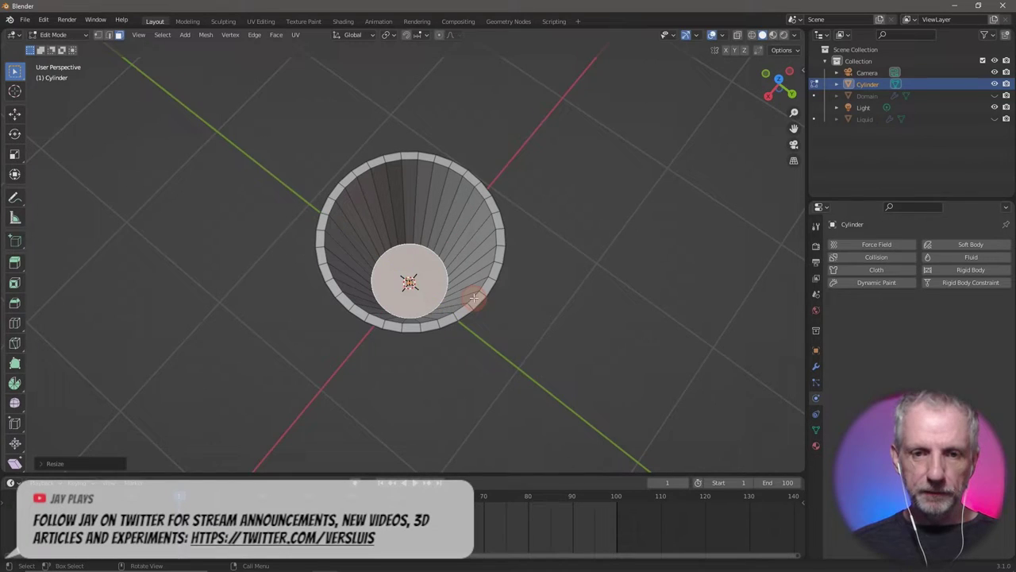
Check the gap between the cup's inner and outer walls in wireframe, leave Edit Mode and return to solid shading.
{"action": "mouse_move", "coordinate": [472, 294]}
{"action": "middle_mouse_down"}
{"action": "mouse_move", "coordinate": [494, 220]}
{"action": "mouse_move", "coordinate": [540, 196]}
{"action": "mouse_move", "coordinate": [504, 214]}
{"action": "mouse_move", "coordinate": [484, 255]}
{"action": "mouse_move", "coordinate": [513, 188]}
{"action": "mouse_move", "coordinate": [564, 197]}
{"action": "mouse_move", "coordinate": [520, 236]}
{"action": "mouse_move", "coordinate": [515, 271]}
{"action": "mouse_move", "coordinate": [454, 265]}
{"action": "mouse_move", "coordinate": [456, 275]}
{"action": "mouse_move", "coordinate": [535, 284]}
{"action": "mouse_move", "coordinate": [537, 199]}
{"action": "mouse_move", "coordinate": [503, 227]}
{"action": "mouse_move", "coordinate": [513, 220]}
{"action": "middle_mouse_up"}
{"action": "key", "text": "shift+z"}
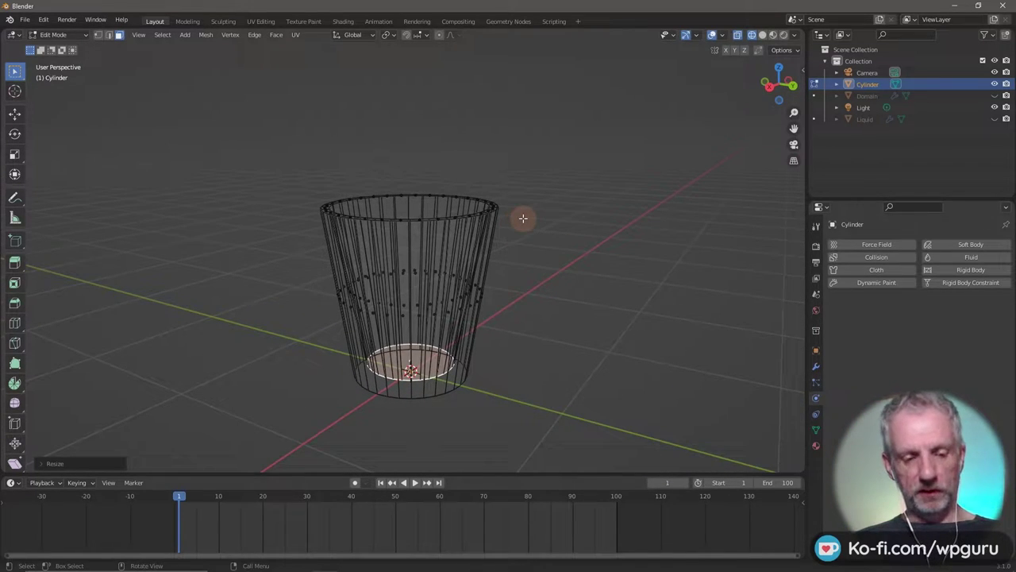
{"action": "key", "text": "Tab"}
{"action": "middle_click_drag", "start_coordinate": [556, 251], "coordinate": [556, 246]}
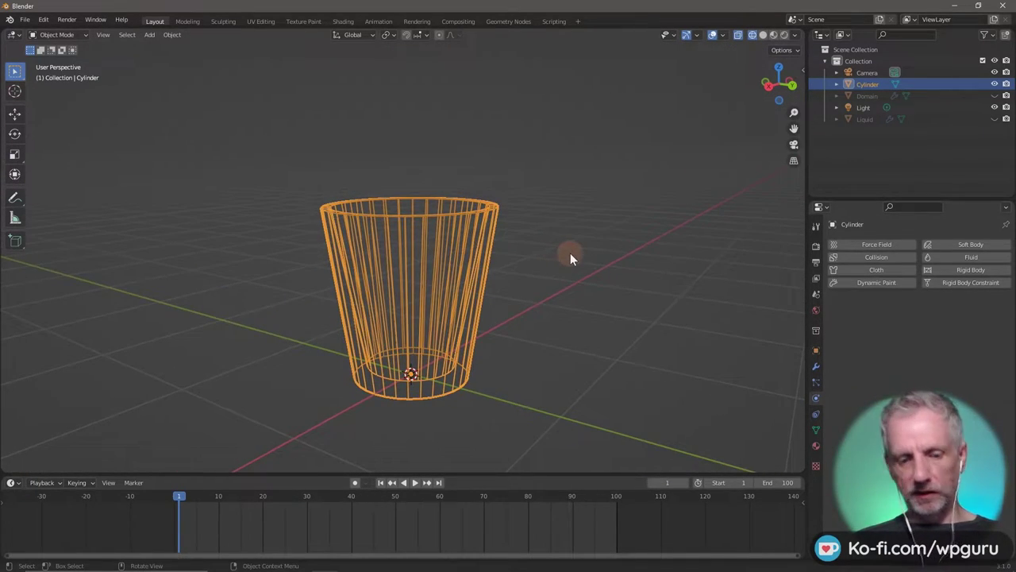
{"action": "key", "text": "shift+z"}
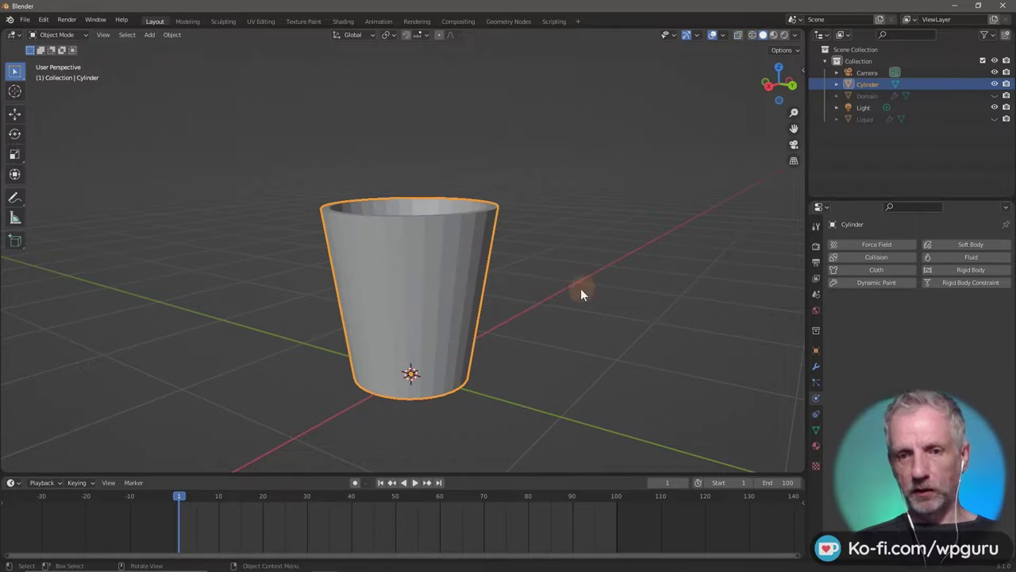
Try a Subdivision Surface modifier on the cup and undo it.
{"action": "left_click", "coordinate": [816, 365]}
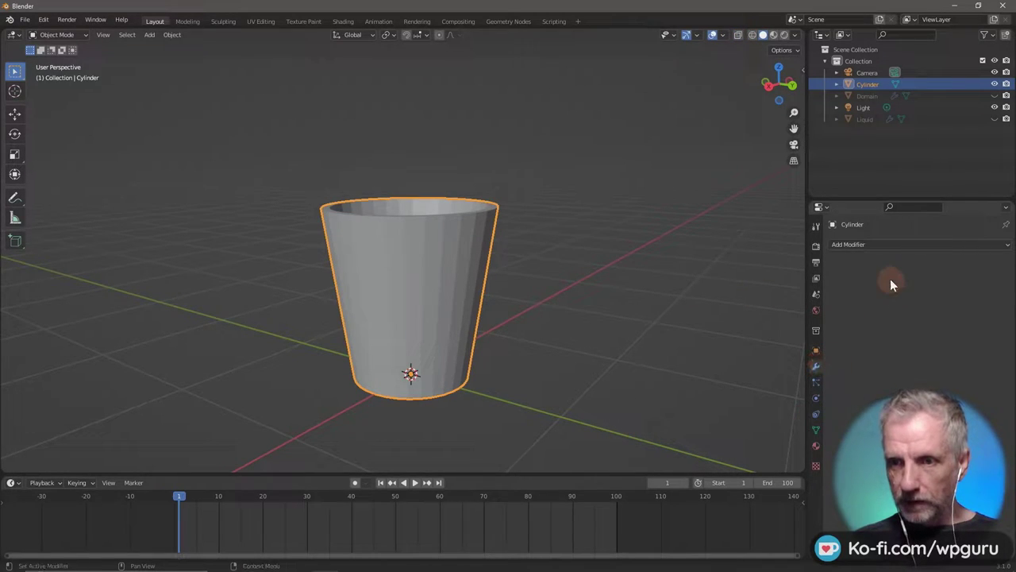
{"action": "left_click", "coordinate": [910, 244]}
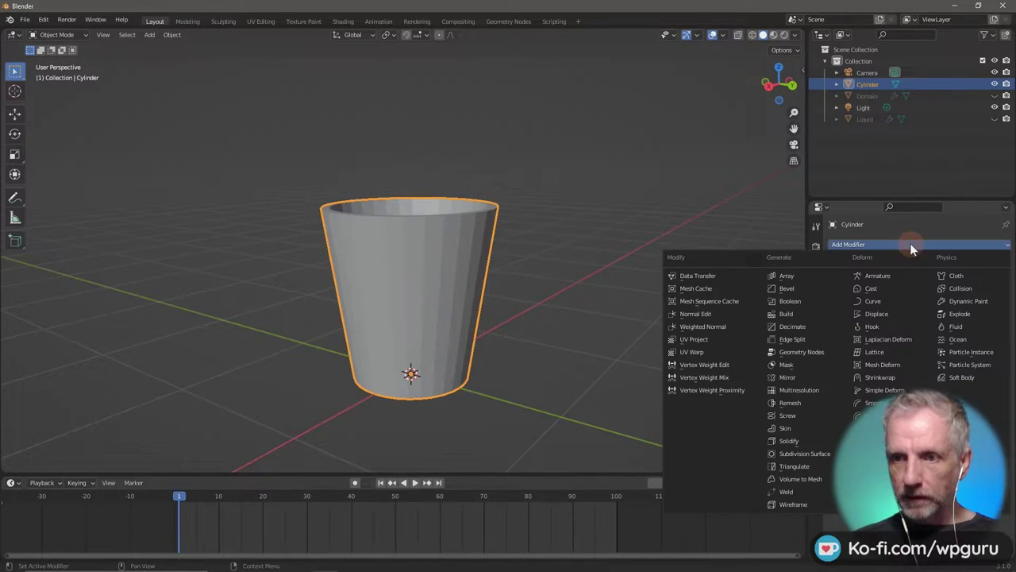
{"action": "left_click", "coordinate": [818, 454]}
{"action": "middle_click_drag", "start_coordinate": [571, 362], "coordinate": [495, 293]}
{"action": "key", "text": "ctrl+z"}
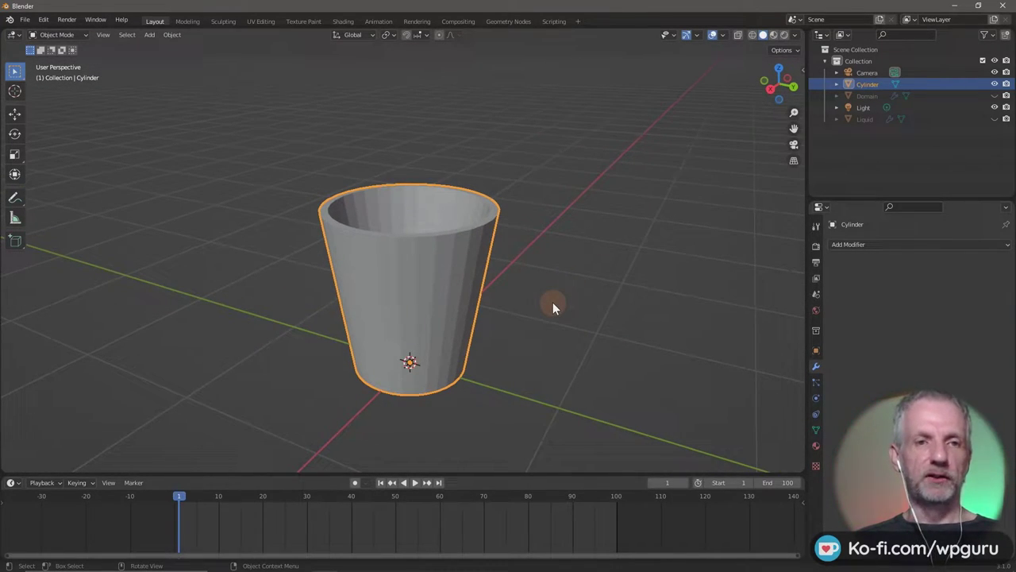
Try adding two loop cuts around the cup's outer wall and scaling them apart along Z.
{"action": "key", "text": "Tab"}
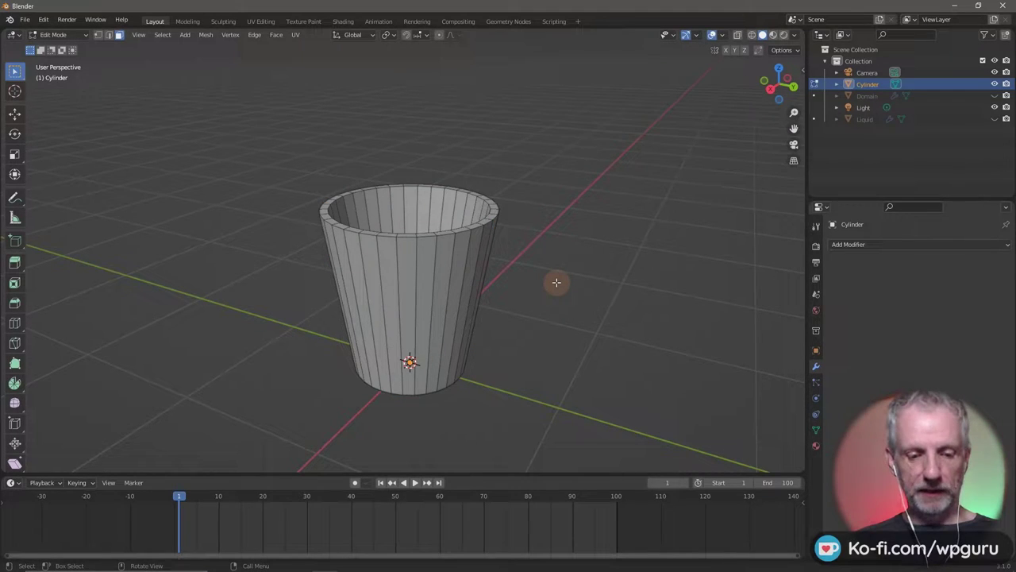
{"action": "key", "text": "ctrl+r"}
{"action": "scroll", "coordinate": [455, 311], "scroll_direction": "up", "scroll_amount": 1}
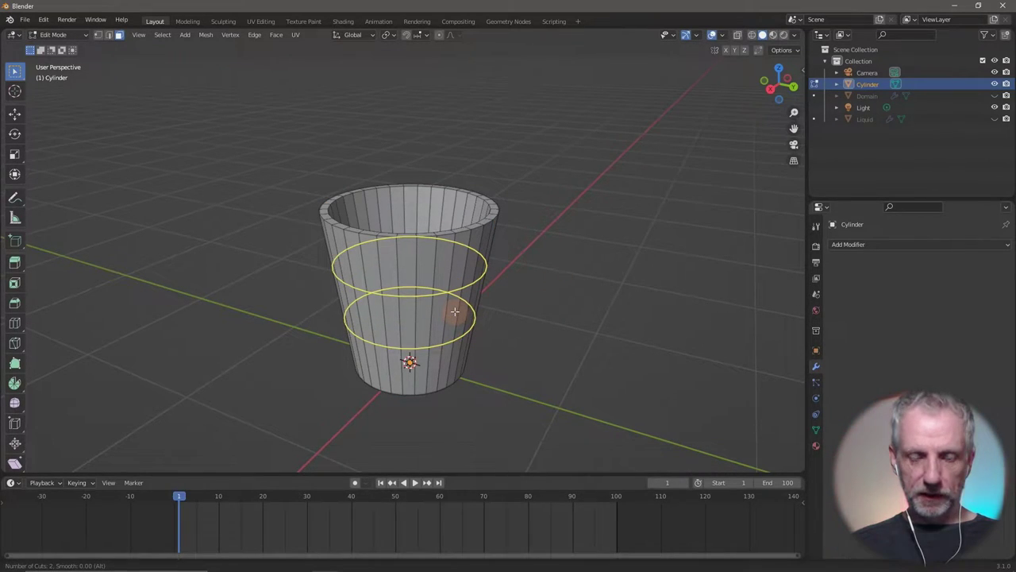
{"action": "left_click", "coordinate": [455, 314]}
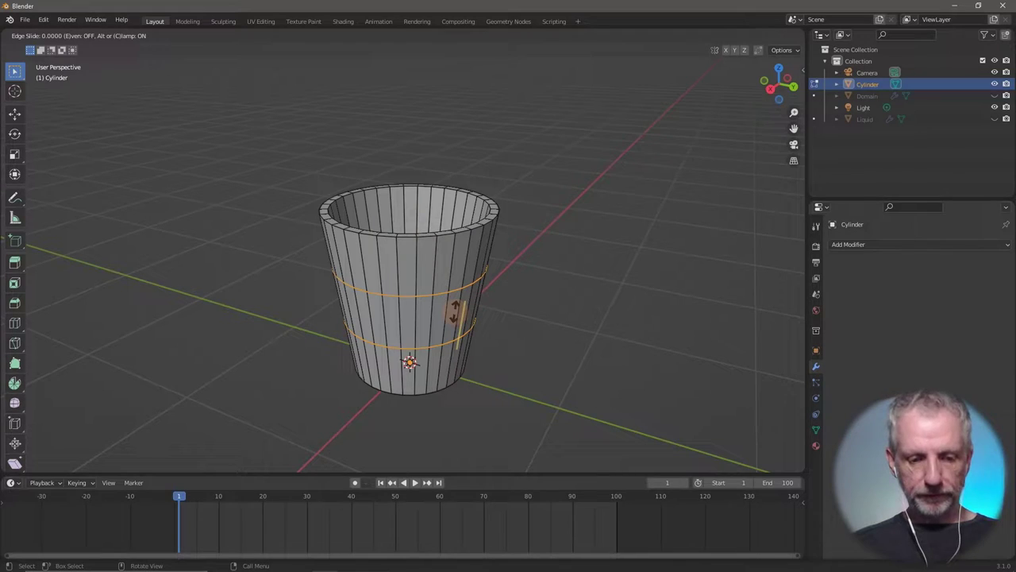
{"action": "key", "text": "z"}
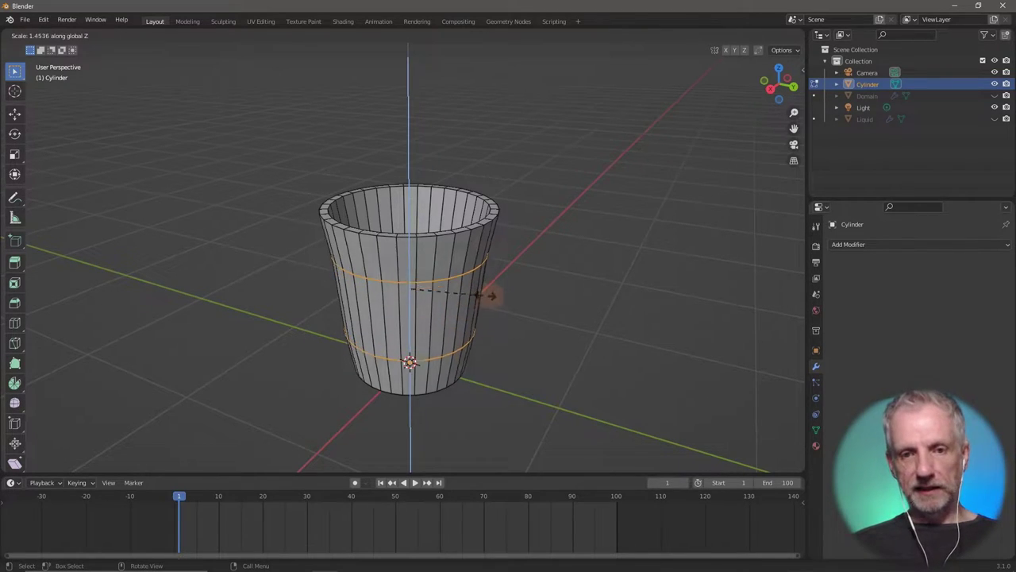
{"action": "key", "text": "Escape"}
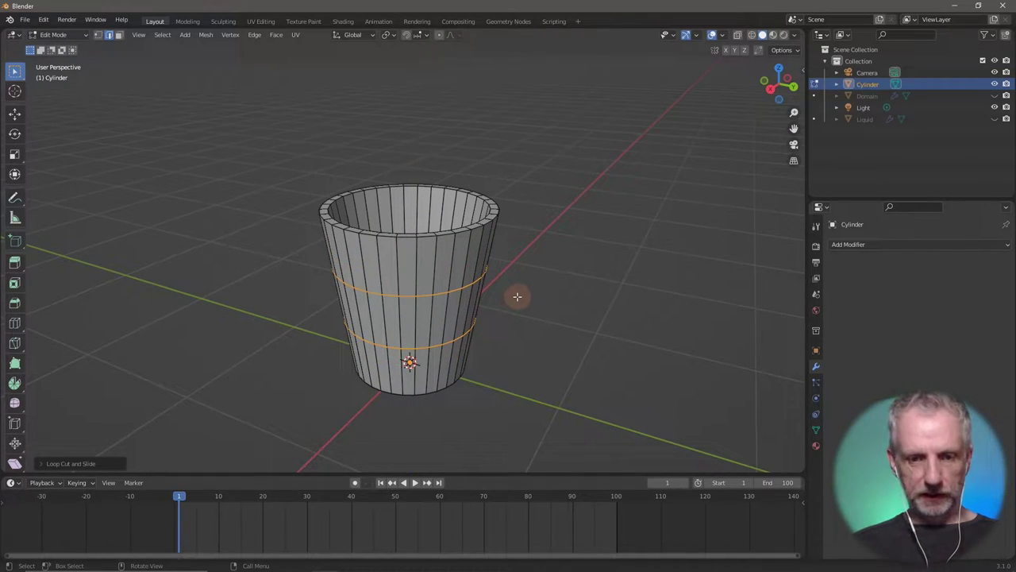
Try moving only the upper edge loop on the cup's wall, cancel the move and undo the loop cuts.
{"action": "left_click", "coordinate": [509, 291]}
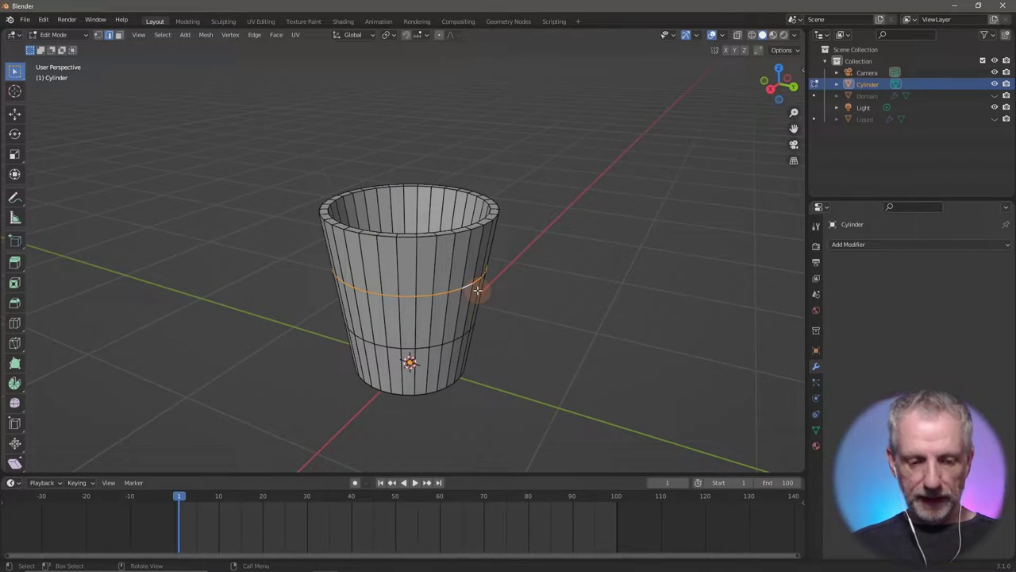
{"action": "key", "text": "g"}
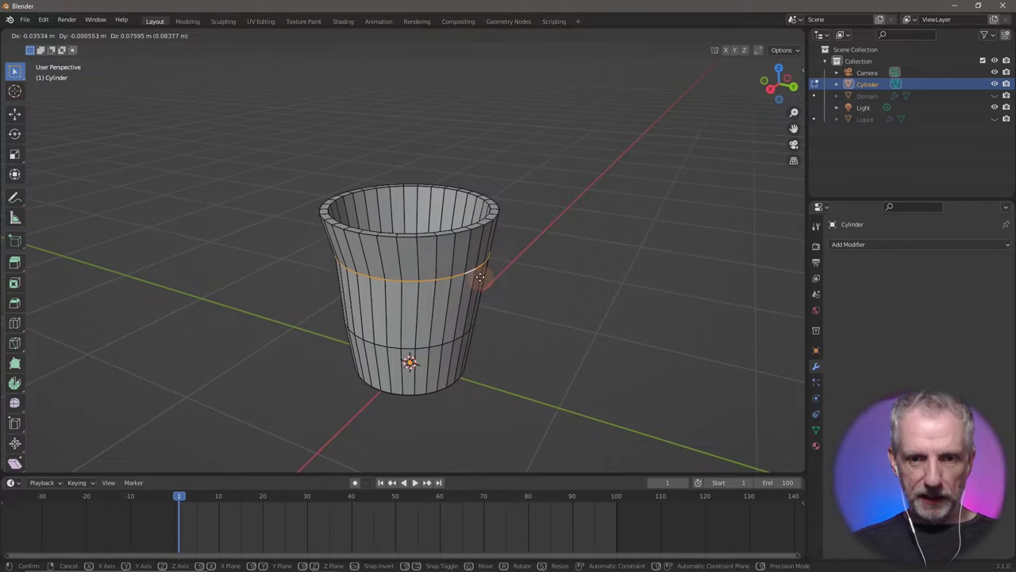
{"action": "key", "text": "Escape"}
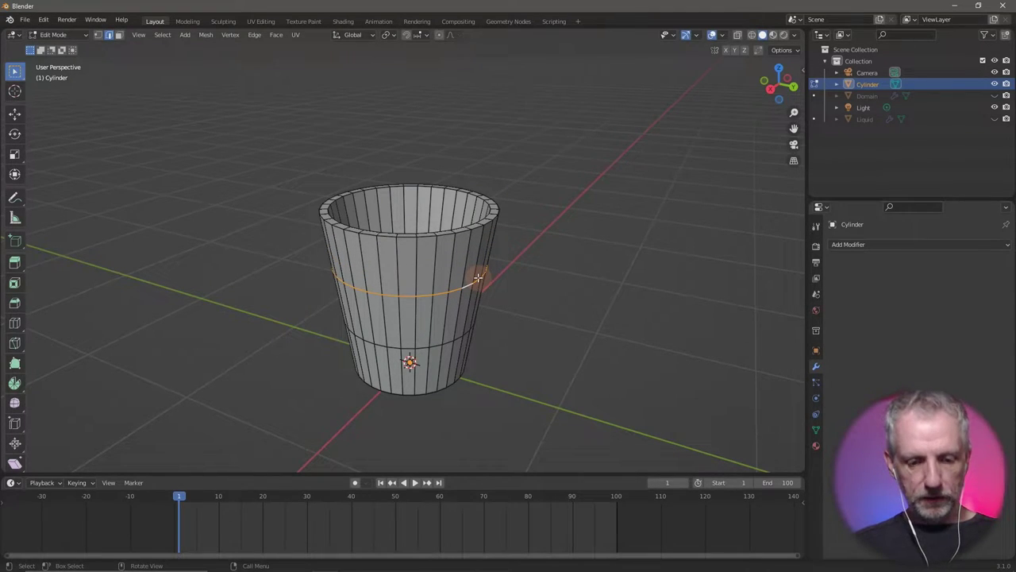
{"action": "key", "text": "g"}
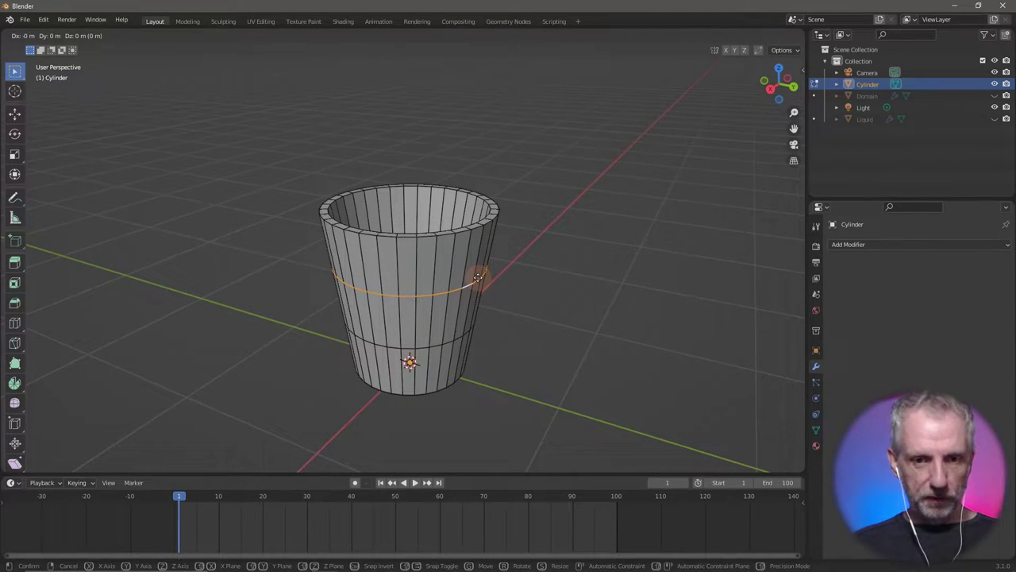
{"action": "key", "text": "Escape"}
{"action": "key", "text": "3"}
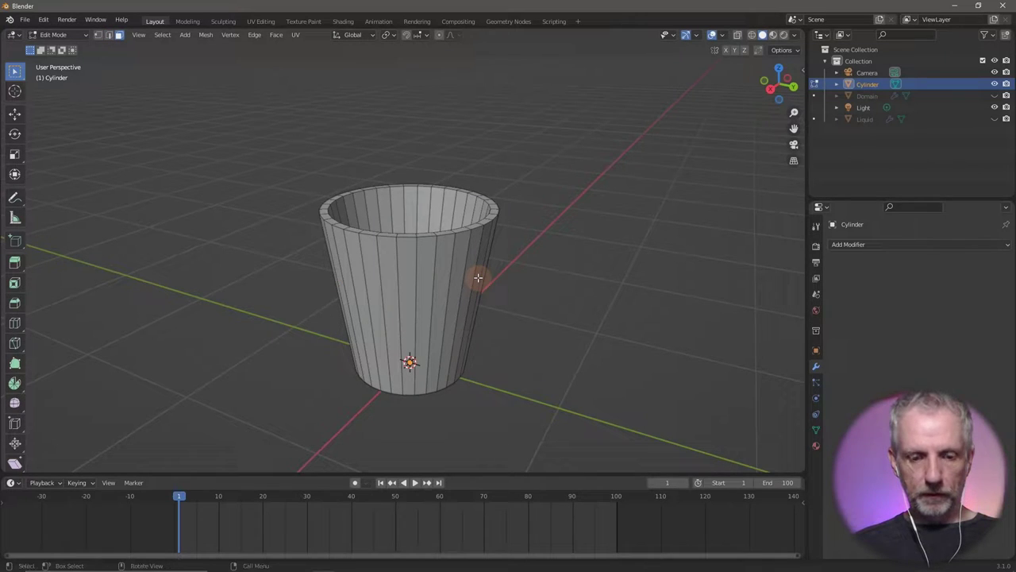
Add a loop cut just below the rim and another just above the base of the cup's outer wall.
{"action": "key", "text": "ctrl+r"}
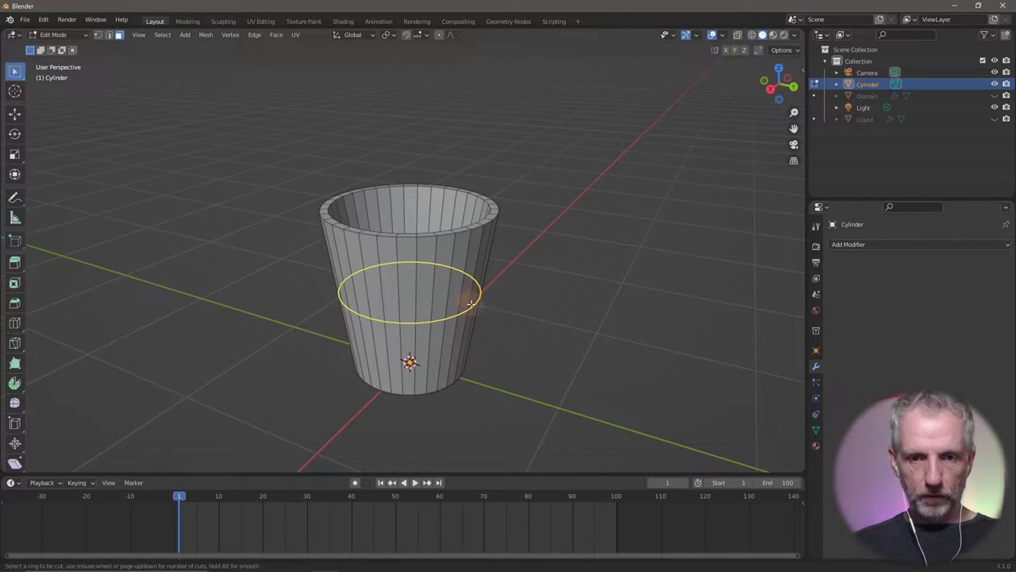
{"action": "left_click", "coordinate": [476, 307]}
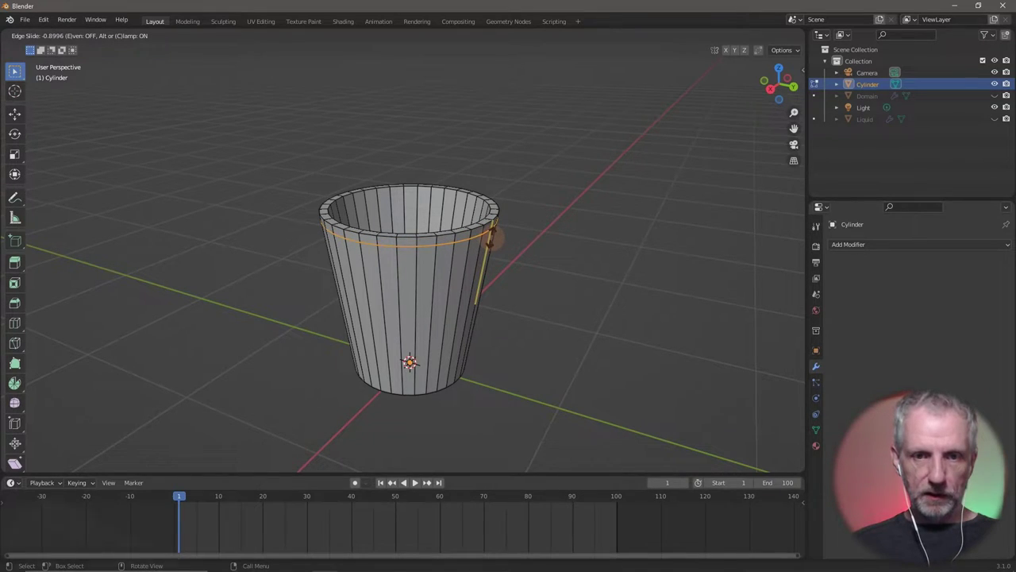
{"action": "left_click", "coordinate": [491, 235]}
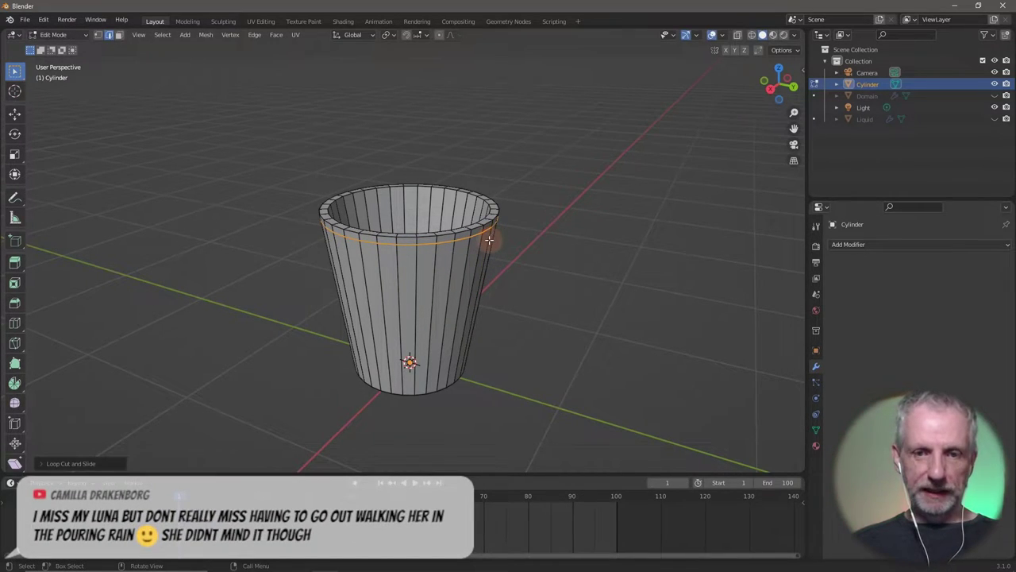
{"action": "key", "text": "ctrl+r"}
{"action": "left_click", "coordinate": [462, 313]}
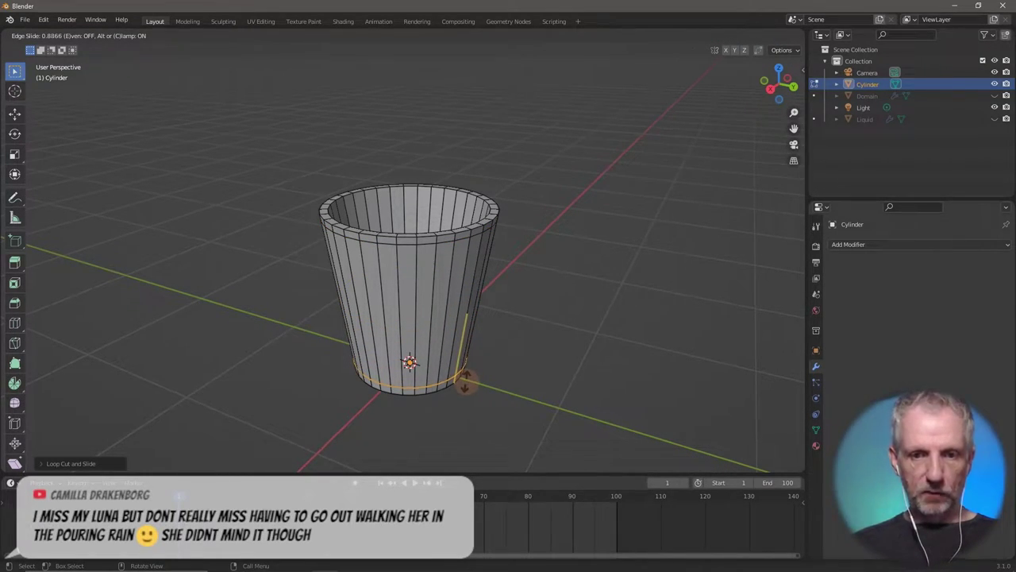
{"action": "left_click", "coordinate": [465, 383]}
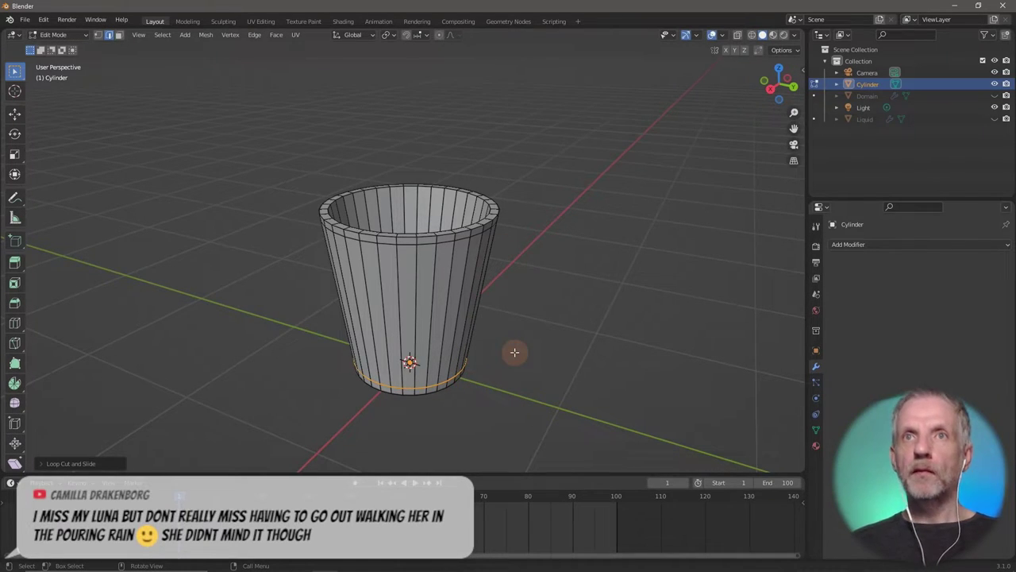
Extrude the edge loop around the cup's underside in place and scale it inward to about 0.92 with Z locked.
{"action": "middle_click_drag", "start_coordinate": [515, 352], "coordinate": [506, 72]}
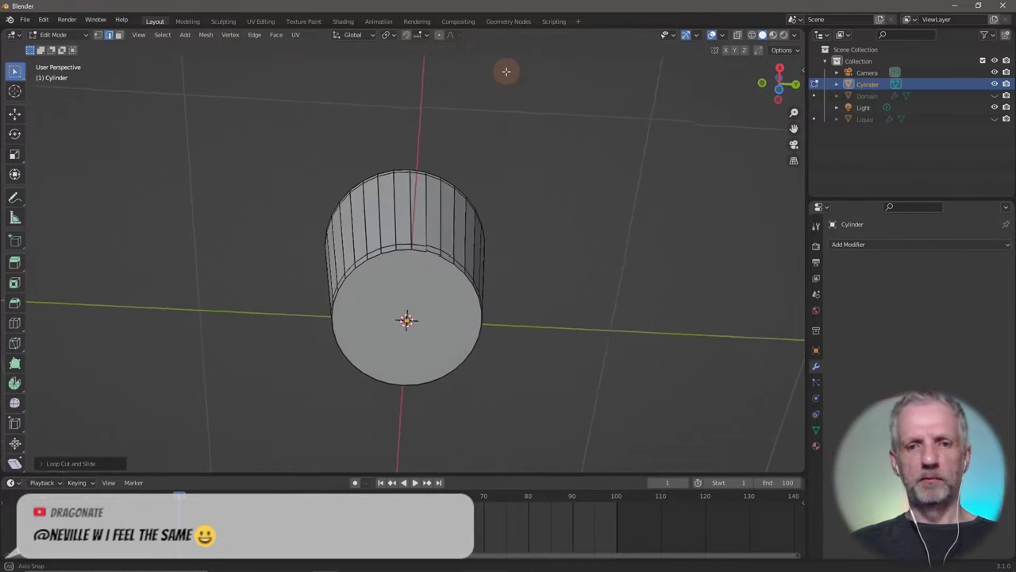
{"action": "left_click", "coordinate": [119, 35]}
{"action": "left_click", "coordinate": [234, 214]}
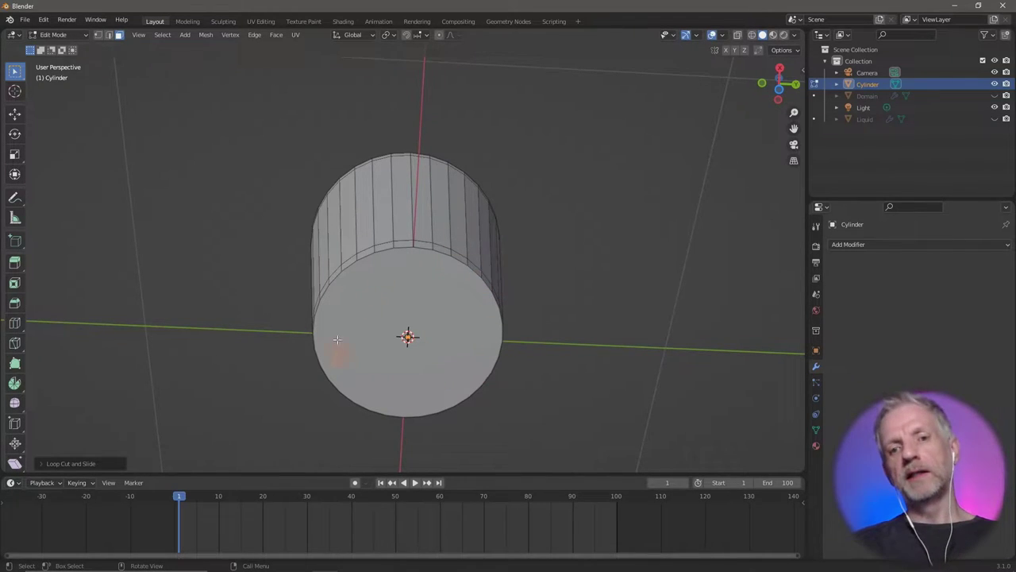
{"action": "left_click", "coordinate": [486, 286], "text": "alt"}
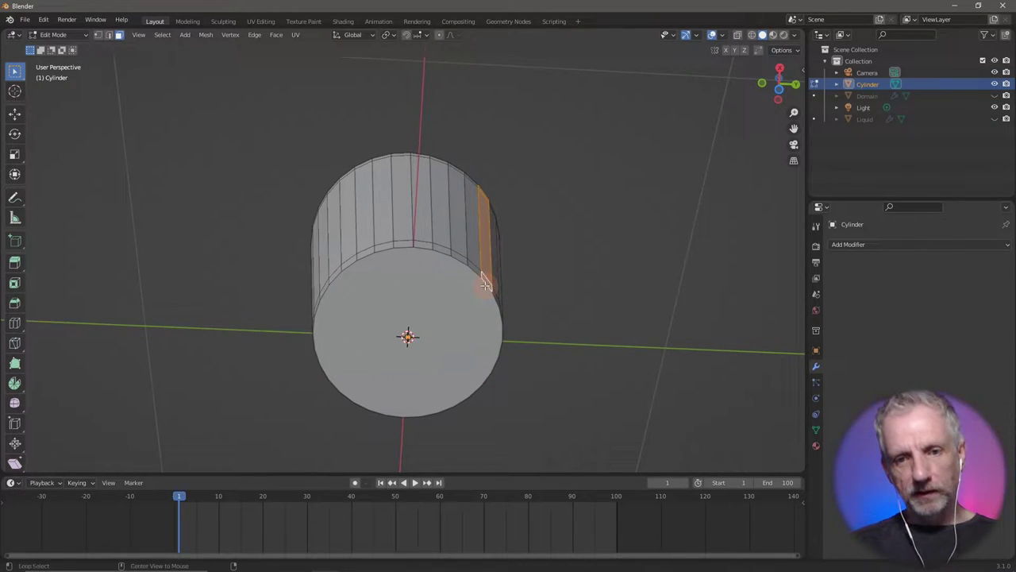
{"action": "left_click", "coordinate": [470, 270], "text": "alt"}
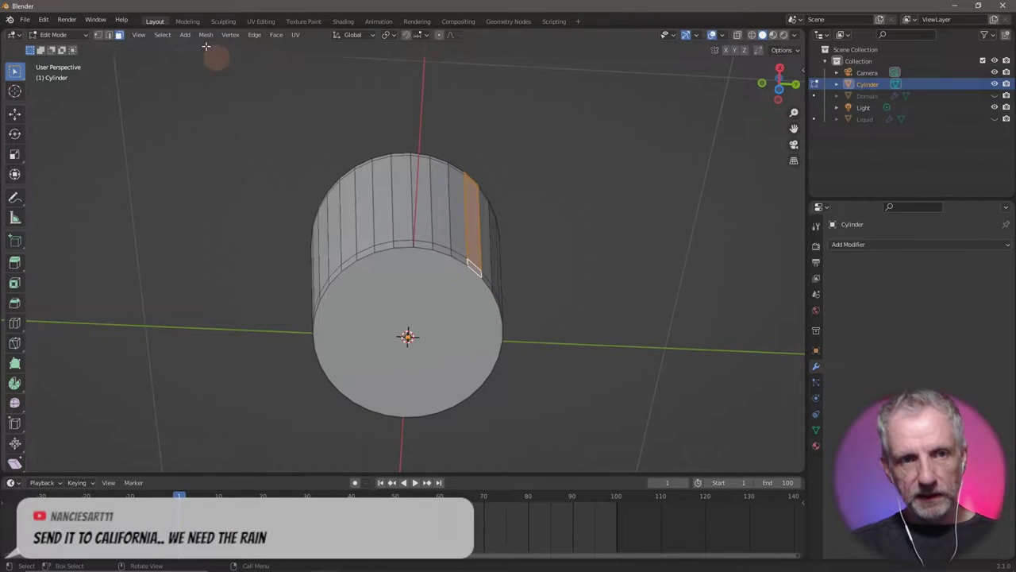
{"action": "left_click", "coordinate": [110, 35]}
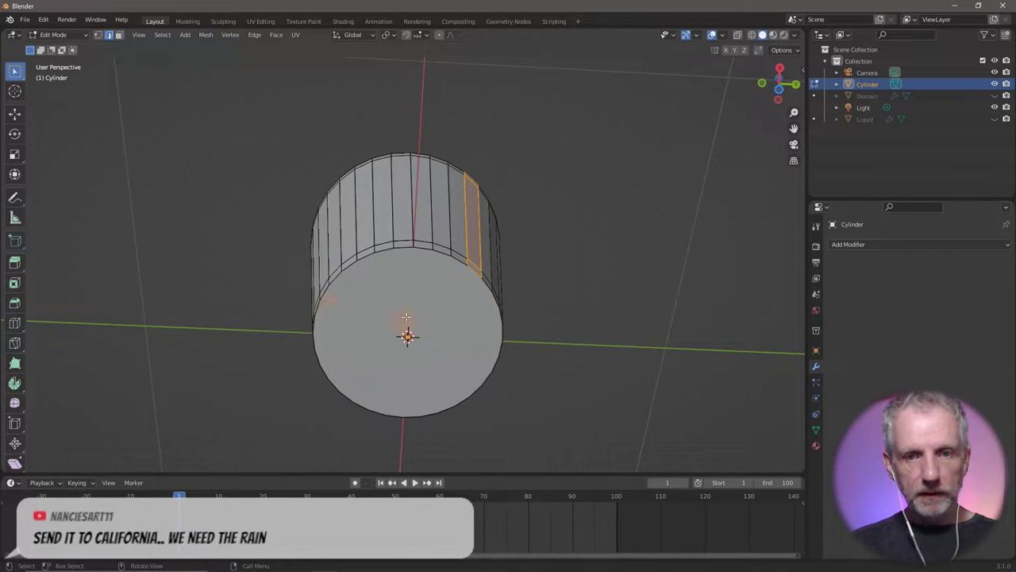
{"action": "left_click", "coordinate": [420, 248], "text": "alt"}
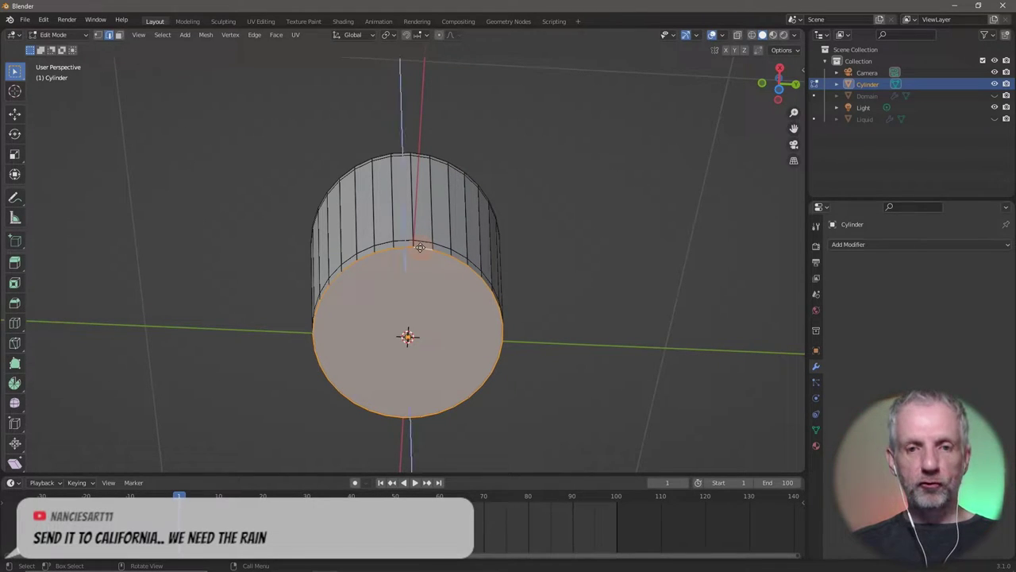
{"action": "key", "text": "e"}
{"action": "right_click", "coordinate": [421, 248]}
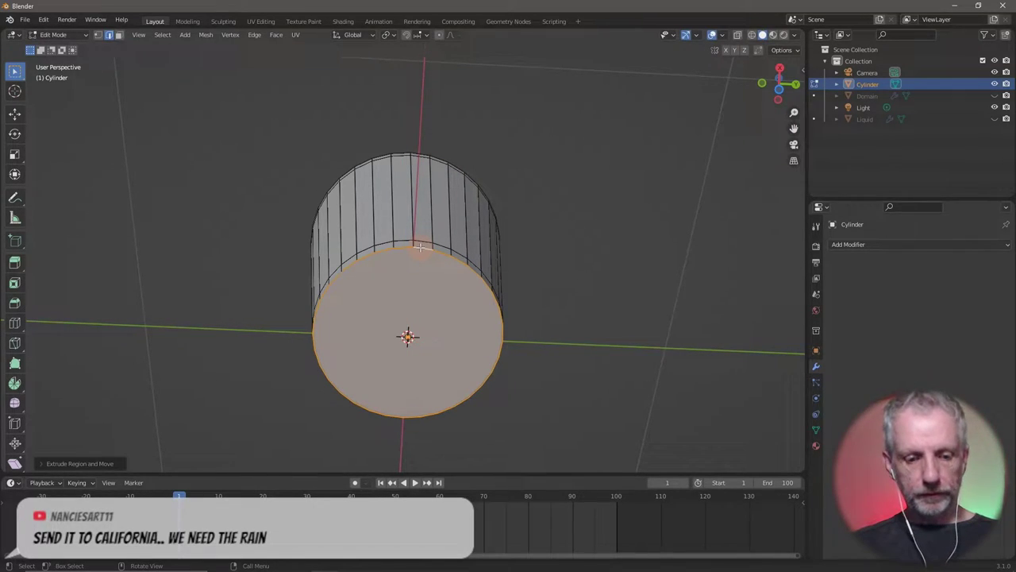
{"action": "key", "text": "s"}
{"action": "key", "text": "shift+z"}
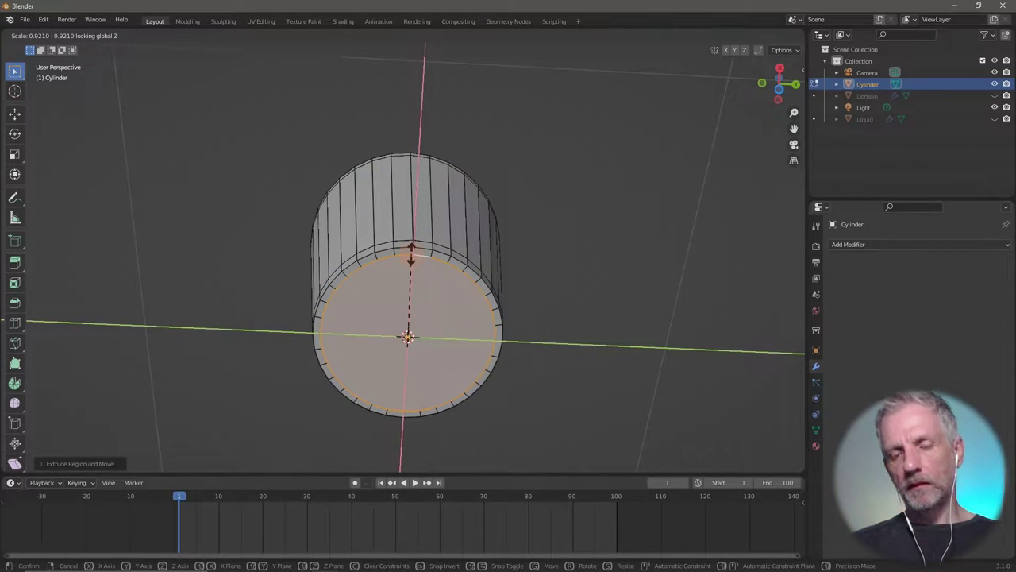
{"action": "left_click", "coordinate": [411, 252]}
Extrude the edge loop around the cup's inner floor in place and scale it inward to about 0.87 with Z locked.
{"action": "middle_click_drag", "start_coordinate": [485, 244], "coordinate": [465, 433]}
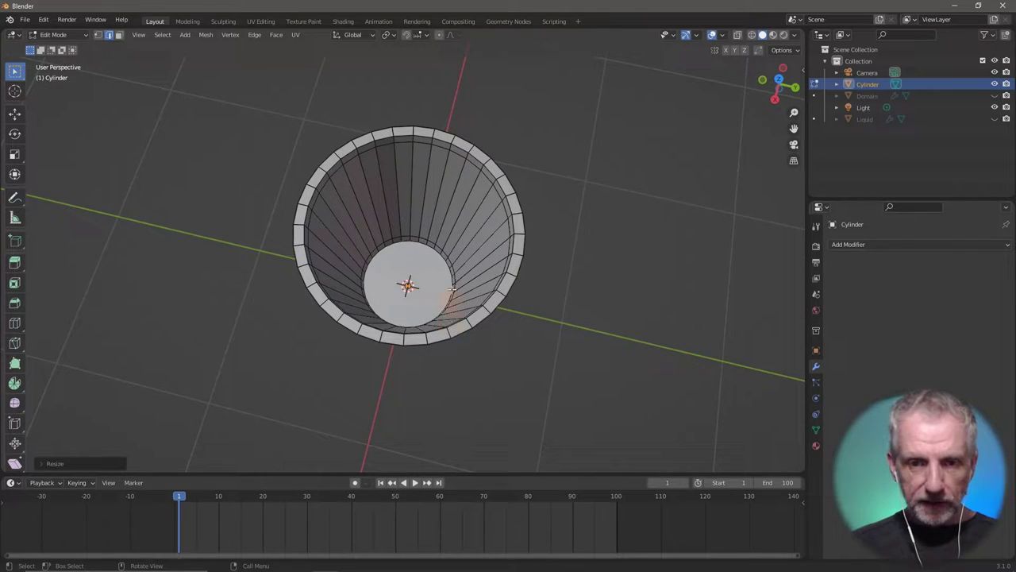
{"action": "scroll", "coordinate": [443, 269], "scroll_direction": "up", "scroll_amount": 5}
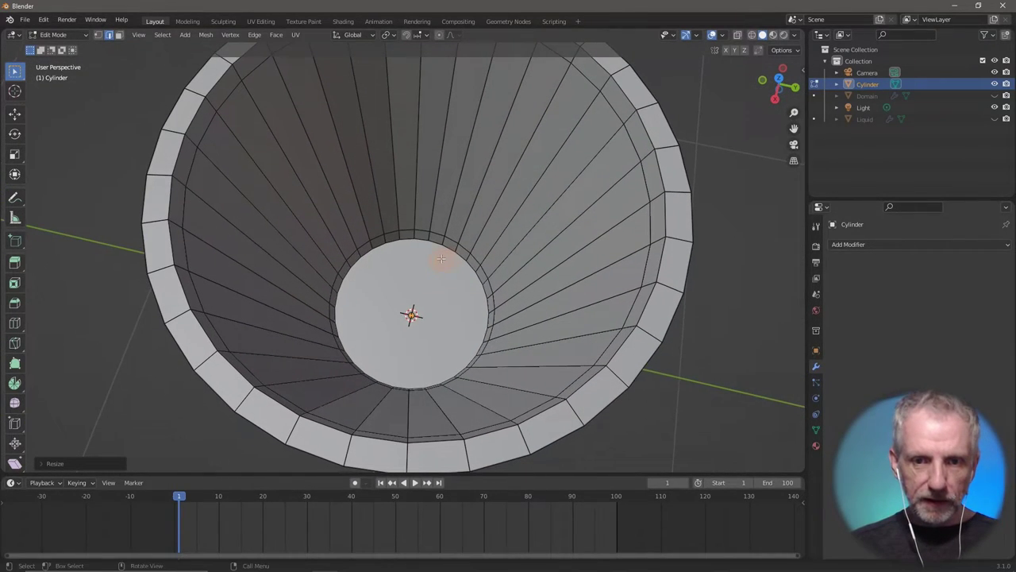
{"action": "left_click", "coordinate": [446, 248], "text": "alt"}
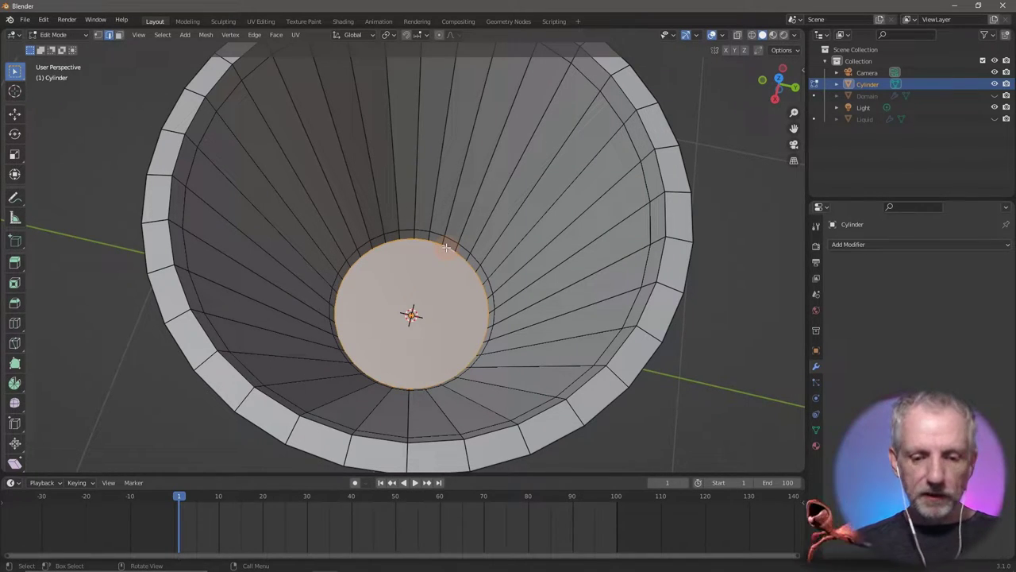
{"action": "key", "text": "e"}
{"action": "right_click", "coordinate": [447, 248]}
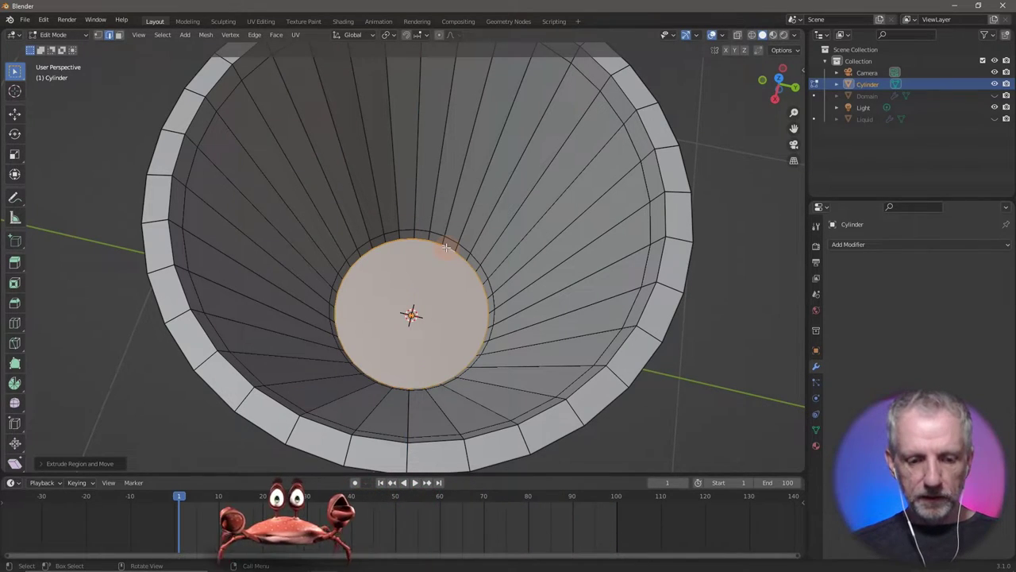
{"action": "key", "text": "s"}
{"action": "key", "text": "shift+z"}
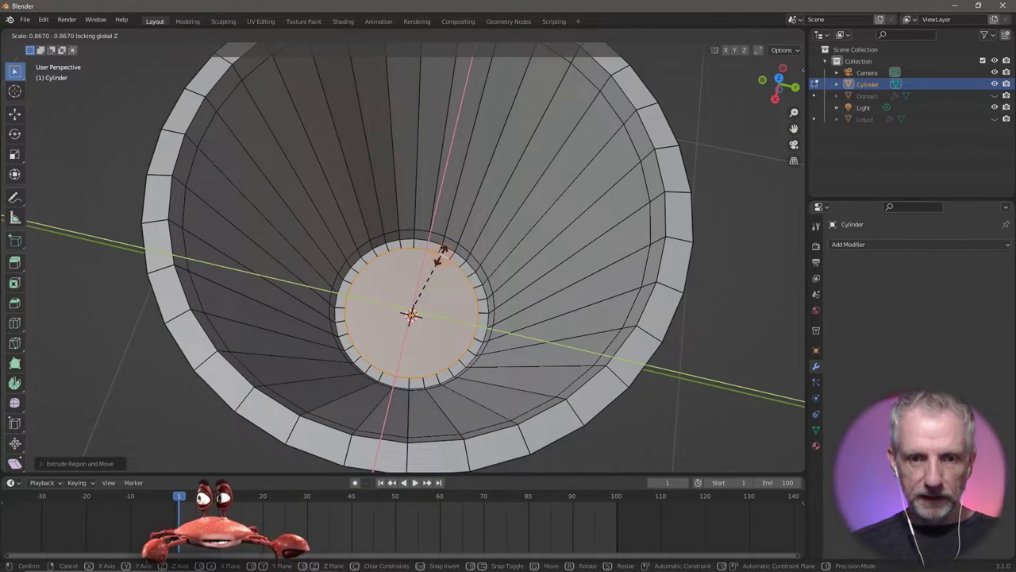
{"action": "left_click", "coordinate": [441, 246]}
Add a centred loop cut around the top face of the cup's rim.
{"action": "middle_click_drag", "start_coordinate": [441, 246], "coordinate": [480, 304]}
{"action": "key", "text": "ctrl+r"}
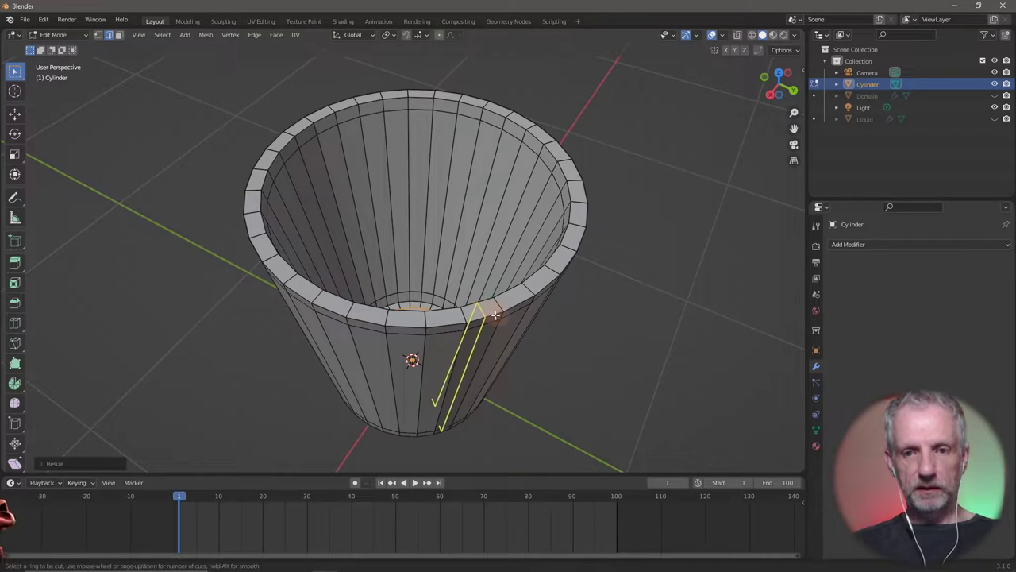
{"action": "left_click", "coordinate": [498, 302]}
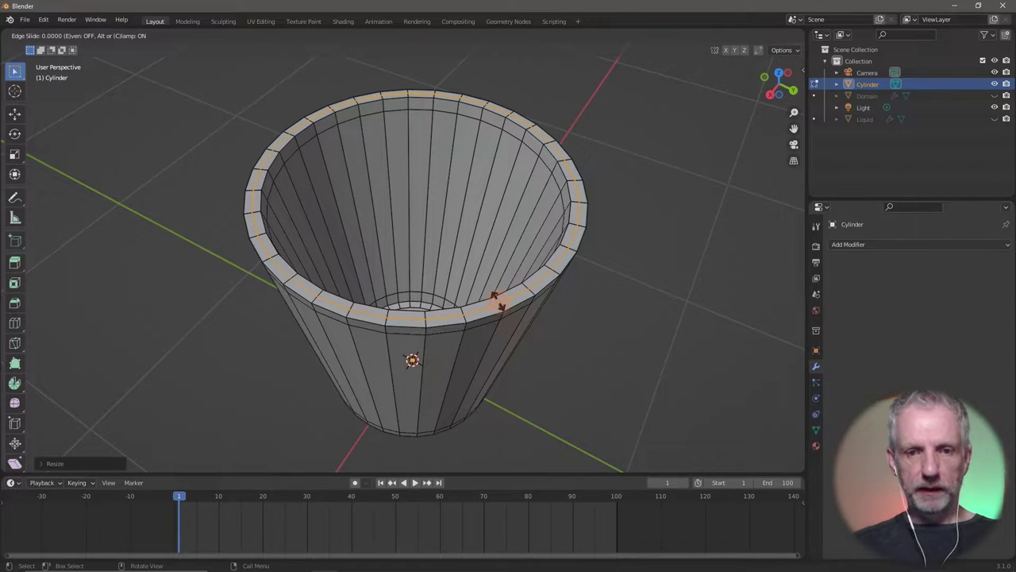
{"action": "right_click", "coordinate": [498, 302]}
Leave Edit Mode, add a Subdivision Surface modifier to the cup and apply Shade Smooth.
{"action": "middle_click_drag", "start_coordinate": [485, 292], "coordinate": [524, 242]}
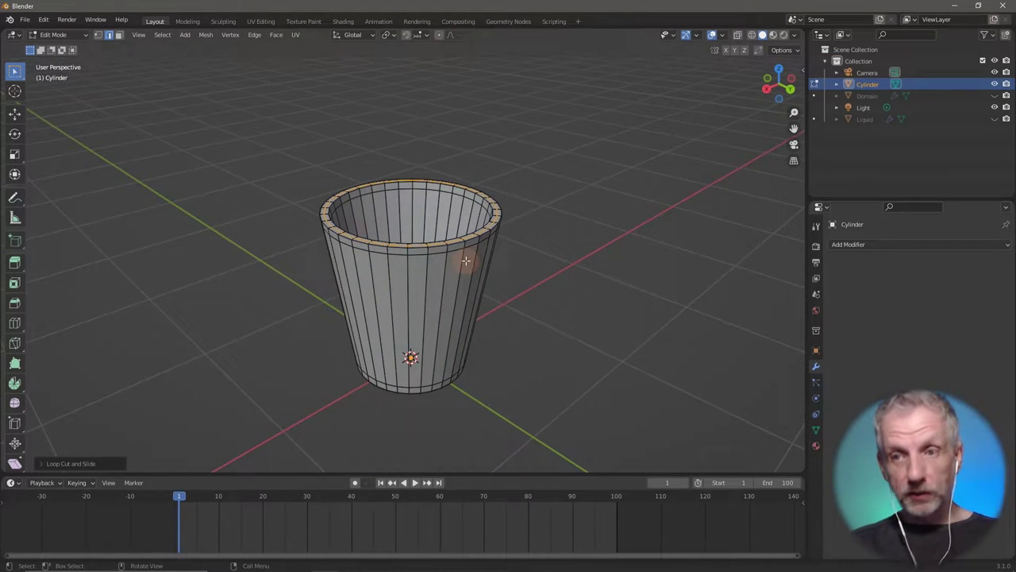
{"action": "key", "text": "Tab"}
{"action": "left_click", "coordinate": [912, 244]}
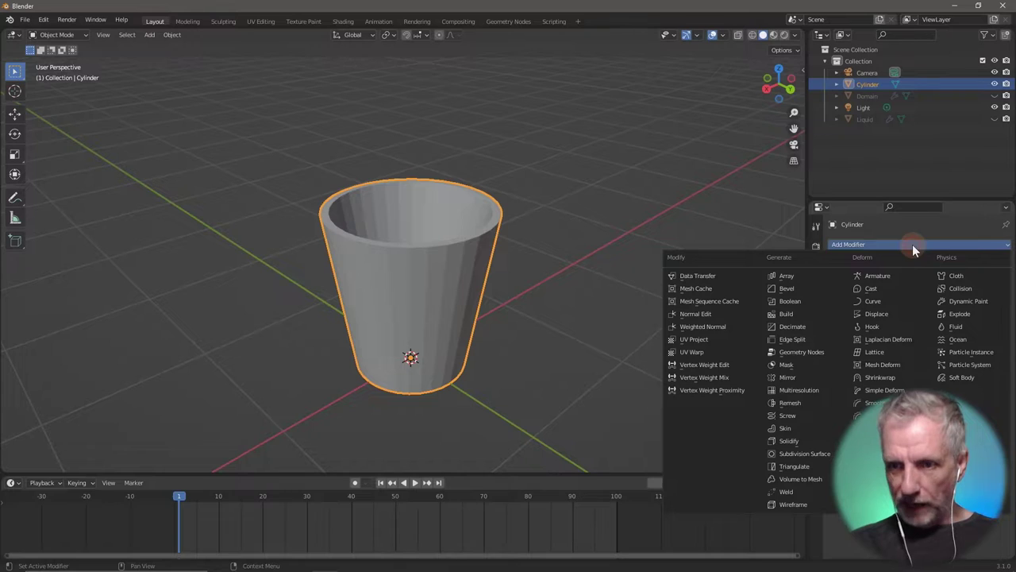
{"action": "left_click", "coordinate": [808, 452]}
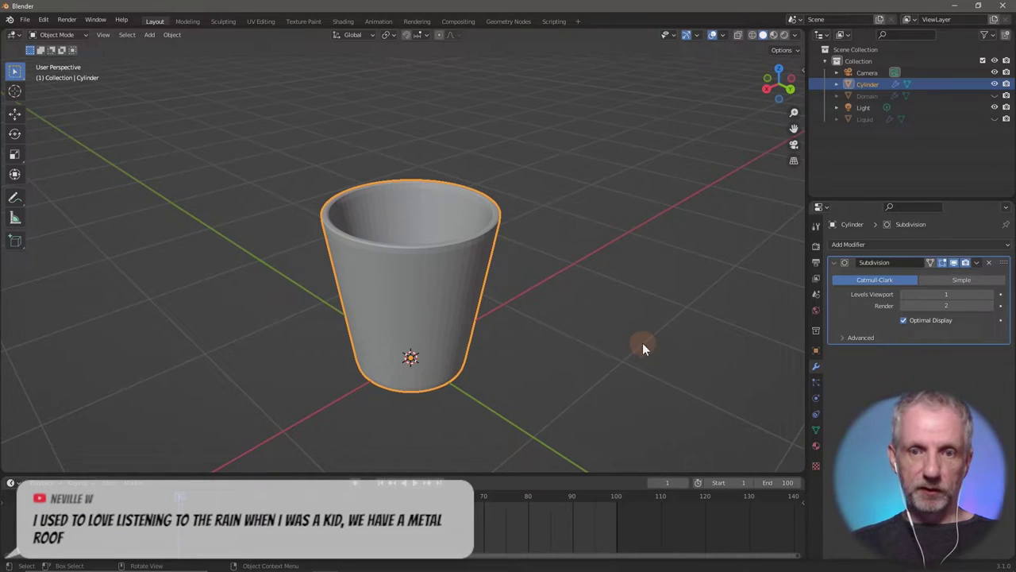
{"action": "middle_click_drag", "start_coordinate": [643, 342], "coordinate": [586, 333]}
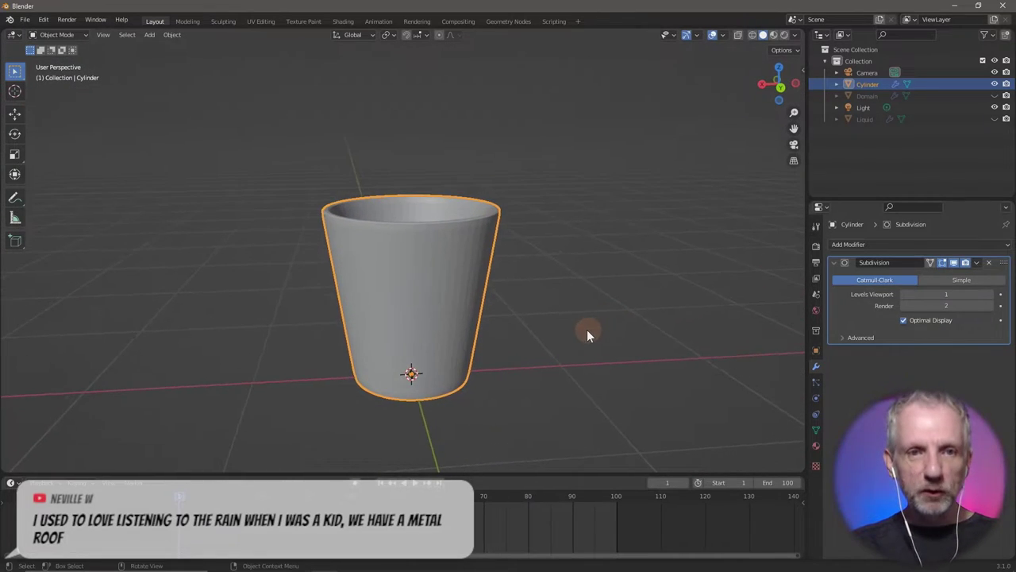
{"action": "left_click", "coordinate": [173, 36]}
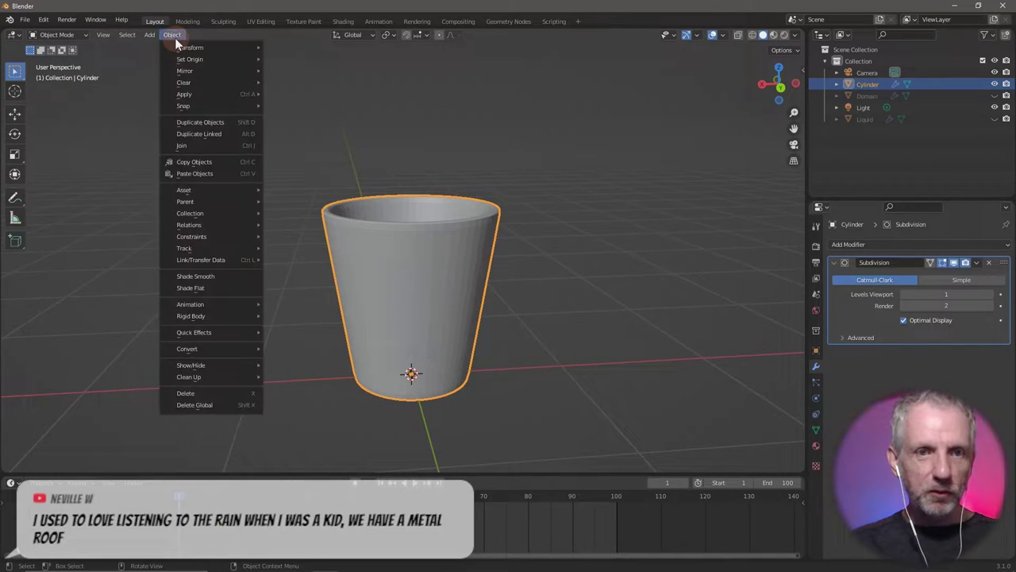
{"action": "left_click", "coordinate": [235, 277]}
Rename the cylinder object to Cup.
{"action": "mouse_move", "coordinate": [518, 301]}
{"action": "middle_mouse_down"}
{"action": "mouse_move", "coordinate": [491, 335]}
{"action": "mouse_move", "coordinate": [504, 333]}
{"action": "mouse_move", "coordinate": [579, 404]}
{"action": "mouse_move", "coordinate": [547, 324]}
{"action": "mouse_move", "coordinate": [560, 281]}
{"action": "middle_mouse_up"}
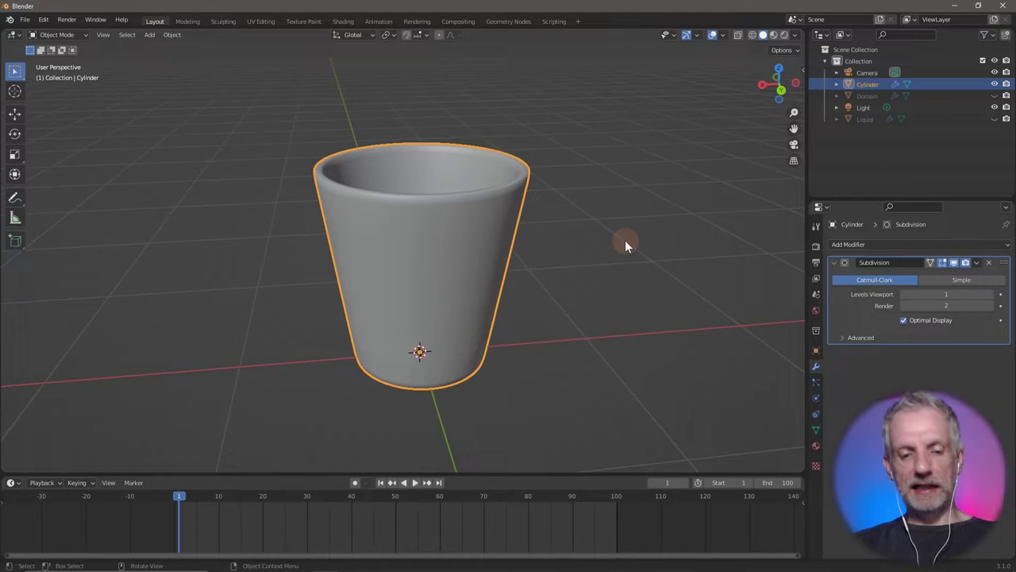
{"action": "key", "text": "F2"}
{"action": "type", "text": "Cup"}
{"action": "key", "text": "Return"}
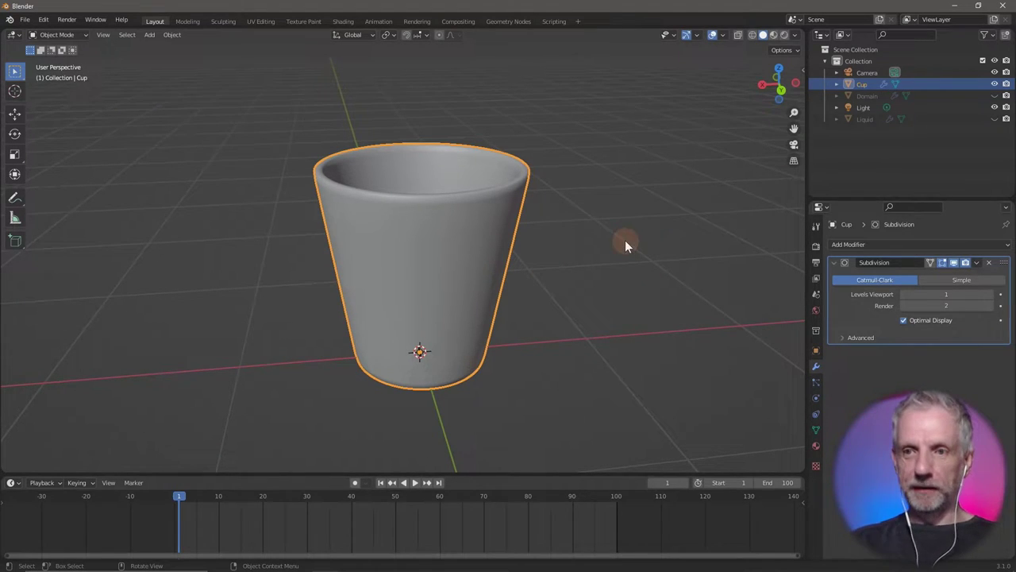
Add a cube mesh and scale it down uniformly to about 0.34.
{"action": "mouse_move", "coordinate": [553, 244]}
{"action": "middle_mouse_down"}
{"action": "mouse_move", "coordinate": [513, 251]}
{"action": "mouse_move", "coordinate": [493, 242]}
{"action": "mouse_move", "coordinate": [519, 230]}
{"action": "mouse_move", "coordinate": [468, 217]}
{"action": "mouse_move", "coordinate": [537, 232]}
{"action": "mouse_move", "coordinate": [542, 275]}
{"action": "mouse_move", "coordinate": [528, 229]}
{"action": "mouse_move", "coordinate": [495, 230]}
{"action": "mouse_move", "coordinate": [504, 241]}
{"action": "mouse_move", "coordinate": [545, 241]}
{"action": "mouse_move", "coordinate": [536, 238]}
{"action": "middle_mouse_up"}
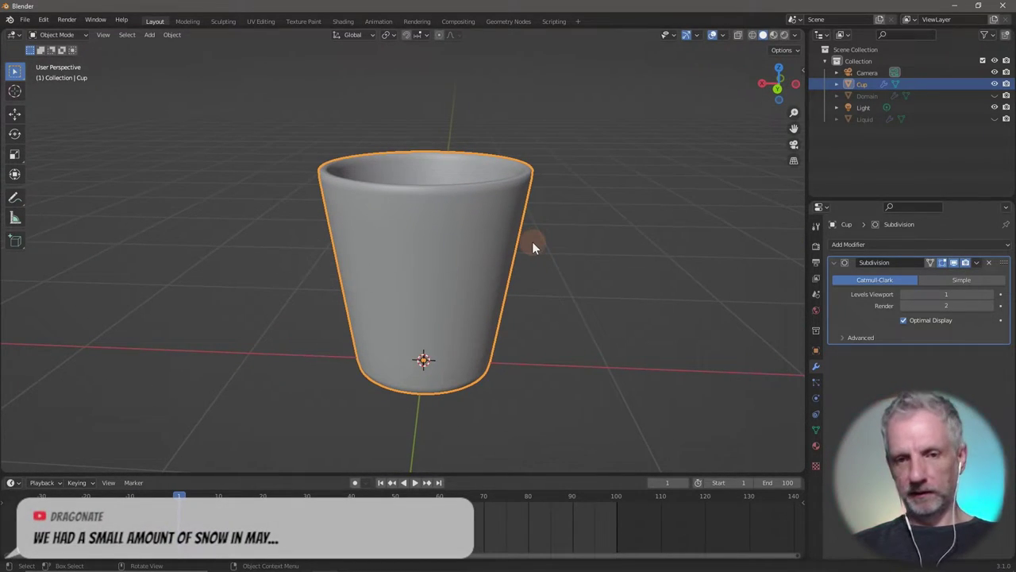
{"action": "key", "text": "shift+a"}
{"action": "mouse_move", "coordinate": [532, 242]}
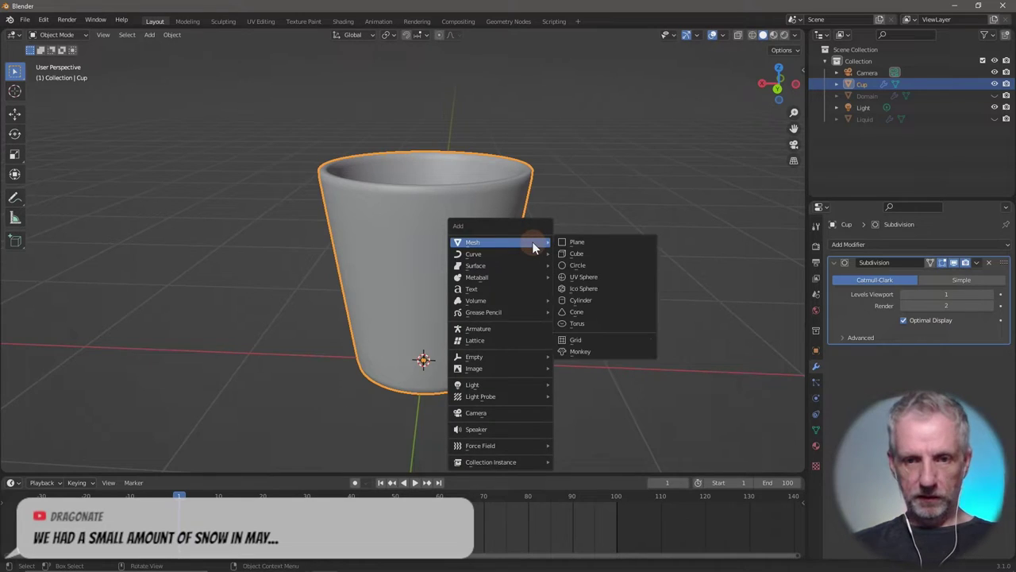
{"action": "left_click", "coordinate": [603, 254]}
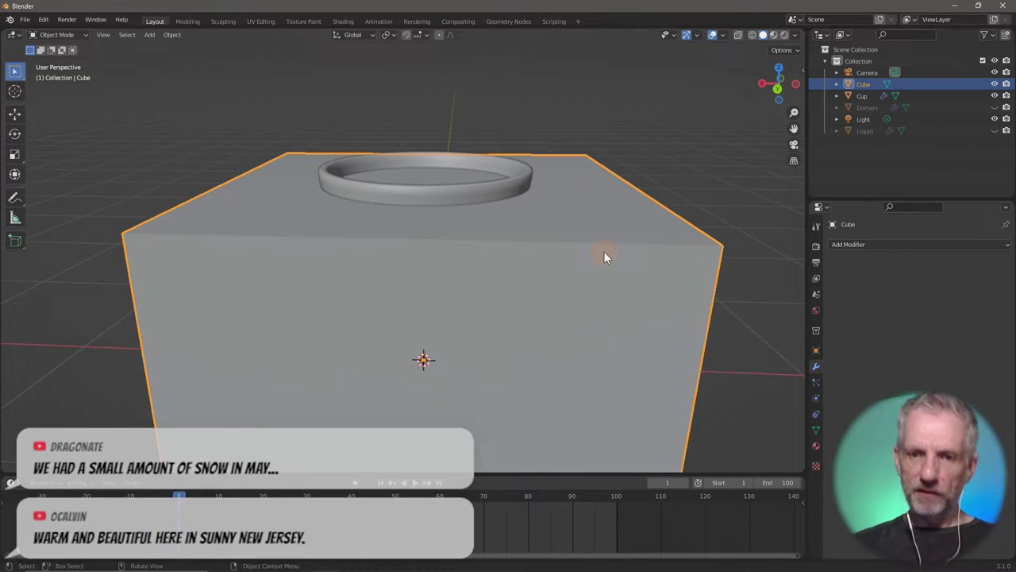
{"action": "key", "text": "s"}
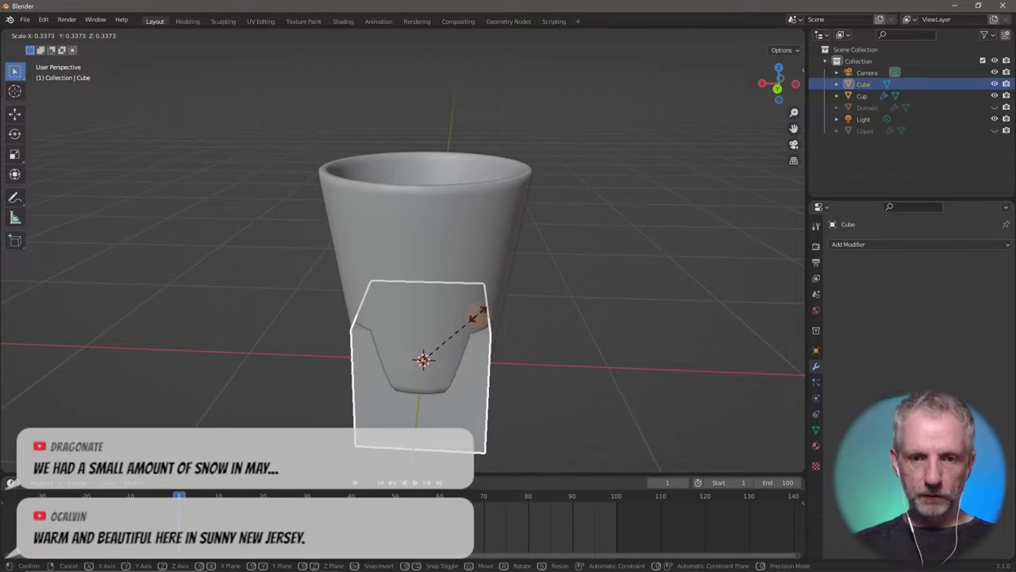
{"action": "left_click", "coordinate": [477, 312]}
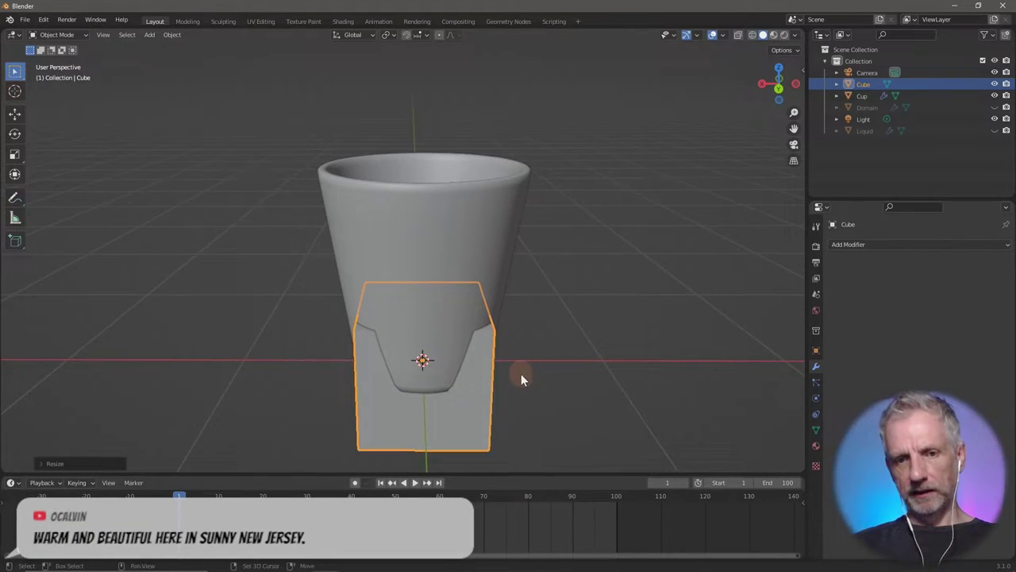
Move the cube along the global X axis so that it stands clear beside the cup.
{"action": "middle_click_drag", "start_coordinate": [521, 373], "coordinate": [418, 341], "text": "shift"}
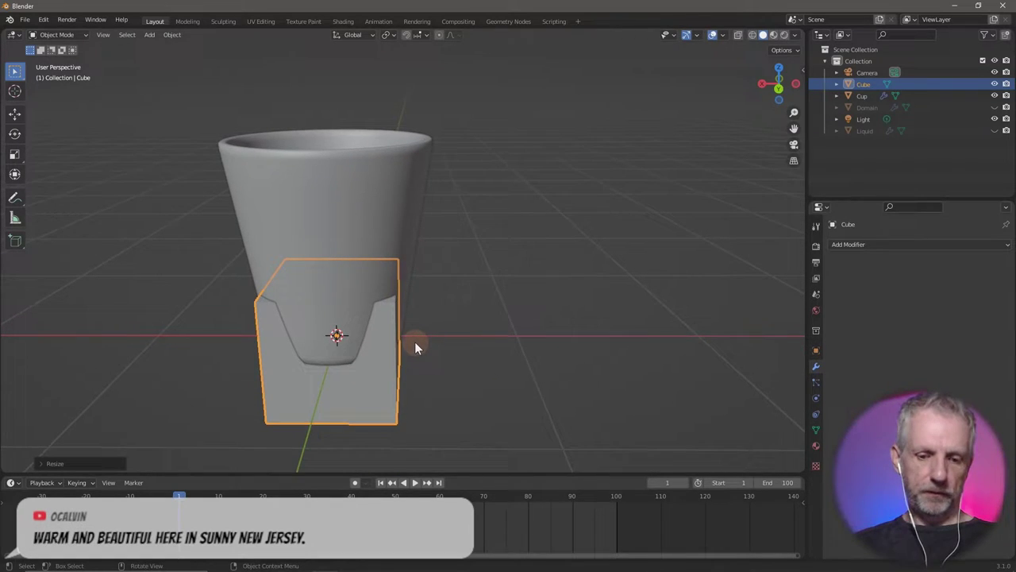
{"action": "key", "text": "g"}
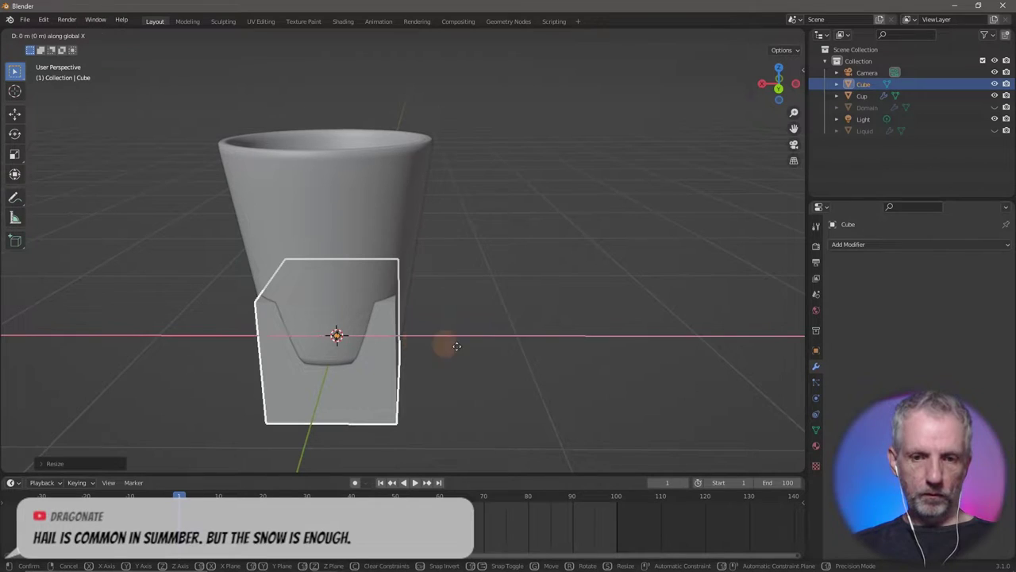
{"action": "left_click", "coordinate": [576, 347]}
{"action": "middle_click_drag", "start_coordinate": [595, 347], "coordinate": [585, 336]}
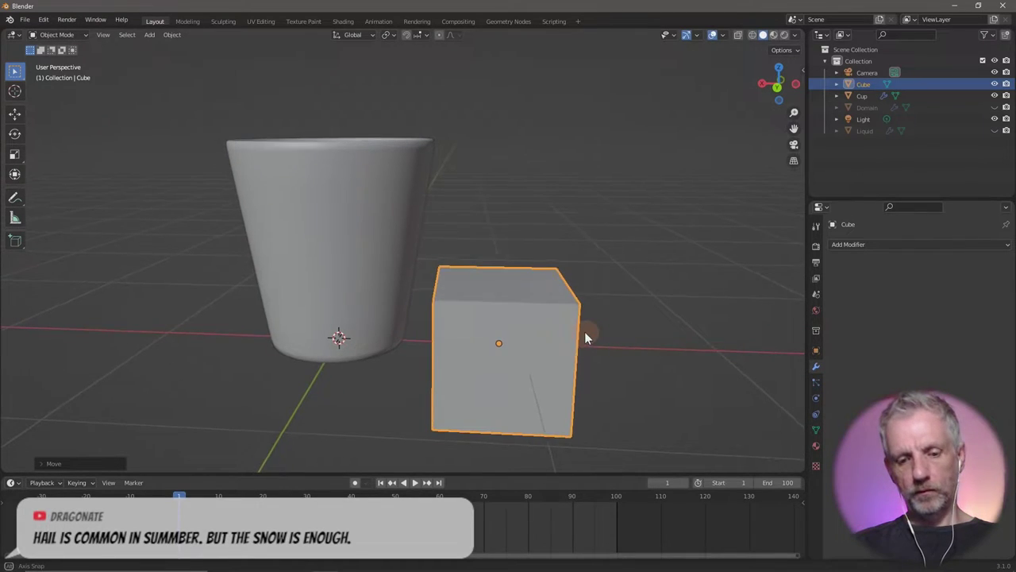
{"action": "key", "text": "g"}
{"action": "key", "text": "z"}
{"action": "right_click", "coordinate": [577, 312]}
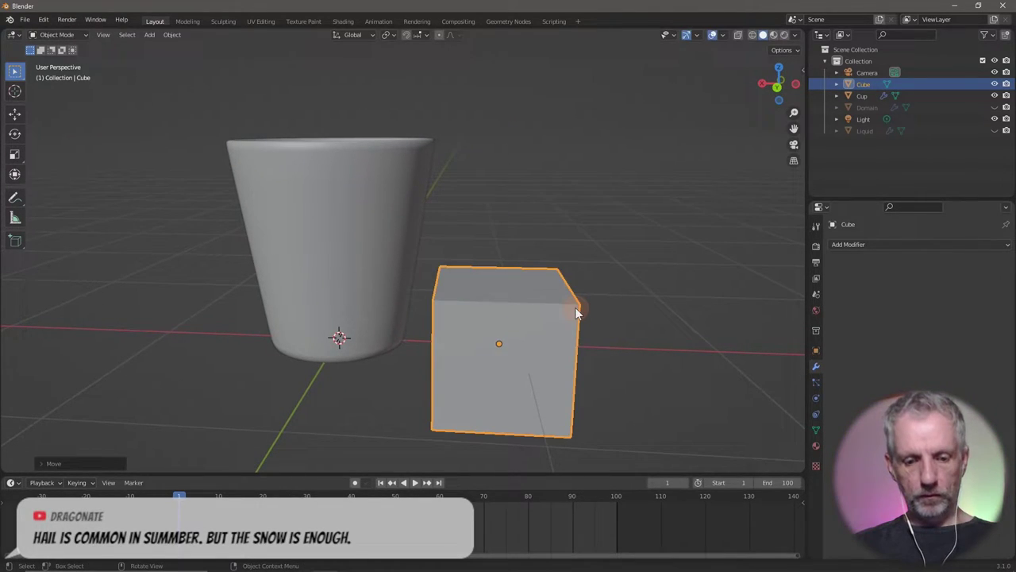
Raise the cube about 0.58 m along the global Z axis and scale it down slightly, uniformly.
{"action": "key", "text": "g"}
{"action": "key", "text": "z"}
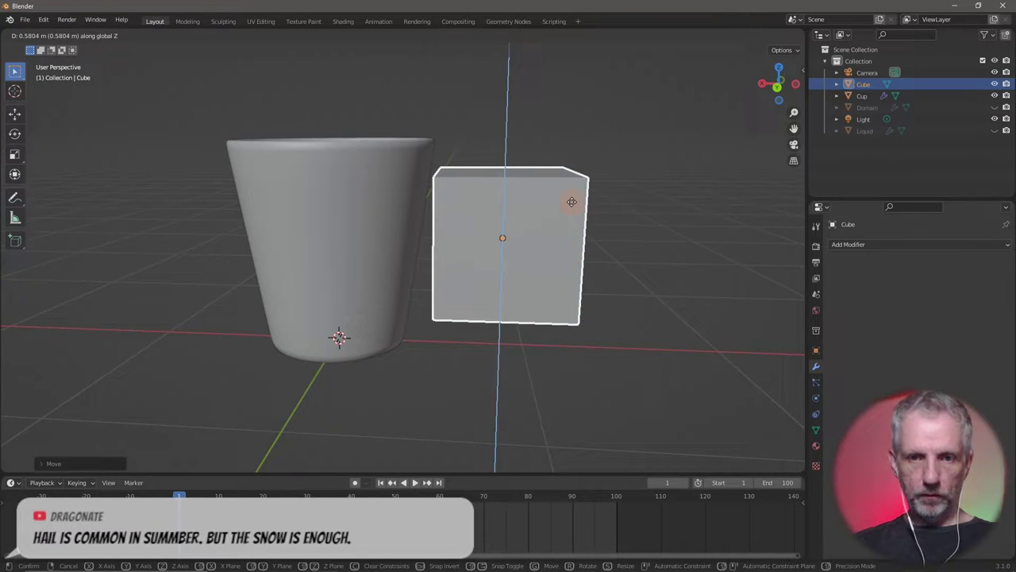
{"action": "left_click", "coordinate": [571, 202]}
{"action": "key", "text": "s"}
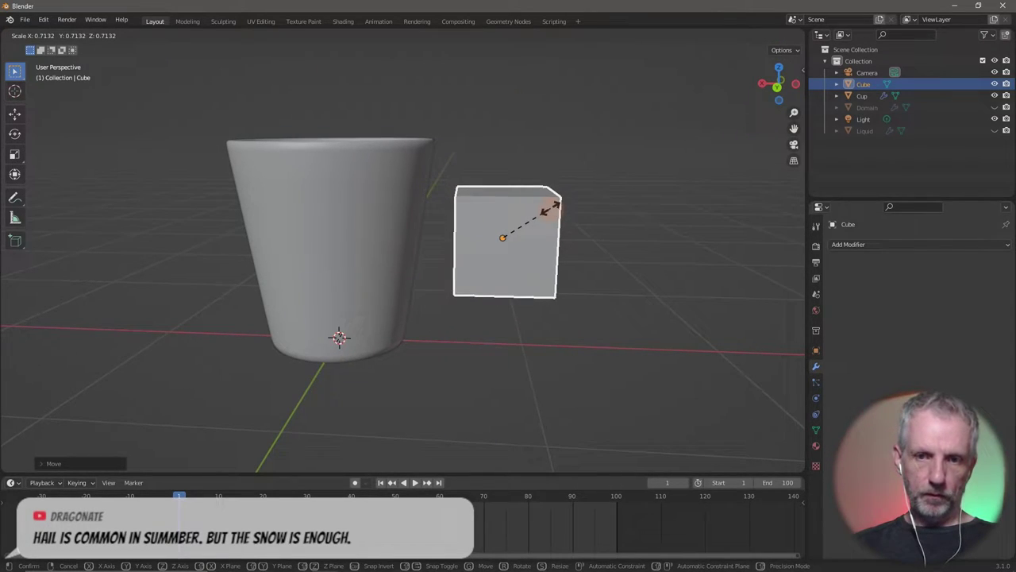
{"action": "left_click", "coordinate": [574, 207]}
{"action": "mouse_move", "coordinate": [577, 209]}
{"action": "middle_mouse_down"}
{"action": "mouse_move", "coordinate": [560, 215]}
{"action": "mouse_move", "coordinate": [577, 212]}
{"action": "middle_mouse_up"}
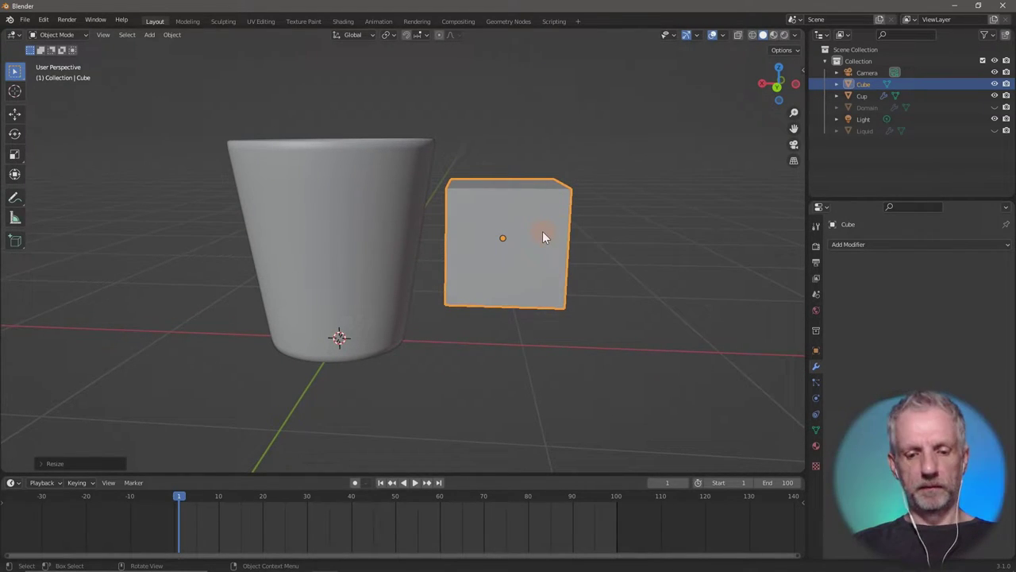
Adjust the cube's position along the global X axis, keeping it just clear of the cup.
{"action": "key", "text": "g"}
{"action": "key", "text": "x"}
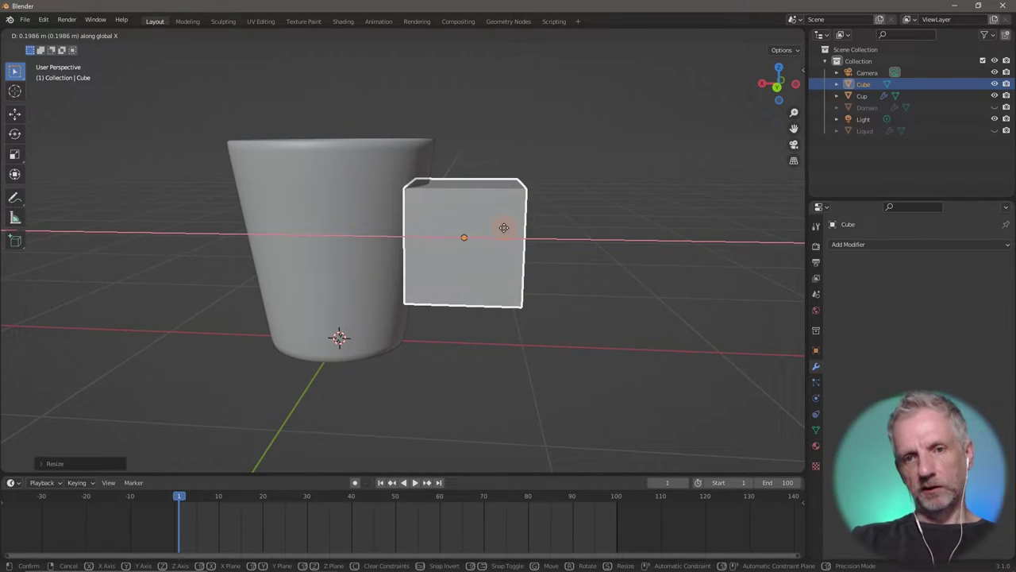
{"action": "left_click", "coordinate": [543, 238]}
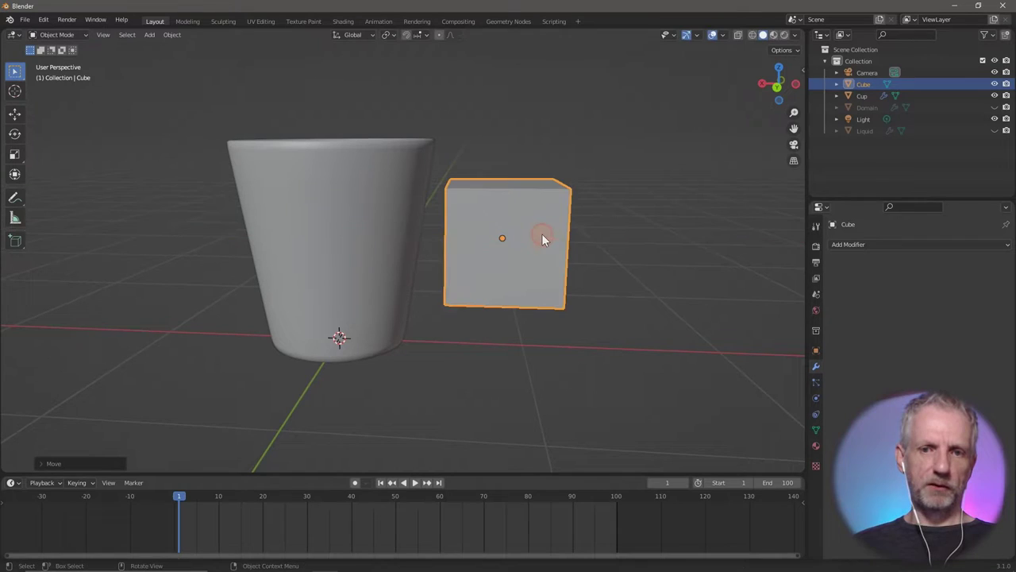
Flatten the cube to about 0.25 along the global Y axis and apply its object transforms.
{"action": "middle_click_drag", "start_coordinate": [556, 233], "coordinate": [440, 283]}
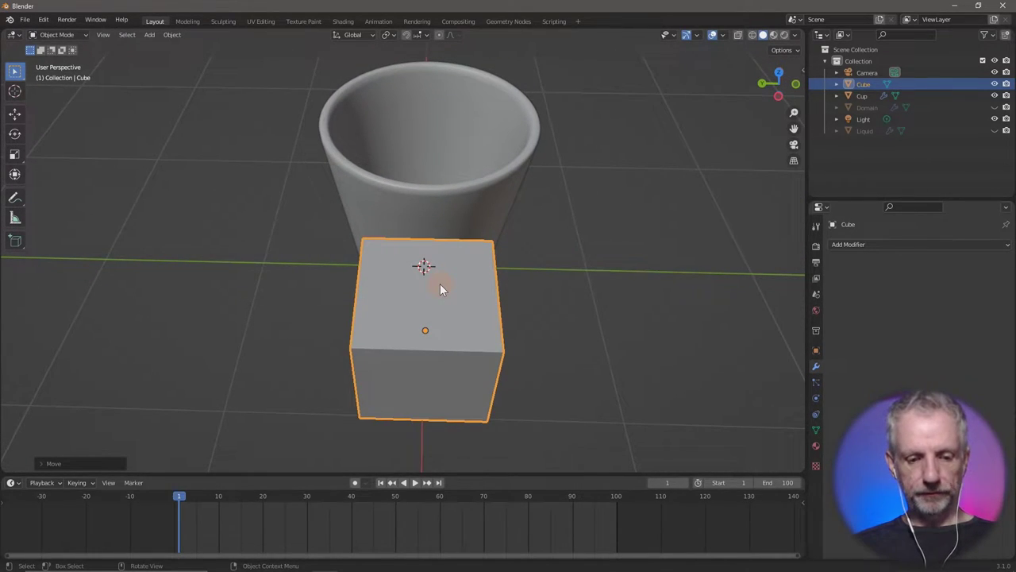
{"action": "key", "text": "s"}
{"action": "key", "text": "y"}
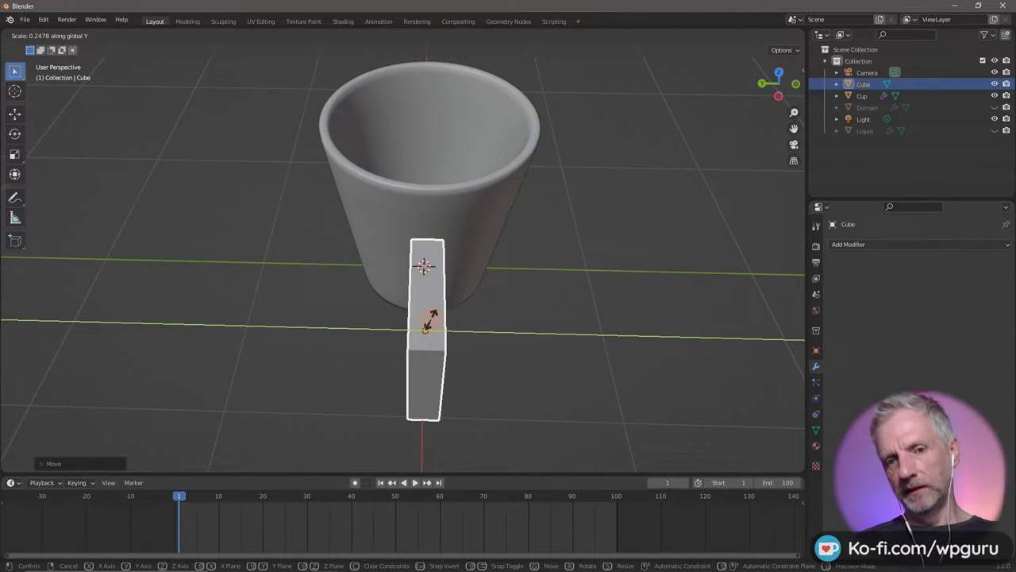
{"action": "left_click", "coordinate": [430, 320]}
{"action": "middle_click_drag", "start_coordinate": [395, 307], "coordinate": [533, 273]}
{"action": "key", "text": "ctrl+a"}
{"action": "left_click", "coordinate": [469, 268]}
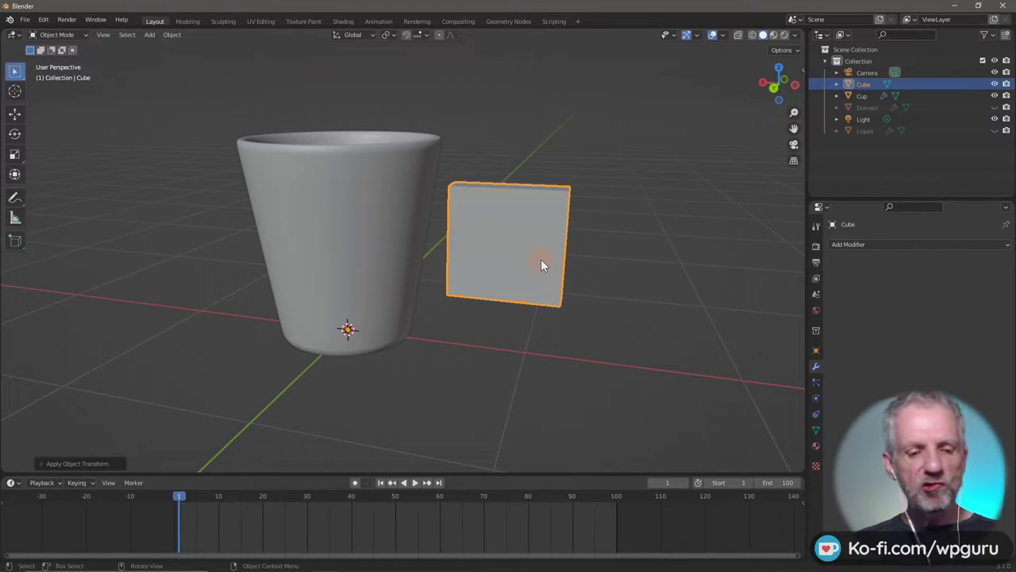
Enter Edit Mode on the flattened cube and add four evenly spaced horizontal loop cuts.
{"action": "key", "text": "Tab"}
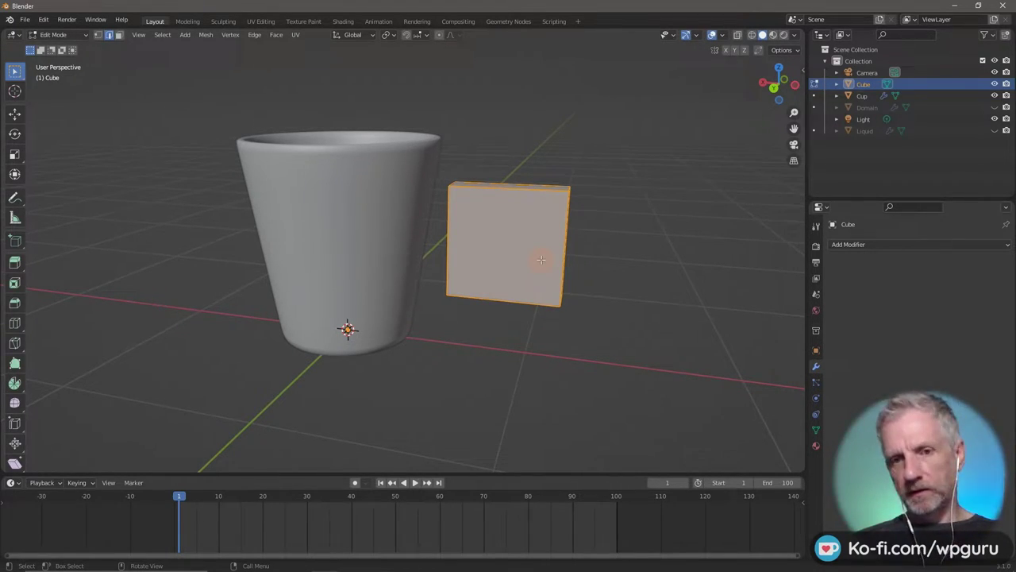
{"action": "key", "text": "ctrl+r"}
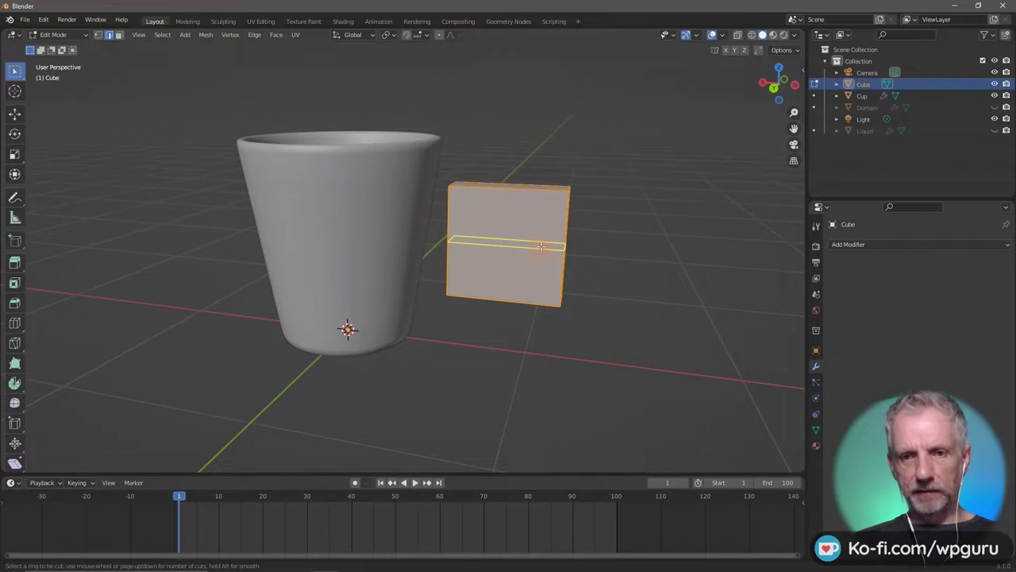
{"action": "scroll", "coordinate": [543, 242], "scroll_direction": "up", "scroll_amount": 3}
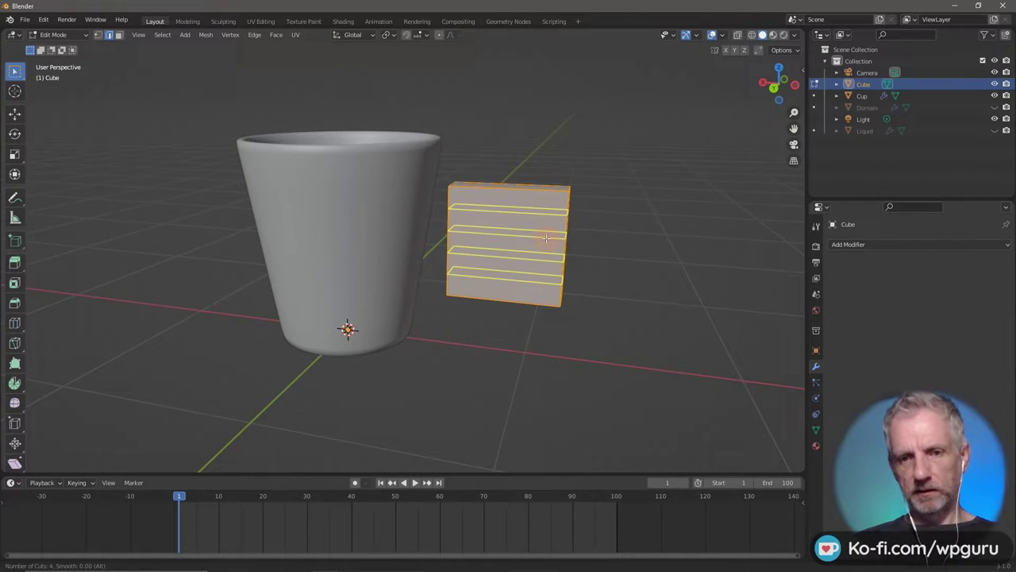
{"action": "left_click", "coordinate": [547, 238]}
{"action": "right_click", "coordinate": [546, 238]}
Add four evenly spaced vertical loop cuts to the flattened cube.
{"action": "key", "text": "ctrl+r"}
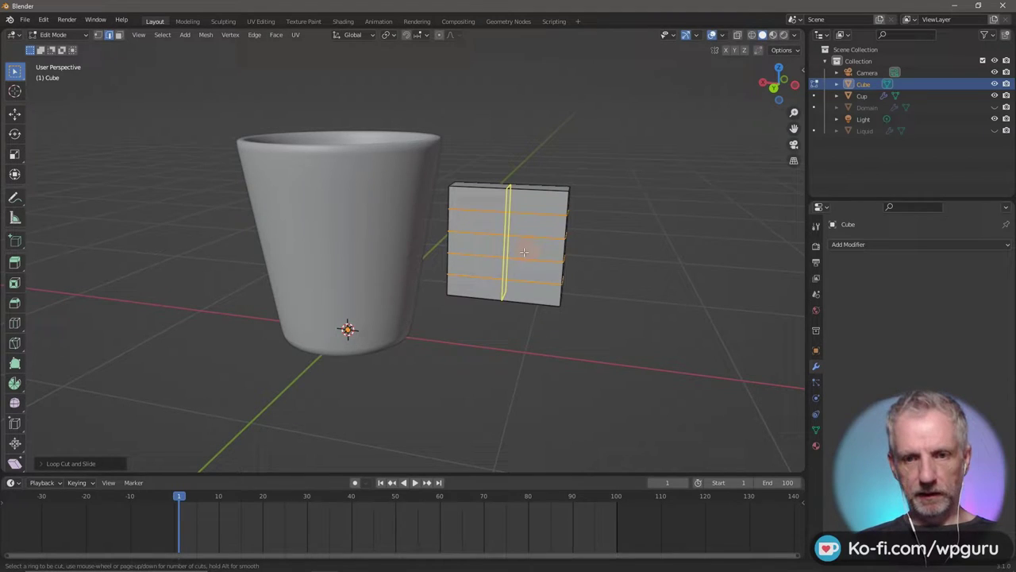
{"action": "scroll", "coordinate": [524, 252], "scroll_direction": "up", "scroll_amount": 3}
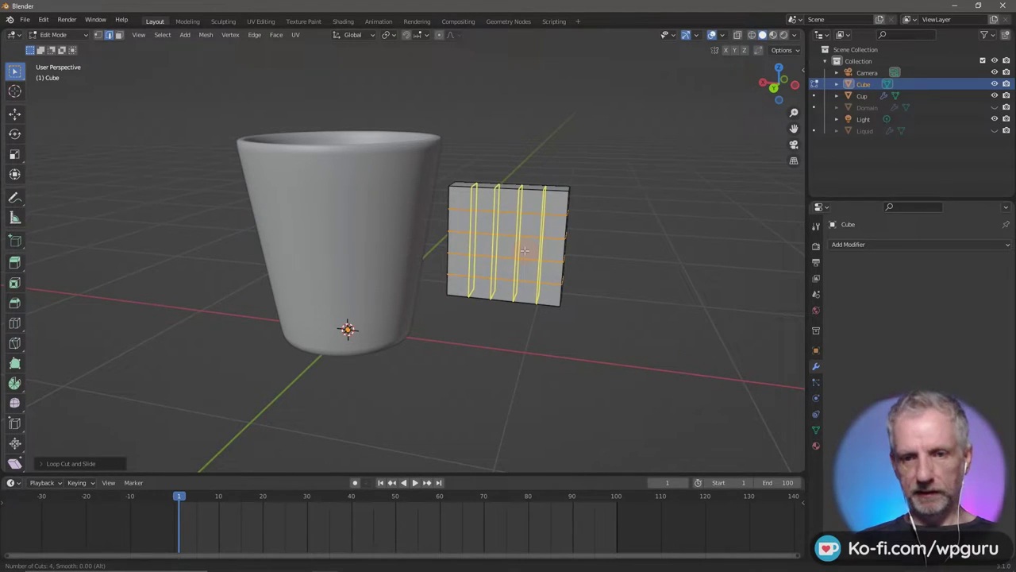
{"action": "left_click", "coordinate": [524, 251]}
{"action": "right_click", "coordinate": [524, 271]}
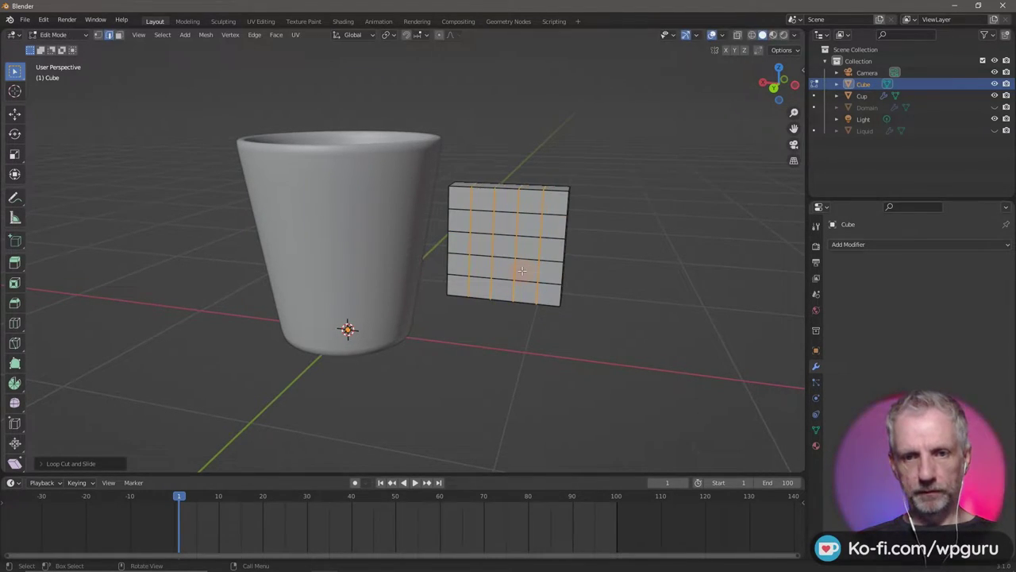
Delete the faces in the middle three rows of the four columns nearest the cup, forming a C-shaped handle, and leave Edit Mode.
{"action": "middle_click_drag", "start_coordinate": [524, 270], "coordinate": [484, 229]}
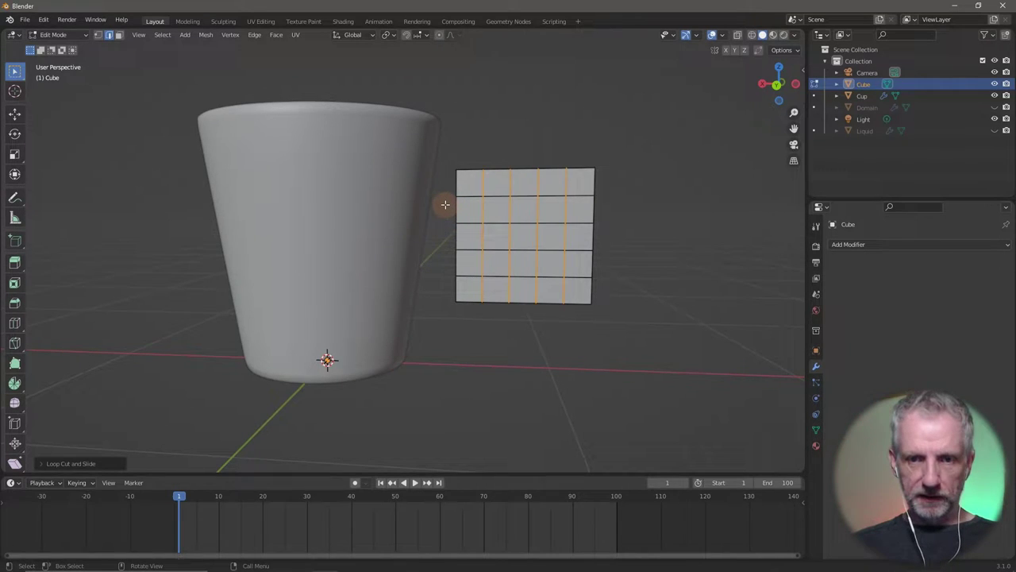
{"action": "left_click", "coordinate": [119, 36]}
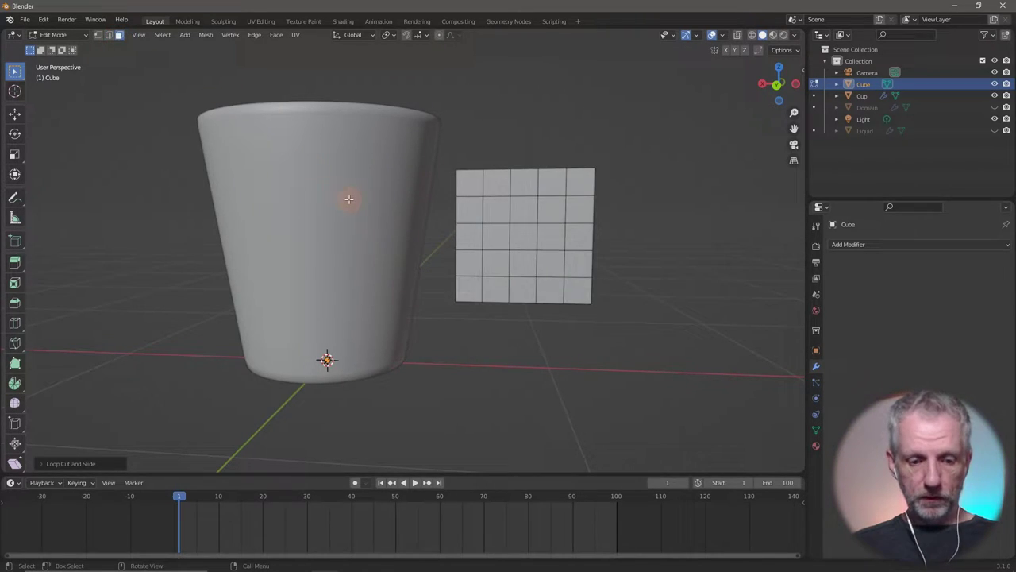
{"action": "key", "text": "shift+z"}
{"action": "left_click_drag", "start_coordinate": [449, 206], "coordinate": [554, 270]}
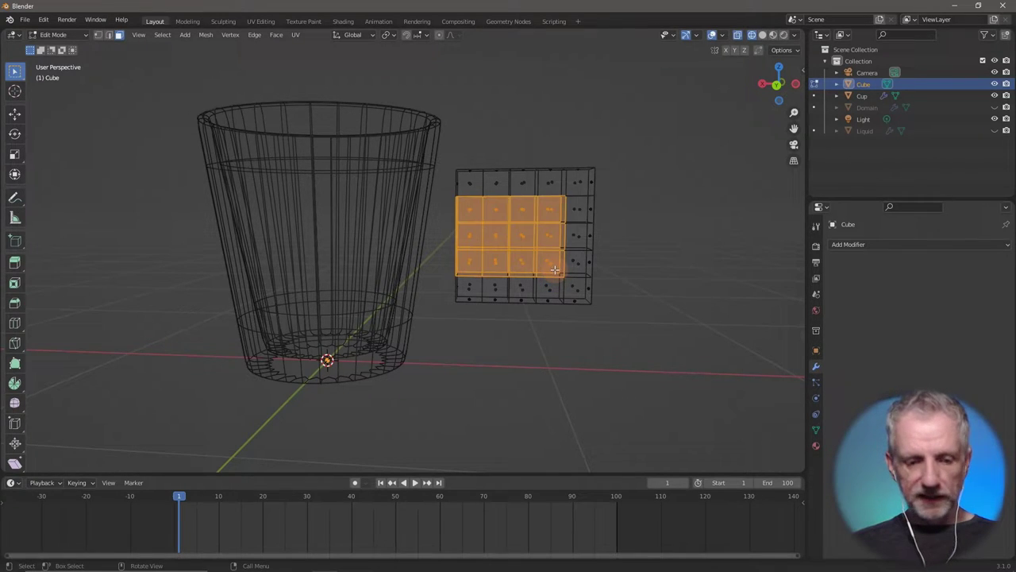
{"action": "key", "text": "x"}
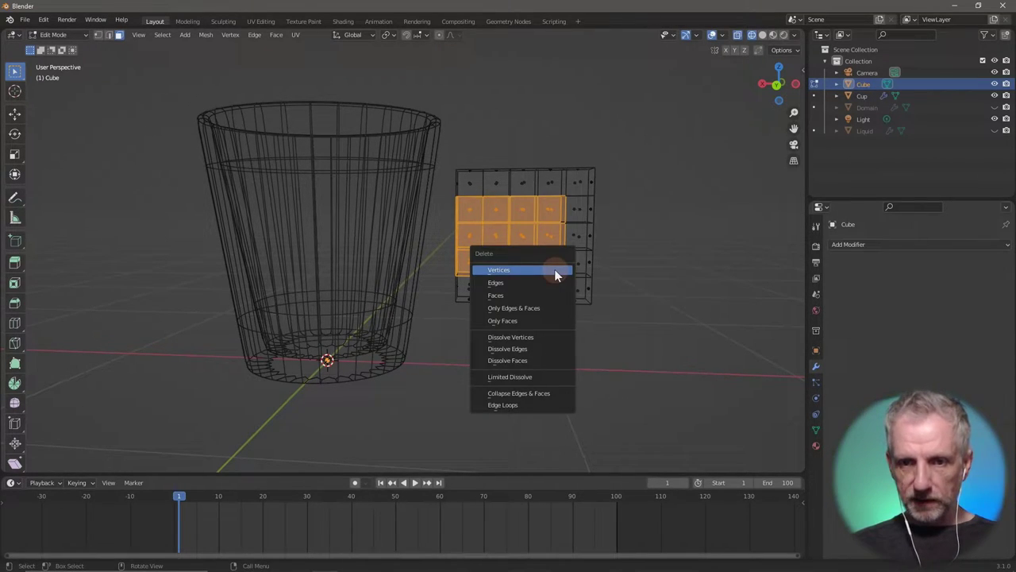
{"action": "left_click", "coordinate": [550, 294]}
{"action": "middle_click_drag", "start_coordinate": [534, 285], "coordinate": [517, 310]}
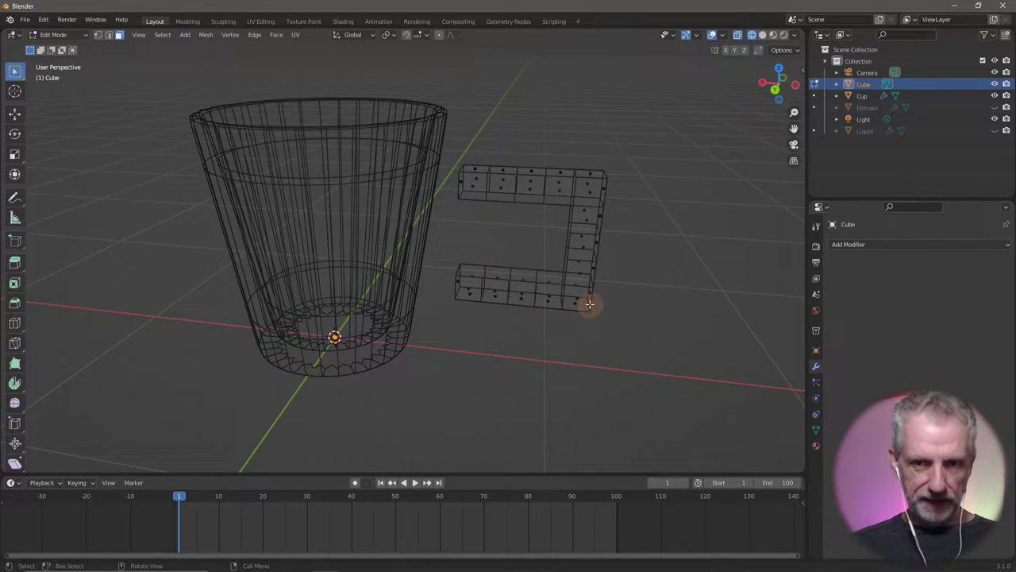
{"action": "mouse_move", "coordinate": [511, 299]}
{"action": "middle_mouse_down"}
{"action": "mouse_move", "coordinate": [565, 293]}
{"action": "mouse_move", "coordinate": [447, 295]}
{"action": "mouse_move", "coordinate": [432, 327]}
{"action": "mouse_move", "coordinate": [529, 291]}
{"action": "mouse_move", "coordinate": [509, 284]}
{"action": "middle_mouse_up"}
{"action": "key", "text": "Tab"}
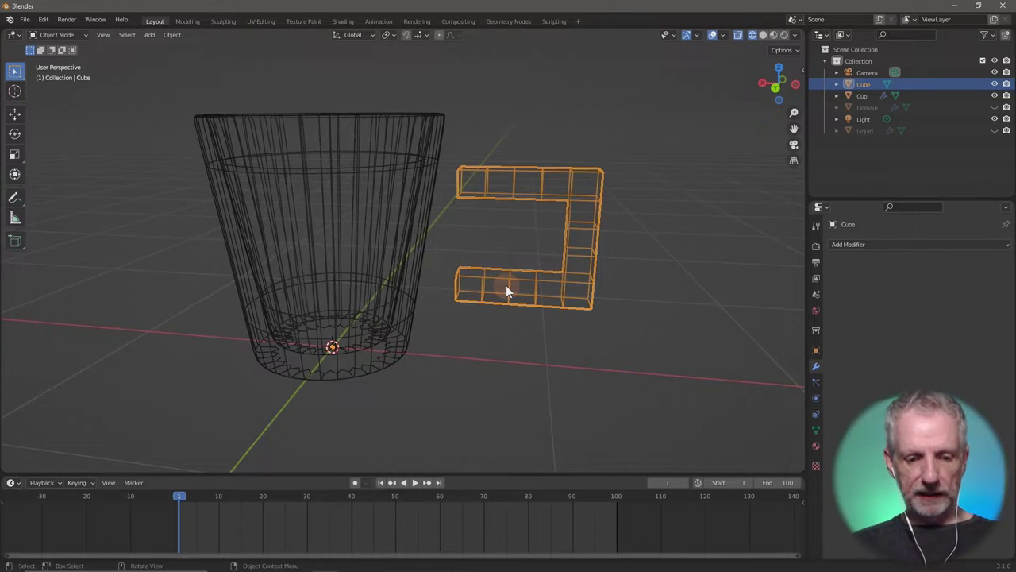
Scale the handle to about 0.71 along the global X axis and move it along X until it sits just beside the cup's rim.
{"action": "key", "text": "s"}
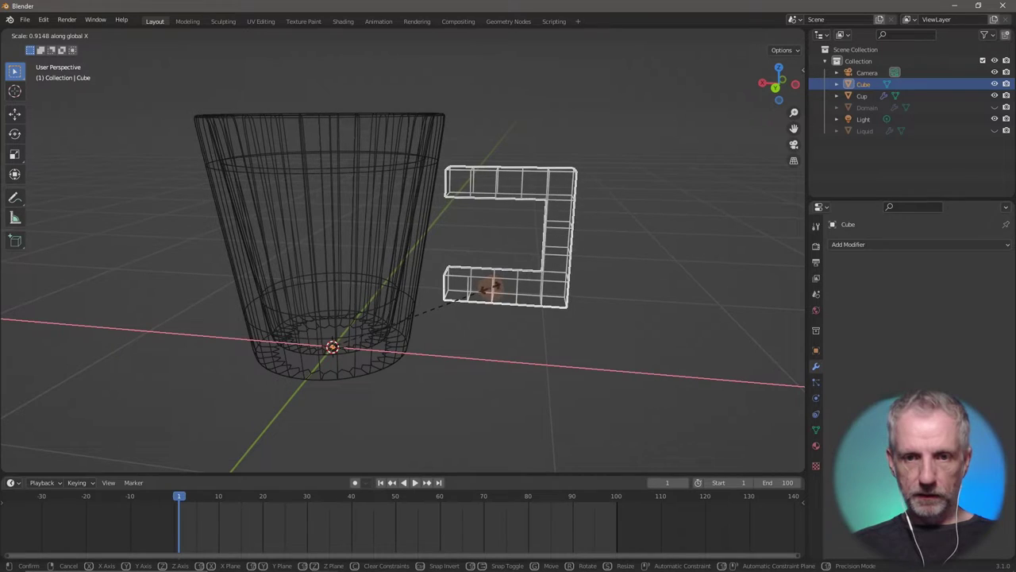
{"action": "left_click", "coordinate": [492, 293]}
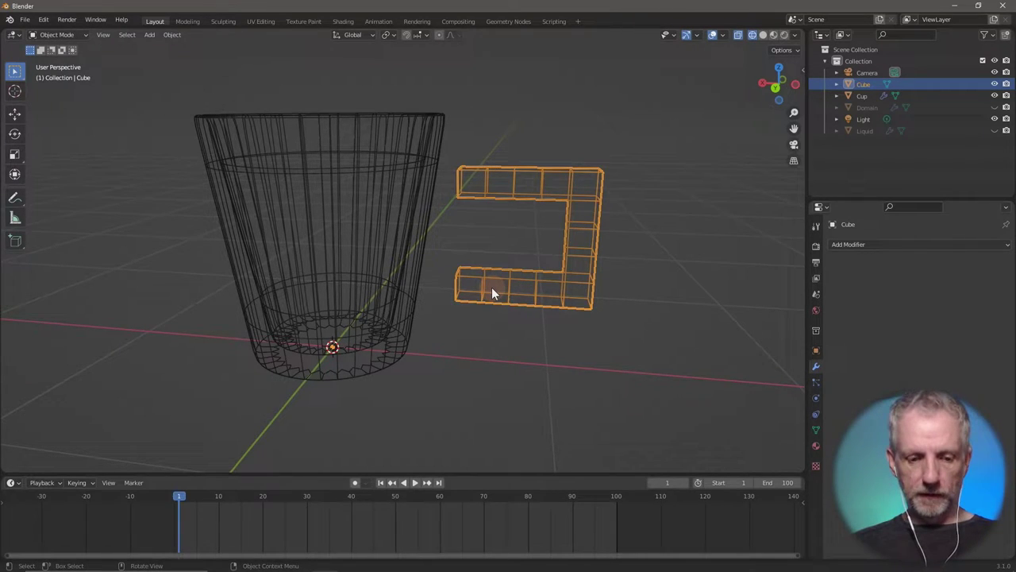
{"action": "key", "text": "s"}
{"action": "key", "text": "x"}
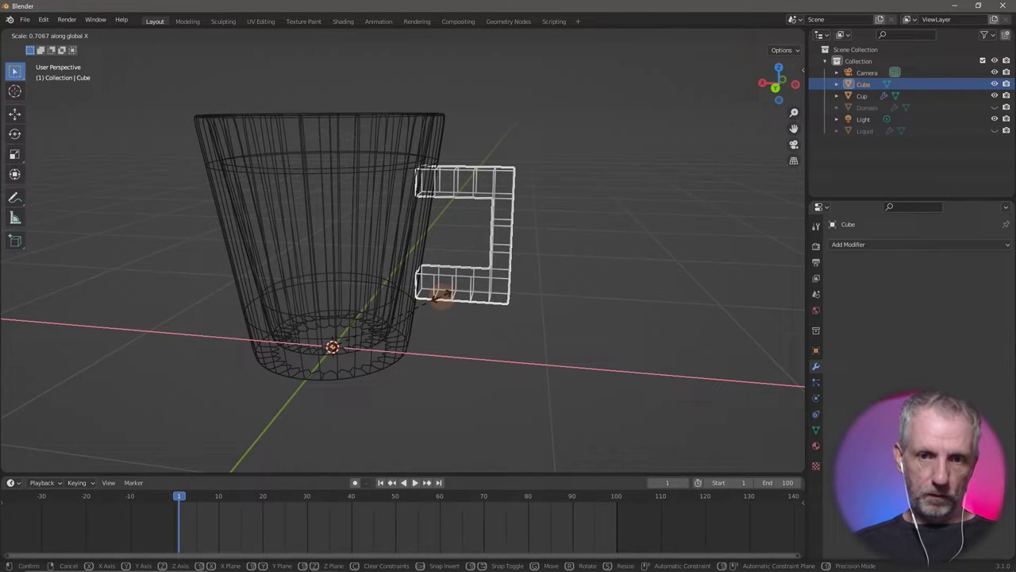
{"action": "left_click", "coordinate": [441, 296]}
{"action": "key", "text": "g"}
{"action": "key", "text": "x"}
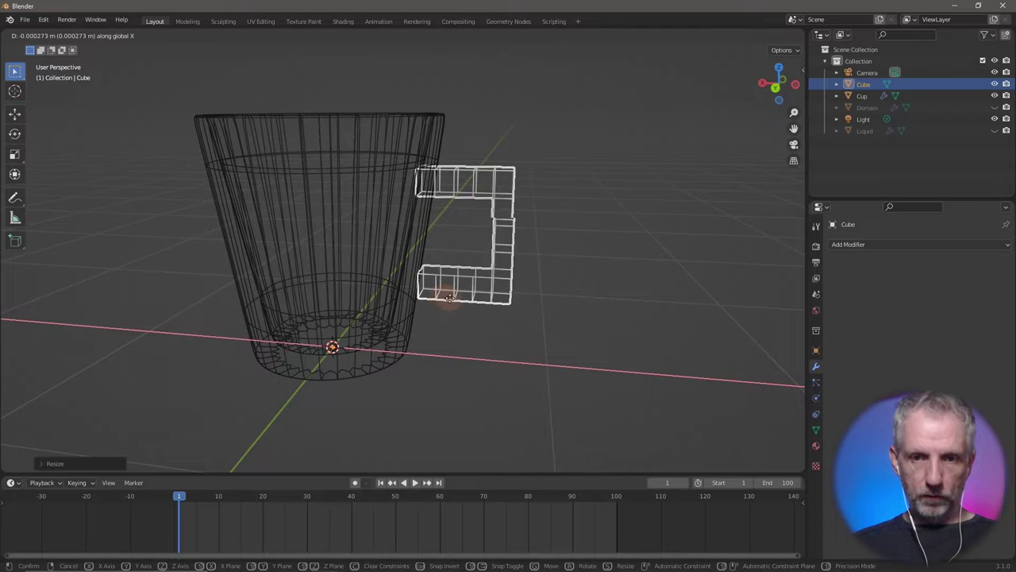
{"action": "left_click", "coordinate": [457, 300]}
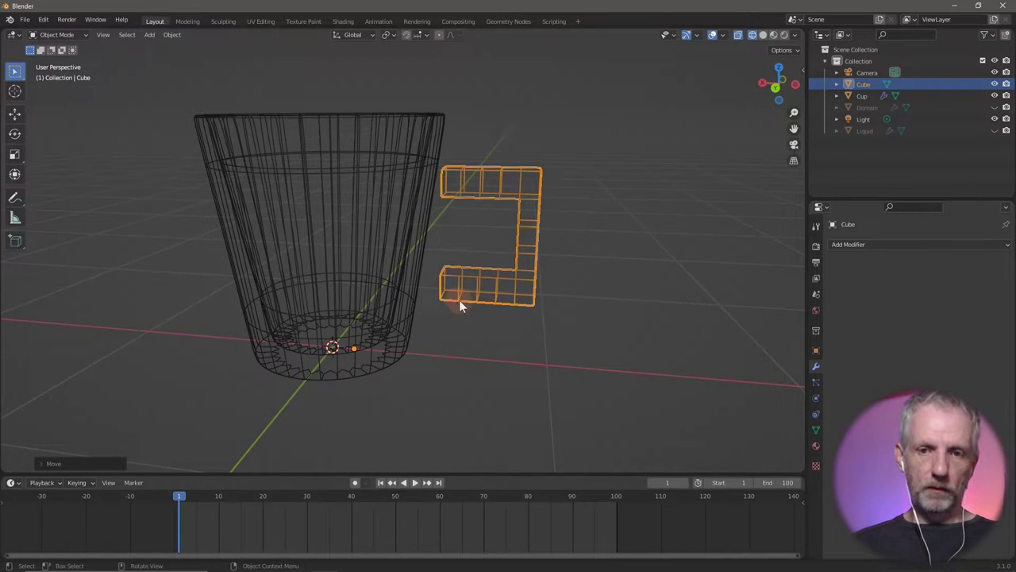
In Edit Mode, extrude the end face of the handle's lower arm about 0.12 m towards the cup wall.
{"action": "middle_click_drag", "start_coordinate": [459, 299], "coordinate": [493, 293]}
{"action": "key", "text": "Tab"}
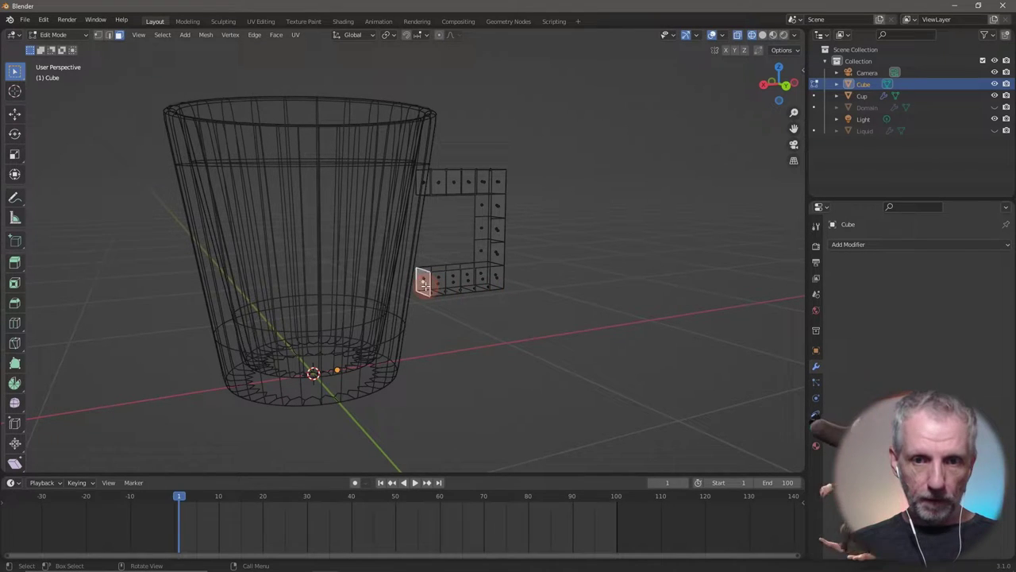
{"action": "key", "text": "e"}
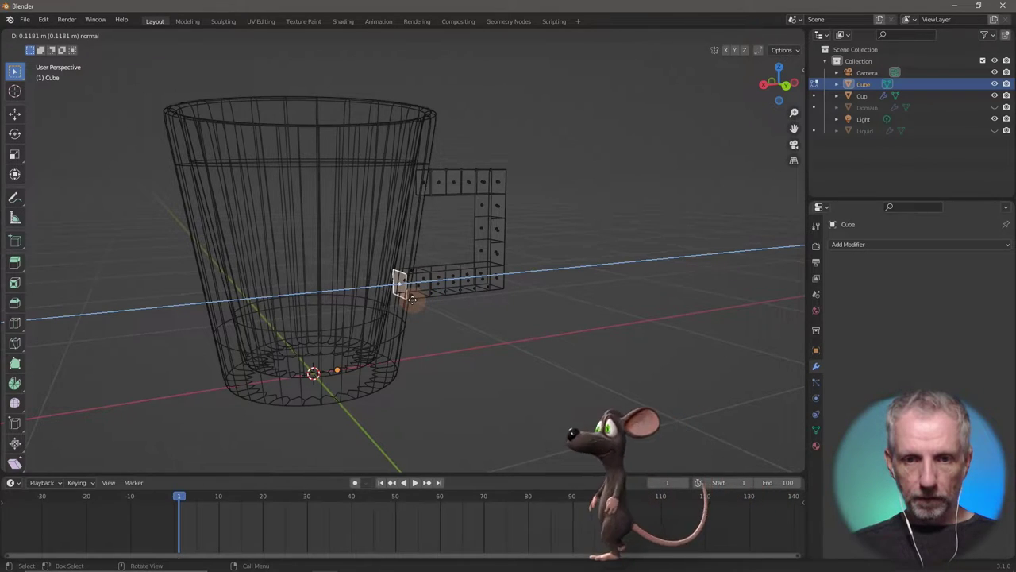
{"action": "left_click", "coordinate": [408, 294]}
Rotate the lower arm's extruded end face about the global Y axis to follow the cup's slanted side.
{"action": "middle_click_drag", "start_coordinate": [437, 299], "coordinate": [401, 298]}
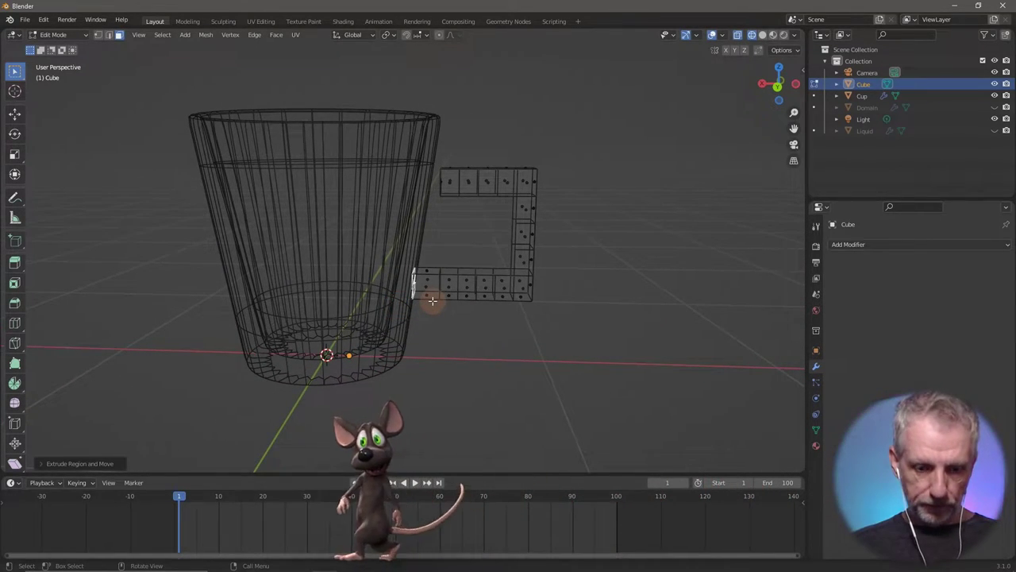
{"action": "key", "text": "r"}
{"action": "key", "text": "y"}
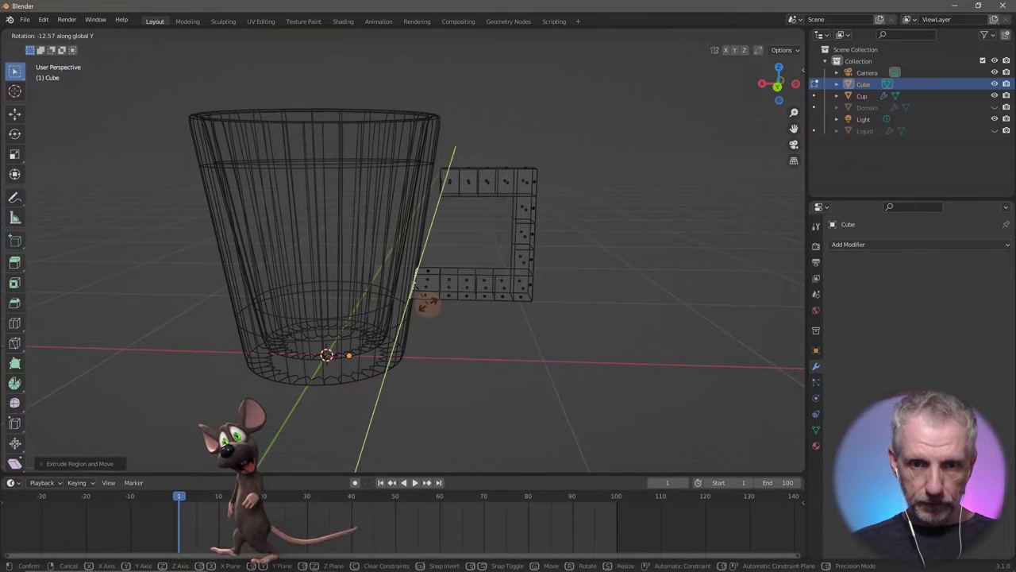
{"action": "left_click", "coordinate": [430, 267]}
Rotate the end face of the handle's upper arm about -16° around the global Y axis to match the cup's slope.
{"action": "scroll", "coordinate": [445, 266], "scroll_direction": "up", "scroll_amount": 2}
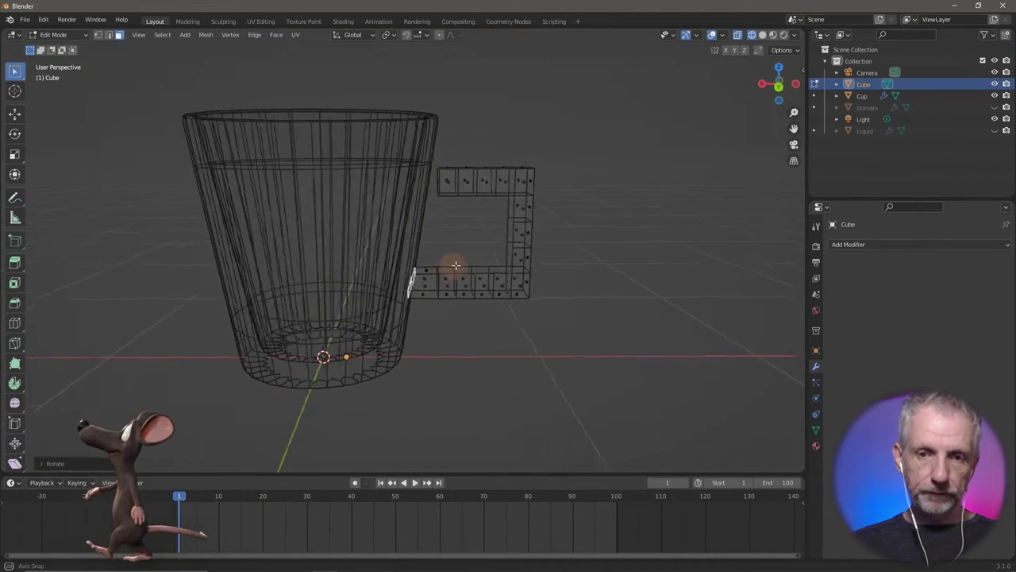
{"action": "middle_click_drag", "start_coordinate": [454, 265], "coordinate": [463, 245]}
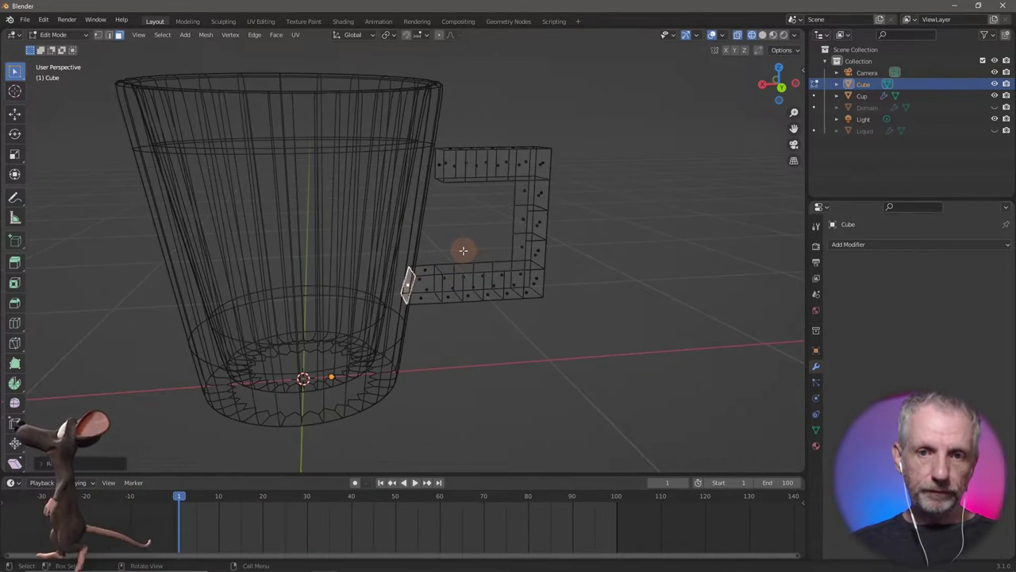
{"action": "left_click", "coordinate": [439, 167]}
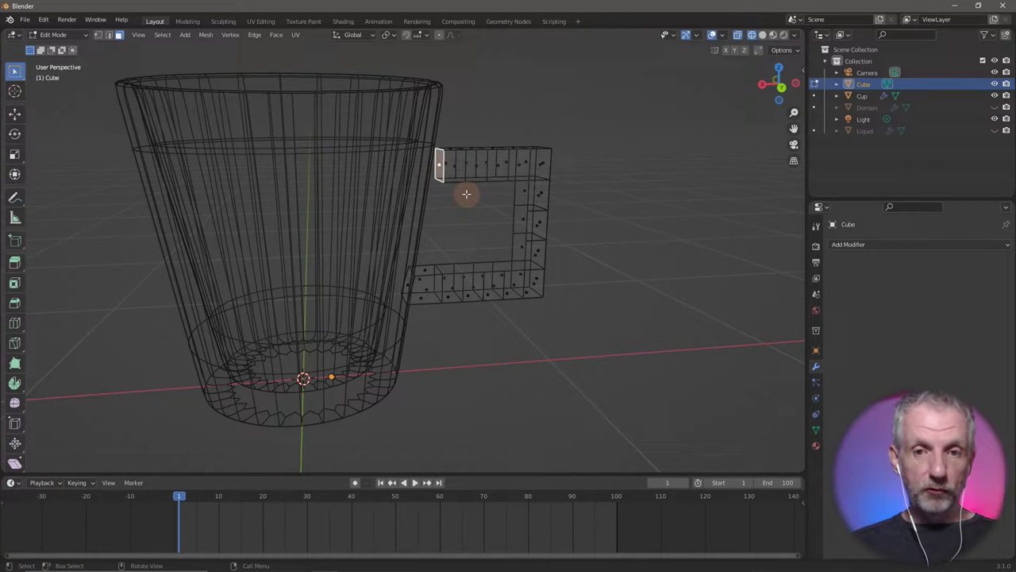
{"action": "key", "text": "r"}
{"action": "key", "text": "y"}
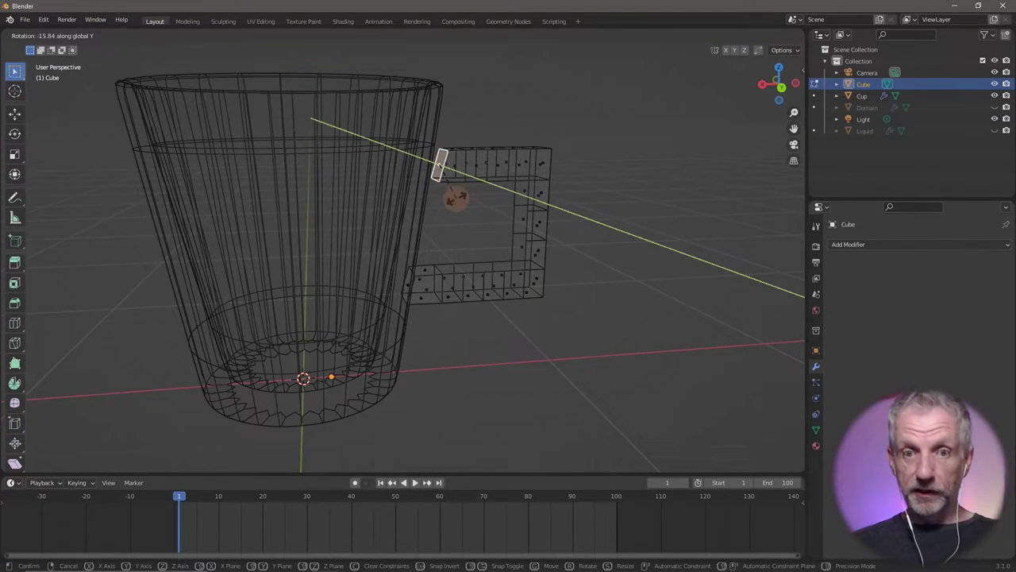
{"action": "left_click", "coordinate": [458, 200]}
{"action": "mouse_move", "coordinate": [460, 199]}
{"action": "middle_mouse_down"}
{"action": "mouse_move", "coordinate": [443, 201]}
{"action": "mouse_move", "coordinate": [456, 203]}
{"action": "middle_mouse_up"}
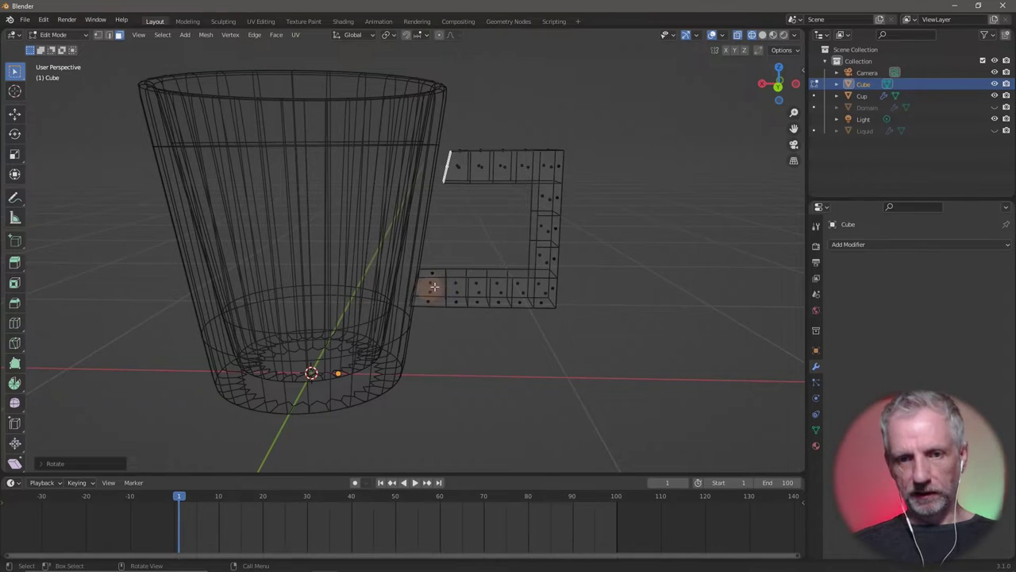
Move the end face of the handle's lower arm about -0.05 m along the global X axis.
{"action": "middle_click_drag", "start_coordinate": [433, 287], "coordinate": [413, 286]}
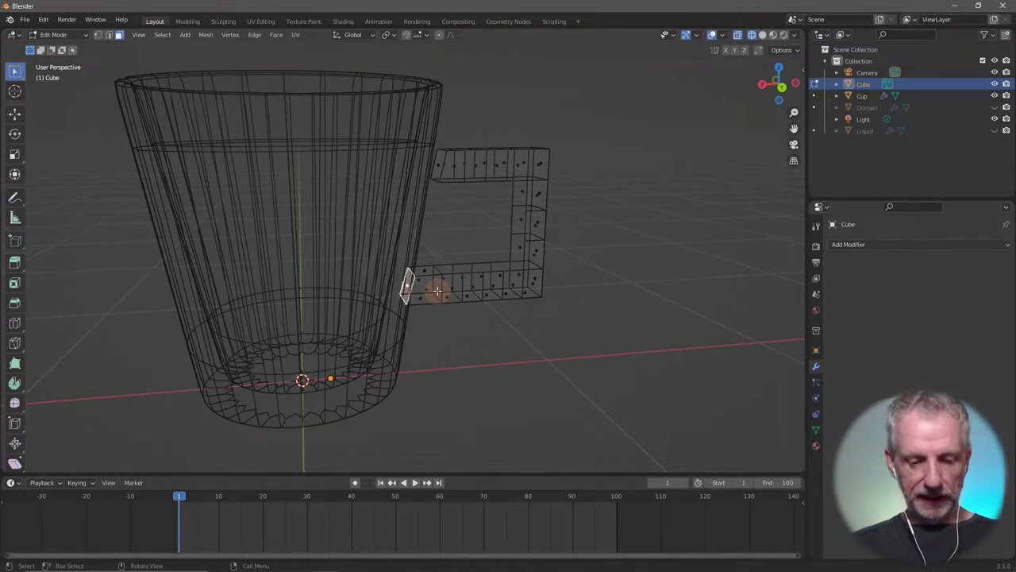
{"action": "key", "text": "g"}
{"action": "key", "text": "x"}
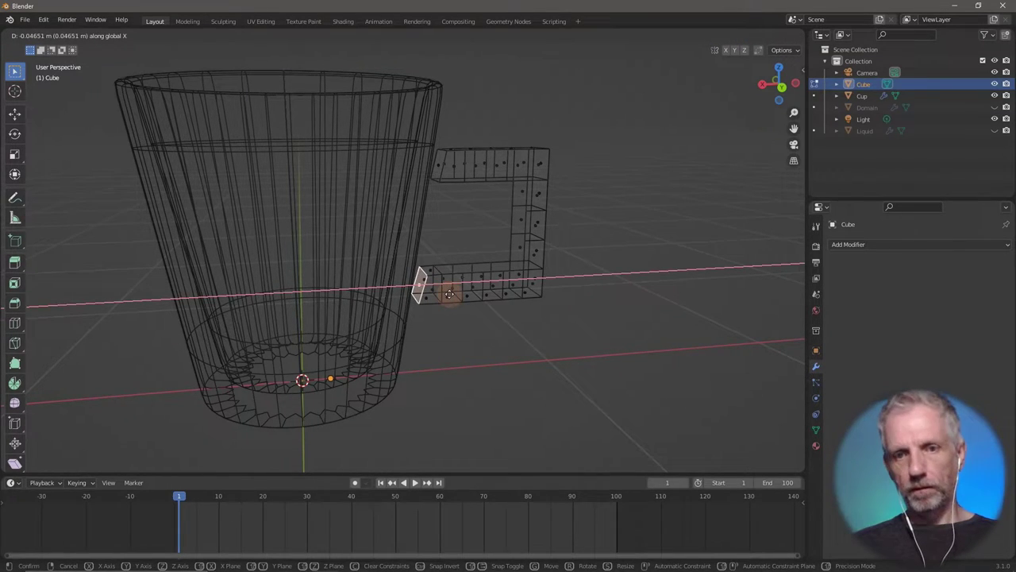
{"action": "left_click", "coordinate": [450, 294]}
Add two unslid loop cuts running vertically through the handle's upright section.
{"action": "mouse_move", "coordinate": [449, 292]}
{"action": "middle_mouse_down"}
{"action": "mouse_move", "coordinate": [432, 290]}
{"action": "mouse_move", "coordinate": [477, 301]}
{"action": "mouse_move", "coordinate": [404, 294]}
{"action": "mouse_move", "coordinate": [348, 311]}
{"action": "mouse_move", "coordinate": [447, 288]}
{"action": "middle_mouse_up"}
{"action": "key", "text": "ctrl+r"}
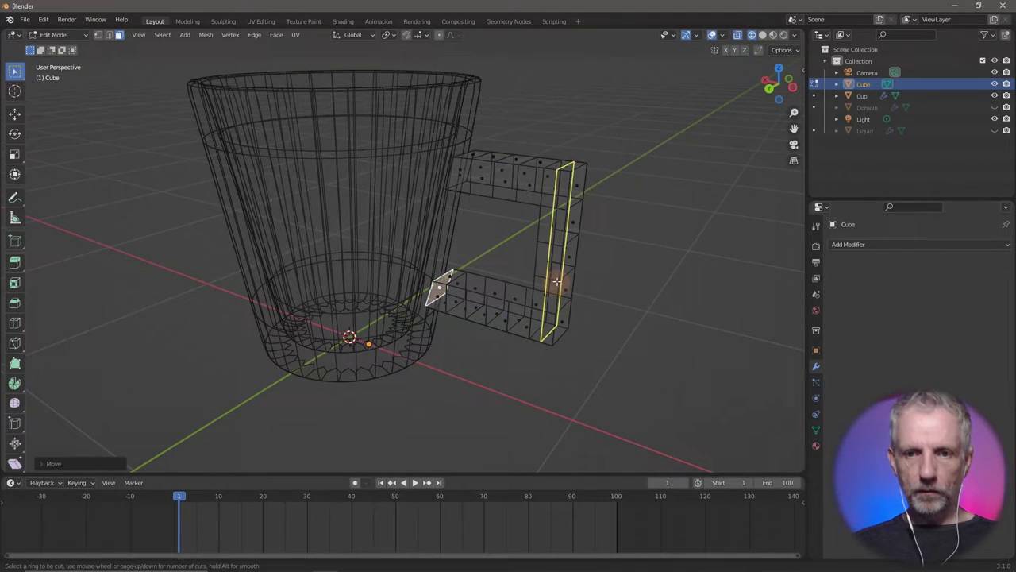
{"action": "scroll", "coordinate": [557, 281], "scroll_direction": "up", "scroll_amount": 1}
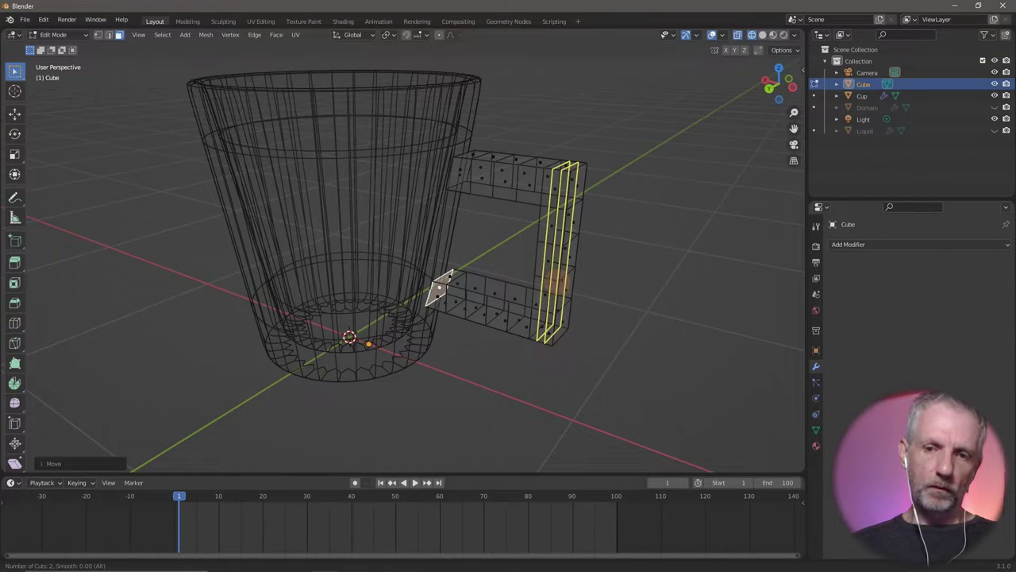
{"action": "left_click", "coordinate": [558, 281]}
{"action": "left_click", "coordinate": [557, 281]}
{"action": "middle_click_drag", "start_coordinate": [558, 282], "coordinate": [565, 272]}
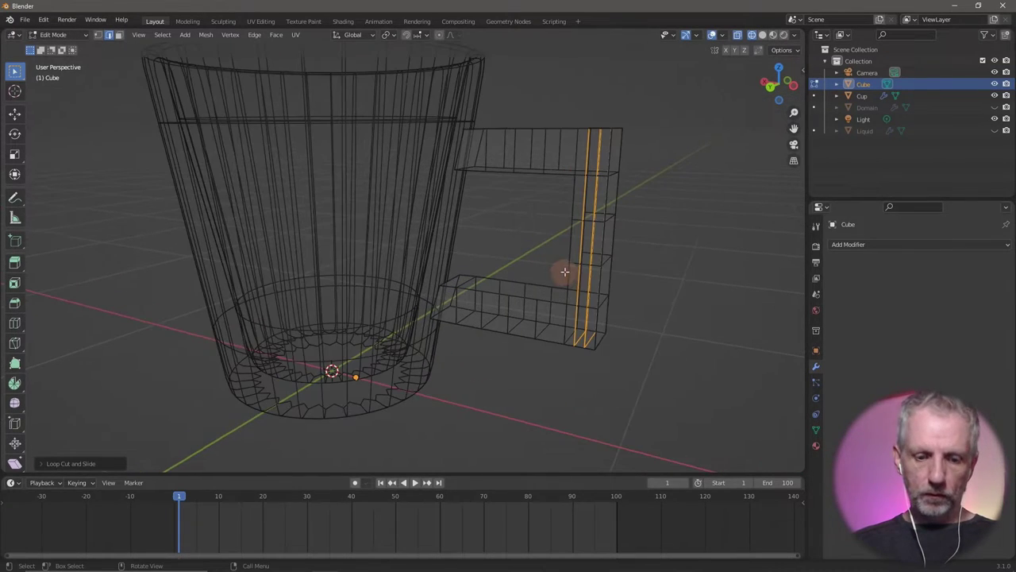
Add two lengthwise loop cuts through the lower arm and two more around the handle's outer perimeter.
{"action": "key", "text": "ctrl+r"}
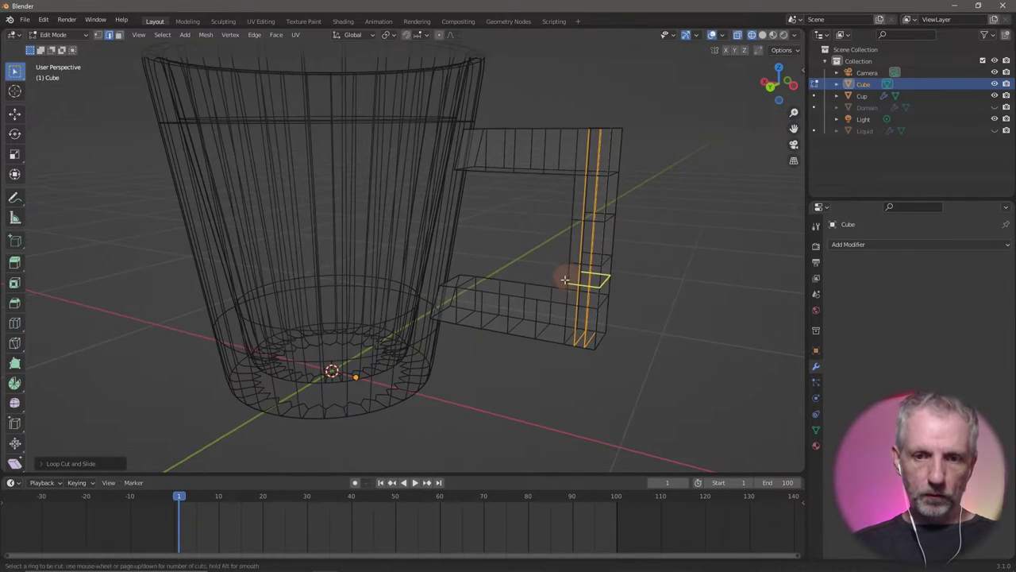
{"action": "left_click", "coordinate": [538, 310]}
{"action": "left_click", "coordinate": [538, 311]}
{"action": "middle_click_drag", "start_coordinate": [538, 314], "coordinate": [532, 301]}
{"action": "key", "text": "ctrl+r"}
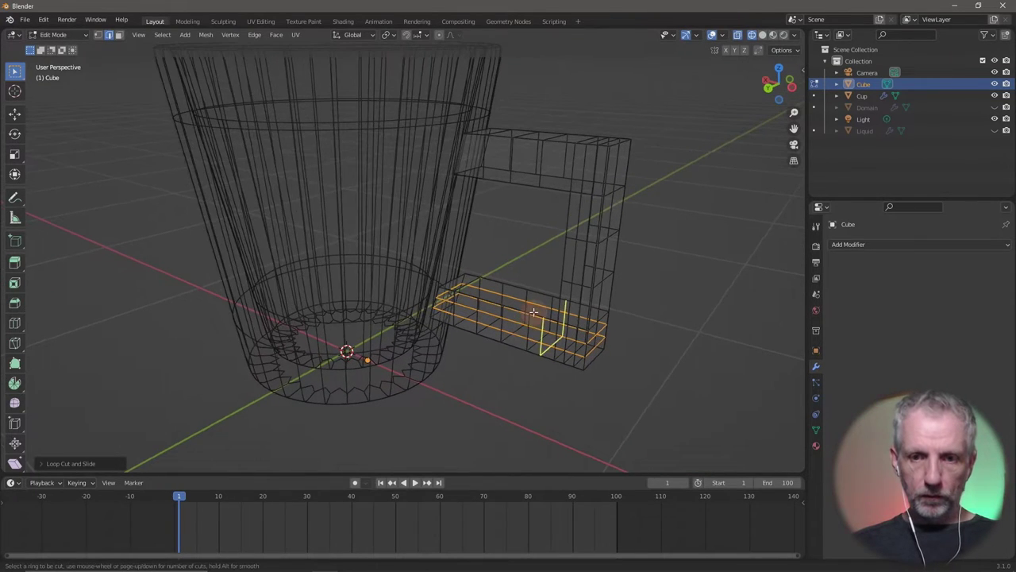
{"action": "scroll", "coordinate": [581, 358], "scroll_direction": "up", "scroll_amount": 1}
{"action": "left_click", "coordinate": [581, 358]}
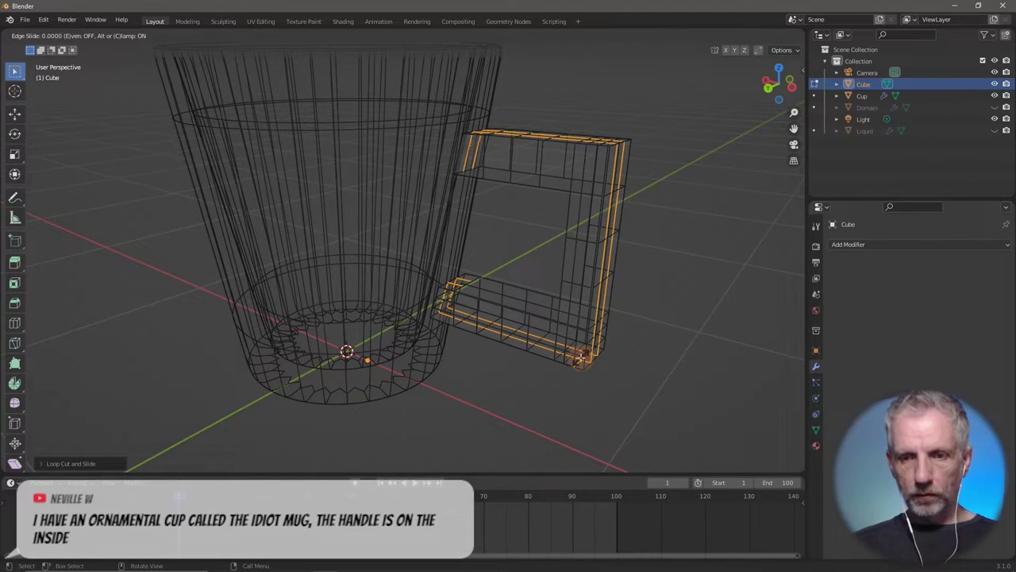
Add two lengthwise loop cuts through the handle's upper arm, keeping them centred.
{"action": "mouse_move", "coordinate": [620, 313]}
{"action": "middle_mouse_down"}
{"action": "mouse_move", "coordinate": [585, 336]}
{"action": "mouse_move", "coordinate": [631, 325]}
{"action": "mouse_move", "coordinate": [630, 315]}
{"action": "middle_mouse_up"}
{"action": "key", "text": "ctrl+r"}
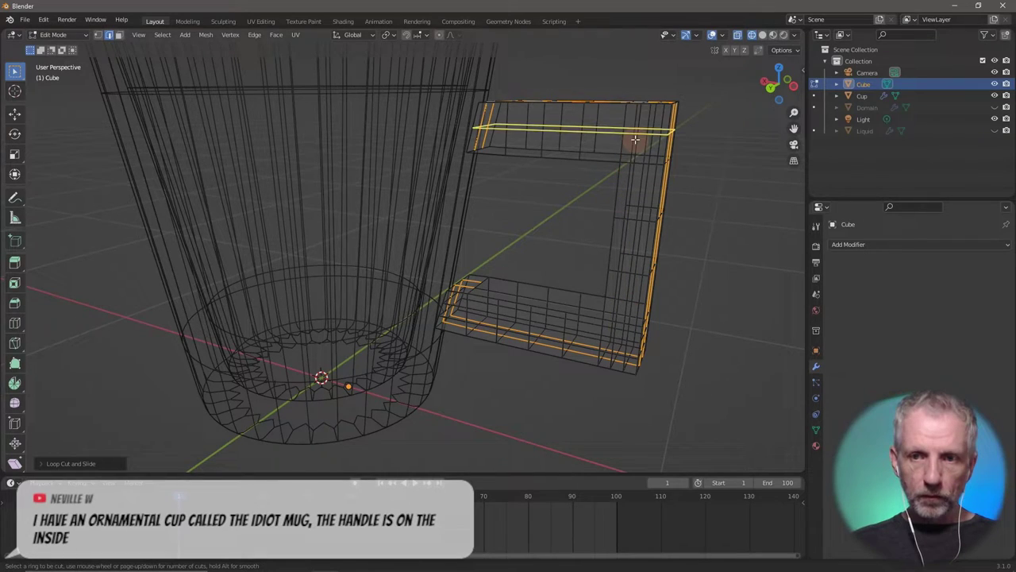
{"action": "left_click", "coordinate": [635, 137]}
{"action": "right_click", "coordinate": [635, 140]}
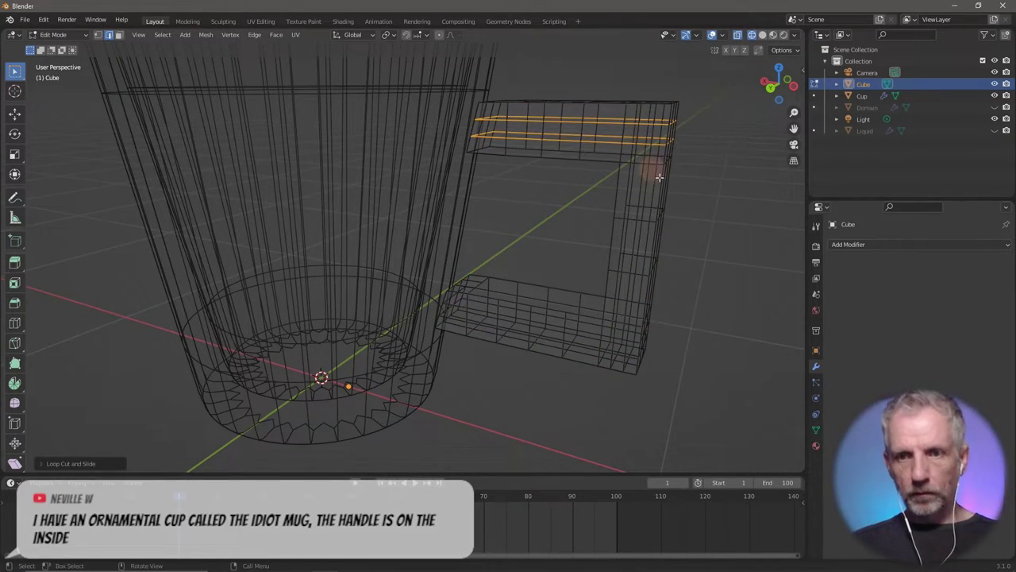
{"action": "middle_click_drag", "start_coordinate": [635, 140], "coordinate": [667, 173]}
Return to Object Mode and display the cup and handle in solid shading.
{"action": "key", "text": "Tab"}
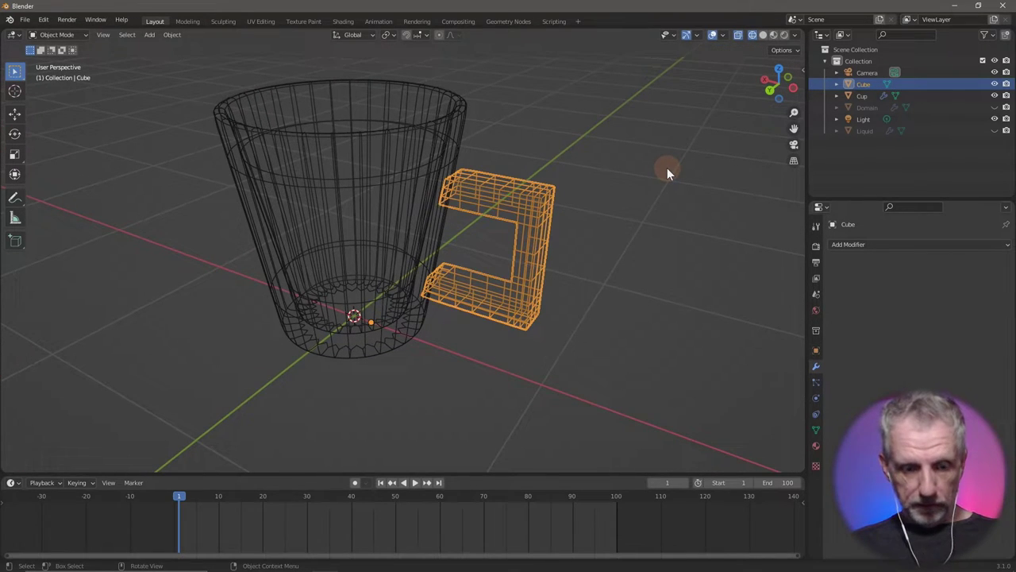
{"action": "key", "text": "Tab"}
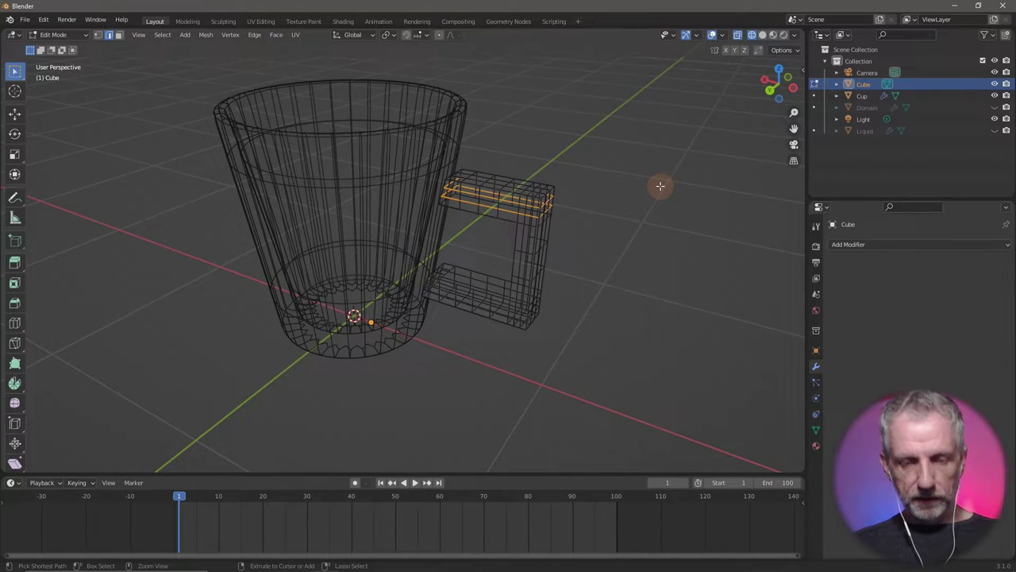
{"action": "key", "text": "Tab"}
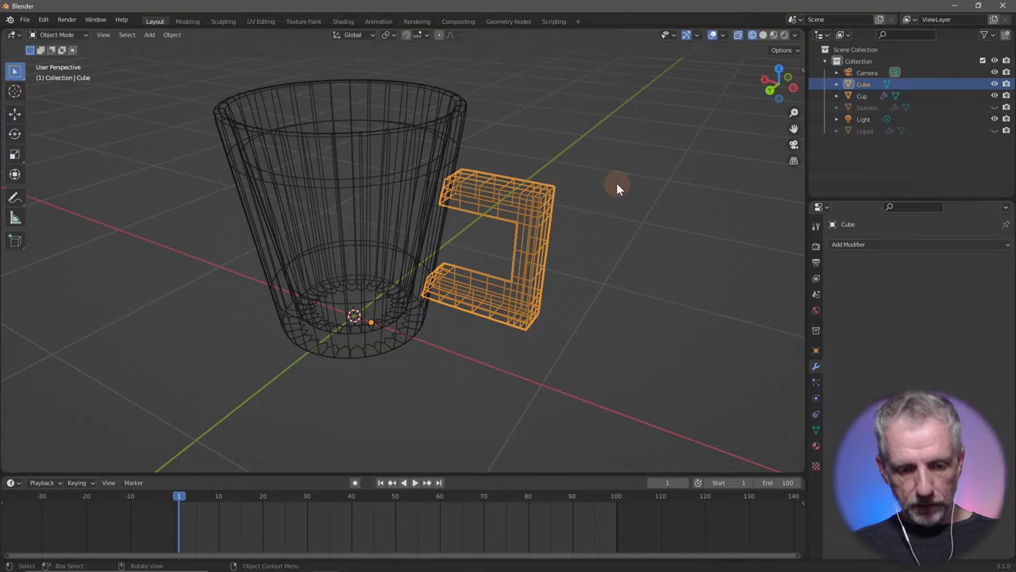
{"action": "key", "text": "shift+z"}
{"action": "mouse_move", "coordinate": [615, 188]}
{"action": "middle_mouse_down"}
{"action": "mouse_move", "coordinate": [598, 189]}
{"action": "mouse_move", "coordinate": [675, 206]}
{"action": "middle_mouse_up"}
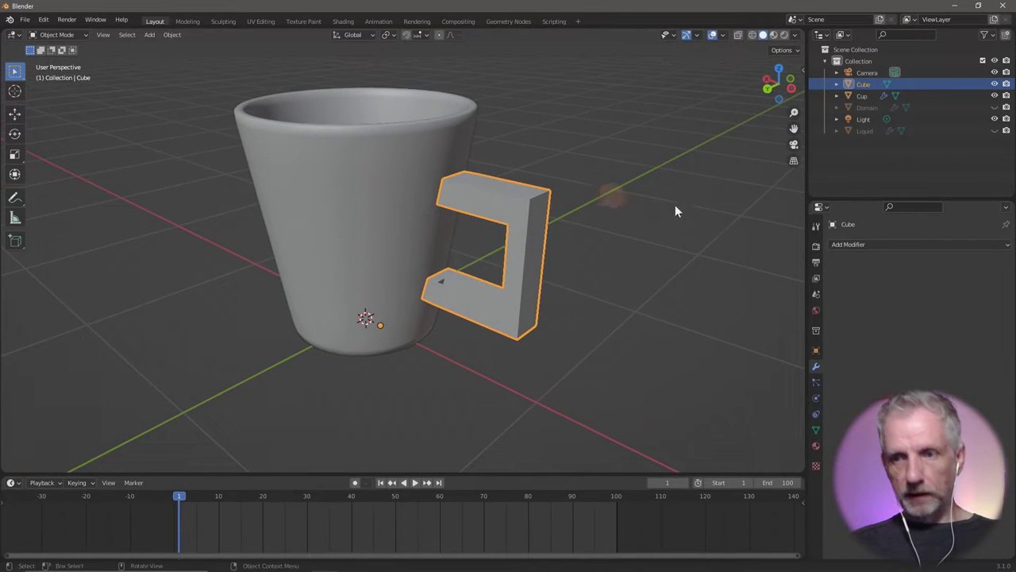
Try a Subdivision Surface modifier on the handle, inspect the smoothed shape and remove the modifier.
{"action": "left_click", "coordinate": [923, 248]}
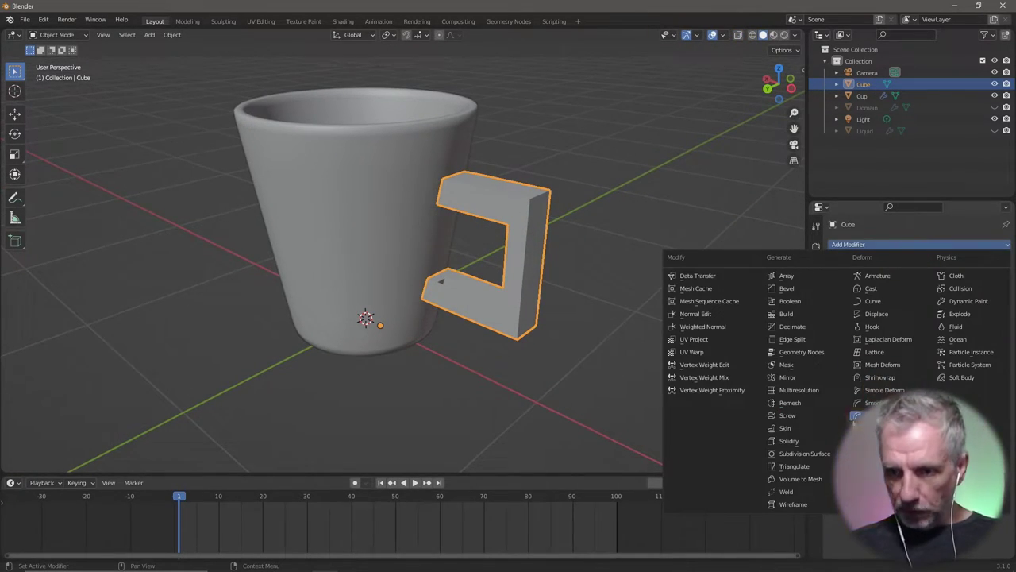
{"action": "left_click", "coordinate": [807, 456]}
{"action": "mouse_move", "coordinate": [641, 371]}
{"action": "middle_mouse_down"}
{"action": "mouse_move", "coordinate": [692, 374]}
{"action": "mouse_move", "coordinate": [711, 388]}
{"action": "mouse_move", "coordinate": [700, 380]}
{"action": "mouse_move", "coordinate": [704, 398]}
{"action": "mouse_move", "coordinate": [755, 361]}
{"action": "mouse_move", "coordinate": [694, 356]}
{"action": "mouse_move", "coordinate": [647, 379]}
{"action": "middle_mouse_up"}
{"action": "scroll", "coordinate": [675, 357], "scroll_direction": "up", "scroll_amount": 3}
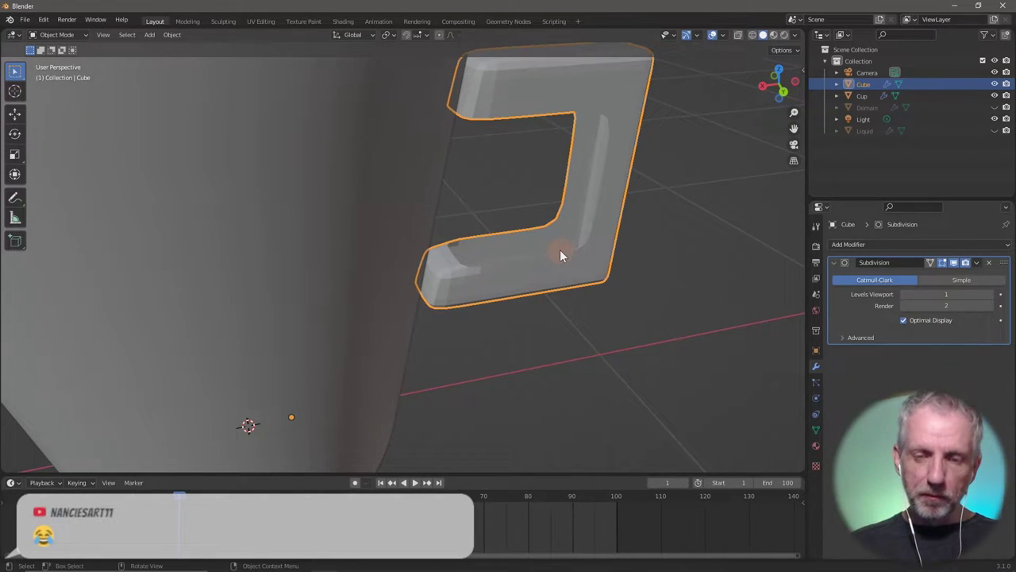
{"action": "middle_click_drag", "start_coordinate": [540, 255], "coordinate": [505, 287]}
{"action": "key", "text": "Tab"}
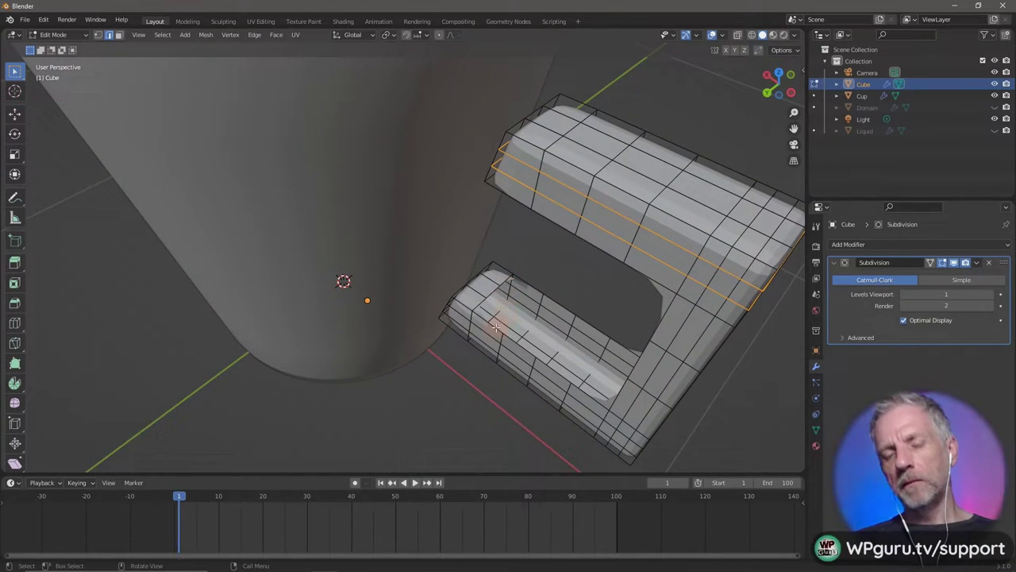
{"action": "left_click", "coordinate": [989, 262]}
Try to fill the edge loop around the handle's whole inner side with a single face, then undo the fill.
{"action": "middle_click_drag", "start_coordinate": [673, 300], "coordinate": [684, 281]}
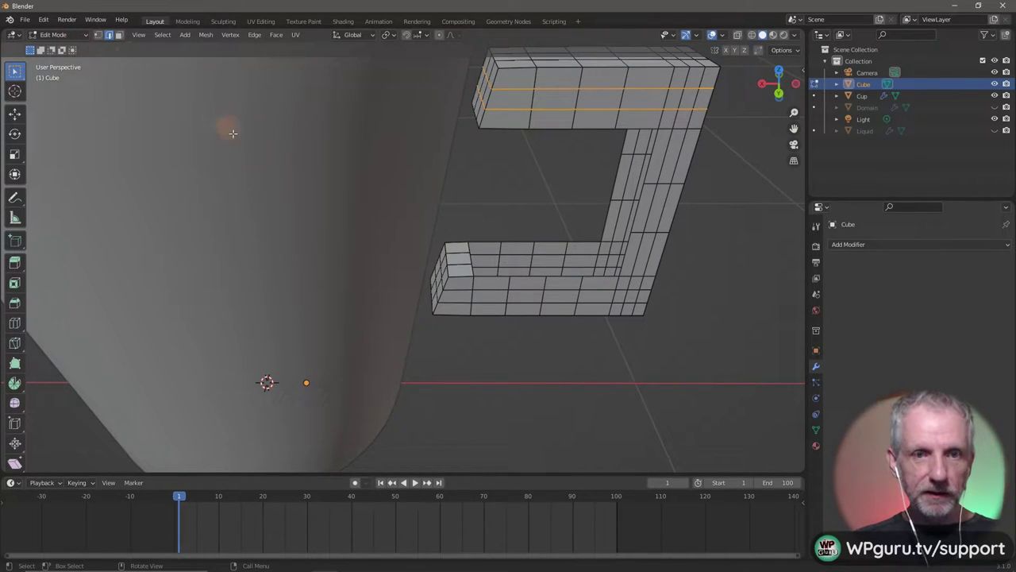
{"action": "left_click", "coordinate": [499, 240], "text": "alt"}
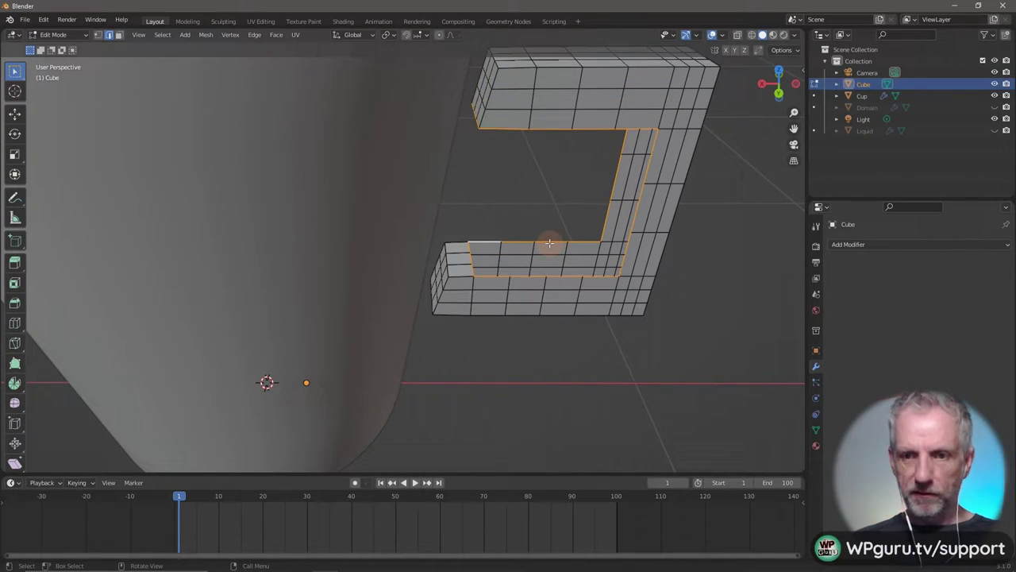
{"action": "key", "text": "f"}
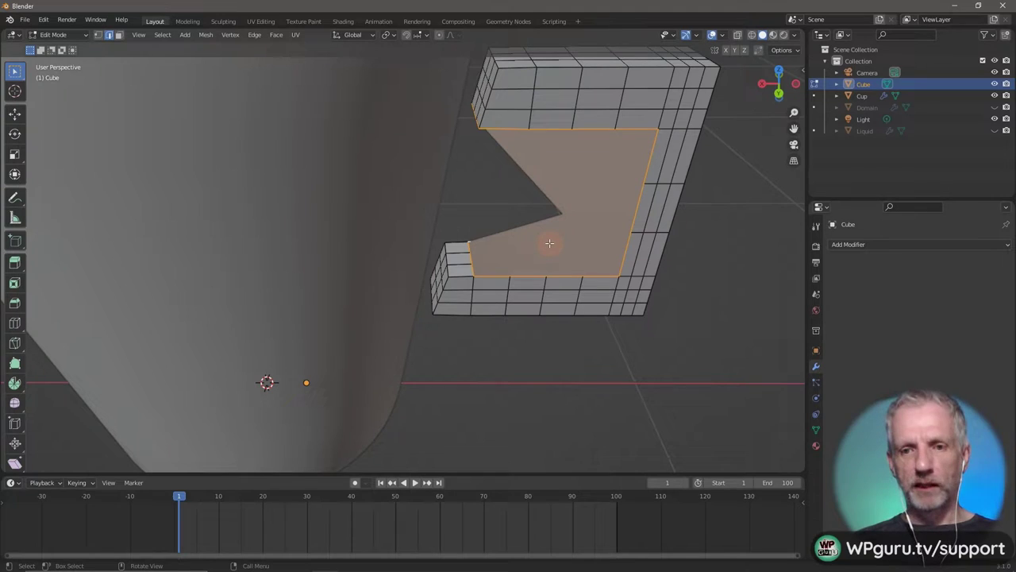
{"action": "key", "text": "ctrl+z"}
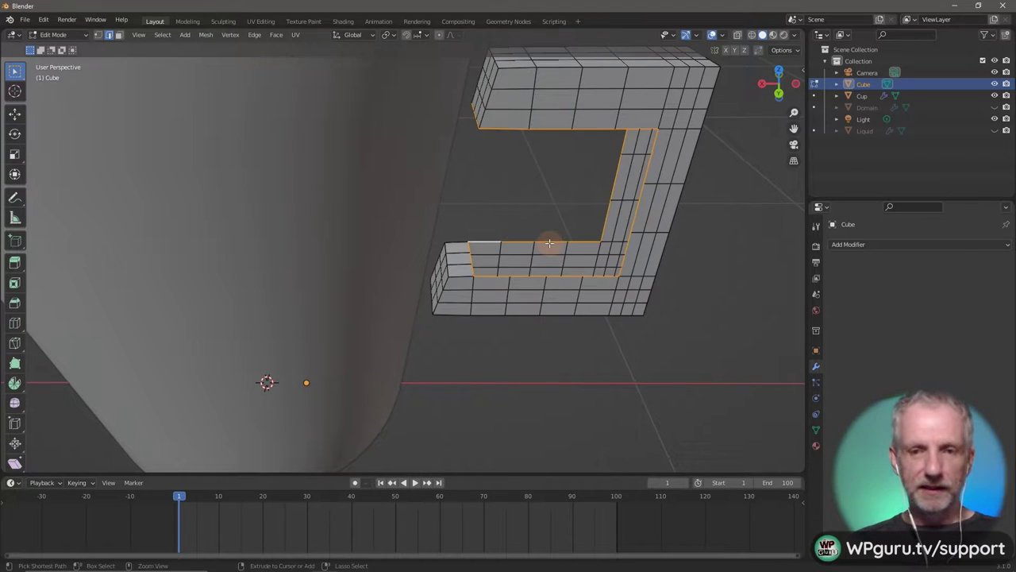
Select the edges bordering the lower arm's upper side and the upper arm's underside, filling each side with a single face.
{"action": "left_click", "coordinate": [591, 238]}
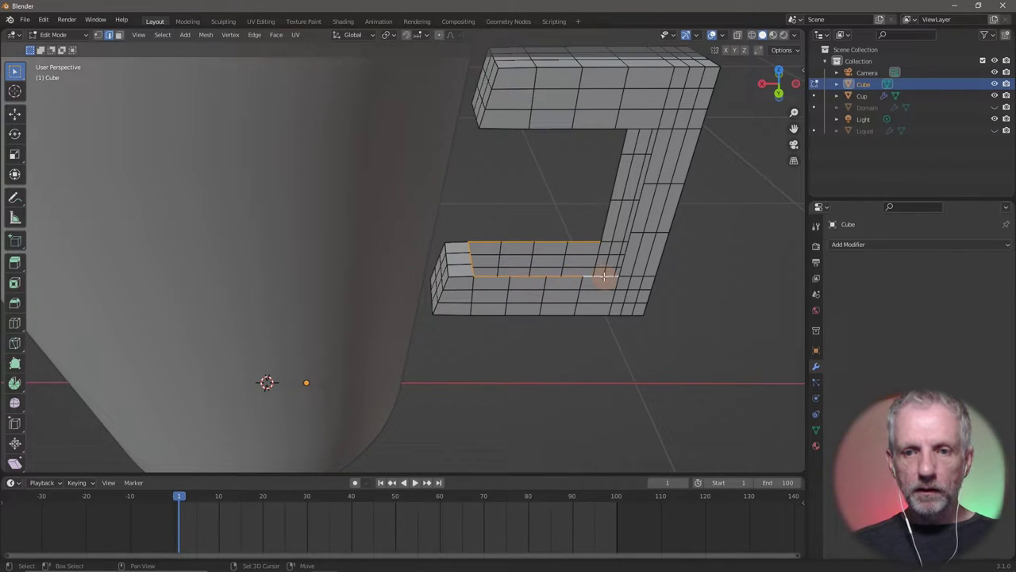
{"action": "key", "text": "f"}
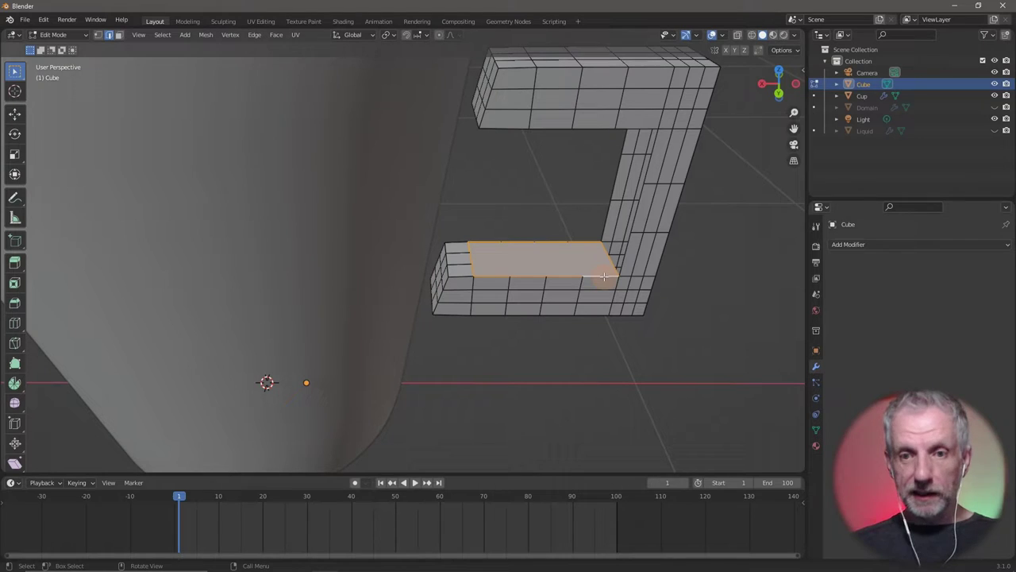
{"action": "middle_click_drag", "start_coordinate": [591, 227], "coordinate": [577, 147]}
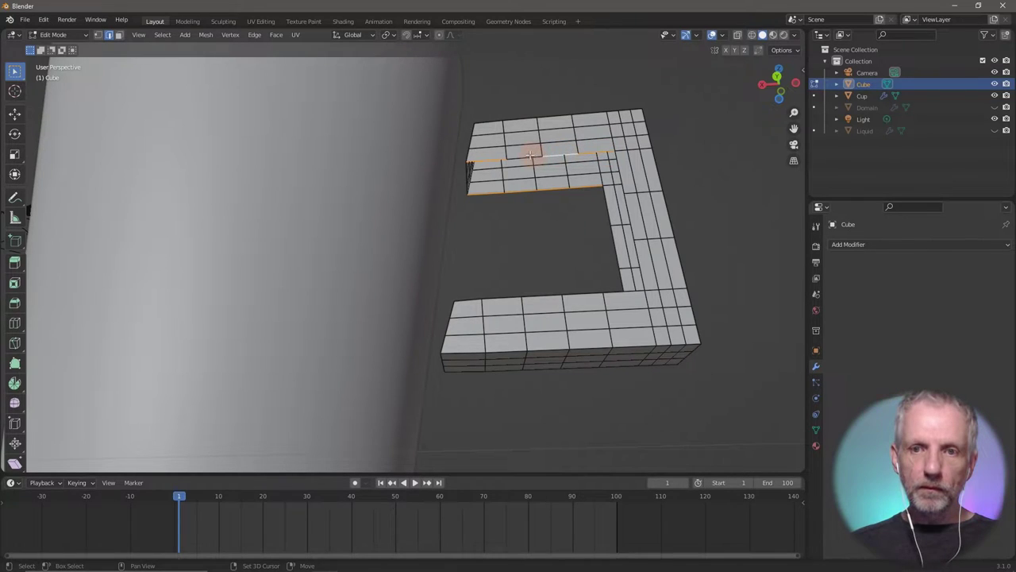
{"action": "middle_click_drag", "start_coordinate": [474, 167], "coordinate": [440, 173]}
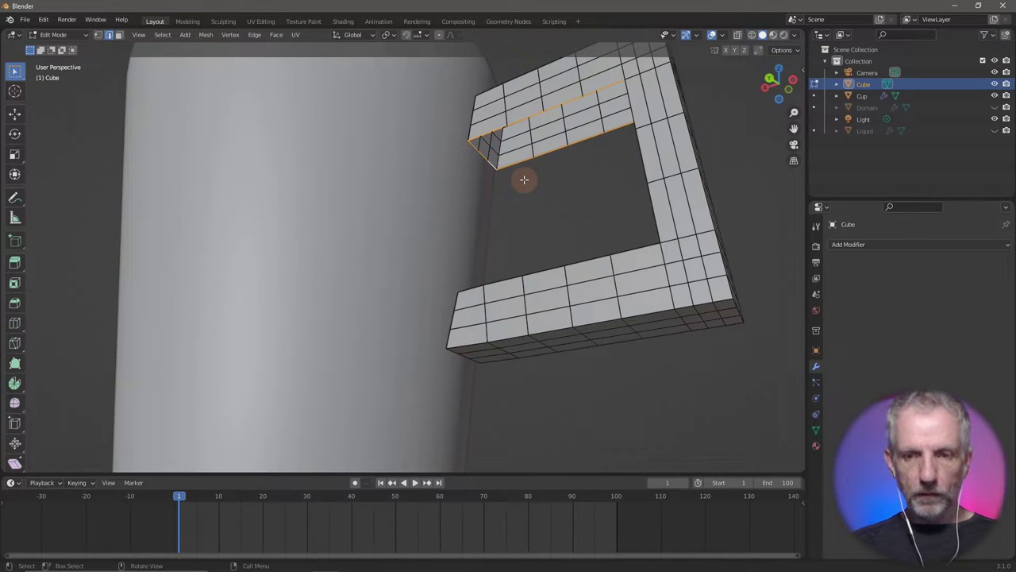
{"action": "middle_click_drag", "start_coordinate": [524, 179], "coordinate": [630, 255]}
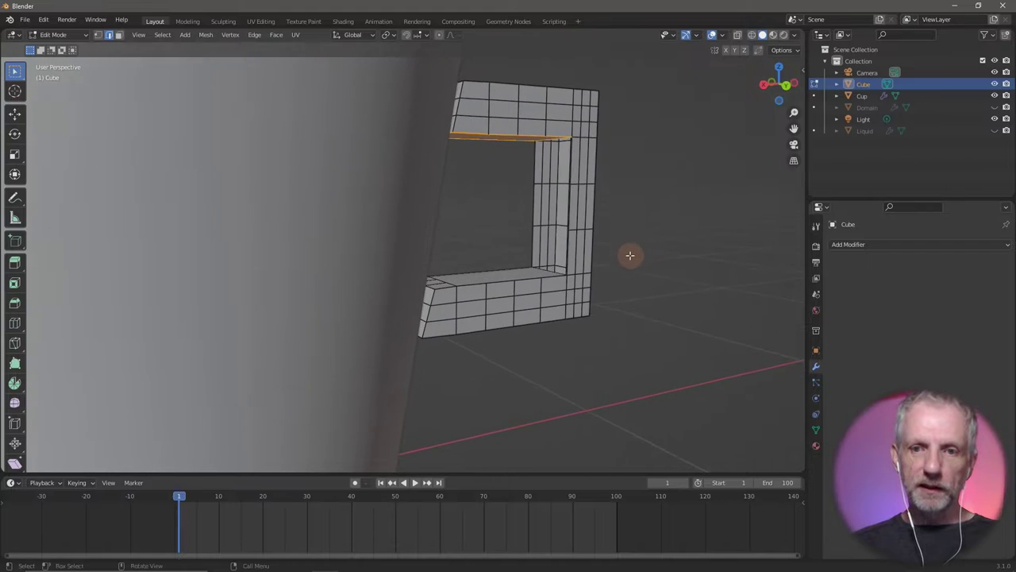
Select the border edges on the inner side of the handle's upright section and fill them with a face.
{"action": "left_click", "coordinate": [535, 209], "text": "alt"}
{"action": "left_click", "coordinate": [535, 209], "text": "alt+shift"}
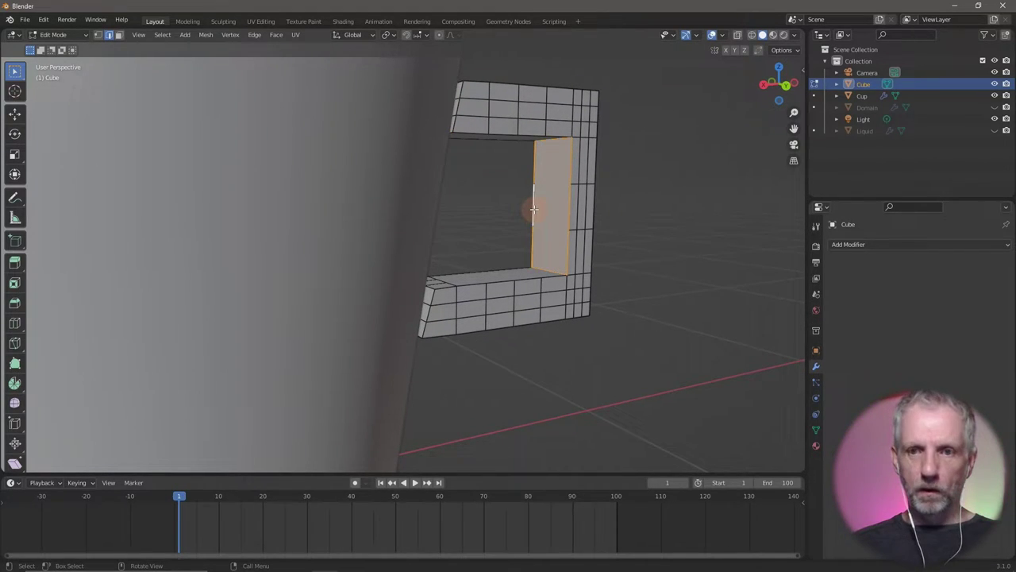
{"action": "middle_click_drag", "start_coordinate": [534, 209], "coordinate": [483, 249]}
Return to Object Mode and add a Subdivision Surface modifier to the handle.
{"action": "key", "text": "Tab"}
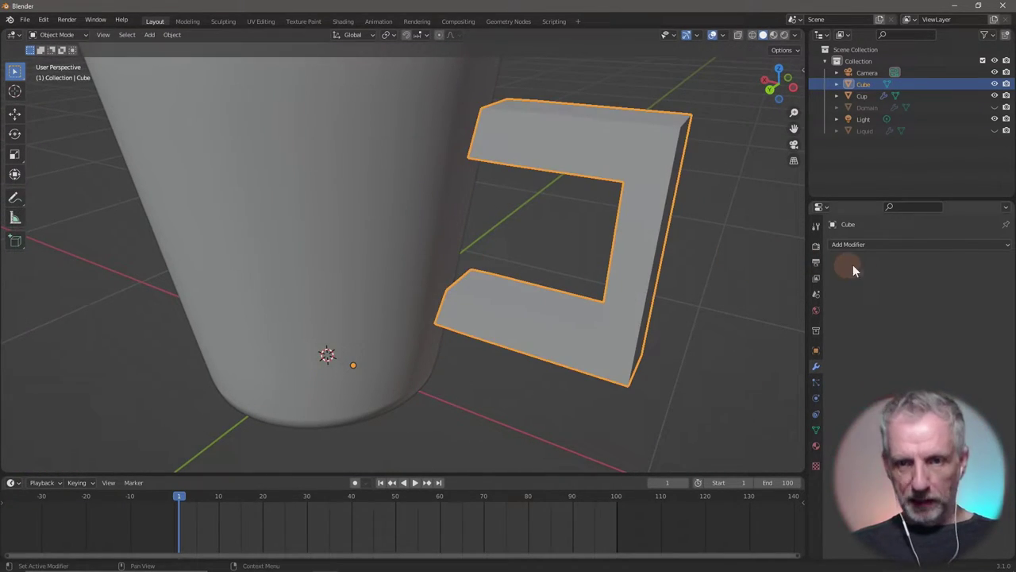
{"action": "left_click", "coordinate": [921, 244]}
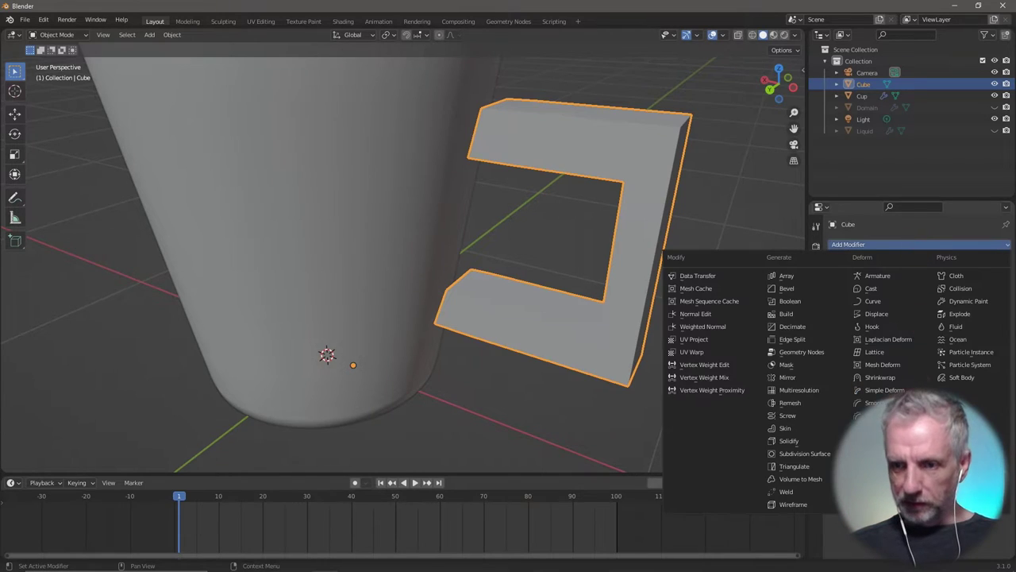
{"action": "left_click", "coordinate": [825, 451]}
{"action": "mouse_move", "coordinate": [642, 389]}
{"action": "middle_mouse_down"}
{"action": "mouse_move", "coordinate": [694, 386]}
{"action": "mouse_move", "coordinate": [642, 377]}
{"action": "middle_mouse_up"}
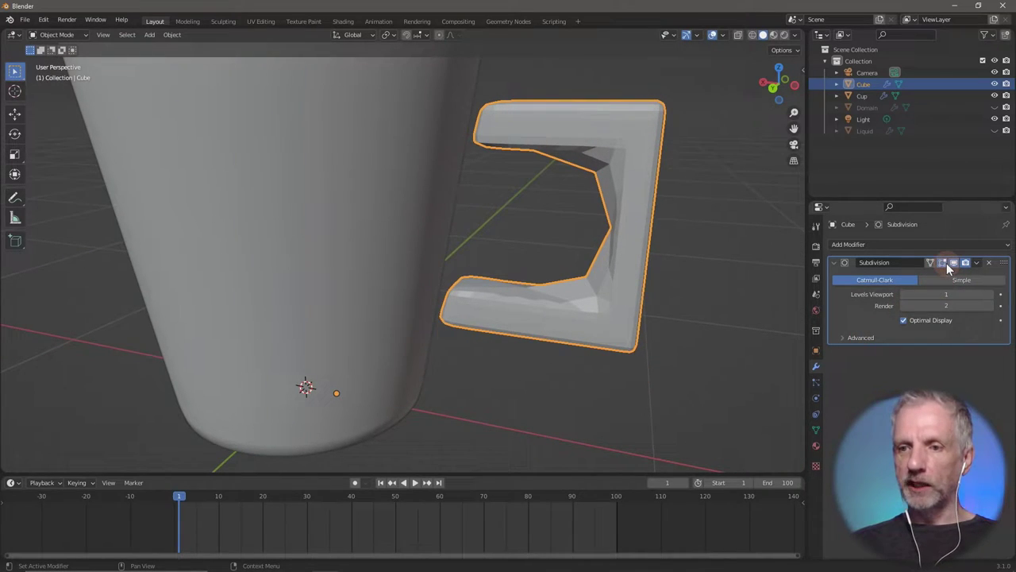
In Edit Mode, examine the smoothed handle's inner corners from several angles and try a loop cut across the lower arm.
{"action": "key", "text": "Tab"}
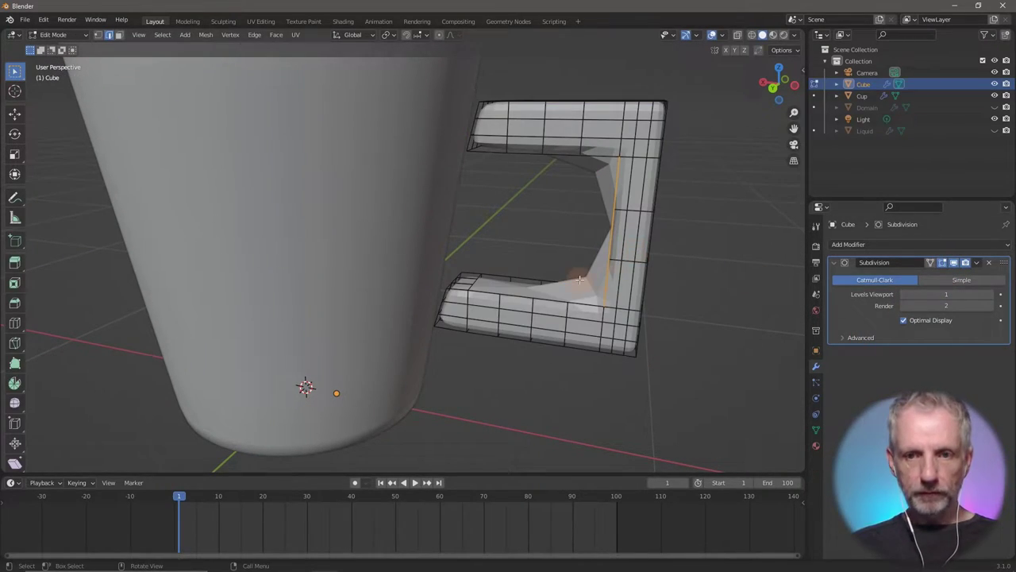
{"action": "middle_click_drag", "start_coordinate": [634, 256], "coordinate": [632, 311]}
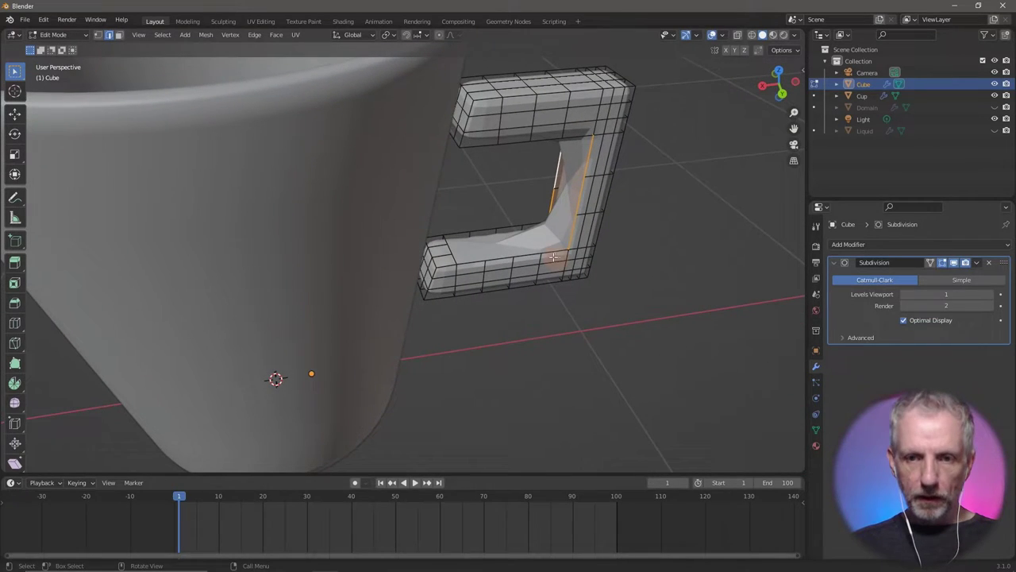
{"action": "key", "text": "ctrl+r"}
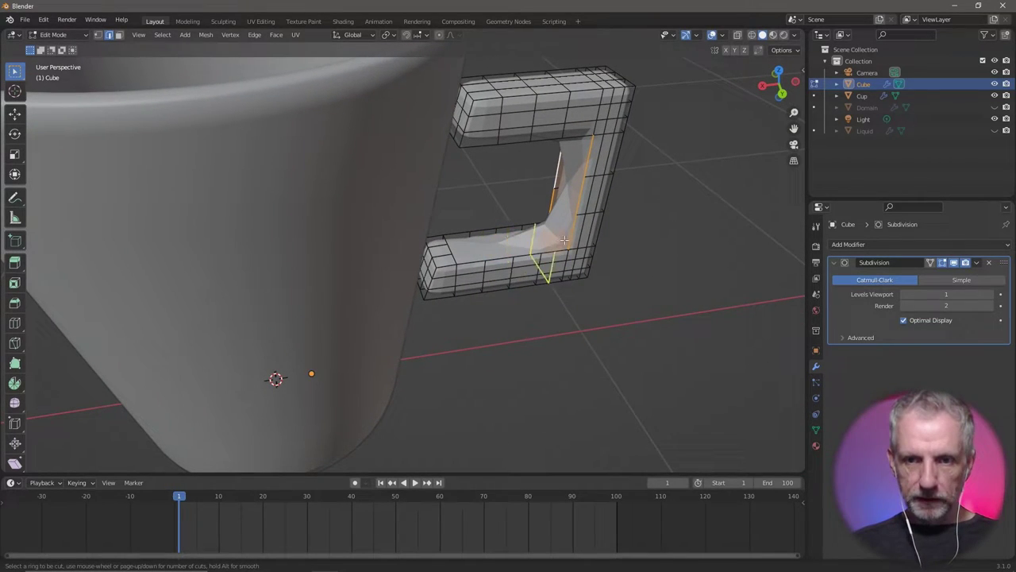
{"action": "key", "text": "Escape"}
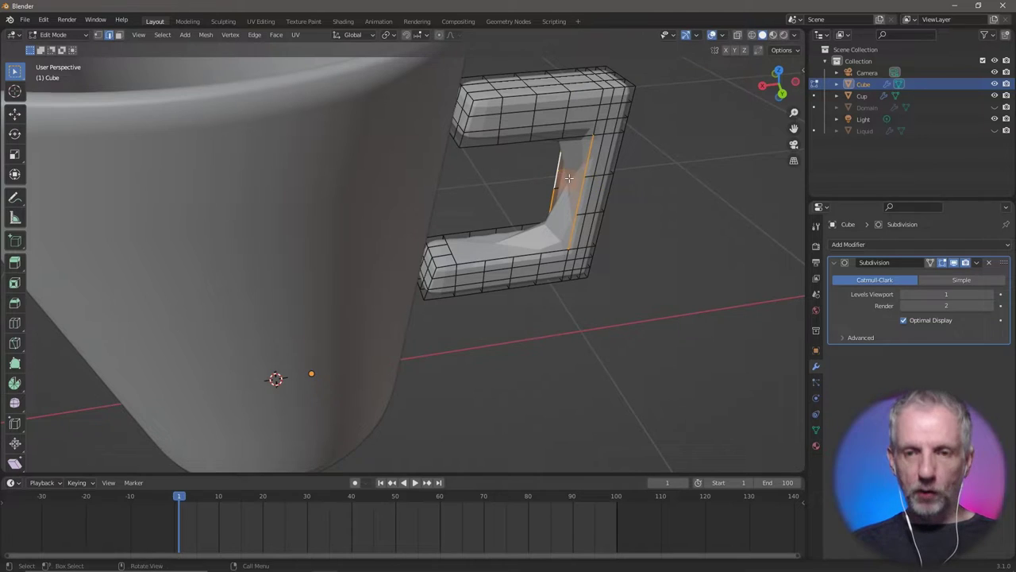
{"action": "middle_click_drag", "start_coordinate": [545, 211], "coordinate": [534, 216]}
{"action": "middle_click_drag", "start_coordinate": [469, 201], "coordinate": [501, 199]}
{"action": "scroll", "coordinate": [508, 188], "scroll_direction": "down", "scroll_amount": 4}
{"action": "scroll", "coordinate": [512, 196], "scroll_direction": "up", "scroll_amount": 2}
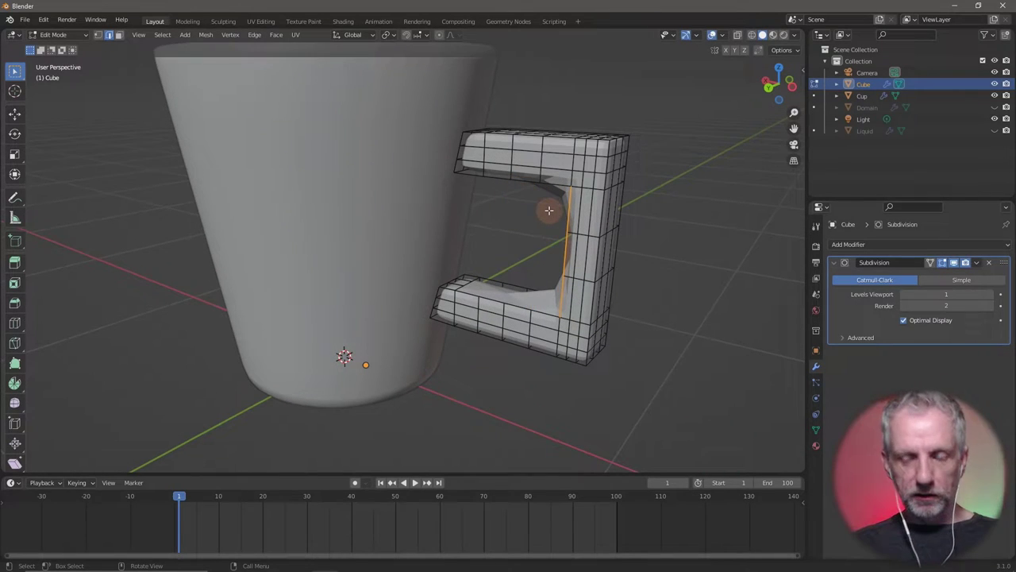
Return to Object Mode and apply Shade Smooth to the handle.
{"action": "key", "text": "Tab"}
{"action": "middle_click_drag", "start_coordinate": [551, 231], "coordinate": [558, 229]}
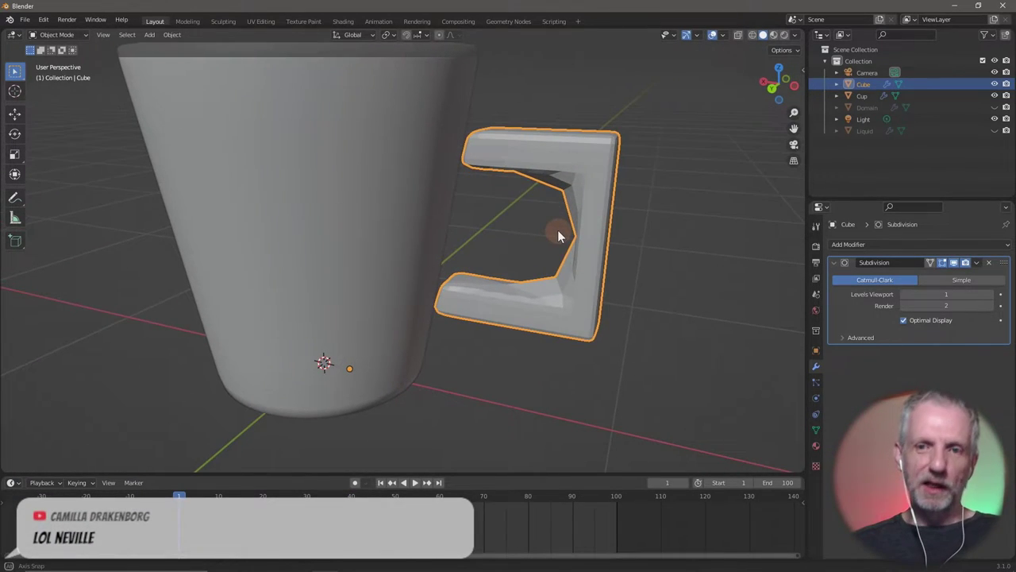
{"action": "left_click", "coordinate": [172, 34]}
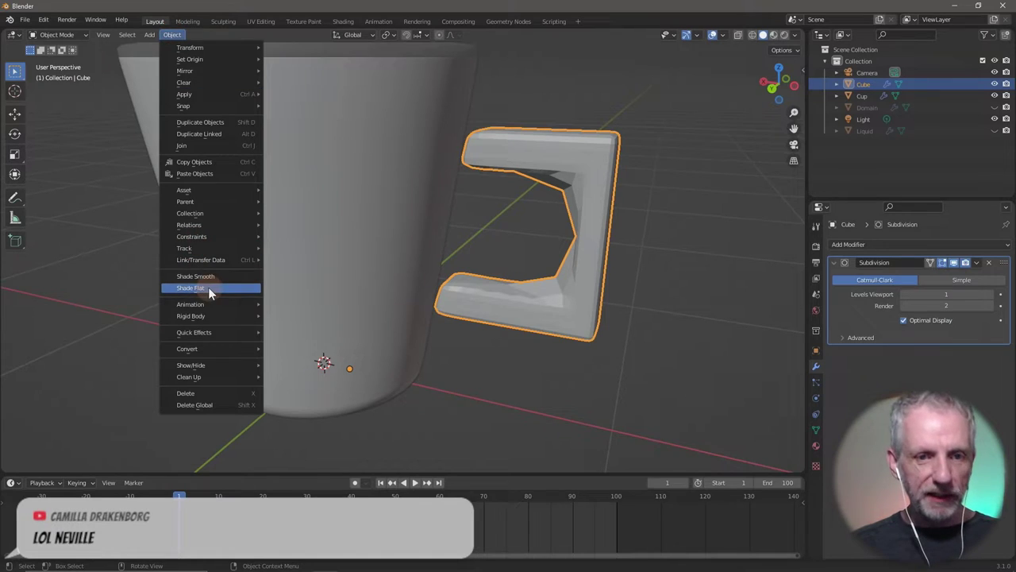
{"action": "left_click", "coordinate": [232, 275]}
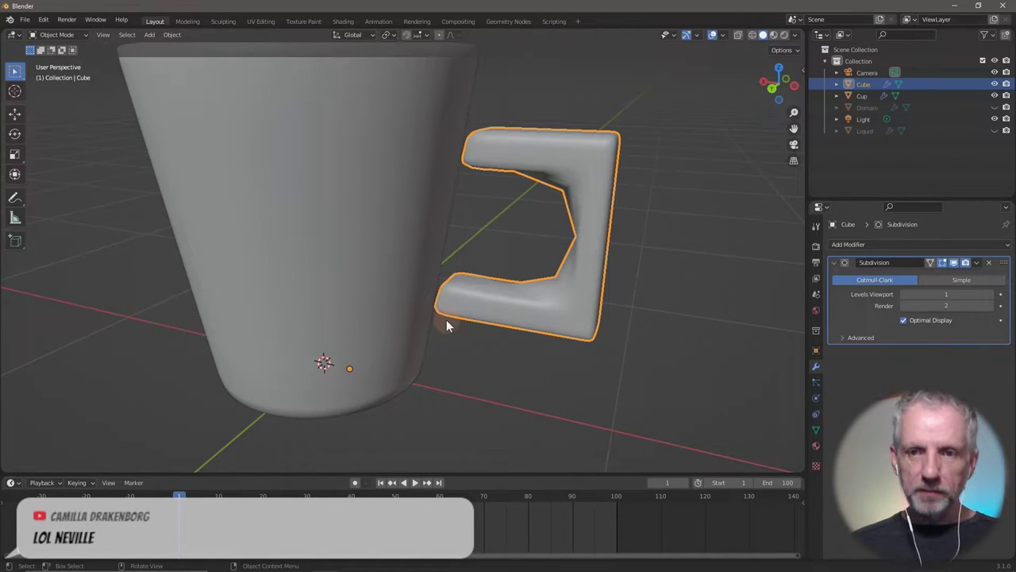
{"action": "middle_click_drag", "start_coordinate": [447, 319], "coordinate": [489, 311]}
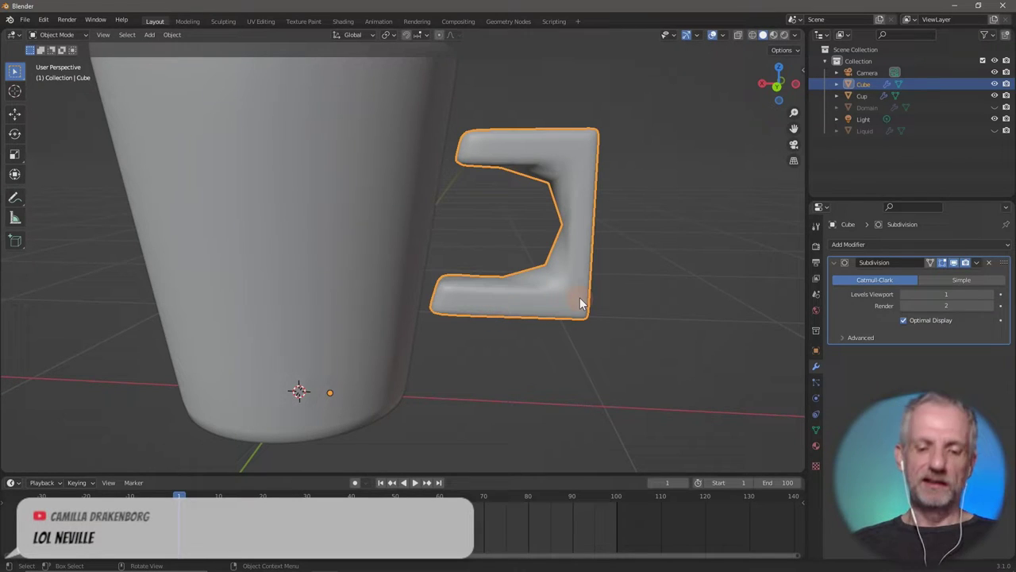
Move the handle along the X axis toward the cup until both arm ends sink into the cup wall.
{"action": "key", "text": "g"}
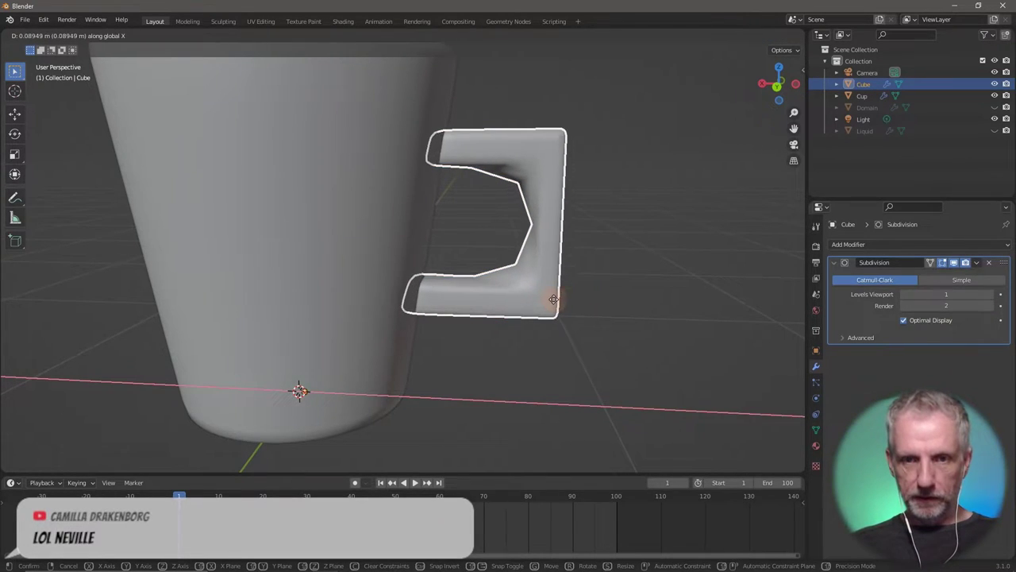
{"action": "left_click", "coordinate": [571, 296]}
{"action": "middle_click_drag", "start_coordinate": [571, 291], "coordinate": [493, 285]}
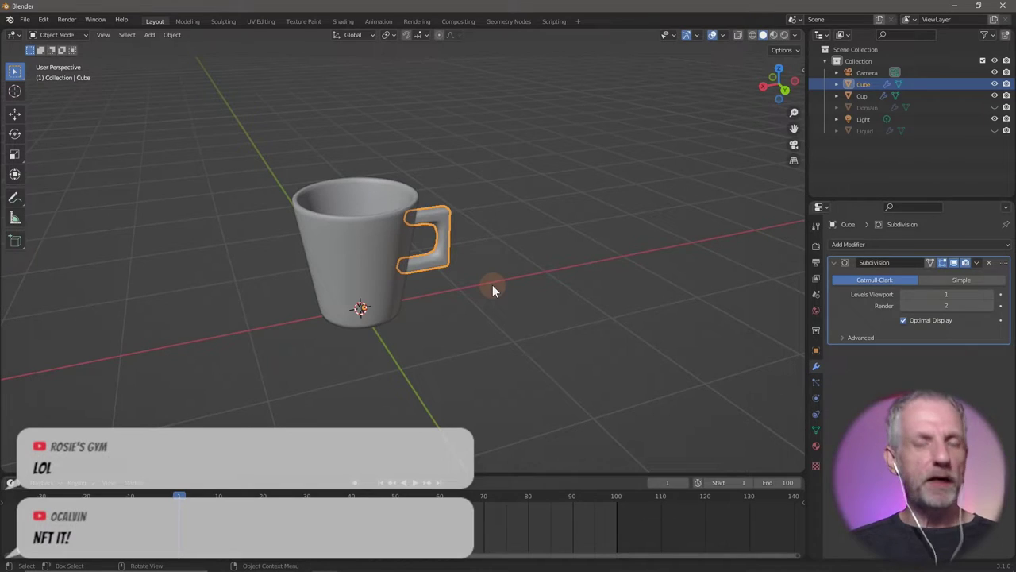
{"action": "scroll", "coordinate": [464, 272], "scroll_direction": "up", "scroll_amount": 1}
{"action": "mouse_move", "coordinate": [412, 262]}
{"action": "middle_mouse_down"}
{"action": "mouse_move", "coordinate": [436, 266]}
{"action": "mouse_move", "coordinate": [409, 258]}
{"action": "mouse_move", "coordinate": [420, 262]}
{"action": "middle_mouse_up"}
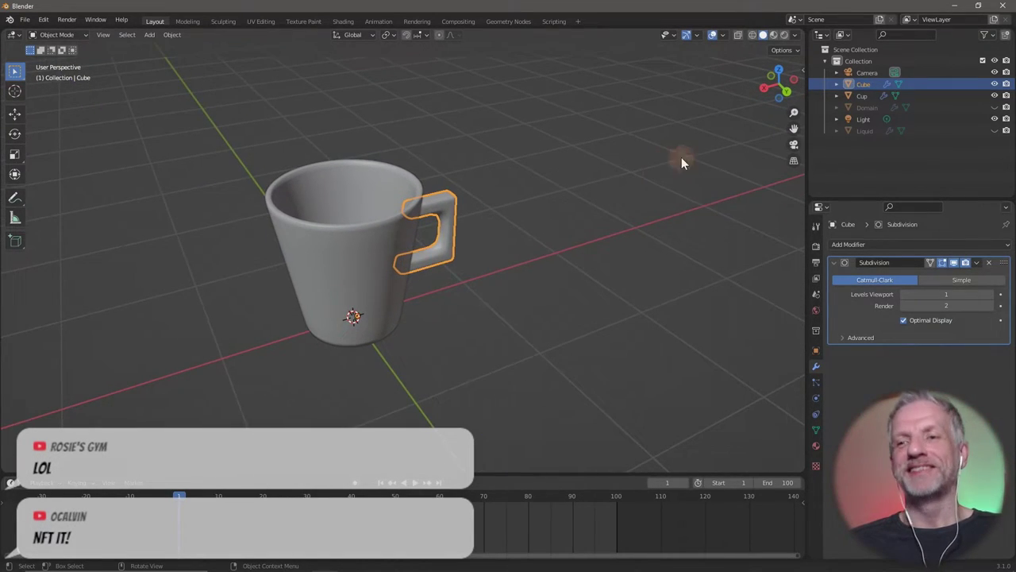
Rename the handle object to Handle and apply all of its transforms.
{"action": "key", "text": "F2"}
{"action": "type", "text": "Hand"}
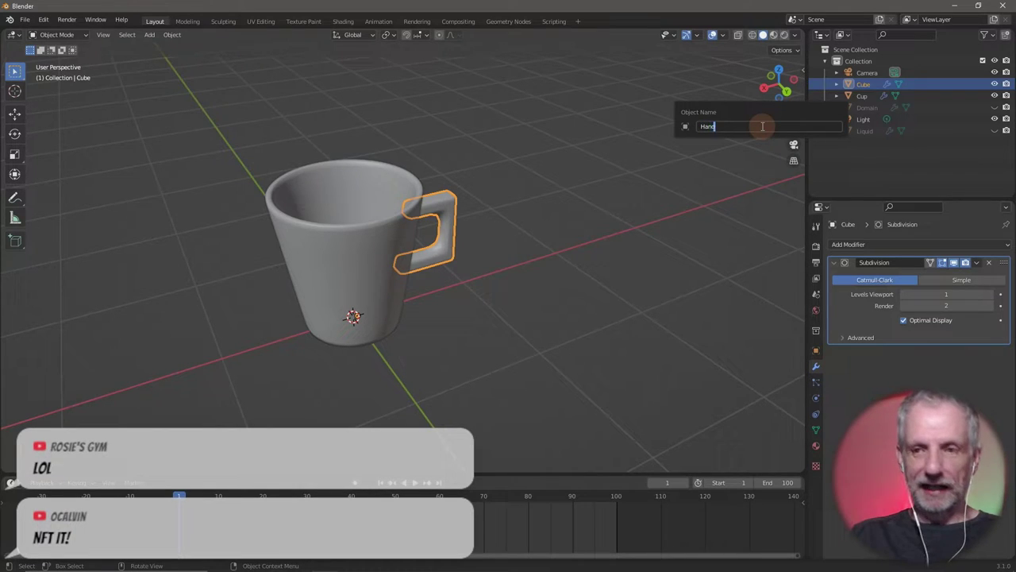
{"action": "type", "text": "le"}
{"action": "key", "text": "Return"}
{"action": "key", "text": "ctrl+a"}
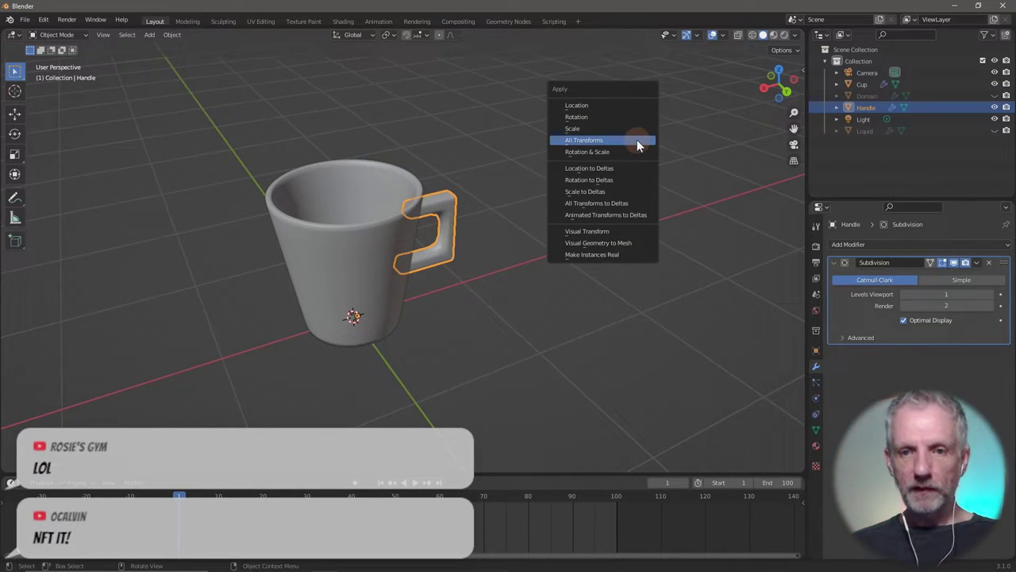
{"action": "left_click", "coordinate": [637, 141]}
{"action": "middle_click_drag", "start_coordinate": [570, 161], "coordinate": [565, 162]}
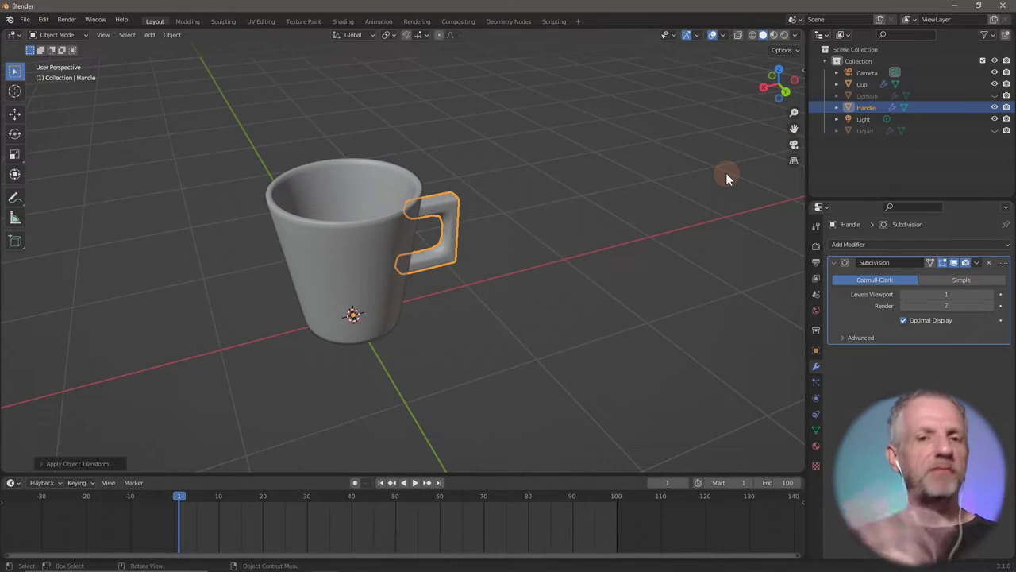
{"action": "middle_click_drag", "start_coordinate": [678, 200], "coordinate": [708, 159]}
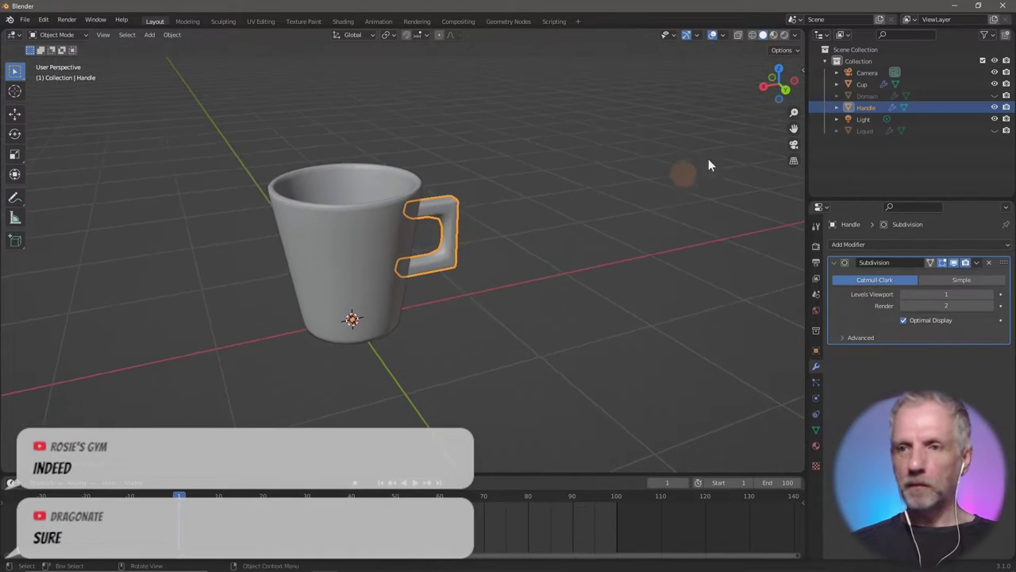
Unhide the Domain and Liquid objects and switch the viewport to wireframe shading.
{"action": "left_click", "coordinate": [996, 95]}
{"action": "left_click", "coordinate": [995, 131]}
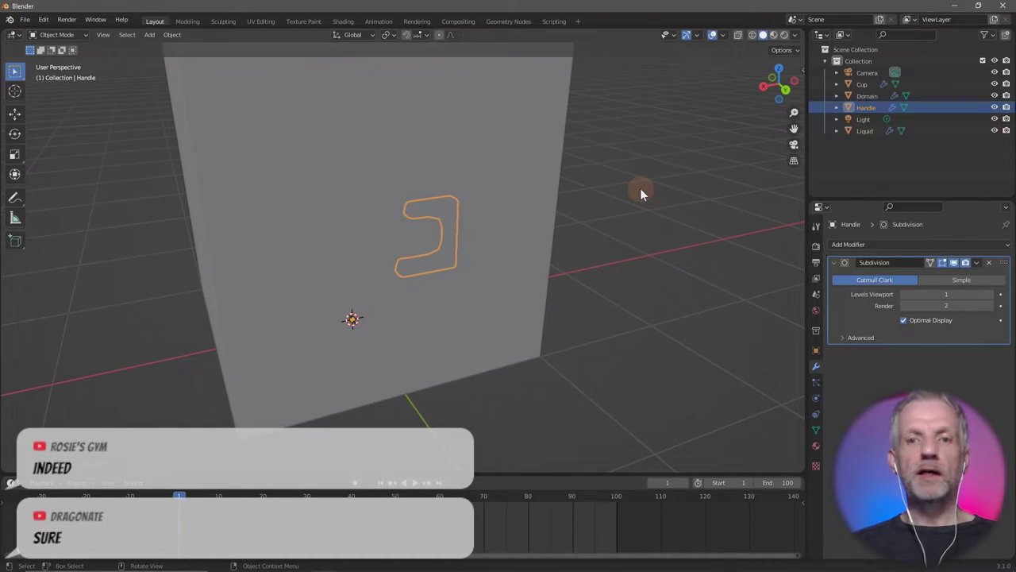
{"action": "scroll", "coordinate": [640, 189], "scroll_direction": "down", "scroll_amount": 3}
{"action": "mouse_move", "coordinate": [640, 189]}
{"action": "middle_mouse_down"}
{"action": "mouse_move", "coordinate": [550, 190]}
{"action": "mouse_move", "coordinate": [570, 241]}
{"action": "mouse_move", "coordinate": [578, 224]}
{"action": "middle_mouse_up"}
{"action": "key", "text": "shift+z"}
{"action": "scroll", "coordinate": [569, 234], "scroll_direction": "down", "scroll_amount": 2}
{"action": "scroll", "coordinate": [568, 232], "scroll_direction": "up", "scroll_amount": 3}
Save the project as Coffee Stream v1 in the Coffee folder inside Dropbox's ! BLENDER folder.
{"action": "left_click", "coordinate": [25, 19]}
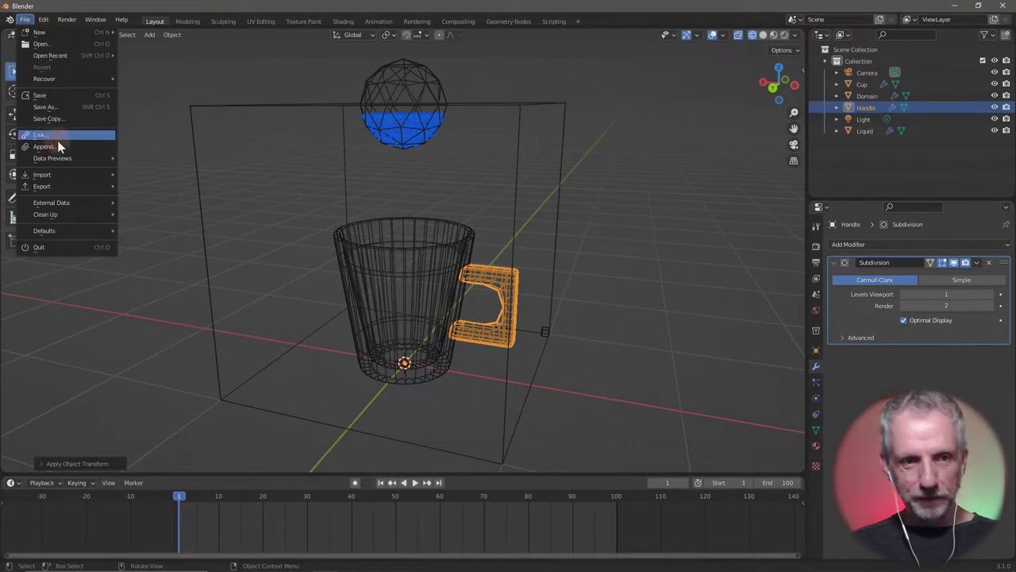
{"action": "left_click", "coordinate": [81, 107]}
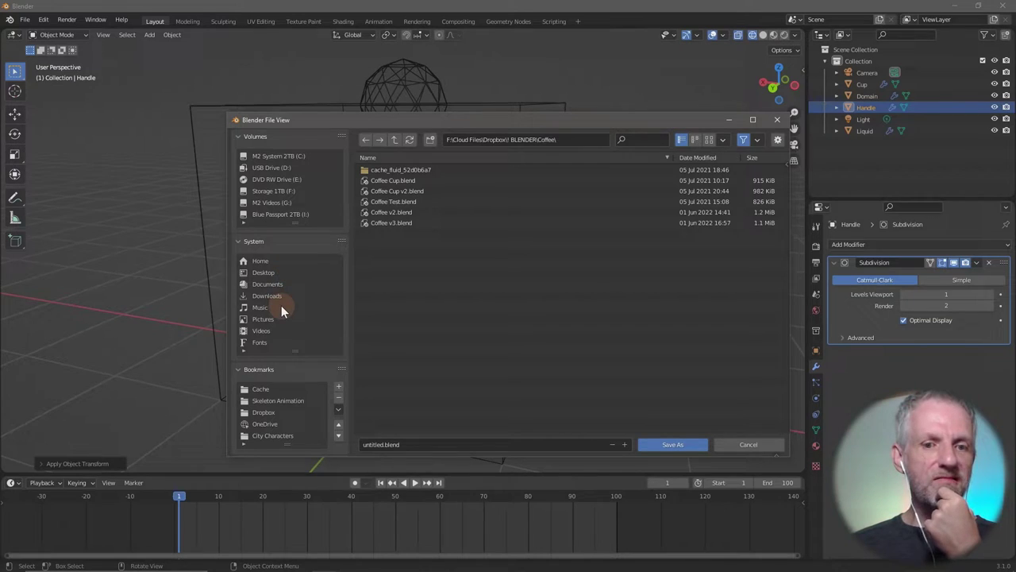
{"action": "scroll", "coordinate": [281, 305], "scroll_direction": "down", "scroll_amount": 3}
{"action": "left_click", "coordinate": [260, 328]}
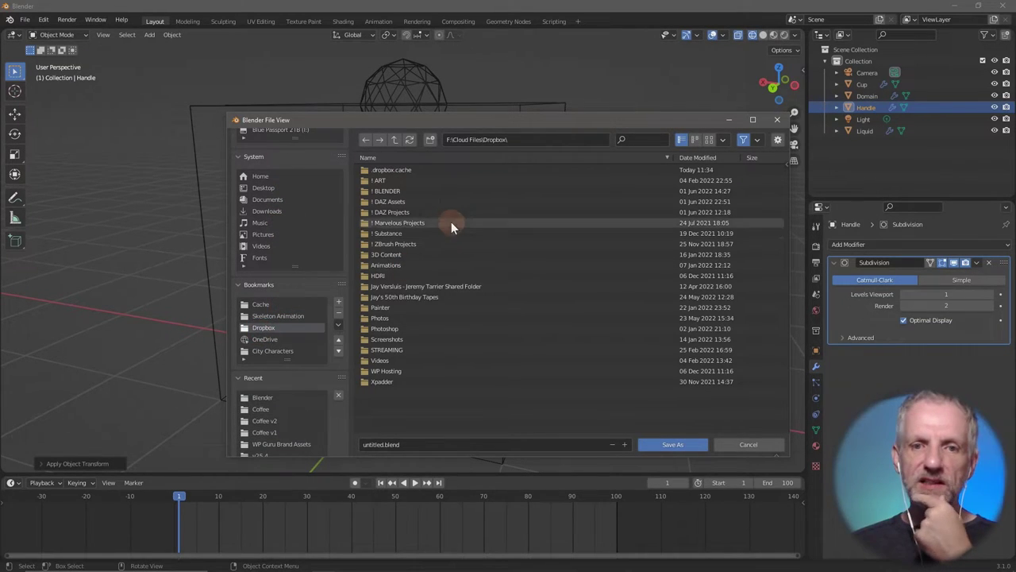
{"action": "double_click", "coordinate": [434, 189]}
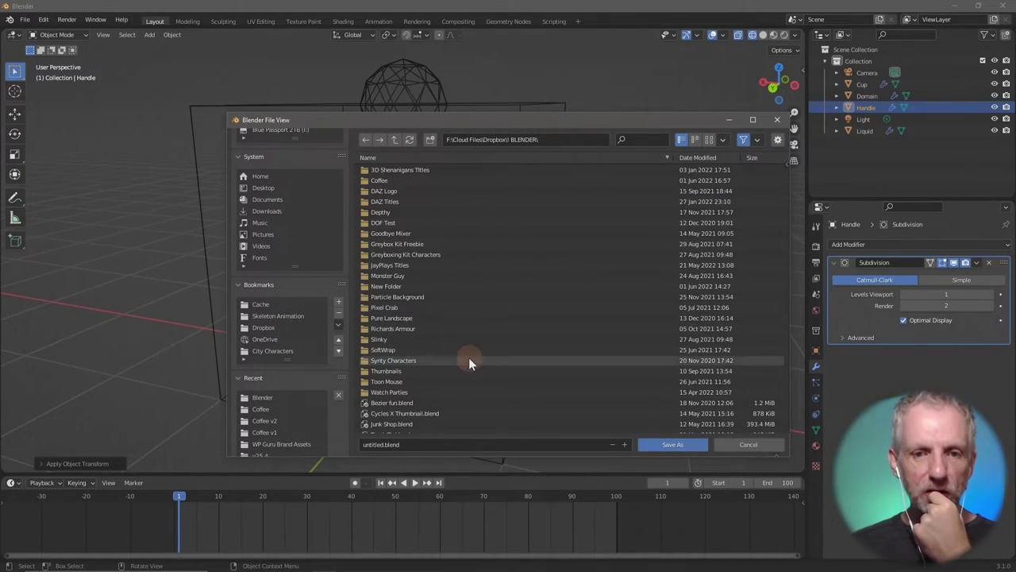
{"action": "double_click", "coordinate": [418, 179]}
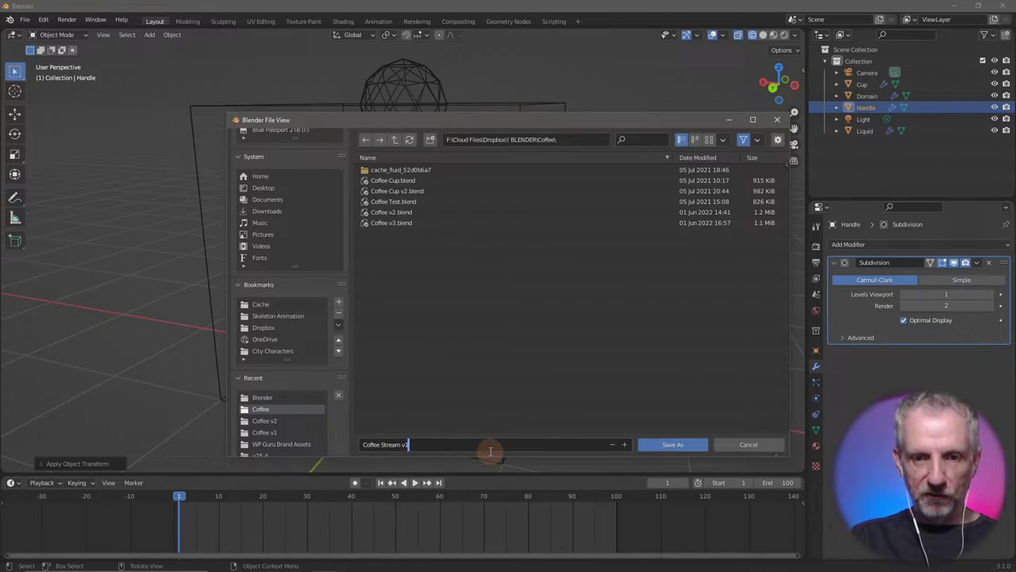
{"action": "key", "text": "Return"}
{"action": "left_click", "coordinate": [680, 447]}
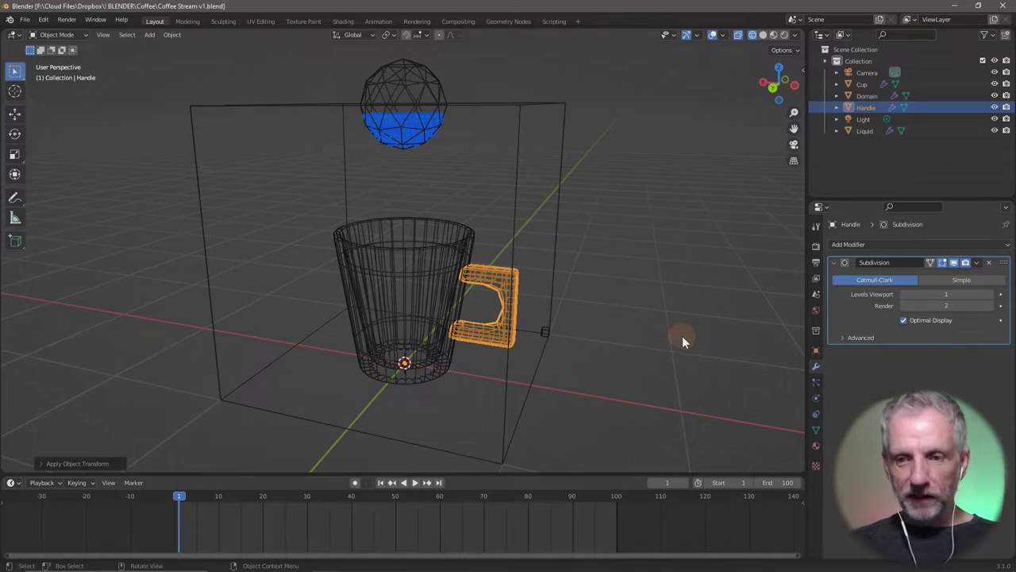
Play the Domain's cached fluid simulation, return to frame 1, and free all of its baked data.
{"action": "left_click", "coordinate": [879, 96]}
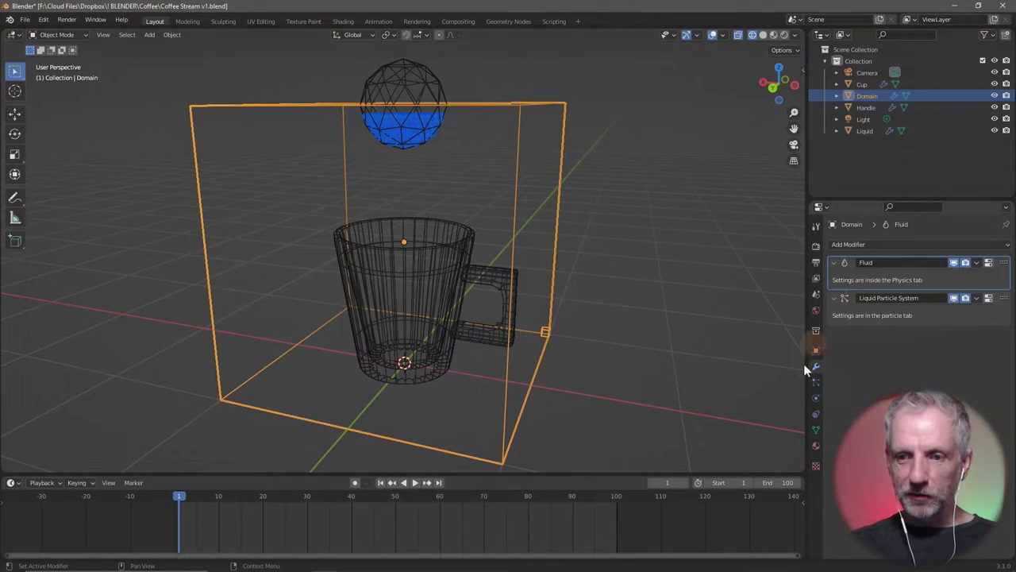
{"action": "left_click", "coordinate": [816, 398]}
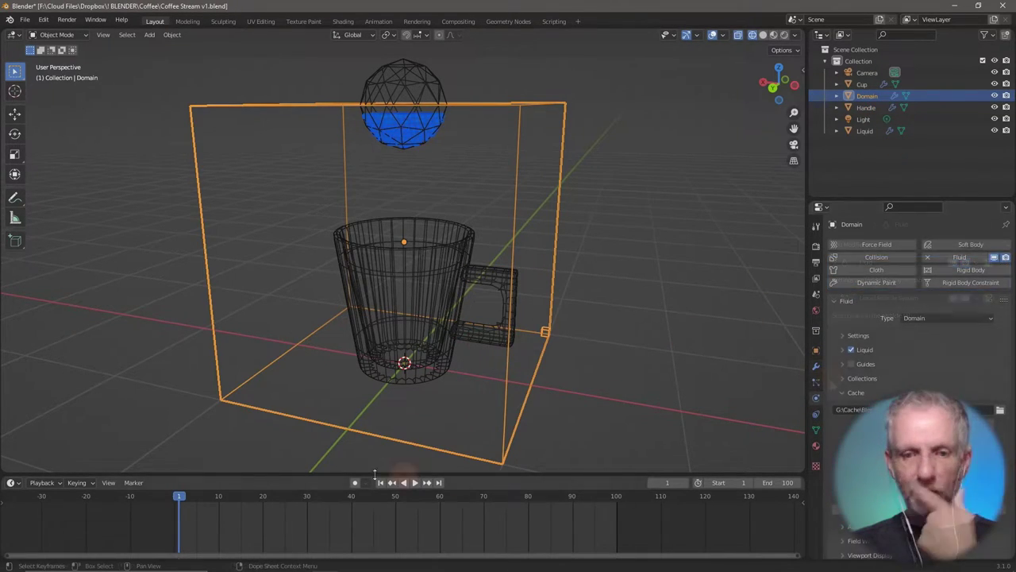
{"action": "left_click", "coordinate": [414, 483]}
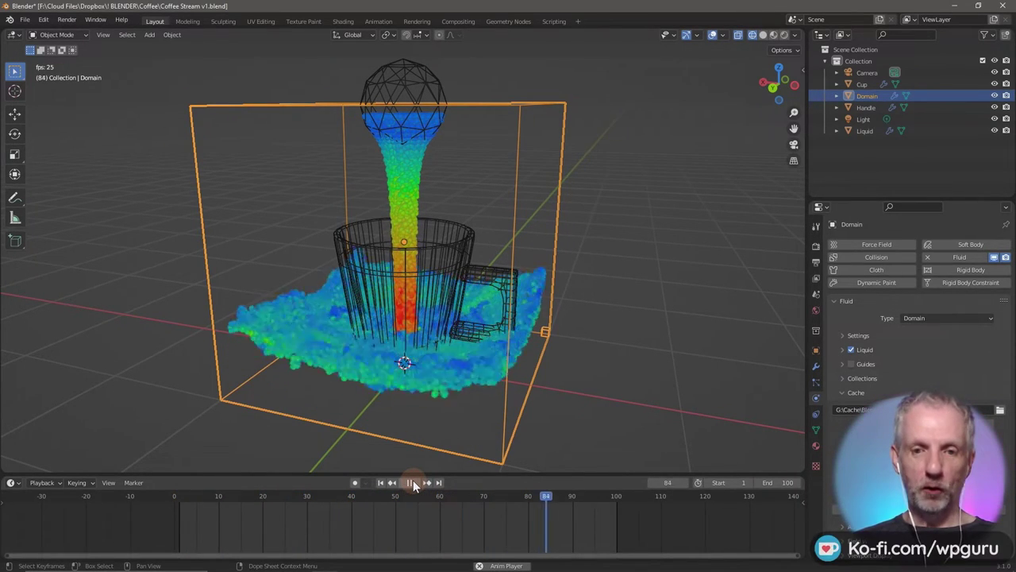
{"action": "left_click", "coordinate": [410, 483]}
{"action": "left_click", "coordinate": [380, 482]}
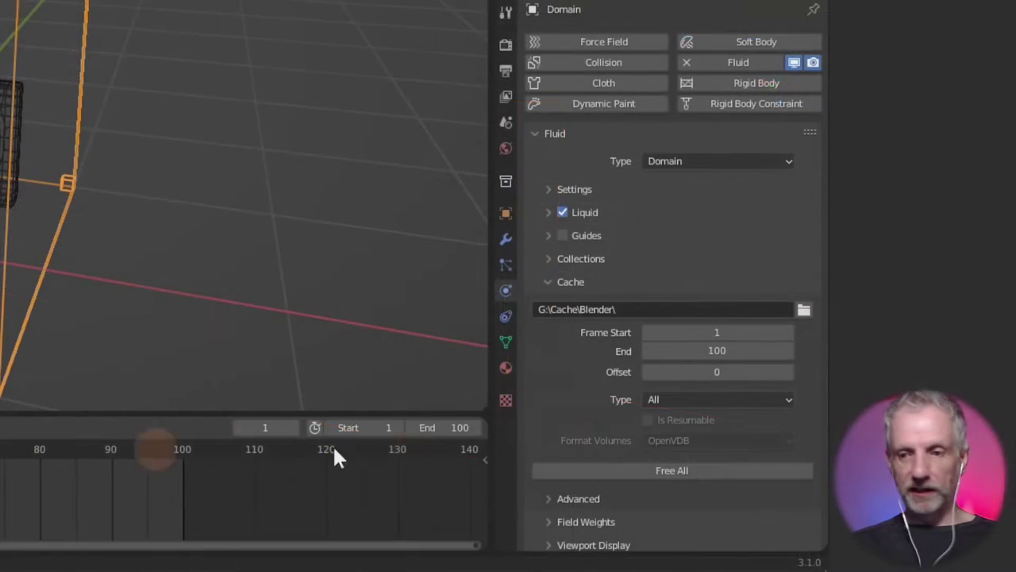
{"action": "left_click", "coordinate": [677, 469]}
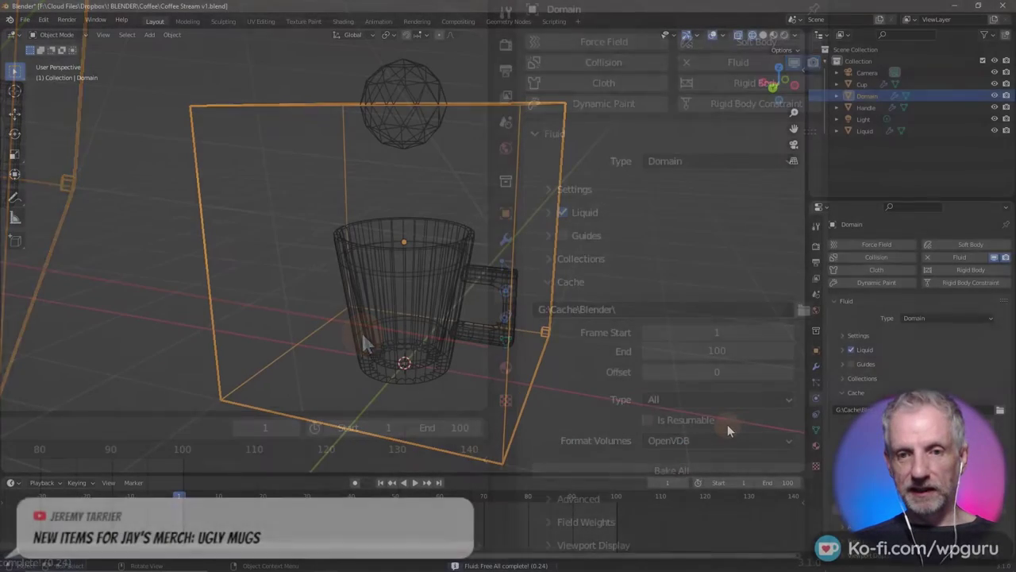
Add Fluid physics to the Cup as an Effector, with Collision as its effector type.
{"action": "left_click", "coordinate": [873, 84]}
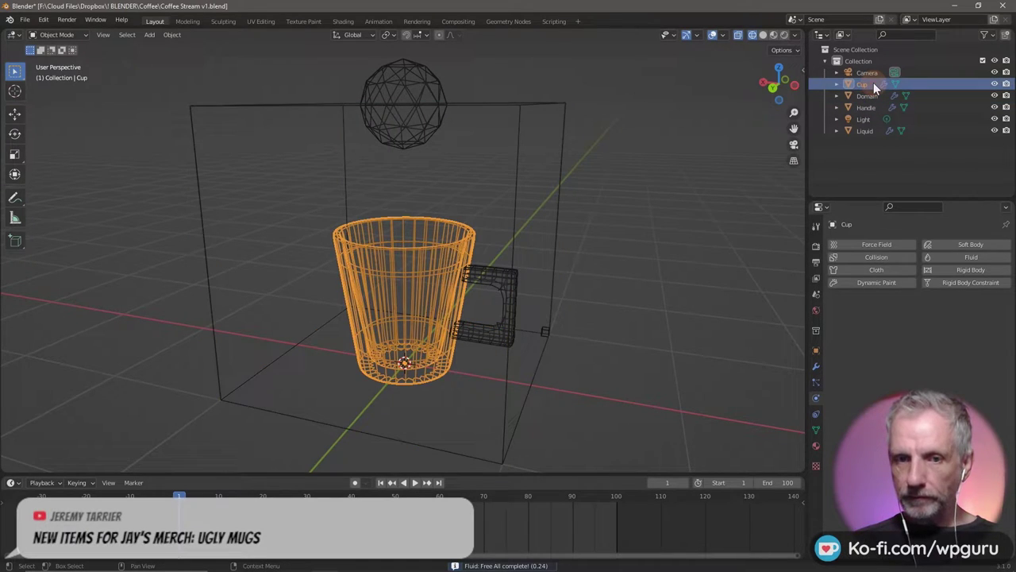
{"action": "left_click", "coordinate": [981, 257]}
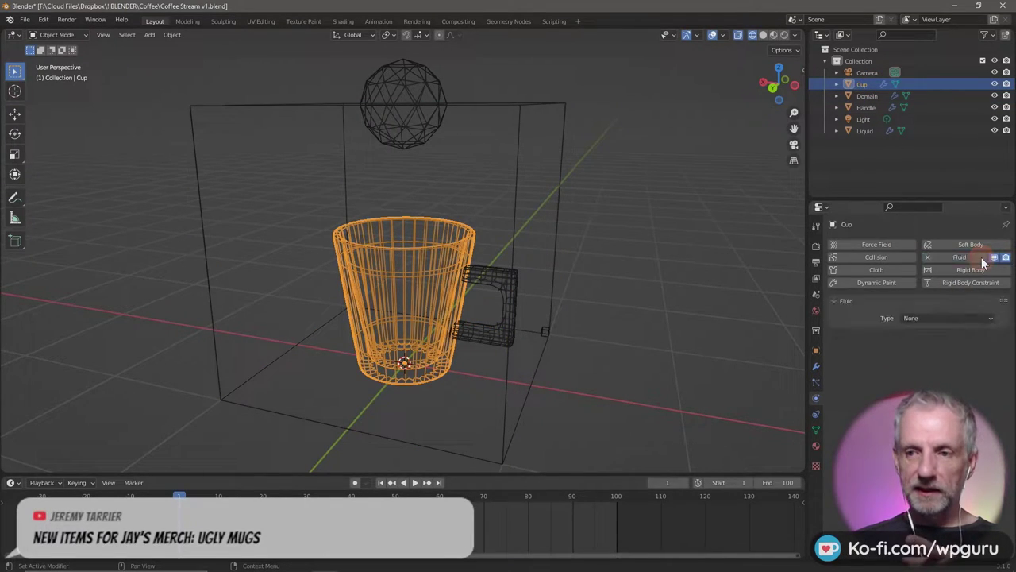
{"action": "left_click", "coordinate": [962, 318]}
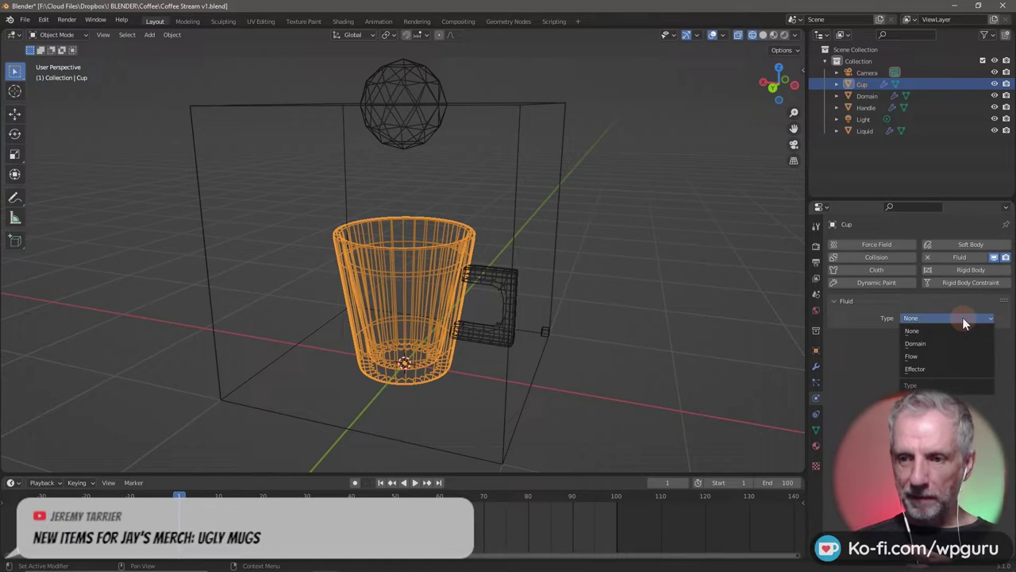
{"action": "left_click", "coordinate": [945, 369]}
{"action": "left_click", "coordinate": [845, 336]}
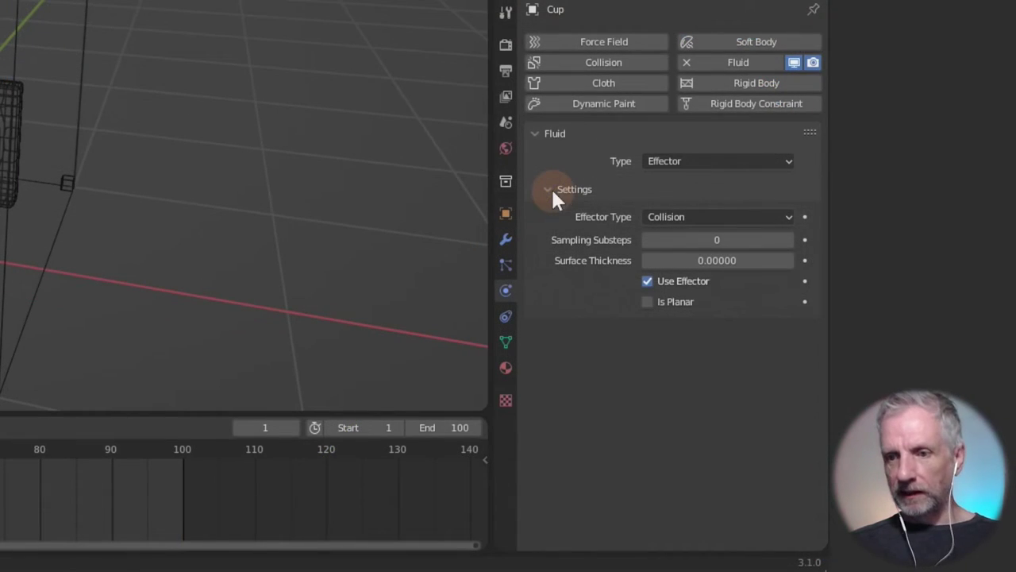
{"action": "left_click", "coordinate": [939, 353]}
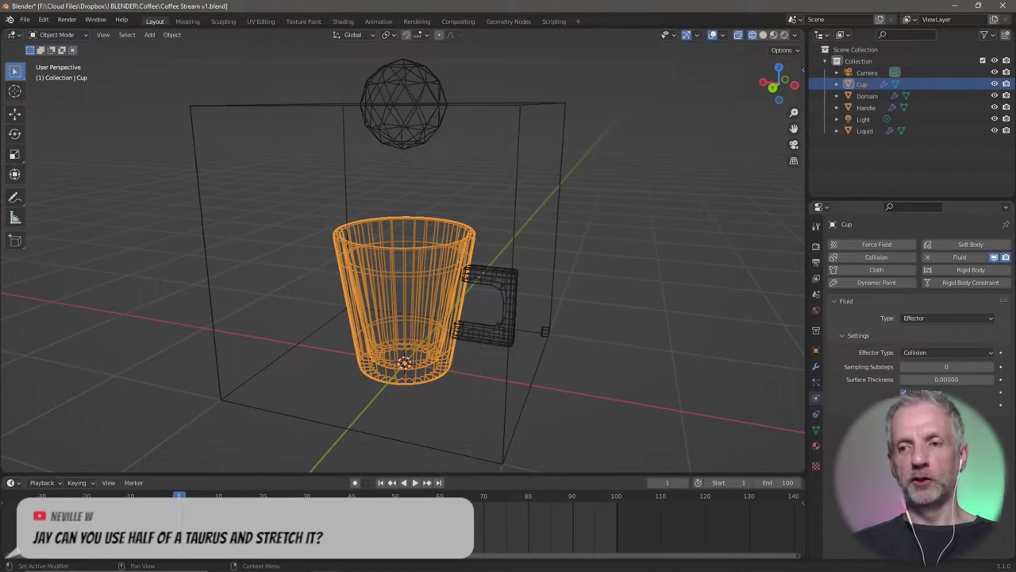
Bake the Domain's fluid simulation again, play the result, and return to the first frame.
{"action": "left_click", "coordinate": [868, 96]}
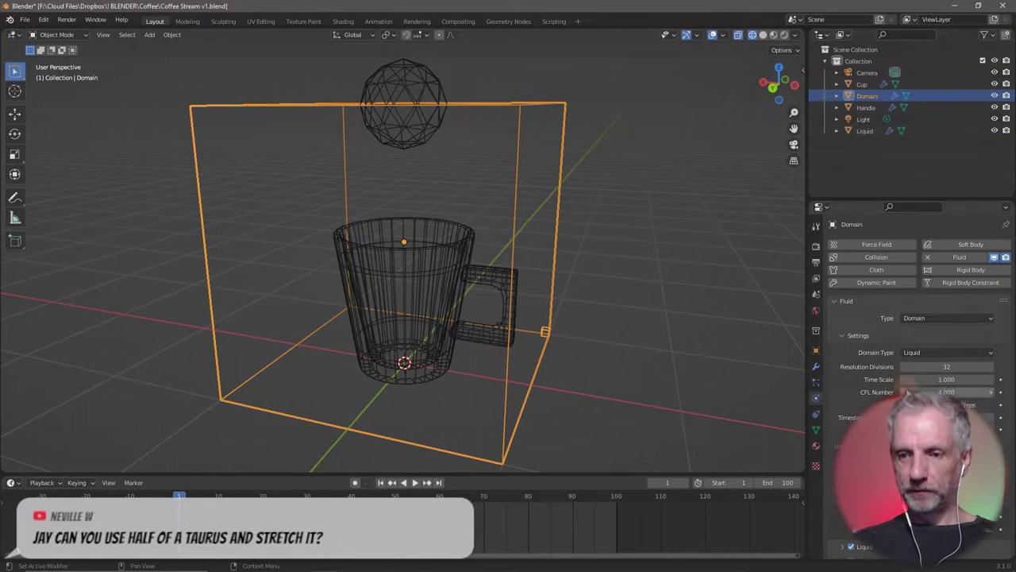
{"action": "scroll", "coordinate": [913, 318], "scroll_direction": "down", "scroll_amount": 6}
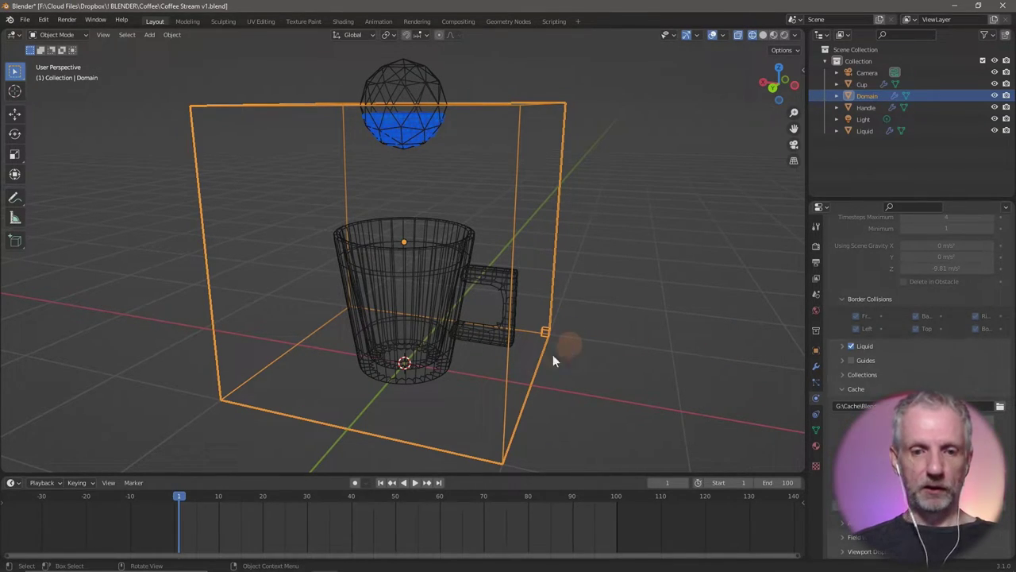
{"action": "left_click", "coordinate": [415, 483]}
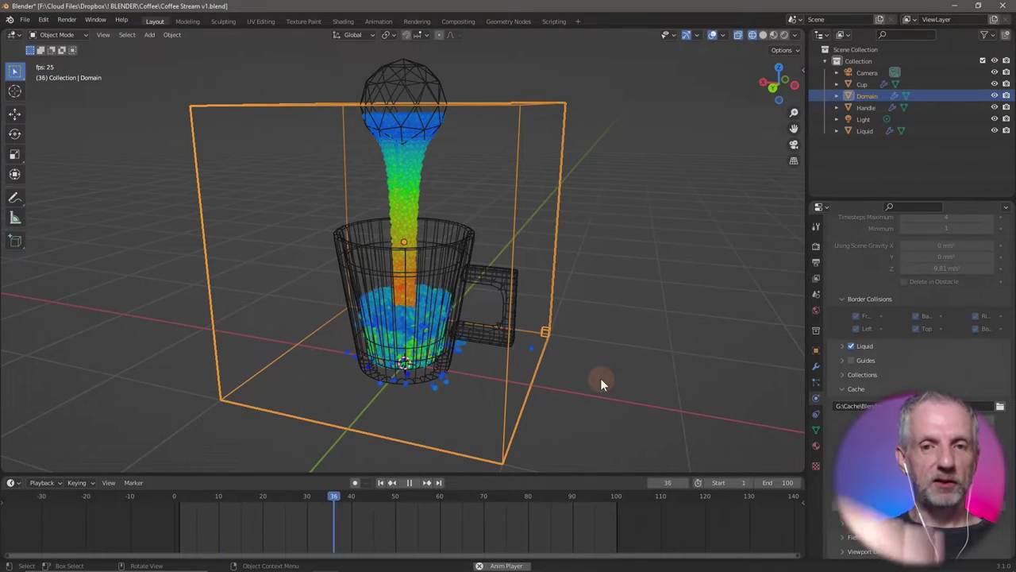
{"action": "left_click", "coordinate": [409, 482]}
{"action": "left_click", "coordinate": [380, 482]}
Scale the Liquid sphere down to about 0.4 of its size and lower it slightly along the Z axis.
{"action": "left_click", "coordinate": [420, 114]}
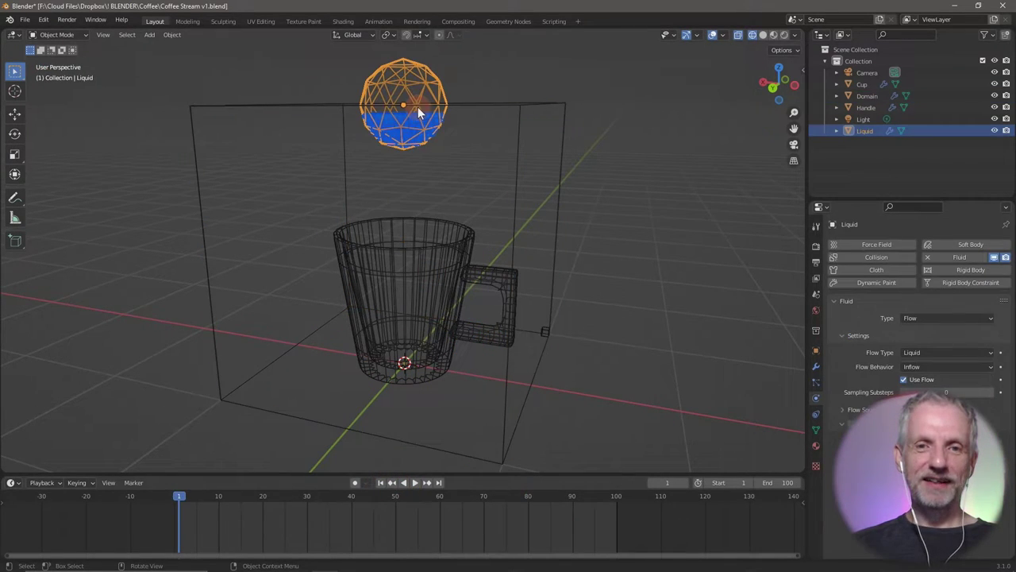
{"action": "key", "text": "s"}
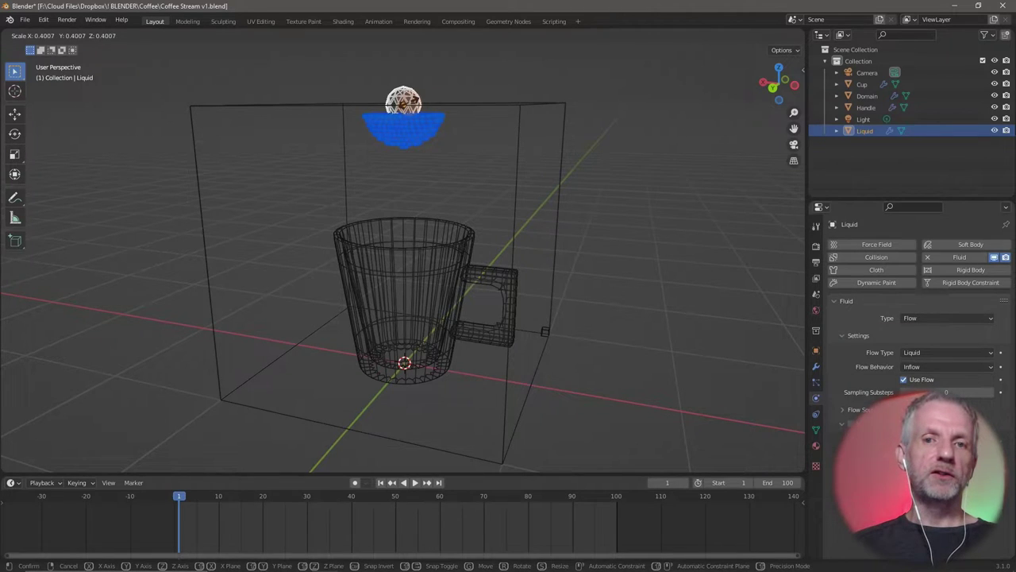
{"action": "left_click", "coordinate": [410, 107]}
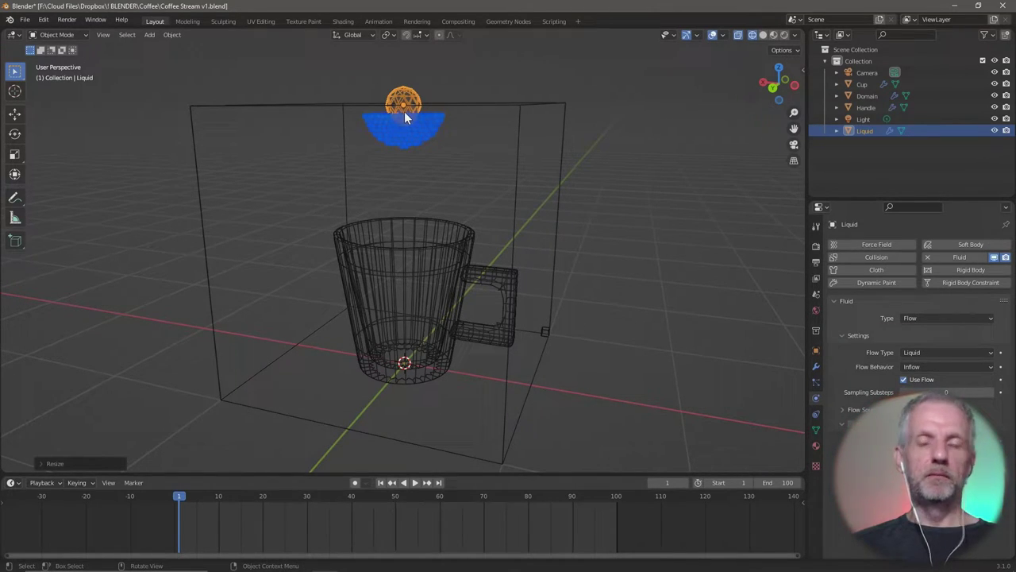
{"action": "key", "text": "g"}
{"action": "key", "text": "z"}
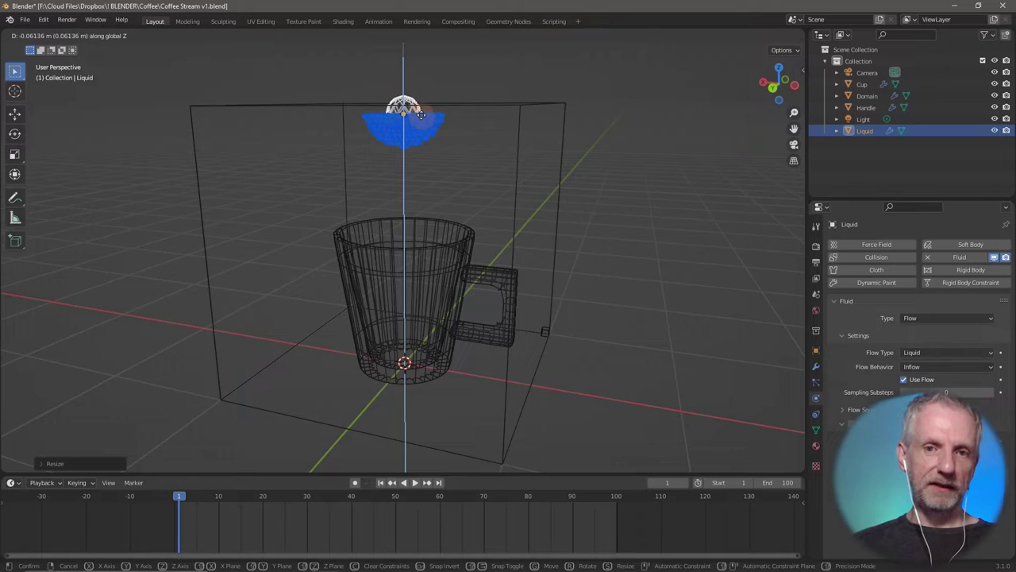
{"action": "left_click", "coordinate": [415, 121]}
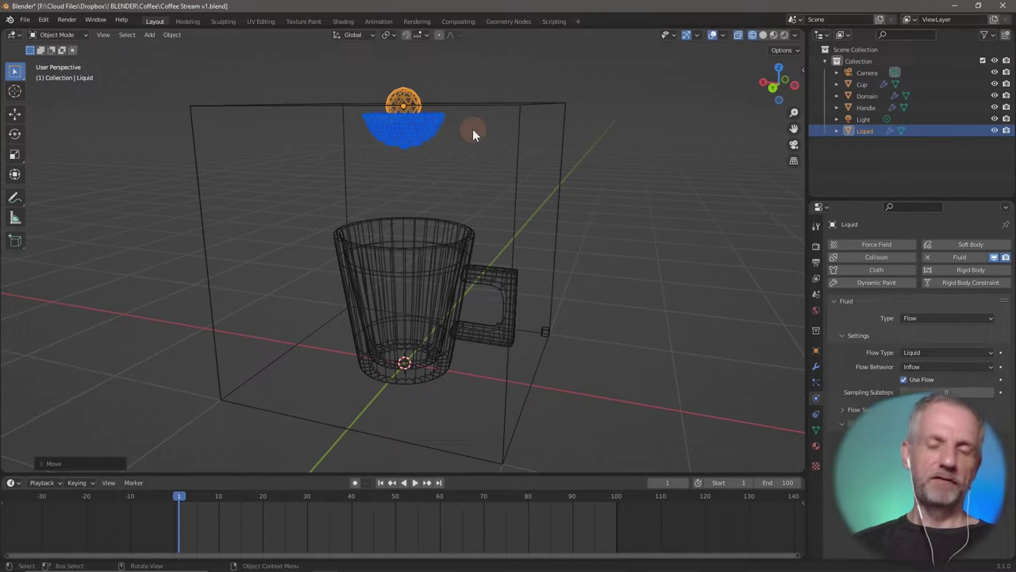
Rebake the Domain's fluid simulation with the smaller Liquid sphere and play the result.
{"action": "left_click", "coordinate": [868, 96]}
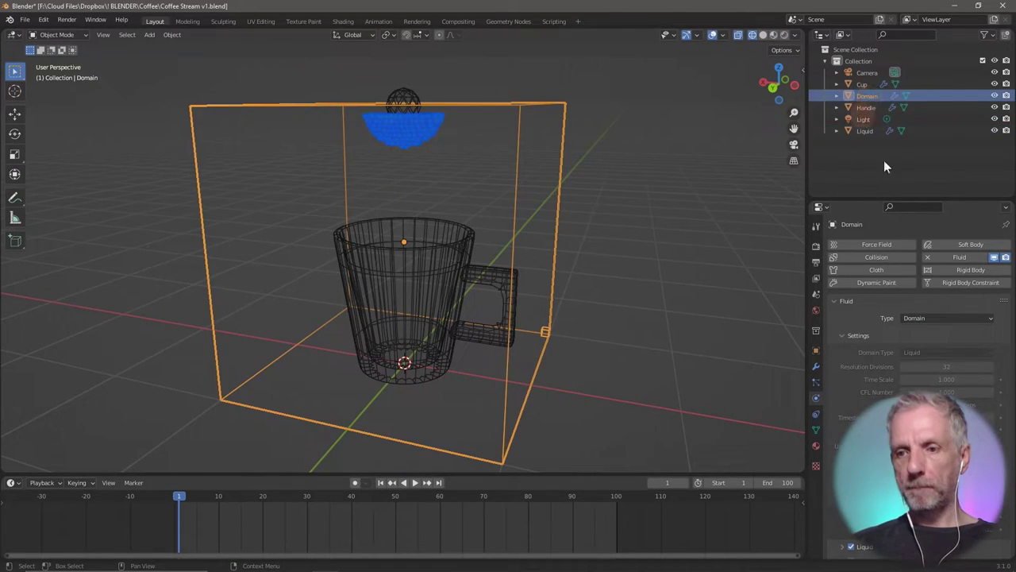
{"action": "left_click", "coordinate": [844, 336]}
{"action": "left_click", "coordinate": [913, 481]}
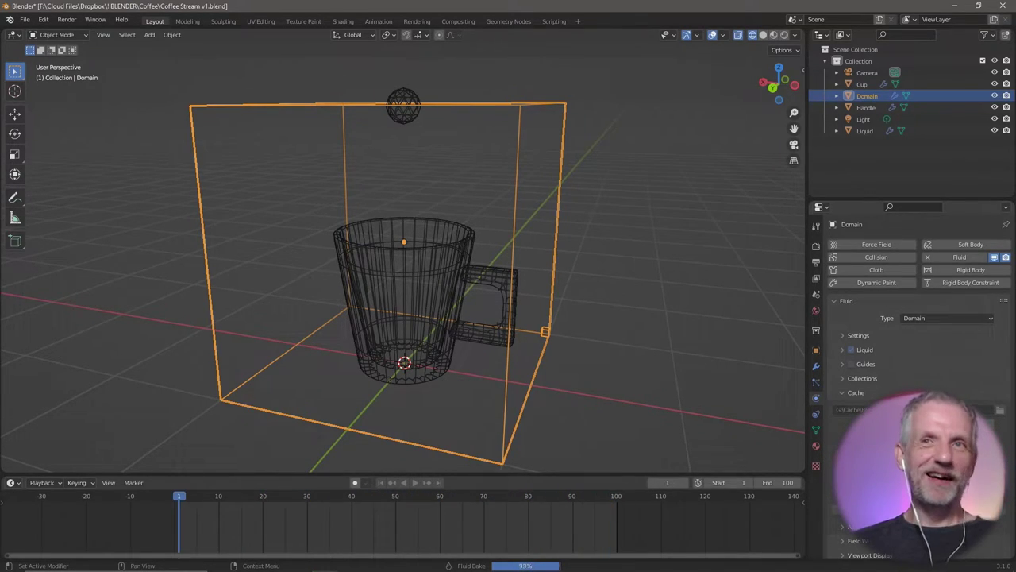
{"action": "left_click", "coordinate": [416, 484]}
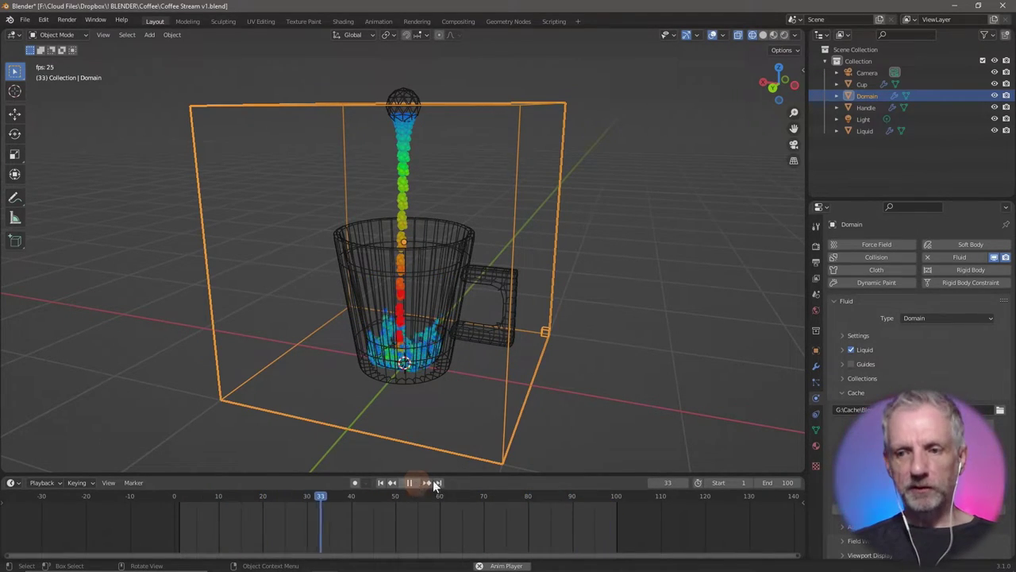
Free all of the Domain's baked fluid data, stop the playback, and return to frame 1.
{"action": "left_click", "coordinate": [914, 508]}
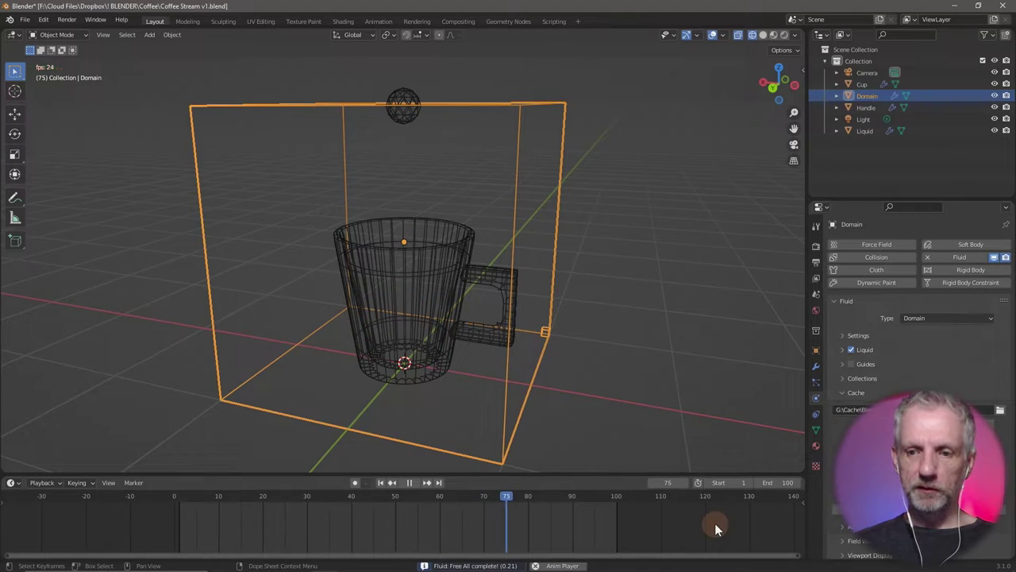
{"action": "middle_click_drag", "start_coordinate": [715, 523], "coordinate": [555, 531]}
{"action": "left_click", "coordinate": [406, 482]}
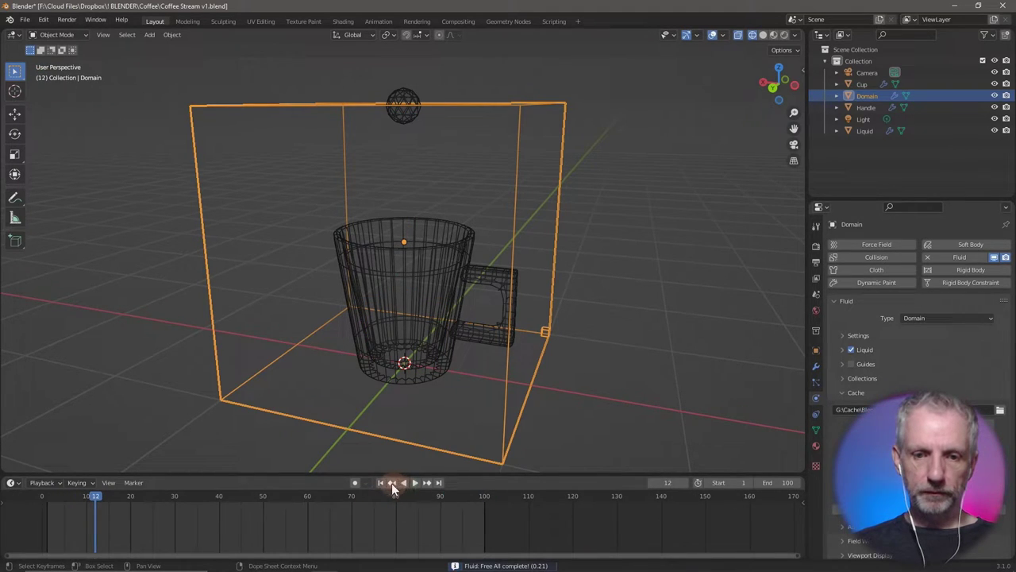
{"action": "left_click", "coordinate": [381, 482]}
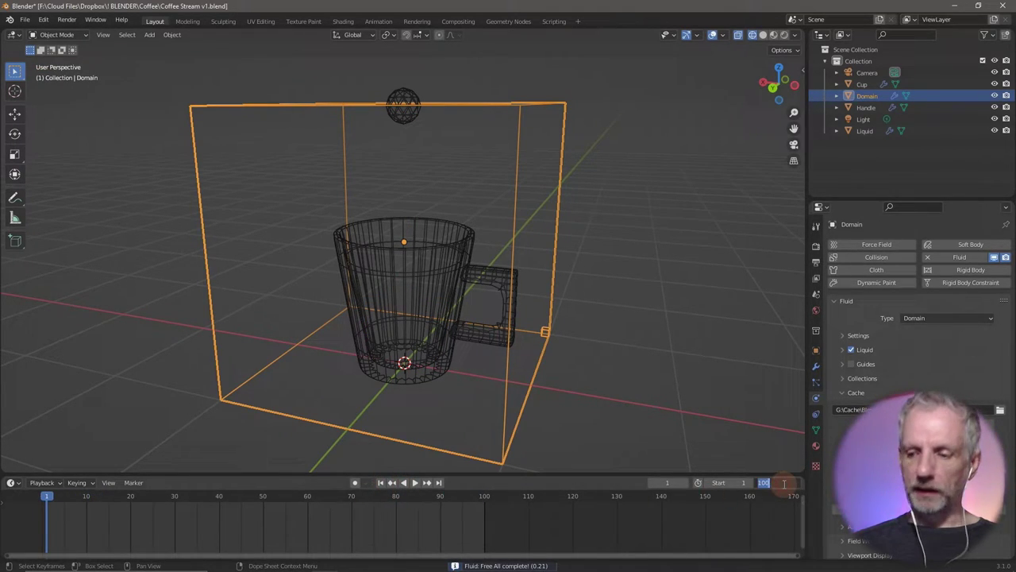
Set both the scene end frame and the Domain's cache end frame to 150, and bake all.
{"action": "key", "text": "Return"}
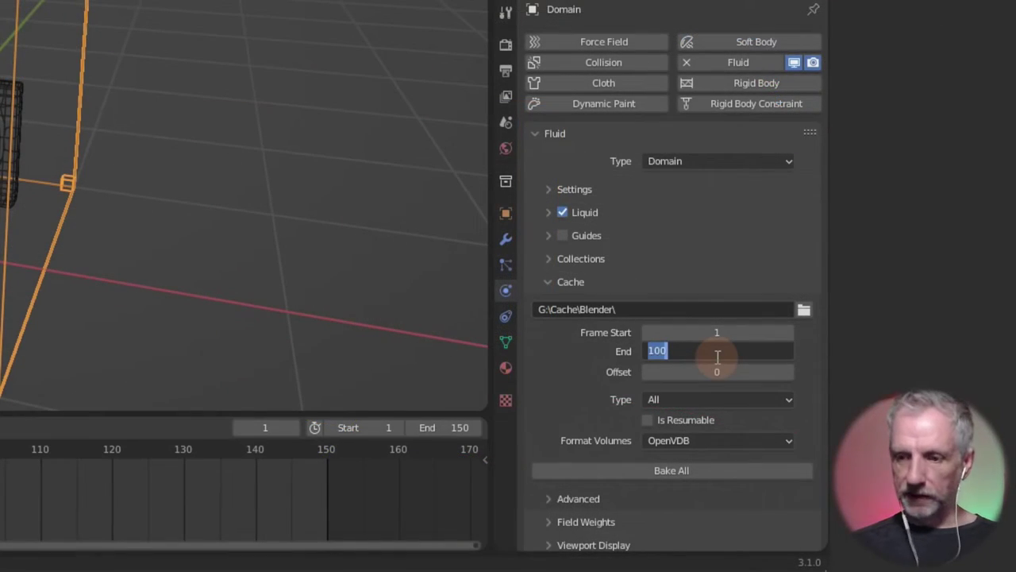
{"action": "key", "text": "Return"}
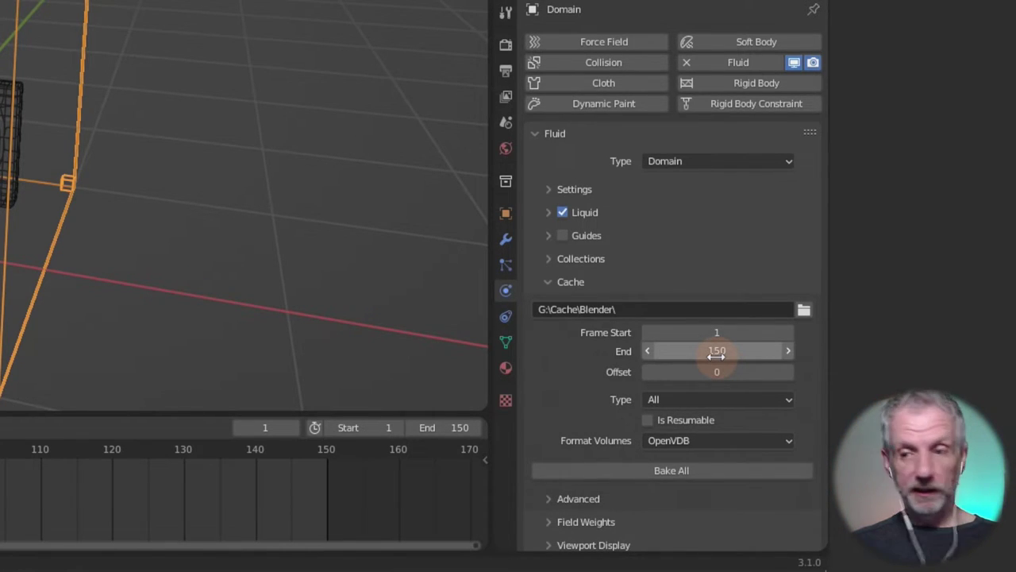
{"action": "left_click", "coordinate": [715, 470]}
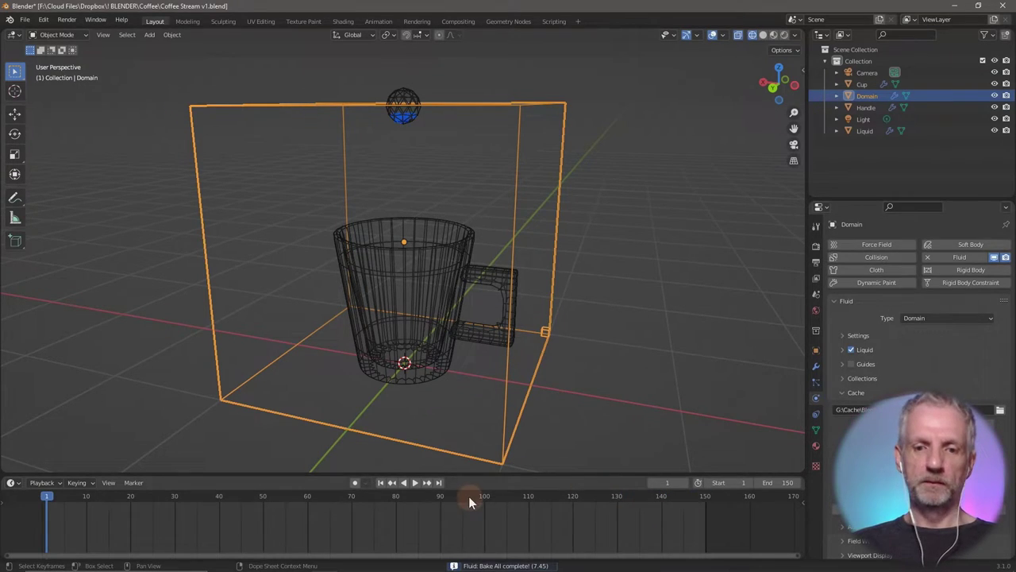
Play the baked simulation, inspect the cup filling with liquid up close, and return to the first frame.
{"action": "left_click", "coordinate": [419, 486]}
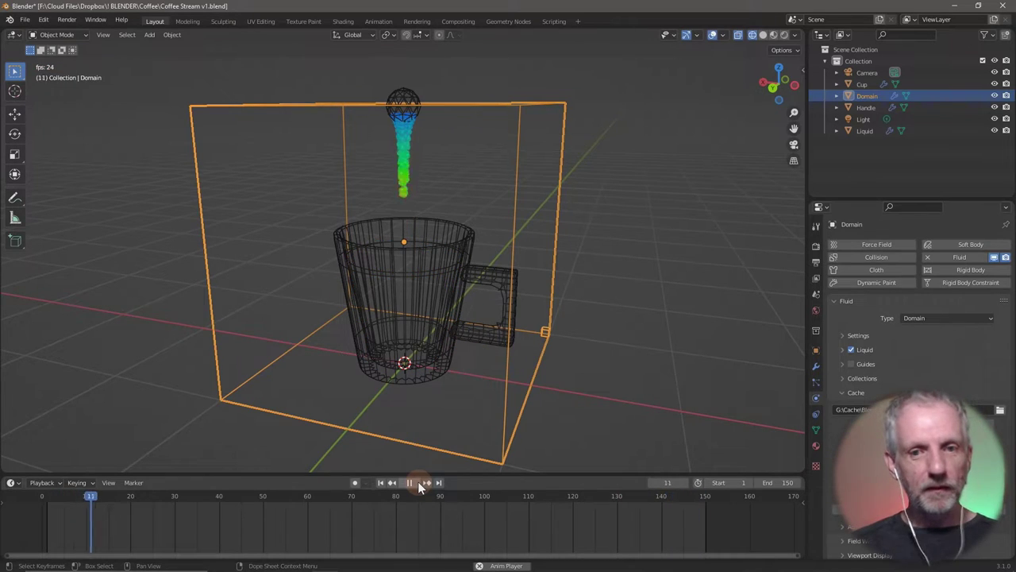
{"action": "middle_click_drag", "start_coordinate": [426, 332], "coordinate": [529, 361]}
{"action": "scroll", "coordinate": [448, 353], "scroll_direction": "up", "scroll_amount": 2}
{"action": "scroll", "coordinate": [447, 345], "scroll_direction": "up", "scroll_amount": 2}
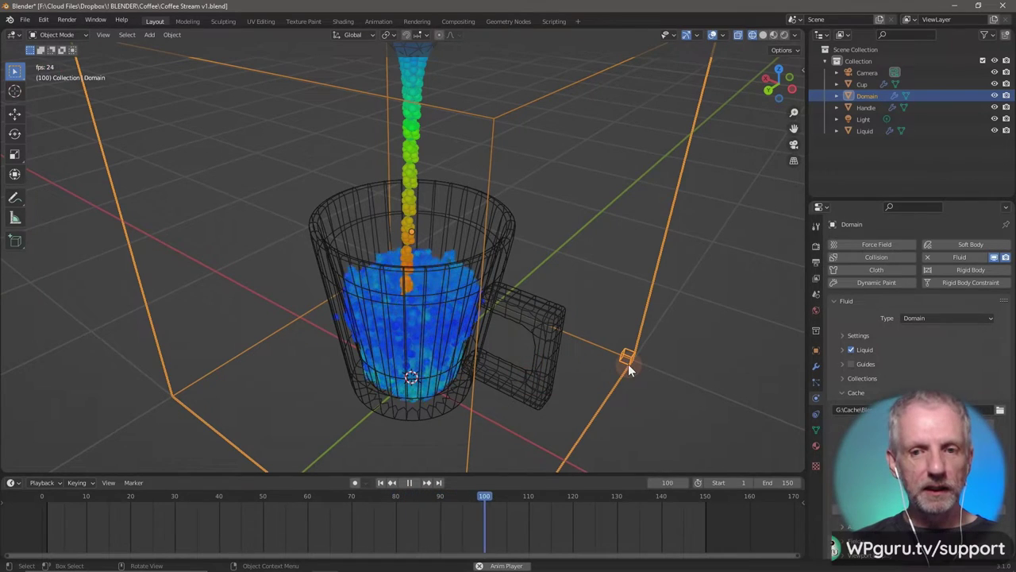
{"action": "scroll", "coordinate": [628, 363], "scroll_direction": "down", "scroll_amount": 3}
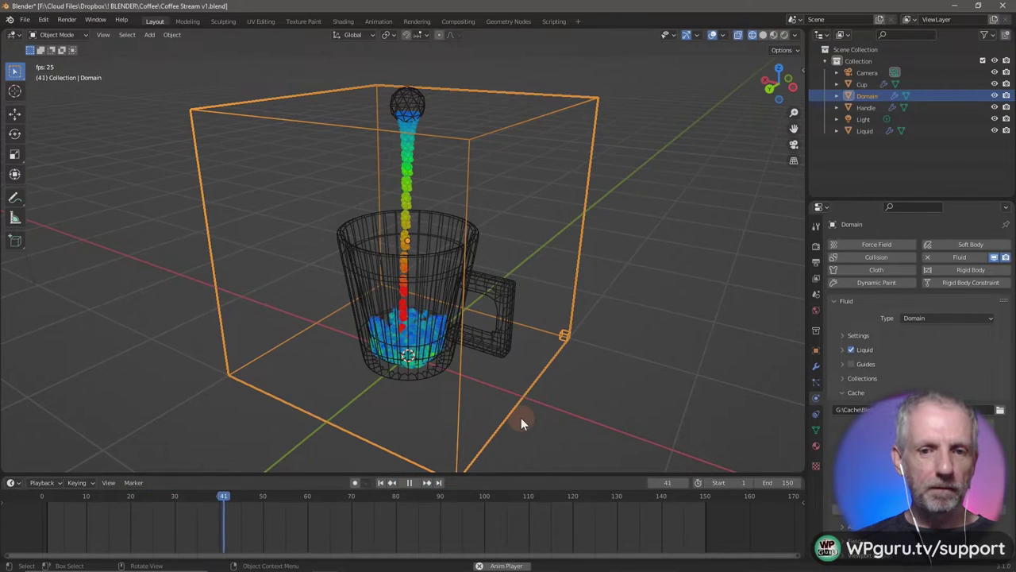
{"action": "left_click", "coordinate": [408, 482]}
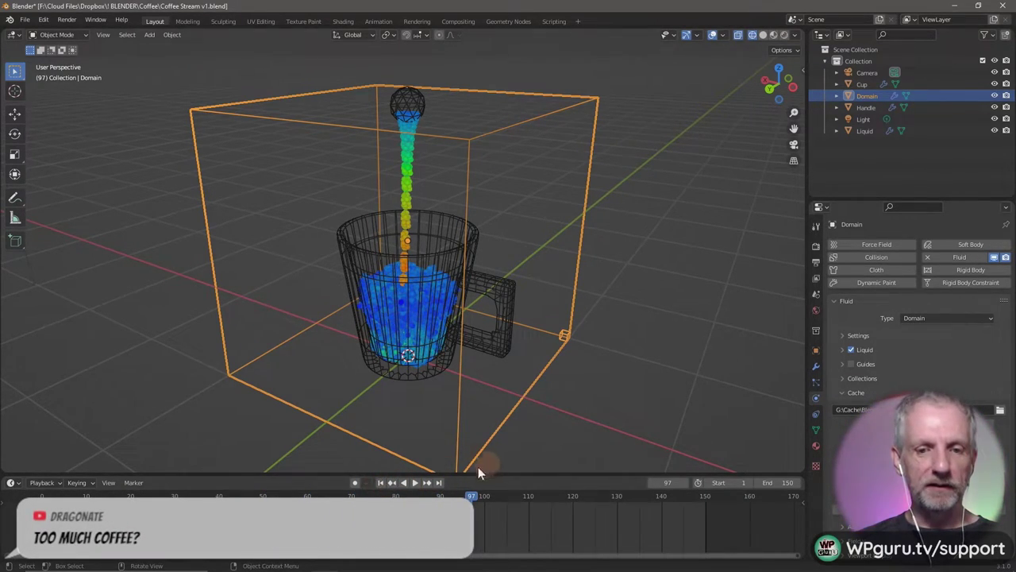
{"action": "left_click", "coordinate": [380, 482]}
Review the Domain's Liquid settings and expand its Mesh settings, keeping Mesh enabled.
{"action": "scroll", "coordinate": [496, 397], "scroll_direction": "down", "scroll_amount": 2}
{"action": "middle_click_drag", "start_coordinate": [496, 397], "coordinate": [625, 322]}
{"action": "scroll", "coordinate": [489, 397], "scroll_direction": "up", "scroll_amount": 2}
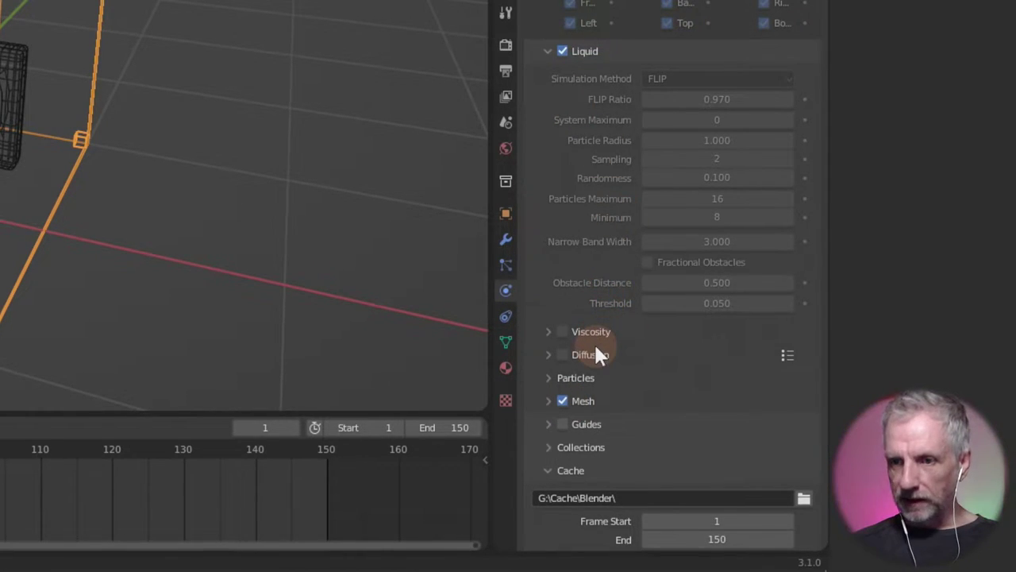
{"action": "scroll", "coordinate": [595, 355], "scroll_direction": "down", "scroll_amount": 3}
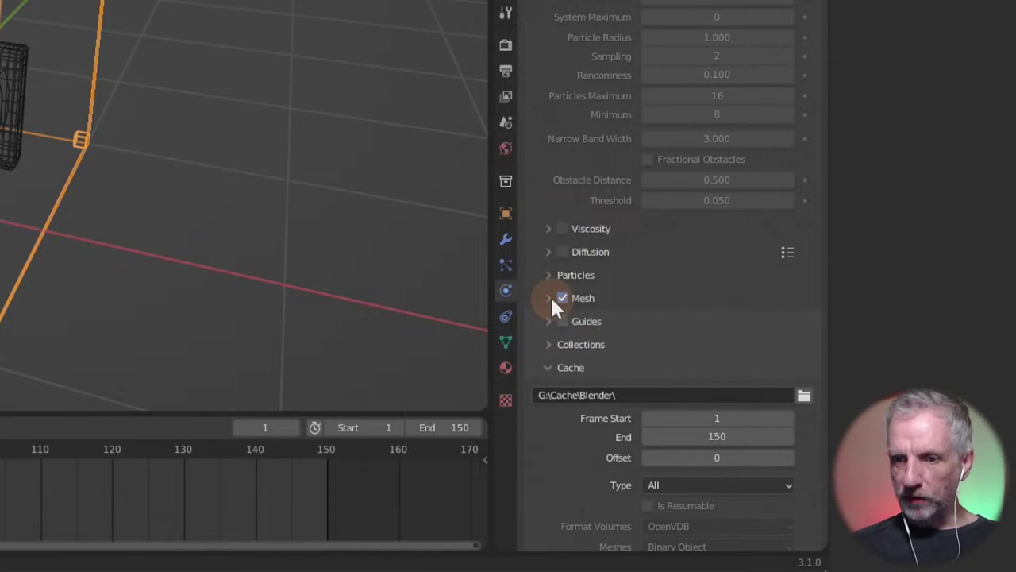
{"action": "left_click", "coordinate": [559, 291]}
{"action": "left_click", "coordinate": [562, 296]}
{"action": "scroll", "coordinate": [561, 291], "scroll_direction": "down", "scroll_amount": 4}
{"action": "scroll", "coordinate": [560, 270], "scroll_direction": "up", "scroll_amount": 3}
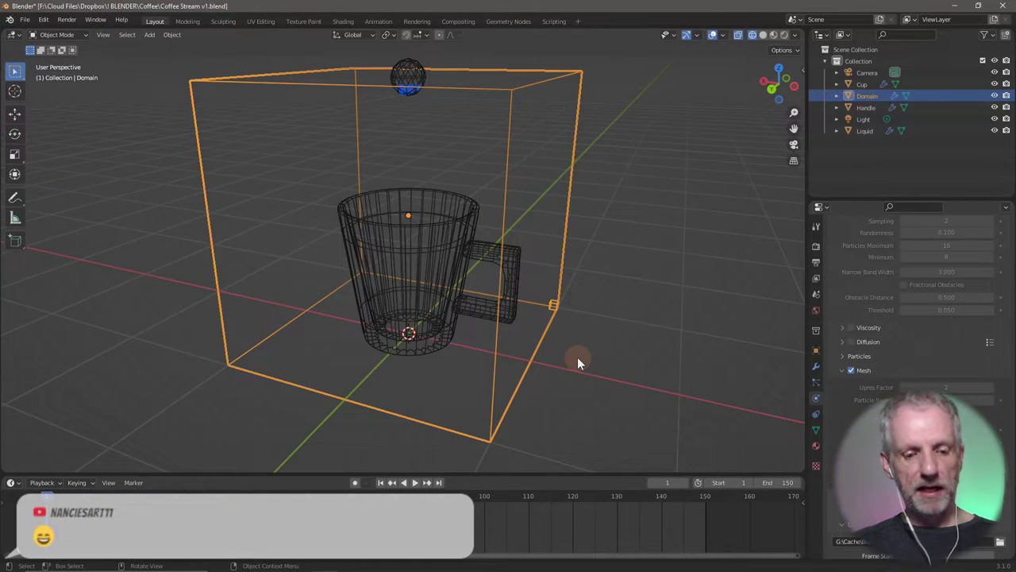
Switch the viewport to solid shading, play the simulation, and stop it at frame 59.
{"action": "key", "text": "shift+z"}
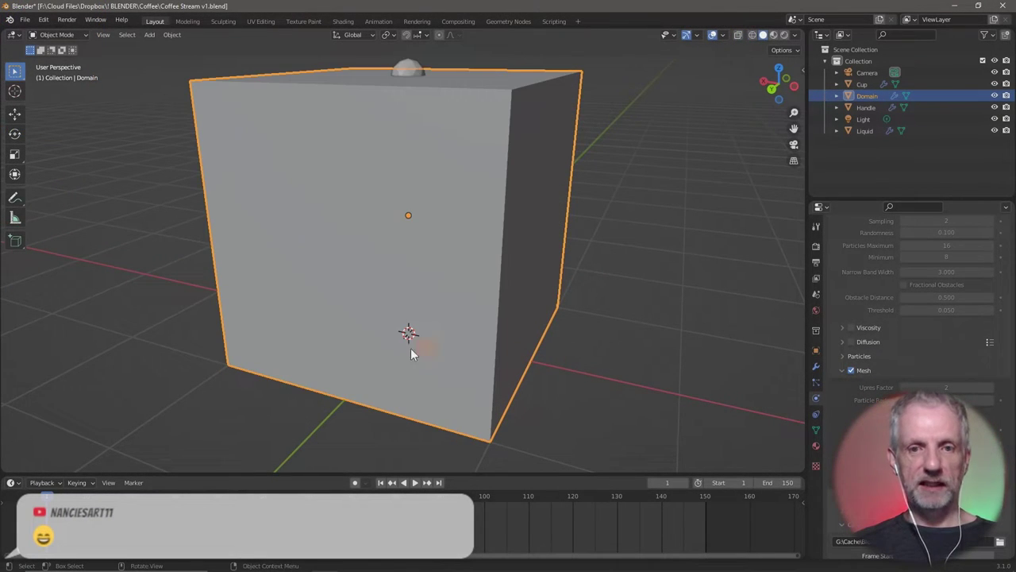
{"action": "left_click", "coordinate": [416, 483]}
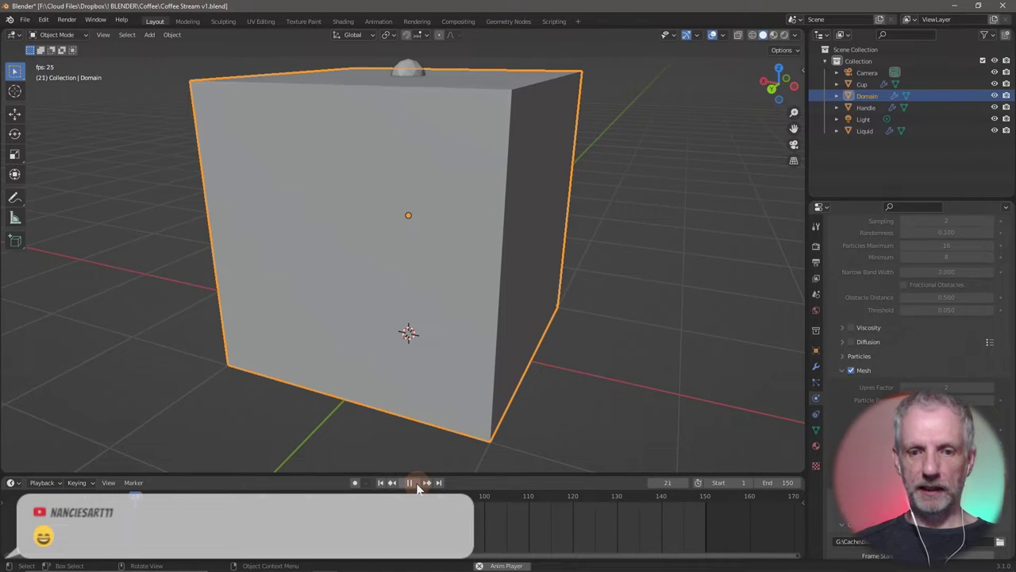
{"action": "left_click", "coordinate": [415, 484]}
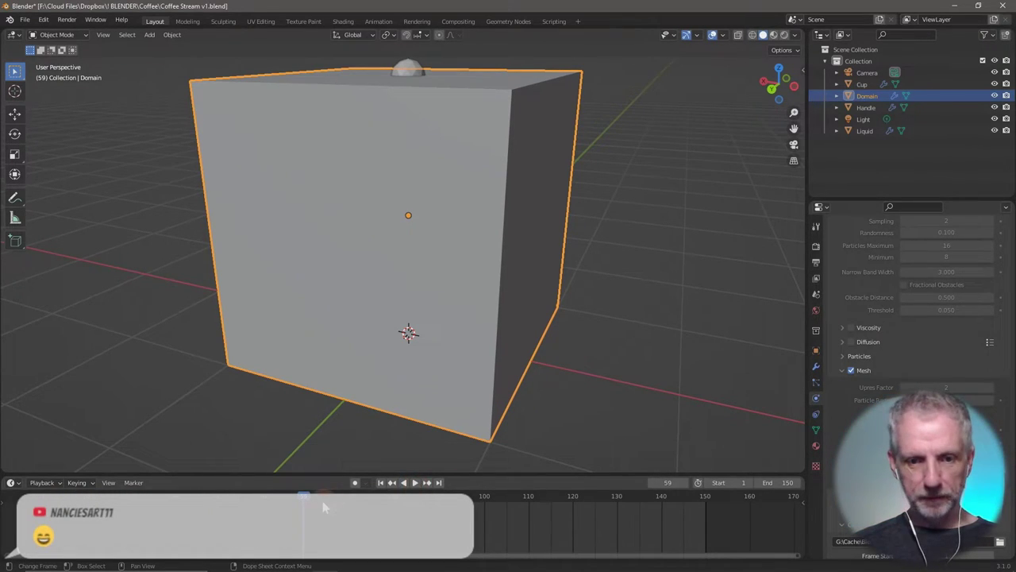
Free the Domain's existing fluid cache, then bake the whole liquid simulation again from frame 1.
{"action": "left_click_drag", "start_coordinate": [308, 498], "coordinate": [251, 497]}
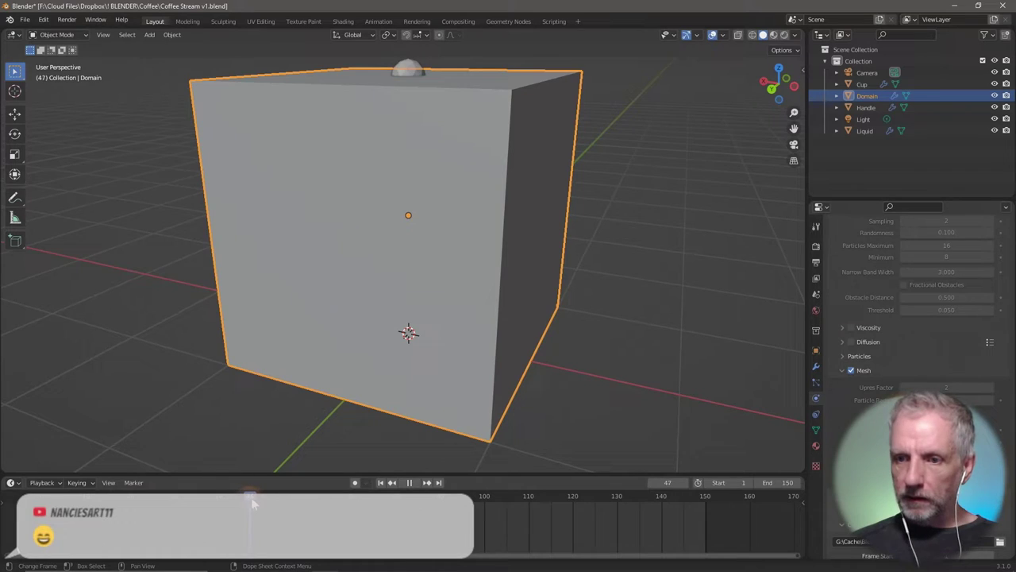
{"action": "scroll", "coordinate": [884, 379], "scroll_direction": "down", "scroll_amount": 5}
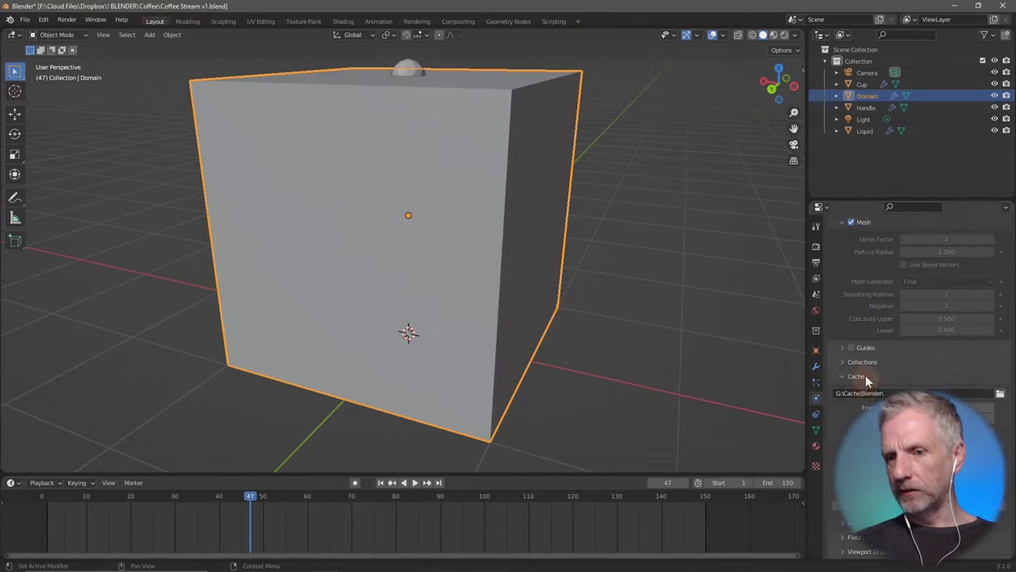
{"action": "scroll", "coordinate": [888, 340], "scroll_direction": "up", "scroll_amount": 6}
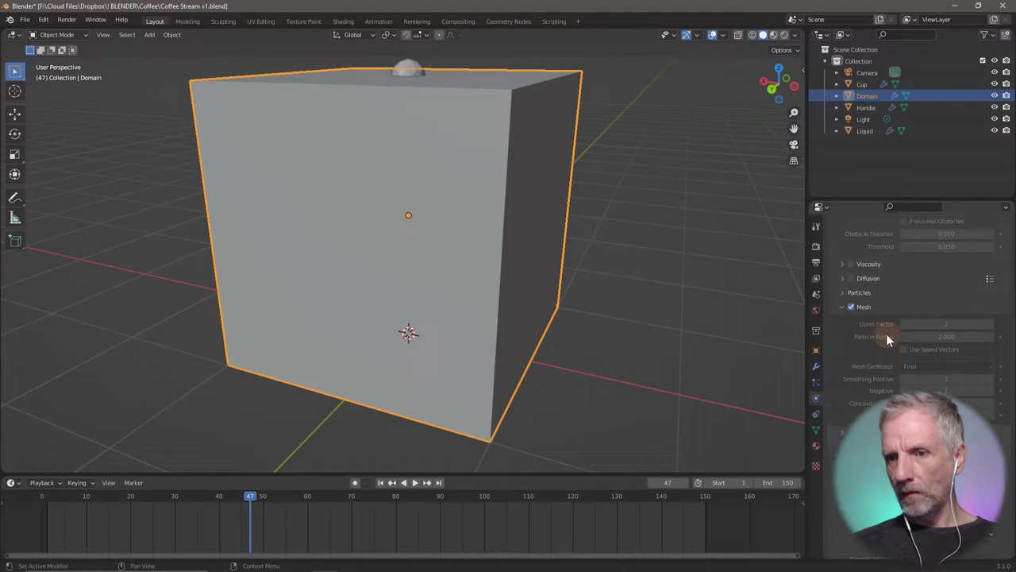
{"action": "scroll", "coordinate": [887, 338], "scroll_direction": "down", "scroll_amount": 6}
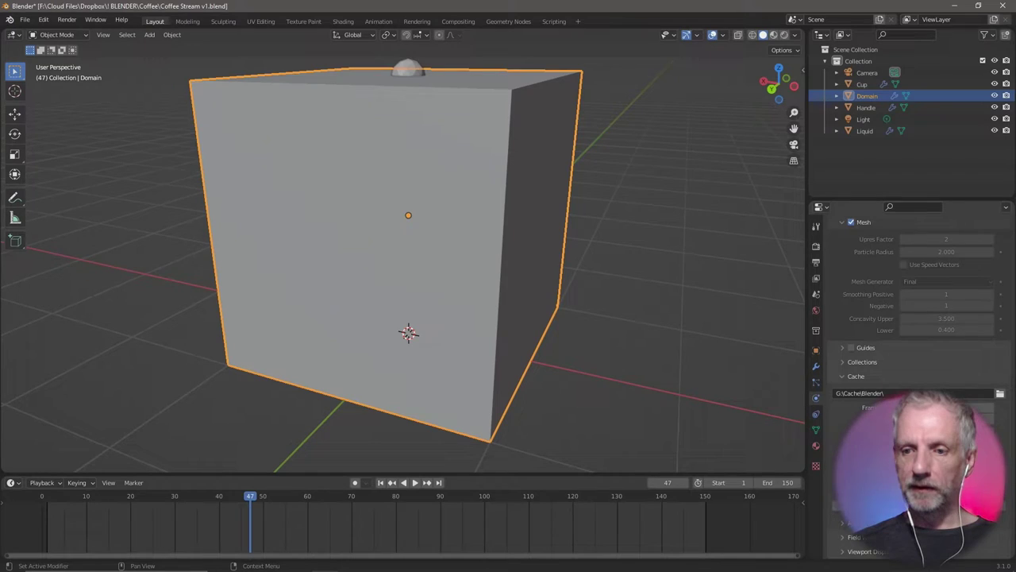
{"action": "left_click", "coordinate": [921, 477]}
{"action": "left_click", "coordinate": [381, 482]}
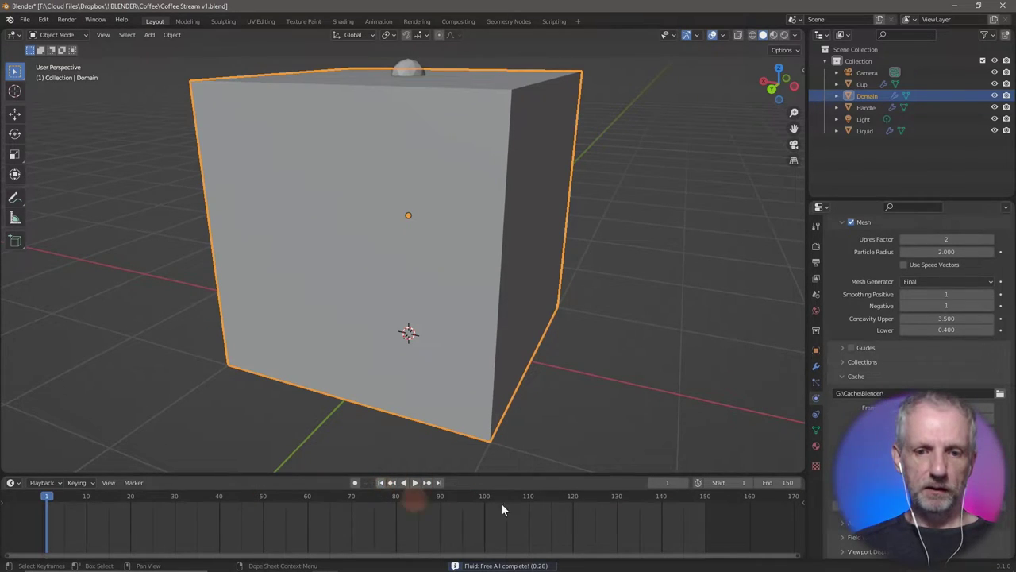
{"action": "left_click", "coordinate": [921, 476]}
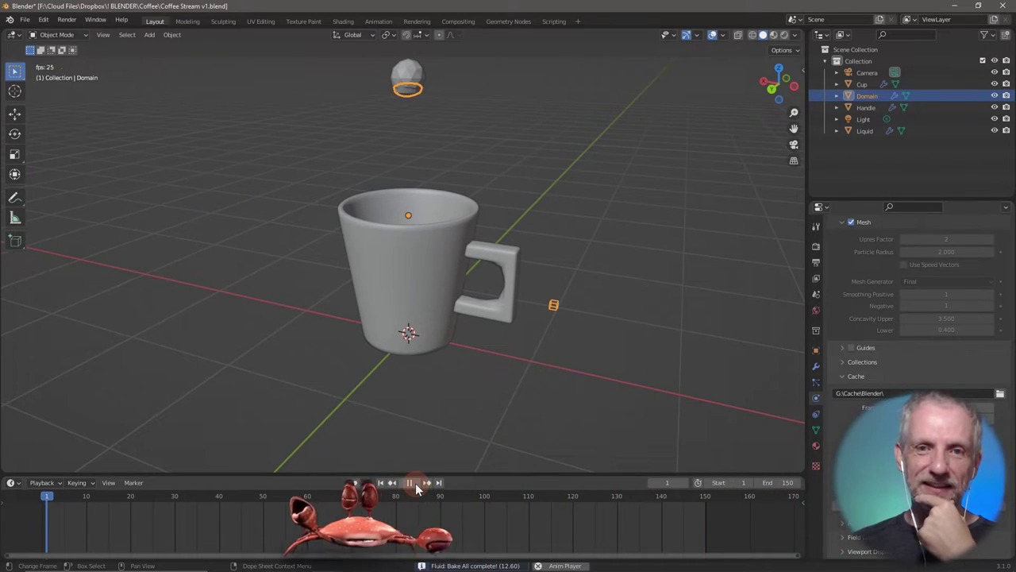
Play the baked simulation and examine the liquid pouring into the cup up close.
{"action": "key", "text": "space"}
{"action": "mouse_move", "coordinate": [544, 366]}
{"action": "middle_mouse_down"}
{"action": "mouse_move", "coordinate": [511, 399]}
{"action": "mouse_move", "coordinate": [558, 366]}
{"action": "middle_mouse_up"}
{"action": "scroll", "coordinate": [543, 371], "scroll_direction": "down", "scroll_amount": 2}
{"action": "scroll", "coordinate": [543, 370], "scroll_direction": "up", "scroll_amount": 7}
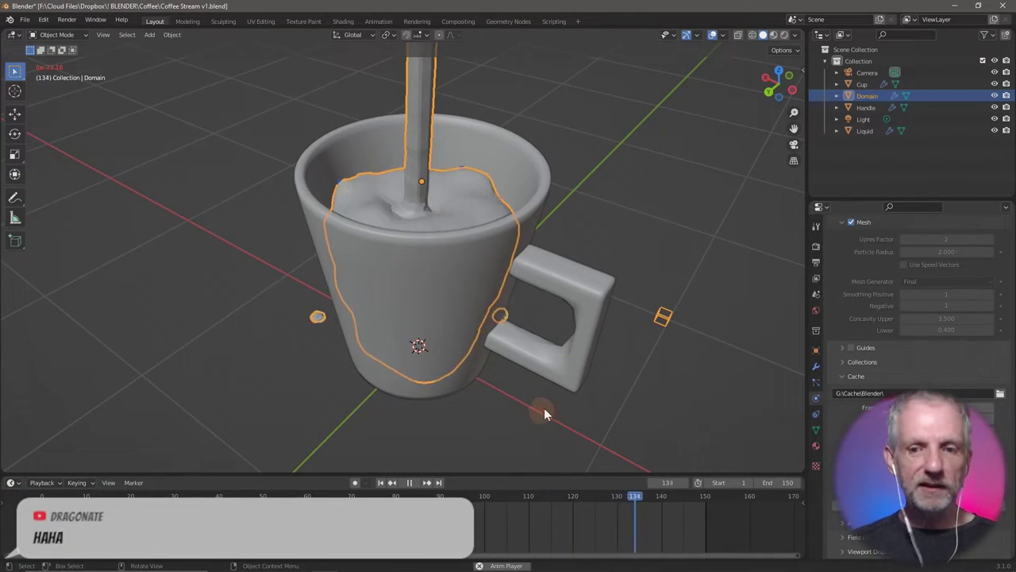
Shade the Domain's liquid mesh smooth.
{"action": "middle_click_drag", "start_coordinate": [569, 378], "coordinate": [559, 402]}
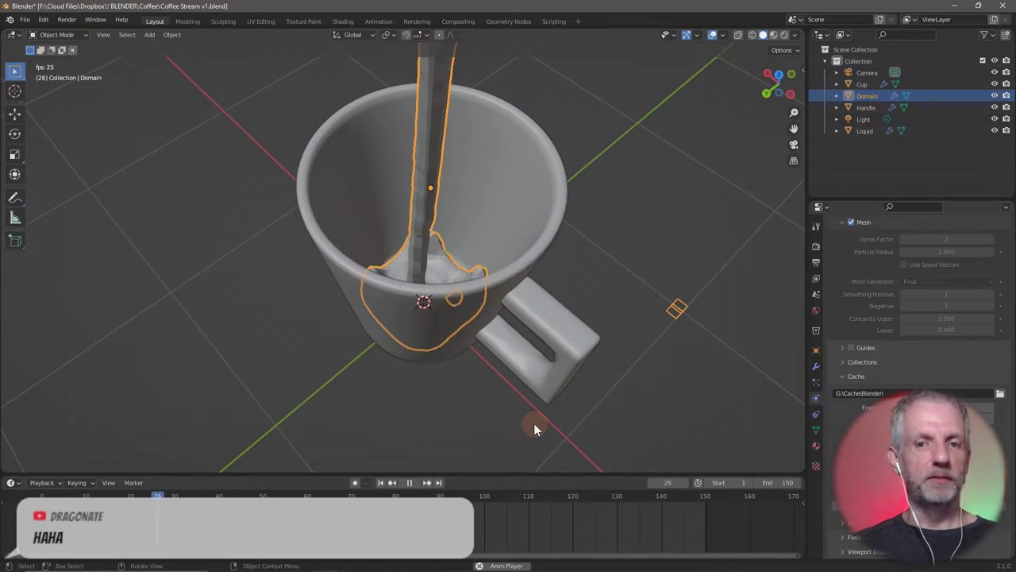
{"action": "left_click", "coordinate": [178, 34]}
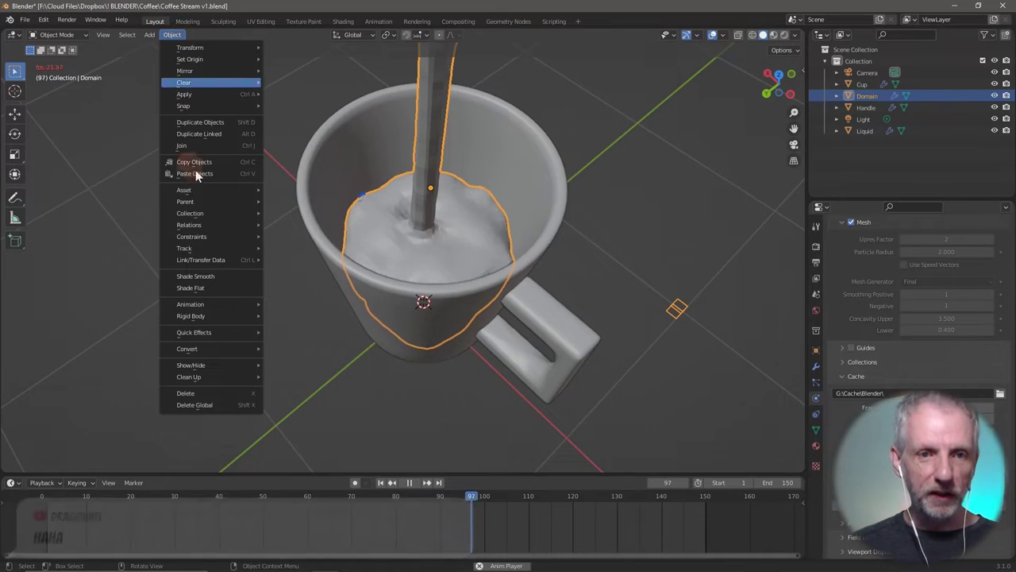
{"action": "left_click", "coordinate": [233, 276]}
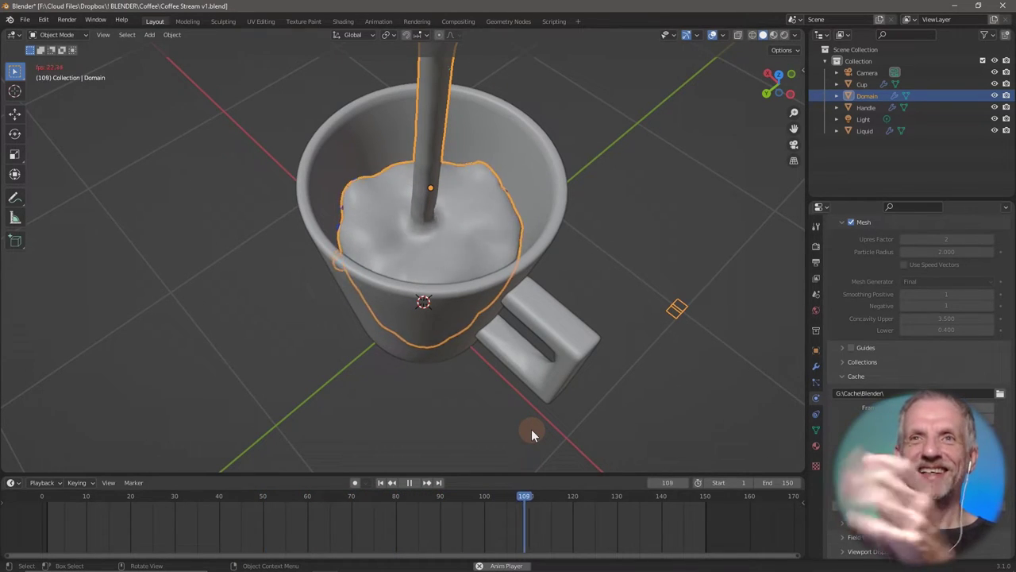
Play and scrub through the smoothed liquid animation to examine how the cup fills, then return to frame 1.
{"action": "left_click", "coordinate": [410, 482]}
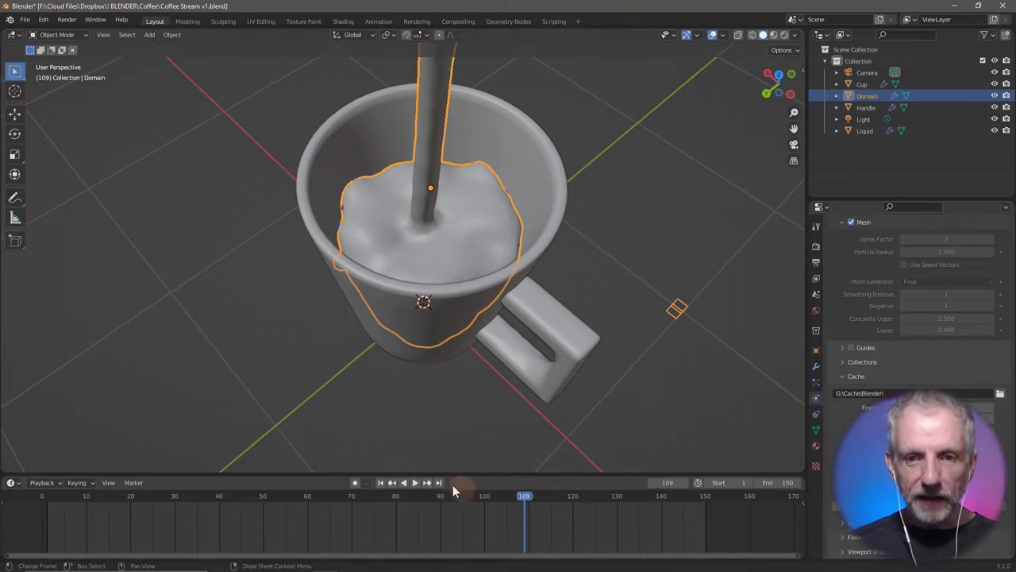
{"action": "left_click_drag", "start_coordinate": [520, 495], "coordinate": [497, 498]}
{"action": "key", "text": "space"}
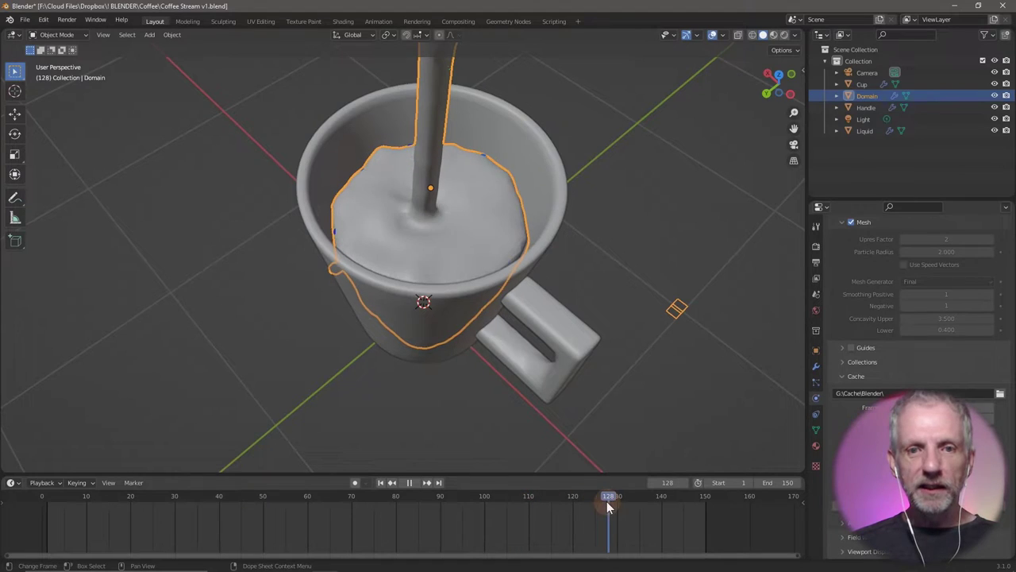
{"action": "left_click_drag", "start_coordinate": [607, 501], "coordinate": [603, 503]}
{"action": "key", "text": "space"}
{"action": "middle_click_drag", "start_coordinate": [459, 395], "coordinate": [481, 391]}
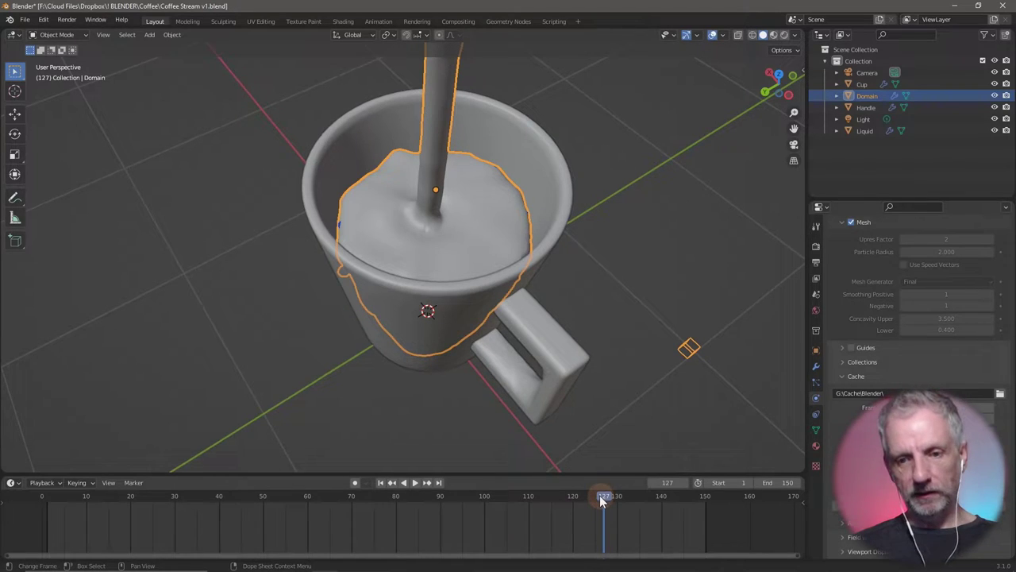
{"action": "left_click", "coordinate": [410, 508]}
{"action": "key", "text": "space"}
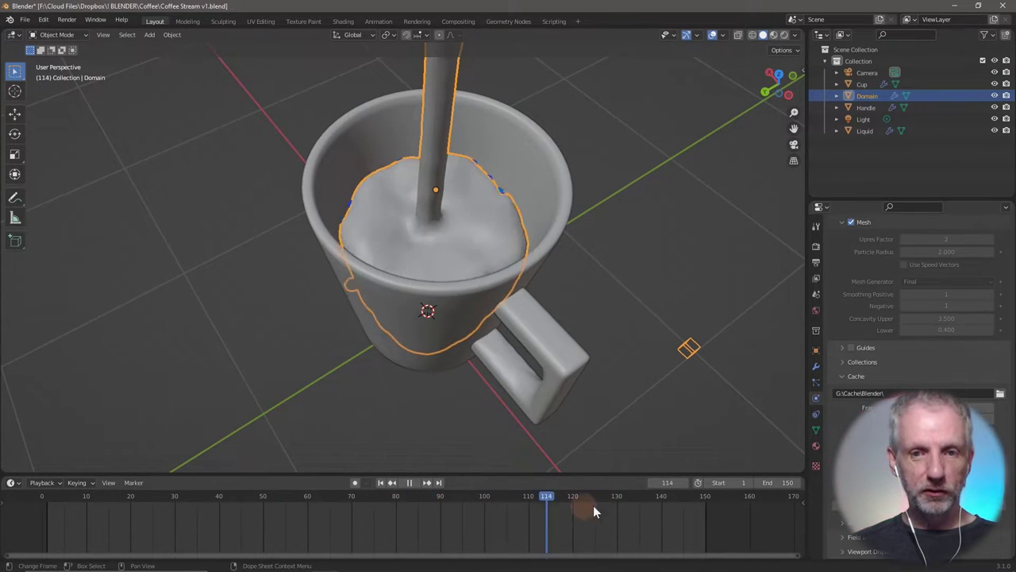
{"action": "left_click", "coordinate": [337, 498]}
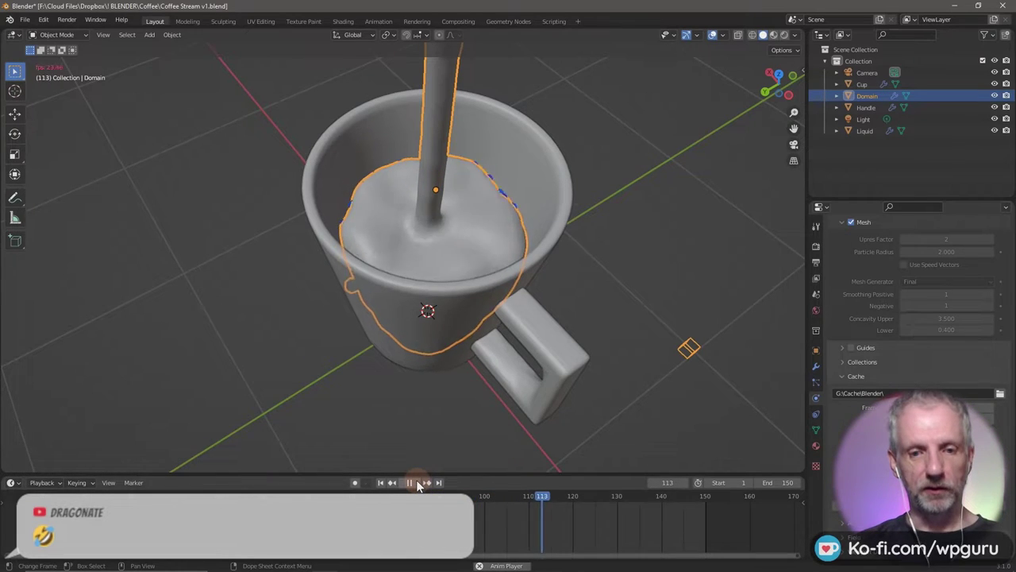
{"action": "left_click", "coordinate": [412, 483]}
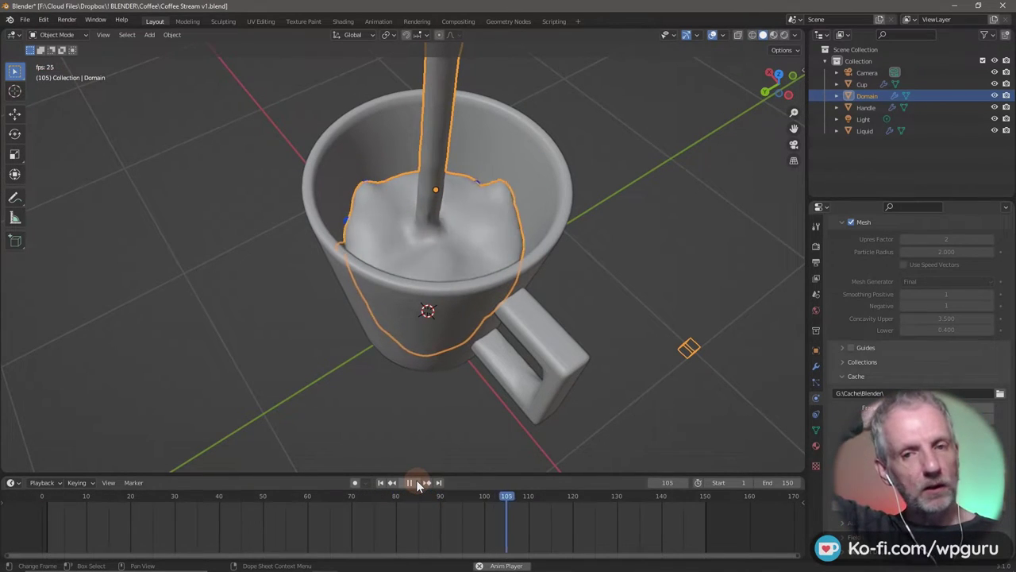
{"action": "key", "text": "Escape"}
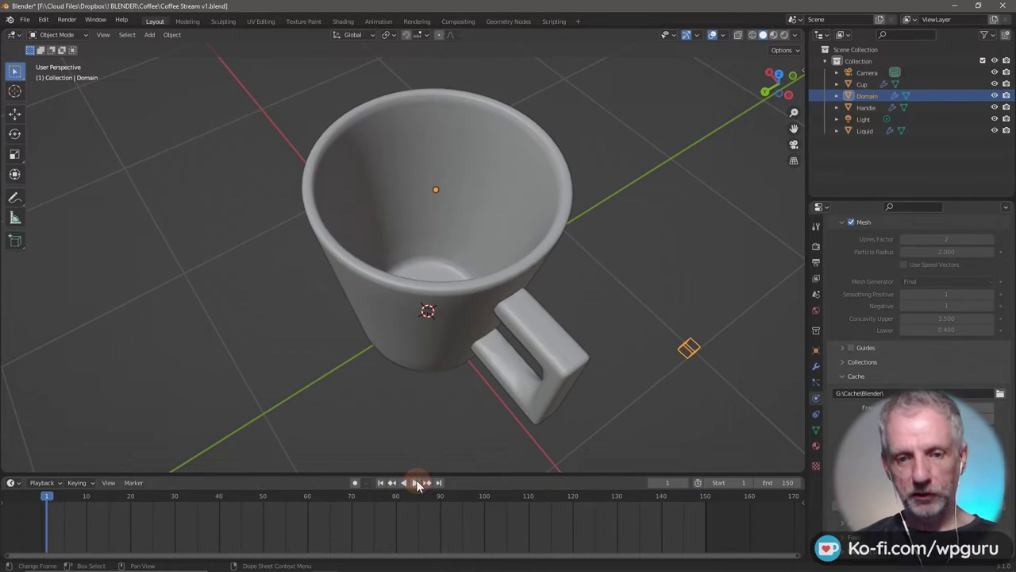
Set both the scene's end frame and the Domain's fluid cache end frame to 250.
{"action": "left_click", "coordinate": [782, 482]}
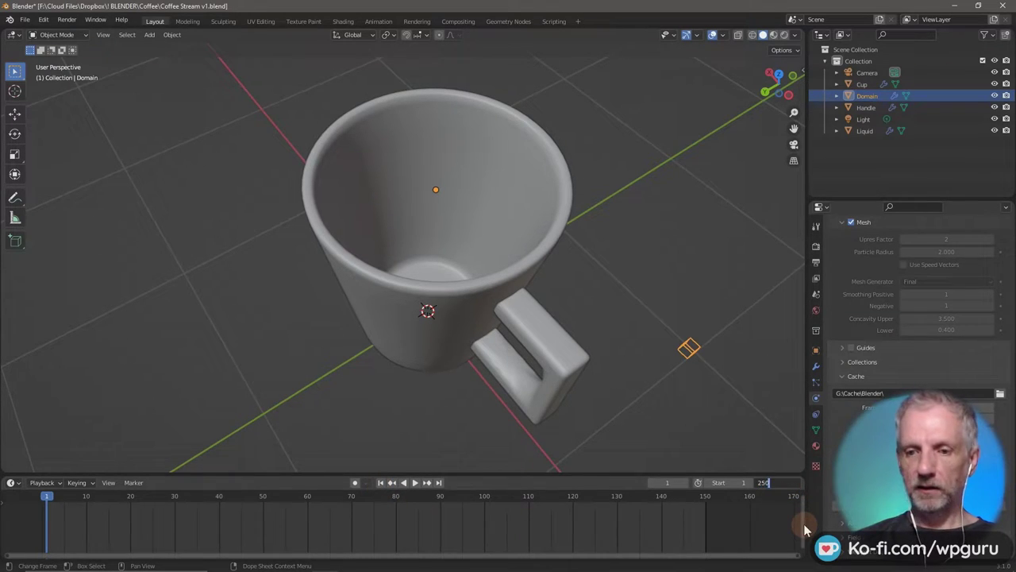
{"action": "type", "text": "250"}
{"action": "key", "text": "Return"}
{"action": "scroll", "coordinate": [664, 531], "scroll_direction": "down", "scroll_amount": 2}
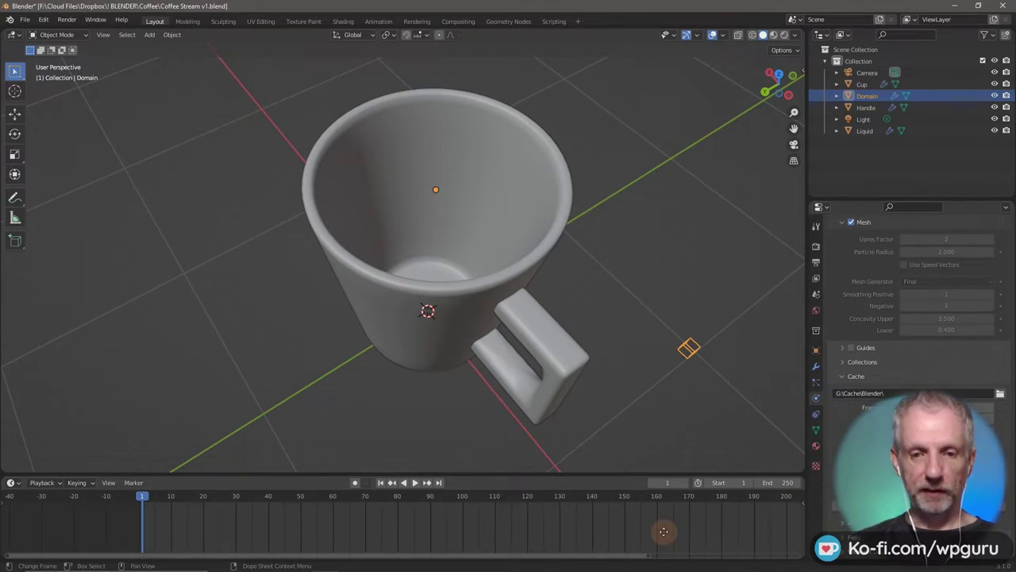
{"action": "key", "text": "Home"}
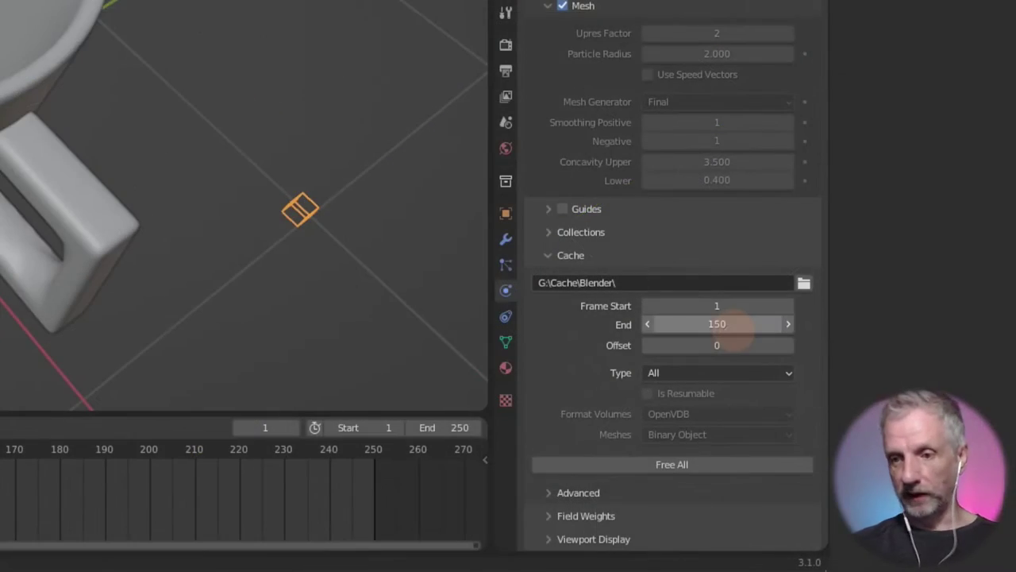
{"action": "left_click", "coordinate": [957, 421]}
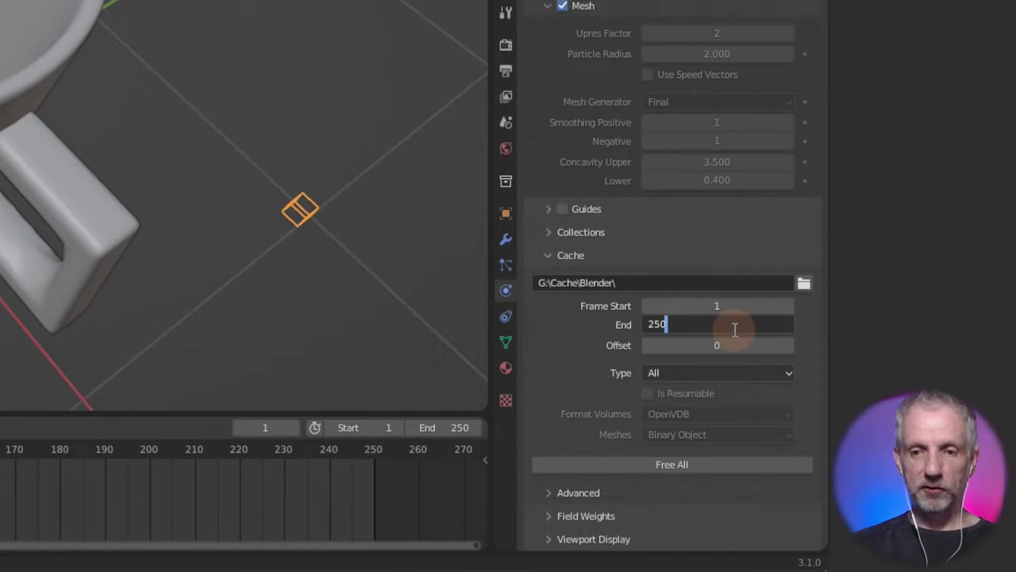
{"action": "key", "text": "Return"}
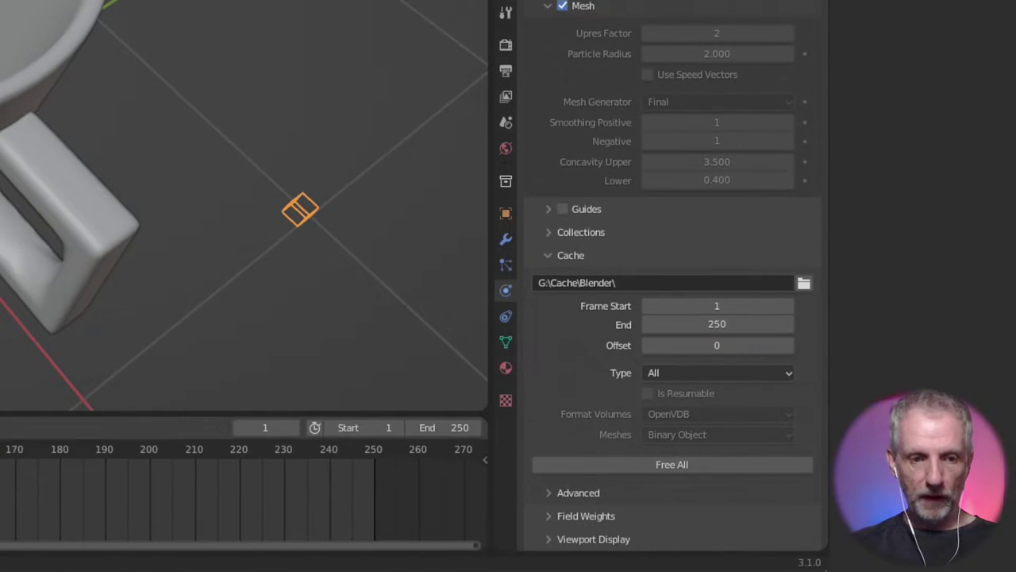
Keyframe the Liquid object's Use Flow setting on at frames 1 and 150 and off at frame 151.
{"action": "left_click", "coordinate": [324, 200]}
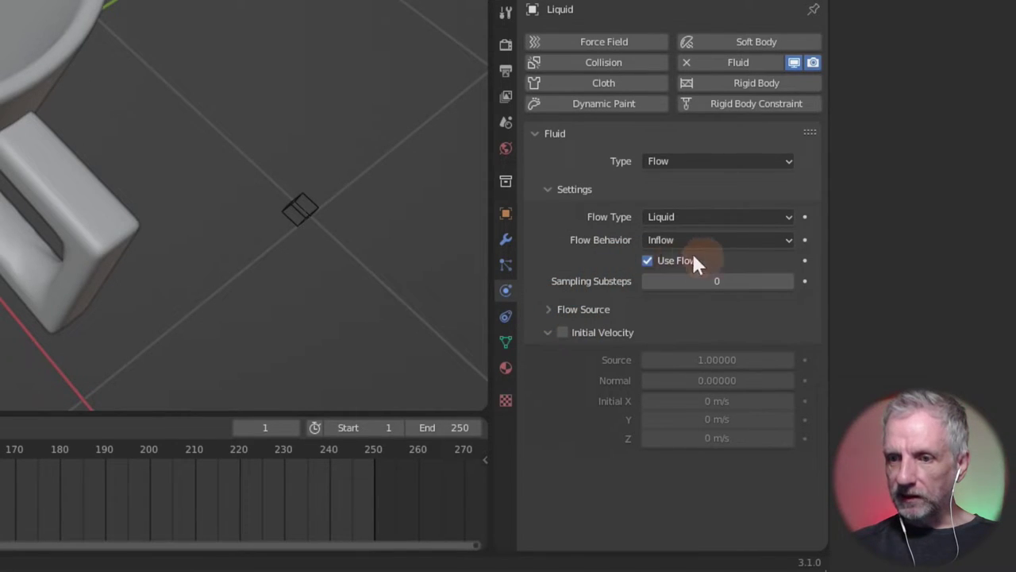
{"action": "left_click", "coordinate": [805, 260]}
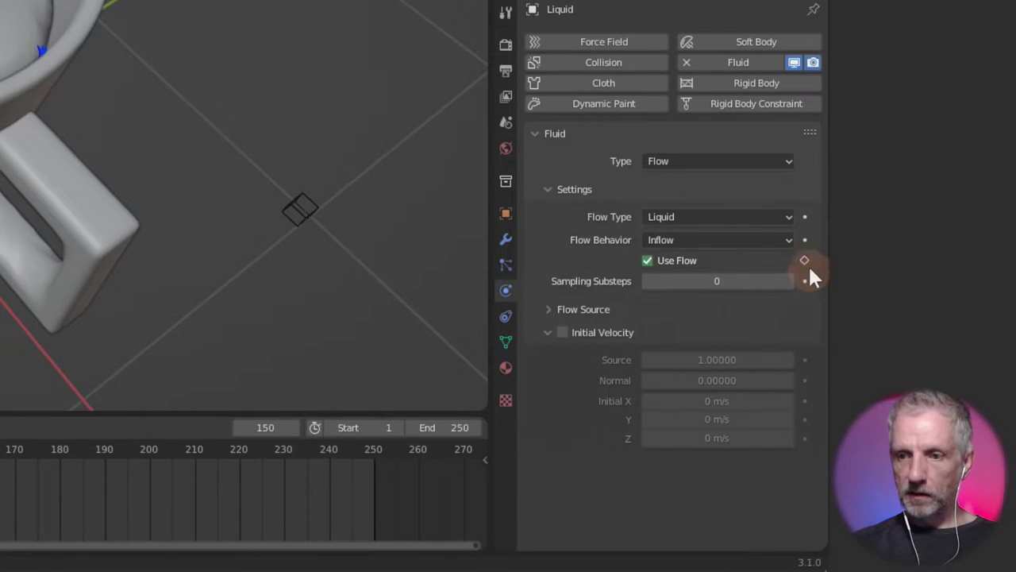
{"action": "left_click", "coordinate": [804, 260]}
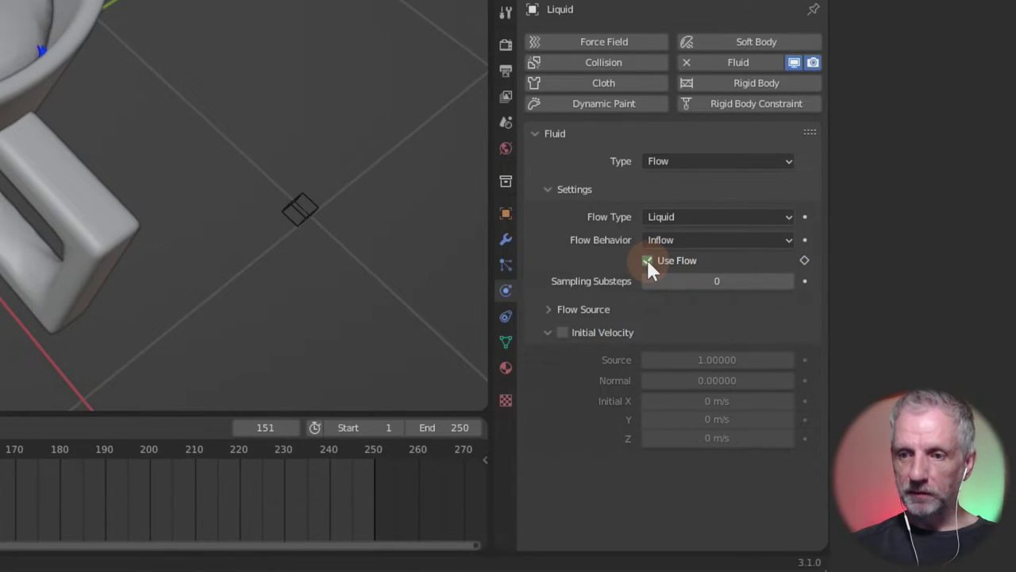
{"action": "left_click", "coordinate": [805, 259]}
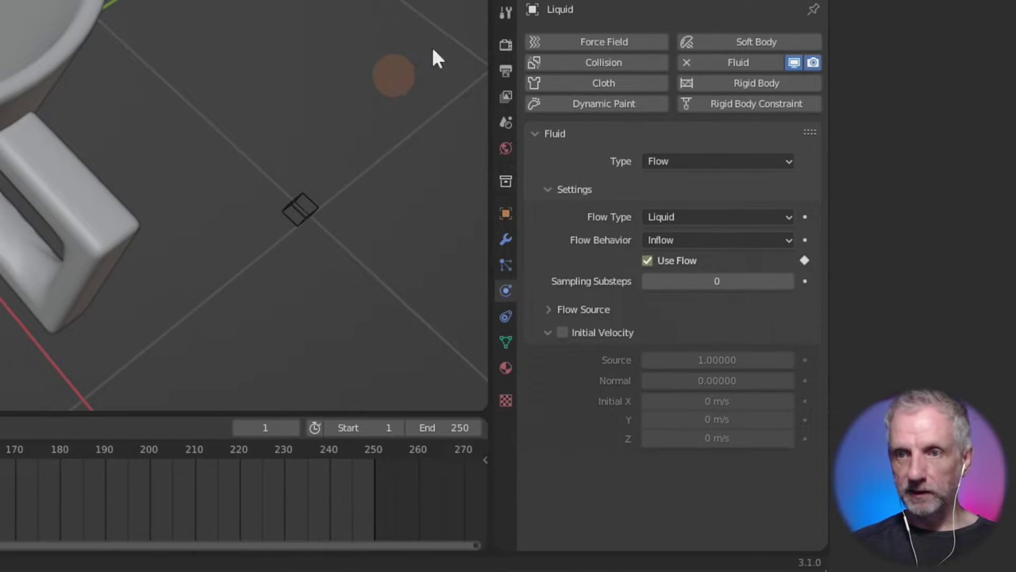
Free the Domain's cache and rebake the full 250-frame simulation with the keyframed inflow.
{"action": "left_click", "coordinate": [300, 209]}
{"action": "scroll", "coordinate": [607, 412], "scroll_direction": "down", "scroll_amount": 20}
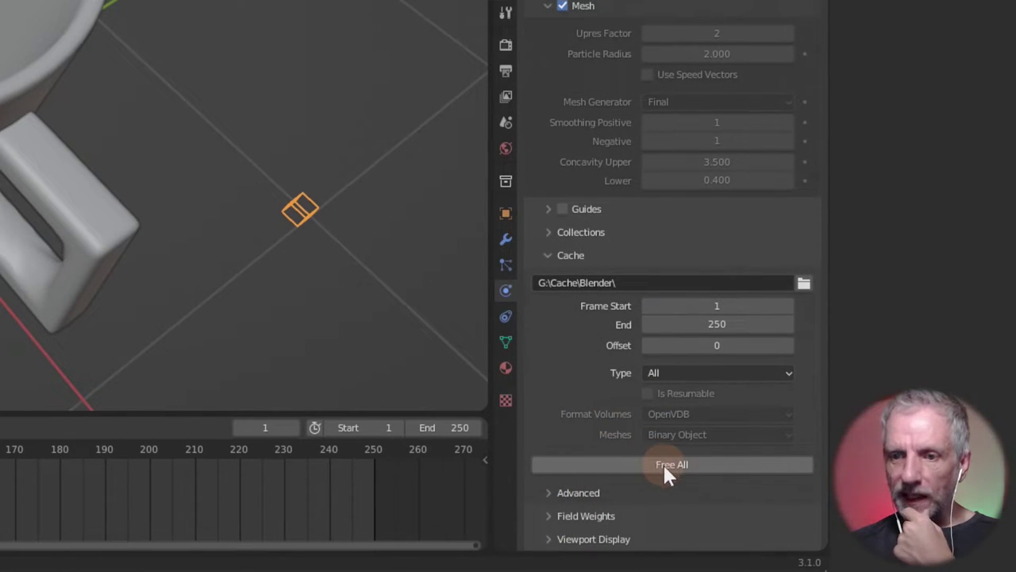
{"action": "left_click", "coordinate": [665, 465]}
{"action": "left_click", "coordinate": [675, 465]}
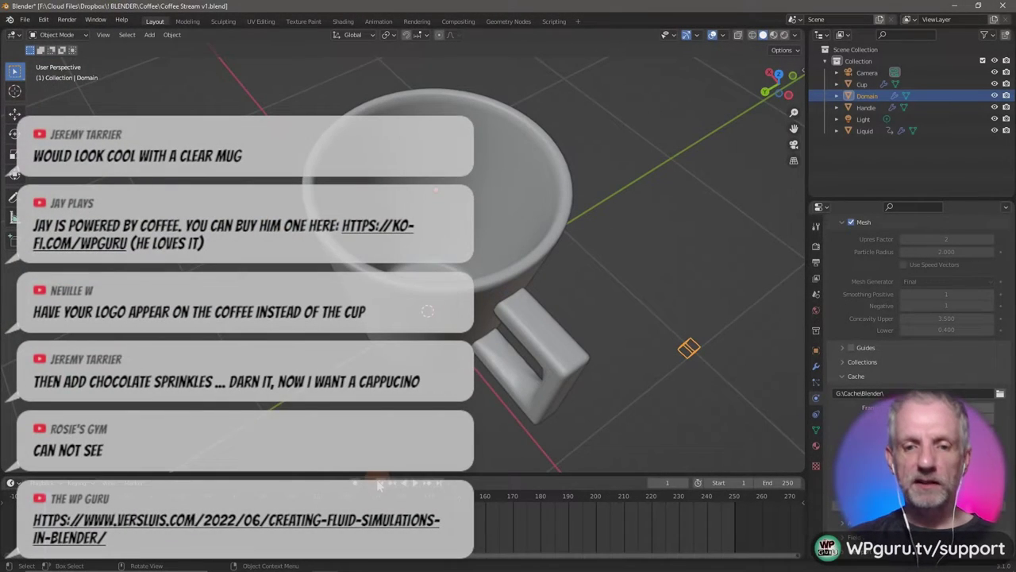
Play the rebaked simulation, examine how the pour stops and the liquid settles in the cup, and return to frame 1.
{"action": "left_click", "coordinate": [415, 484]}
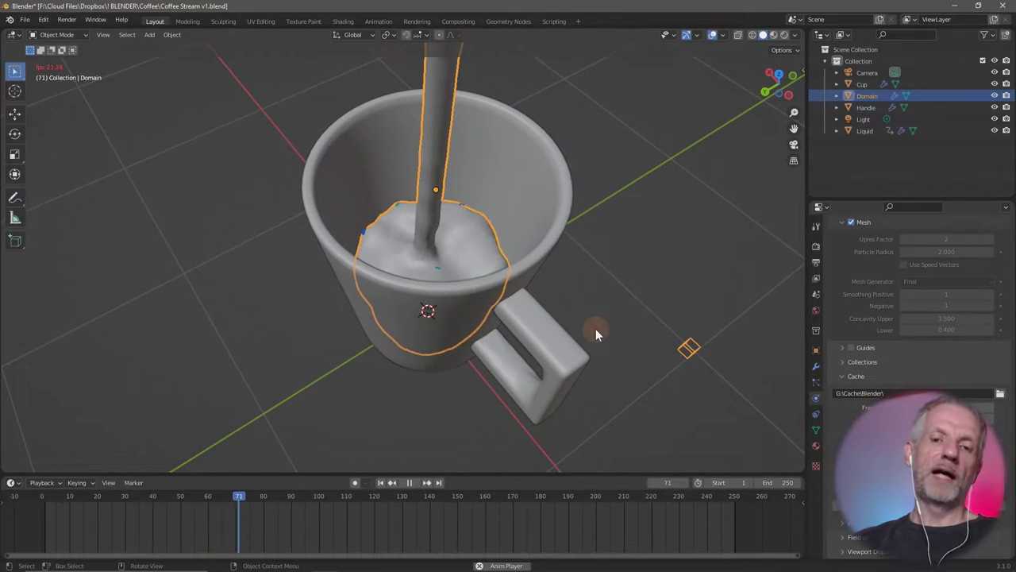
{"action": "middle_click_drag", "start_coordinate": [578, 310], "coordinate": [549, 322]}
{"action": "scroll", "coordinate": [555, 324], "scroll_direction": "up", "scroll_amount": 4}
{"action": "scroll", "coordinate": [555, 324], "scroll_direction": "down", "scroll_amount": 4}
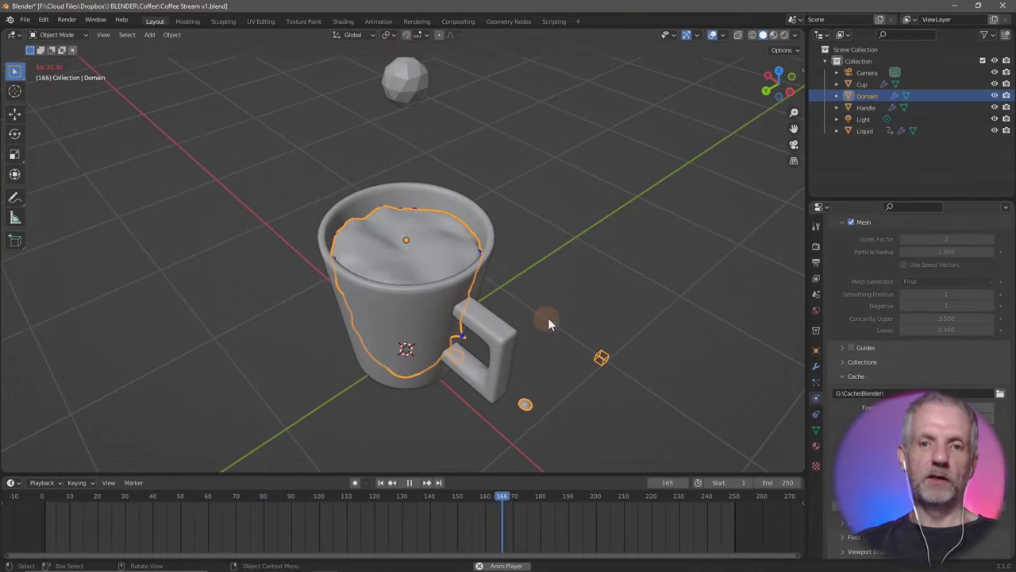
{"action": "scroll", "coordinate": [555, 318], "scroll_direction": "down", "scroll_amount": 1}
{"action": "scroll", "coordinate": [445, 165], "scroll_direction": "down", "scroll_amount": 2}
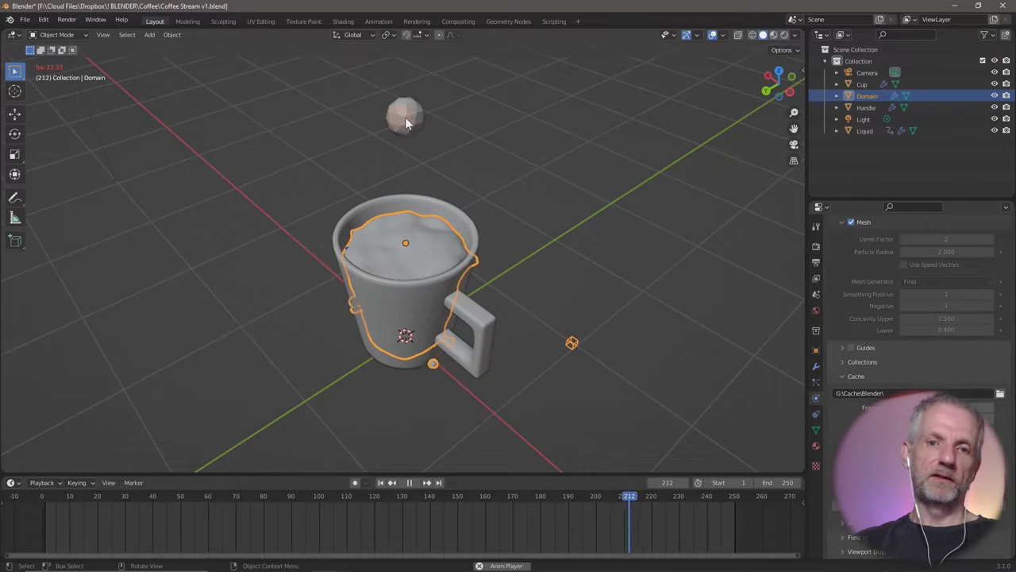
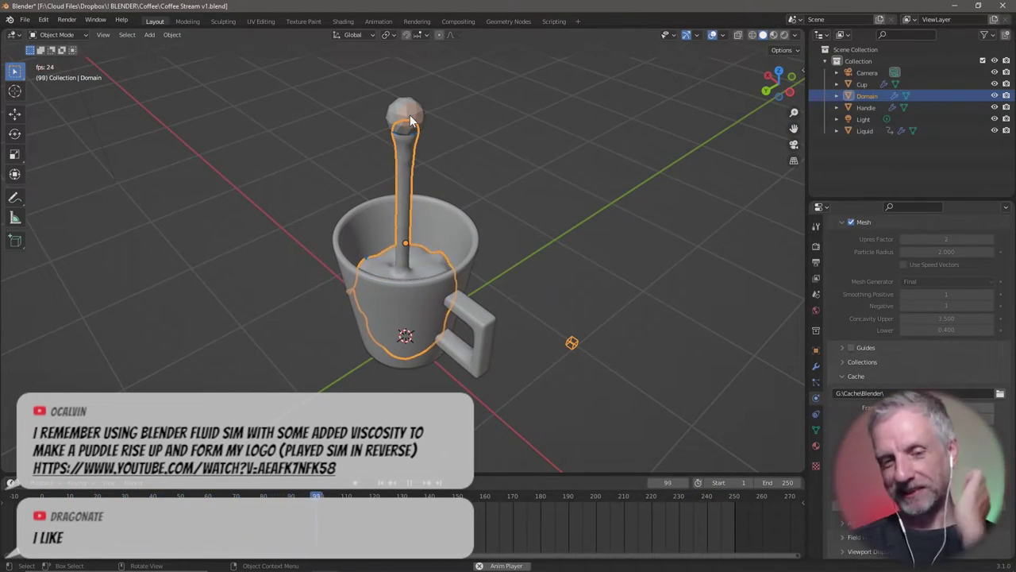
{"action": "left_click", "coordinate": [413, 483]}
{"action": "left_click", "coordinate": [381, 482]}
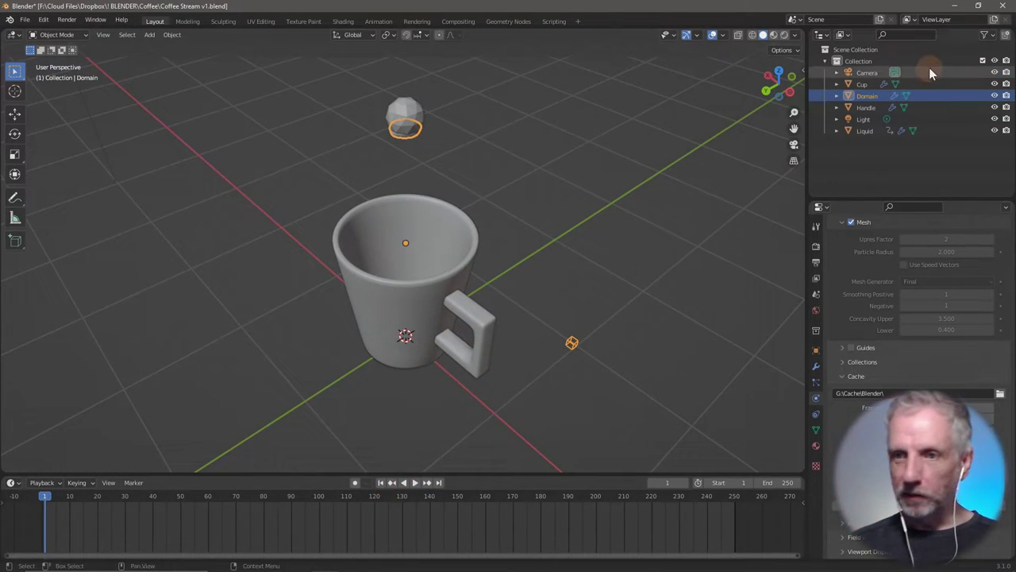
Select the Liquid object and keyframe its starting location at frame 1.
{"action": "left_click", "coordinate": [865, 131]}
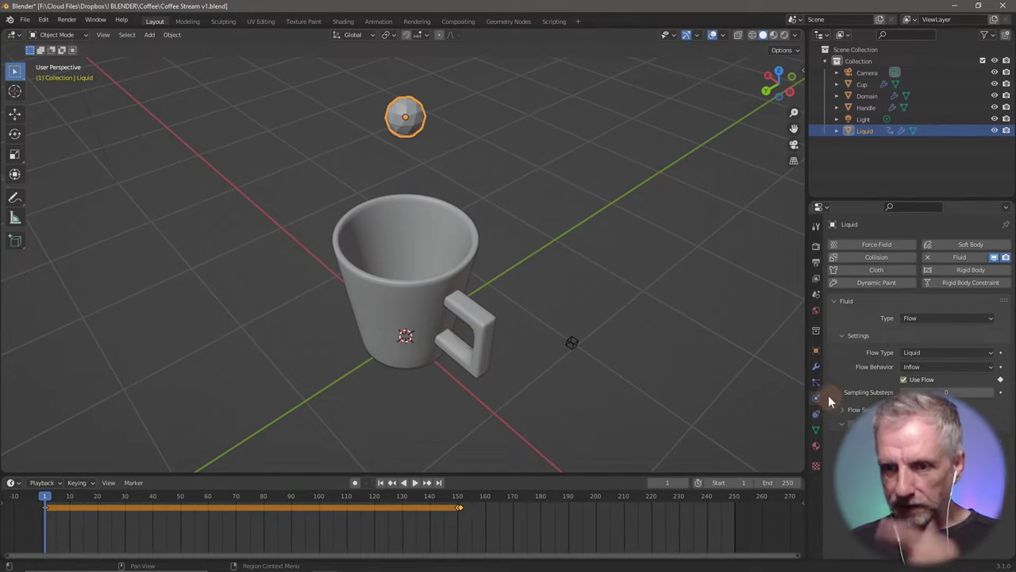
{"action": "left_click", "coordinate": [813, 351]}
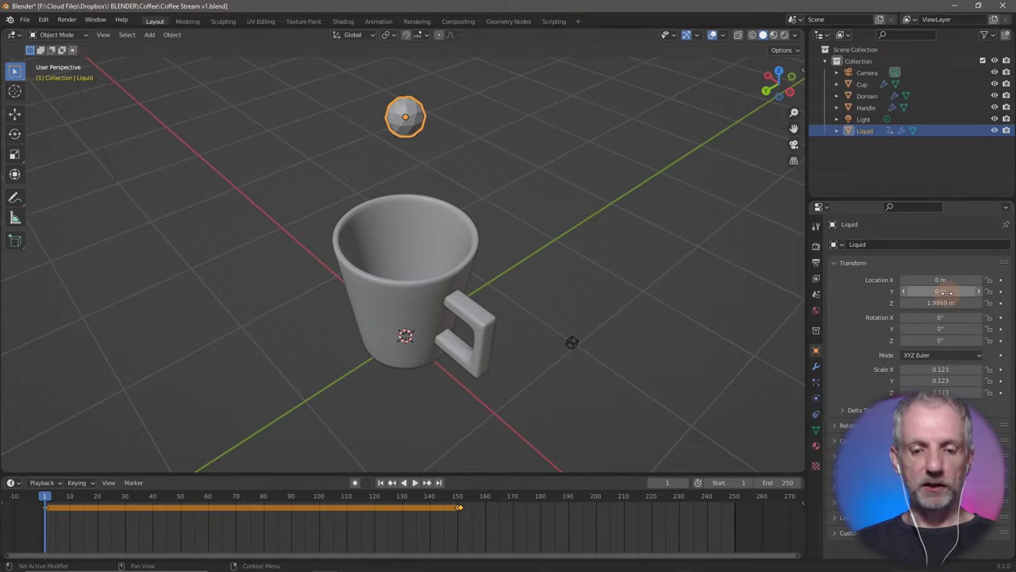
{"action": "key", "text": "i"}
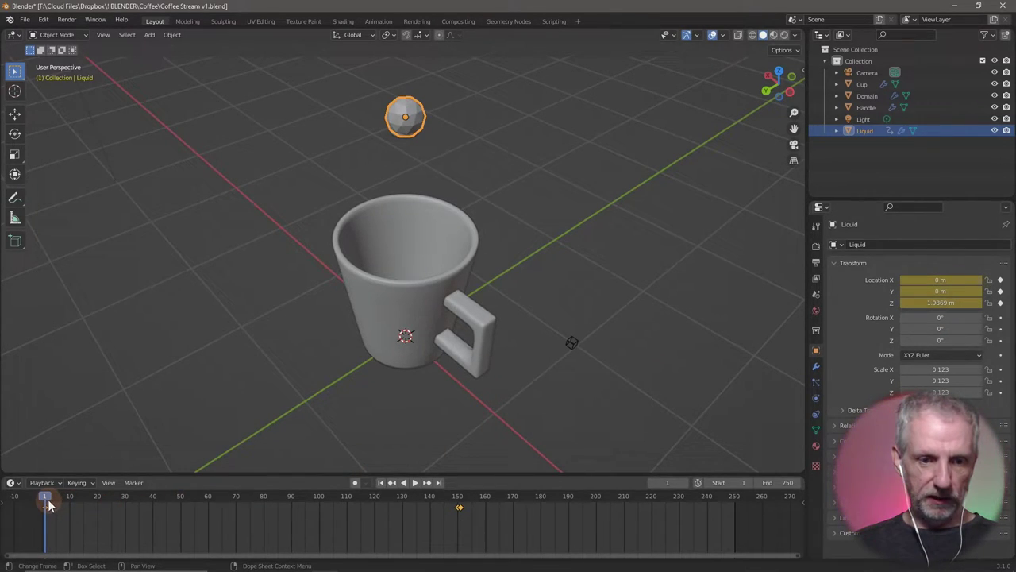
Move Liquid horizontally to about X -0.038 m, Y 0.054 m at frame 50 and keyframe that location at frames 50 and 60.
{"action": "left_click_drag", "start_coordinate": [48, 499], "coordinate": [150, 498]}
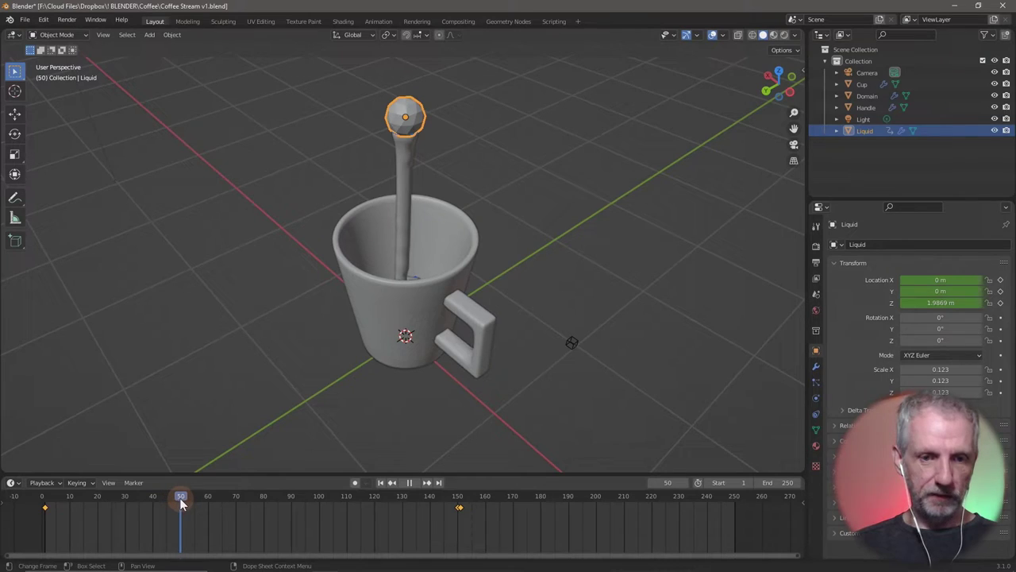
{"action": "left_click_drag", "start_coordinate": [353, 317], "coordinate": [351, 322]}
{"action": "key", "text": "shift+z"}
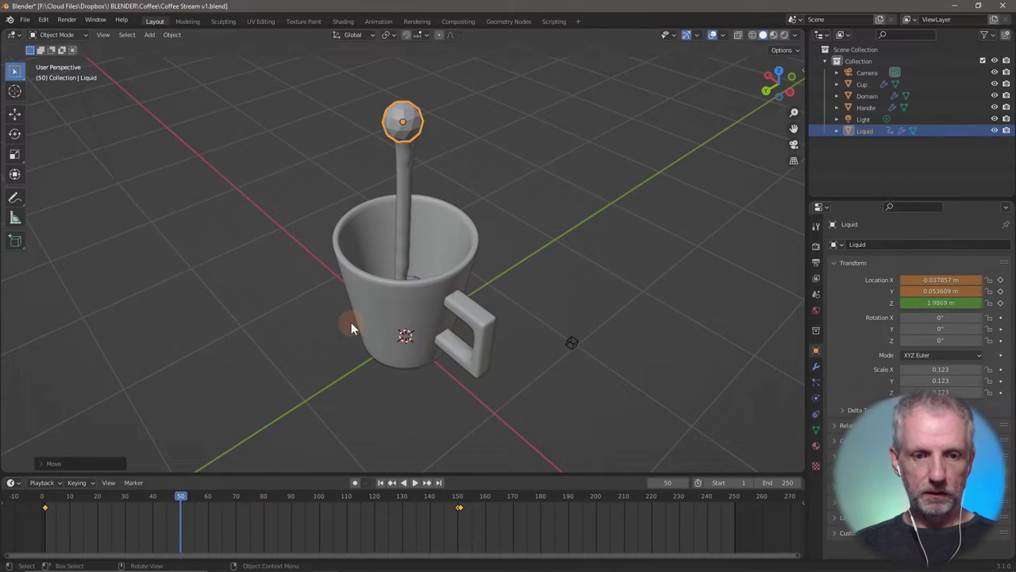
{"action": "key", "text": "i"}
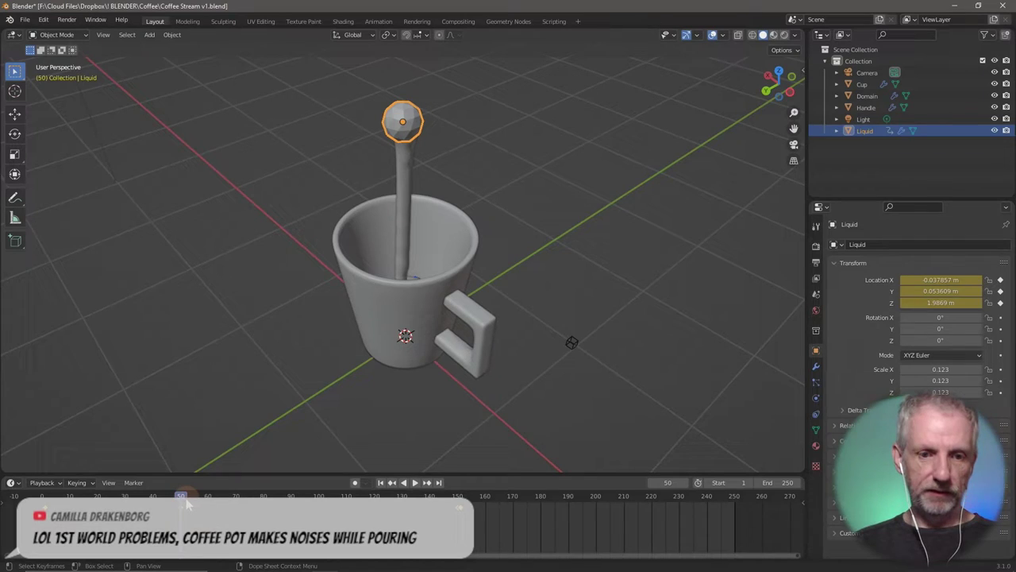
{"action": "key", "text": "space"}
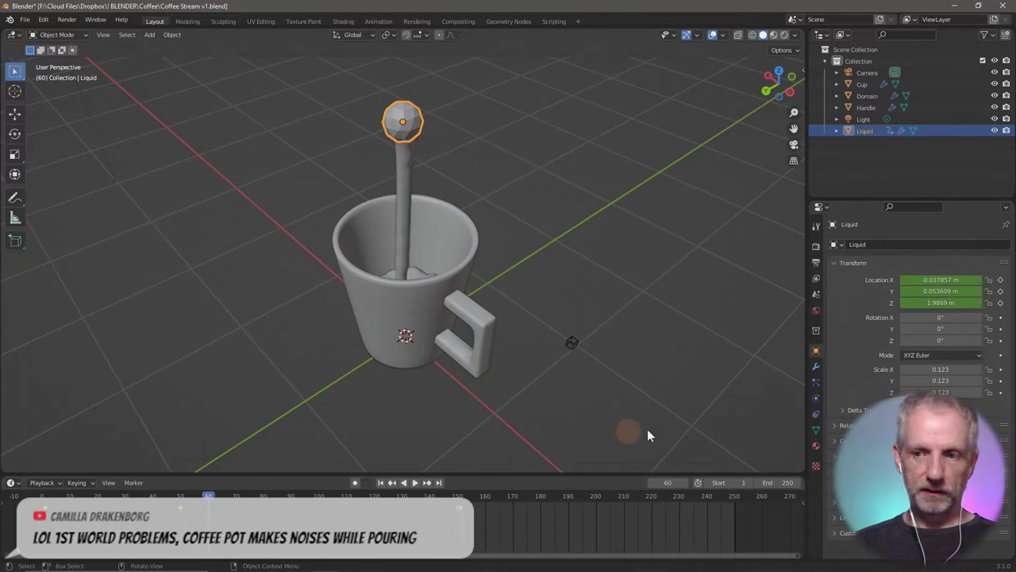
{"action": "key", "text": "i"}
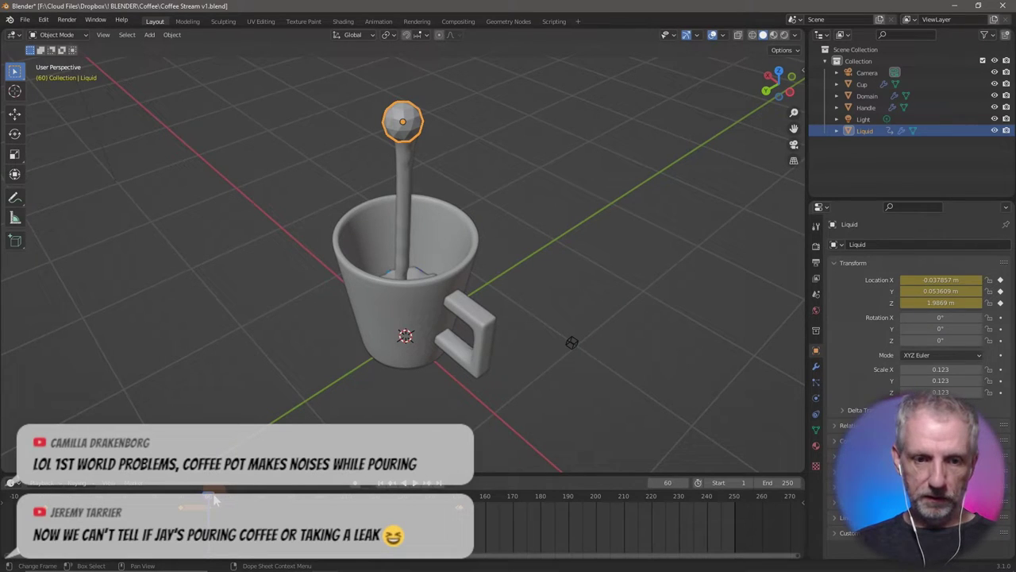
Move Liquid to about X -0.194 m, Y 0.054 m at frame 109 and keyframe that location at frames 109 and 121.
{"action": "left_click_drag", "start_coordinate": [213, 498], "coordinate": [345, 499]}
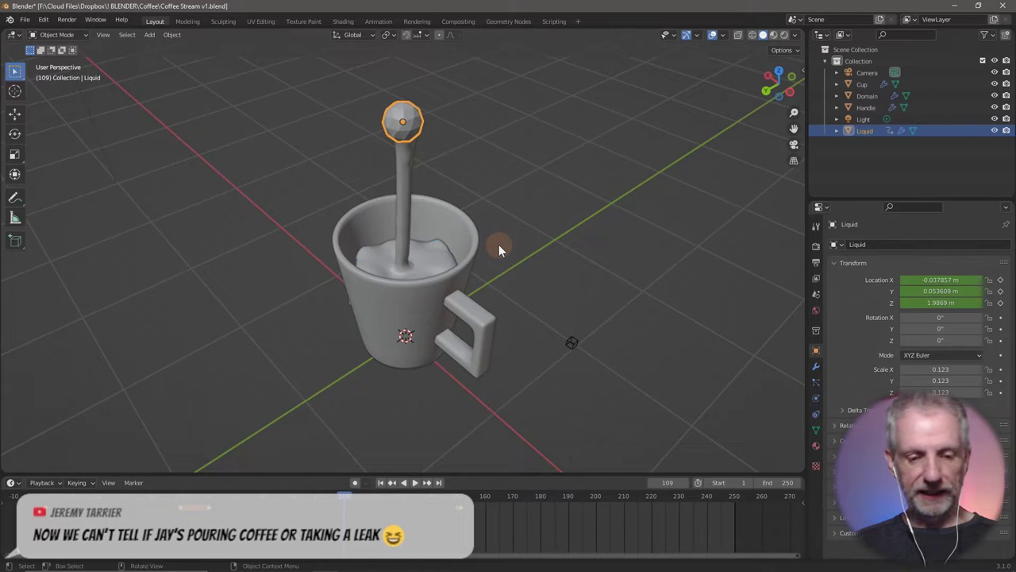
{"action": "key", "text": "g"}
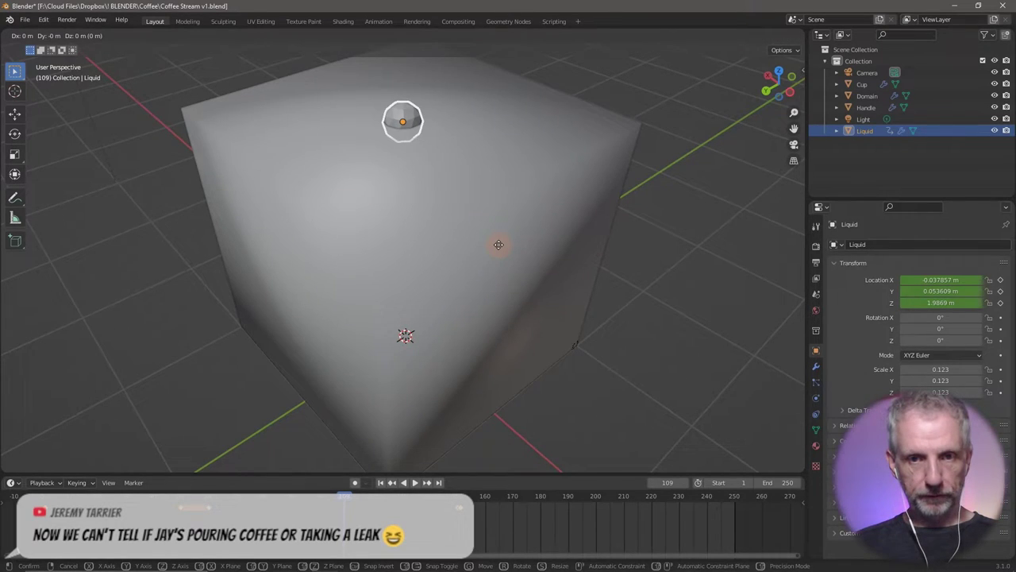
{"action": "left_click", "coordinate": [518, 256]}
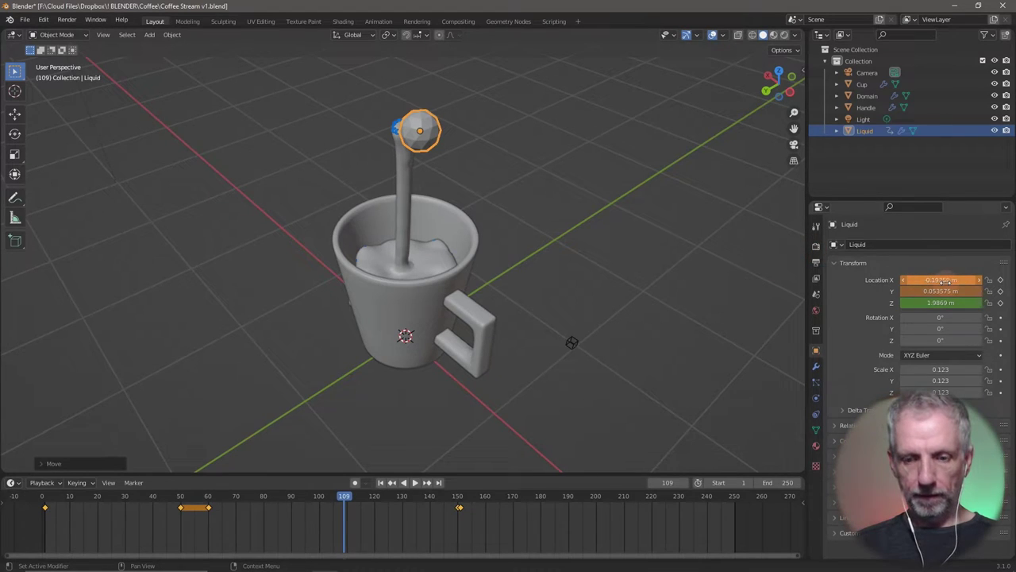
{"action": "key", "text": "i"}
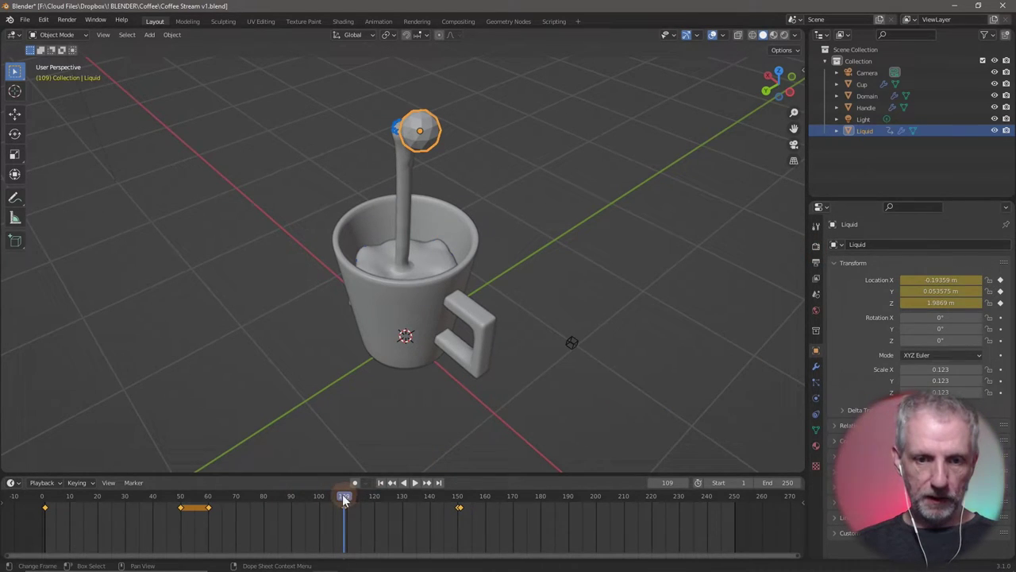
{"action": "key", "text": "space"}
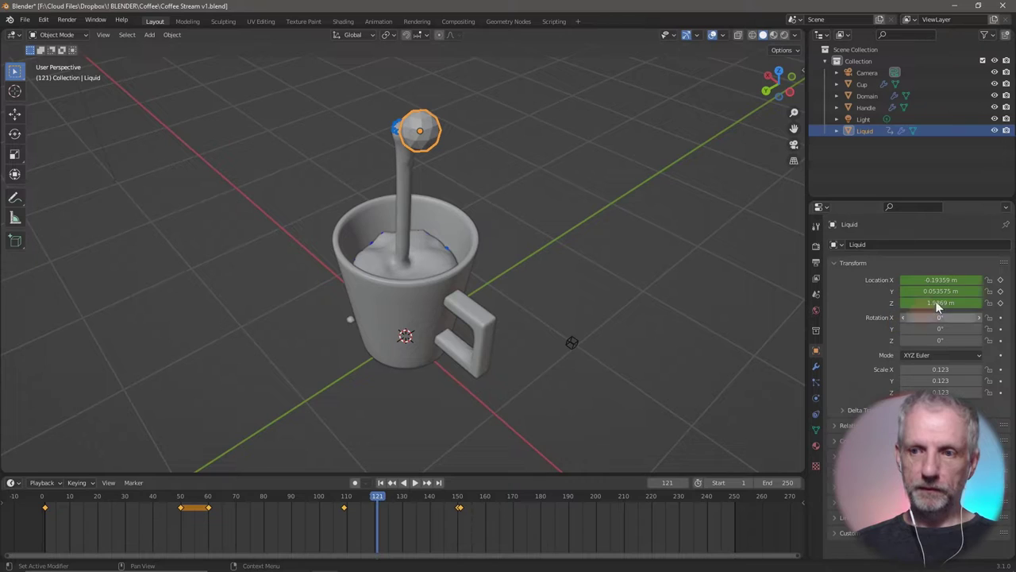
{"action": "key", "text": "i"}
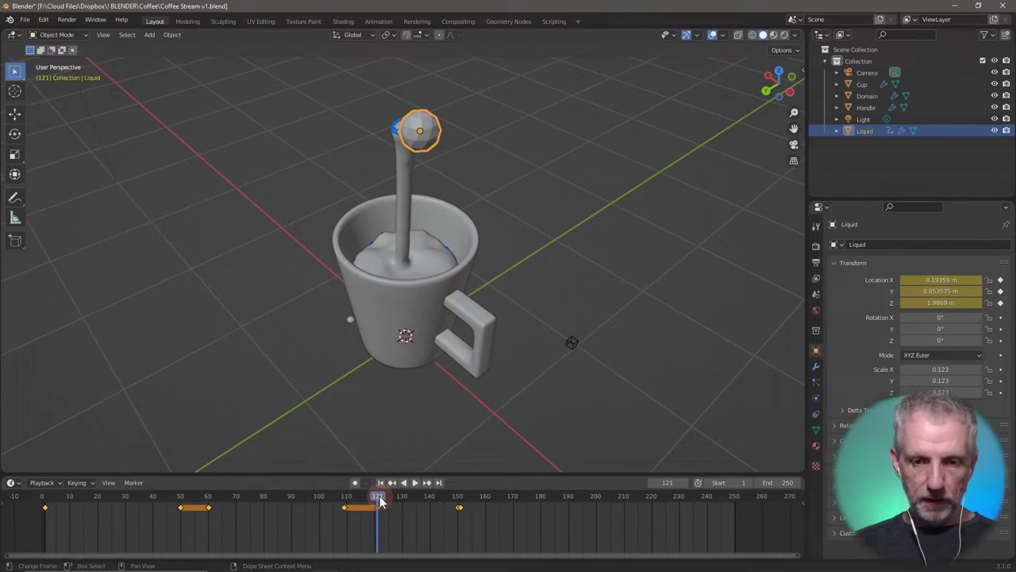
At frame 160, move Liquid horizontally to about X -0.047 m, Y 0.240 m and keyframe its location.
{"action": "left_click_drag", "start_coordinate": [379, 499], "coordinate": [486, 498]}
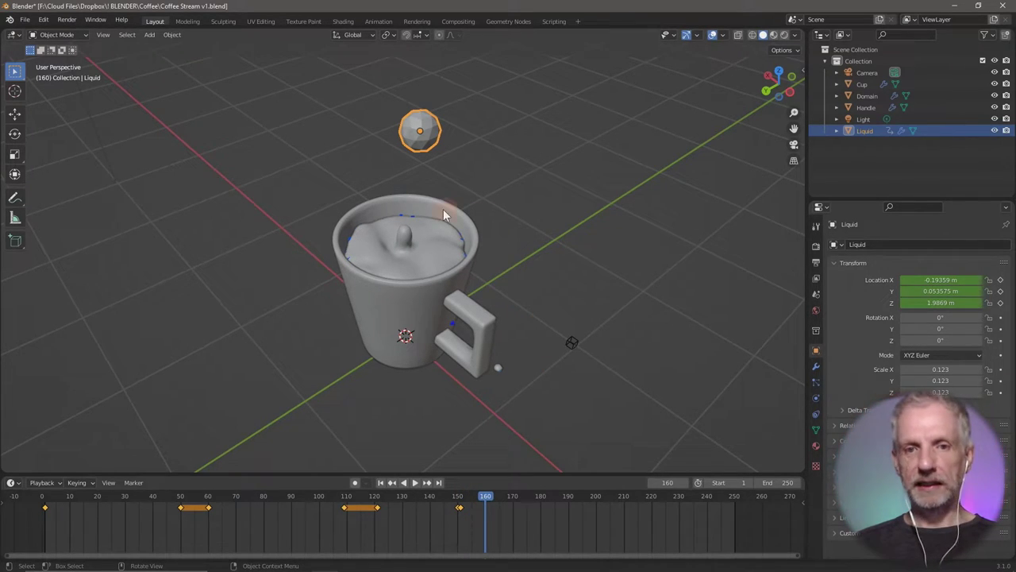
{"action": "key", "text": "g"}
{"action": "key", "text": "shift+z"}
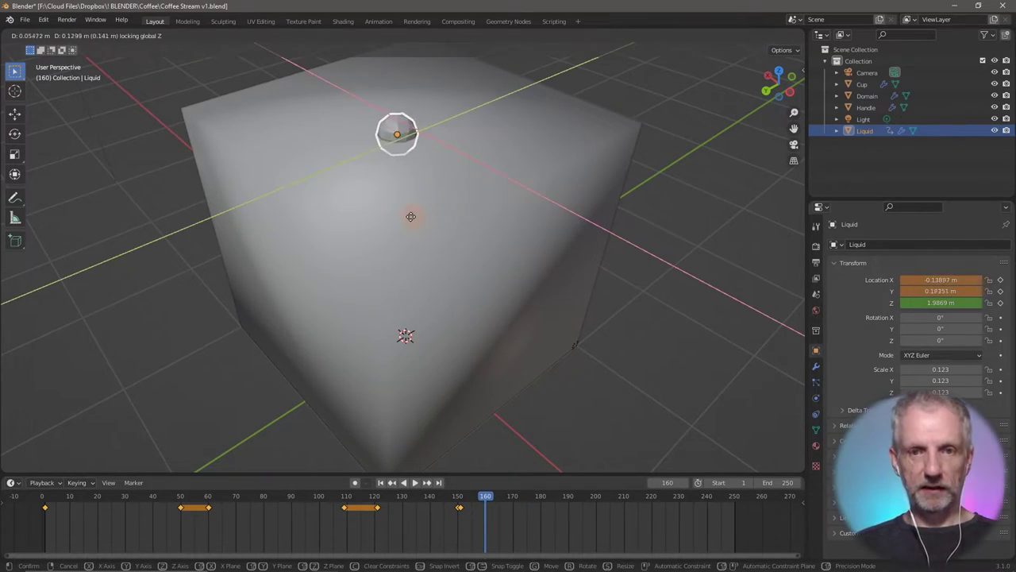
{"action": "left_click", "coordinate": [392, 212]}
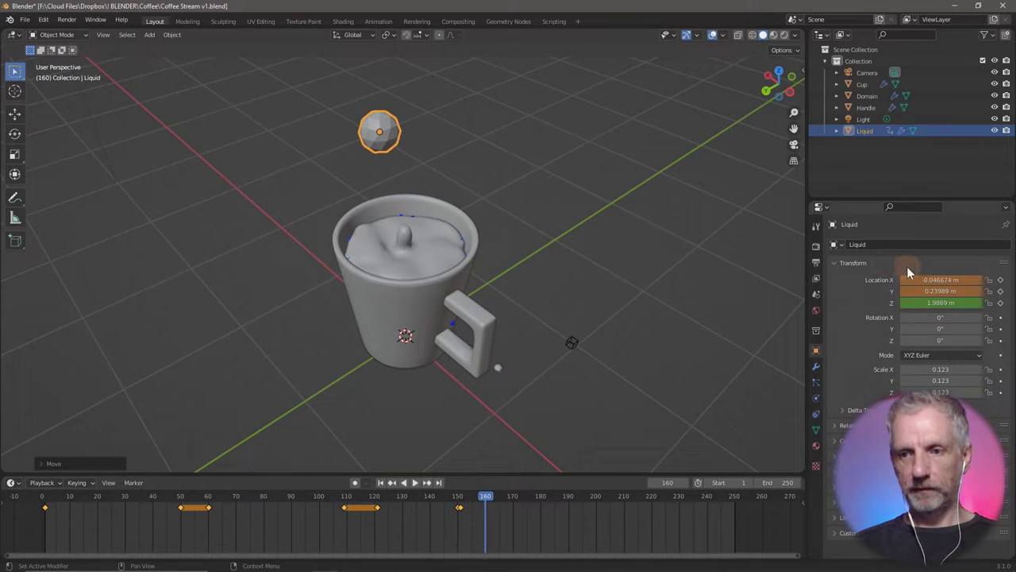
{"action": "key", "text": "i"}
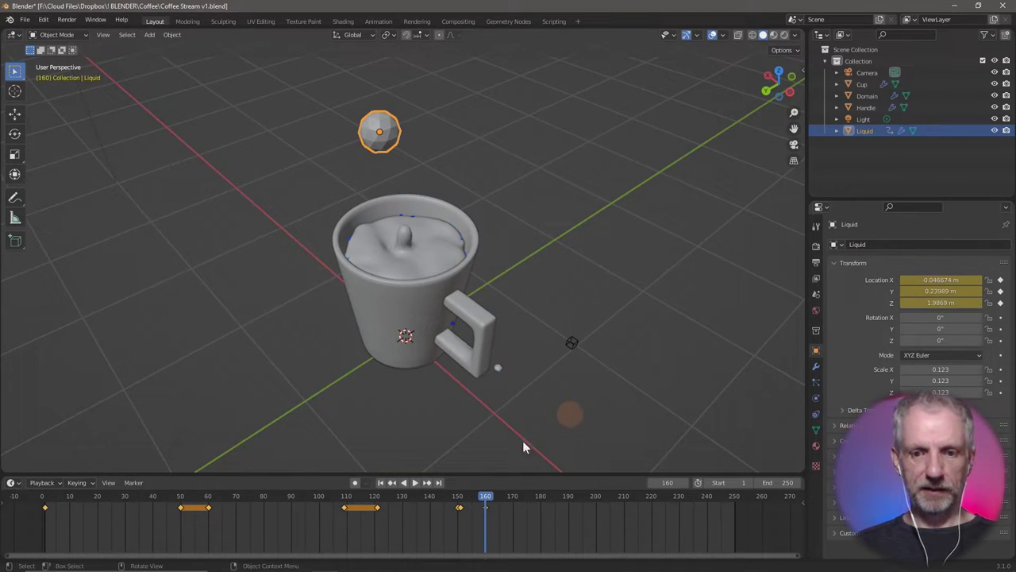
Play the animation from the start to review how the Liquid emitter moves above the cup.
{"action": "left_click_drag", "start_coordinate": [484, 499], "coordinate": [42, 502]}
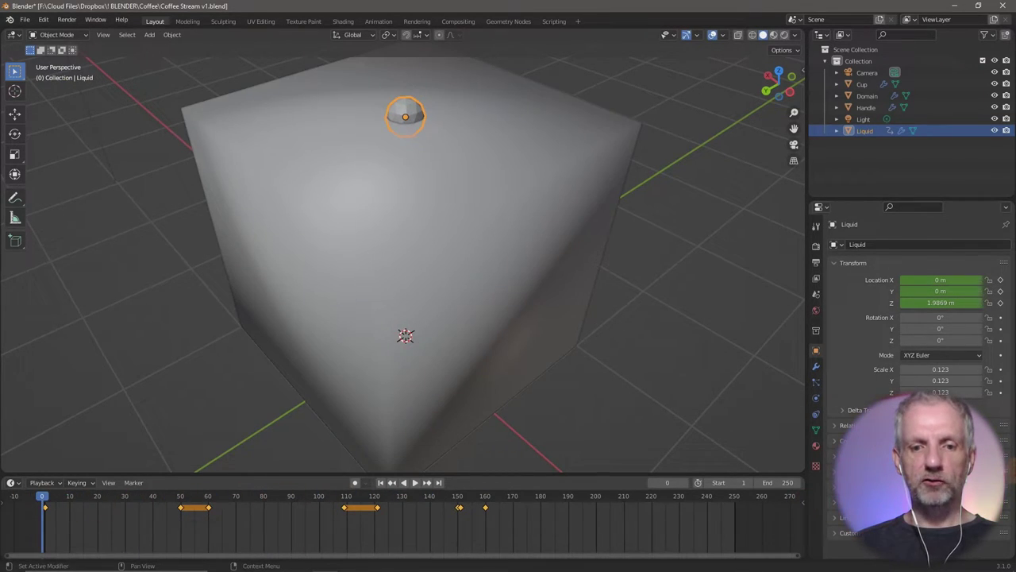
{"action": "left_click", "coordinate": [417, 483]}
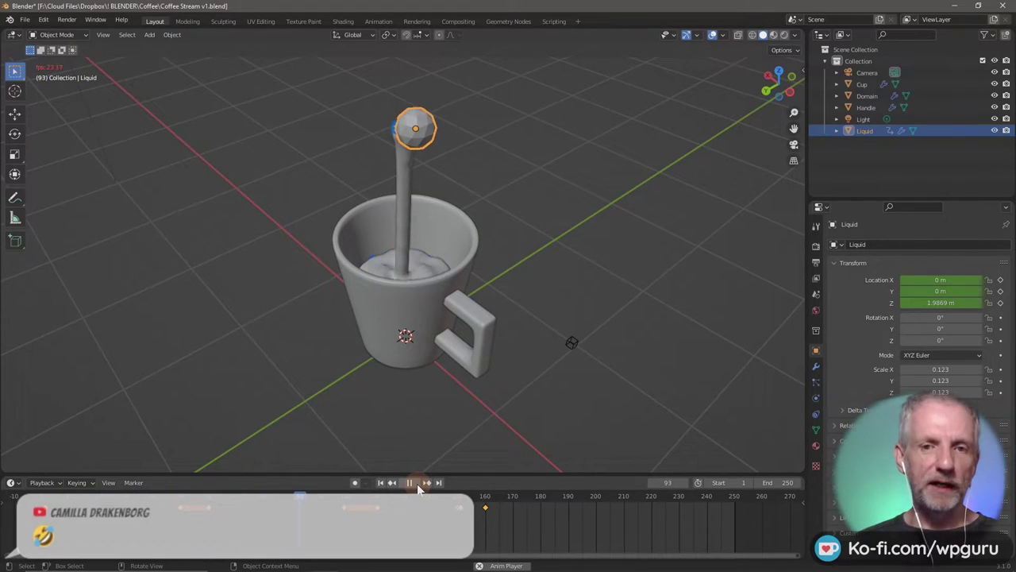
{"action": "left_click", "coordinate": [409, 482]}
Add location keyframes for Liquid at frames 22 and 29, using its interpolated positions.
{"action": "key", "text": "space"}
{"action": "left_click_drag", "start_coordinate": [154, 509], "coordinate": [89, 513]}
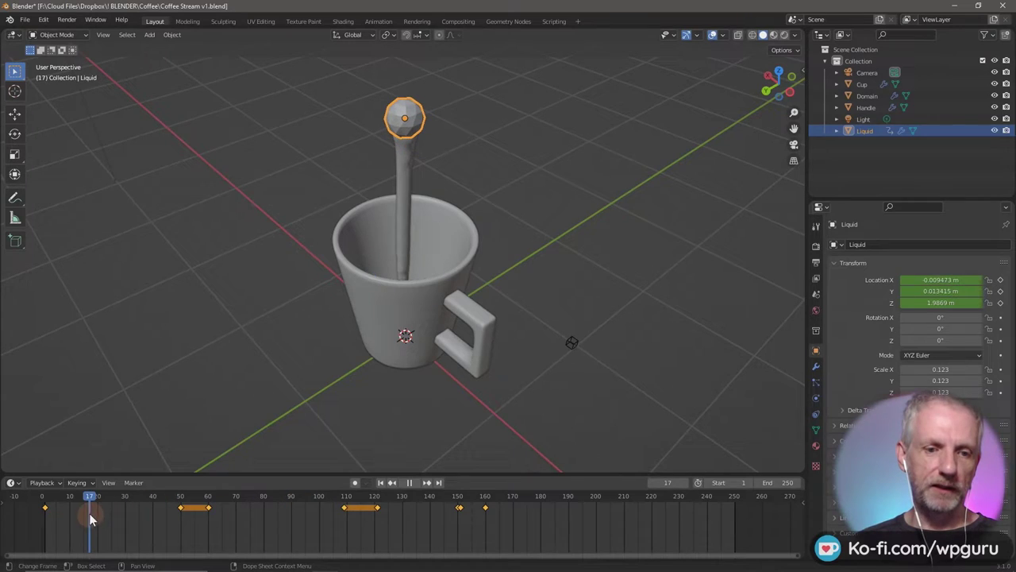
{"action": "key", "text": "space"}
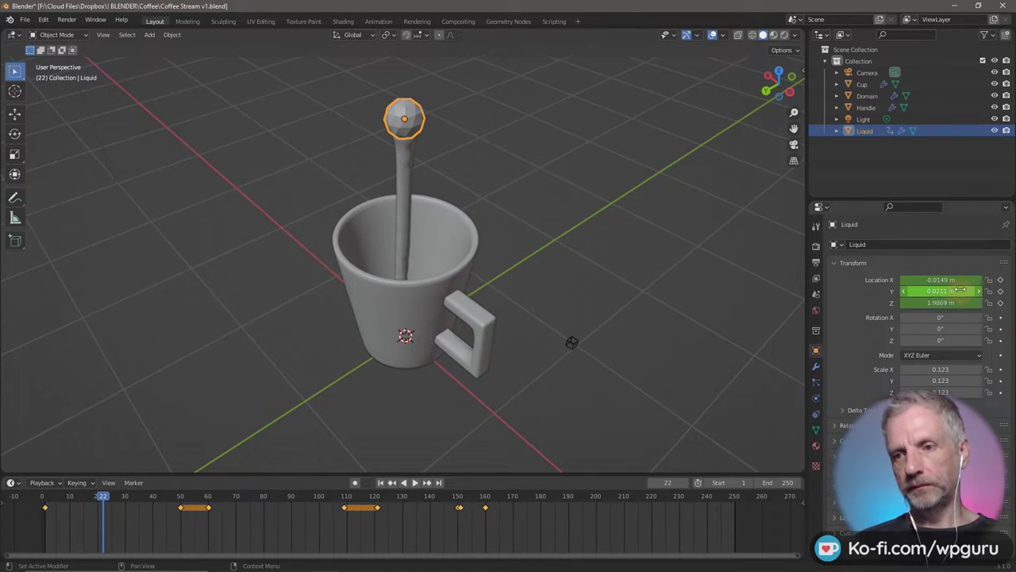
{"action": "key", "text": "i"}
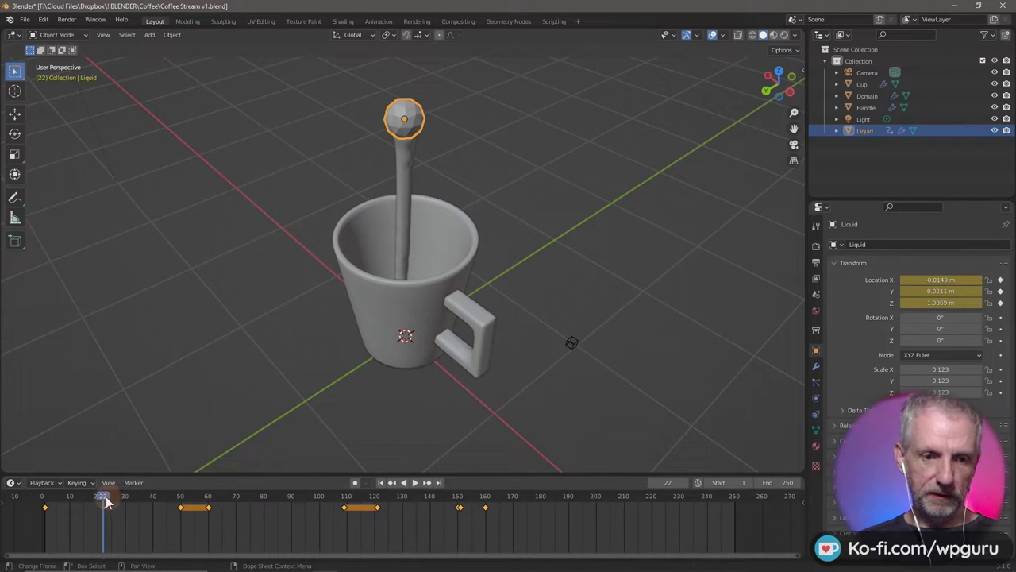
{"action": "key", "text": "space"}
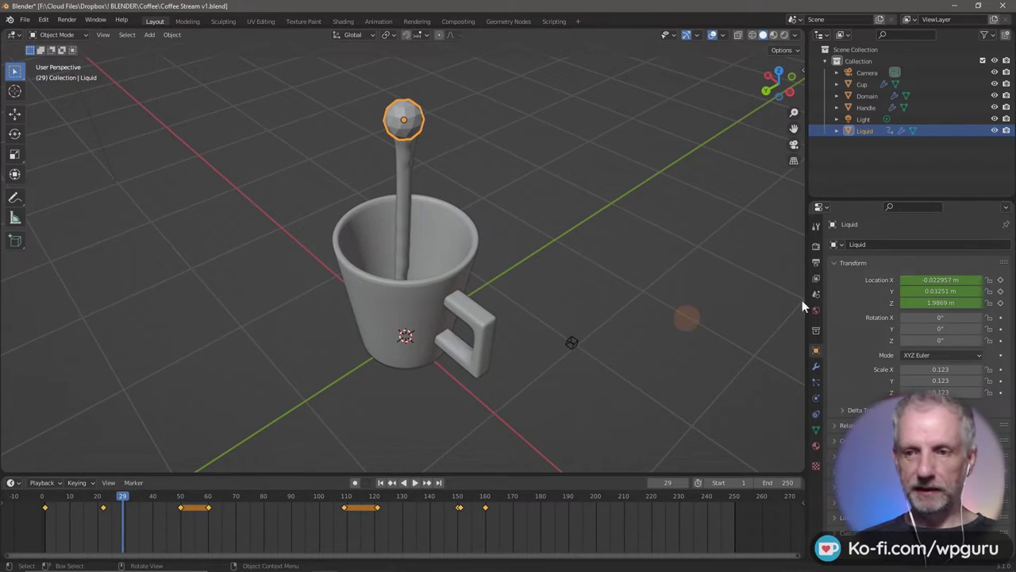
{"action": "key", "text": "i"}
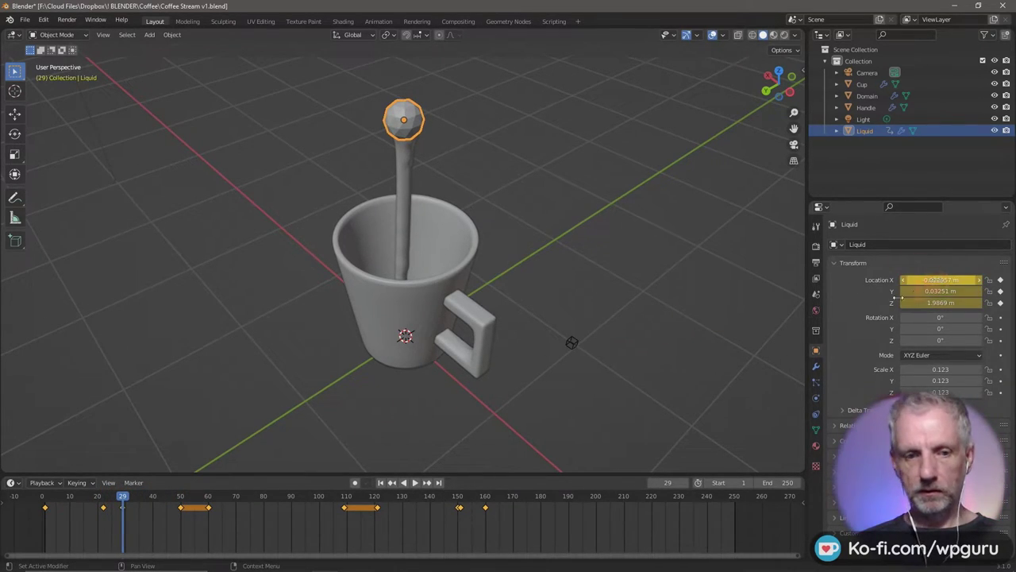
Return to the frame 22 keyframe, move Liquid to about X -0.129 m, Y -0.086 m and rekey its location.
{"action": "left_click", "coordinate": [391, 483]}
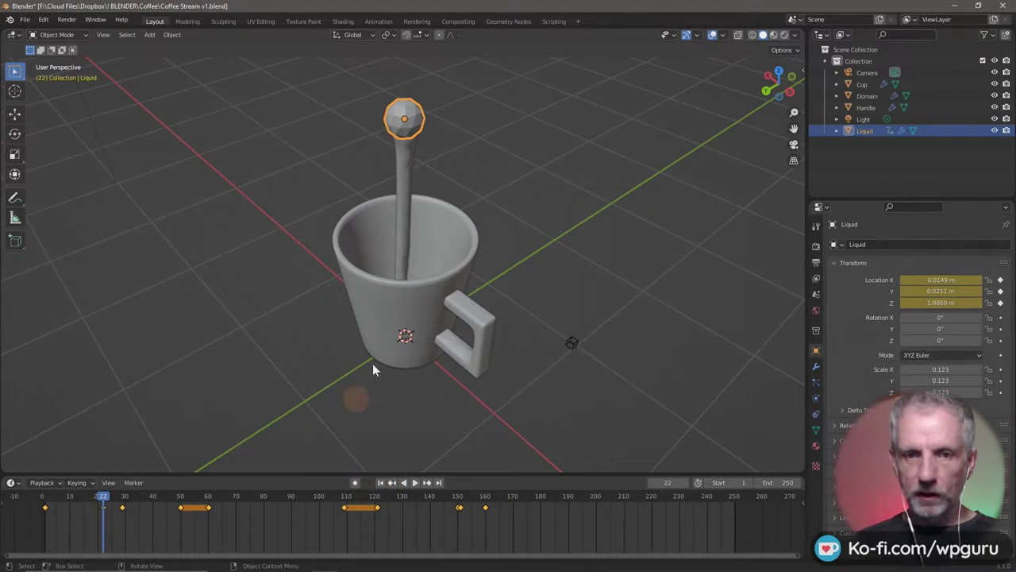
{"action": "key", "text": "g"}
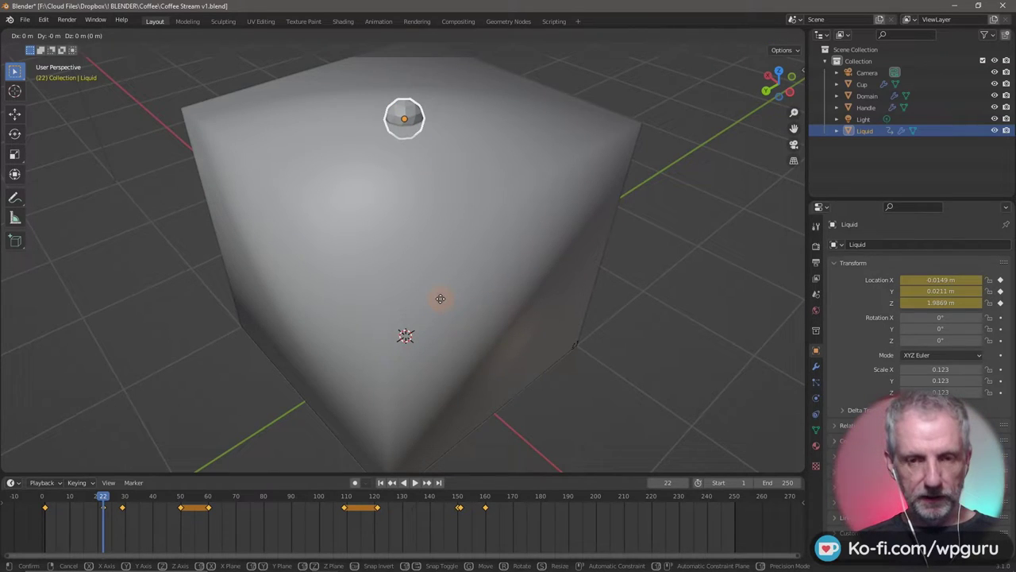
{"action": "left_click", "coordinate": [477, 311]}
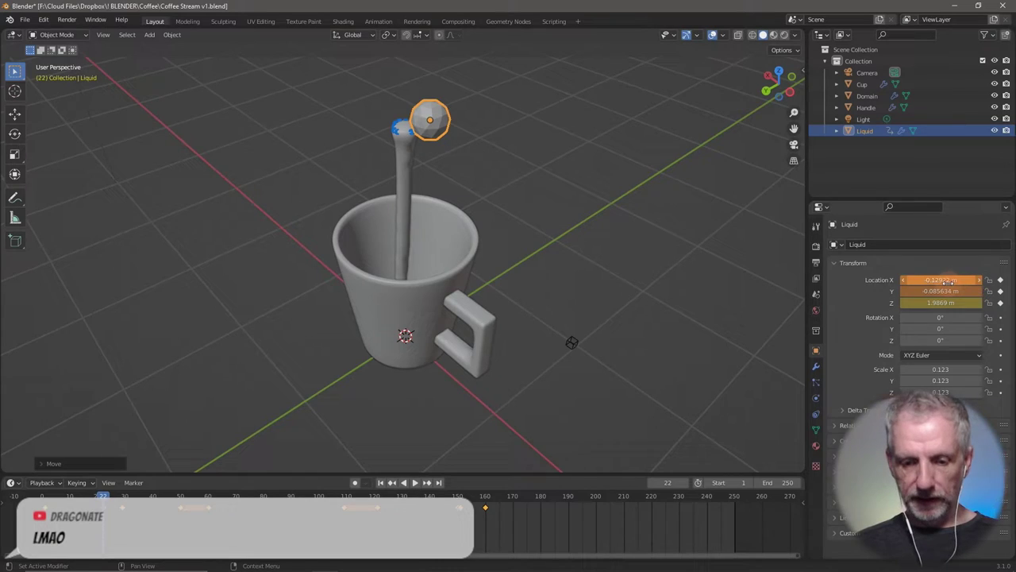
{"action": "key", "text": "i"}
{"action": "key", "text": "minus"}
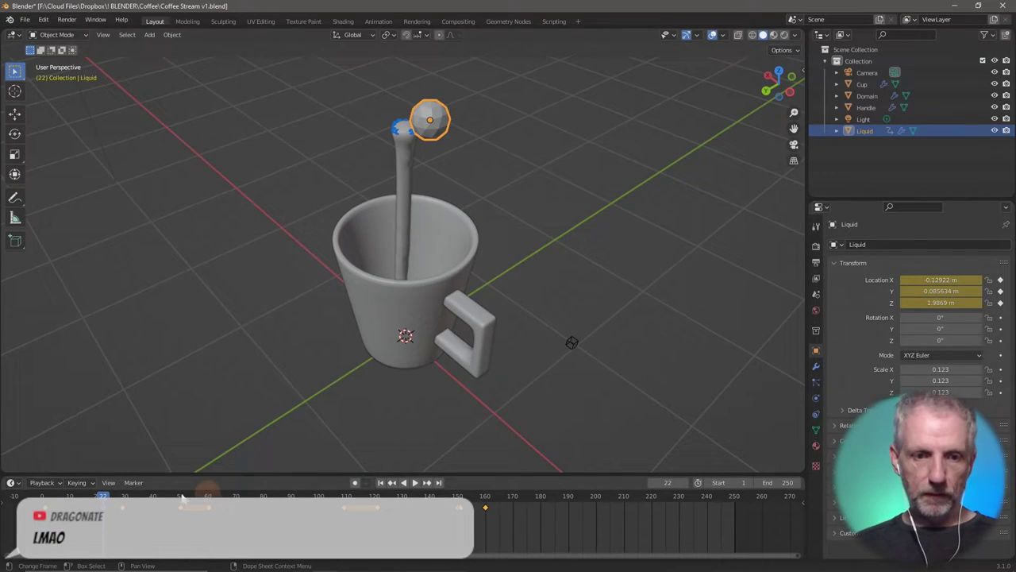
Replay the animation from the start to check the emitter's motion with the offset at frame 22.
{"action": "left_click_drag", "start_coordinate": [102, 496], "coordinate": [19, 502]}
{"action": "key", "text": "space"}
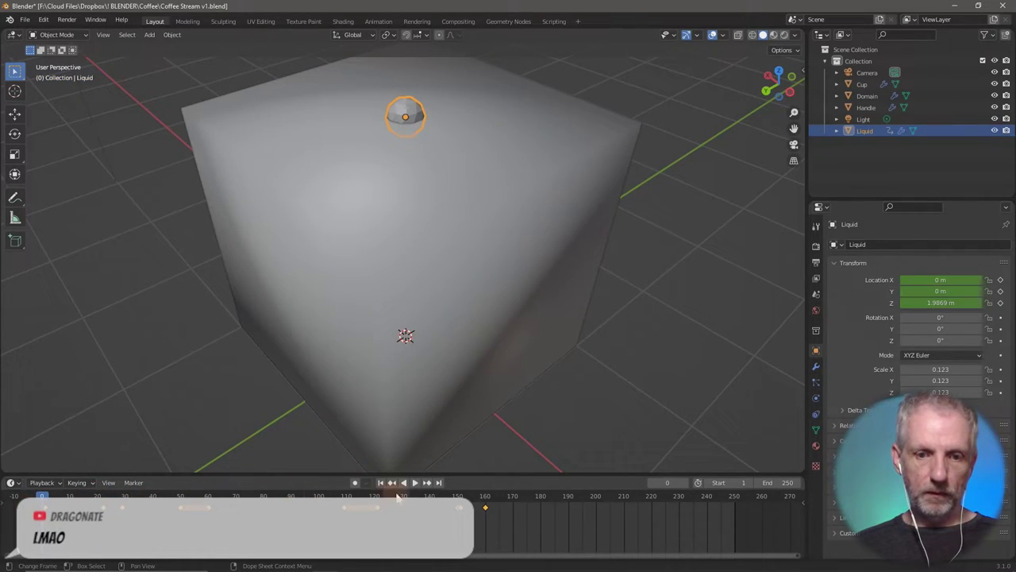
{"action": "left_click", "coordinate": [416, 482]}
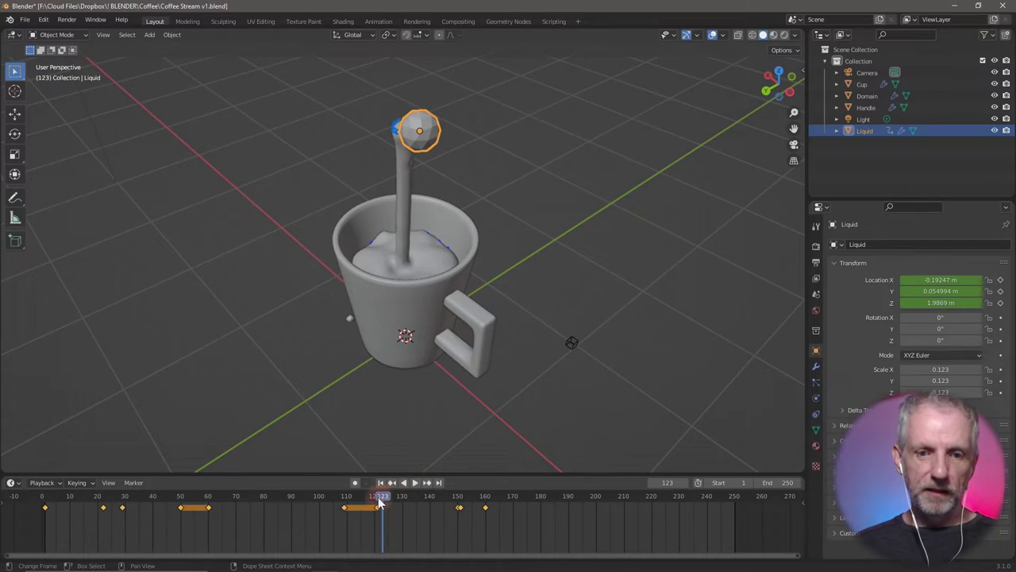
Add location keyframes for Liquid at frames 78 and 82, using its interpolated positions.
{"action": "left_click", "coordinate": [263, 499]}
{"action": "left_click", "coordinate": [262, 513]}
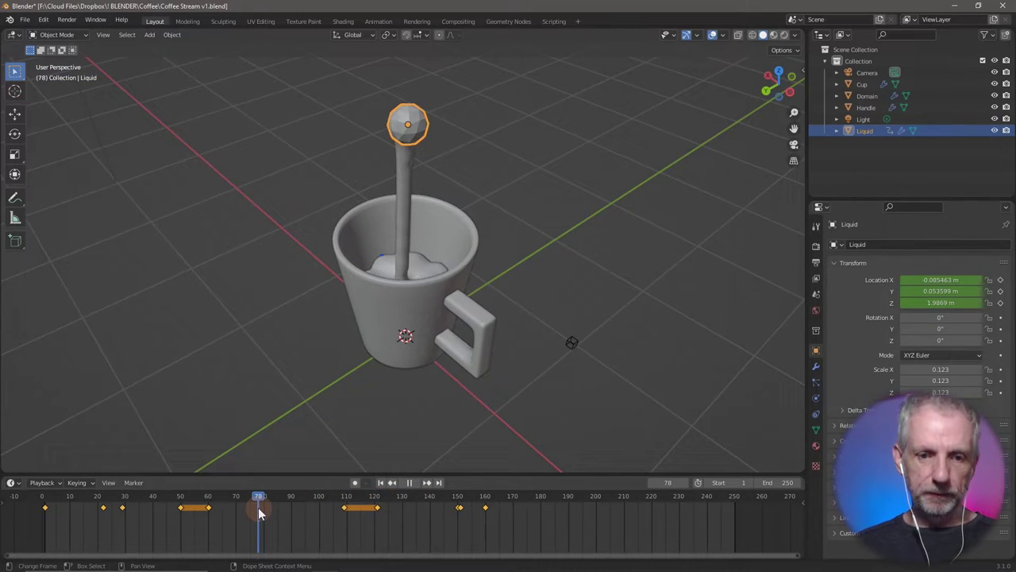
{"action": "key", "text": "space"}
{"action": "key", "text": "i"}
{"action": "left_click", "coordinate": [675, 405]}
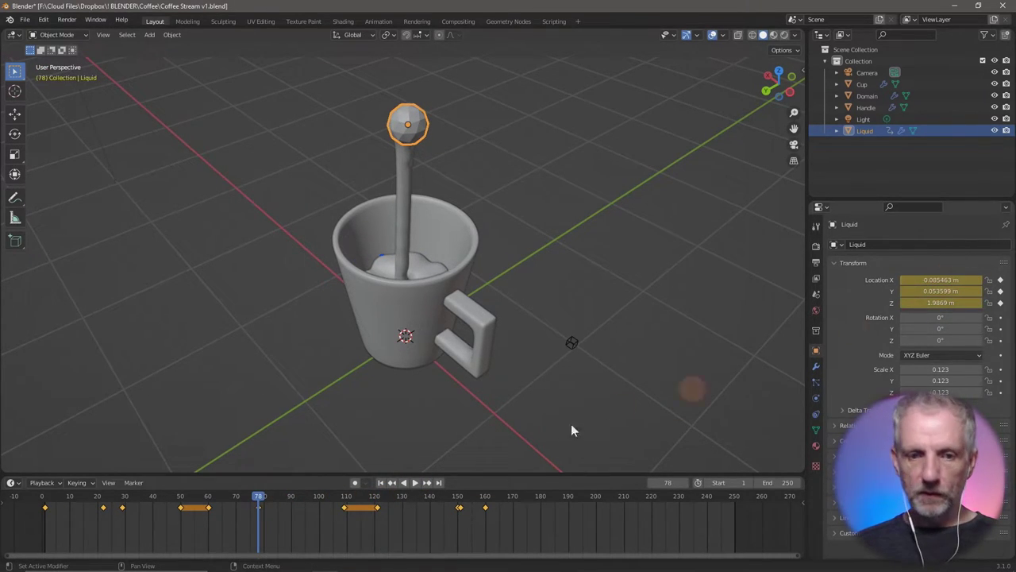
{"action": "key", "text": "space"}
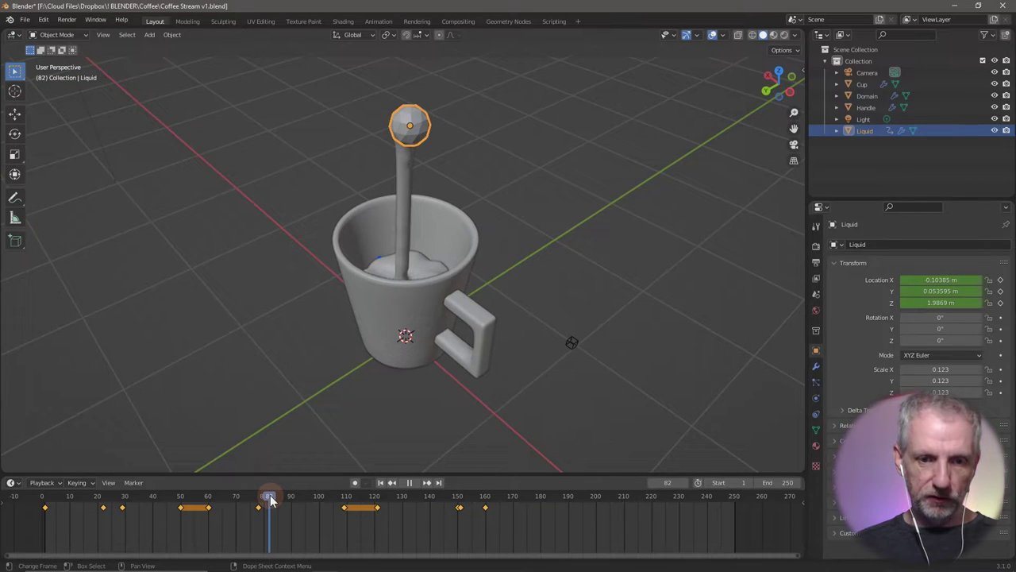
{"action": "key", "text": "space"}
{"action": "right_click", "coordinate": [270, 494]}
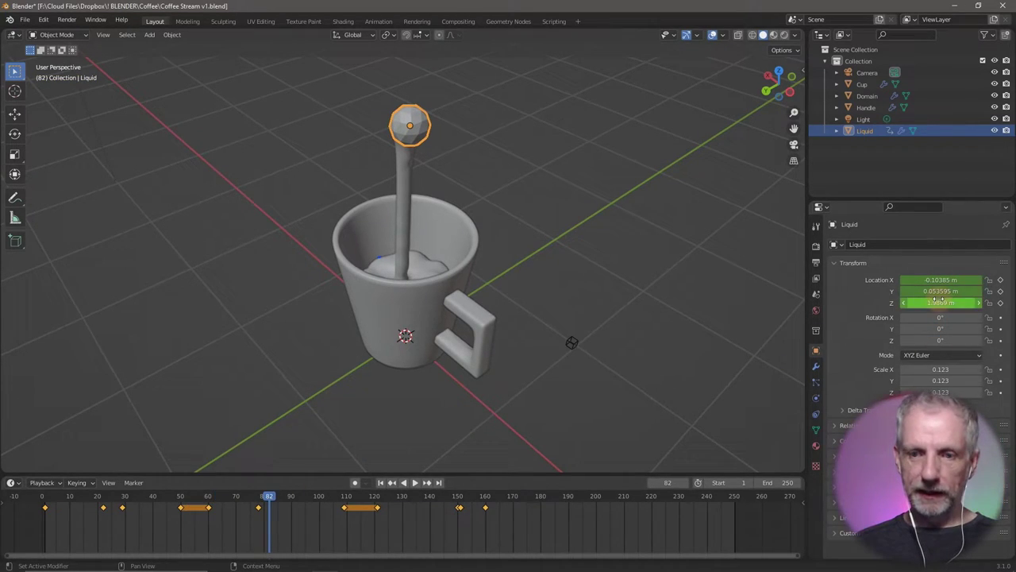
{"action": "key", "text": "i"}
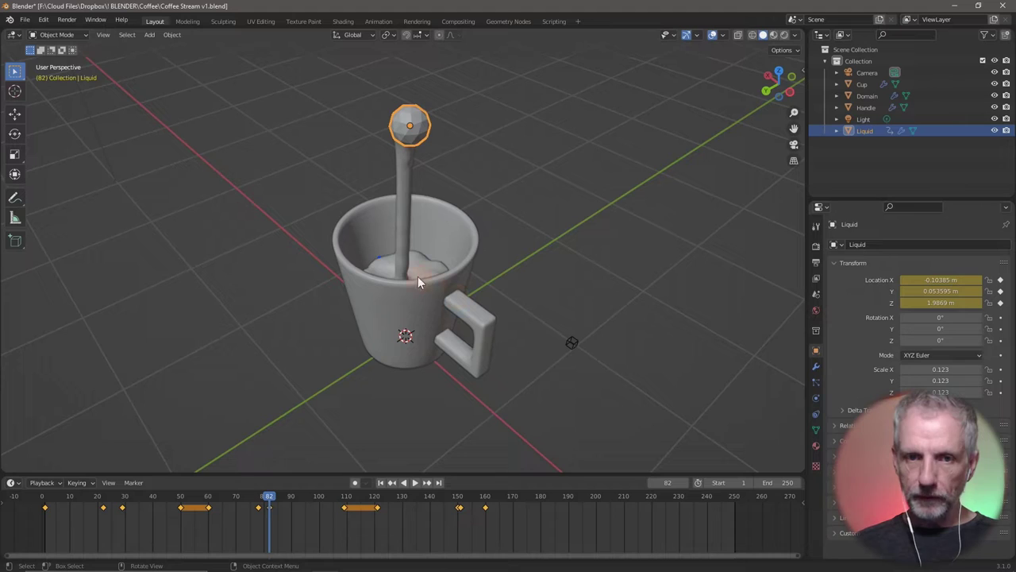
Move Liquid horizontally at frame 82 to about X -0.042 m, Y 0.207 m and rekey its location.
{"action": "key", "text": "g"}
{"action": "key", "text": "shift+z"}
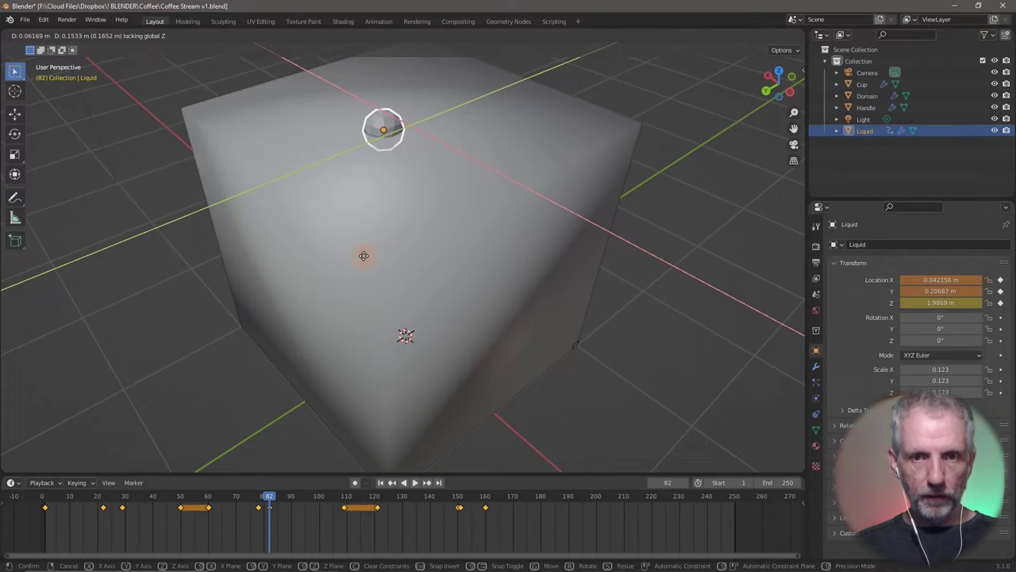
{"action": "left_click", "coordinate": [364, 255]}
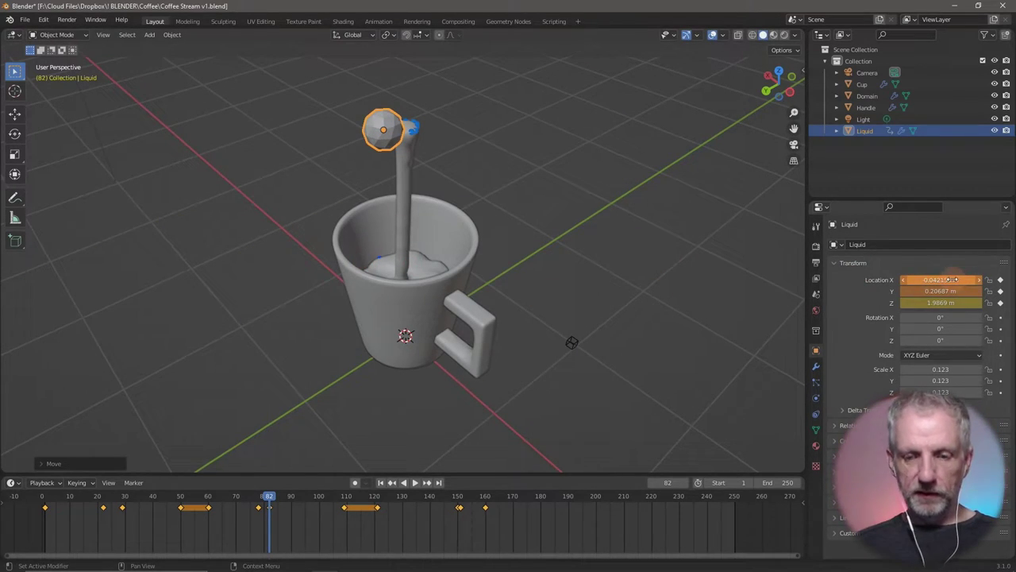
{"action": "key", "text": "i"}
Return to the frame 78 keyframe, move Liquid horizontally to about Y -0.070 m, rekey its location and replay the animation from the start.
{"action": "key", "text": "space"}
{"action": "left_click", "coordinate": [242, 501]}
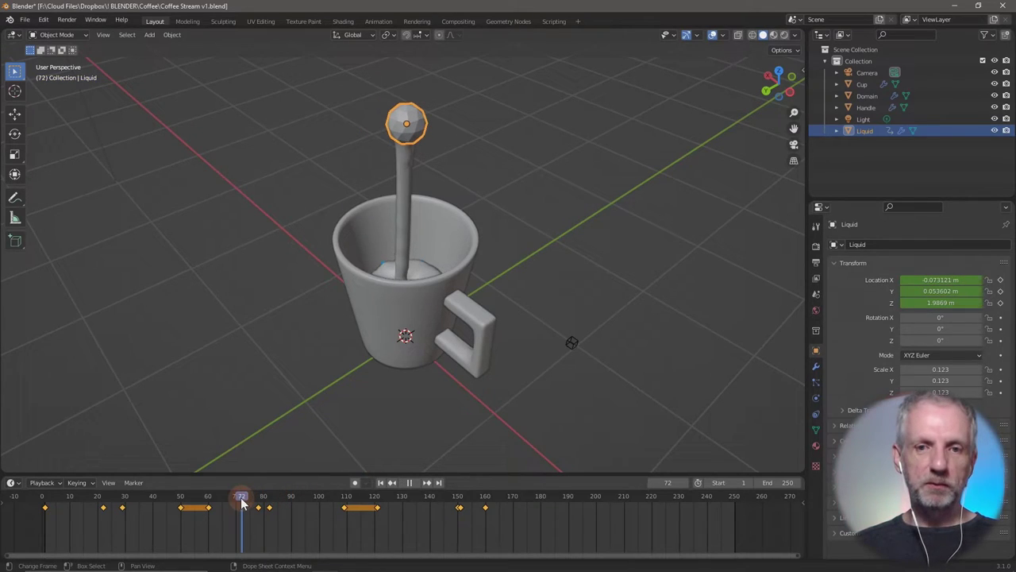
{"action": "left_click_drag", "start_coordinate": [246, 502], "coordinate": [253, 501]}
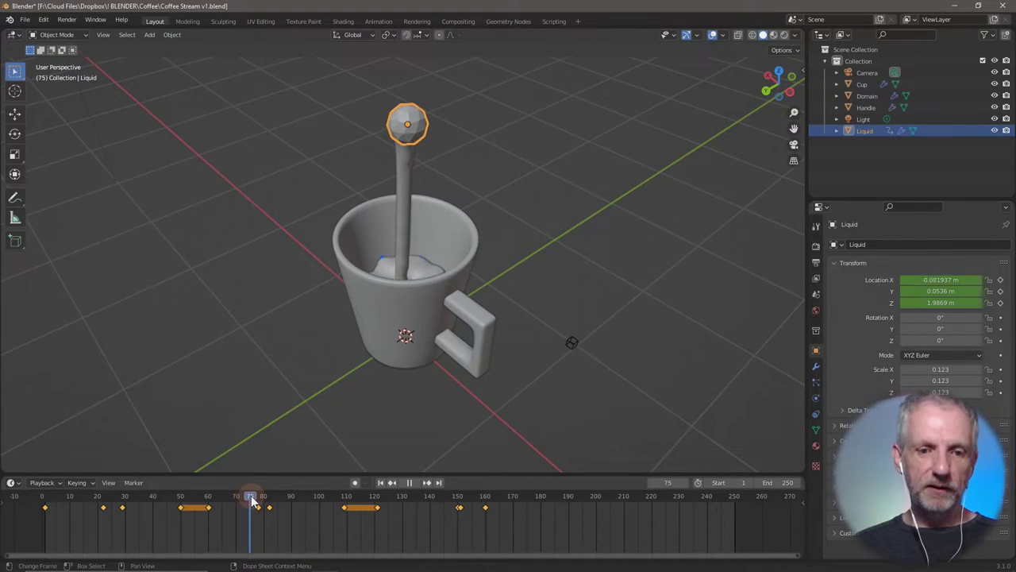
{"action": "left_click", "coordinate": [391, 482]}
{"action": "left_click", "coordinate": [429, 482]}
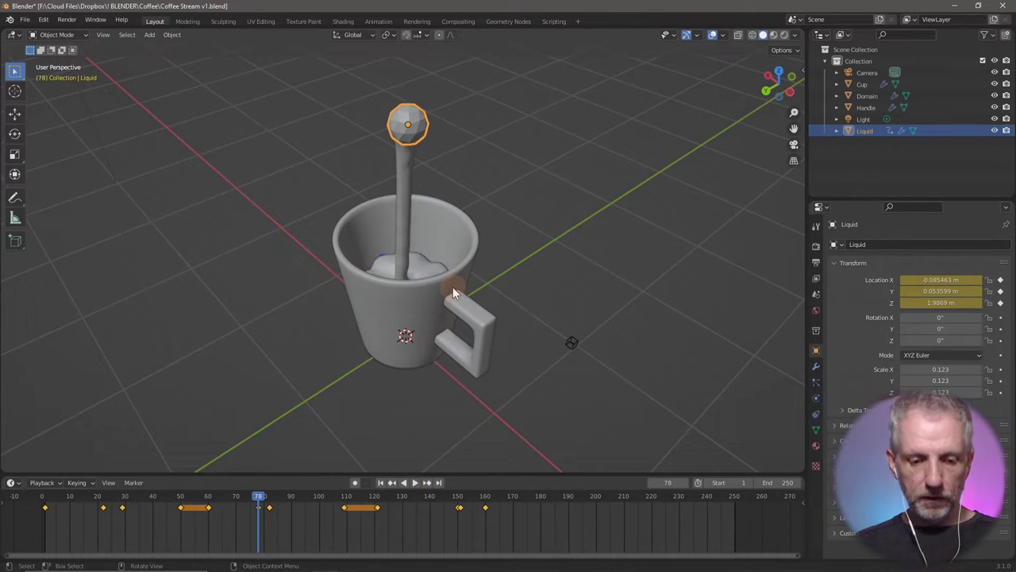
{"action": "key", "text": "g"}
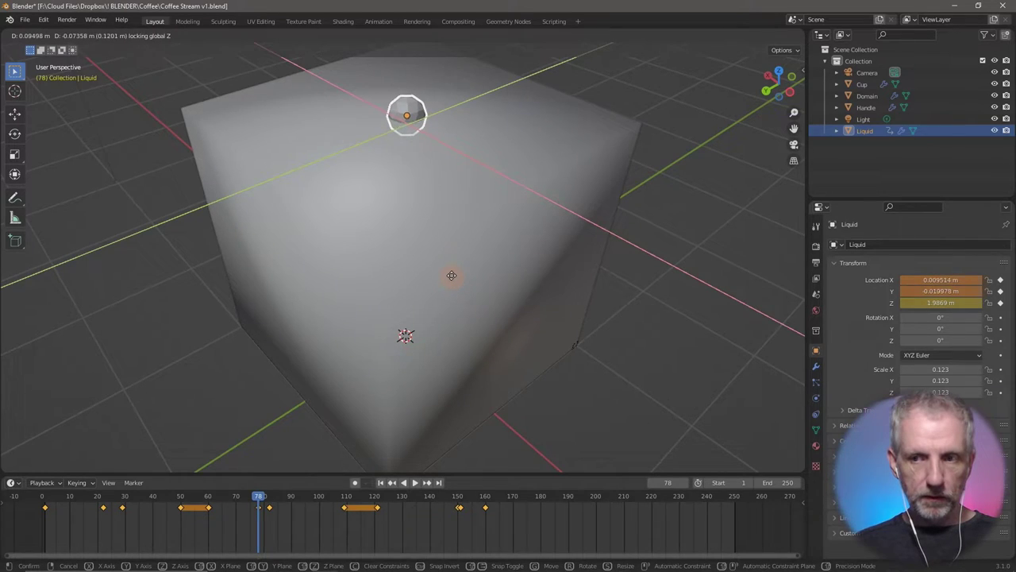
{"action": "left_click", "coordinate": [453, 278]}
{"action": "key", "text": "i"}
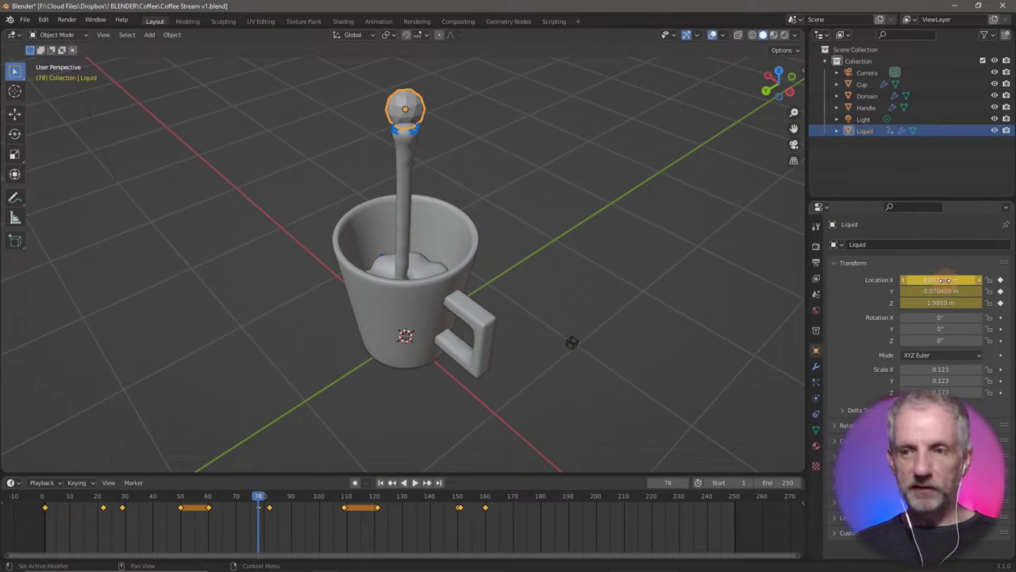
{"action": "left_click", "coordinate": [379, 484]}
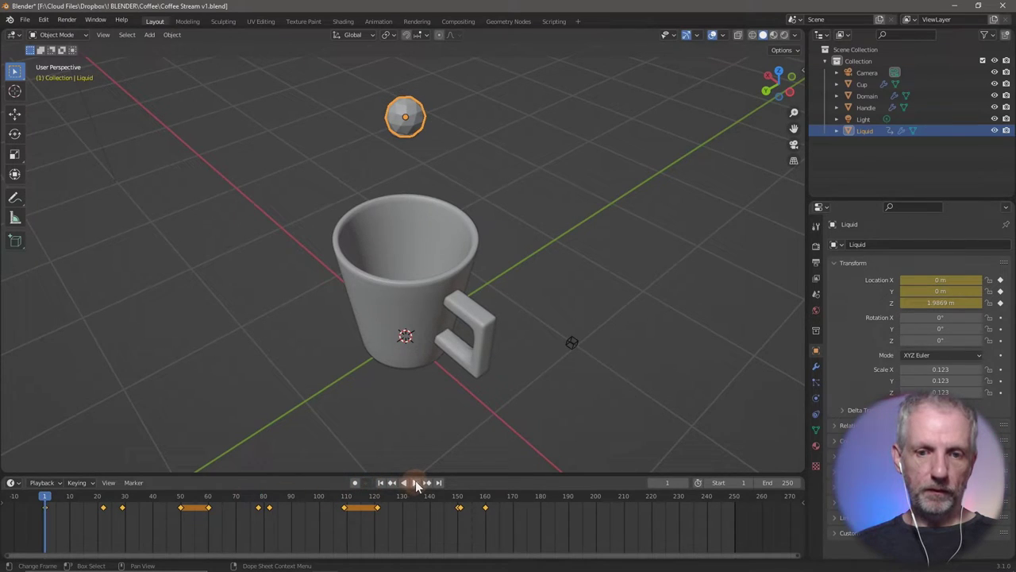
{"action": "left_click", "coordinate": [415, 482]}
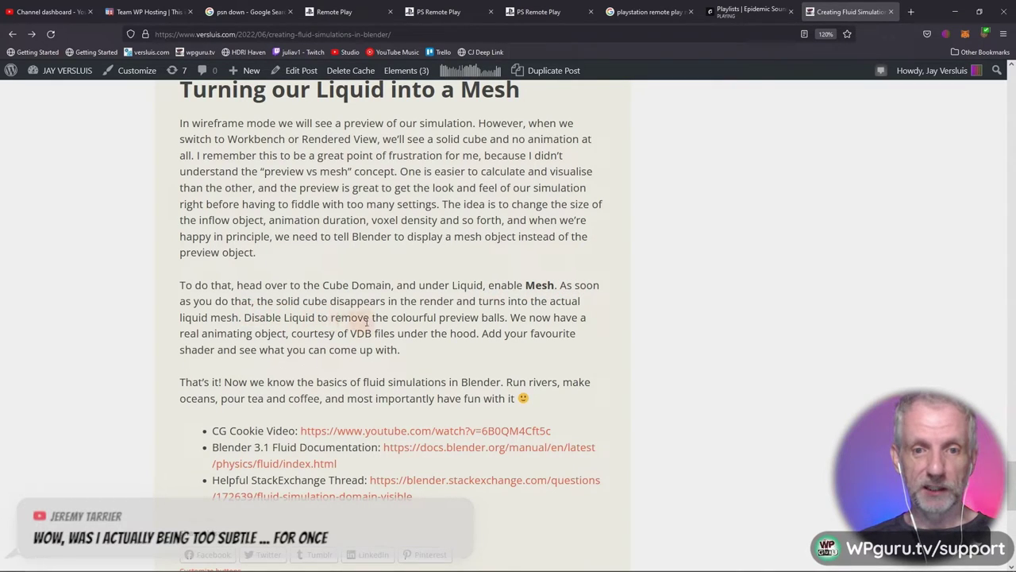
Switch back to Blender and disable the Liquid option in the Domain object's fluid settings.
{"action": "key", "text": "alt+Tab"}
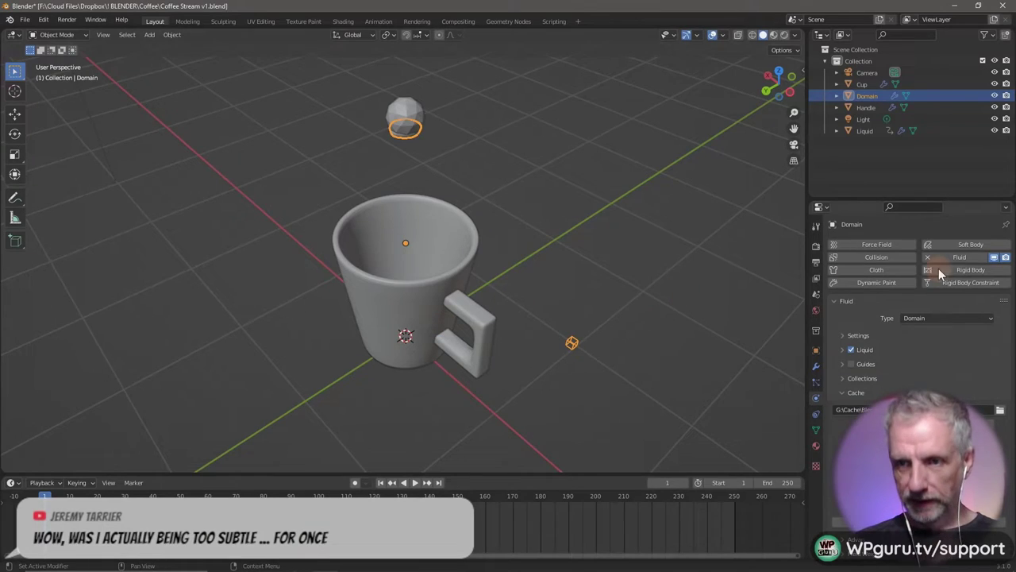
{"action": "left_click", "coordinate": [867, 131]}
{"action": "left_click", "coordinate": [847, 336]}
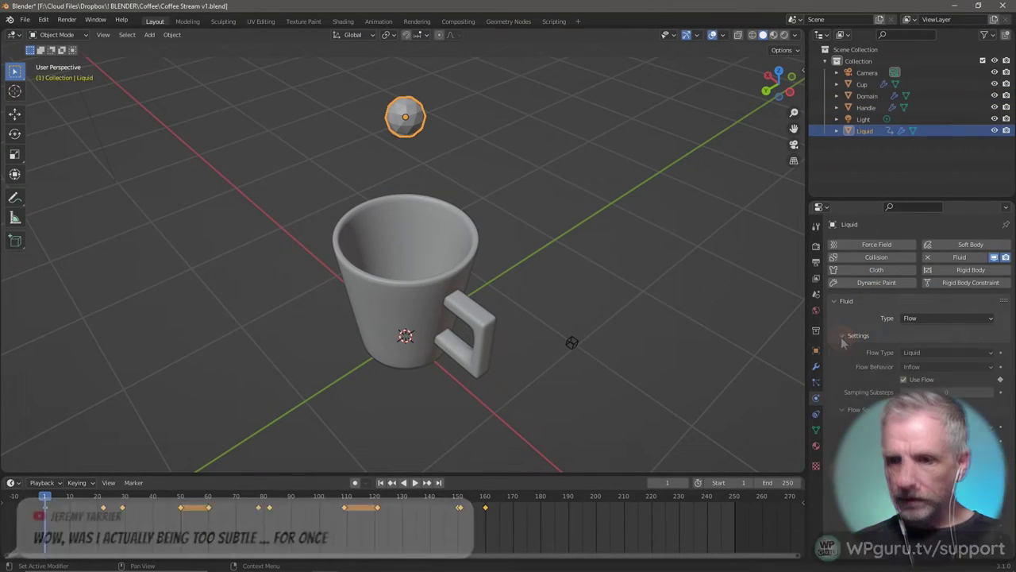
{"action": "left_click", "coordinate": [867, 96]}
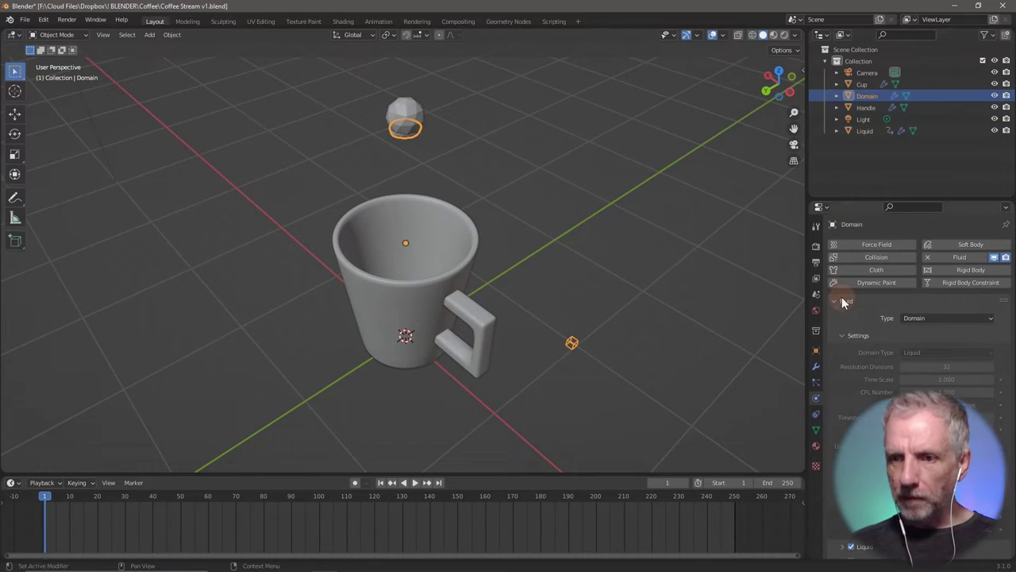
{"action": "scroll", "coordinate": [871, 367], "scroll_direction": "down", "scroll_amount": 6}
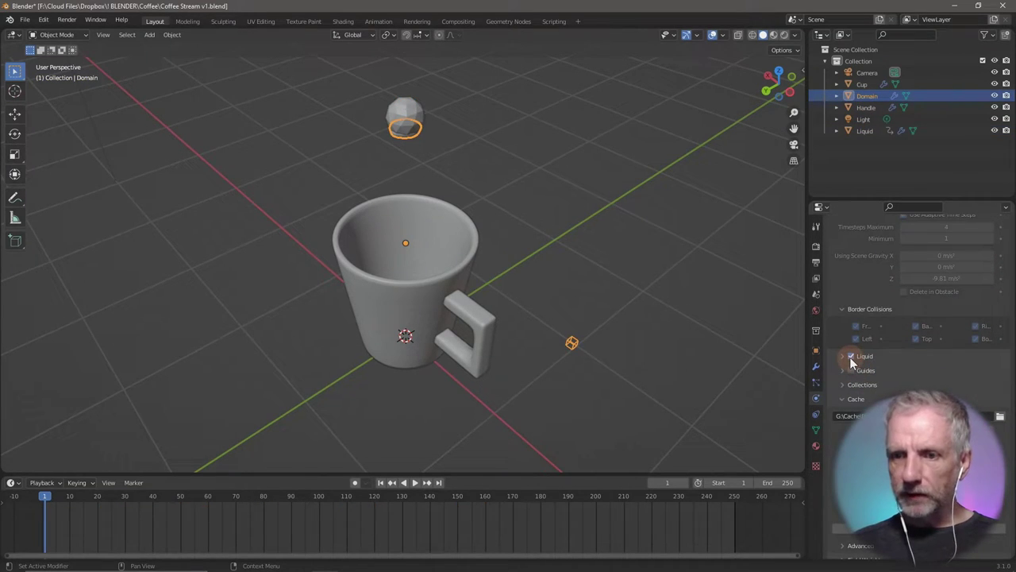
{"action": "left_click", "coordinate": [851, 357]}
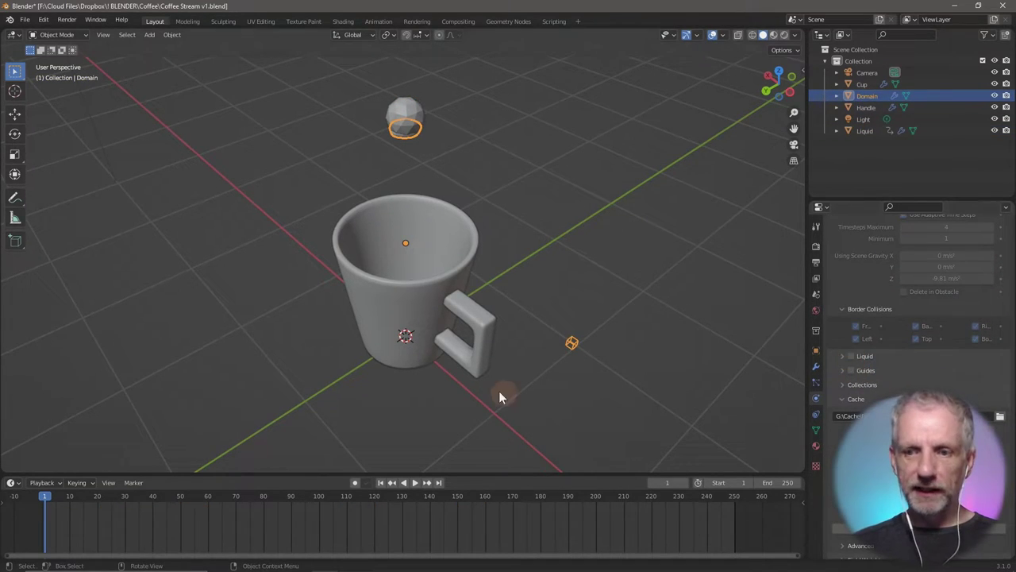
Play the baked simulation, examine the wobbling stream and the liquid around the cup up close, and return to frame 1.
{"action": "left_click", "coordinate": [415, 483]}
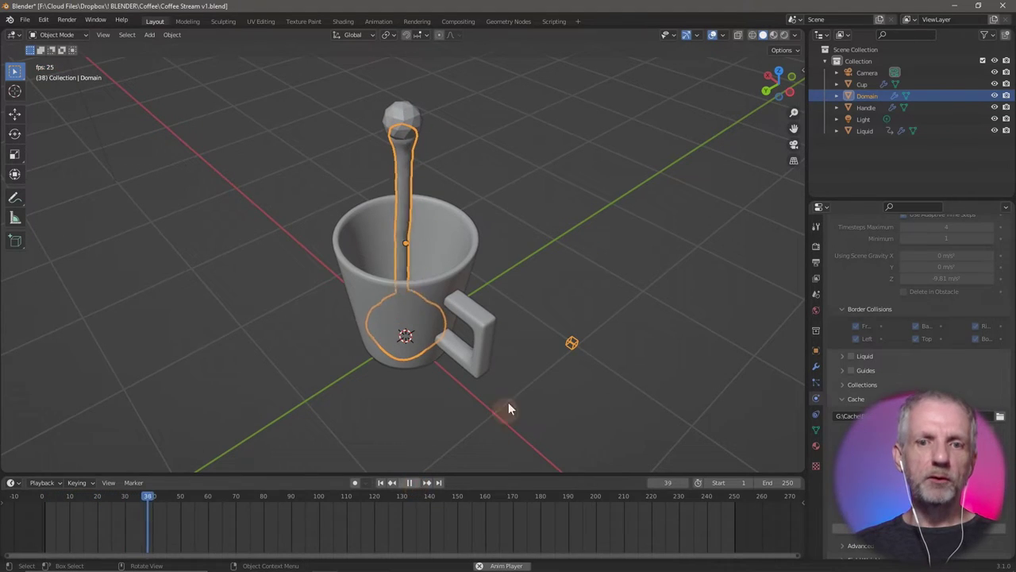
{"action": "middle_click_drag", "start_coordinate": [536, 295], "coordinate": [559, 309]}
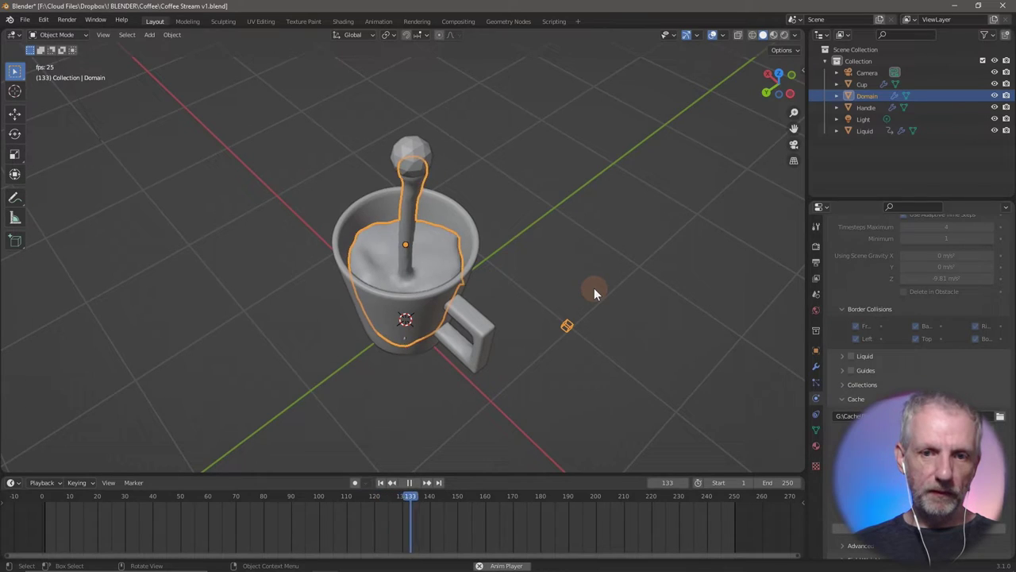
{"action": "left_click", "coordinate": [867, 131]}
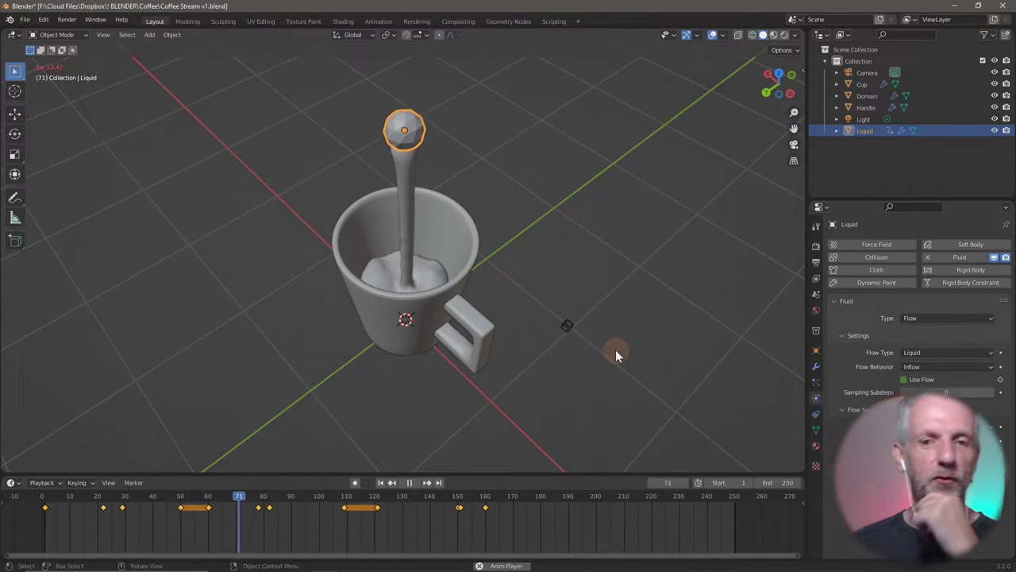
{"action": "scroll", "coordinate": [615, 354], "scroll_direction": "up", "scroll_amount": 3}
{"action": "middle_click_drag", "start_coordinate": [630, 347], "coordinate": [644, 323]}
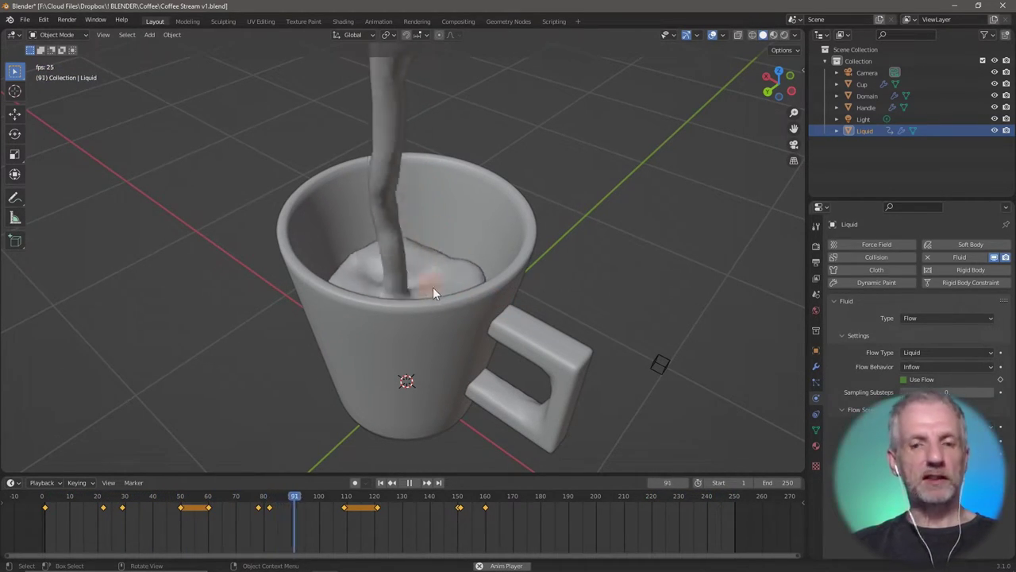
{"action": "middle_click_drag", "start_coordinate": [445, 292], "coordinate": [445, 264], "text": "shift"}
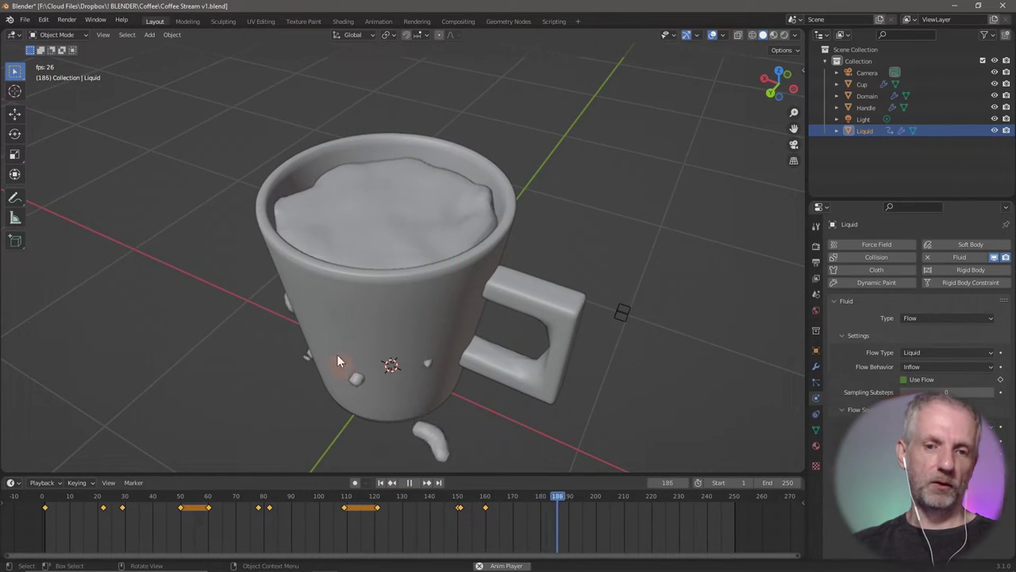
{"action": "left_click", "coordinate": [408, 483]}
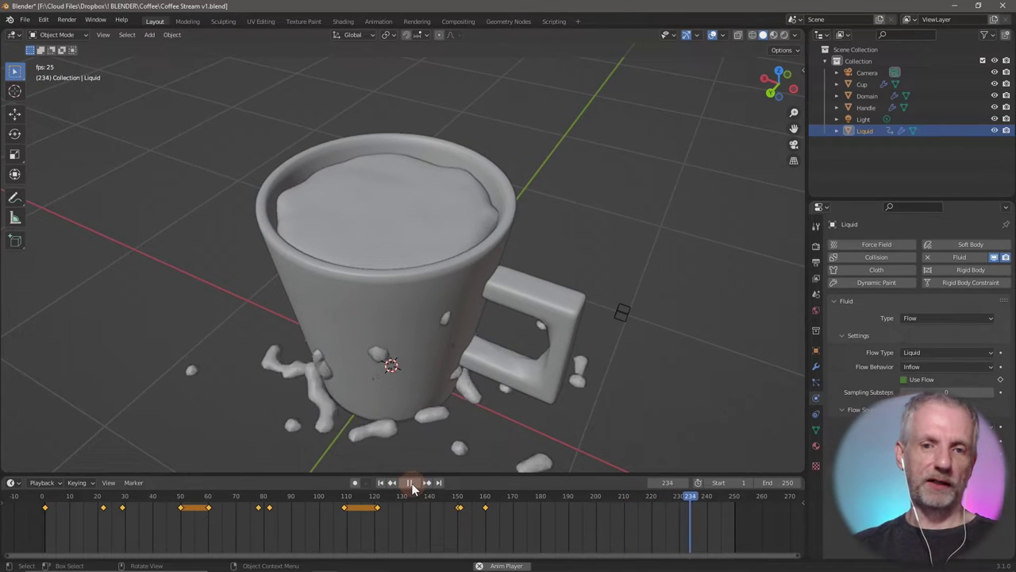
{"action": "left_click", "coordinate": [411, 483]}
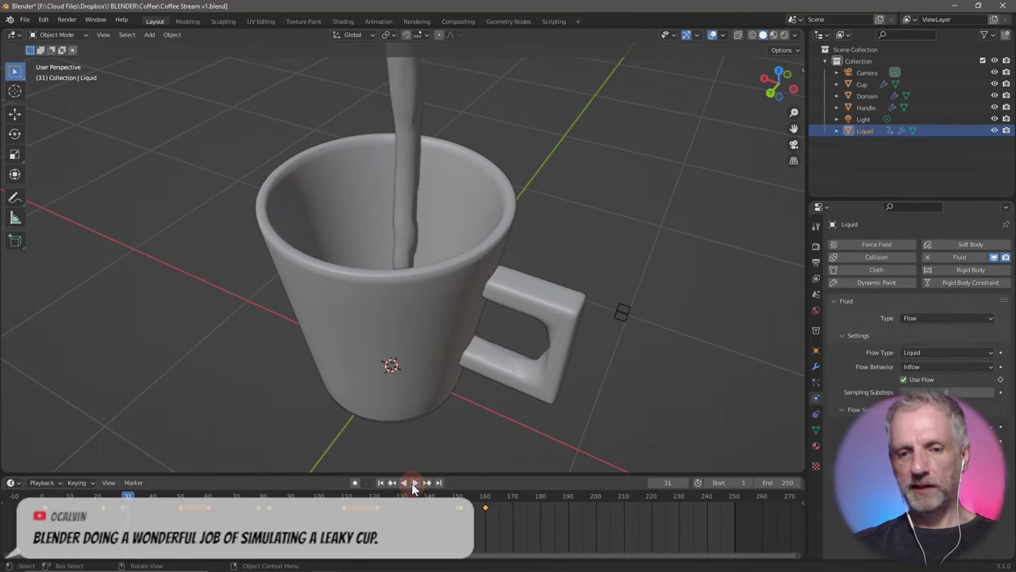
{"action": "left_click", "coordinate": [381, 482]}
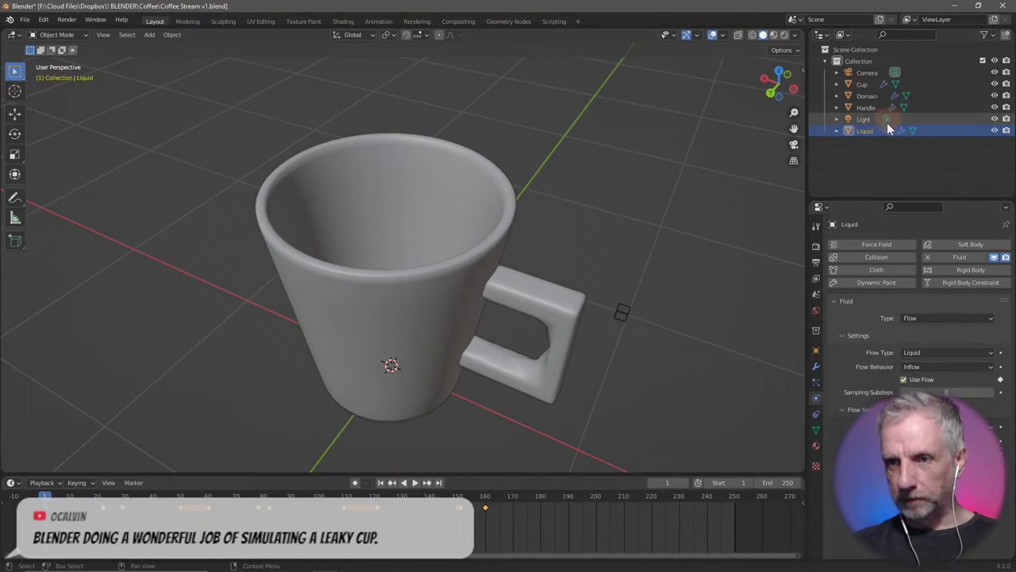
Free the Domain's baked fluid data and set its Resolution Divisions to 60.
{"action": "left_click", "coordinate": [870, 97]}
{"action": "left_click", "coordinate": [882, 310]}
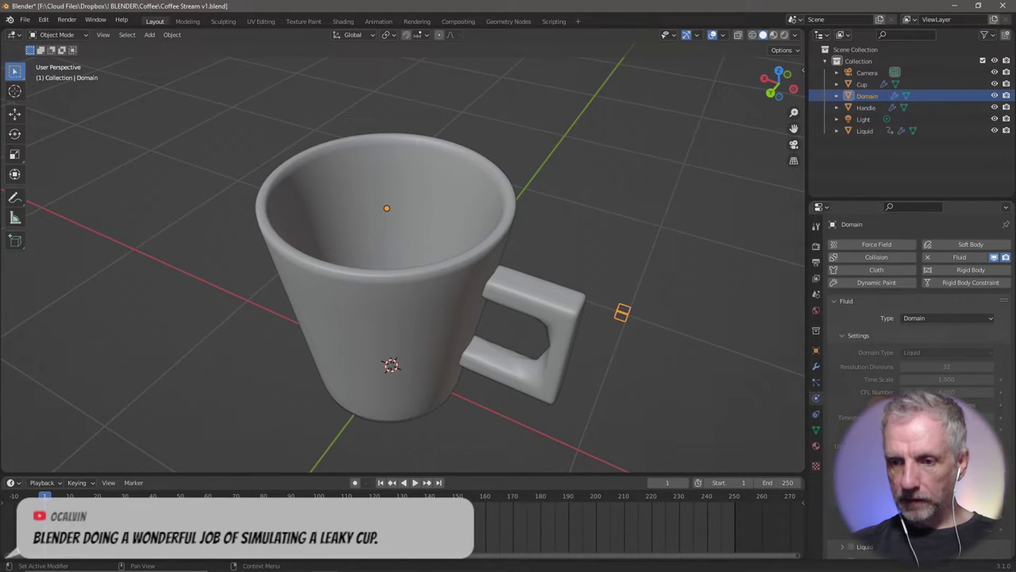
{"action": "scroll", "coordinate": [842, 334], "scroll_direction": "down", "scroll_amount": 6}
{"action": "scroll", "coordinate": [913, 334], "scroll_direction": "down", "scroll_amount": 1}
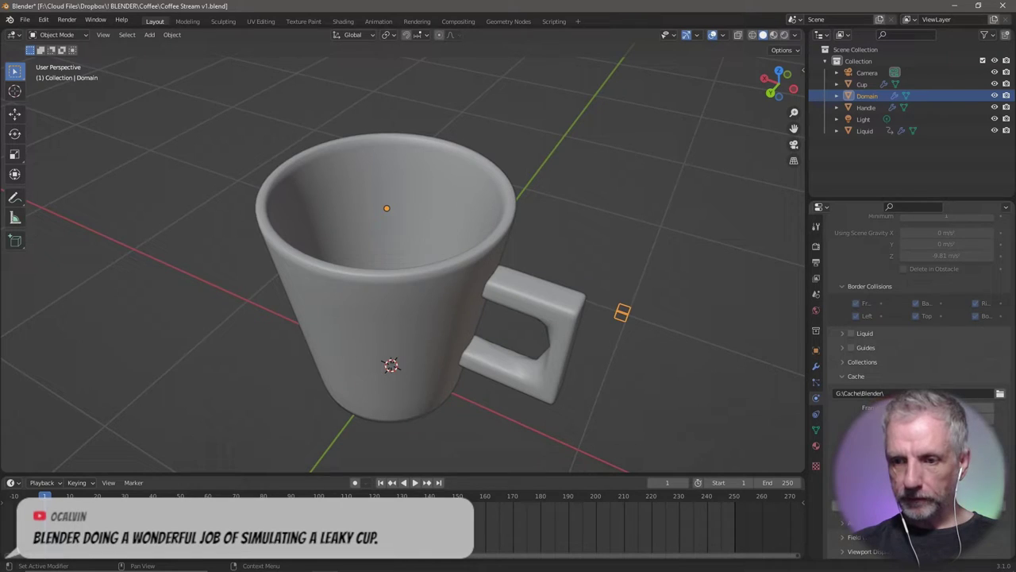
{"action": "scroll", "coordinate": [913, 334], "scroll_direction": "up", "scroll_amount": 8}
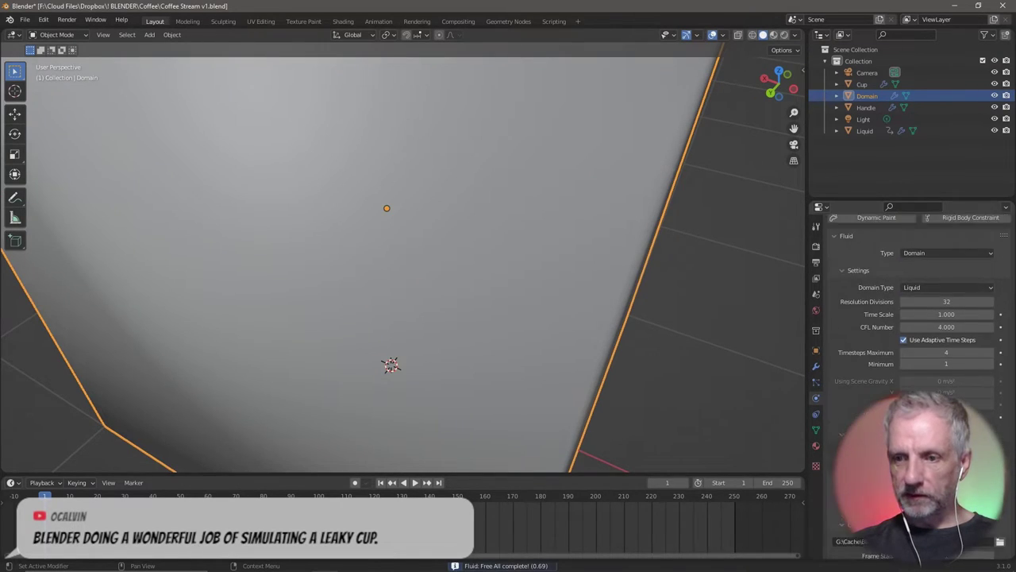
{"action": "double_click", "coordinate": [956, 302]}
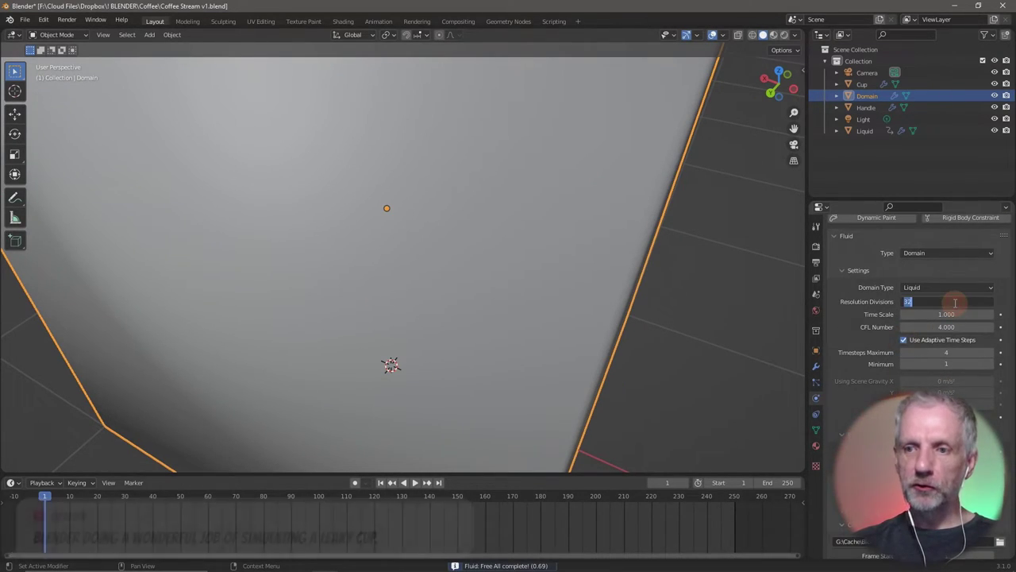
{"action": "type", "text": "60"}
{"action": "key", "text": "Return"}
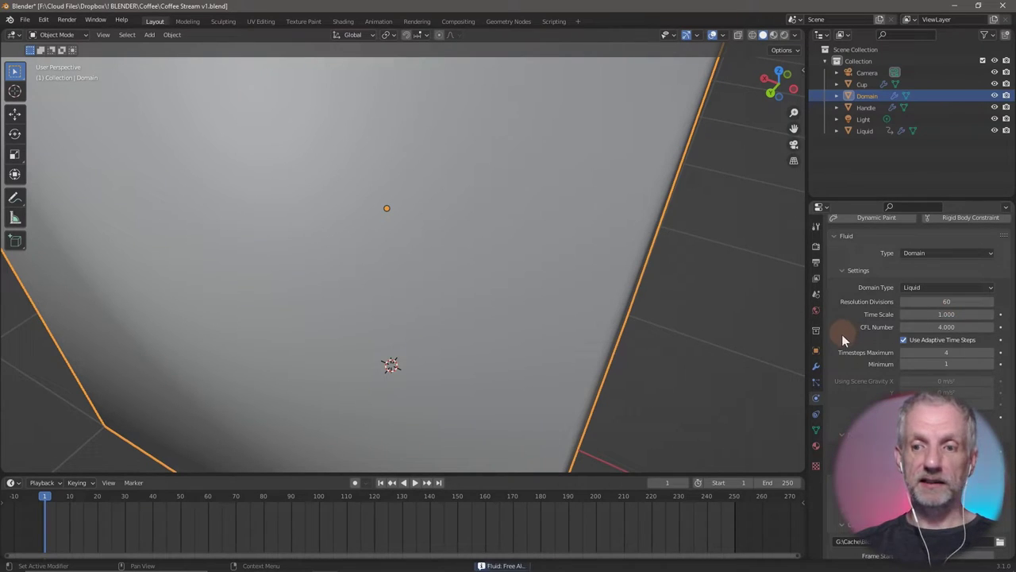
Bake the whole fluid simulation again and play it back, viewing the pour from a higher angle.
{"action": "scroll", "coordinate": [870, 406], "scroll_direction": "down", "scroll_amount": 5}
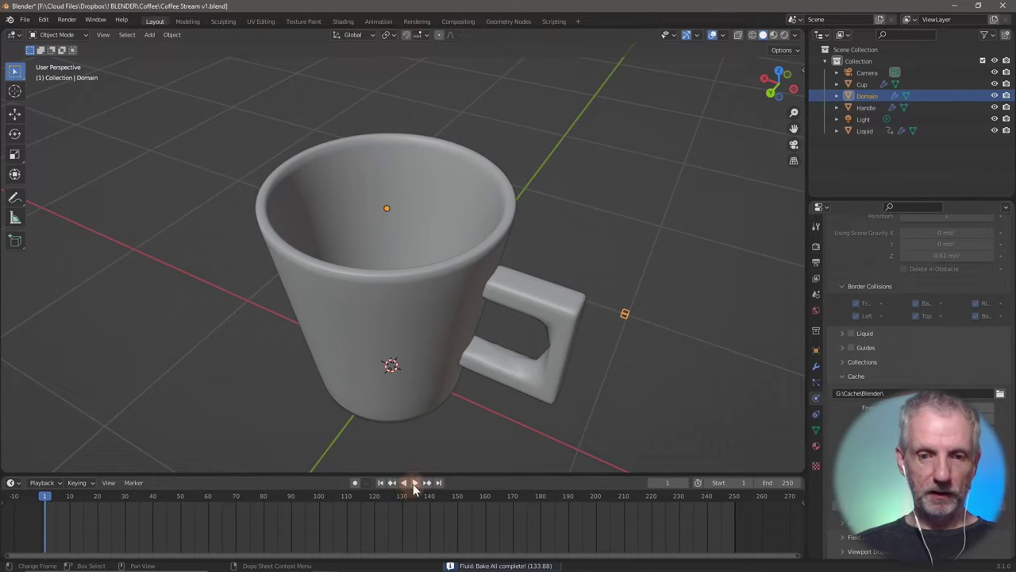
{"action": "left_click", "coordinate": [413, 483]}
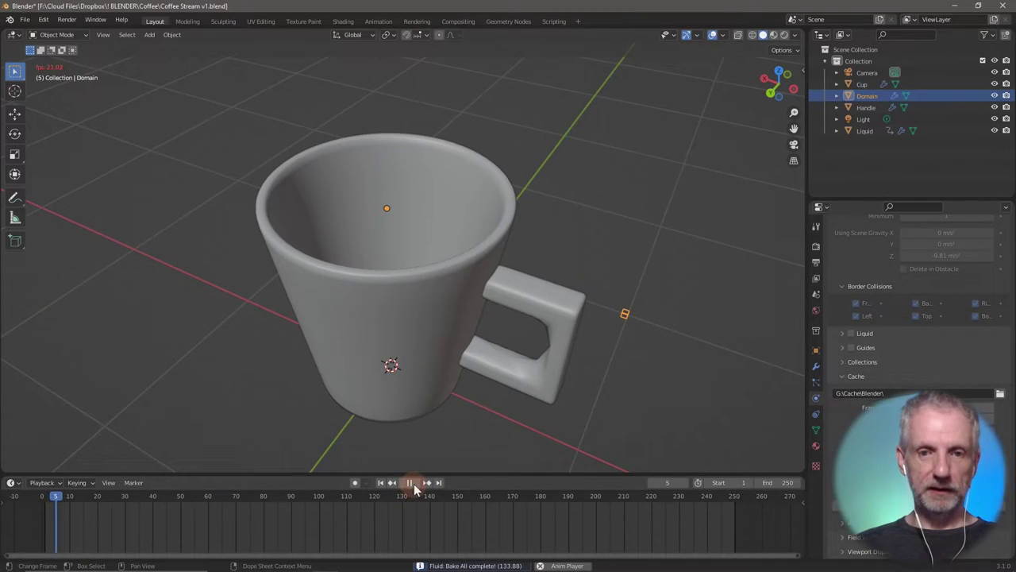
{"action": "middle_click_drag", "start_coordinate": [627, 321], "coordinate": [606, 344]}
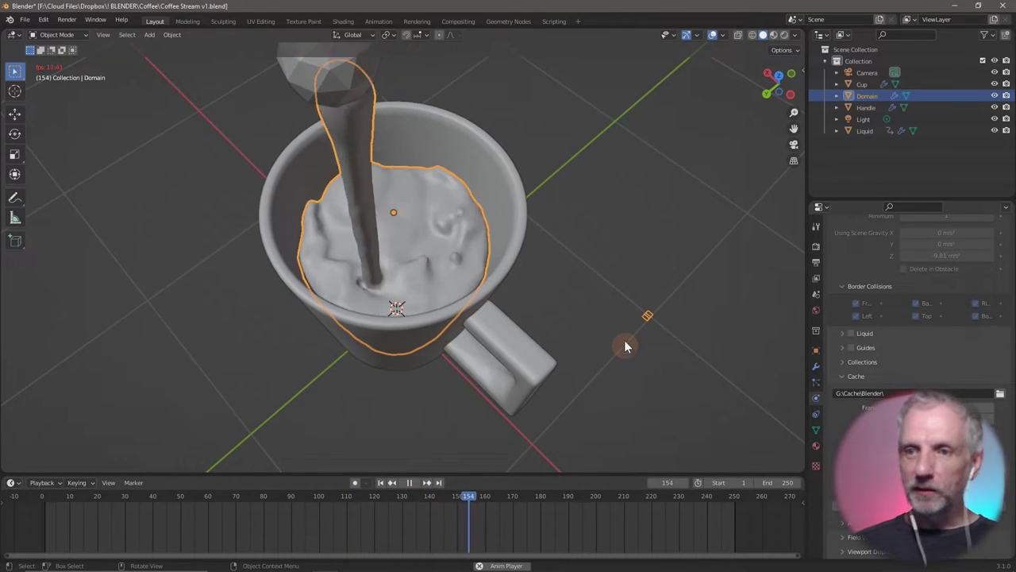
Hide the Liquid object in the viewport, watch the pour without the emitter, and park the stopped animation at frame 194.
{"action": "left_click", "coordinate": [995, 131]}
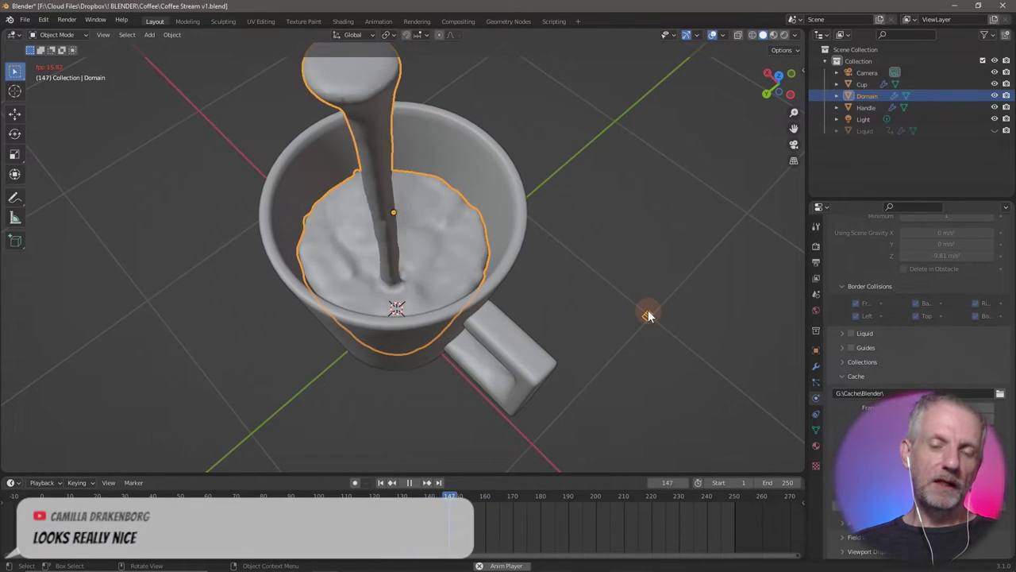
{"action": "middle_click_drag", "start_coordinate": [648, 313], "coordinate": [676, 270]}
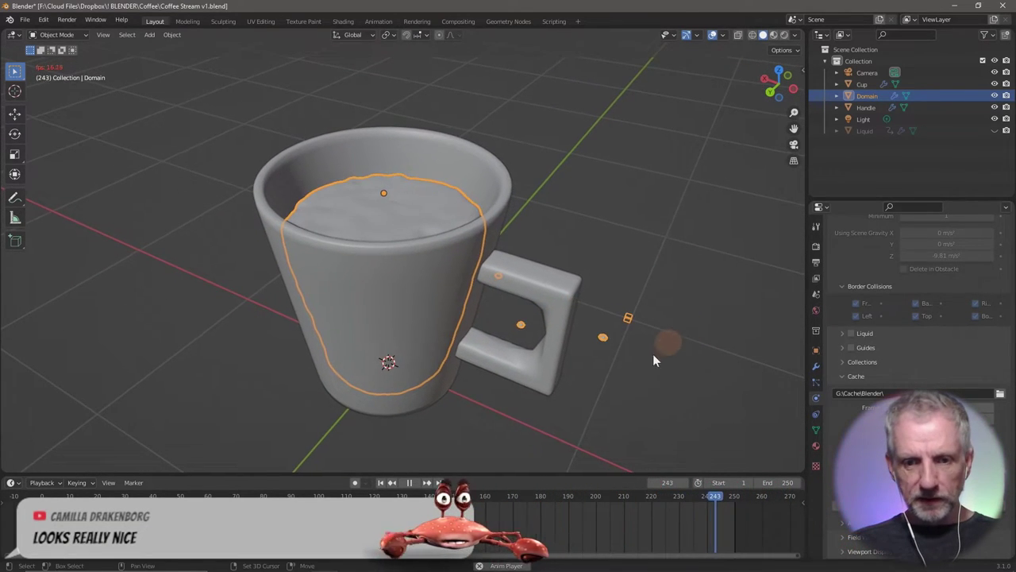
{"action": "left_click", "coordinate": [407, 482]}
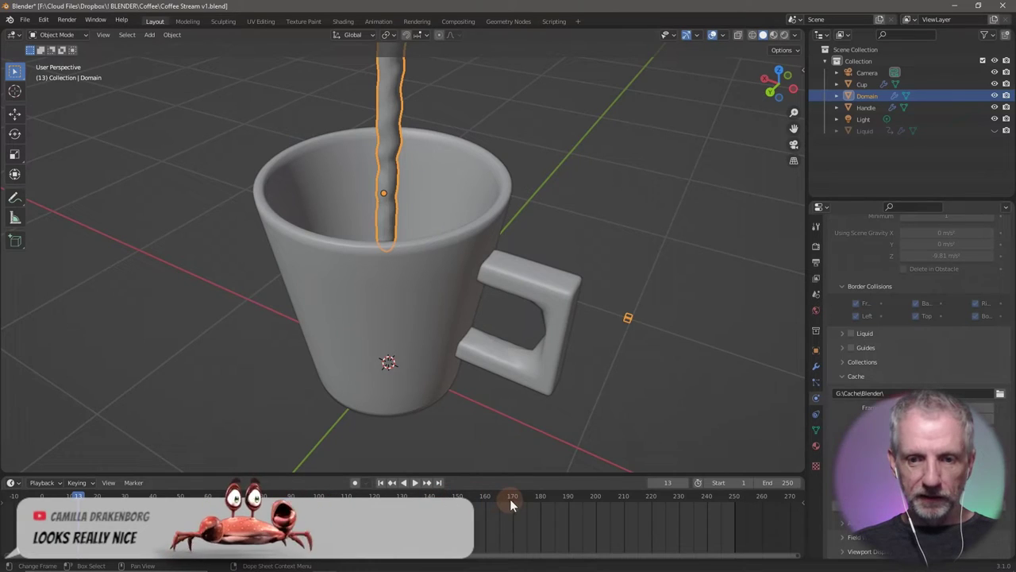
{"action": "left_click_drag", "start_coordinate": [510, 497], "coordinate": [580, 496]}
{"action": "middle_click_drag", "start_coordinate": [544, 466], "coordinate": [712, 334]}
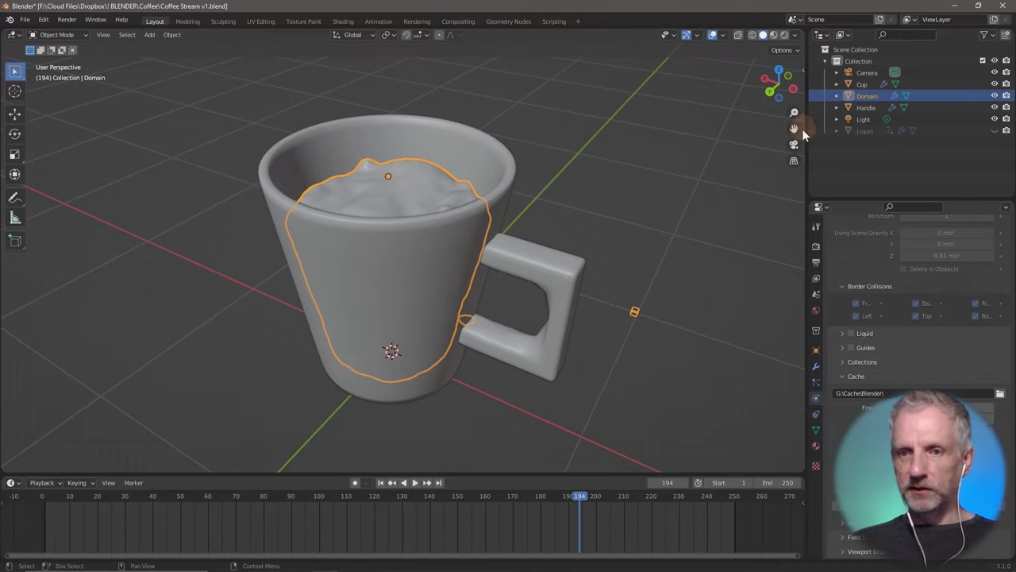
{"action": "left_click", "coordinate": [908, 108], "text": "shift"}
{"action": "key", "text": "ctrl+z"}
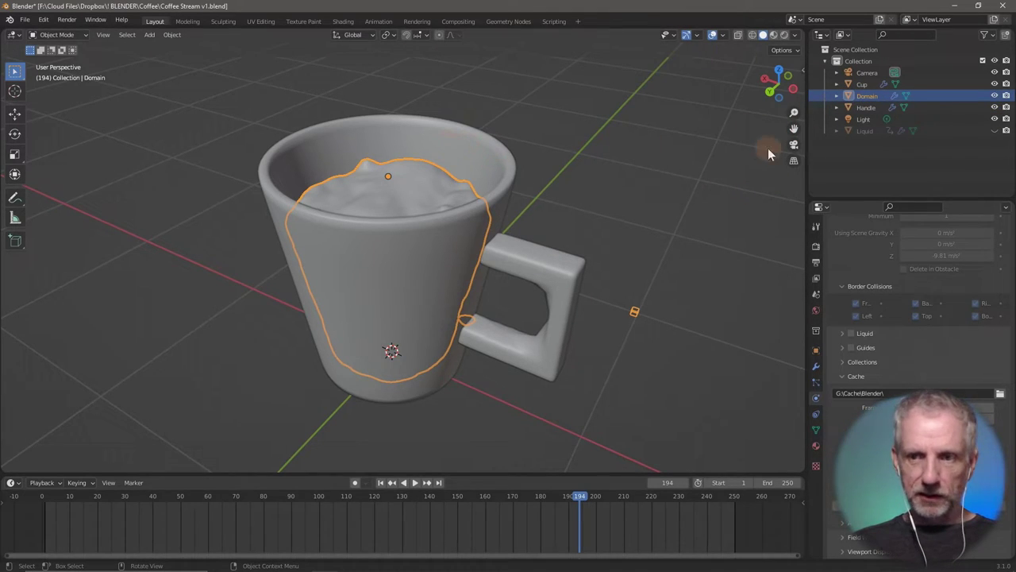
Create a new material on the Cup object and name it Cup Mat.
{"action": "left_click", "coordinate": [861, 83]}
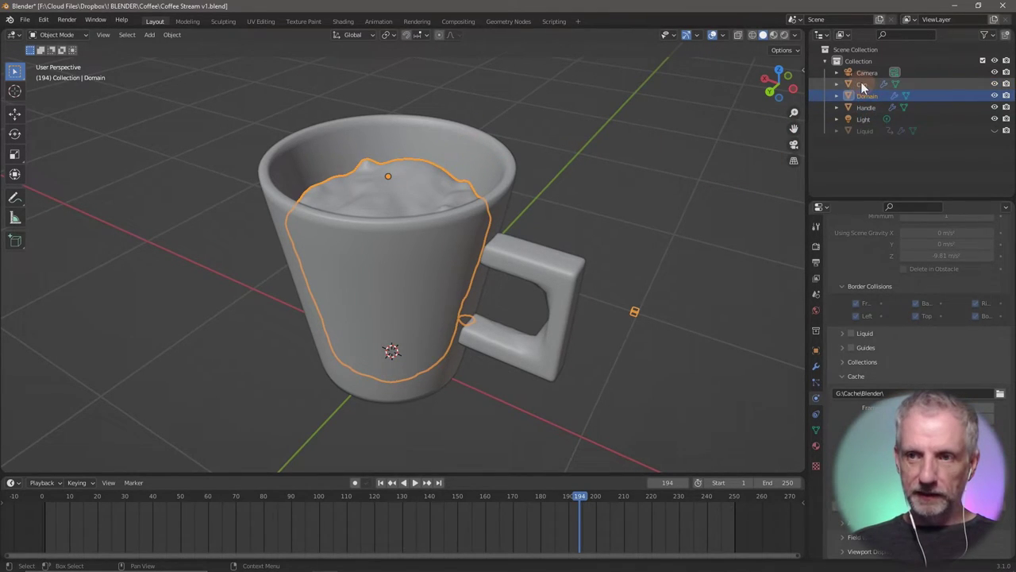
{"action": "left_click", "coordinate": [816, 445]}
{"action": "left_click", "coordinate": [917, 292]}
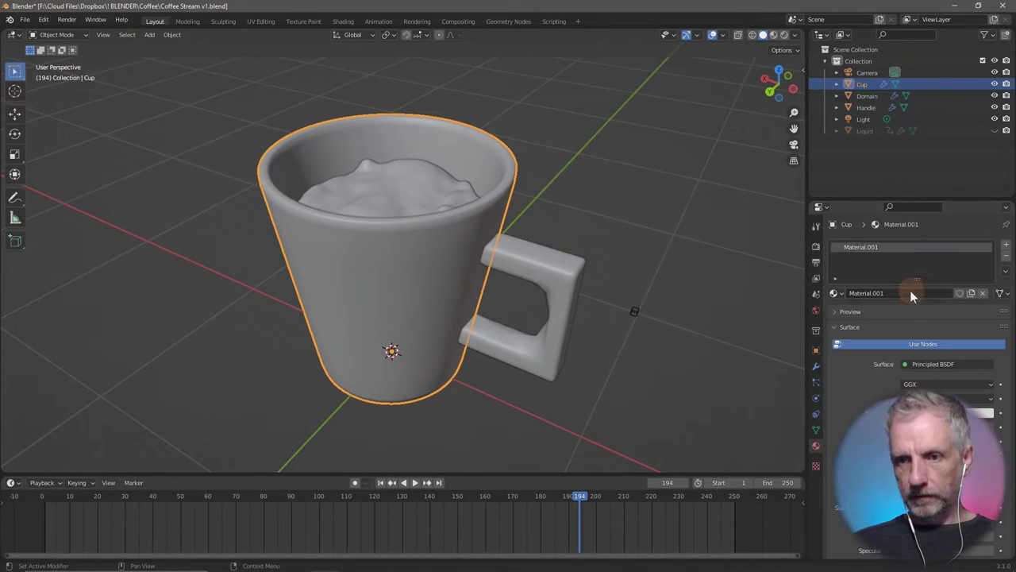
{"action": "left_click", "coordinate": [907, 293]}
{"action": "type", "text": "Cu"}
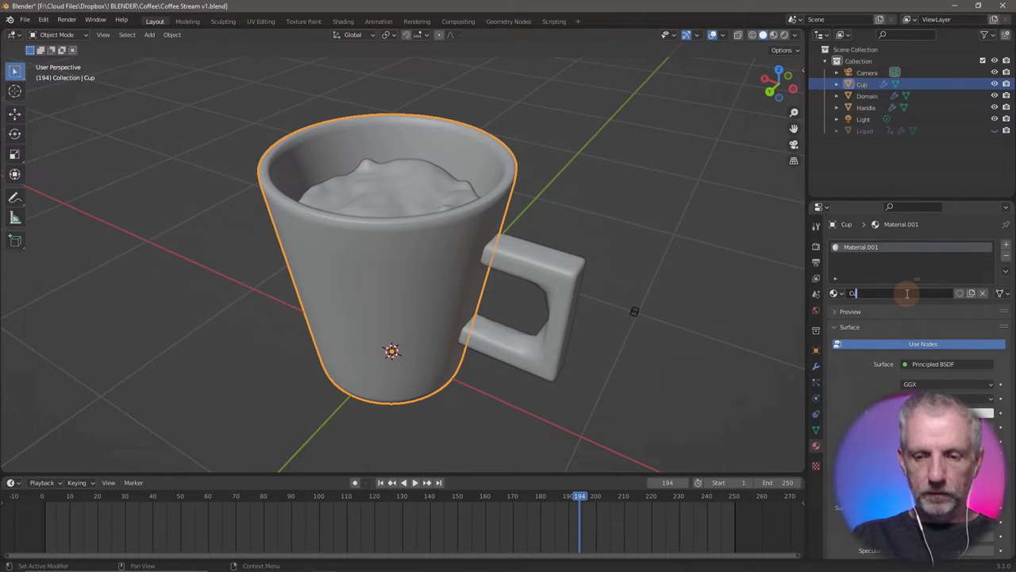
{"action": "type", "text": "p Mat"}
{"action": "key", "text": "Return"}
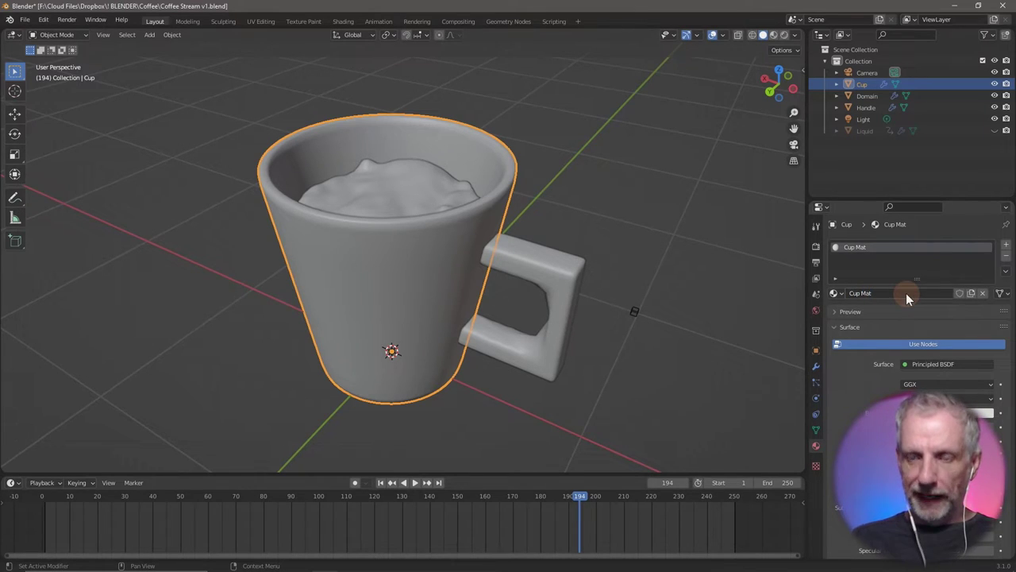
Apply the Basic Glass material from the Sample Materials library of Material Library VX to the Cup.
{"action": "left_click", "coordinate": [836, 327]}
{"action": "left_click", "coordinate": [836, 358]}
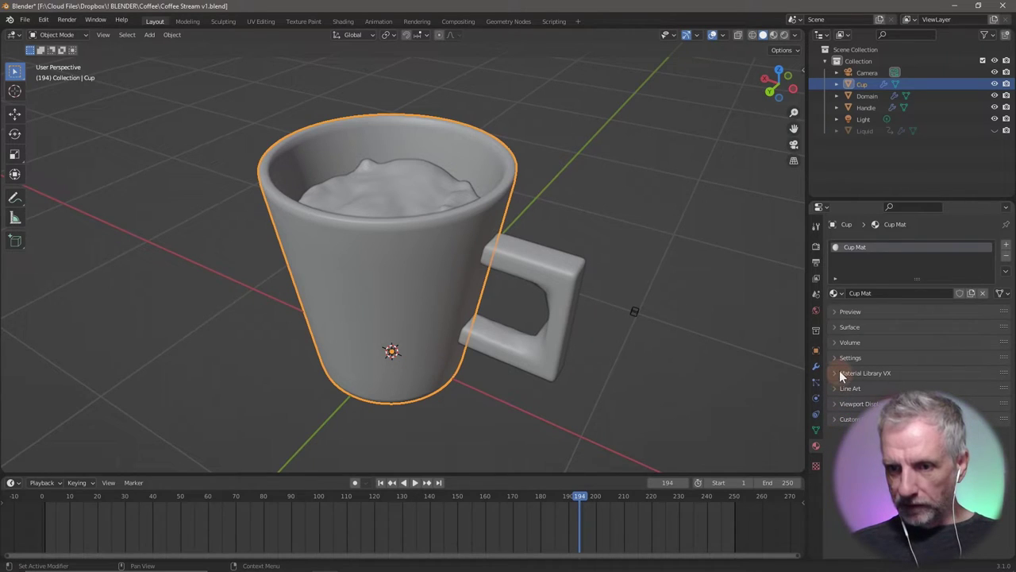
{"action": "left_click", "coordinate": [840, 372]}
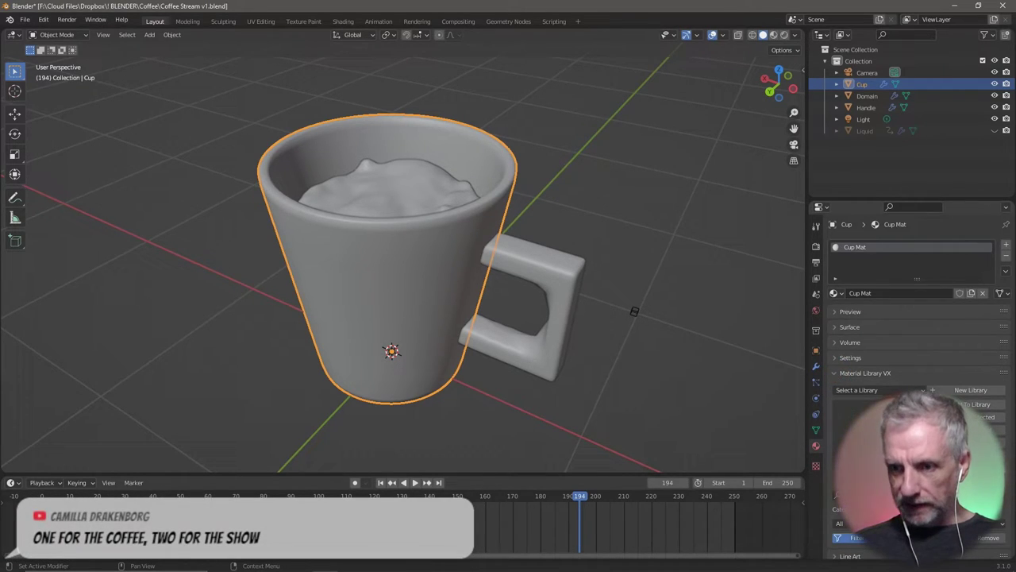
{"action": "left_click", "coordinate": [920, 390]}
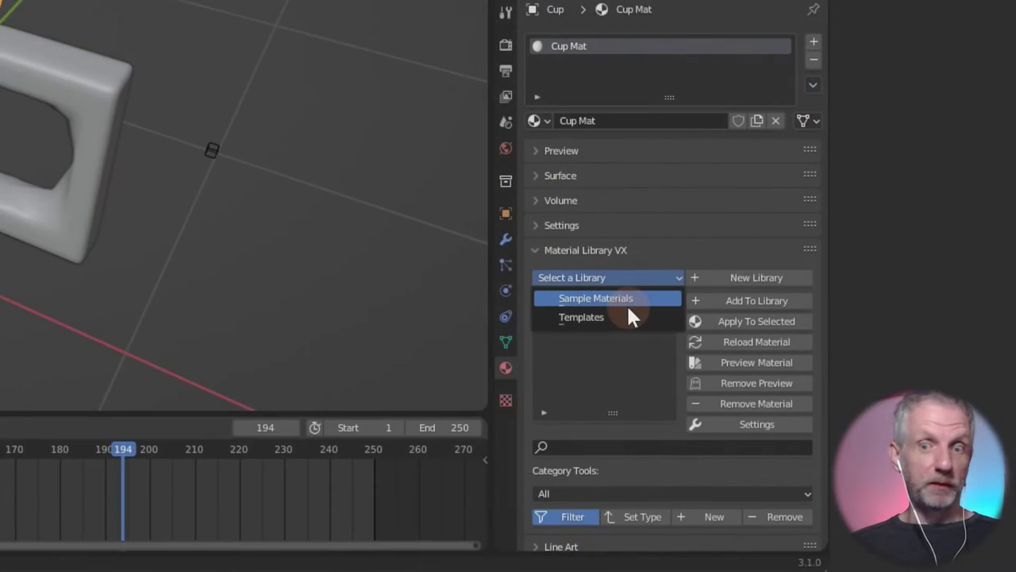
{"action": "left_click", "coordinate": [627, 300]}
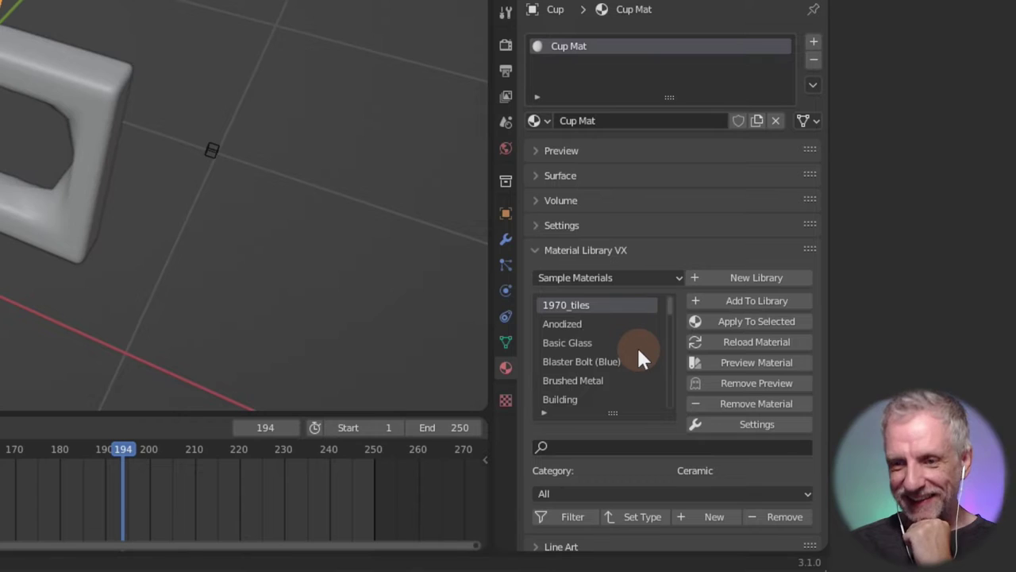
{"action": "left_click", "coordinate": [609, 347]}
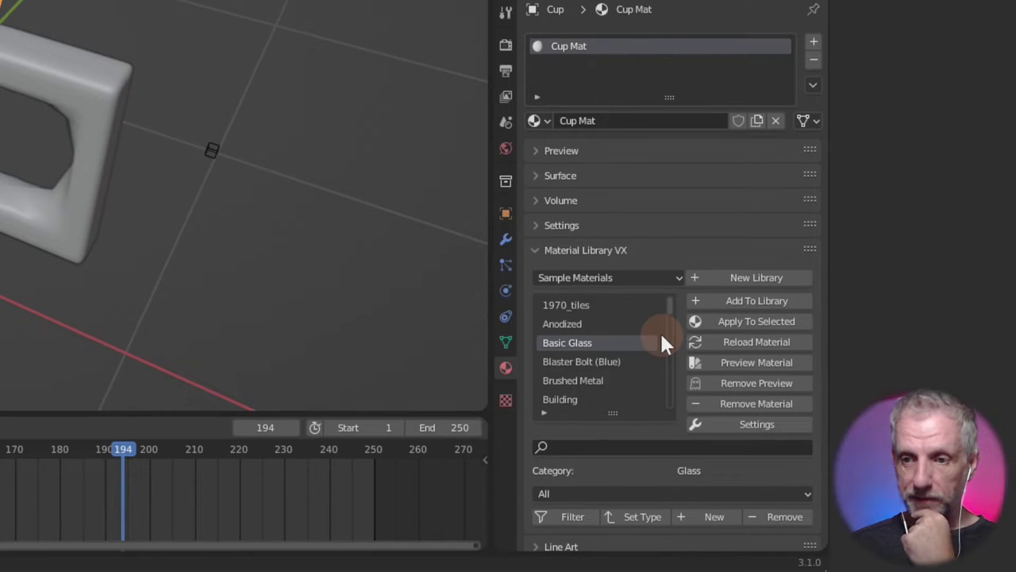
{"action": "left_click", "coordinate": [761, 319]}
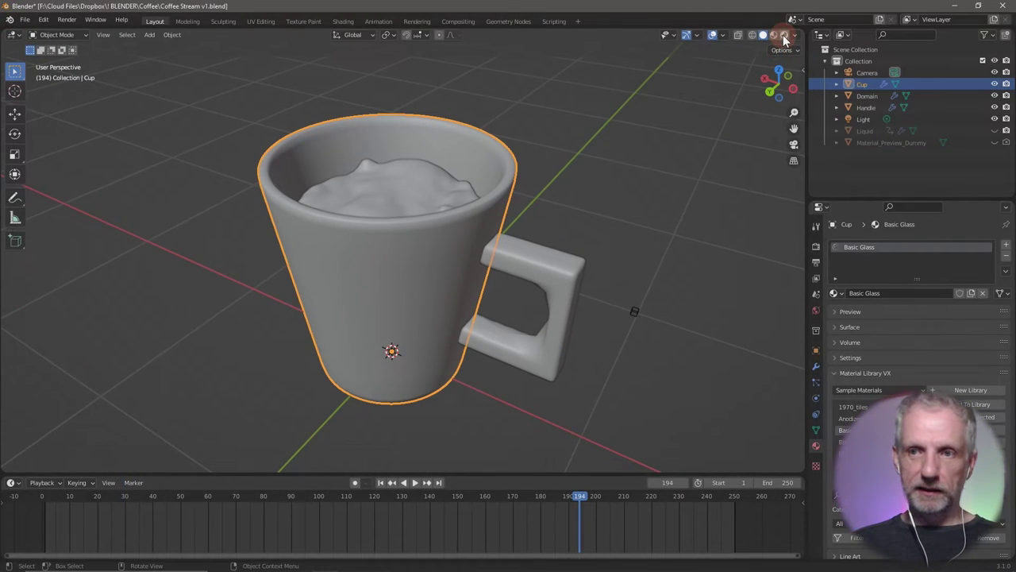
Switch the viewport to rendered shading and examine the glass cup and the placement of the camera and light around it.
{"action": "left_click", "coordinate": [785, 35]}
{"action": "middle_click_drag", "start_coordinate": [576, 231], "coordinate": [608, 213]}
{"action": "scroll", "coordinate": [619, 209], "scroll_direction": "up", "scroll_amount": 3}
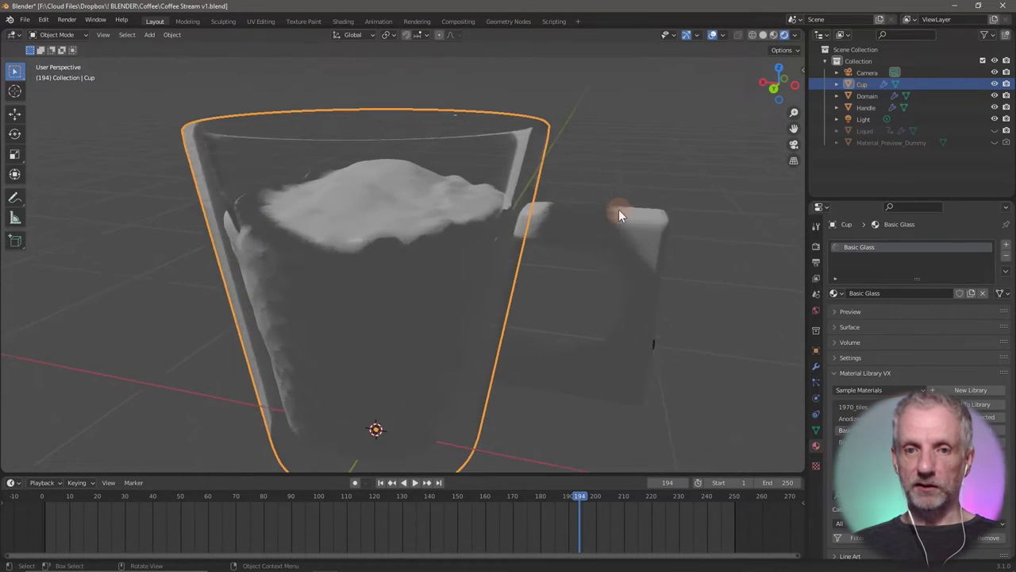
{"action": "scroll", "coordinate": [620, 205], "scroll_direction": "down", "scroll_amount": 8}
{"action": "mouse_move", "coordinate": [617, 207]}
{"action": "middle_mouse_down"}
{"action": "mouse_move", "coordinate": [623, 231]}
{"action": "mouse_move", "coordinate": [600, 219]}
{"action": "middle_mouse_up"}
{"action": "scroll", "coordinate": [600, 218], "scroll_direction": "down", "scroll_amount": 8}
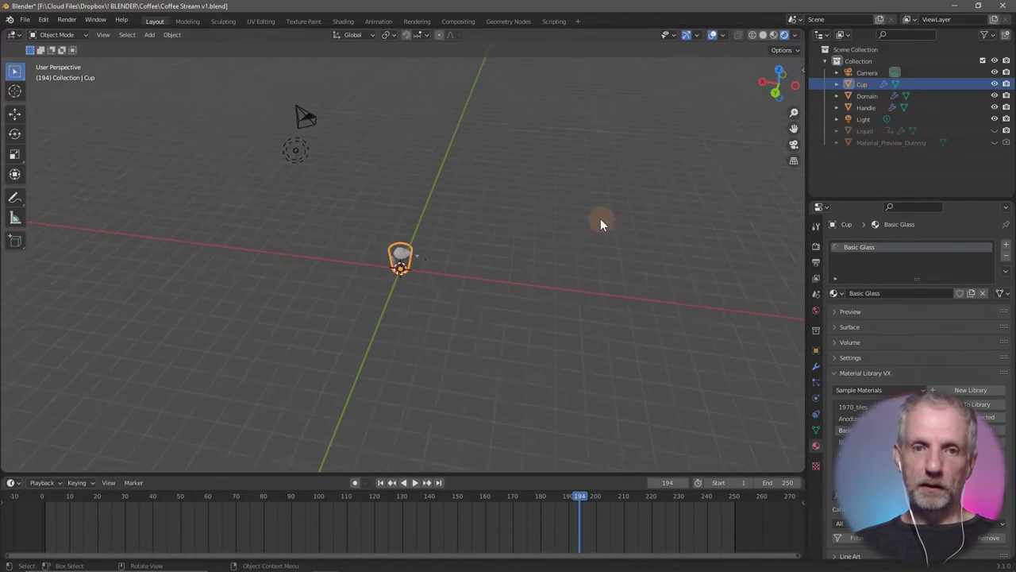
{"action": "scroll", "coordinate": [580, 230], "scroll_direction": "up", "scroll_amount": 2}
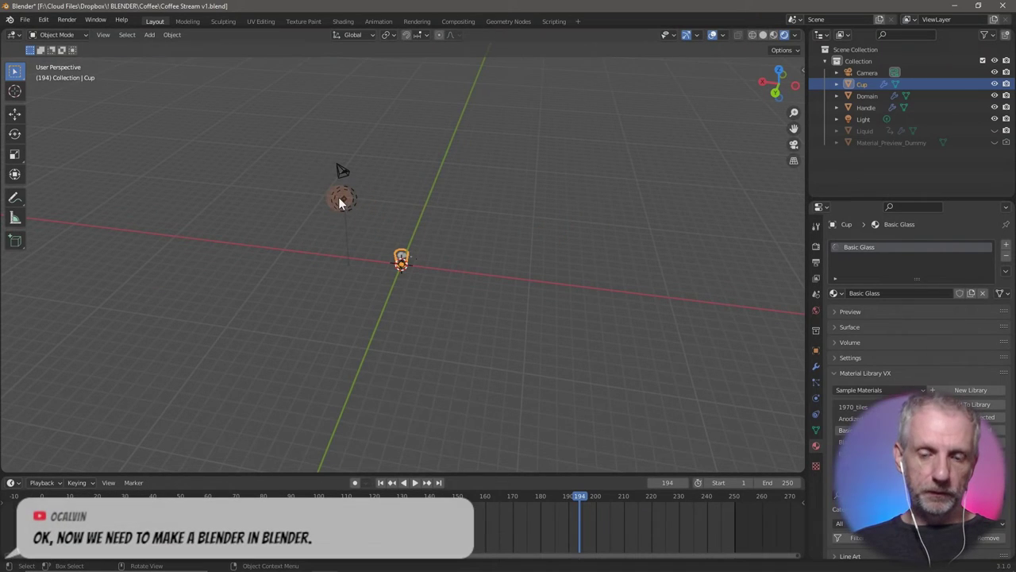
{"action": "middle_click_drag", "start_coordinate": [454, 251], "coordinate": [420, 228]}
{"action": "scroll", "coordinate": [419, 228], "scroll_direction": "up", "scroll_amount": 3}
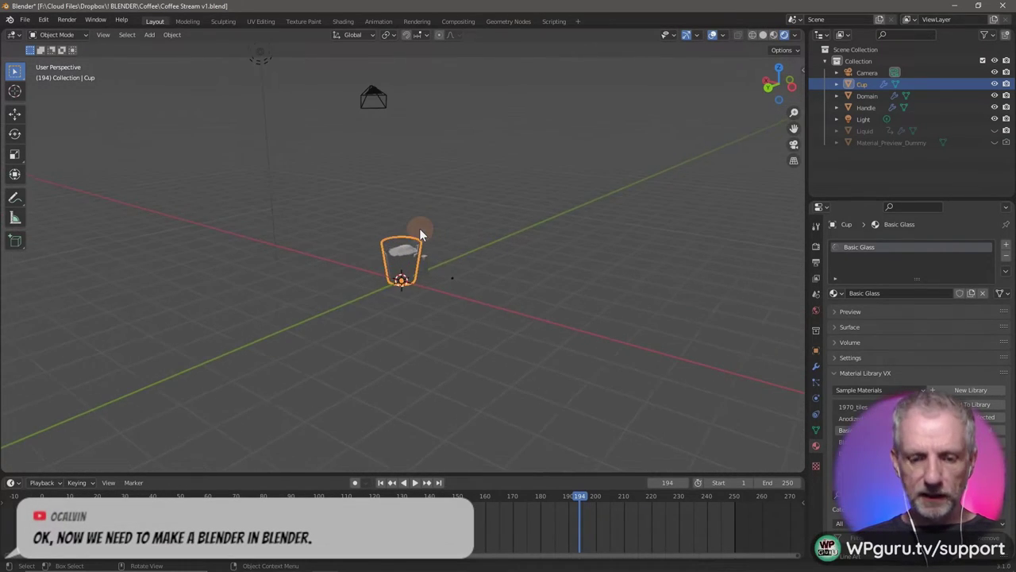
Look through the scene camera and lock the camera to the view.
{"action": "key", "text": "n"}
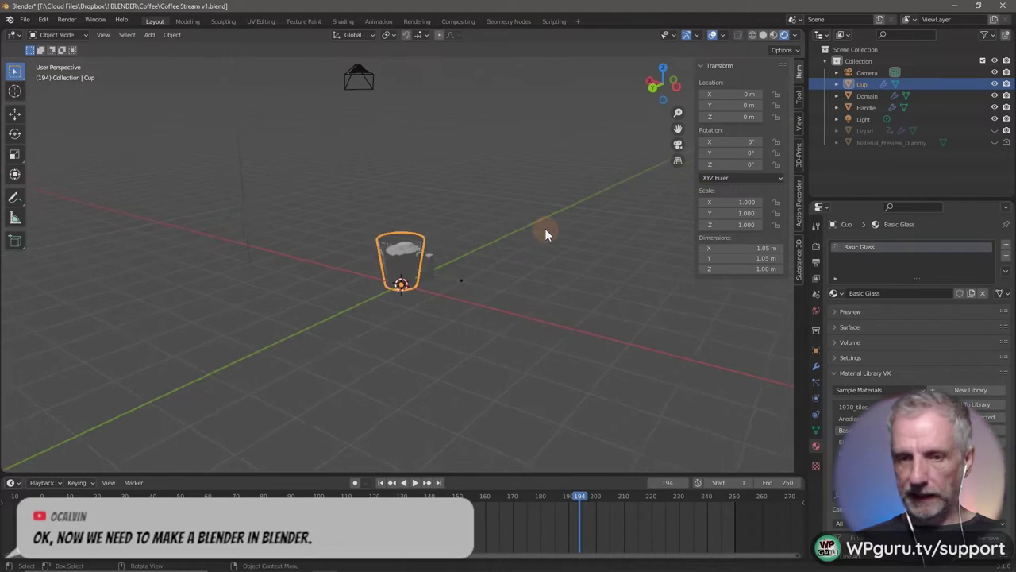
{"action": "key", "text": "KP_0"}
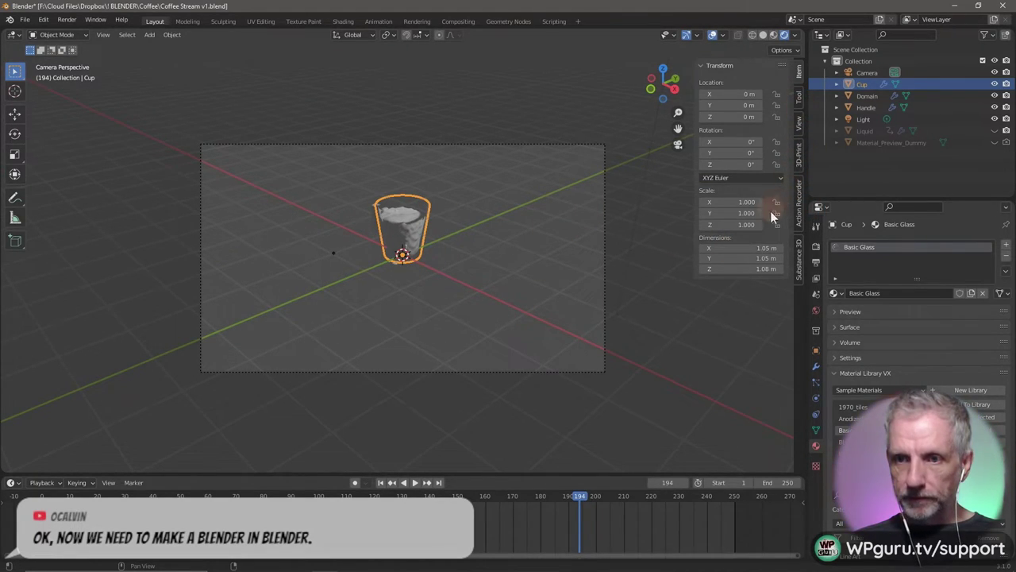
{"action": "left_click", "coordinate": [798, 125]}
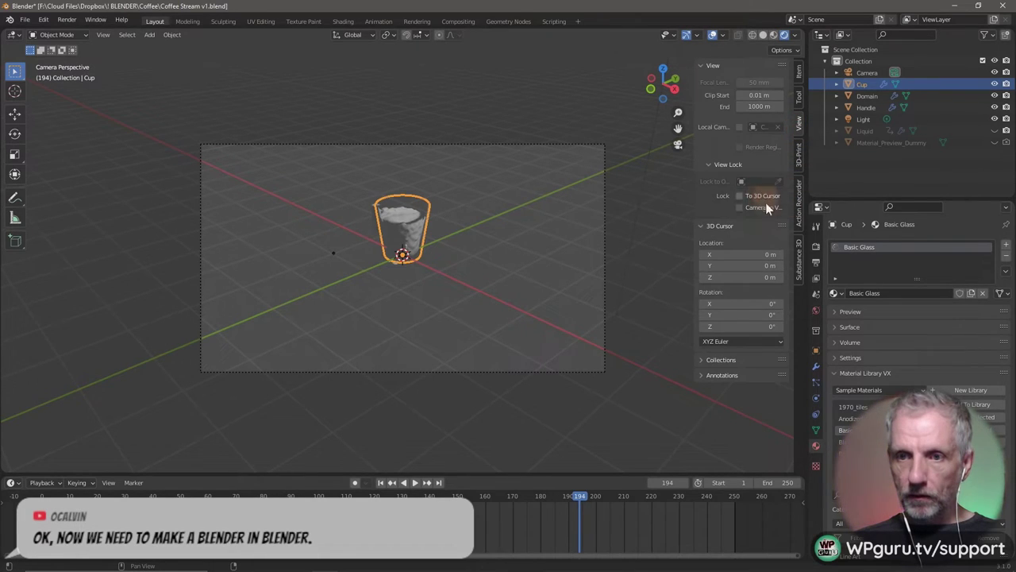
{"action": "left_click", "coordinate": [740, 208]}
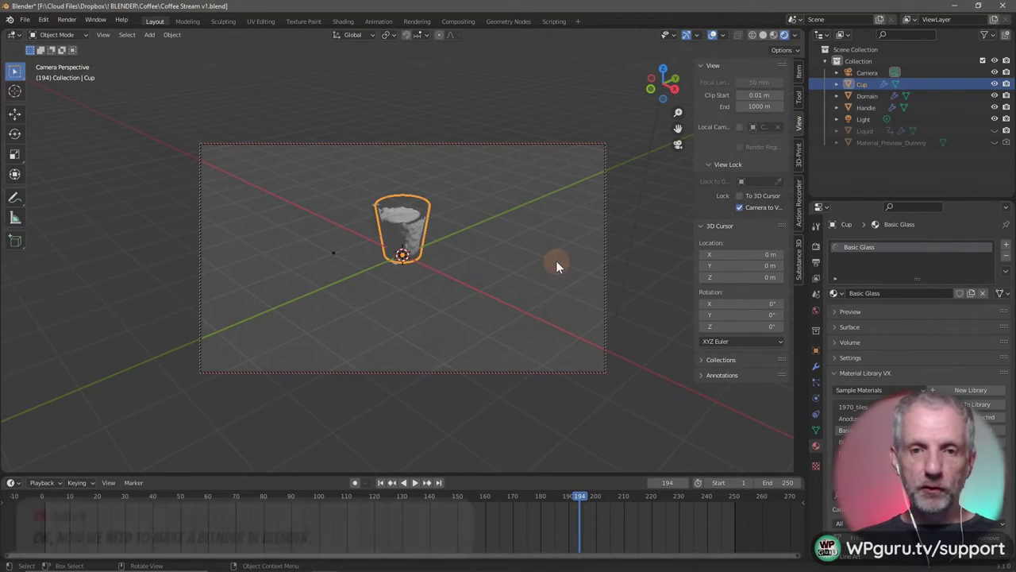
Reposition the camera for a close, elevated shot of the cup and its handle, and release the camera-to-view lock.
{"action": "middle_click_drag", "start_coordinate": [556, 264], "coordinate": [351, 320]}
{"action": "middle_click_drag", "start_coordinate": [351, 320], "coordinate": [337, 290]}
{"action": "scroll", "coordinate": [338, 290], "scroll_direction": "down", "scroll_amount": 3}
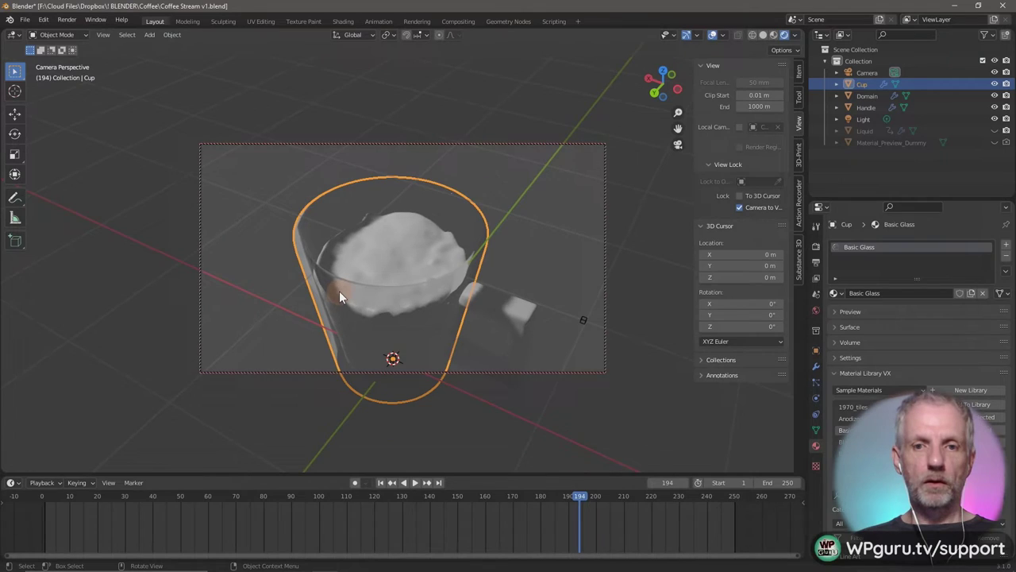
{"action": "scroll", "coordinate": [339, 292], "scroll_direction": "up", "scroll_amount": 3}
{"action": "scroll", "coordinate": [338, 293], "scroll_direction": "down", "scroll_amount": 3}
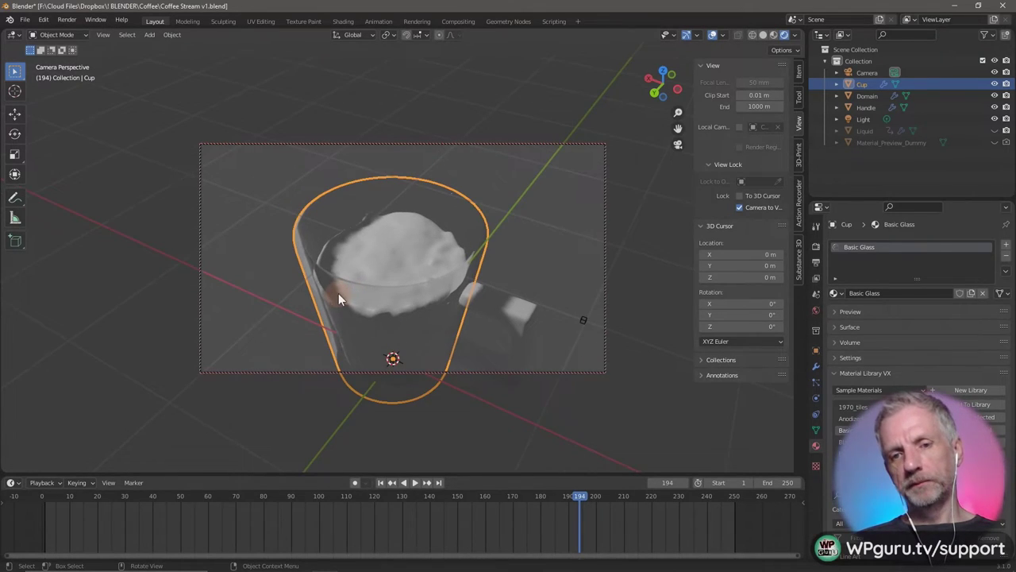
{"action": "scroll", "coordinate": [341, 291], "scroll_direction": "up", "scroll_amount": 3}
{"action": "scroll", "coordinate": [341, 291], "scroll_direction": "down", "scroll_amount": 3}
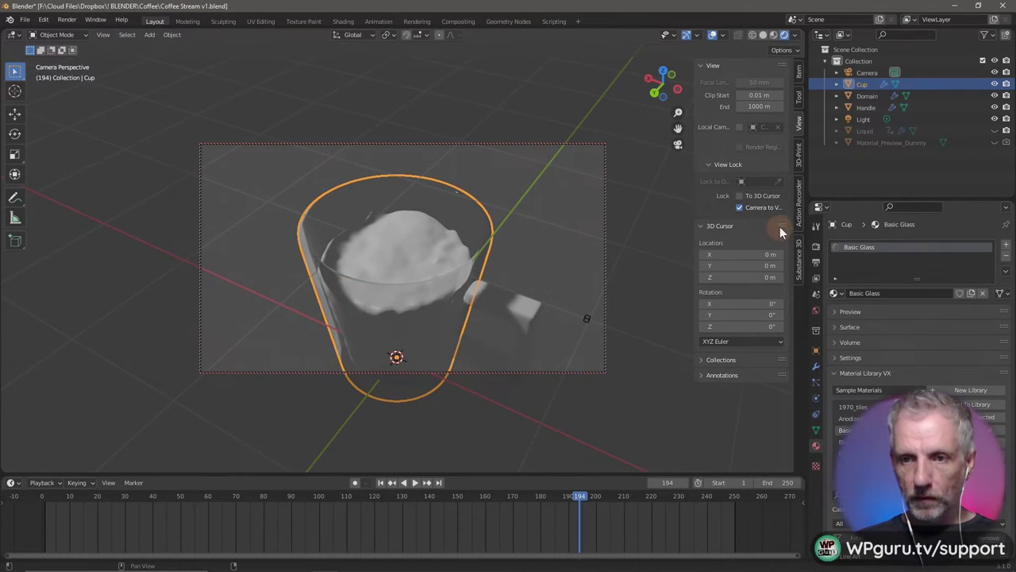
{"action": "left_click", "coordinate": [739, 207]}
Lower the point light along the Z axis and shift it horizontally closer to the cup.
{"action": "scroll", "coordinate": [614, 292], "scroll_direction": "down", "scroll_amount": 2}
{"action": "mouse_move", "coordinate": [614, 292]}
{"action": "middle_mouse_down"}
{"action": "mouse_move", "coordinate": [581, 288]}
{"action": "mouse_move", "coordinate": [624, 300]}
{"action": "middle_mouse_up"}
{"action": "scroll", "coordinate": [580, 288], "scroll_direction": "down", "scroll_amount": 4}
{"action": "scroll", "coordinate": [619, 294], "scroll_direction": "down", "scroll_amount": 4}
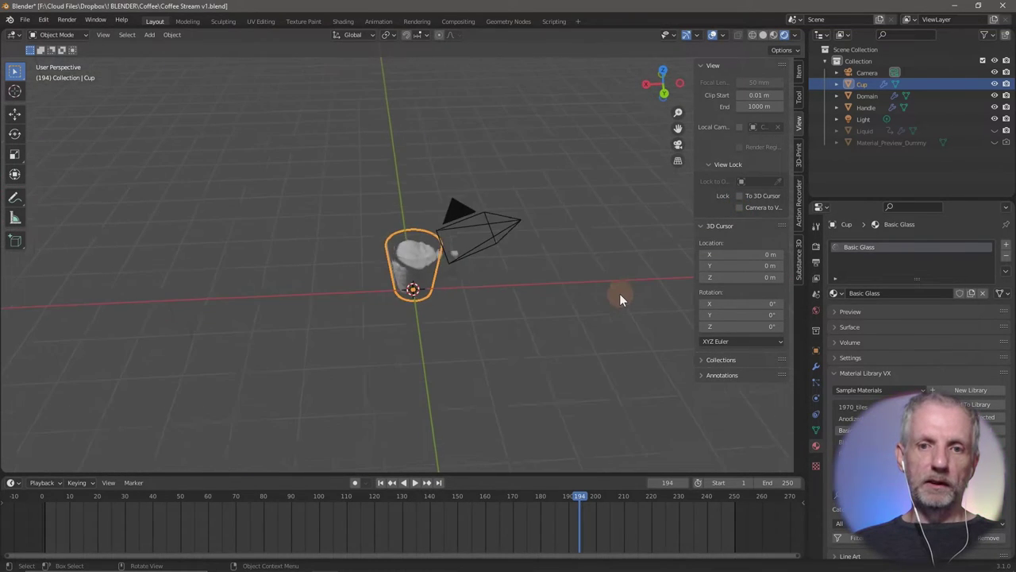
{"action": "left_click", "coordinate": [313, 182]}
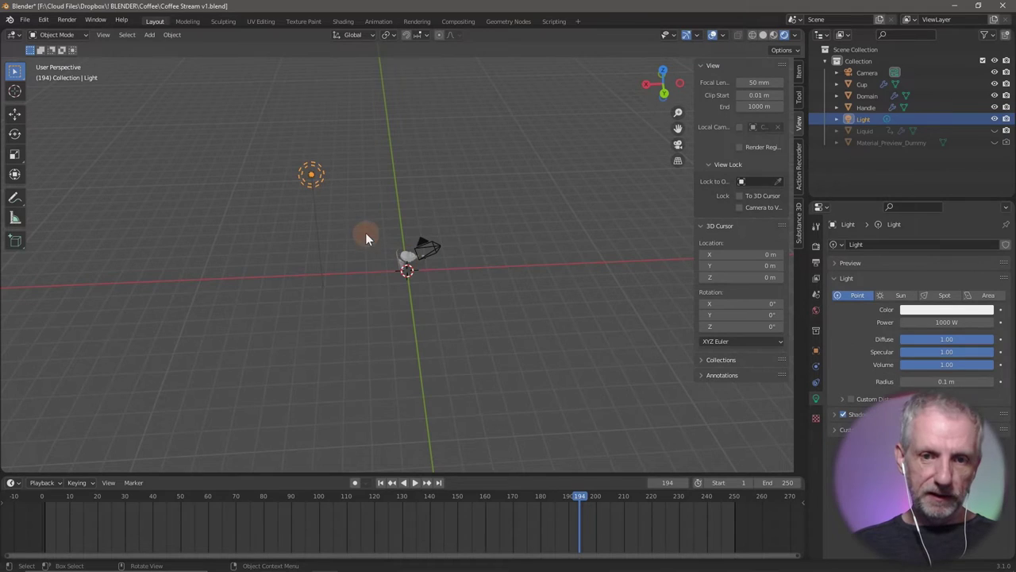
{"action": "middle_click_drag", "start_coordinate": [363, 233], "coordinate": [349, 266]}
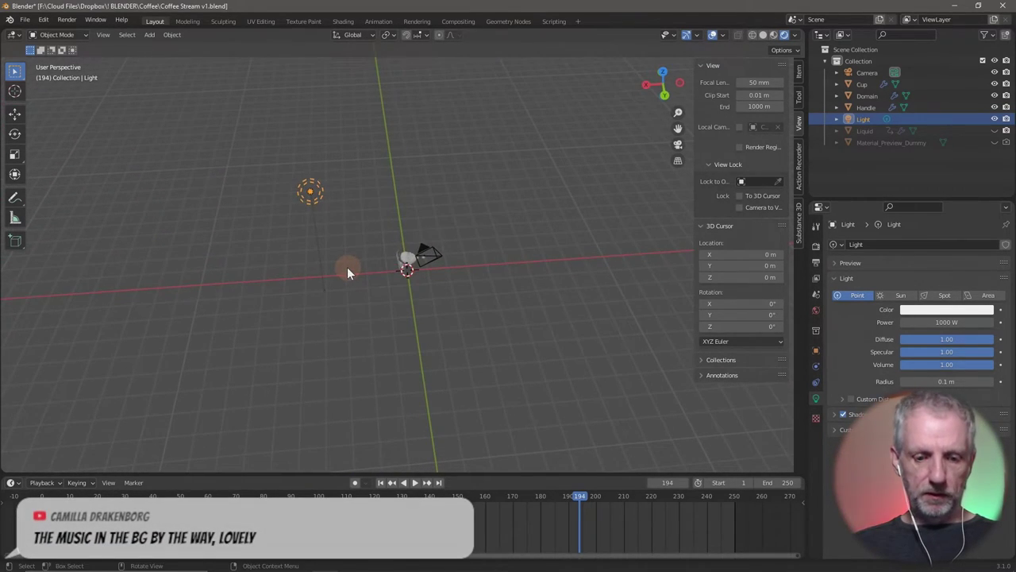
{"action": "key", "text": "g"}
{"action": "key", "text": "z"}
{"action": "left_click", "coordinate": [352, 322]}
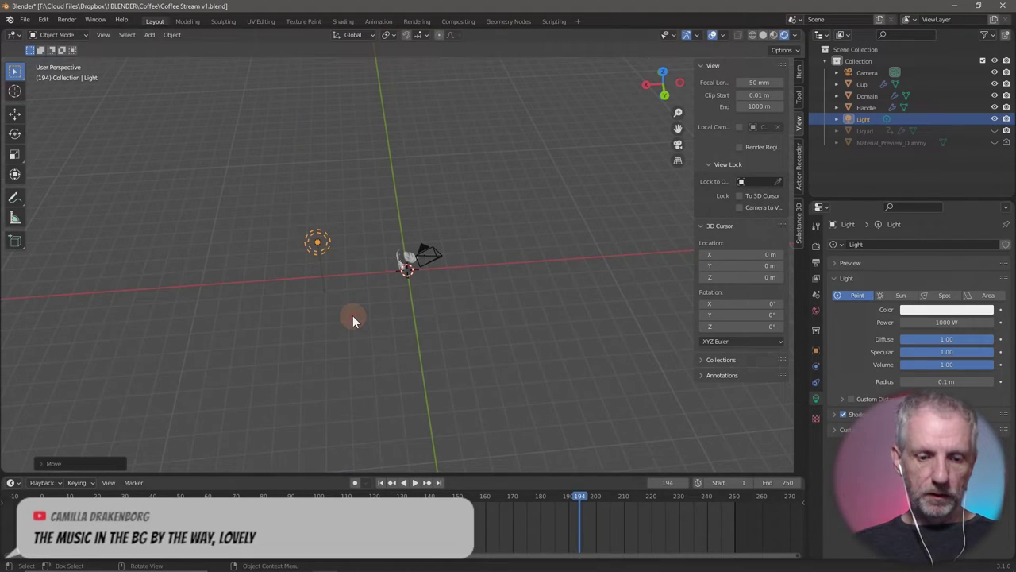
{"action": "key", "text": "g"}
{"action": "key", "text": "shift+z"}
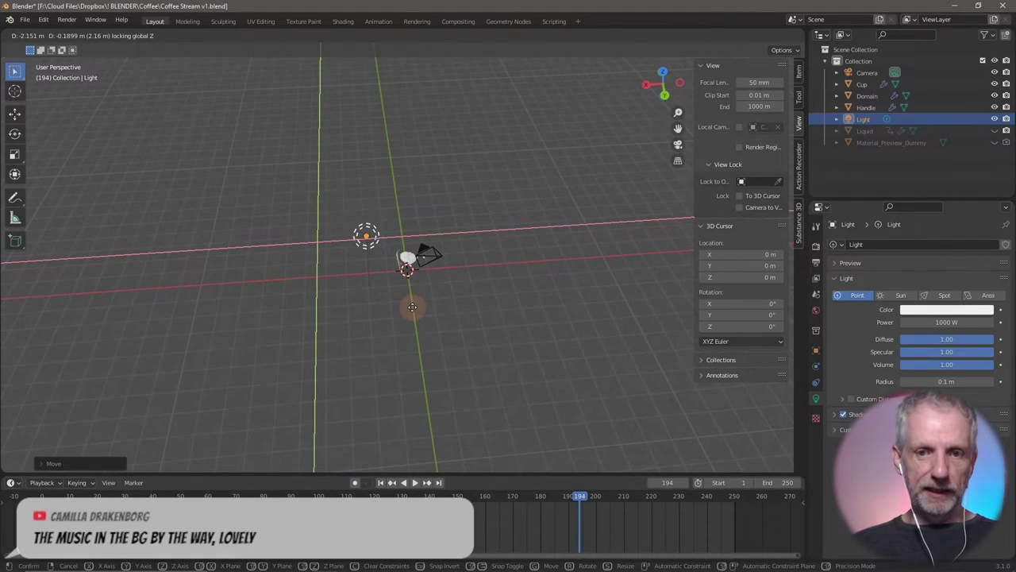
{"action": "left_click", "coordinate": [387, 310]}
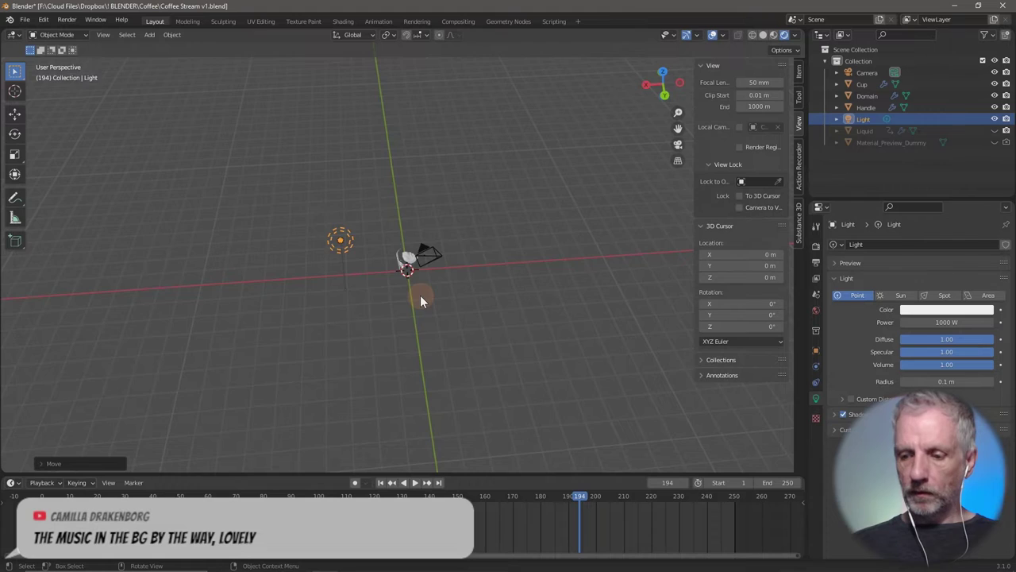
Return to the camera view and fit the camera frame to the viewport.
{"action": "key", "text": "KP_Decimal"}
{"action": "key", "text": "KP_0"}
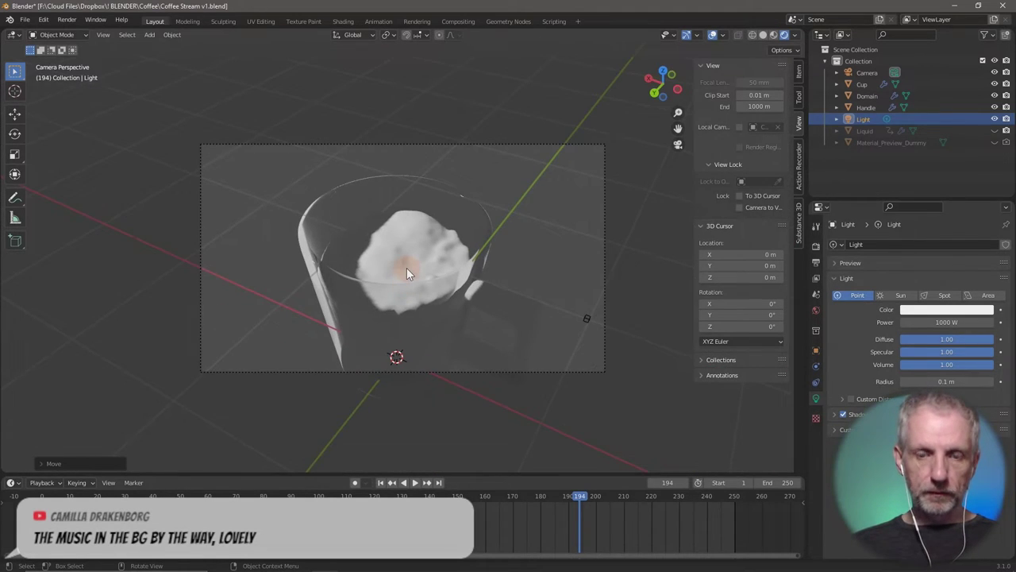
{"action": "middle_click_drag", "start_coordinate": [407, 268], "coordinate": [402, 268]}
{"action": "key", "text": "KP_0"}
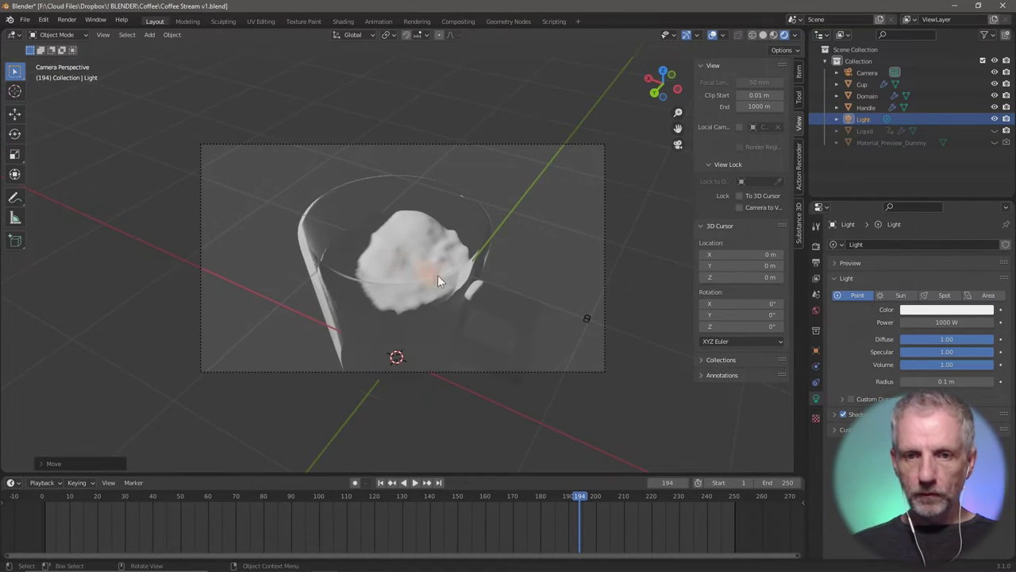
{"action": "key", "text": "Home"}
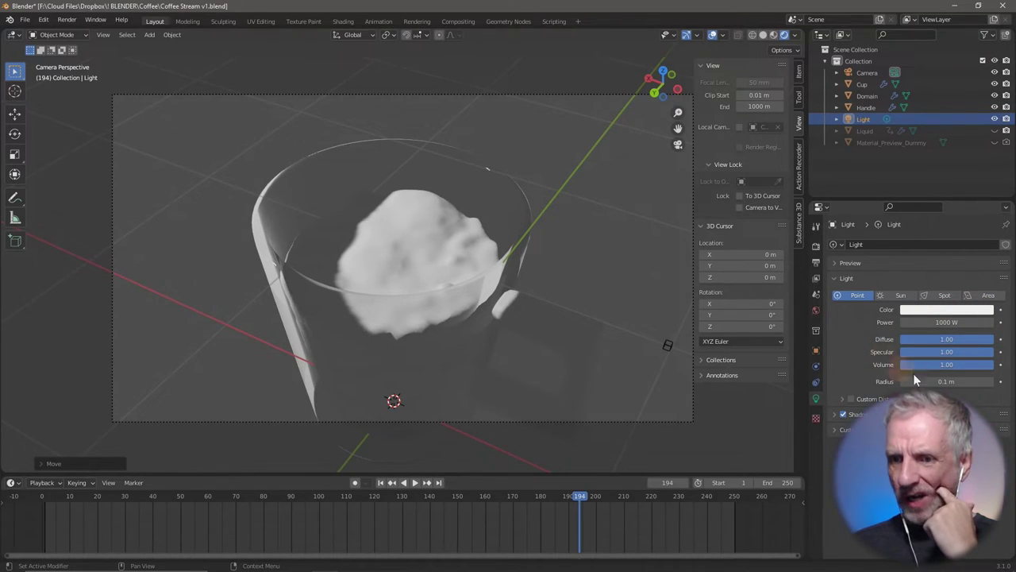
Set the point light's radius to 1 m and try shifting the light vertically along the Z axis.
{"action": "left_click", "coordinate": [947, 381]}
{"action": "type", "text": "1"}
{"action": "key", "text": "Return"}
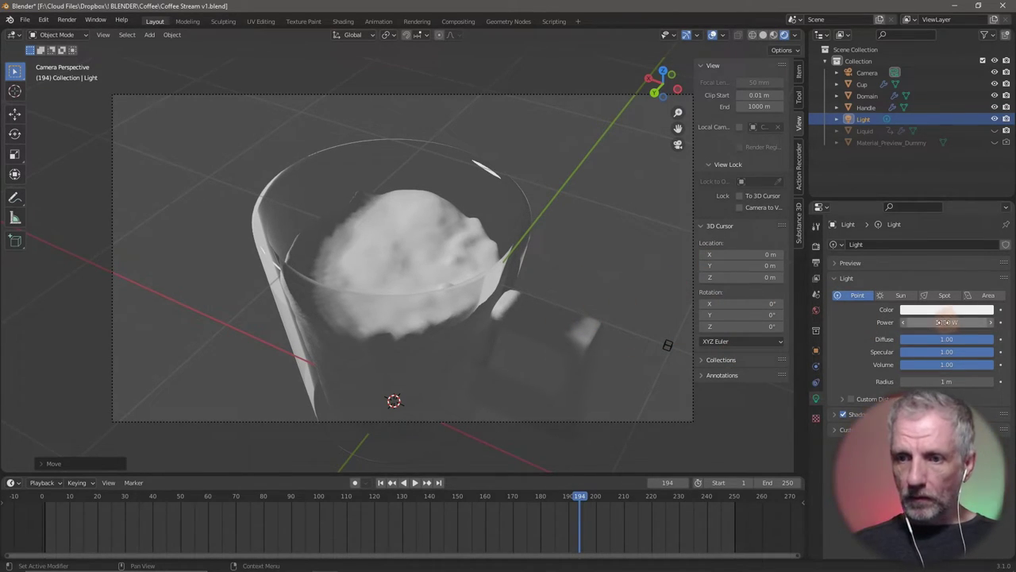
{"action": "key", "text": "g"}
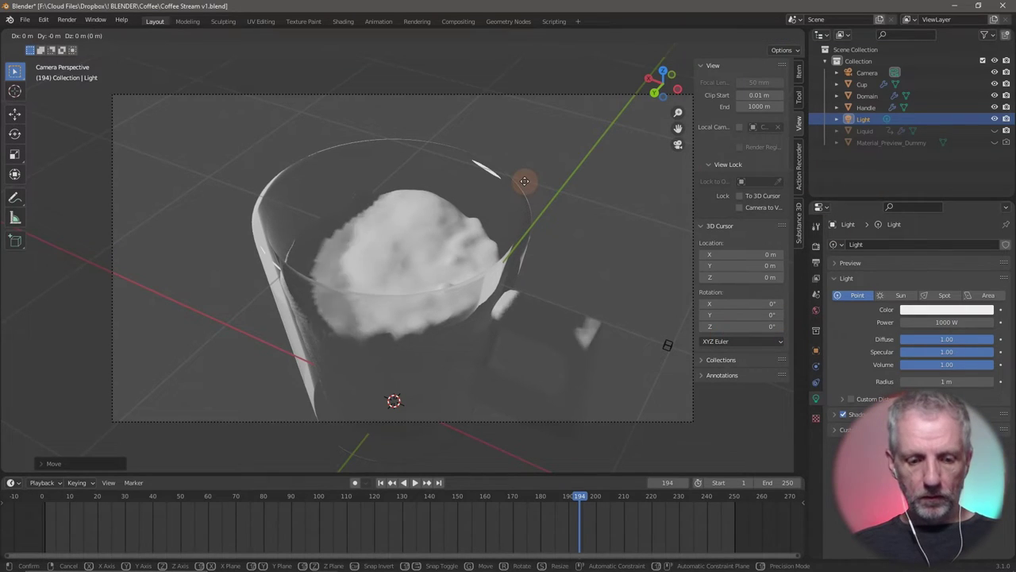
{"action": "key", "text": "z"}
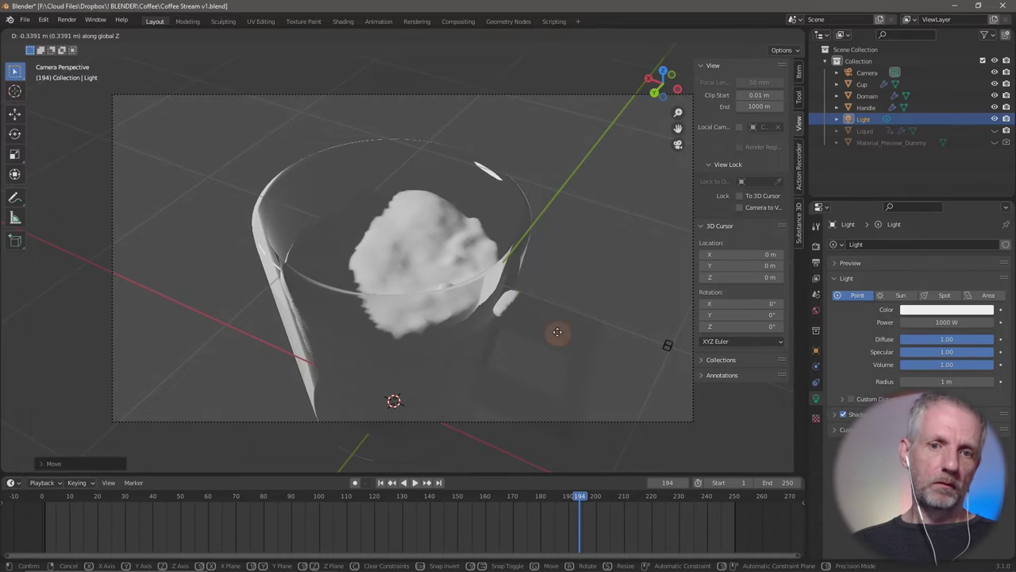
{"action": "left_click", "coordinate": [596, 200]}
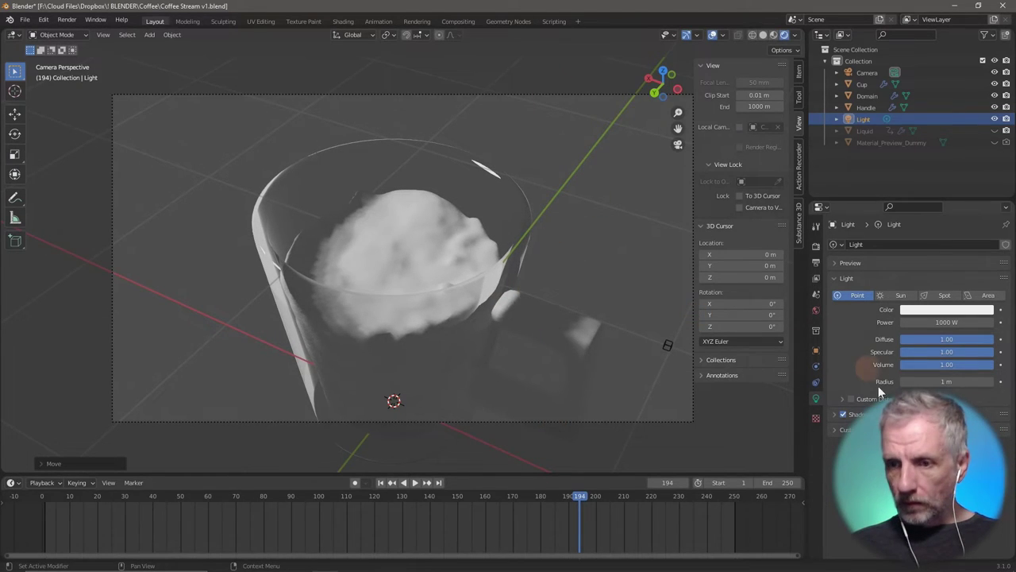
Try a 5 m radius on the point light and settle on 2 m.
{"action": "left_click", "coordinate": [948, 382]}
{"action": "type", "text": "5"}
{"action": "key", "text": "Return"}
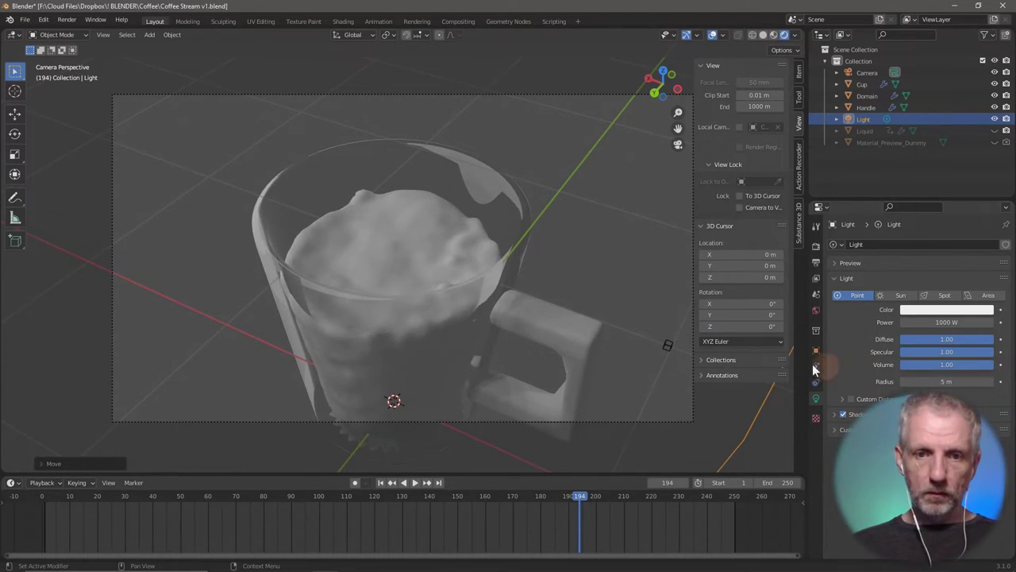
{"action": "left_click", "coordinate": [944, 382]}
{"action": "type", "text": "2"}
{"action": "key", "text": "Return"}
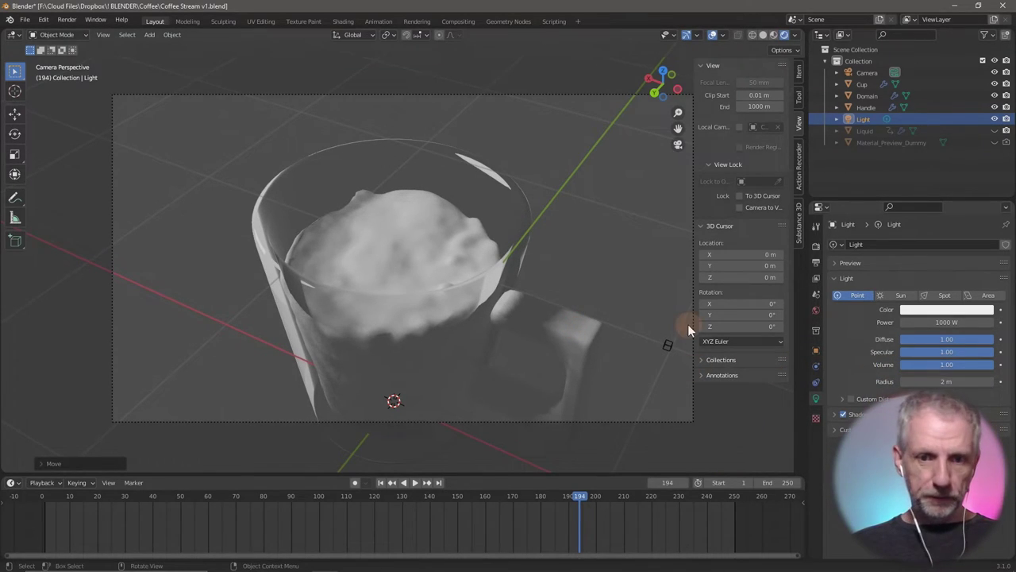
{"action": "left_click_drag", "start_coordinate": [565, 301], "coordinate": [519, 258]}
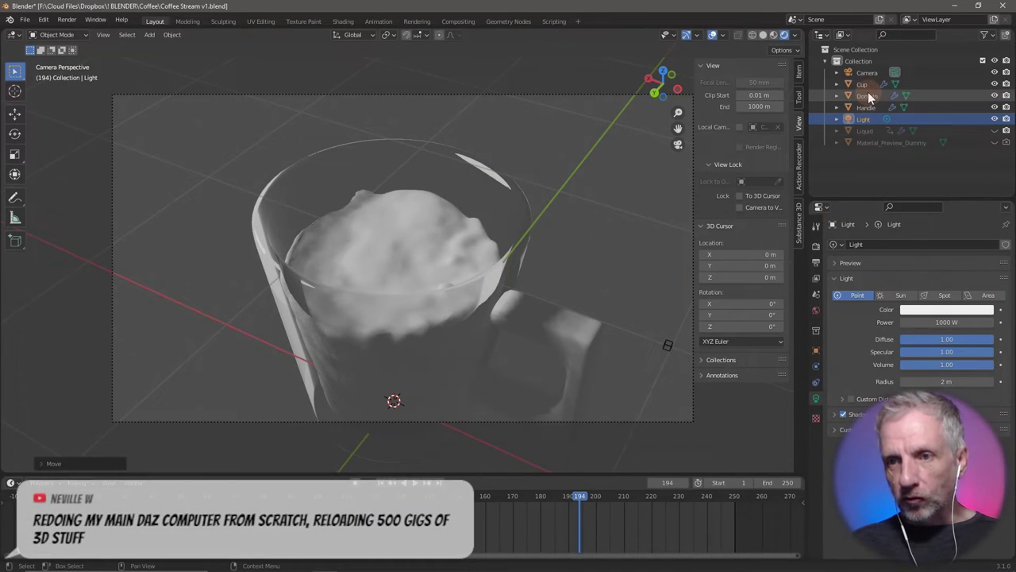
Try the Brushed Metal library material on the cup.
{"action": "left_click", "coordinate": [861, 84]}
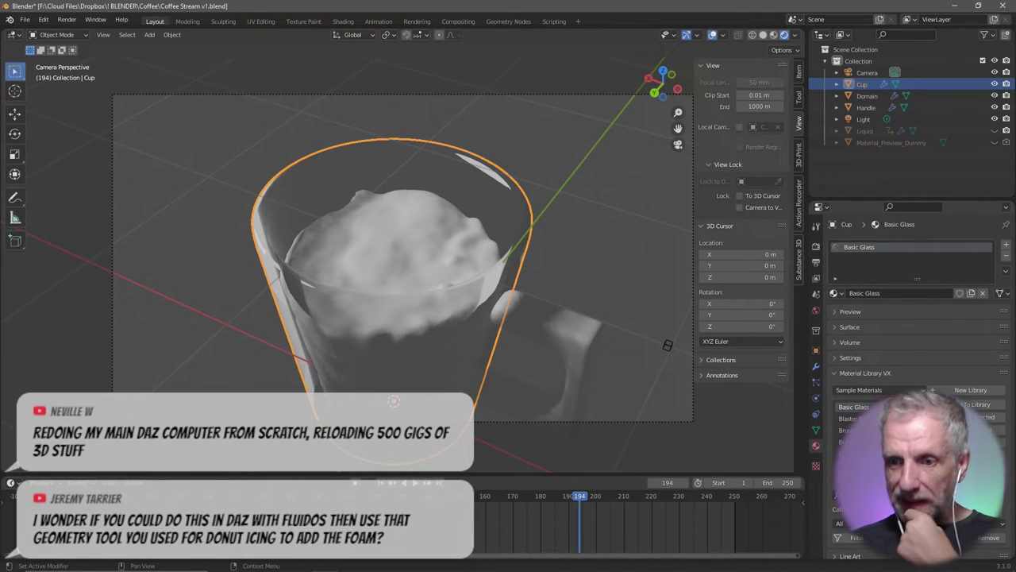
{"action": "left_click", "coordinate": [983, 417]}
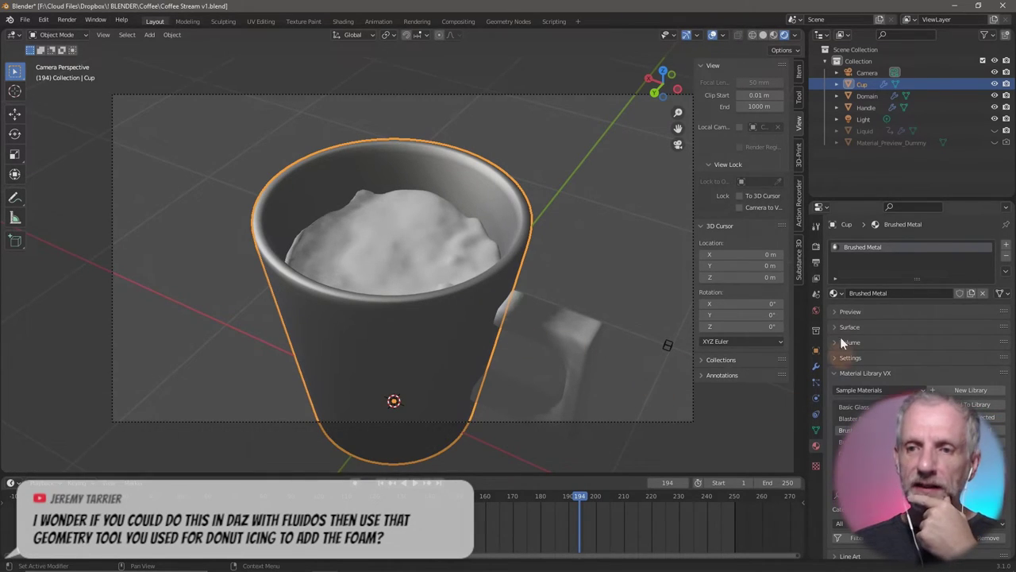
Enable Screen Space Reflections and Ambient Occlusion in the Eevee render settings.
{"action": "left_click", "coordinate": [816, 247]}
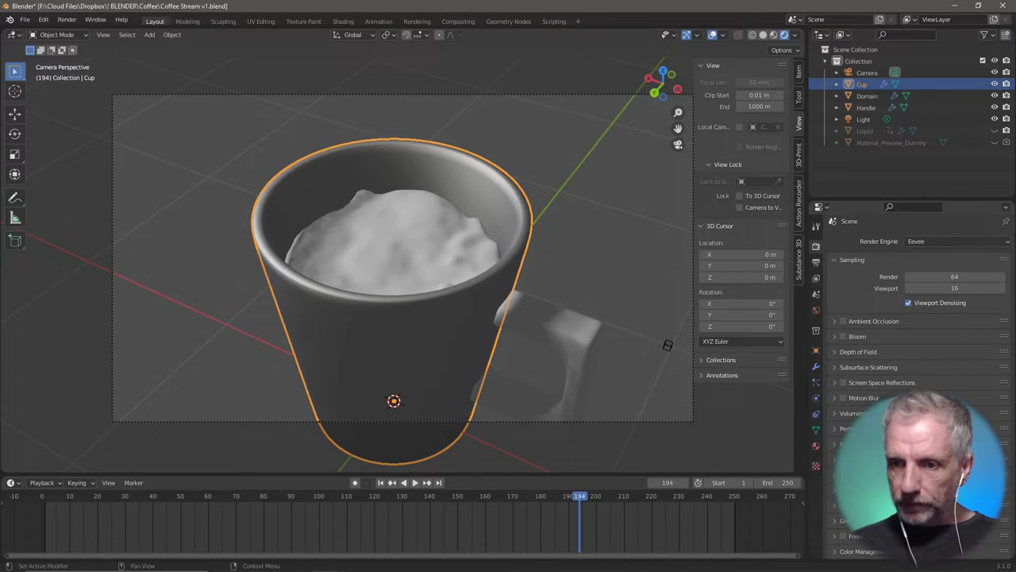
{"action": "left_click", "coordinate": [842, 382]}
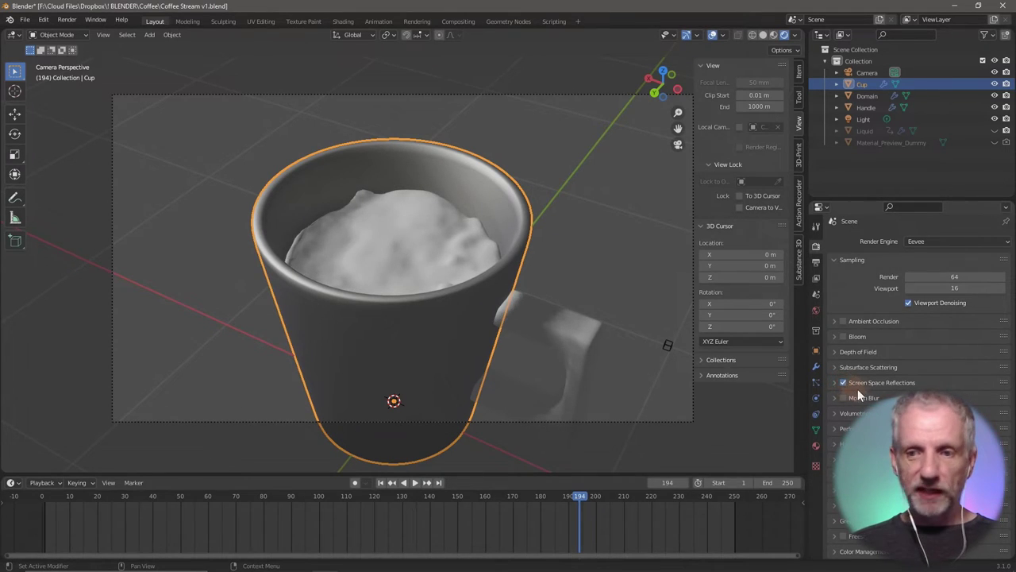
{"action": "left_click", "coordinate": [843, 321]}
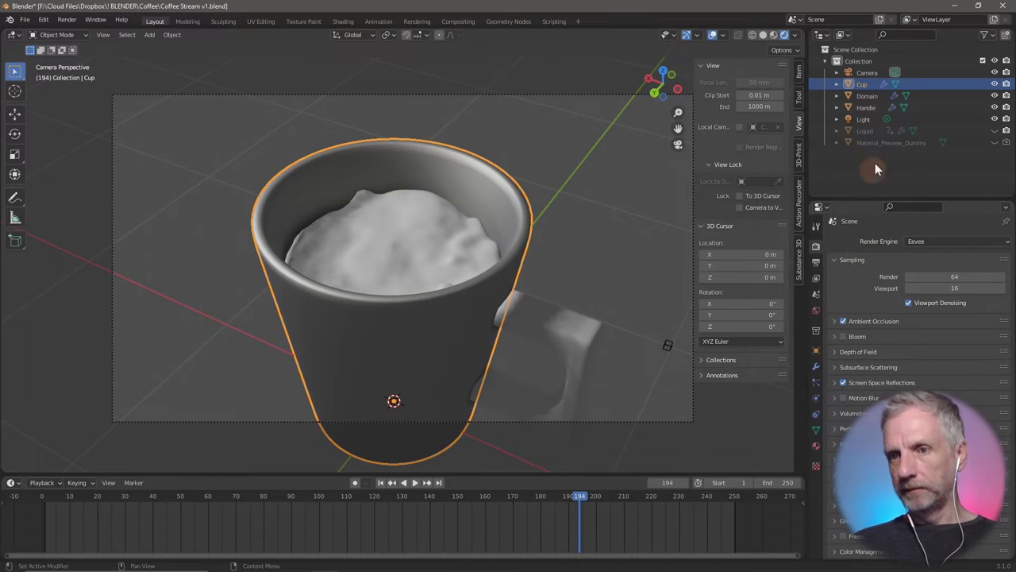
Apply the Ceramic material from the Sample Materials library to the cup.
{"action": "left_click", "coordinate": [816, 445]}
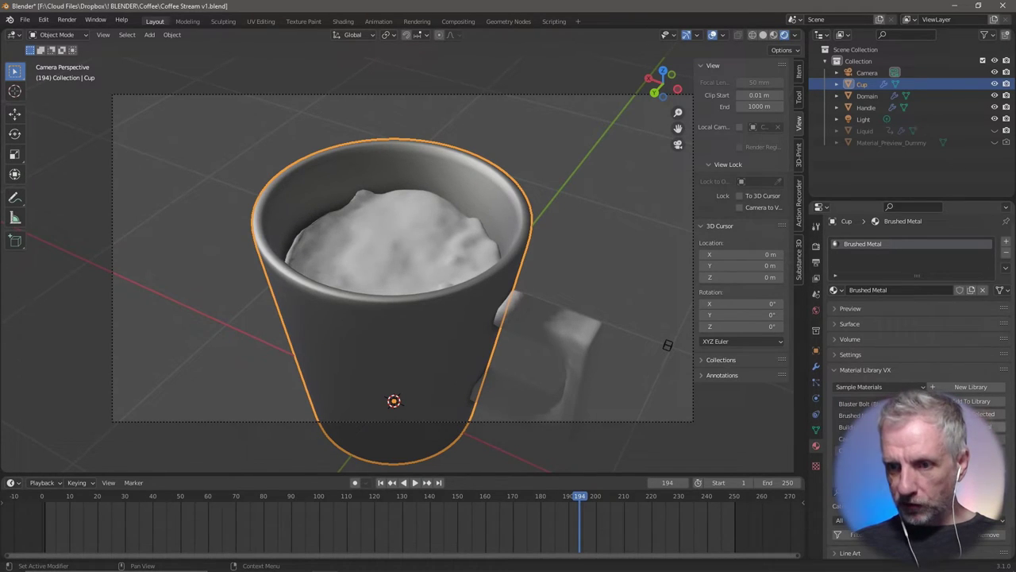
{"action": "left_click", "coordinate": [983, 413]}
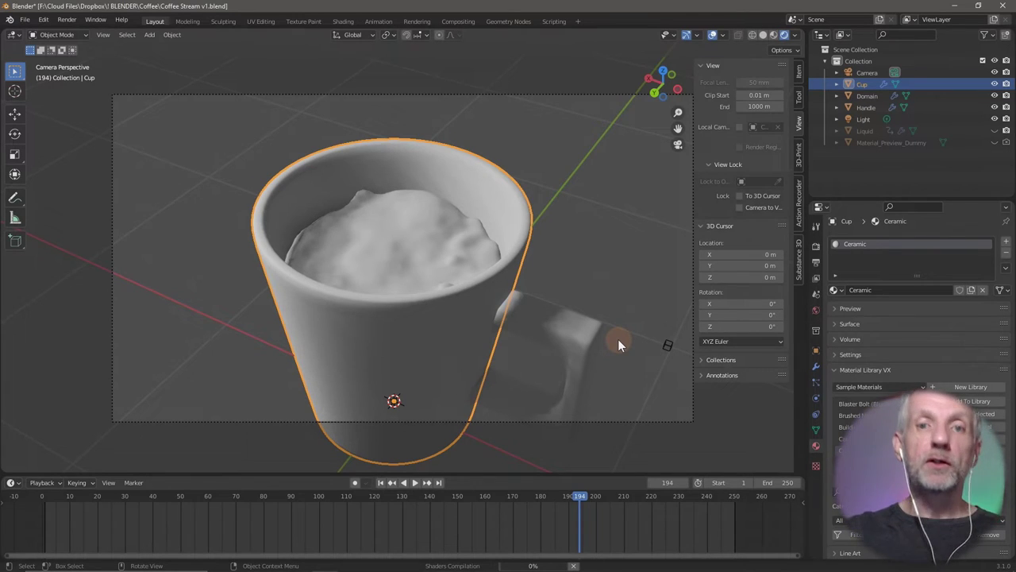
Add a plane at the base of the cup and scale it up to fill the camera frame as ground.
{"action": "key", "text": "shift+a"}
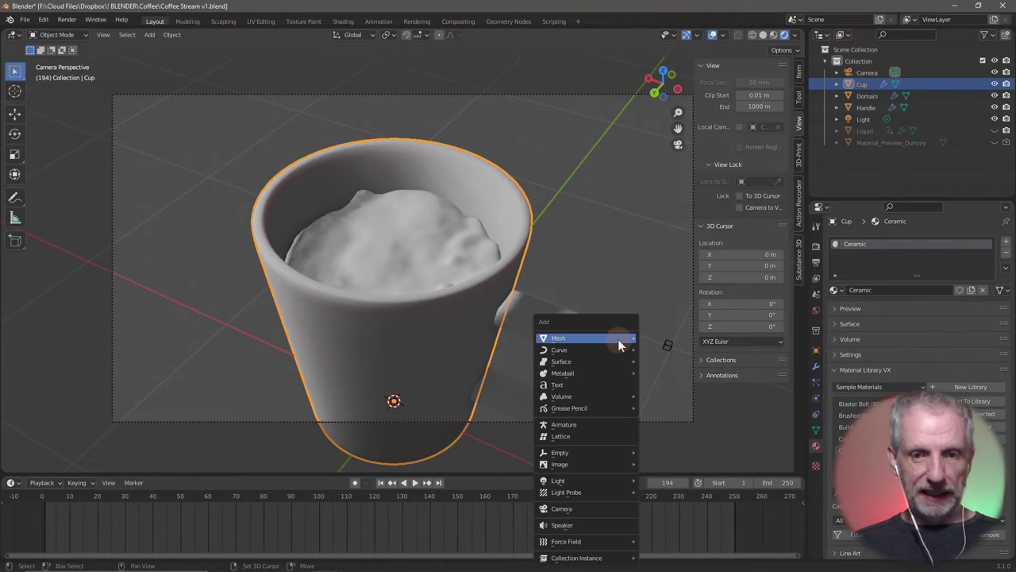
{"action": "mouse_move", "coordinate": [618, 339]}
{"action": "left_click", "coordinate": [671, 341]}
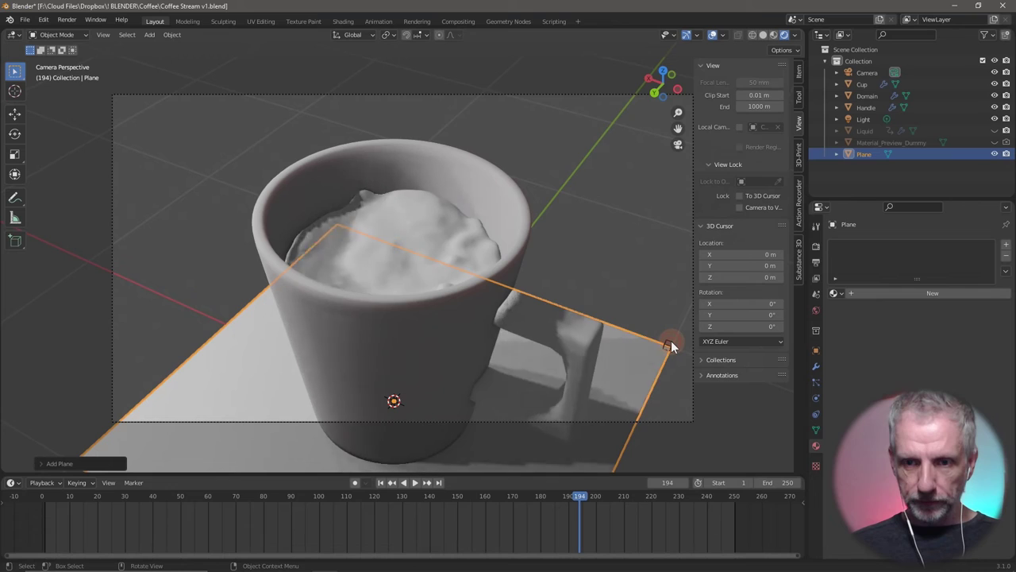
{"action": "key", "text": "s"}
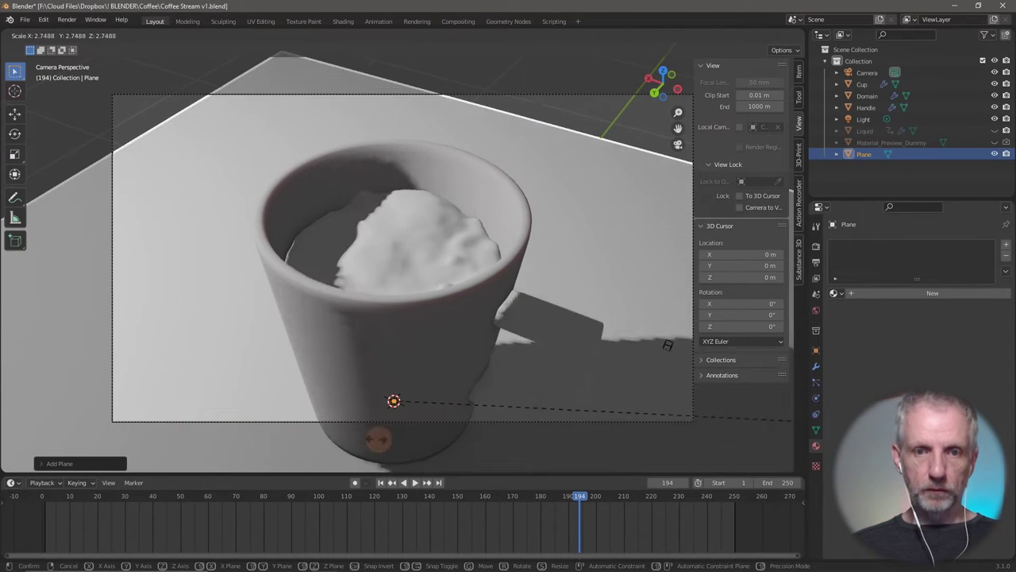
{"action": "left_click", "coordinate": [776, 401]}
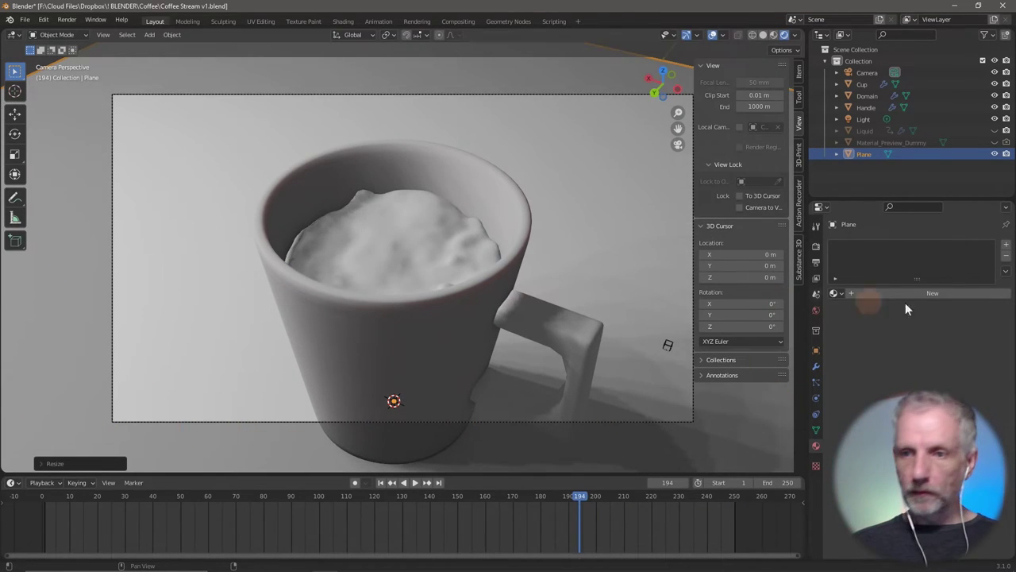
Create a material named Ground Mat on the plane and replace it with the Ceramic Polished library material.
{"action": "left_click", "coordinate": [933, 294]}
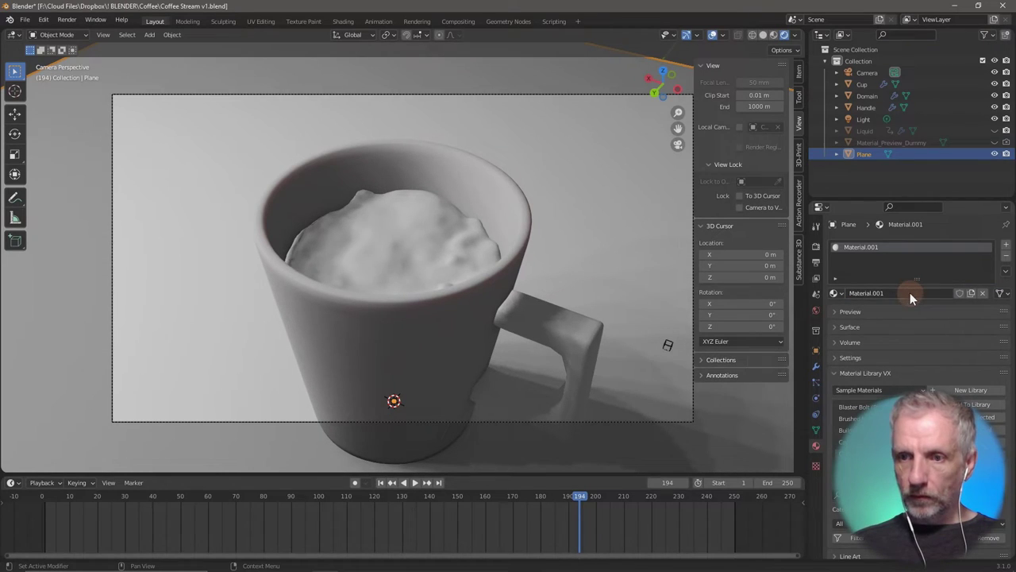
{"action": "double_click", "coordinate": [911, 293]}
{"action": "type", "text": "C"}
{"action": "type", "text": "round M"}
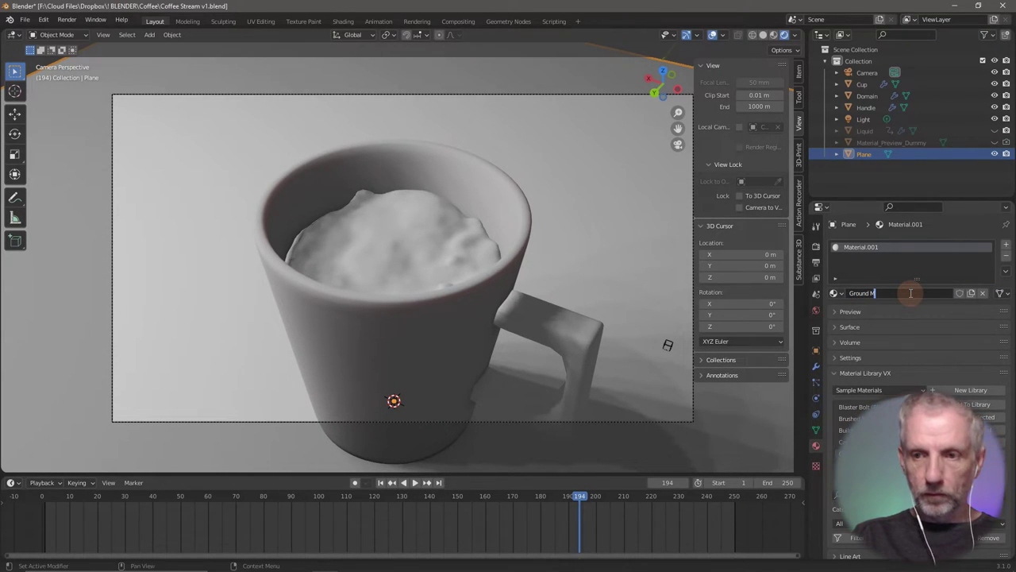
{"action": "type", "text": "at"}
{"action": "key", "text": "Return"}
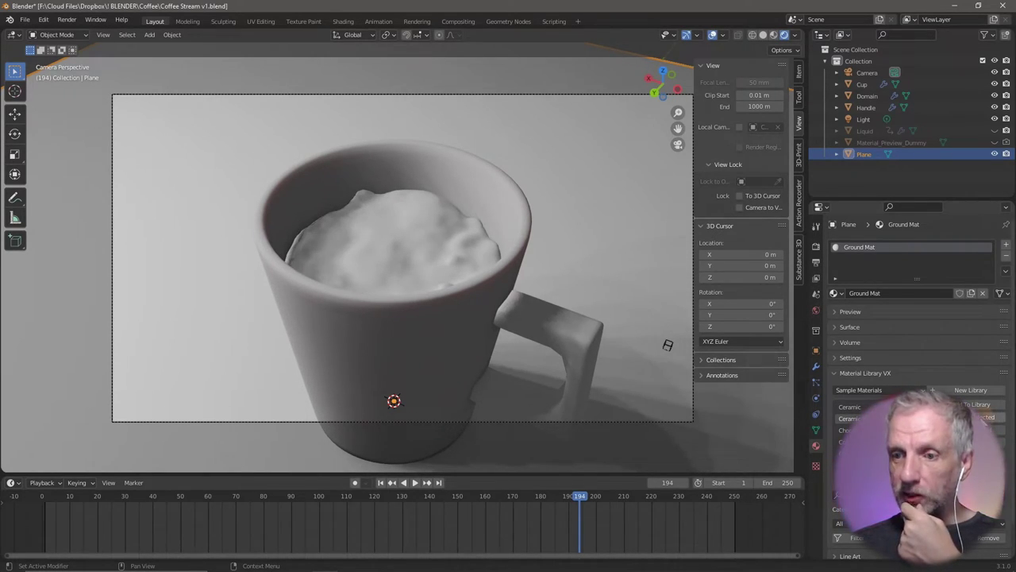
{"action": "left_click_drag", "start_coordinate": [667, 344], "coordinate": [668, 345]}
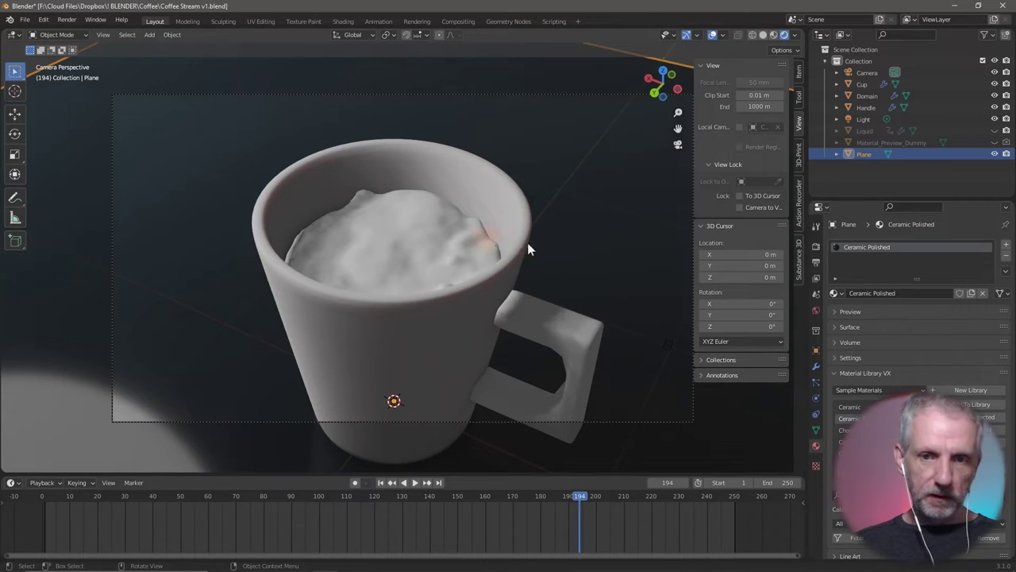
Rename the fluid Domain object as Coffee Mat.
{"action": "left_click", "coordinate": [874, 95]}
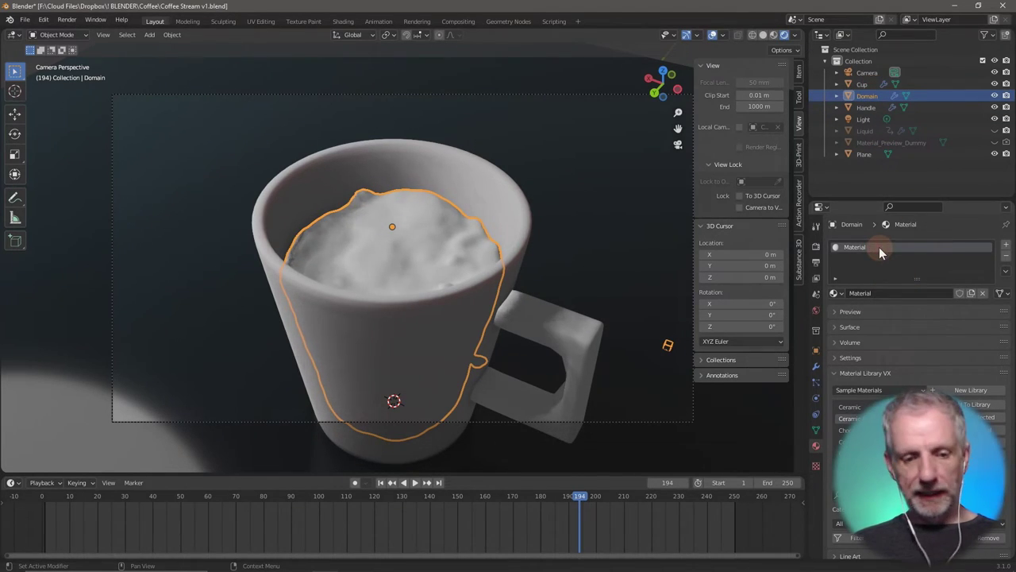
{"action": "key", "text": "F2"}
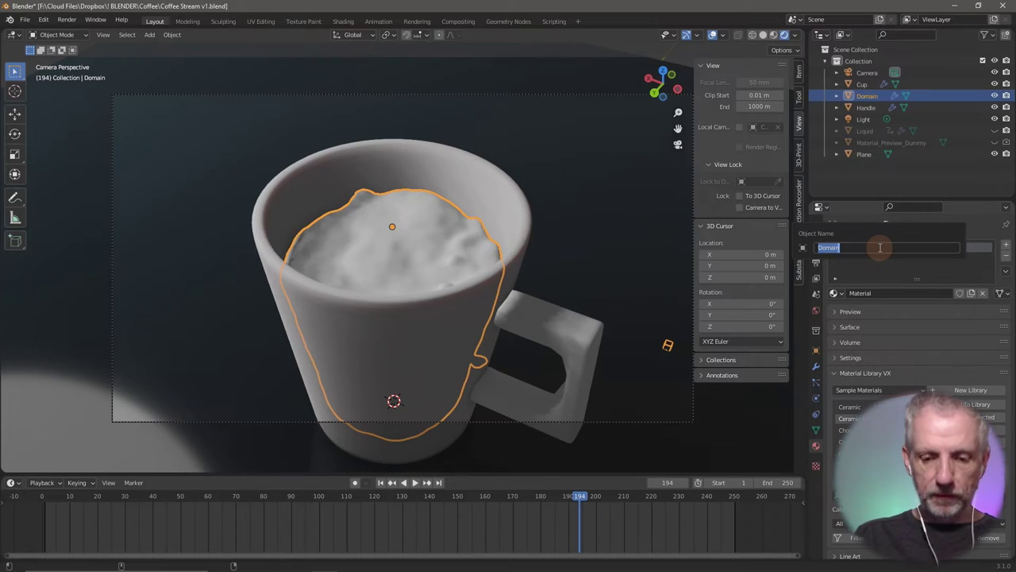
{"action": "type", "text": "Liquid Ma"}
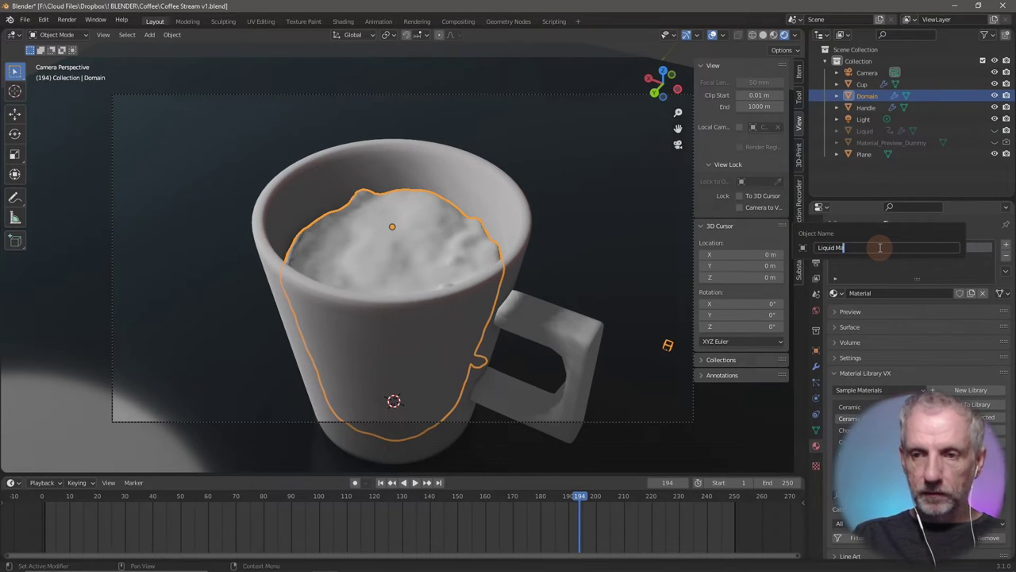
{"action": "type", "text": "t"}
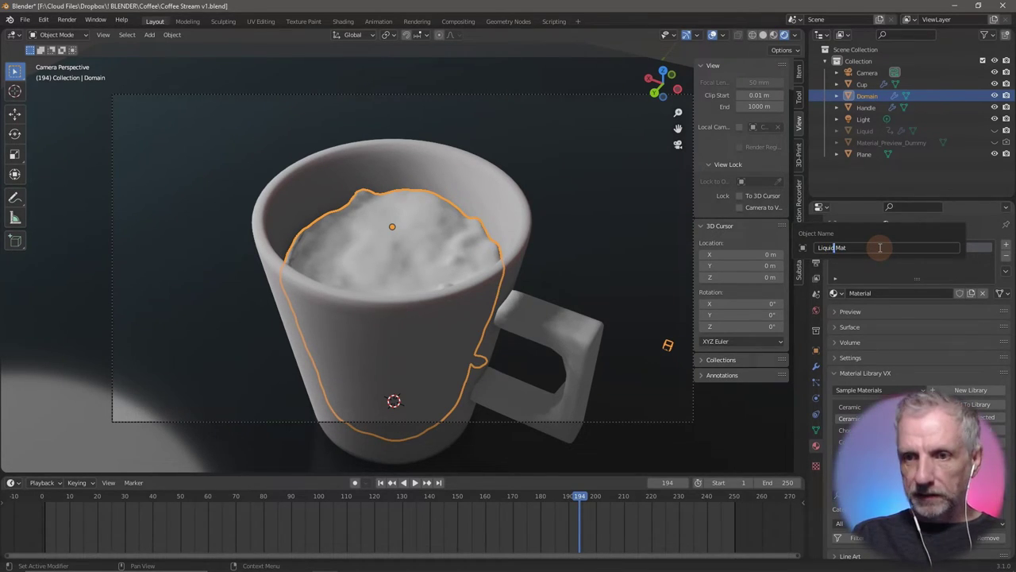
{"action": "key", "text": "BackSpace"}
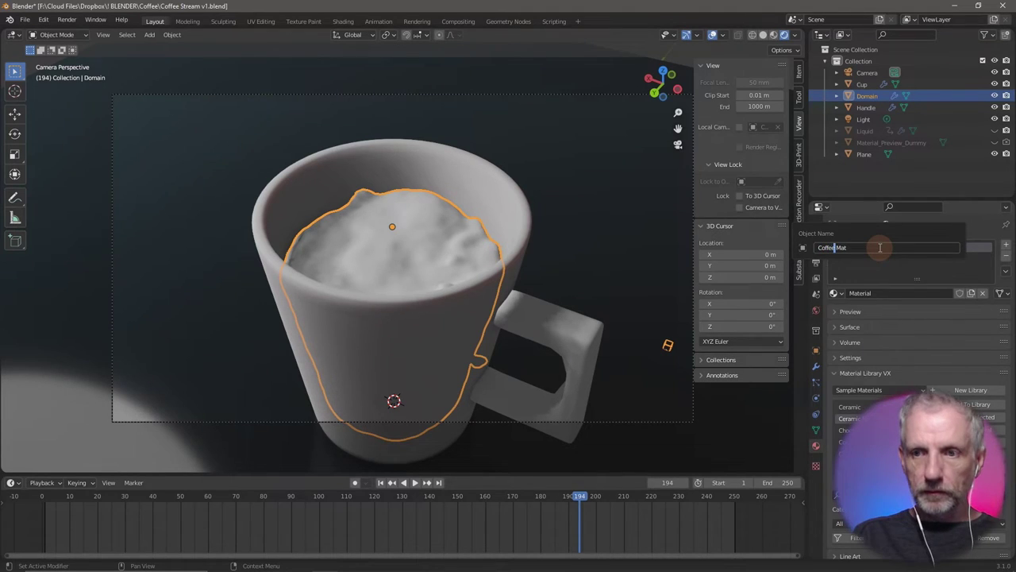
{"action": "type", "text": "Coffee"}
{"action": "key", "text": "Return"}
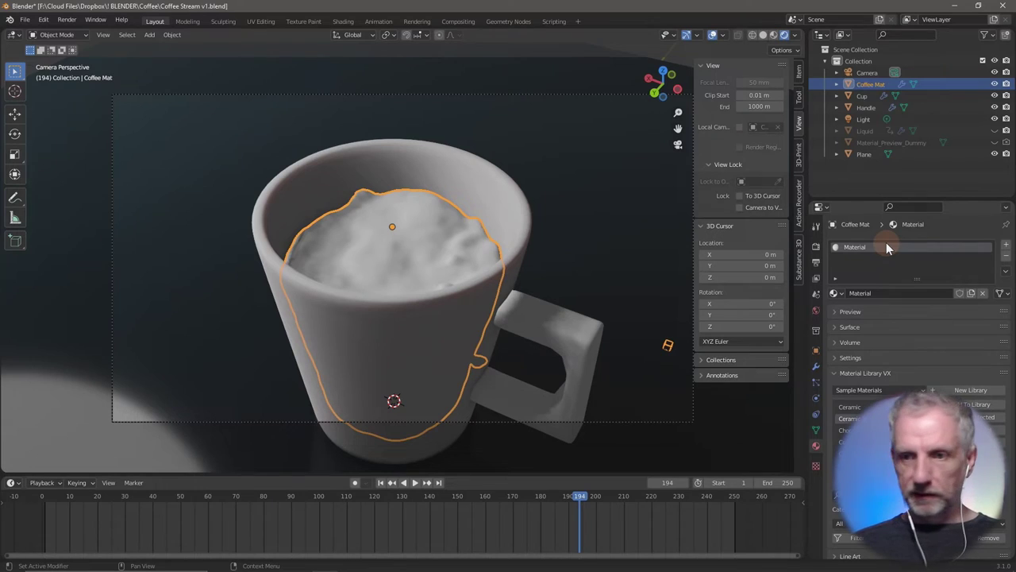
{"action": "key", "text": "F2"}
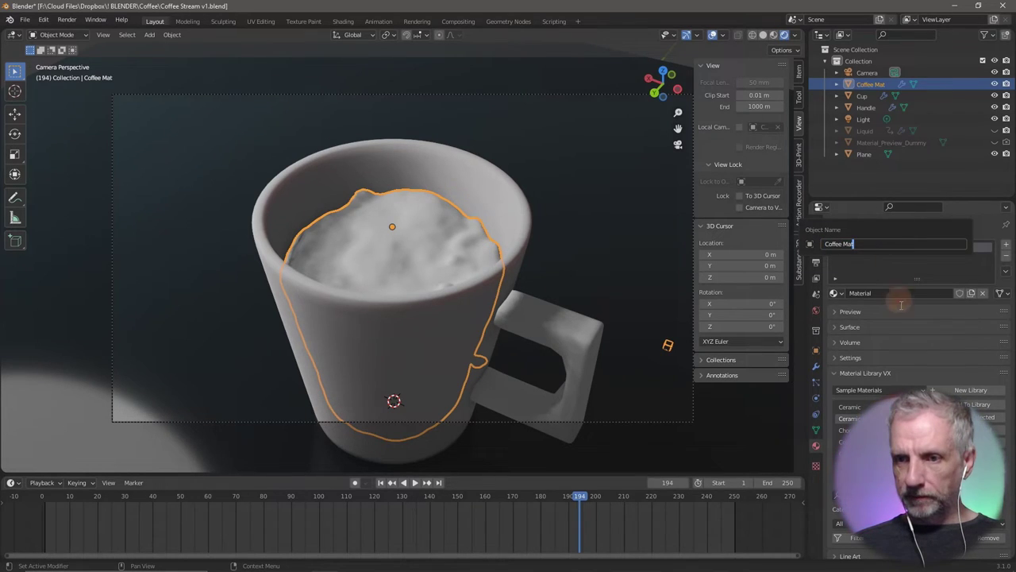
{"action": "key", "text": "Return"}
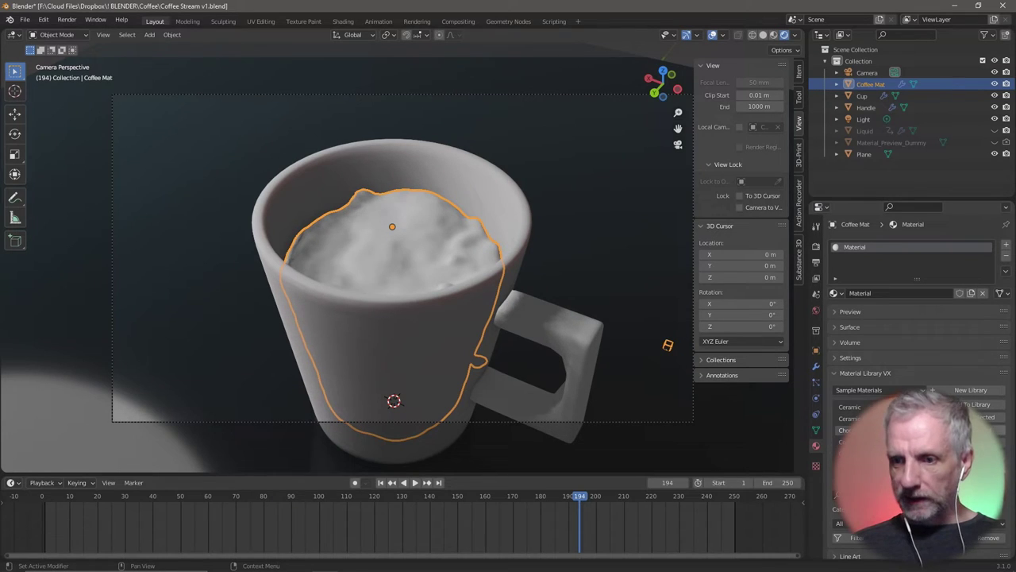
Try the Chocolate Swirl library material on the liquid and preview it at frame 186.
{"action": "left_click", "coordinate": [989, 417]}
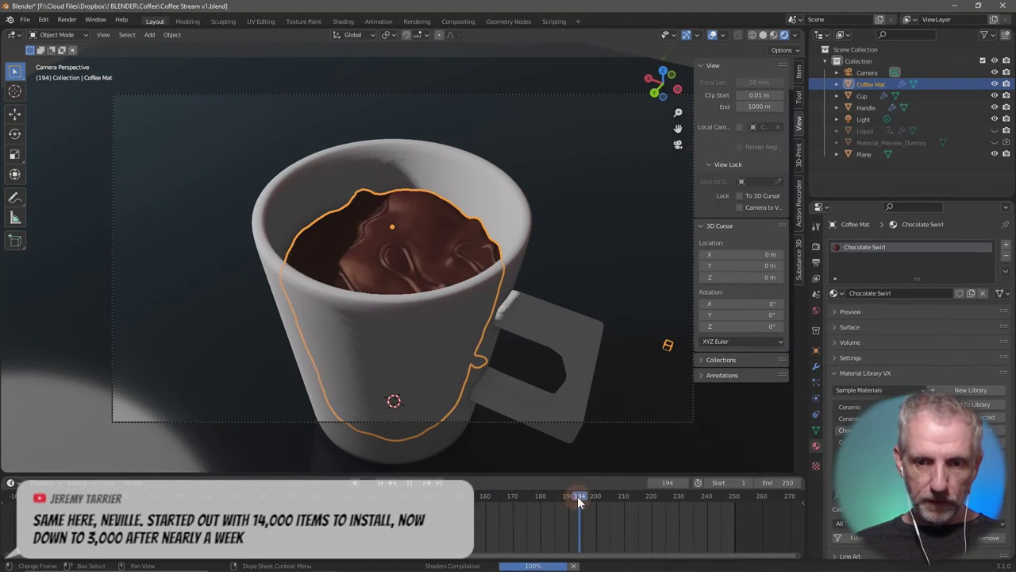
{"action": "left_click_drag", "start_coordinate": [579, 495], "coordinate": [558, 517]}
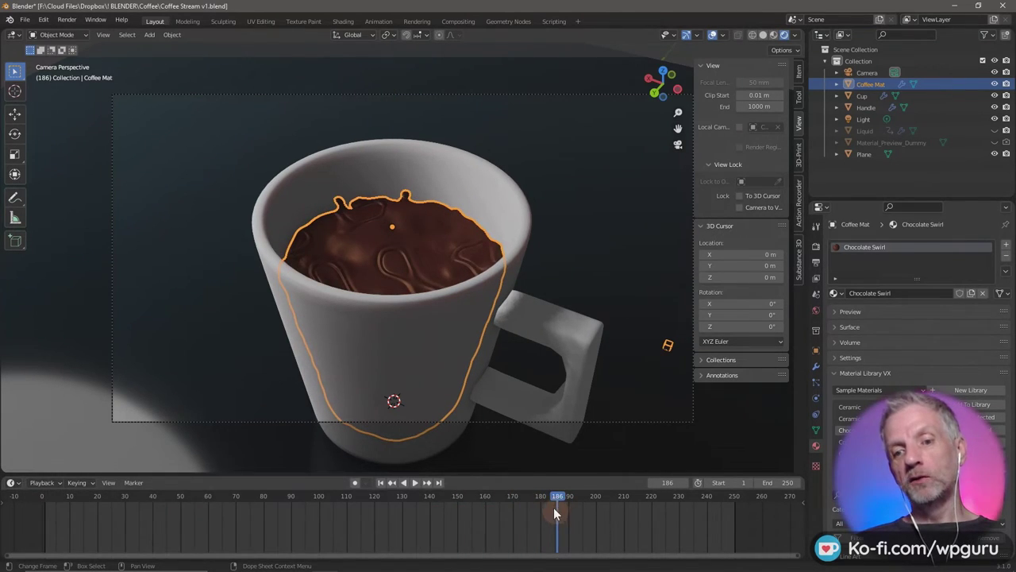
Apply the Coated Glossy library material to the liquid and preview it at frames 206 and 199.
{"action": "left_click", "coordinate": [865, 441]}
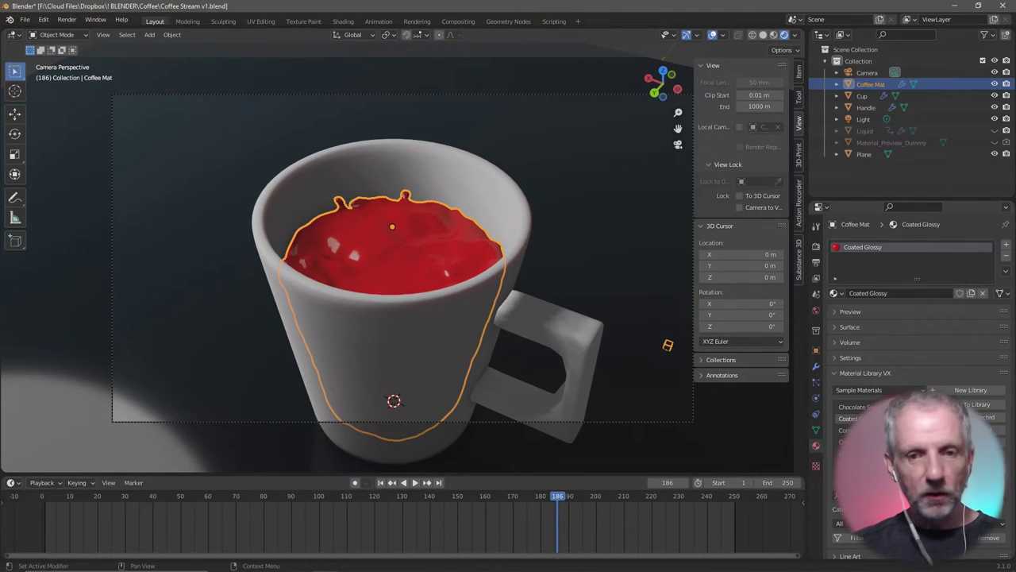
{"action": "left_click_drag", "start_coordinate": [560, 498], "coordinate": [612, 499]}
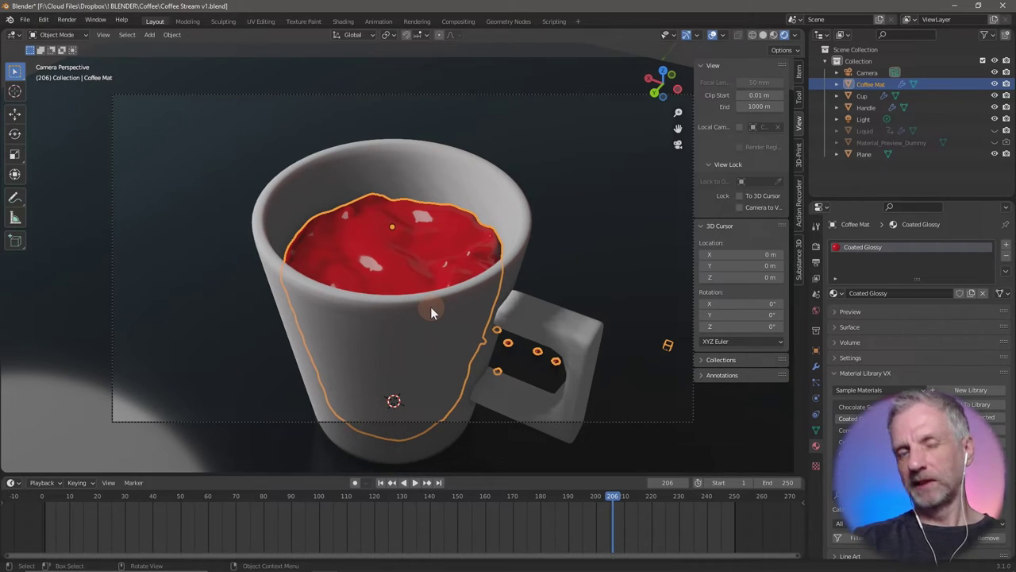
{"action": "left_click_drag", "start_coordinate": [607, 493], "coordinate": [591, 512]}
{"action": "key", "text": "space"}
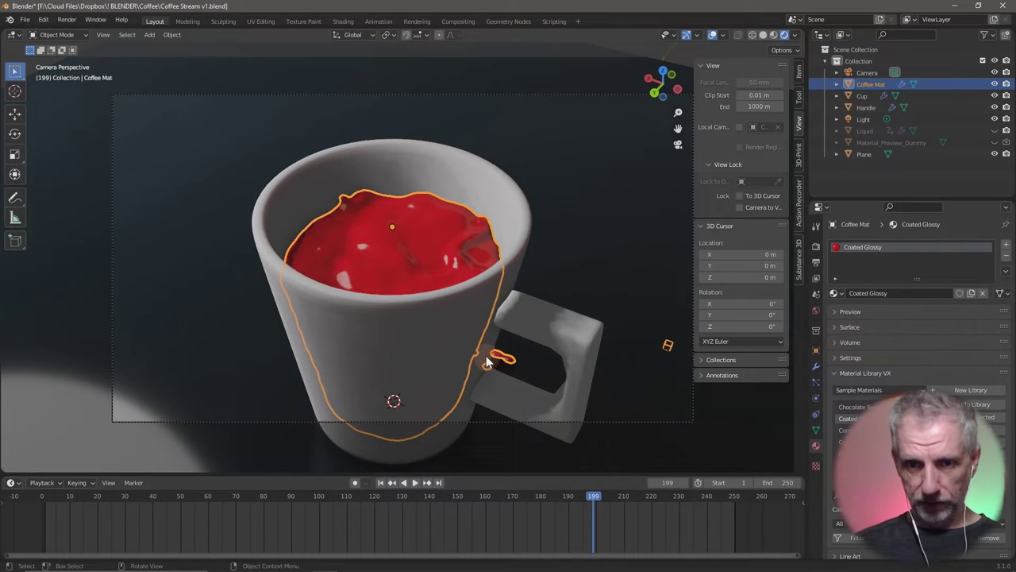
Try lowering the cup about 0.1 m along the Z axis and preview the liquid at frames 173 and 178.
{"action": "left_click", "coordinate": [455, 337]}
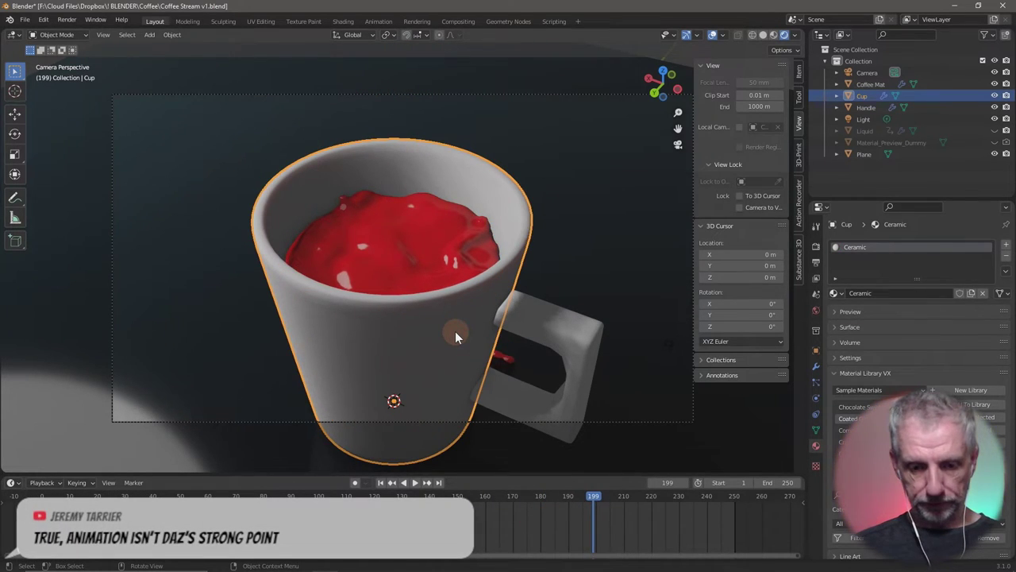
{"action": "key", "text": "g"}
{"action": "key", "text": "z"}
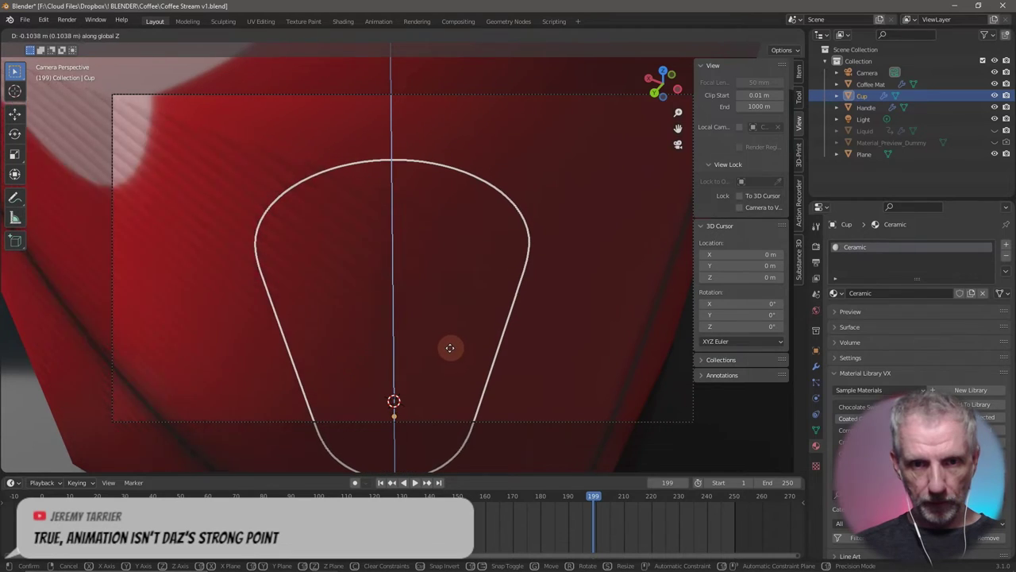
{"action": "left_click", "coordinate": [450, 344]}
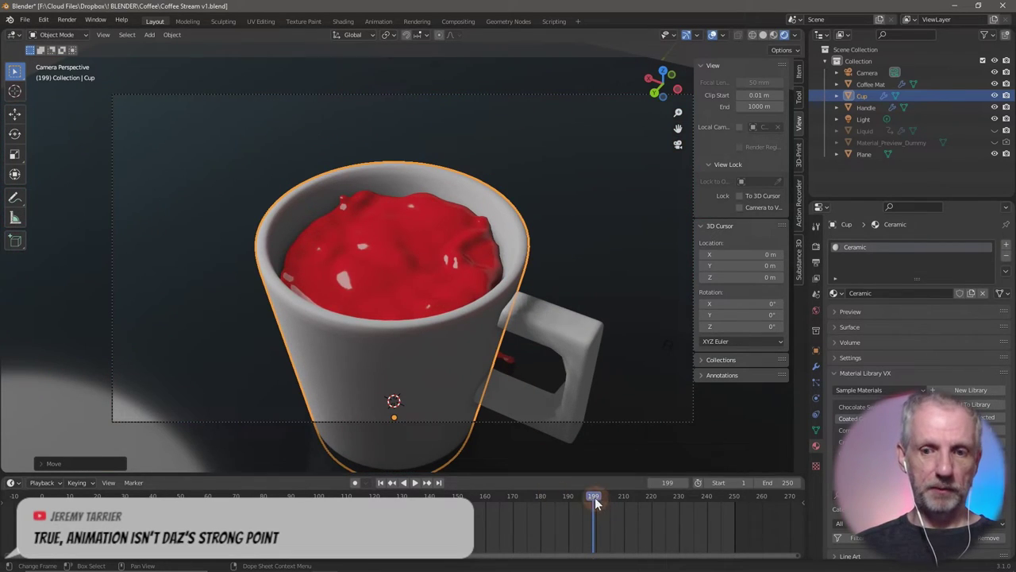
{"action": "left_click_drag", "start_coordinate": [595, 497], "coordinate": [520, 494]}
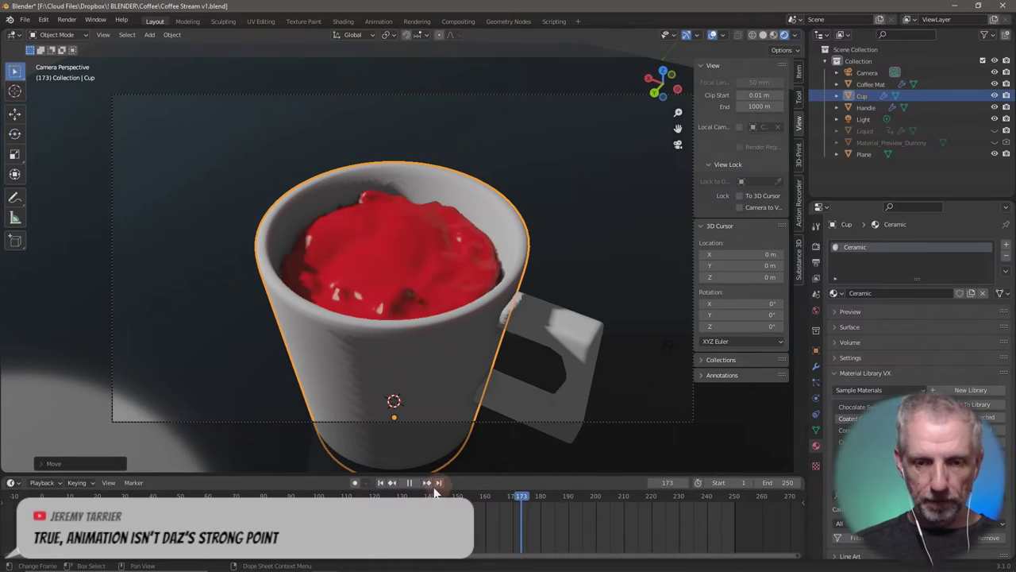
{"action": "left_click_drag", "start_coordinate": [436, 493], "coordinate": [535, 492]}
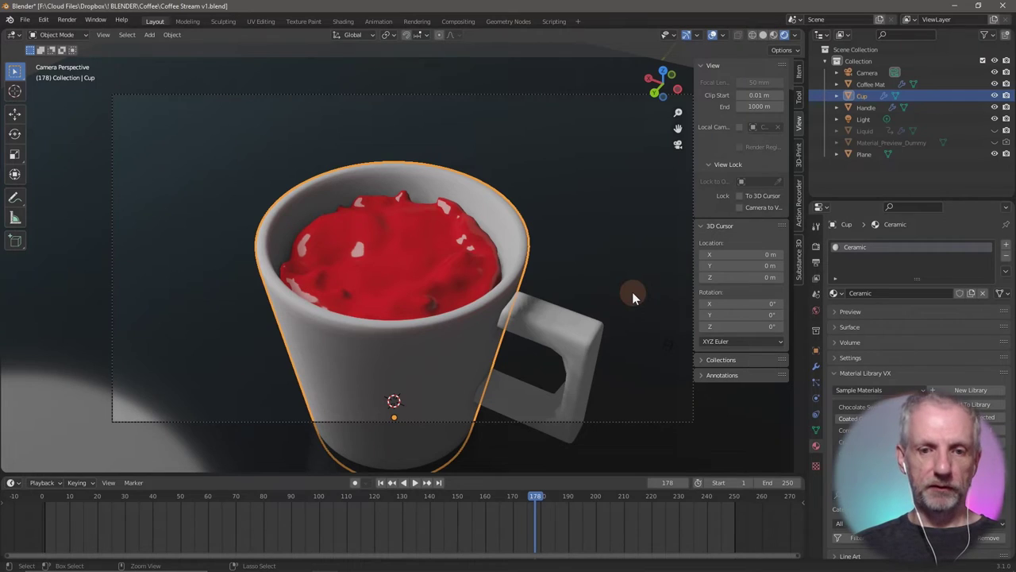
{"action": "key", "text": "Up"}
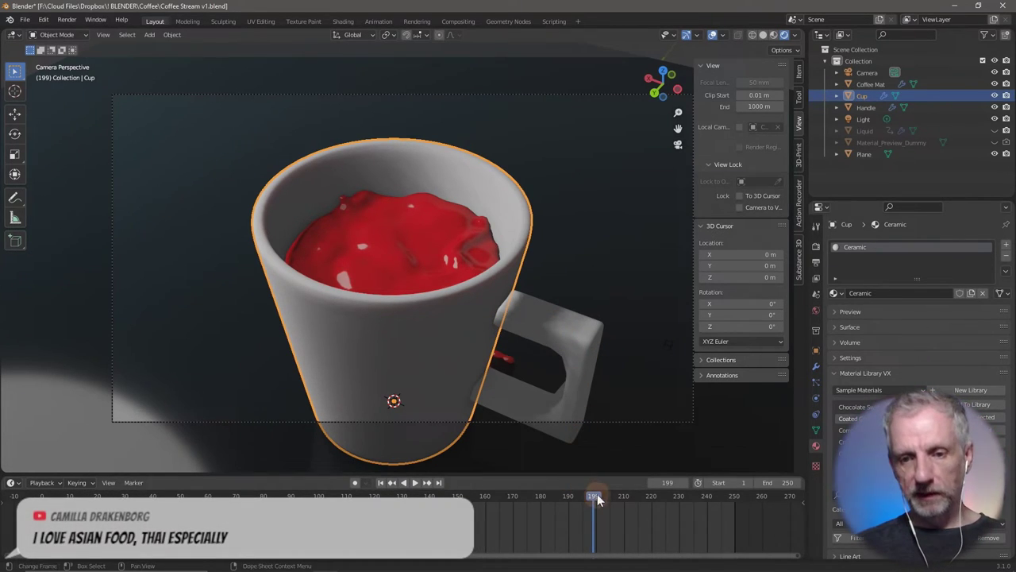
Try the Flaky Tangelo library material on the cup at frame 192, then undo it.
{"action": "left_click_drag", "start_coordinate": [657, 505], "coordinate": [574, 498]}
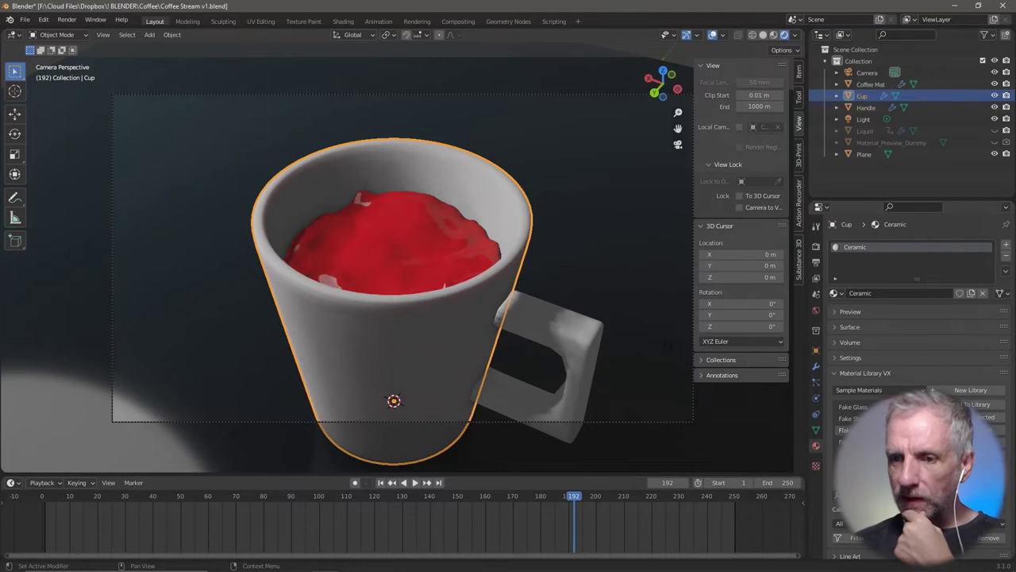
{"action": "left_click", "coordinate": [987, 418]}
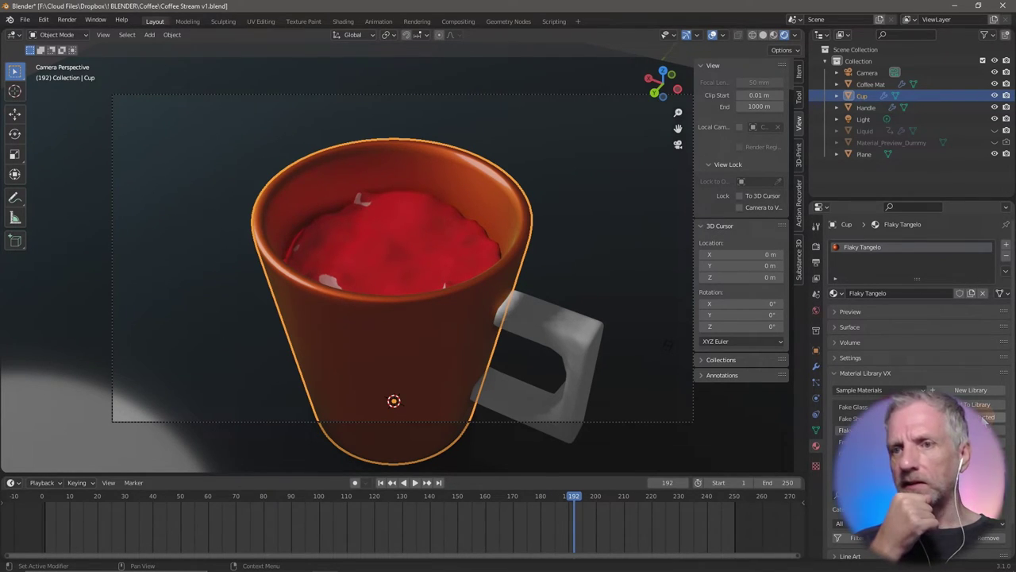
{"action": "key", "text": "ctrl+z"}
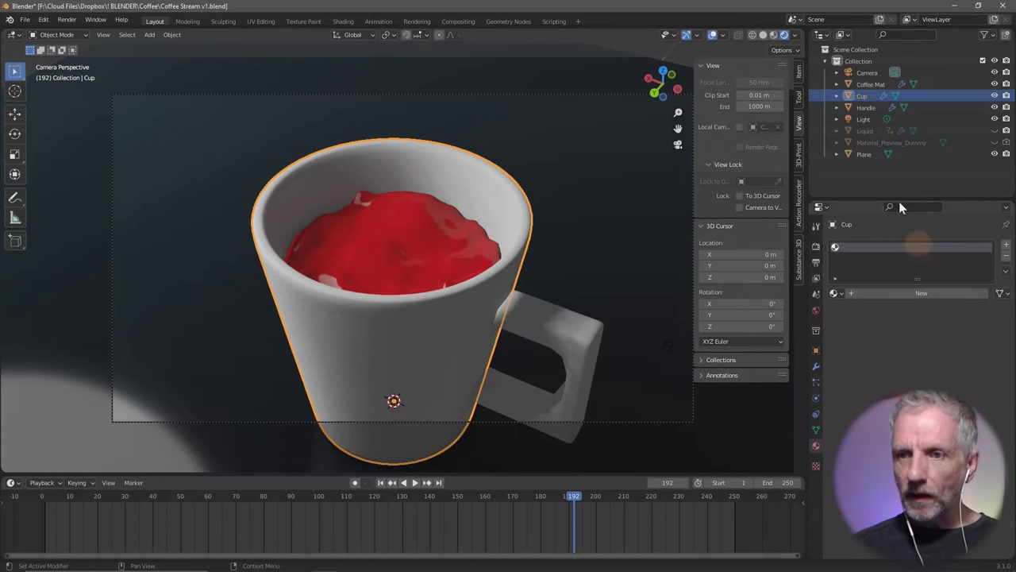
Try the Flaky Tangelo library material on the Coffee Mat liquid and preview it at frames 191 and 188.
{"action": "left_click", "coordinate": [875, 82]}
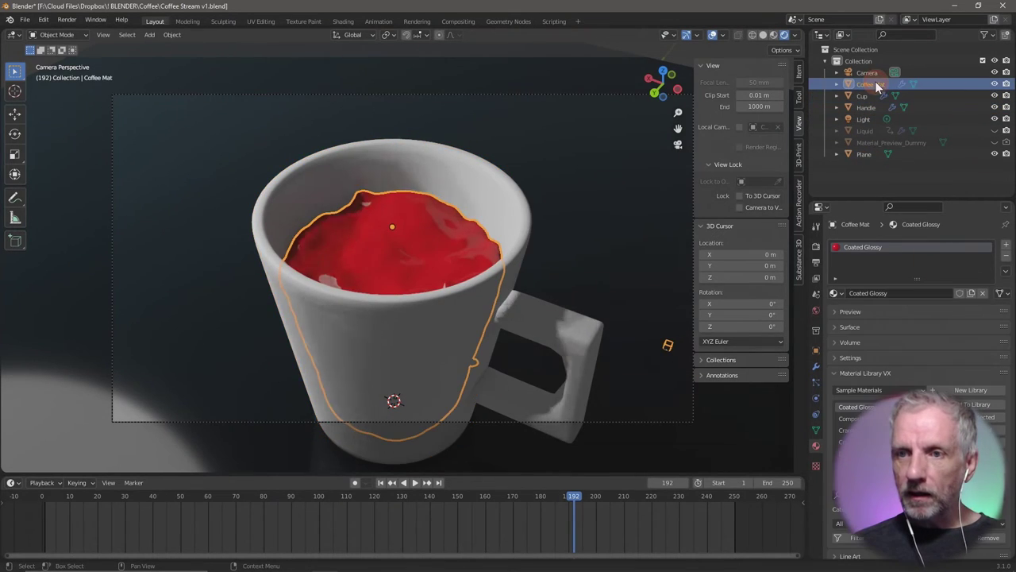
{"action": "scroll", "coordinate": [865, 421], "scroll_direction": "down", "scroll_amount": 2}
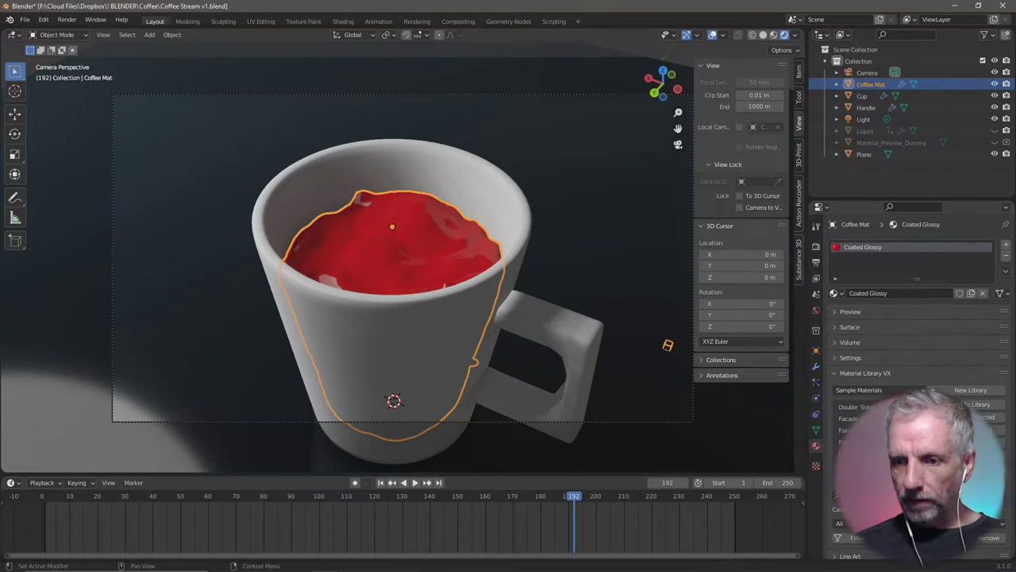
{"action": "left_click", "coordinate": [889, 451]}
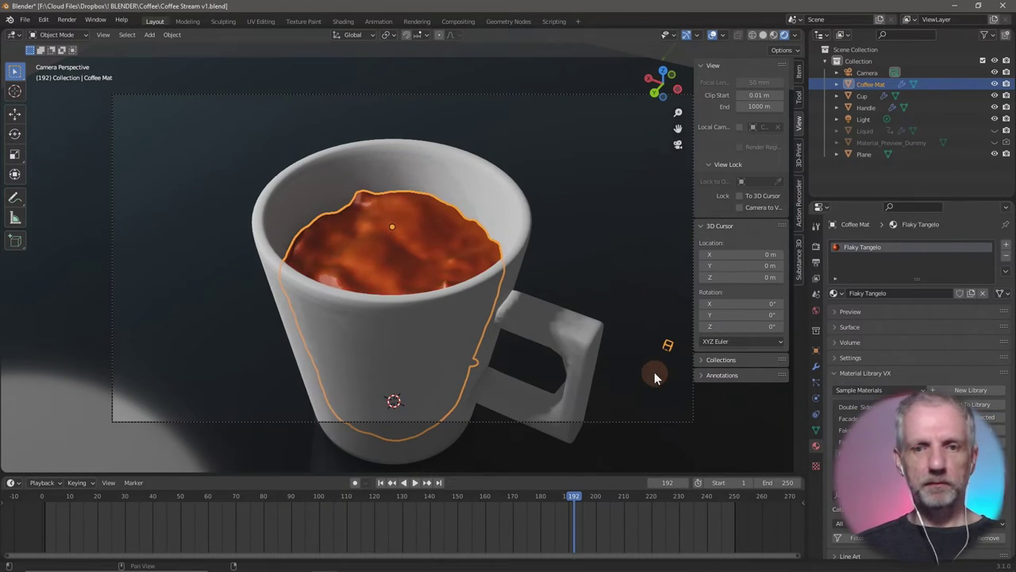
{"action": "left_click", "coordinate": [571, 496]}
{"action": "key", "text": "space"}
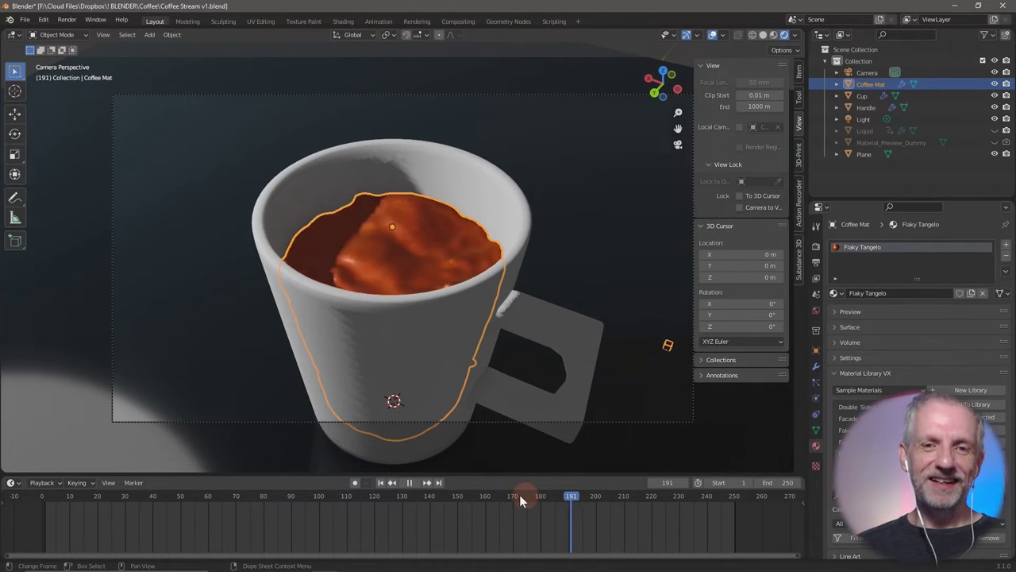
{"action": "left_click_drag", "start_coordinate": [520, 498], "coordinate": [565, 497]}
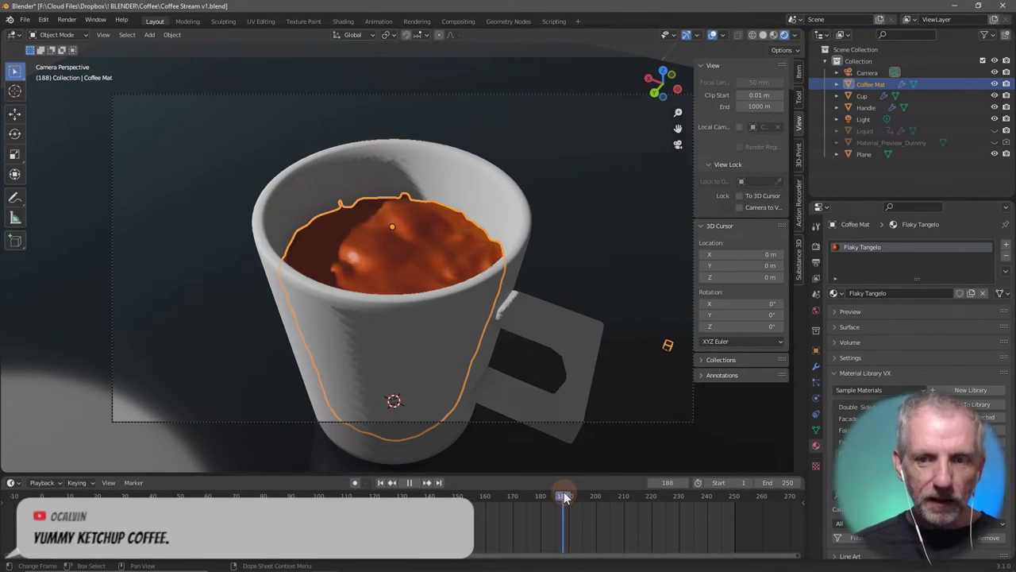
{"action": "key", "text": "space"}
Try the Lemon library material on the liquid and preview it up close at frames 153 and 198.
{"action": "scroll", "coordinate": [913, 429], "scroll_direction": "down", "scroll_amount": 2}
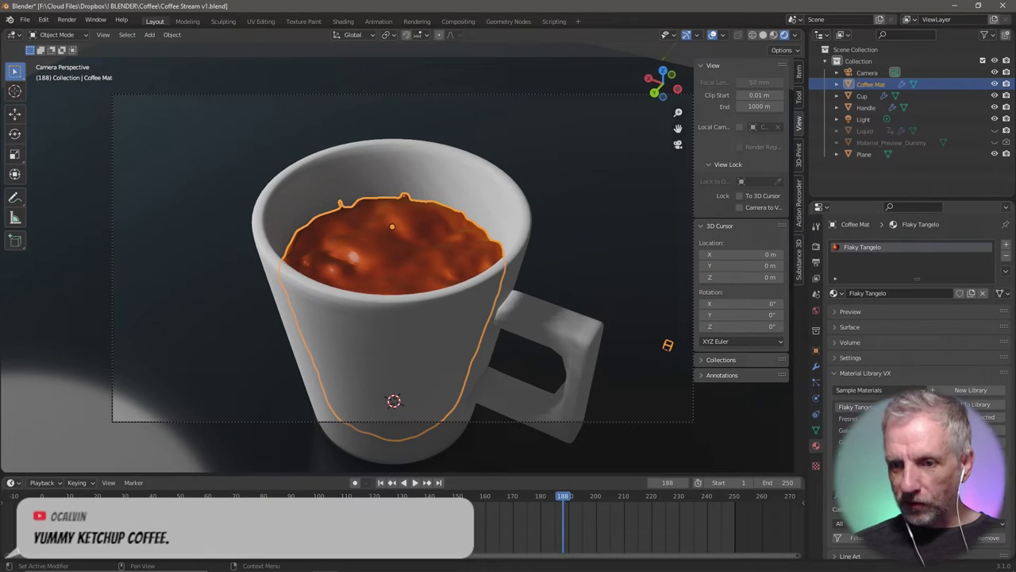
{"action": "scroll", "coordinate": [873, 418], "scroll_direction": "down", "scroll_amount": 2}
{"action": "scroll", "coordinate": [873, 418], "scroll_direction": "down", "scroll_amount": 1}
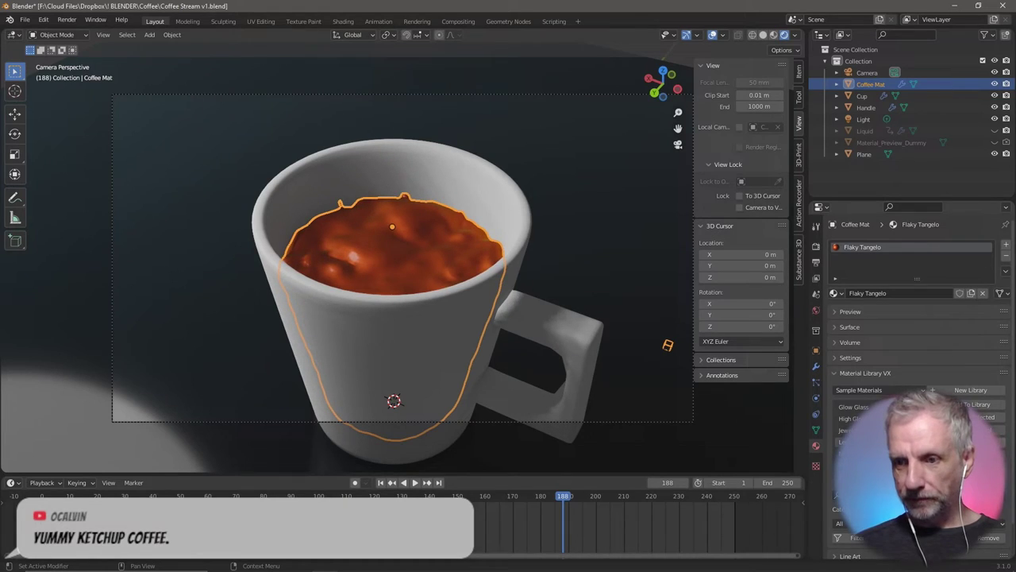
{"action": "left_click", "coordinate": [984, 417]}
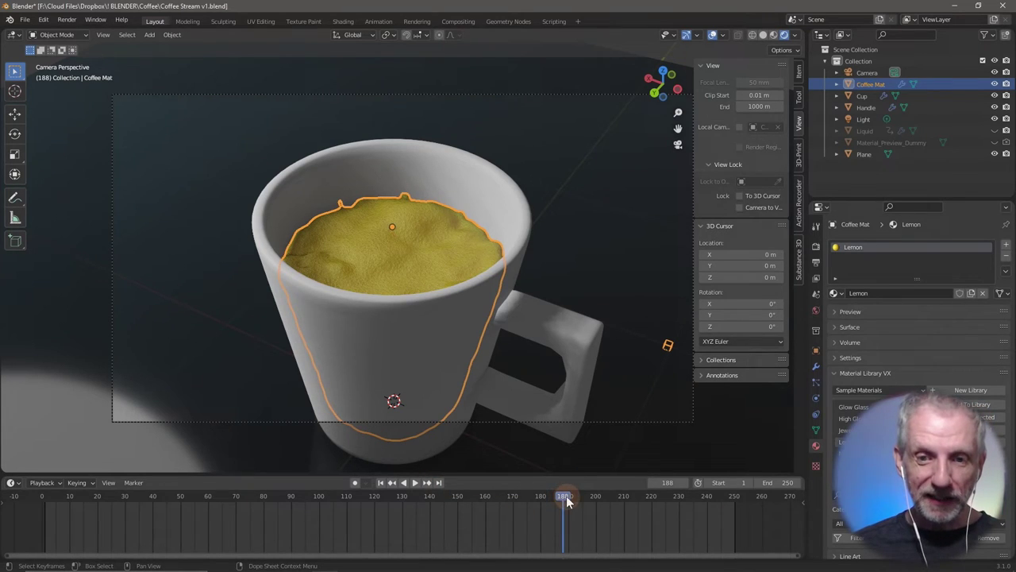
{"action": "key", "text": "space"}
{"action": "left_click_drag", "start_coordinate": [566, 496], "coordinate": [467, 495]}
{"action": "key", "text": "space"}
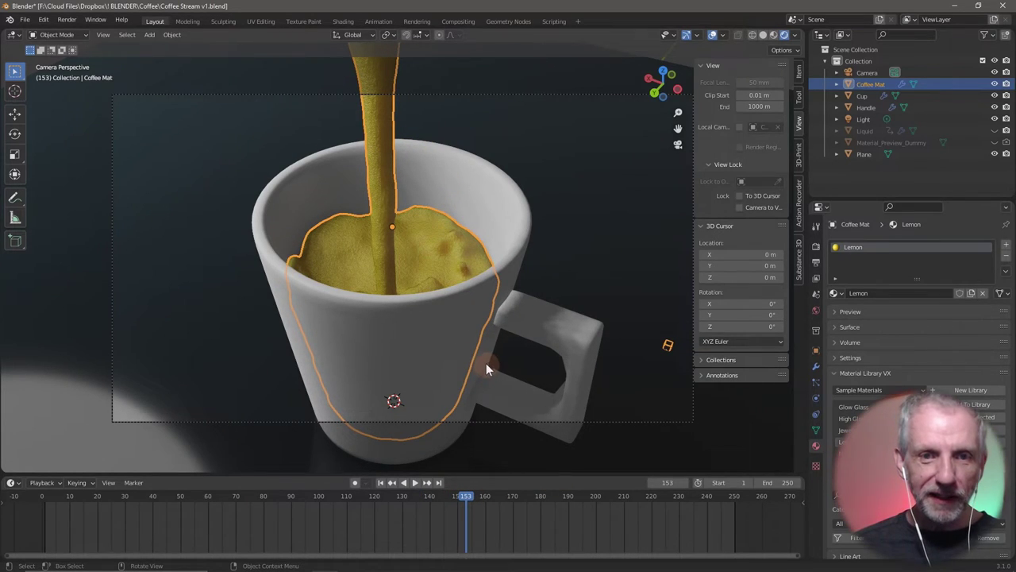
{"action": "scroll", "coordinate": [487, 366], "scroll_direction": "up", "scroll_amount": 6}
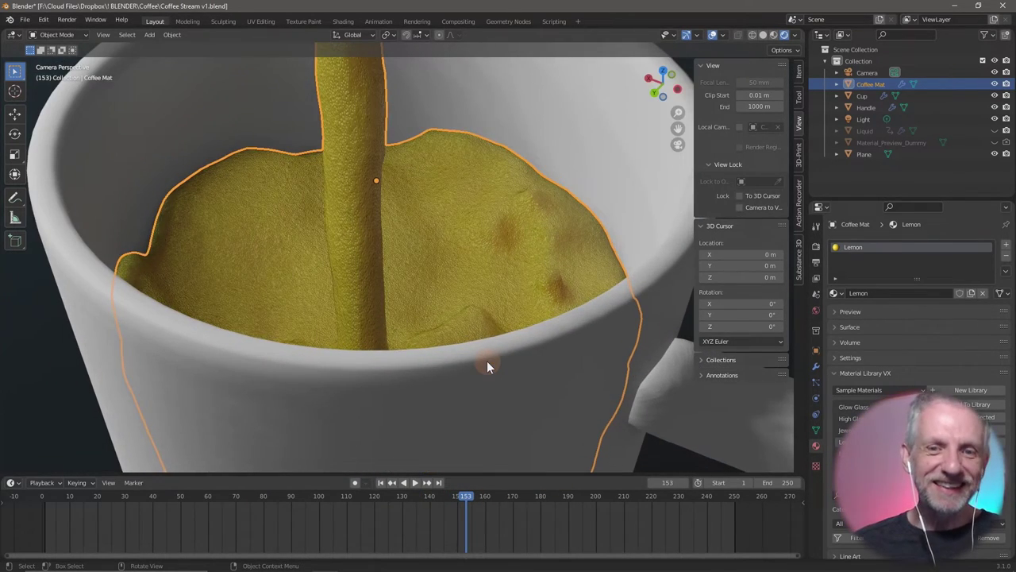
{"action": "left_click_drag", "start_coordinate": [469, 496], "coordinate": [413, 497]}
{"action": "key", "text": "space"}
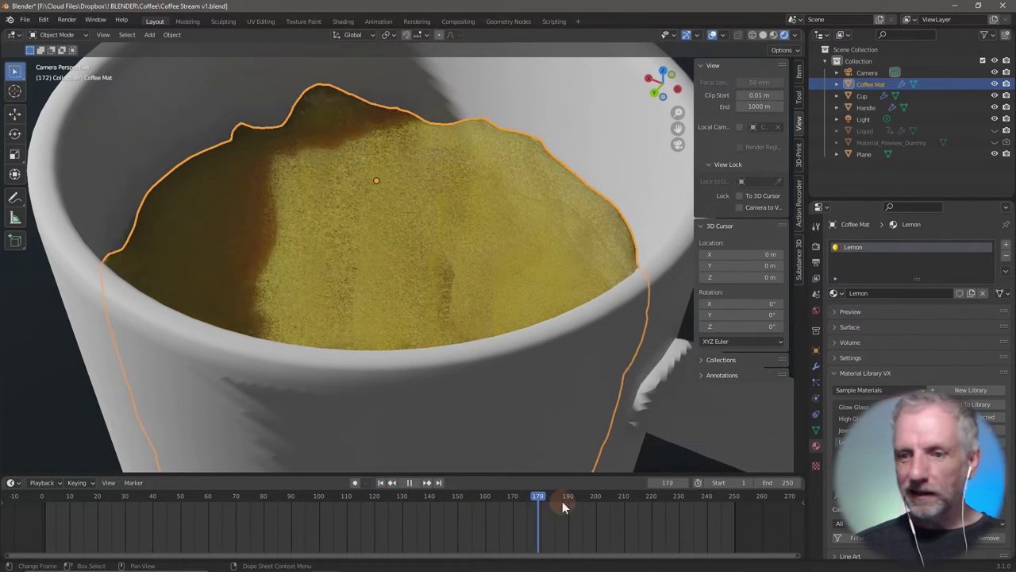
Try the Soap Bubble library material on the liquid, render frame 130 and preview the animation up to frame 170.
{"action": "scroll", "coordinate": [842, 413], "scroll_direction": "down", "scroll_amount": 2}
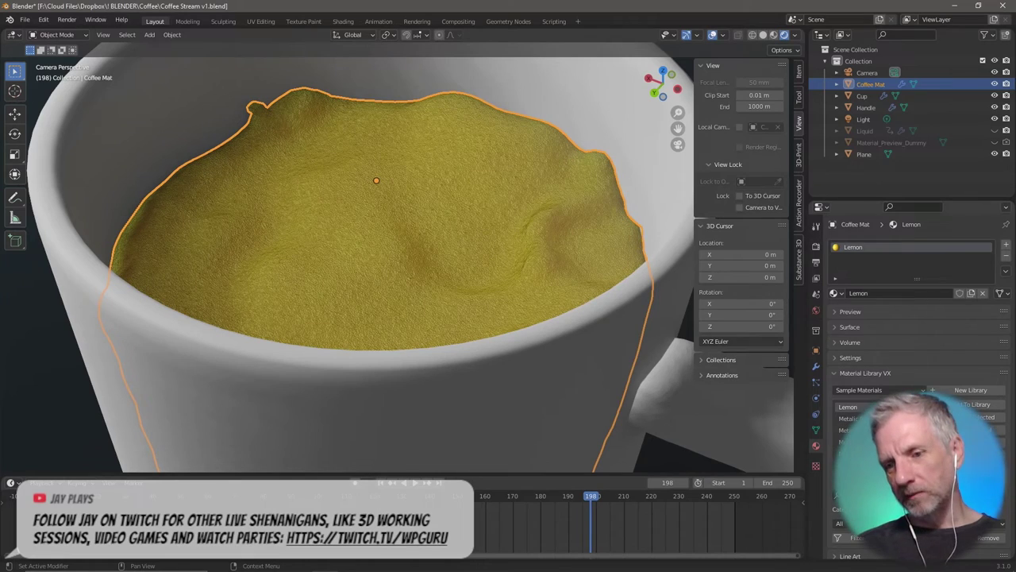
{"action": "scroll", "coordinate": [873, 416], "scroll_direction": "down", "scroll_amount": 1}
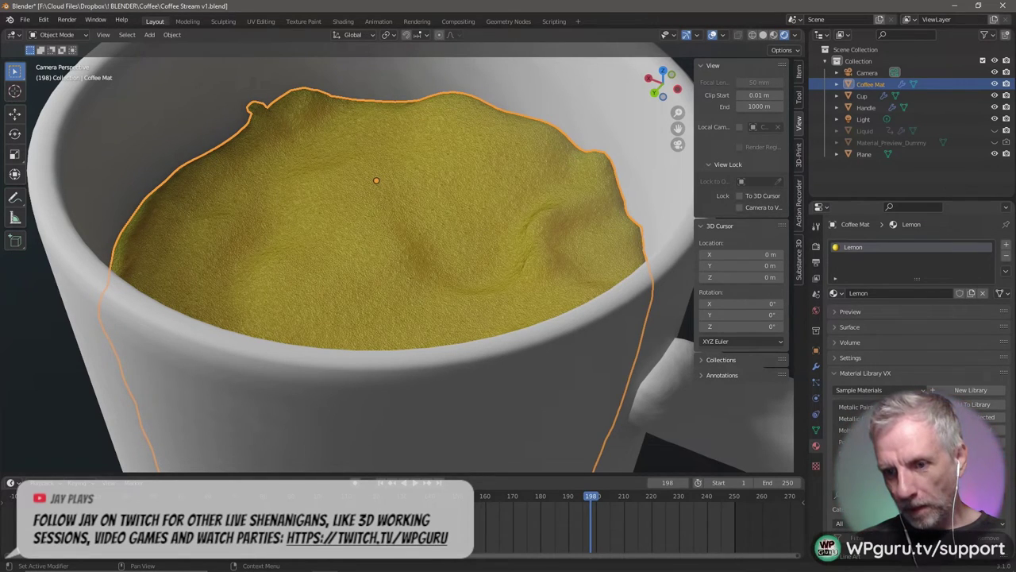
{"action": "scroll", "coordinate": [873, 417], "scroll_direction": "down", "scroll_amount": 1}
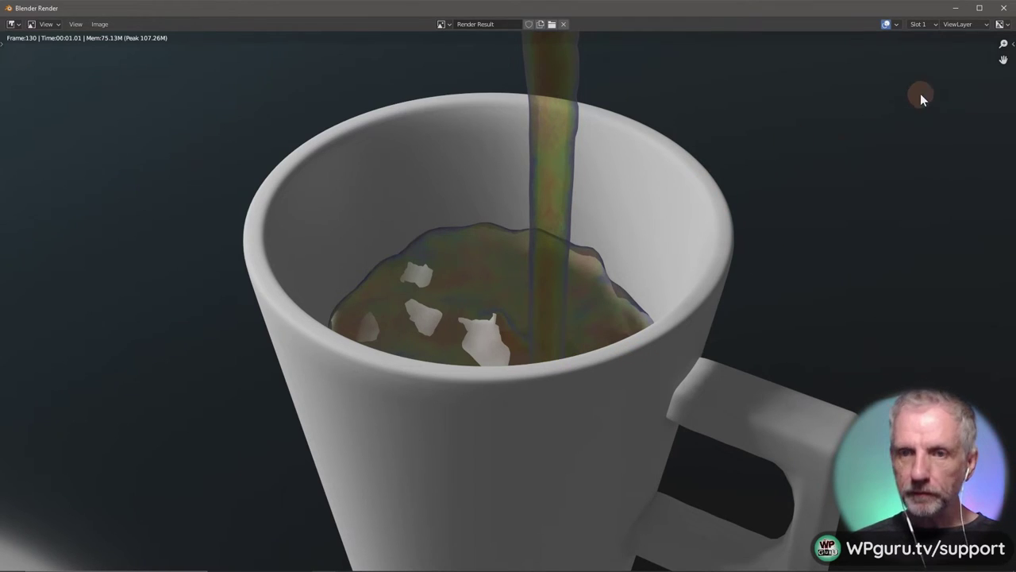
{"action": "left_click", "coordinate": [1006, 10]}
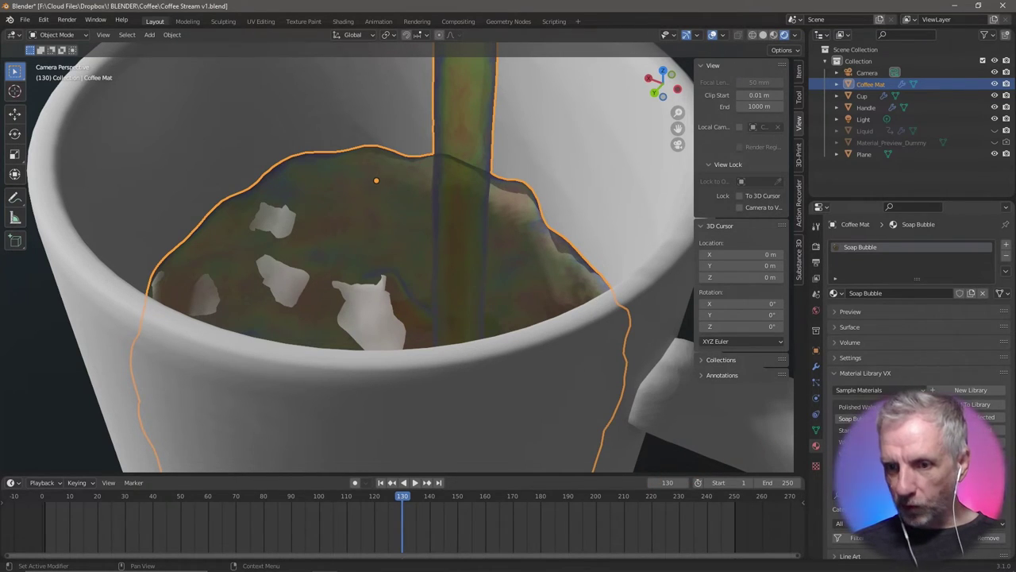
{"action": "scroll", "coordinate": [858, 419], "scroll_direction": "down", "scroll_amount": 1}
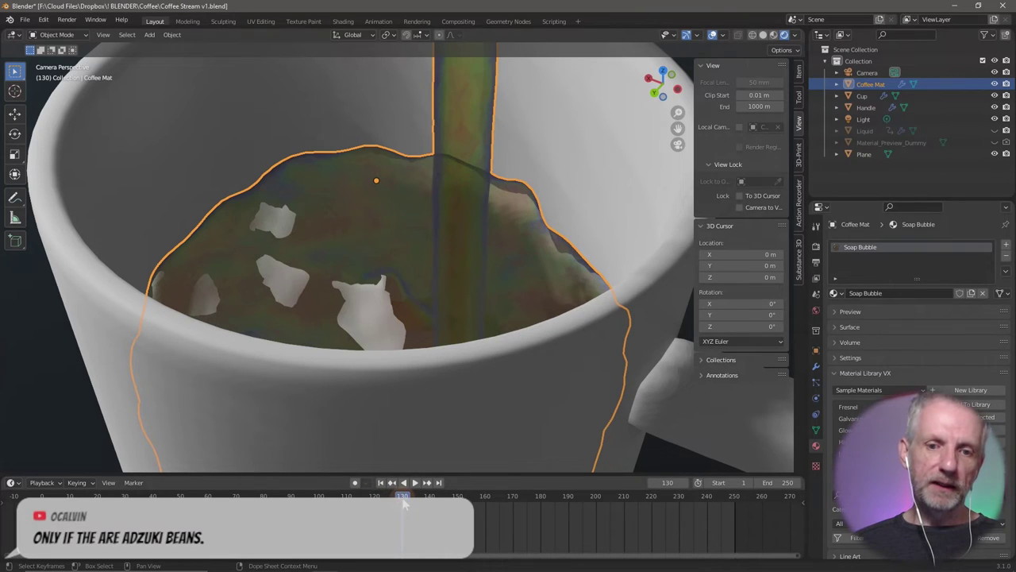
{"action": "key", "text": "space"}
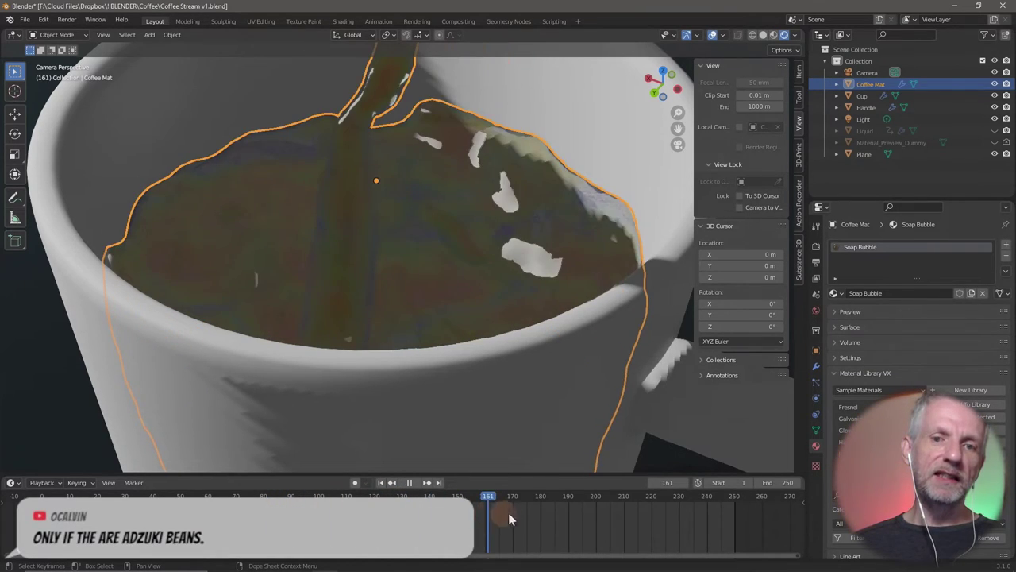
{"action": "left_click_drag", "start_coordinate": [577, 509], "coordinate": [512, 521]}
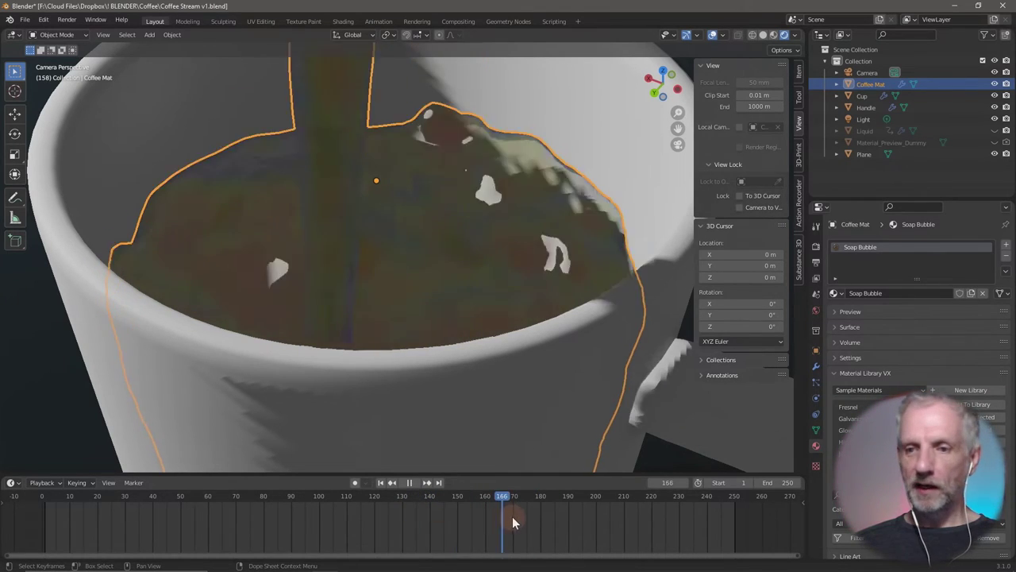
{"action": "key", "text": "space"}
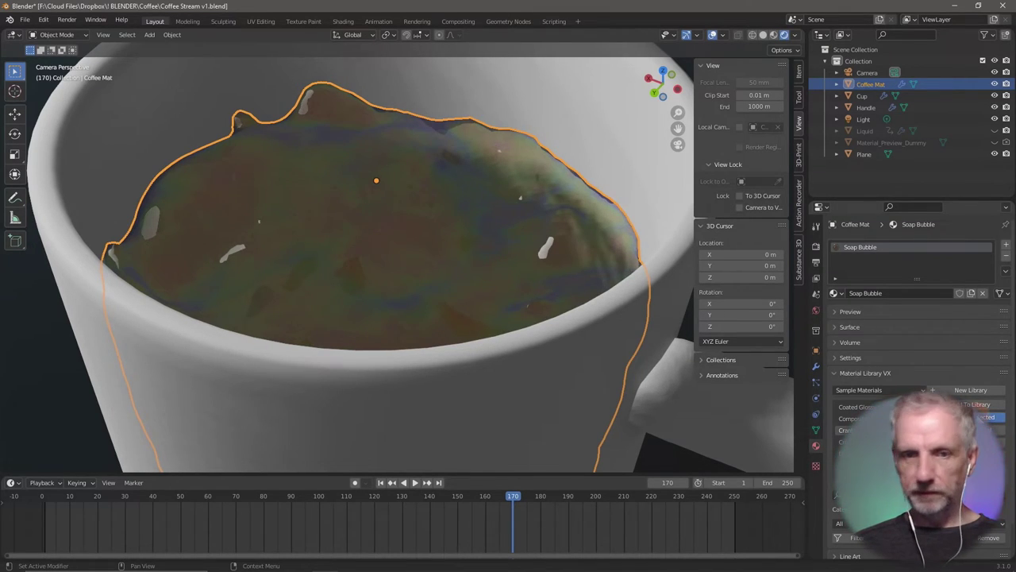
Try the Cranberry Juice library material on the liquid and preview it at frame 165.
{"action": "left_click", "coordinate": [983, 416]}
{"action": "key", "text": "space"}
{"action": "mouse_move", "coordinate": [517, 498]}
{"action": "left_mouse_down"}
{"action": "mouse_move", "coordinate": [179, 500]}
{"action": "mouse_move", "coordinate": [500, 496]}
{"action": "left_mouse_up"}
{"action": "left_click", "coordinate": [421, 486]}
{"action": "key", "text": "space"}
{"action": "key", "text": "space"}
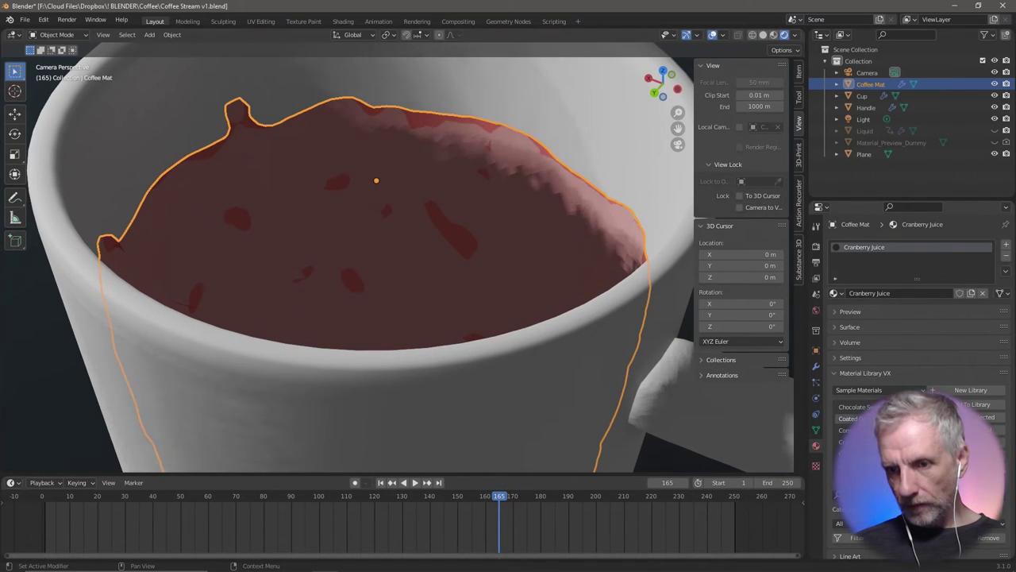
Apply the Flaky Tangelo library material to the liquid again and preview it at frame 170.
{"action": "scroll", "coordinate": [874, 417], "scroll_direction": "down", "scroll_amount": 2}
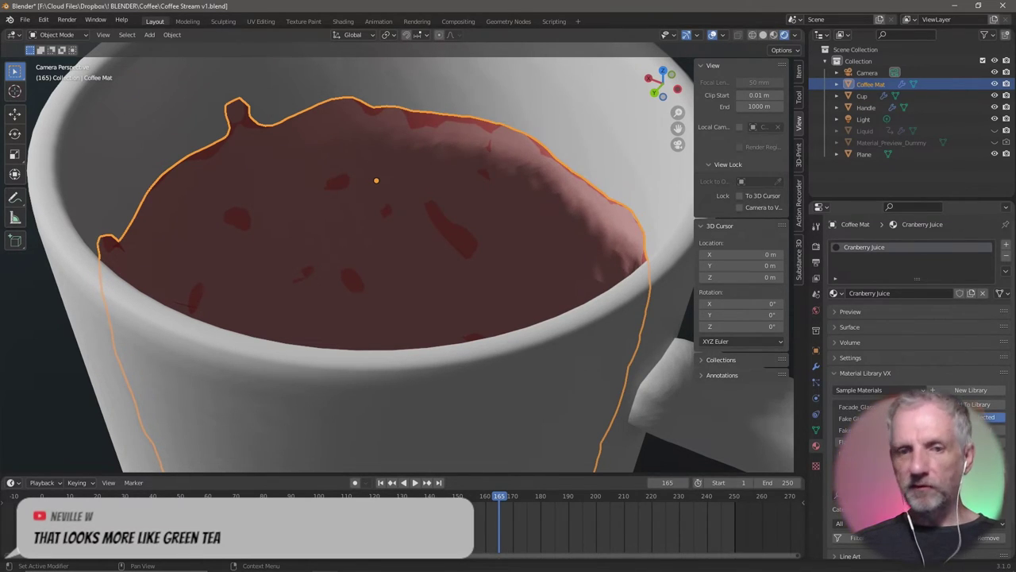
{"action": "left_click", "coordinate": [850, 441]}
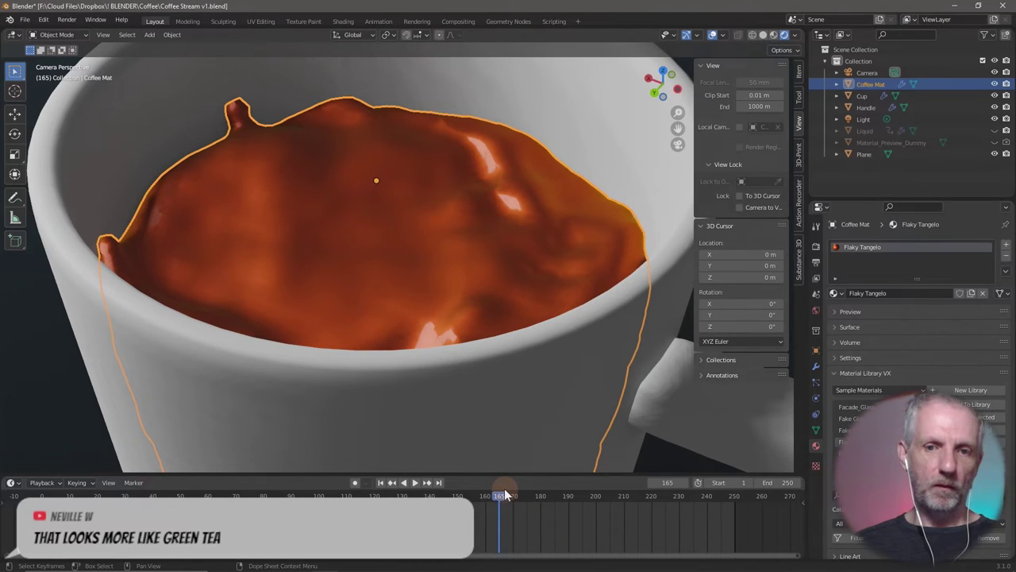
{"action": "mouse_move", "coordinate": [500, 493]}
{"action": "left_mouse_down"}
{"action": "mouse_move", "coordinate": [484, 497]}
{"action": "mouse_move", "coordinate": [513, 498]}
{"action": "left_mouse_up"}
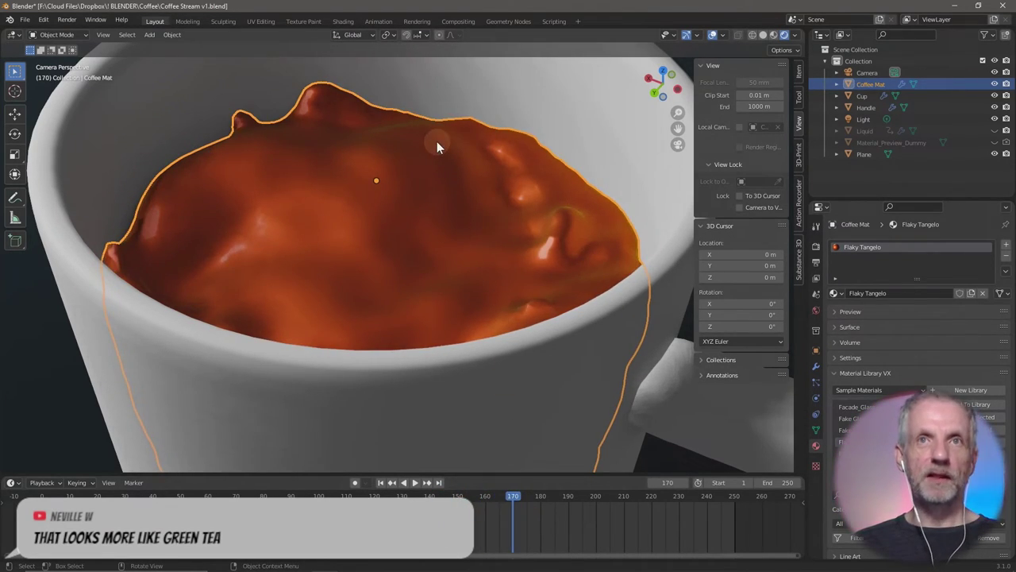
Switch to the Shading workspace and frame the liquid in the cup from above.
{"action": "left_click", "coordinate": [335, 20]}
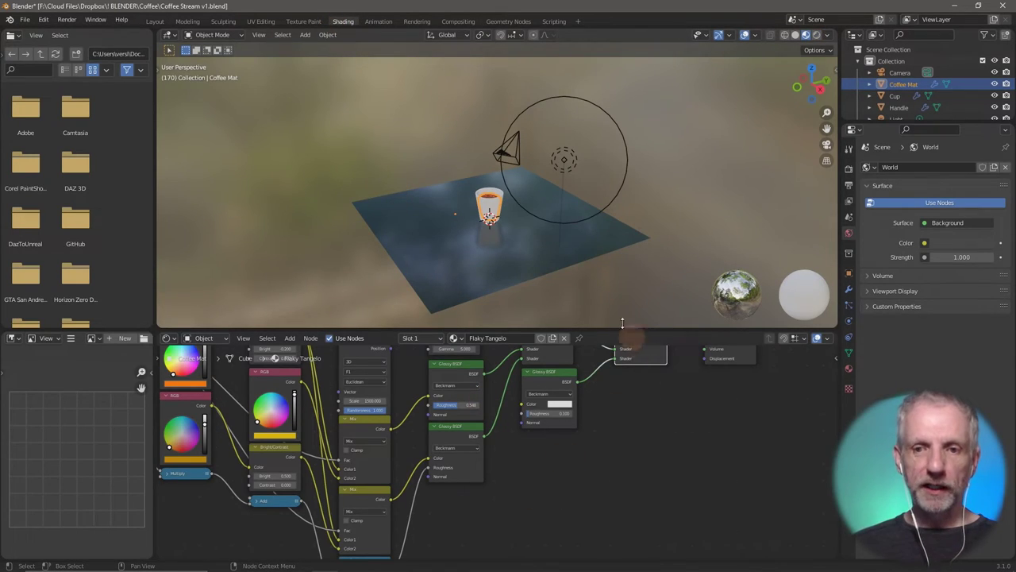
{"action": "key", "text": "KP_Decimal"}
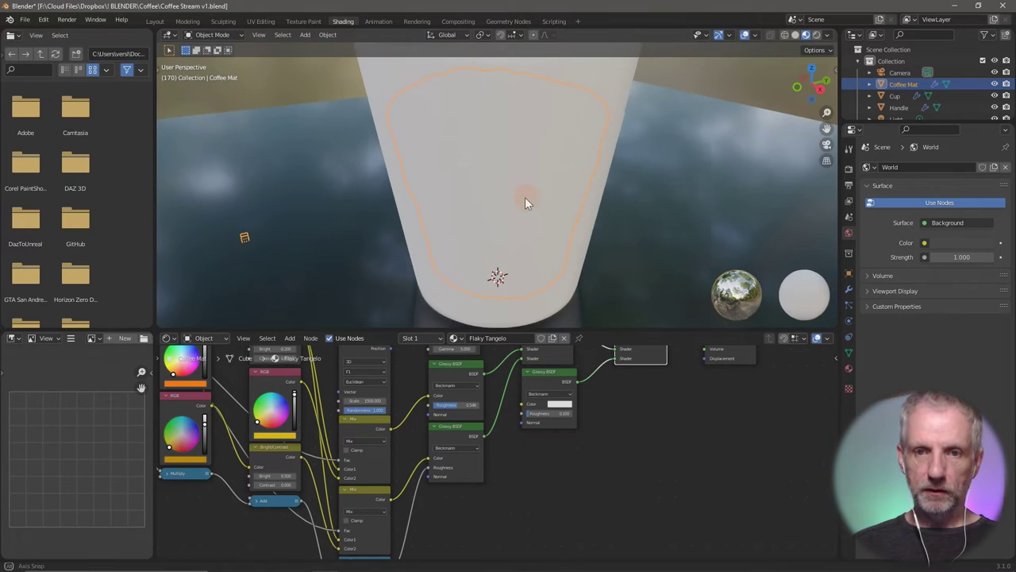
{"action": "middle_click_drag", "start_coordinate": [525, 196], "coordinate": [566, 288]}
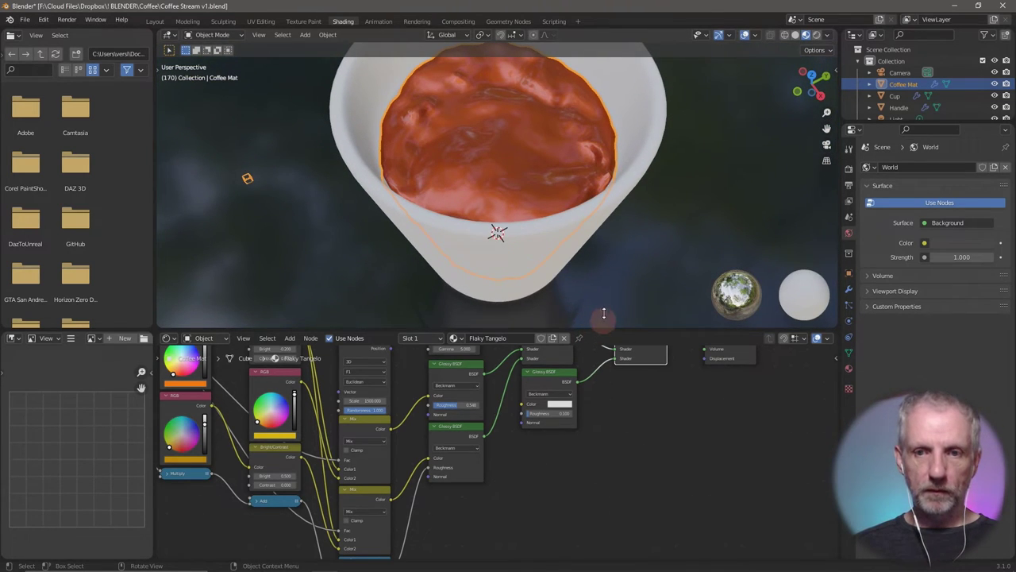
Darken the three RGB colours in the liquid's Flaky Tangelo node tree to dark coffee brown and render frame 170 from the camera.
{"action": "left_click_drag", "start_coordinate": [604, 313], "coordinate": [605, 280]}
{"action": "middle_click_drag", "start_coordinate": [612, 413], "coordinate": [747, 477]}
{"action": "scroll", "coordinate": [729, 451], "scroll_direction": "up", "scroll_amount": 3}
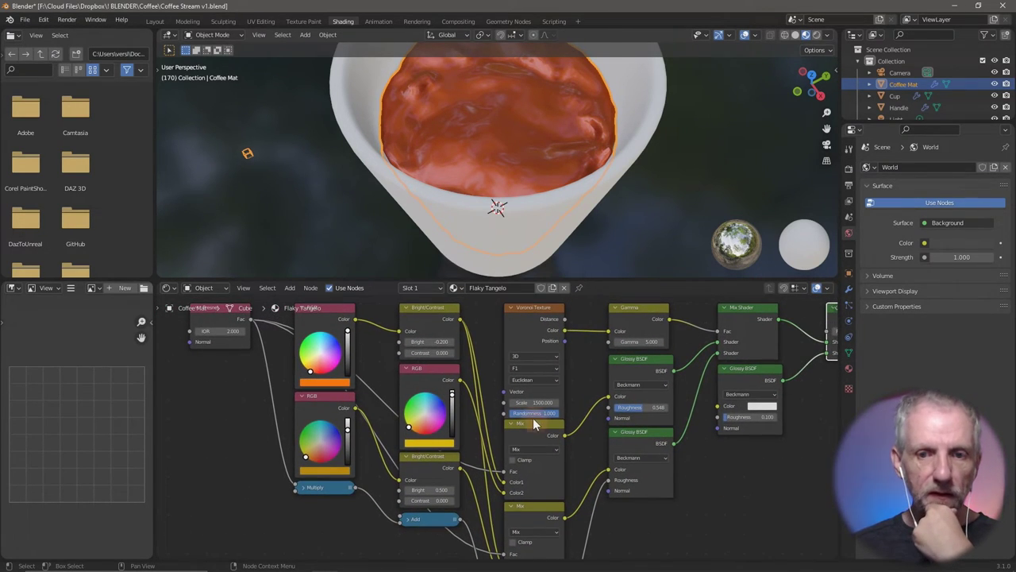
{"action": "mouse_move", "coordinate": [456, 402]}
{"action": "left_mouse_down"}
{"action": "mouse_move", "coordinate": [452, 421]}
{"action": "mouse_move", "coordinate": [457, 405]}
{"action": "mouse_move", "coordinate": [453, 419]}
{"action": "mouse_move", "coordinate": [413, 429]}
{"action": "left_mouse_up"}
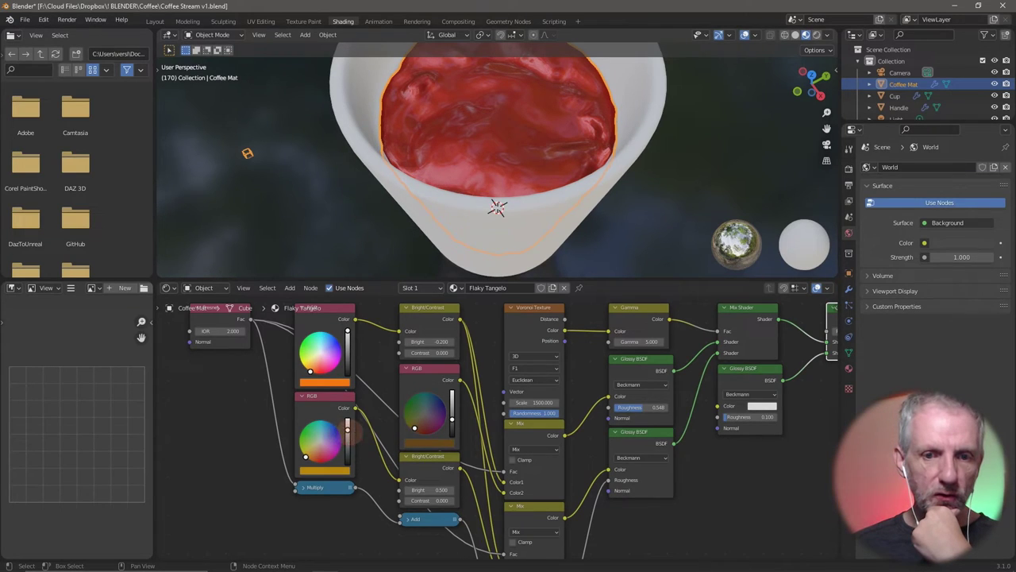
{"action": "left_click_drag", "start_coordinate": [347, 429], "coordinate": [347, 457]}
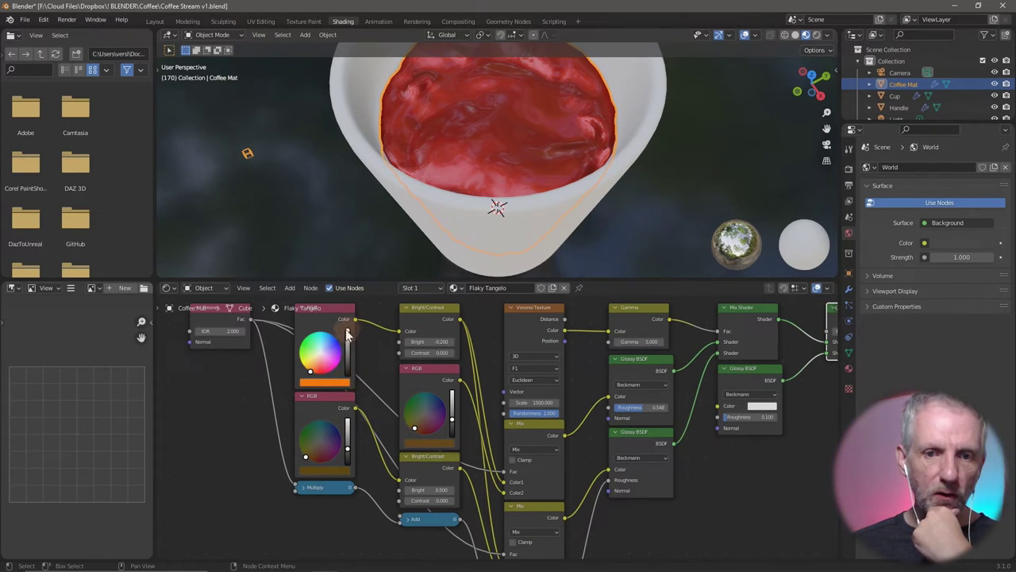
{"action": "left_click_drag", "start_coordinate": [347, 333], "coordinate": [347, 355]}
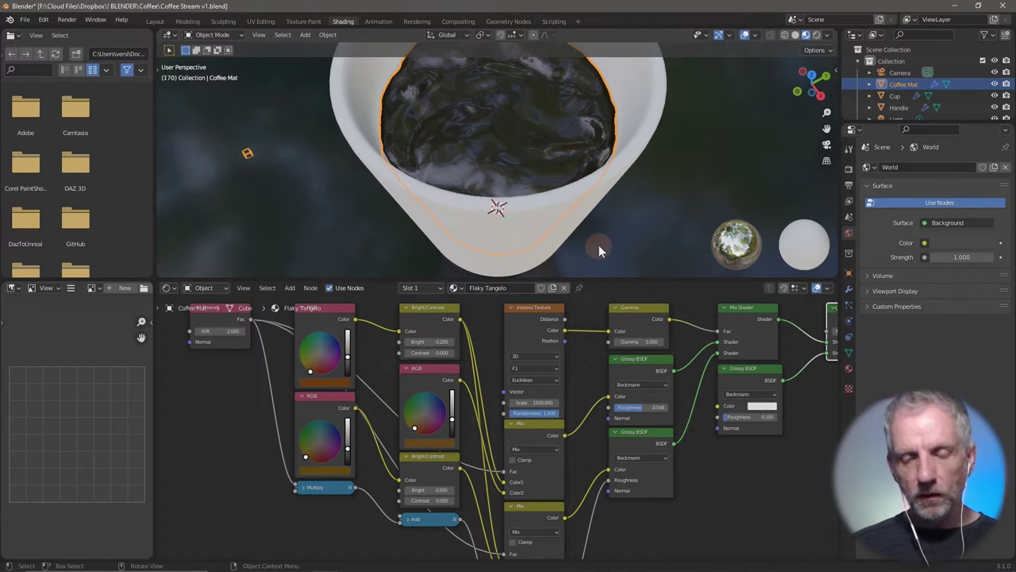
{"action": "mouse_move", "coordinate": [599, 245]}
{"action": "middle_mouse_down"}
{"action": "mouse_move", "coordinate": [571, 231]}
{"action": "mouse_move", "coordinate": [583, 219]}
{"action": "mouse_move", "coordinate": [575, 260]}
{"action": "mouse_move", "coordinate": [610, 266]}
{"action": "mouse_move", "coordinate": [575, 237]}
{"action": "mouse_move", "coordinate": [591, 249]}
{"action": "middle_mouse_up"}
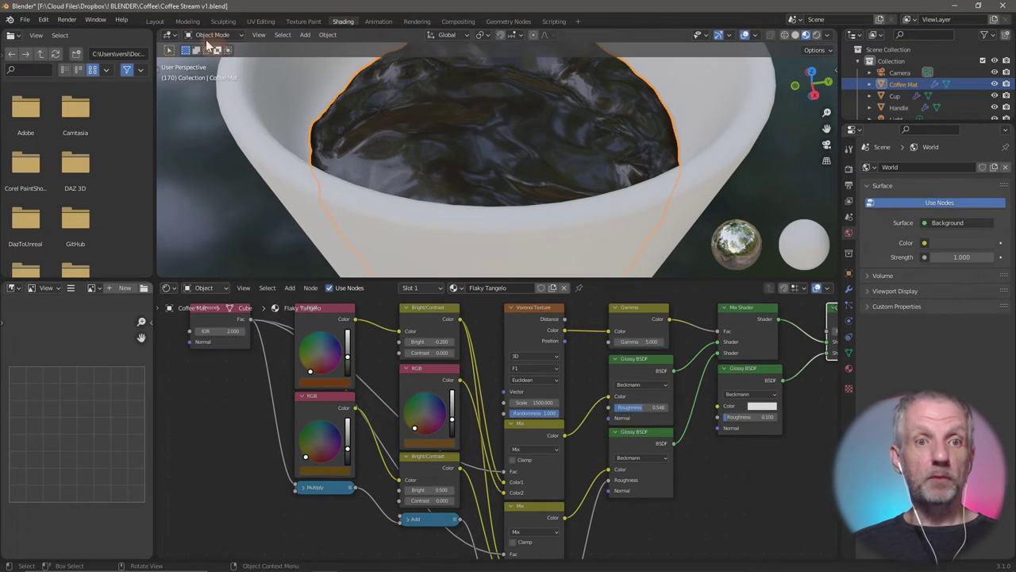
{"action": "left_click", "coordinate": [159, 22]}
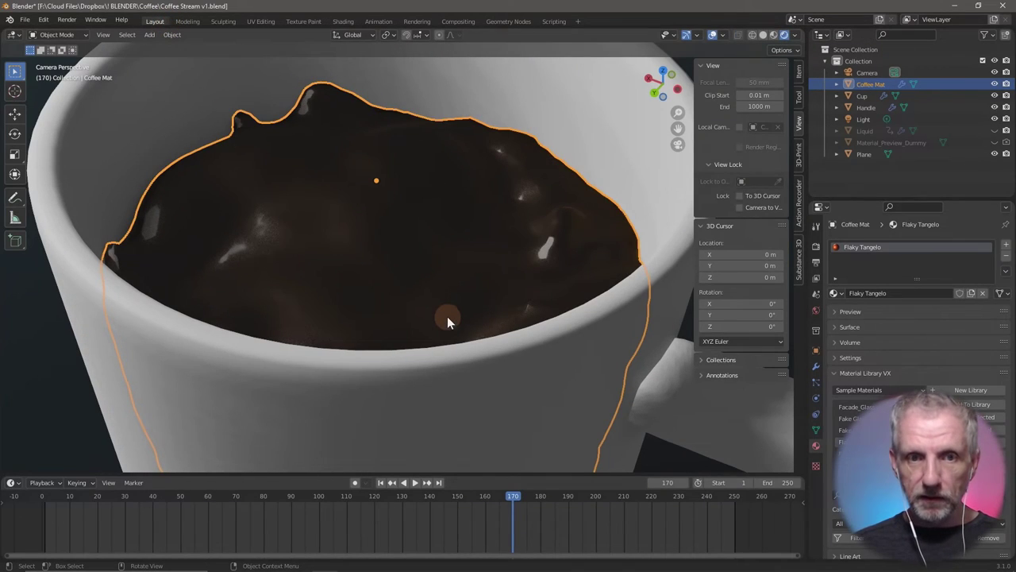
{"action": "key", "text": "F12"}
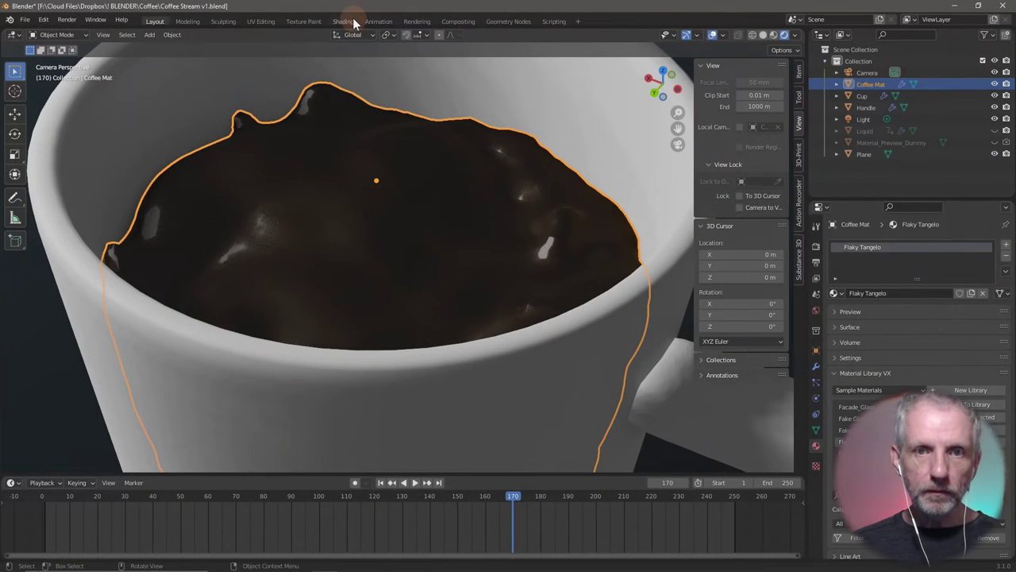
Rebalance the Flaky Tangelo RGB colours: near-black brown for the first, bright amber for the one below it, dark reddish brown for the third.
{"action": "left_click", "coordinate": [344, 22]}
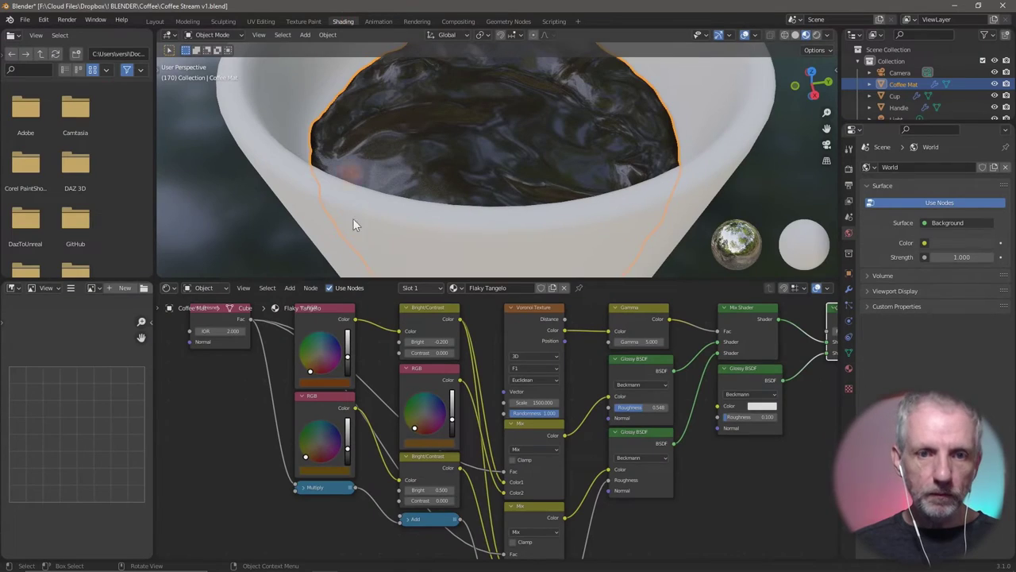
{"action": "mouse_move", "coordinate": [348, 359]}
{"action": "left_mouse_down"}
{"action": "mouse_move", "coordinate": [348, 338]}
{"action": "mouse_move", "coordinate": [348, 363]}
{"action": "left_mouse_up"}
{"action": "left_click_drag", "start_coordinate": [348, 445], "coordinate": [348, 367]}
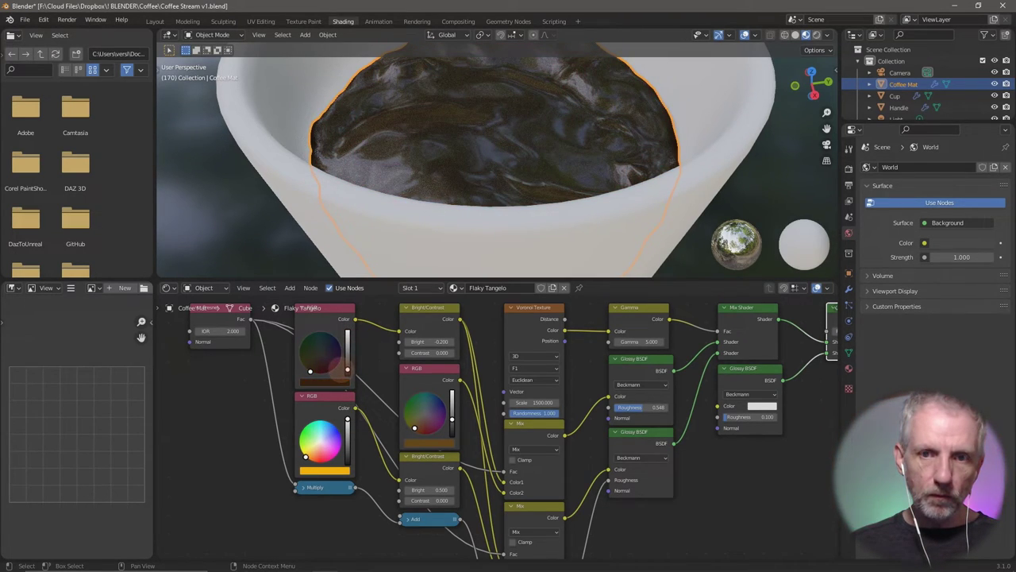
{"action": "left_click_drag", "start_coordinate": [450, 419], "coordinate": [452, 394]}
{"action": "left_click_drag", "start_coordinate": [416, 425], "coordinate": [417, 430]}
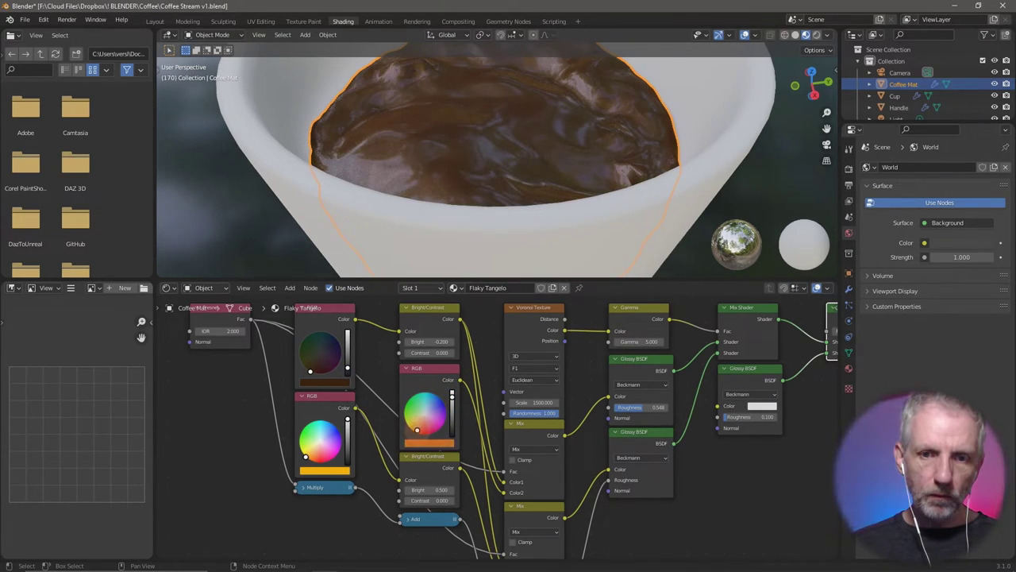
{"action": "left_click_drag", "start_coordinate": [452, 394], "coordinate": [451, 414]}
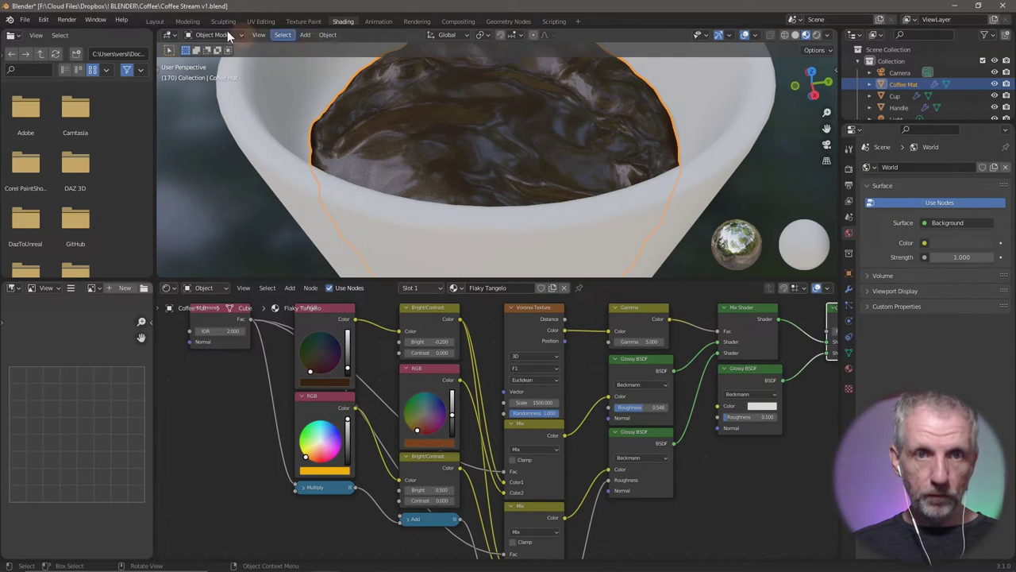
Preview the recoloured pour in the Layout workspace, stop at frame 145 and fit the whole camera frame in view.
{"action": "left_click", "coordinate": [156, 21]}
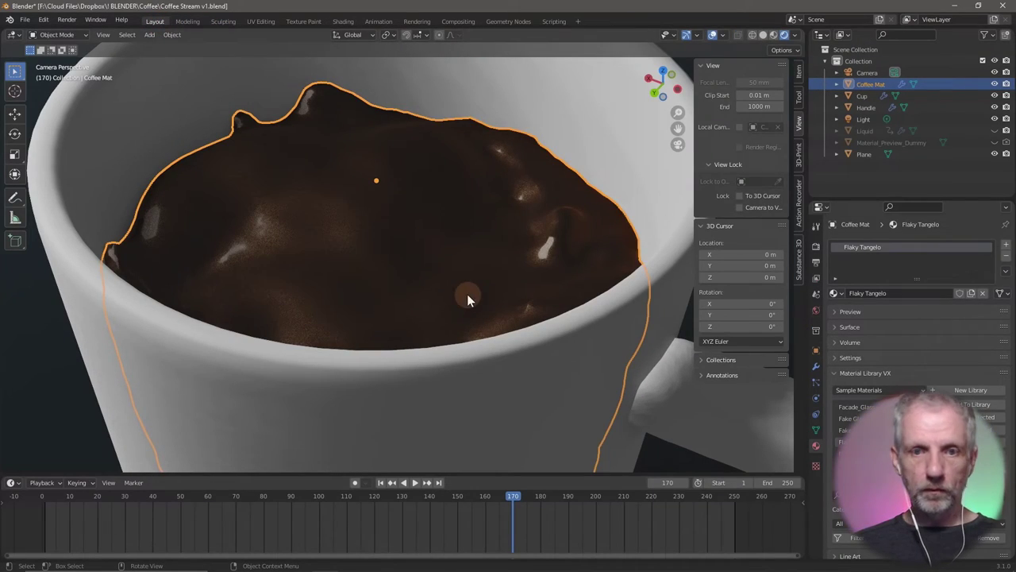
{"action": "left_click_drag", "start_coordinate": [513, 498], "coordinate": [253, 494]}
{"action": "key", "text": "space"}
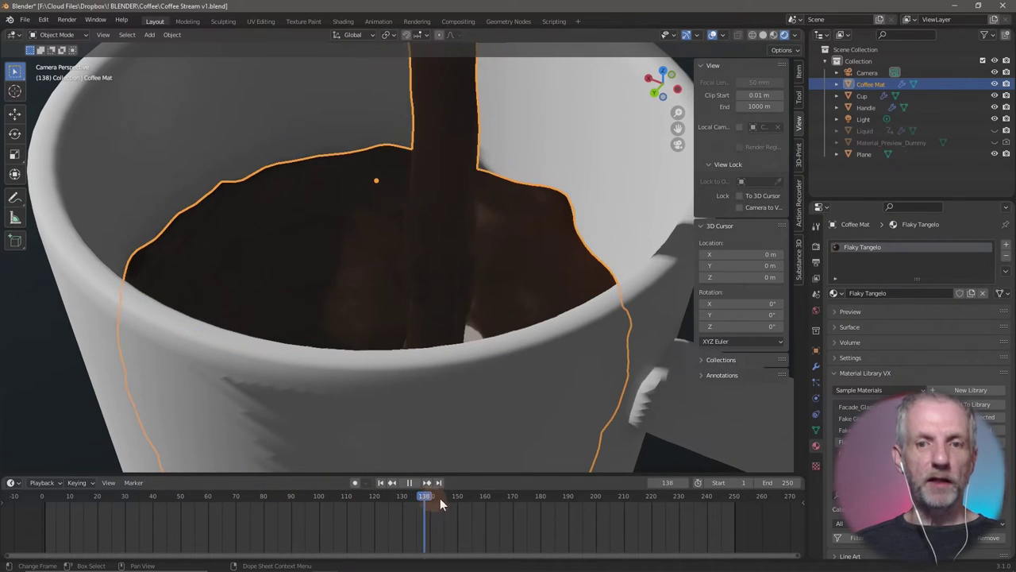
{"action": "key", "text": "space"}
{"action": "key", "text": "Home"}
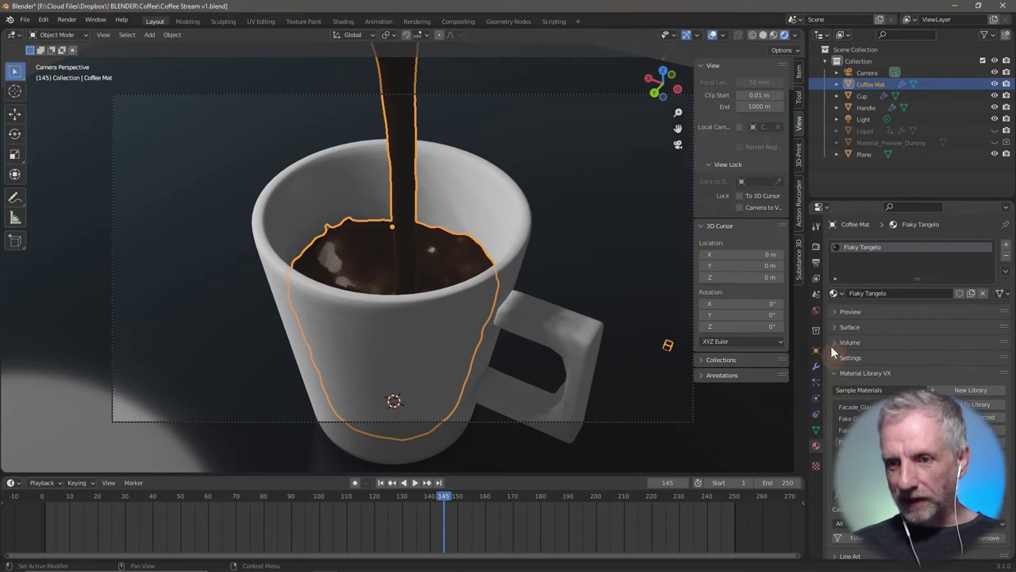
Set the render output resolution to 800 by 800 px.
{"action": "left_click", "coordinate": [817, 246]}
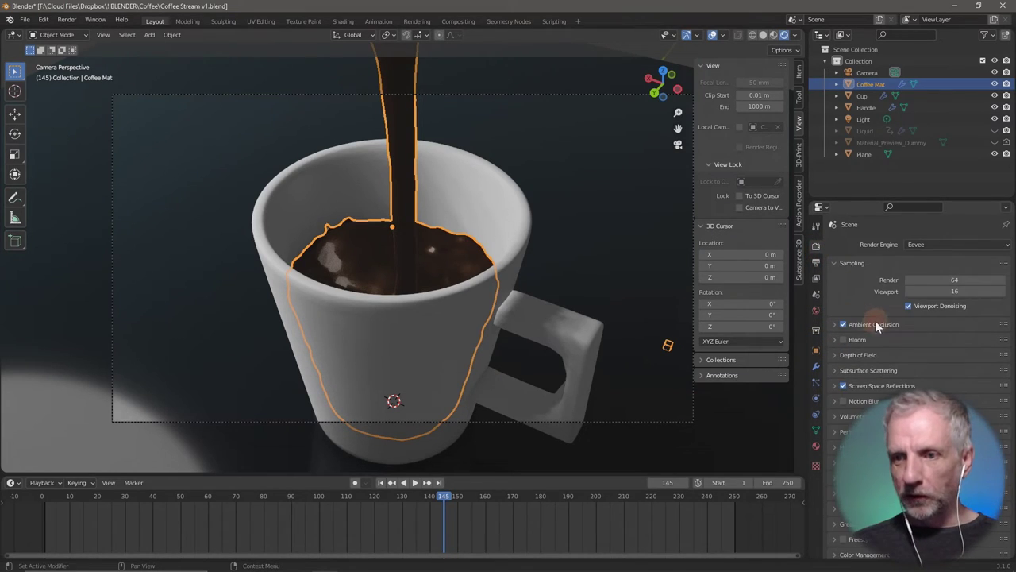
{"action": "left_click", "coordinate": [815, 263]}
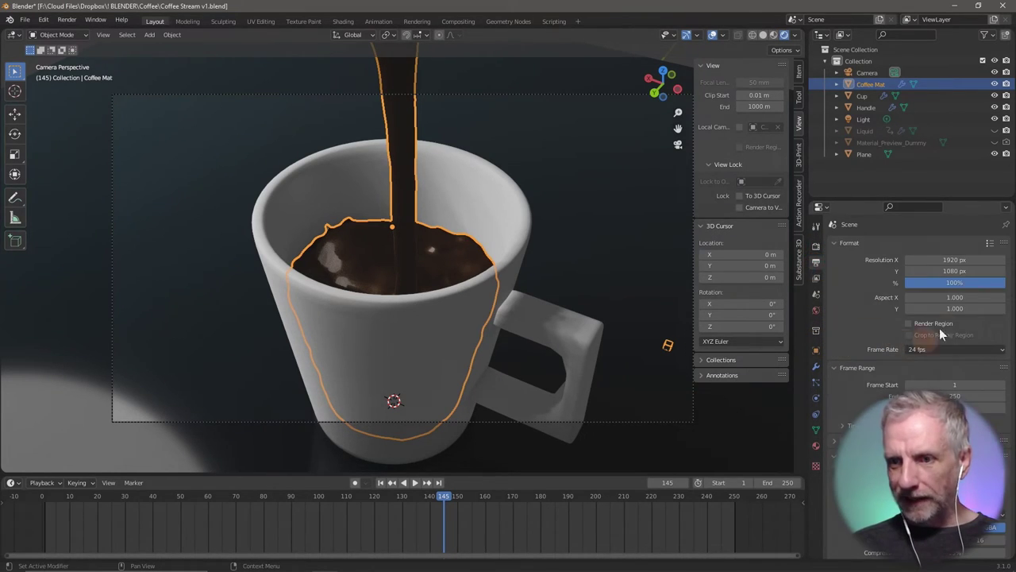
{"action": "left_click", "coordinate": [963, 261]}
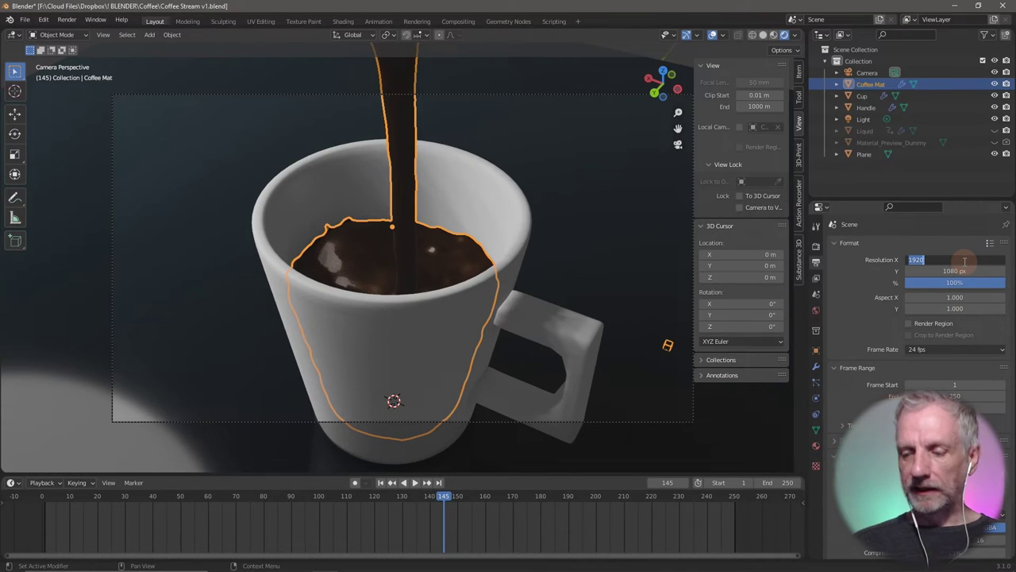
{"action": "type", "text": "800"}
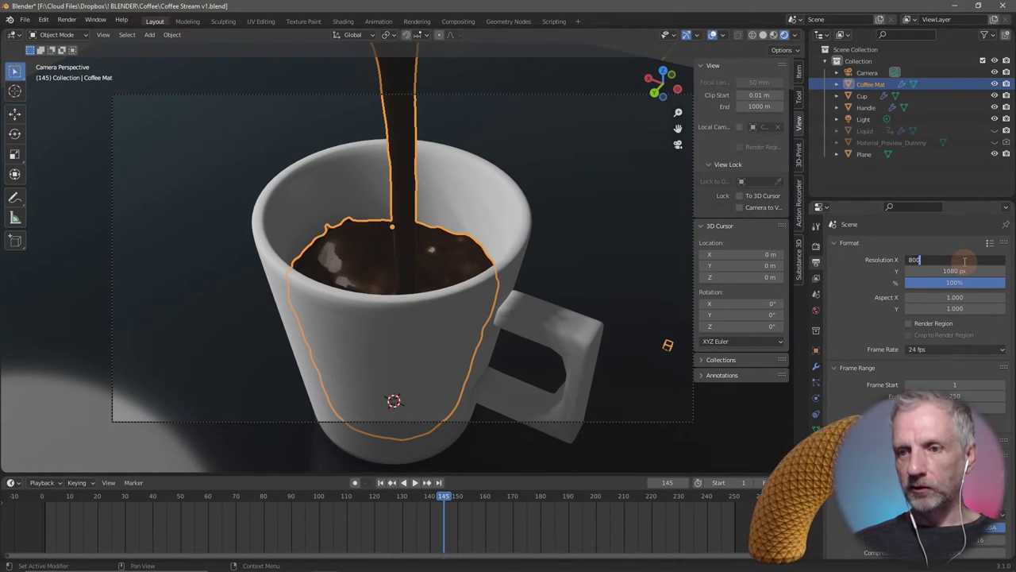
{"action": "key", "text": "Tab"}
{"action": "type", "text": "8"}
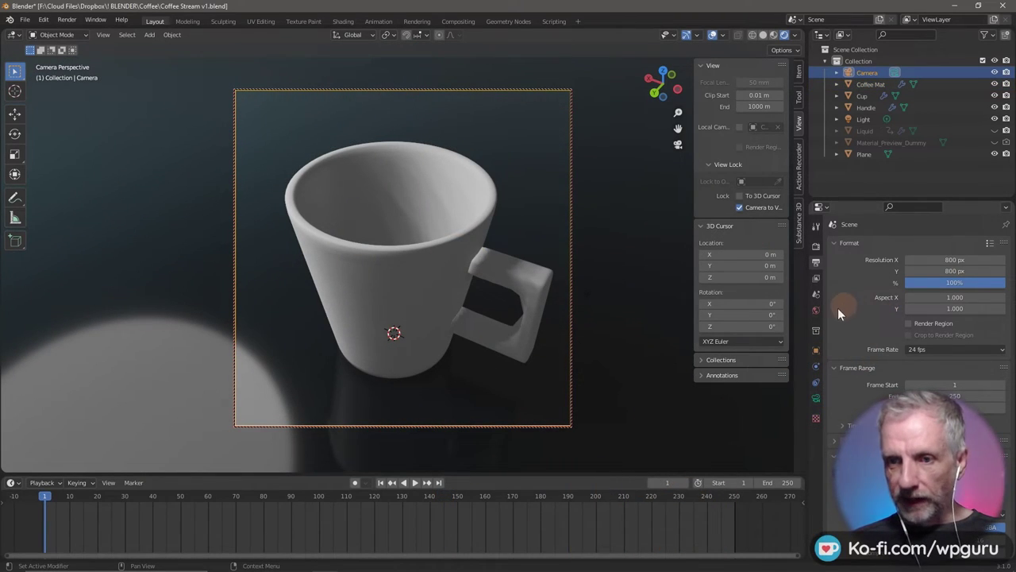
Keyframe the camera's location and rotation at frame 1.
{"action": "left_click", "coordinate": [815, 350]}
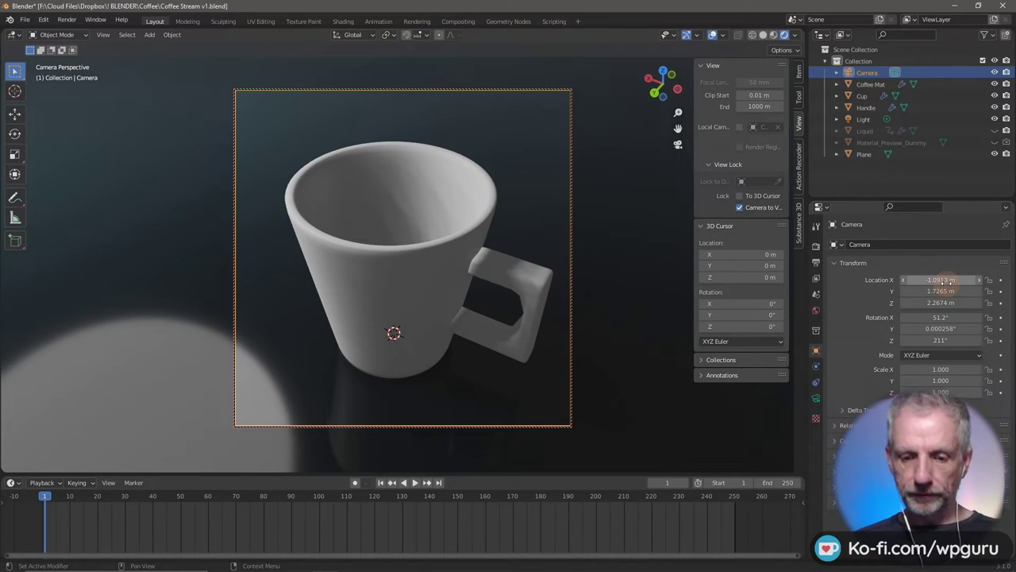
{"action": "key", "text": "i"}
{"action": "key", "text": "i"}
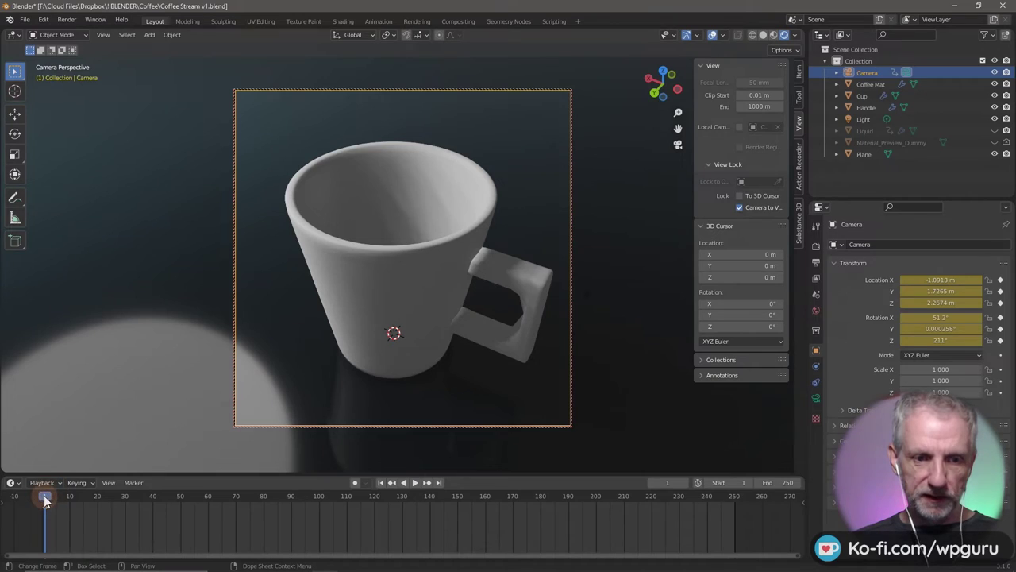
At frame 250, move the camera closer to the coffee surface at a height of about 1.93 m and keyframe its location and rotation.
{"action": "left_click_drag", "start_coordinate": [46, 500], "coordinate": [736, 531]}
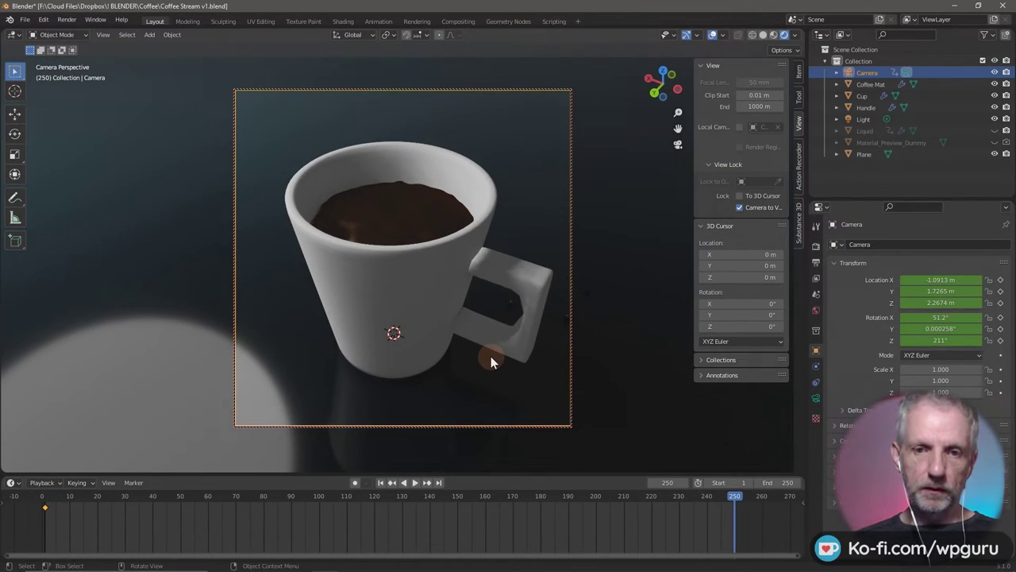
{"action": "scroll", "coordinate": [491, 361], "scroll_direction": "up", "scroll_amount": 3}
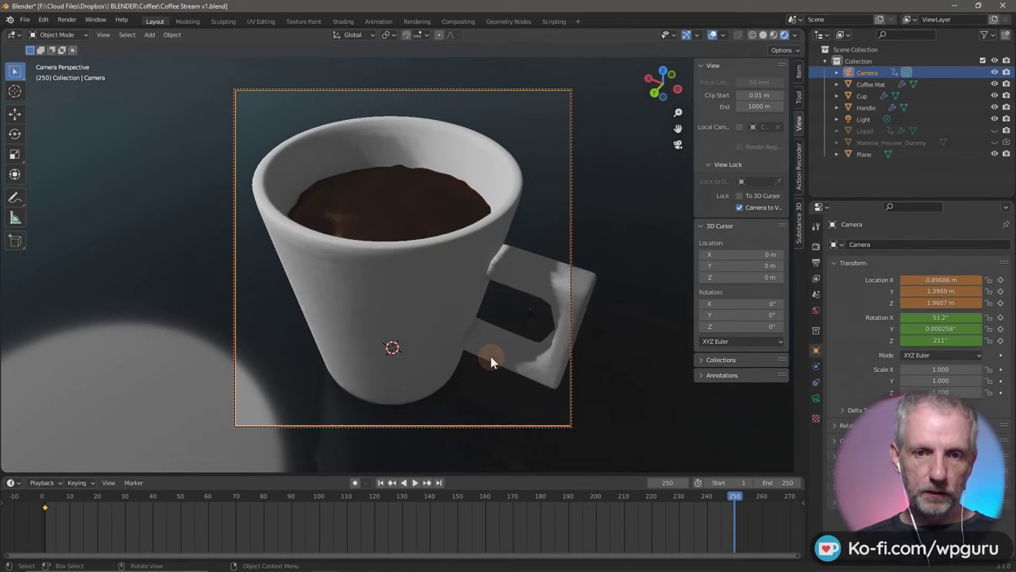
{"action": "mouse_move", "coordinate": [512, 374]}
{"action": "middle_mouse_down"}
{"action": "mouse_move", "coordinate": [522, 386]}
{"action": "mouse_move", "coordinate": [502, 371]}
{"action": "middle_mouse_up"}
{"action": "scroll", "coordinate": [502, 371], "scroll_direction": "up", "scroll_amount": 5}
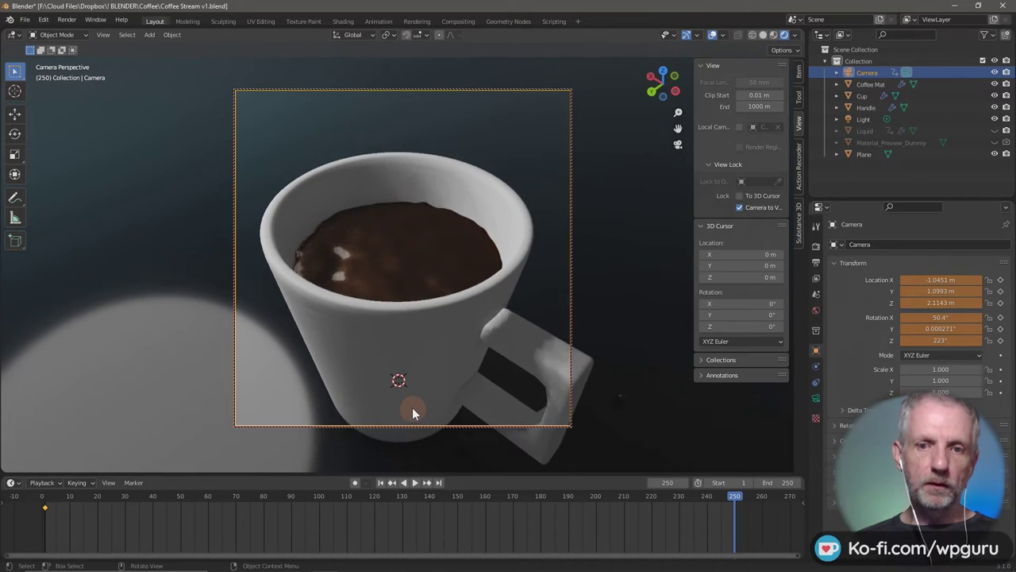
{"action": "middle_click_drag", "start_coordinate": [448, 399], "coordinate": [465, 432], "text": "shift"}
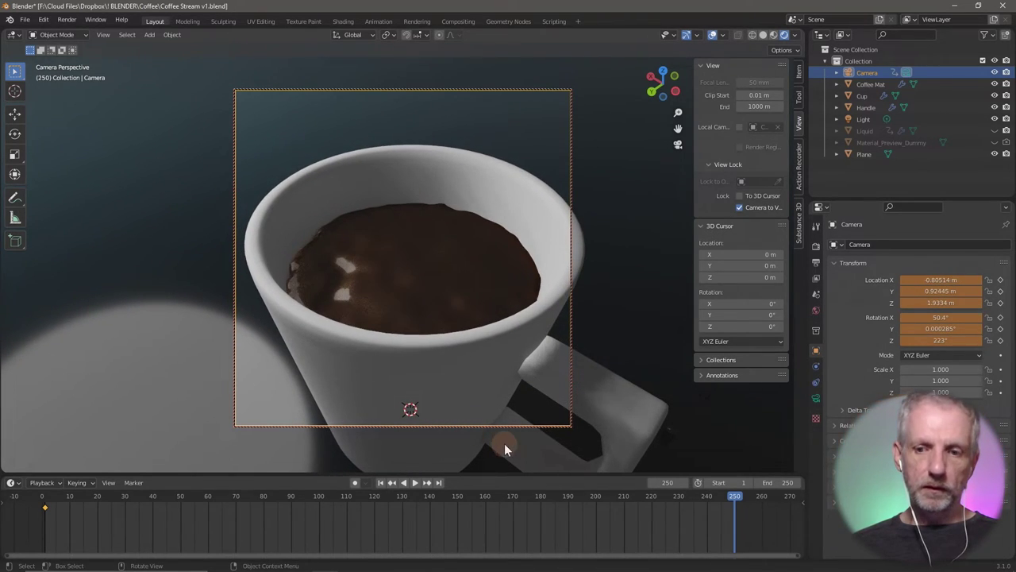
{"action": "key", "text": "i"}
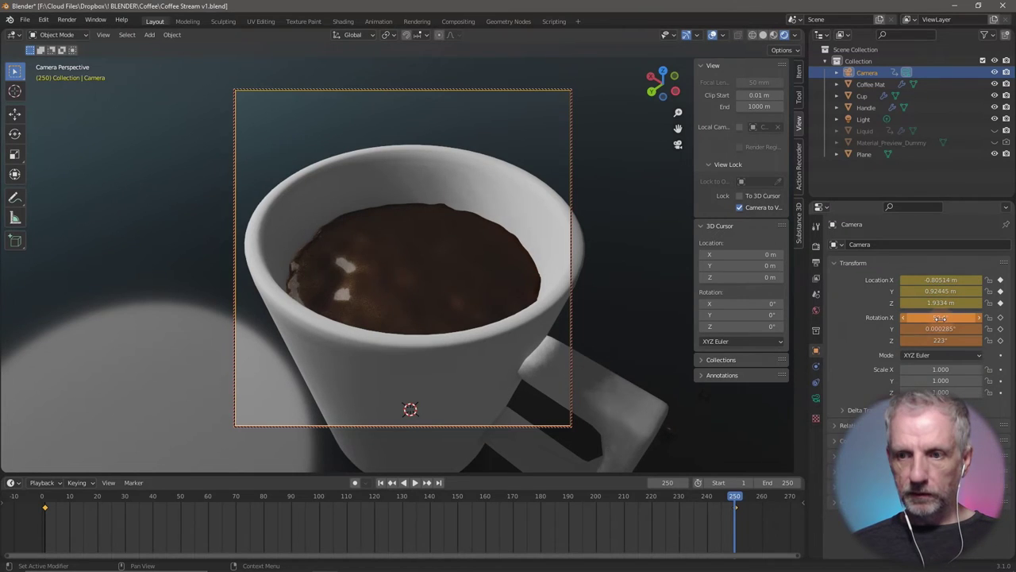
At frame 1, orbit the camera to look steeply down into the cup at about 33° X rotation and replace its location and rotation keyframes.
{"action": "left_click_drag", "start_coordinate": [735, 498], "coordinate": [46, 512]}
{"action": "key", "text": "space"}
{"action": "key", "text": "space"}
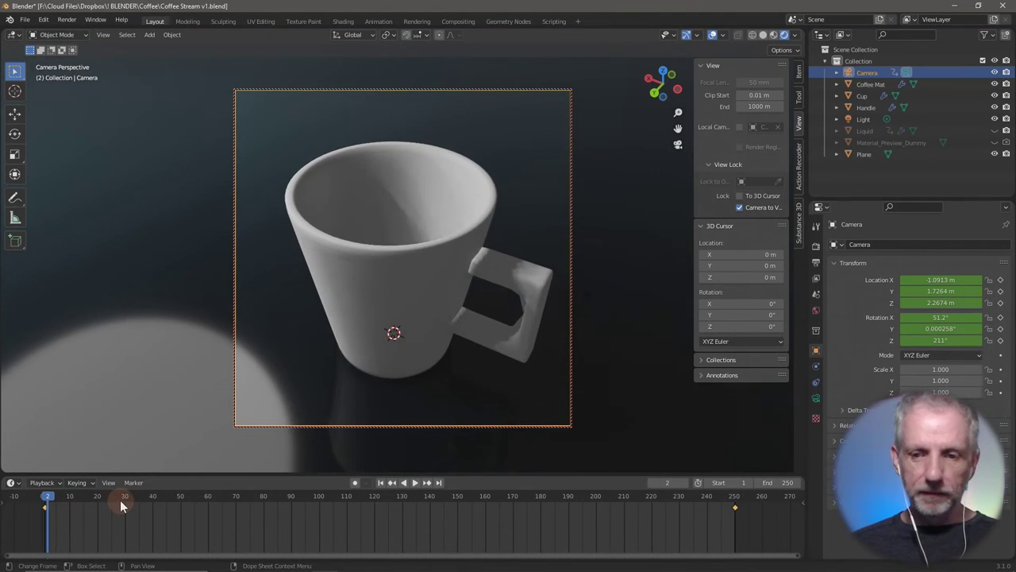
{"action": "left_click", "coordinate": [390, 482]}
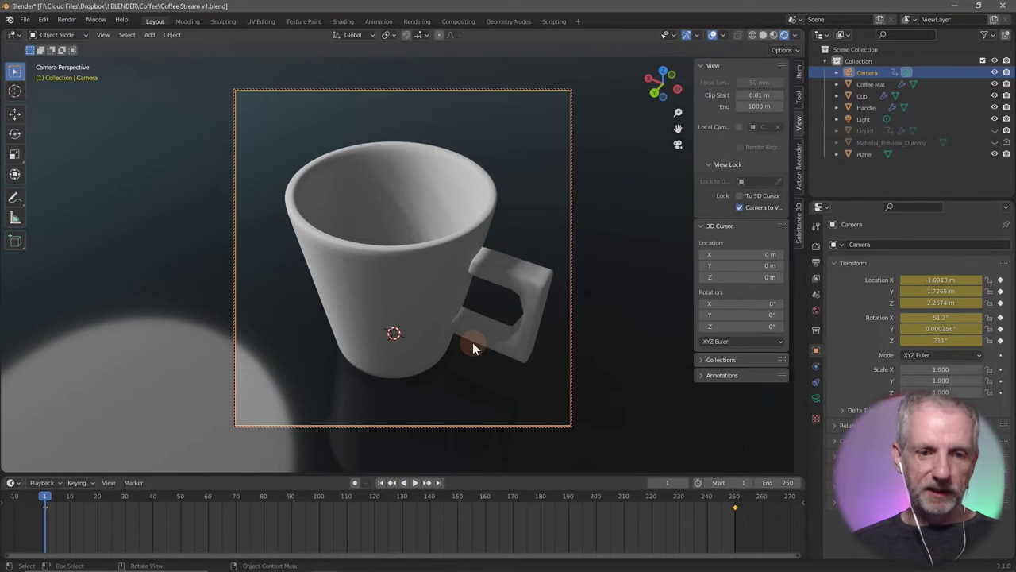
{"action": "middle_click_drag", "start_coordinate": [472, 342], "coordinate": [491, 409]}
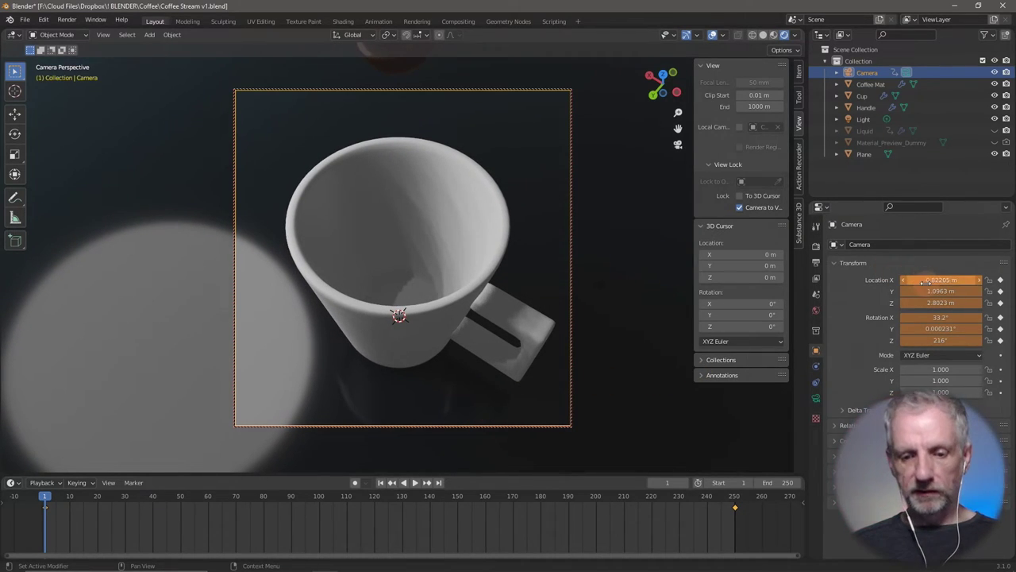
{"action": "key", "text": "i"}
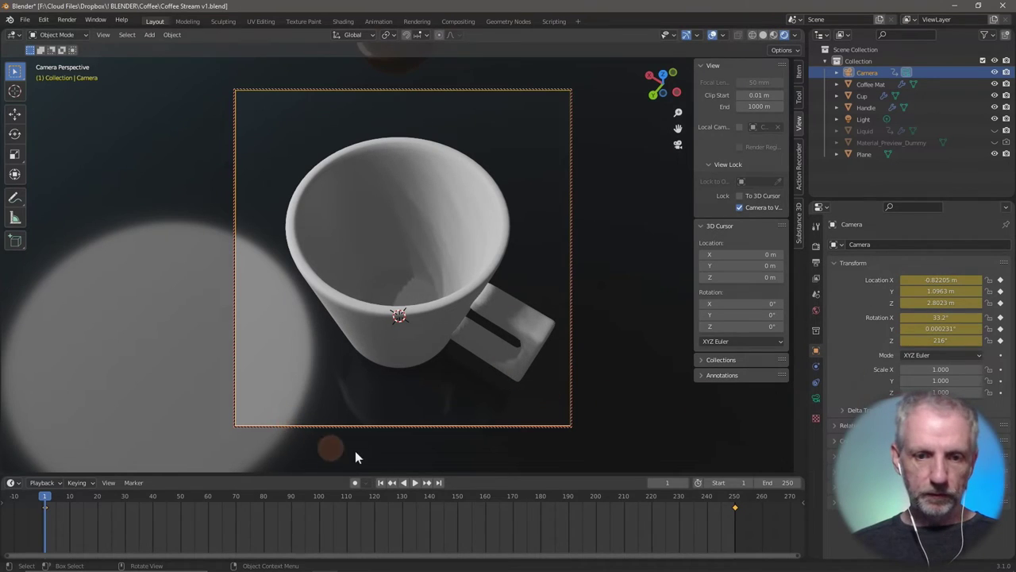
At frame 250, orbit the camera lower and closer to the cup at about 58° X rotation, replace its keyframes and play the animation.
{"action": "key", "text": "space"}
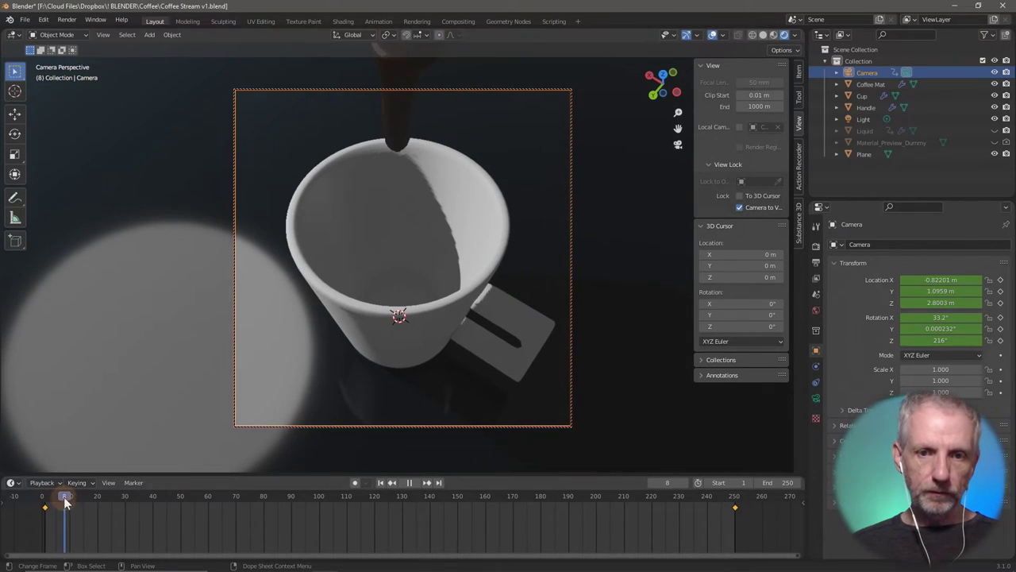
{"action": "left_click_drag", "start_coordinate": [176, 500], "coordinate": [735, 515]}
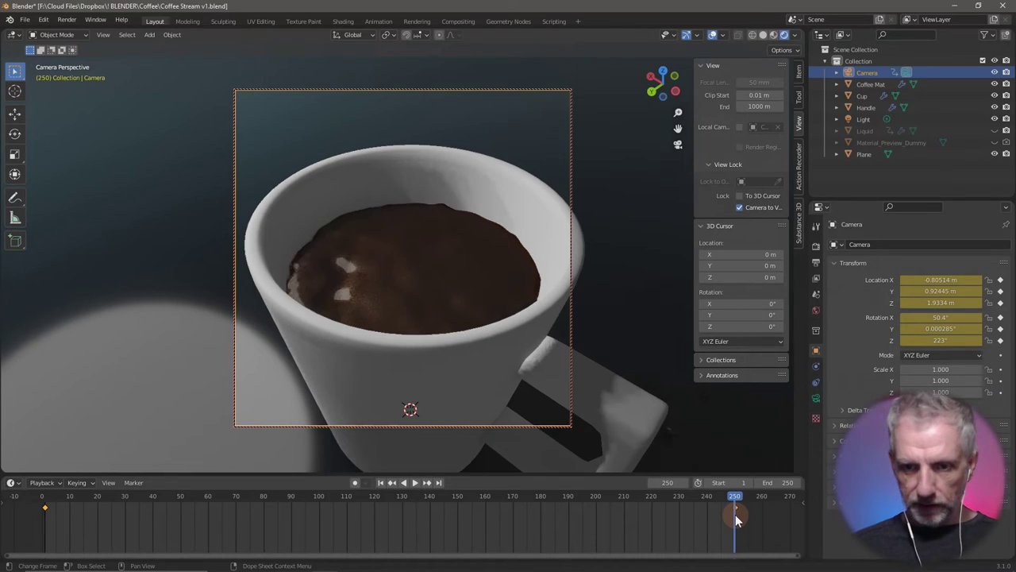
{"action": "middle_click_drag", "start_coordinate": [457, 368], "coordinate": [476, 347]}
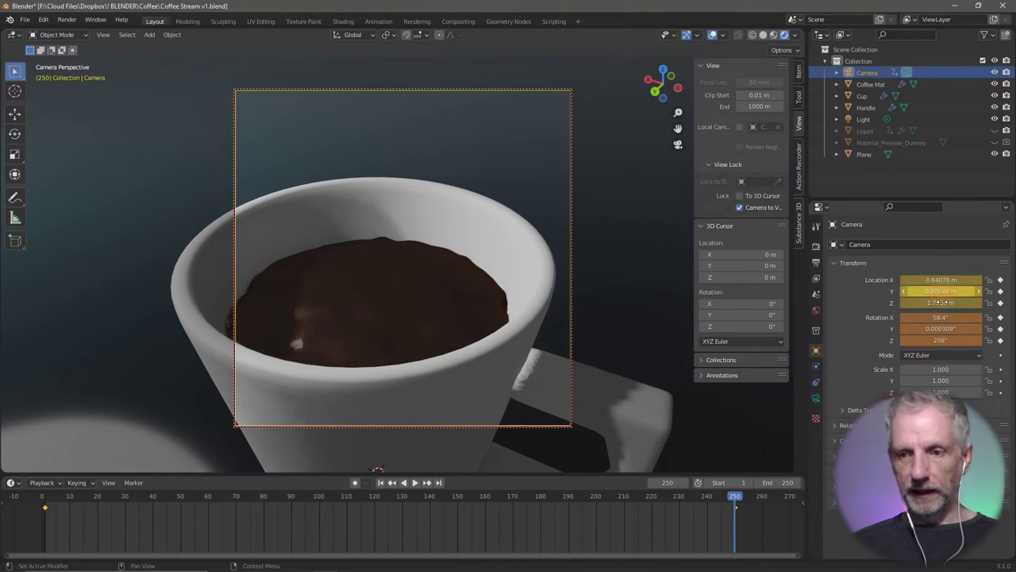
{"action": "key", "text": "i"}
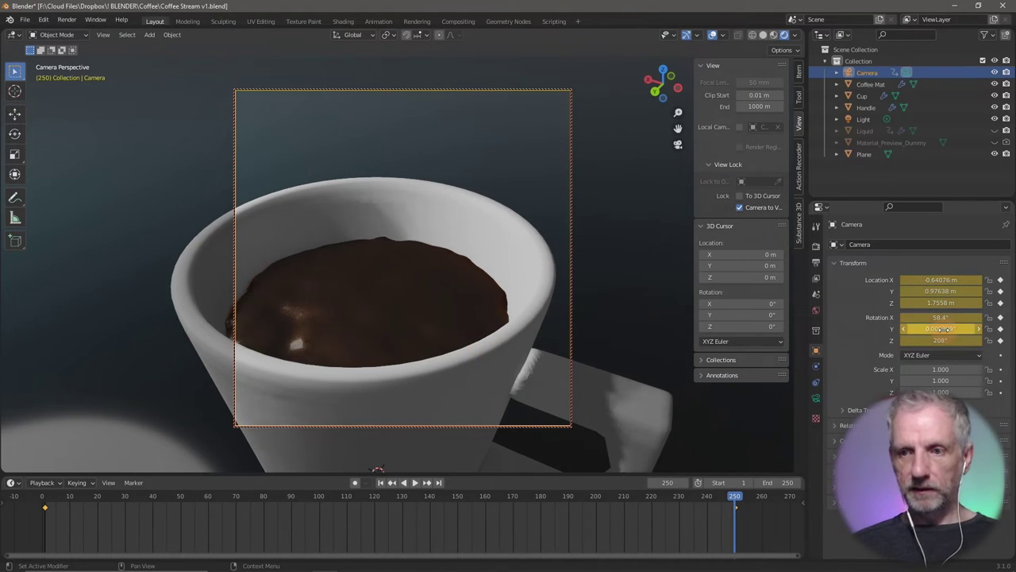
{"action": "left_click", "coordinate": [414, 483]}
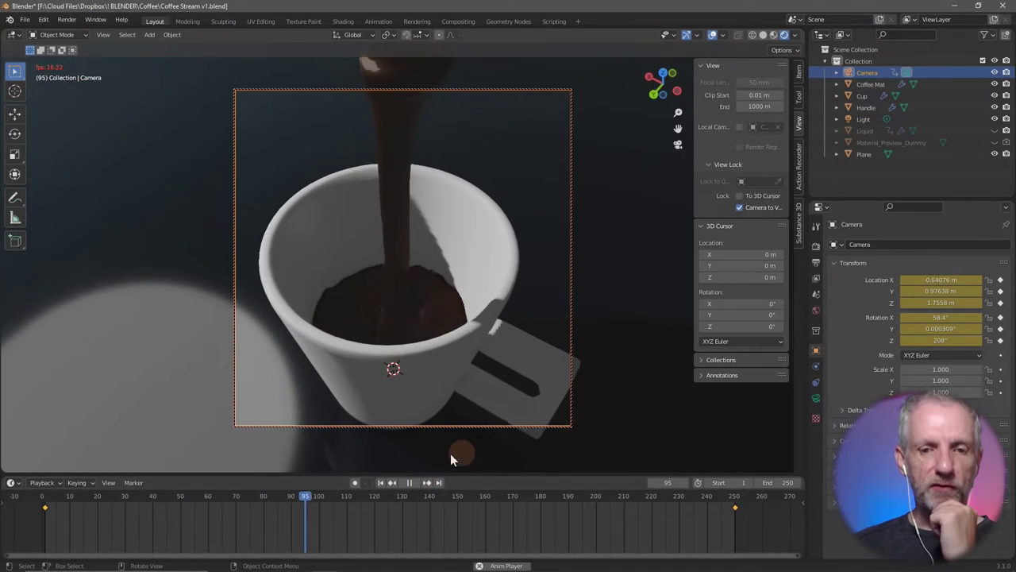
At frame 1, unlock the camera from the view and move the light horizontally to about X 4.76 m, Y 1.52 m.
{"action": "left_click", "coordinate": [408, 482]}
{"action": "left_click", "coordinate": [381, 483]}
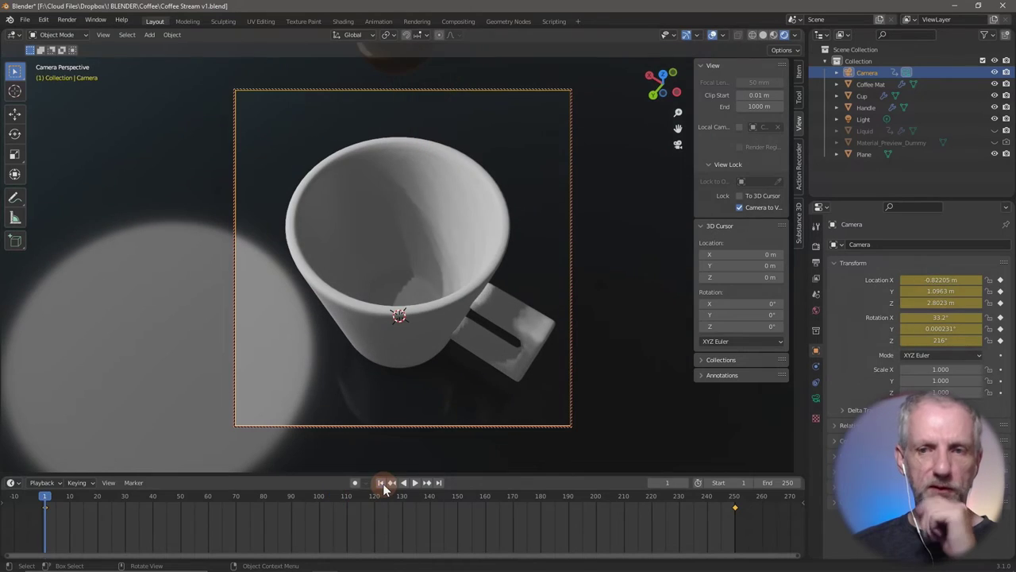
{"action": "left_click", "coordinate": [873, 120]}
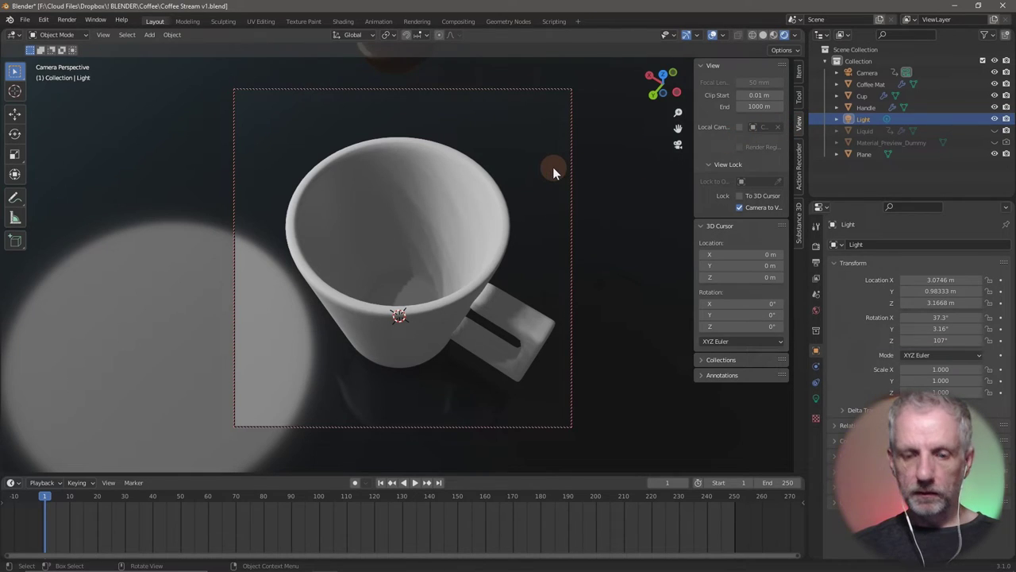
{"action": "left_click", "coordinate": [740, 208]}
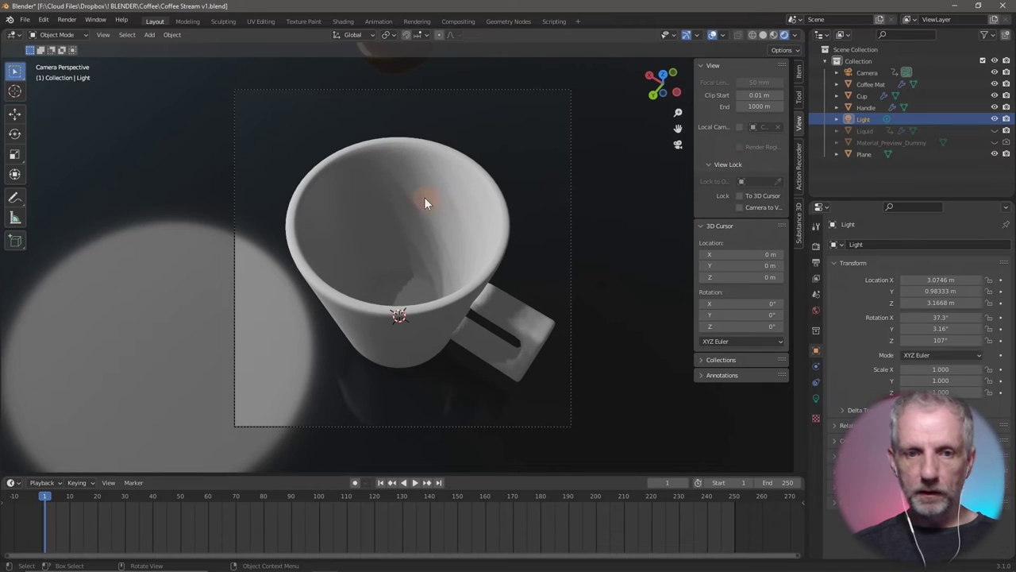
{"action": "key", "text": "g"}
{"action": "key", "text": "shift+z"}
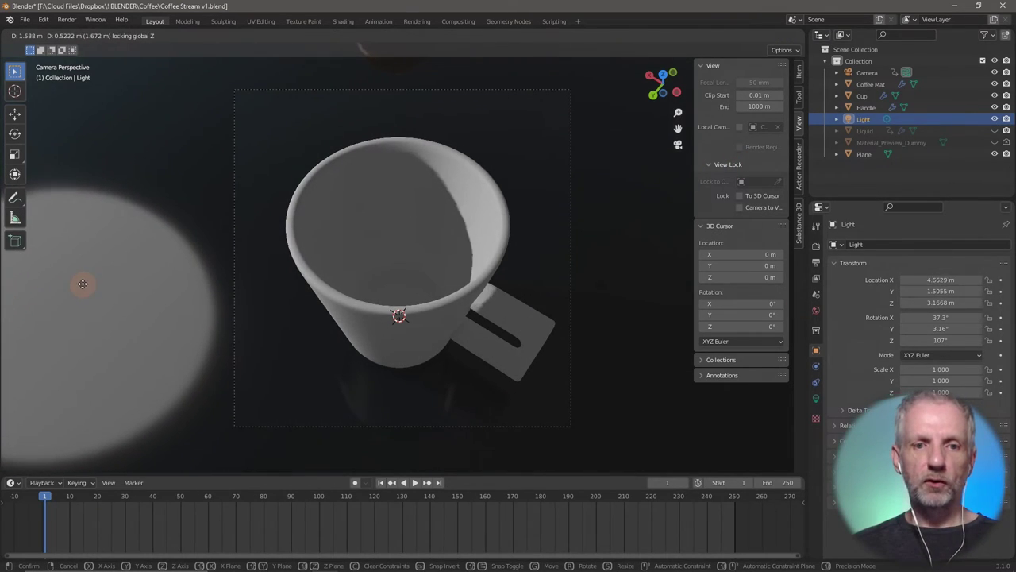
{"action": "left_click", "coordinate": [262, 352]}
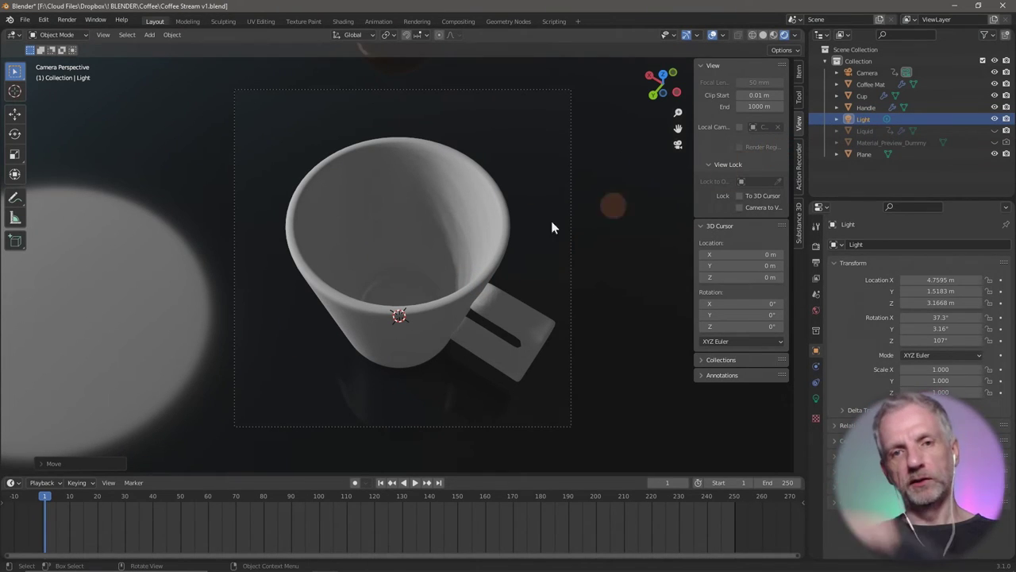
Duplicate the light and place the copy at the same height on the cup's other side, at about X -3.85 m, Y -5.93 m.
{"action": "scroll", "coordinate": [500, 204], "scroll_direction": "up", "scroll_amount": 2}
{"action": "scroll", "coordinate": [501, 203], "scroll_direction": "down", "scroll_amount": 5}
{"action": "middle_click_drag", "start_coordinate": [500, 203], "coordinate": [522, 167]}
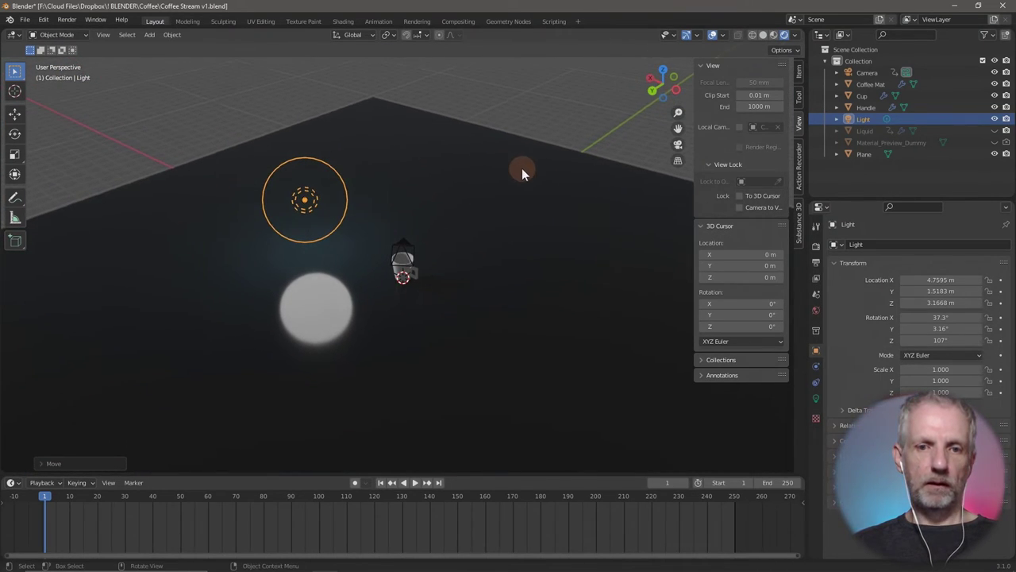
{"action": "left_click", "coordinate": [39, 20]}
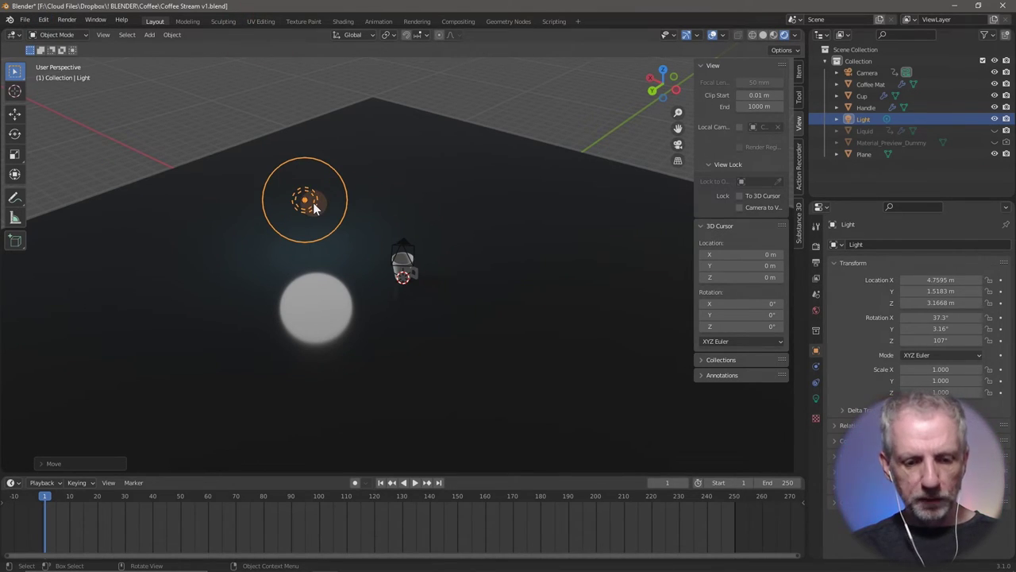
{"action": "key", "text": "shift+d"}
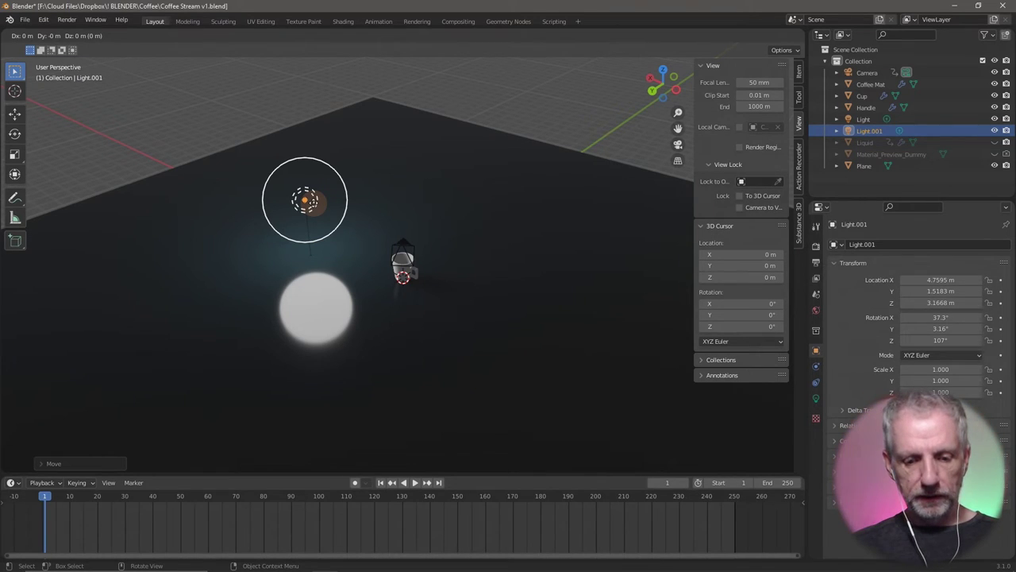
{"action": "key", "text": "shift+z"}
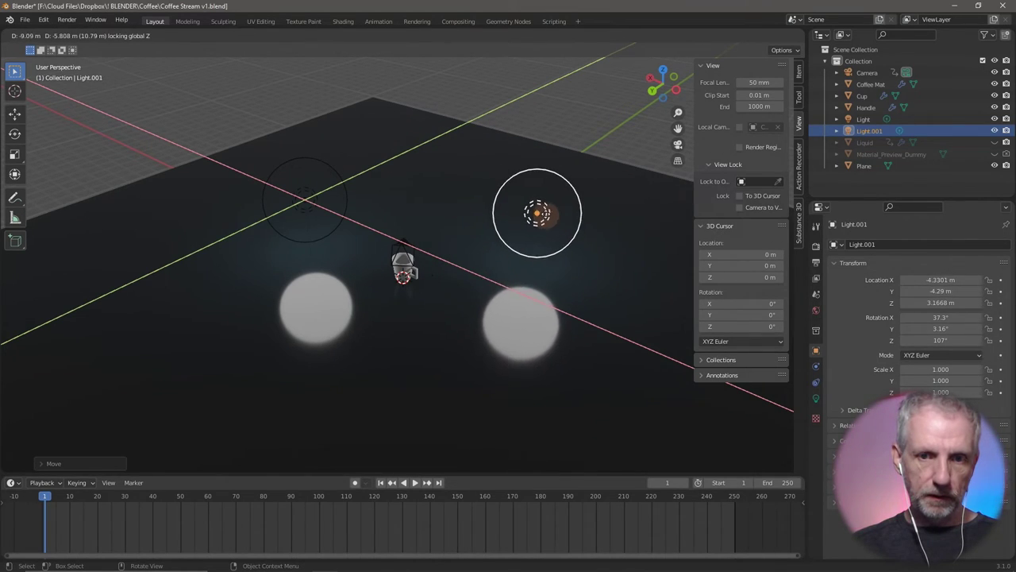
{"action": "left_click", "coordinate": [541, 205]}
Play the animation through the camera to check the cup and coffee under both lights, stopping at frame 84.
{"action": "key", "text": "KP_0"}
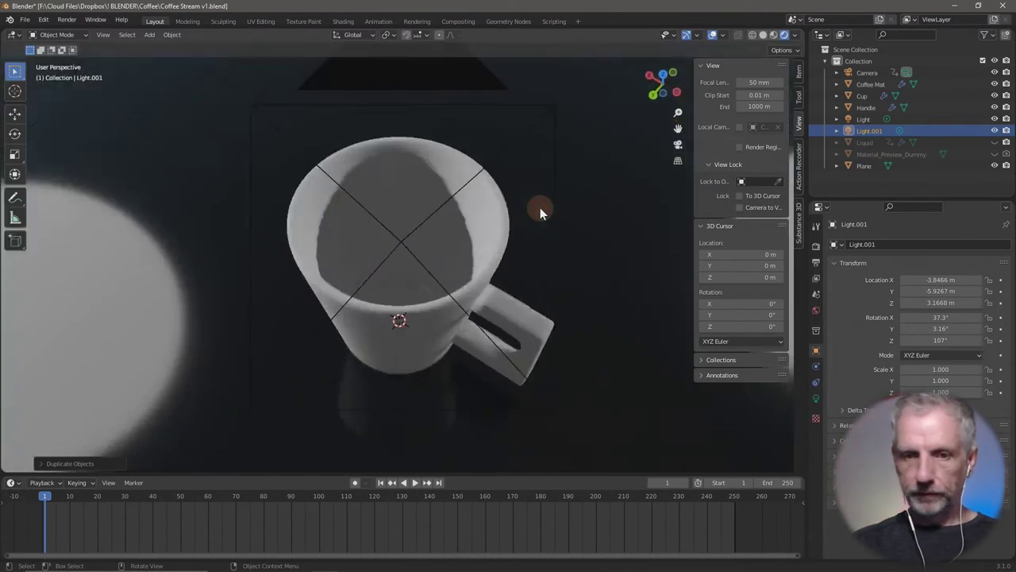
{"action": "key", "text": "Home"}
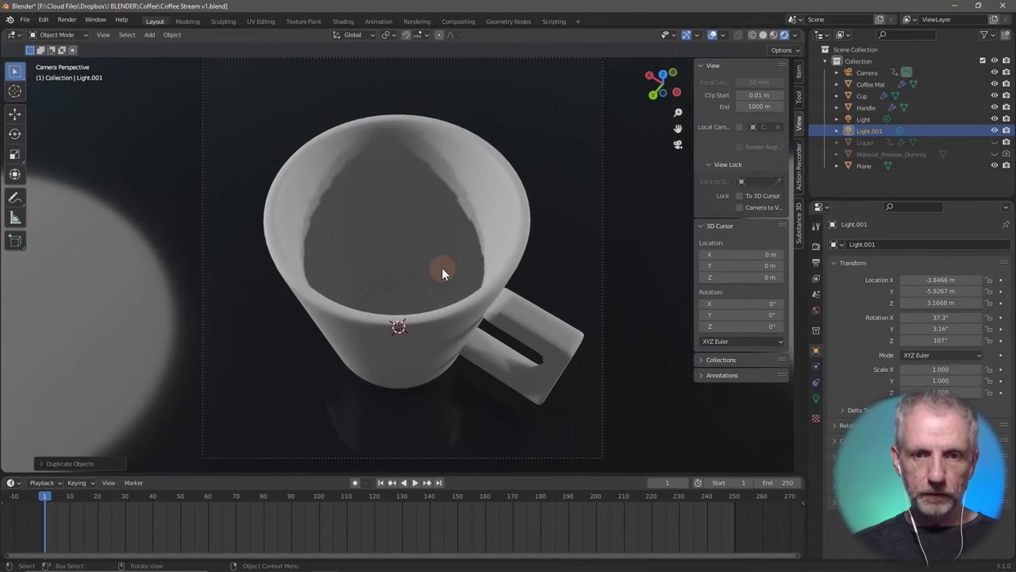
{"action": "scroll", "coordinate": [442, 267], "scroll_direction": "down", "scroll_amount": 1}
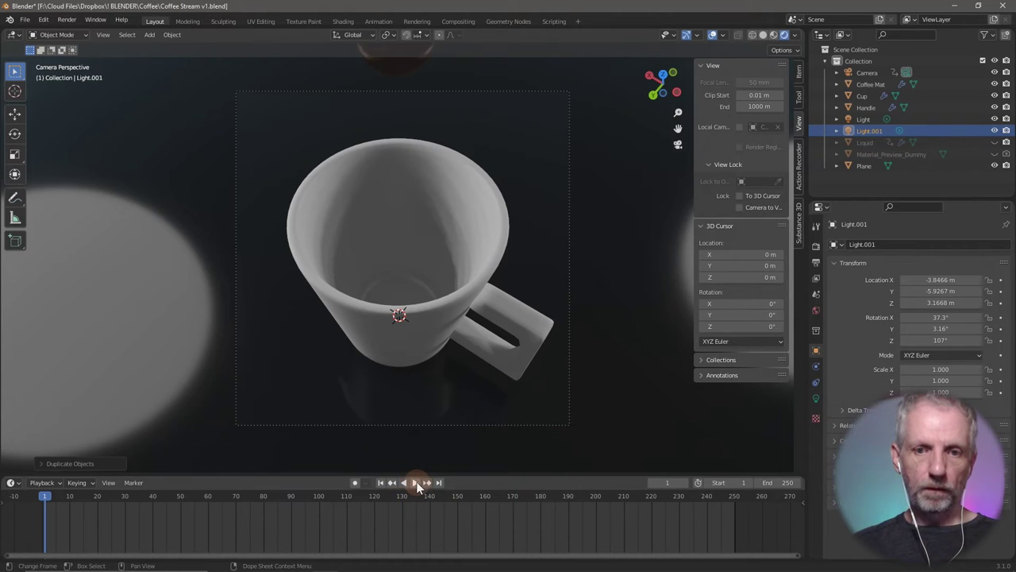
{"action": "left_click", "coordinate": [415, 483]}
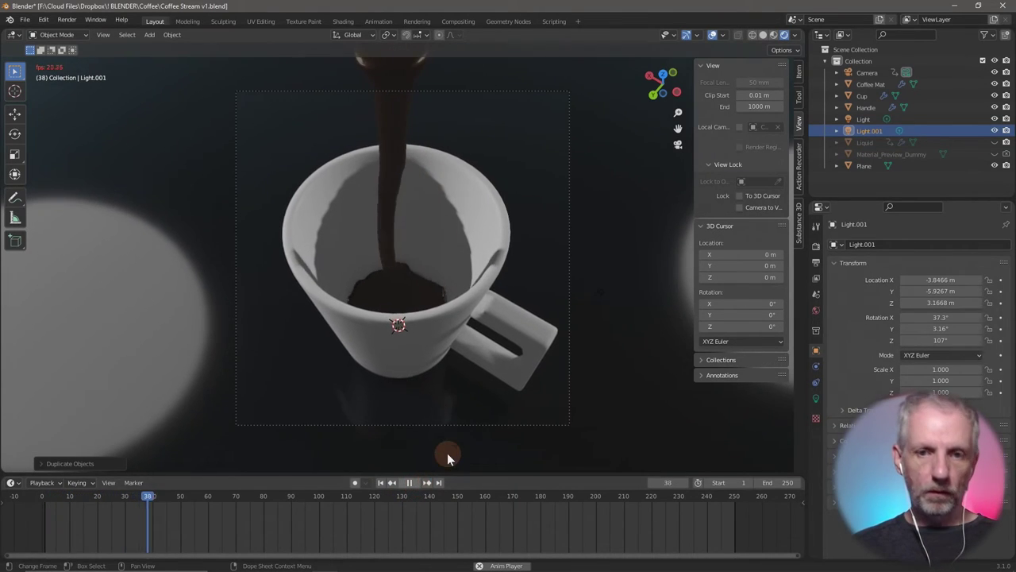
{"action": "left_click", "coordinate": [411, 483]}
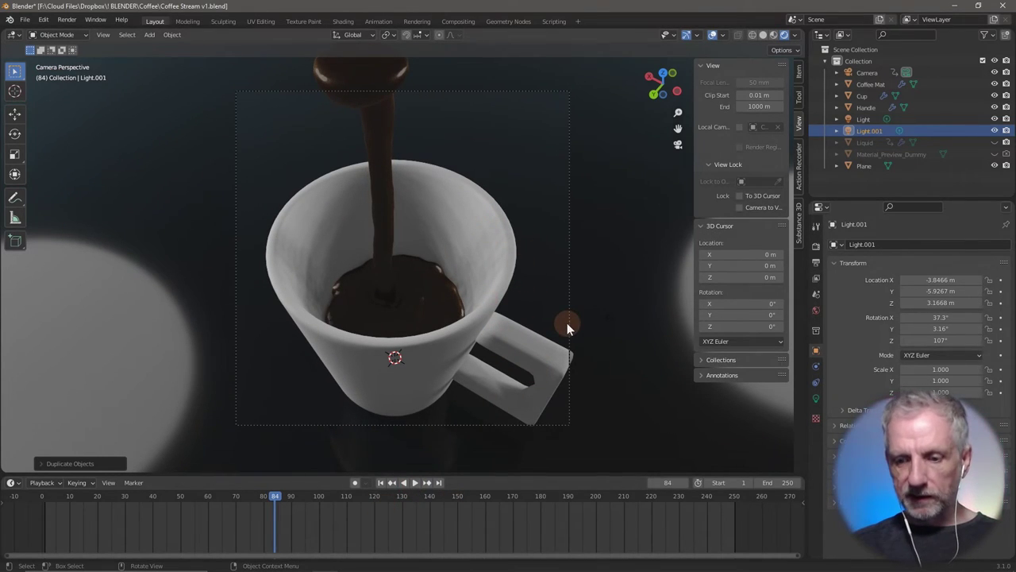
Render frame 84 as a test image, inspect the lighting and close the render window.
{"action": "key", "text": "F12"}
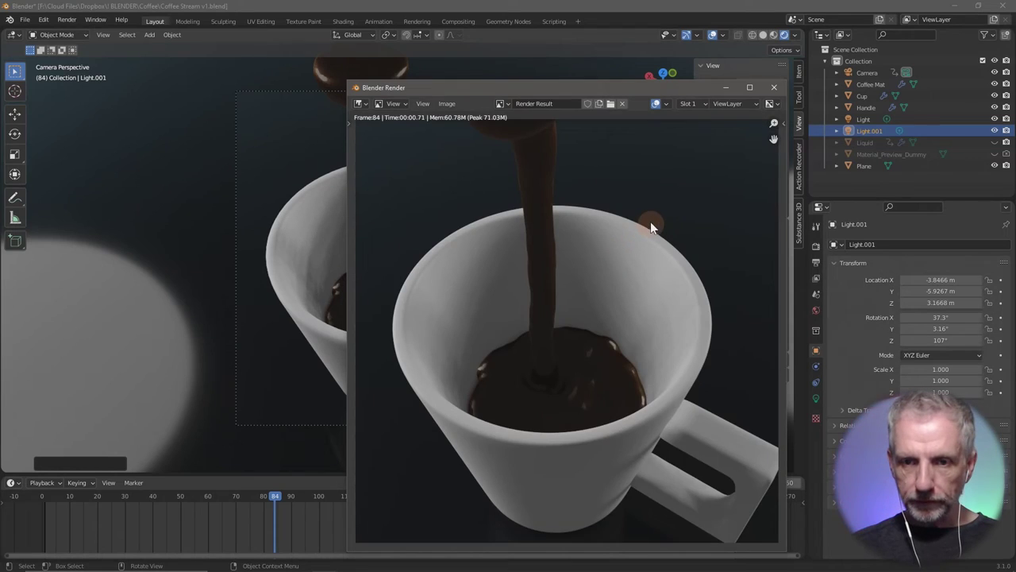
{"action": "left_click_drag", "start_coordinate": [656, 87], "coordinate": [651, 66]}
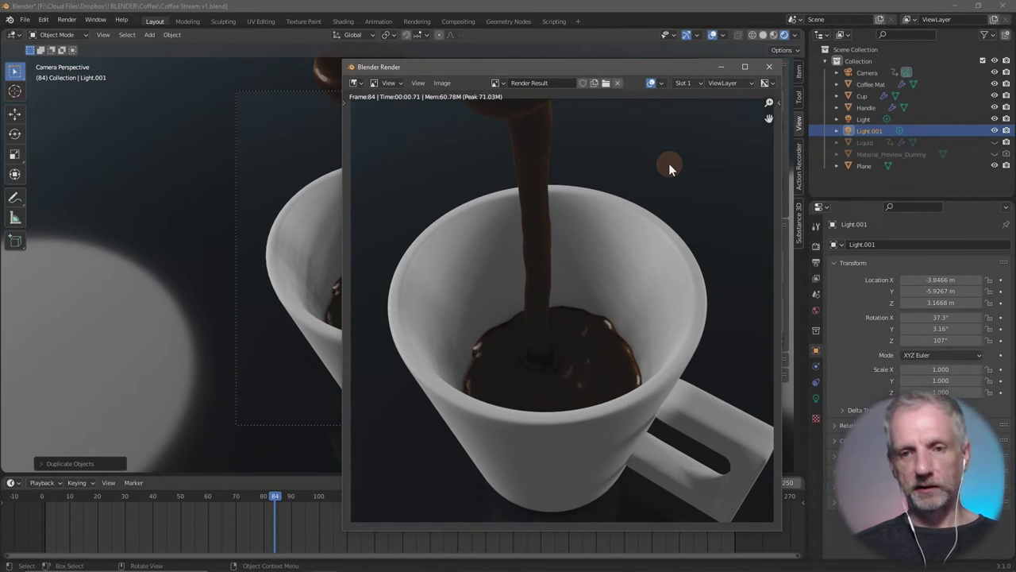
{"action": "left_click", "coordinate": [772, 69]}
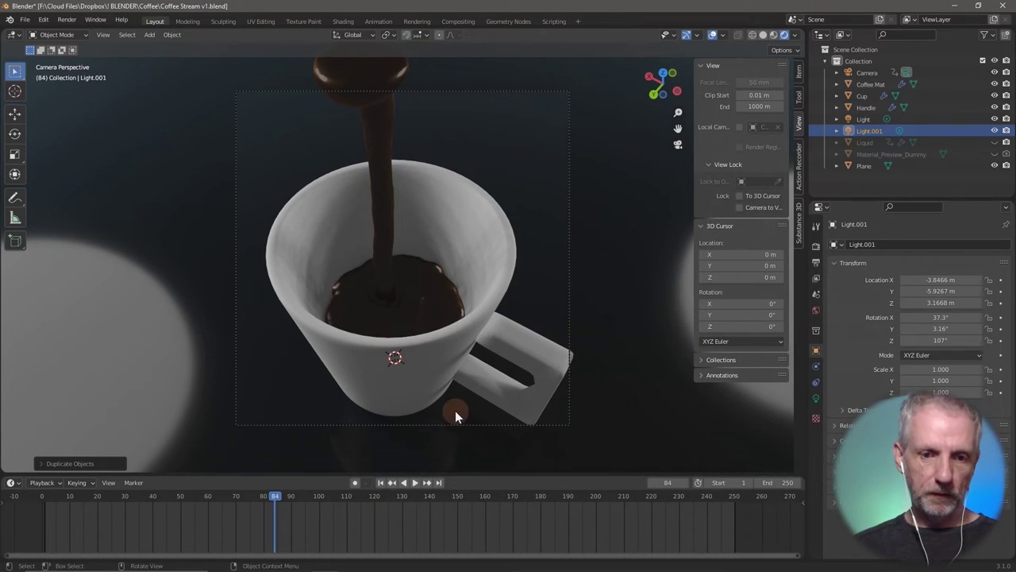
Go to frame 179, leave the camera view to see the whole light setup and save the file.
{"action": "left_click_drag", "start_coordinate": [278, 494], "coordinate": [539, 510]}
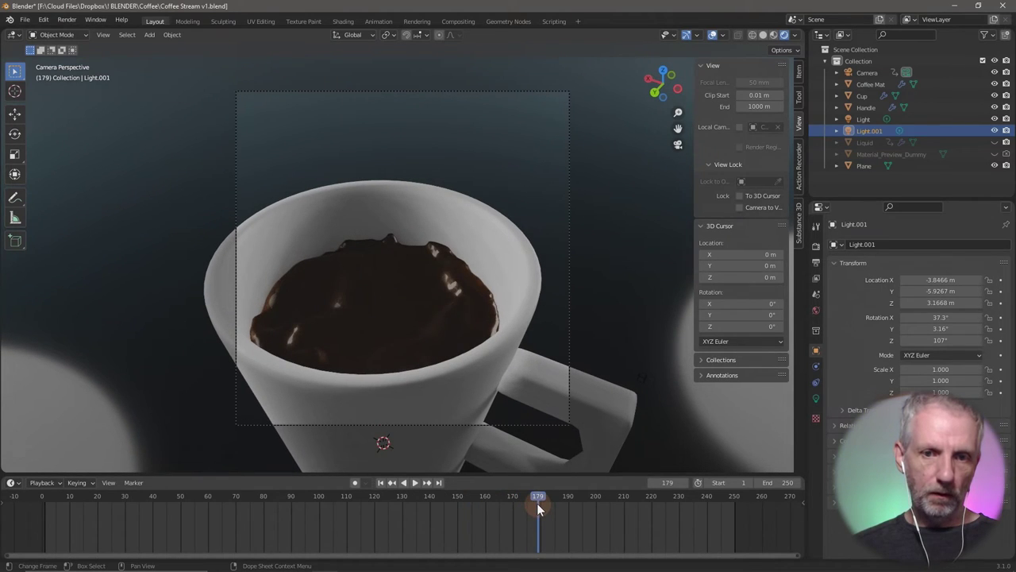
{"action": "scroll", "coordinate": [493, 367], "scroll_direction": "down", "scroll_amount": 5}
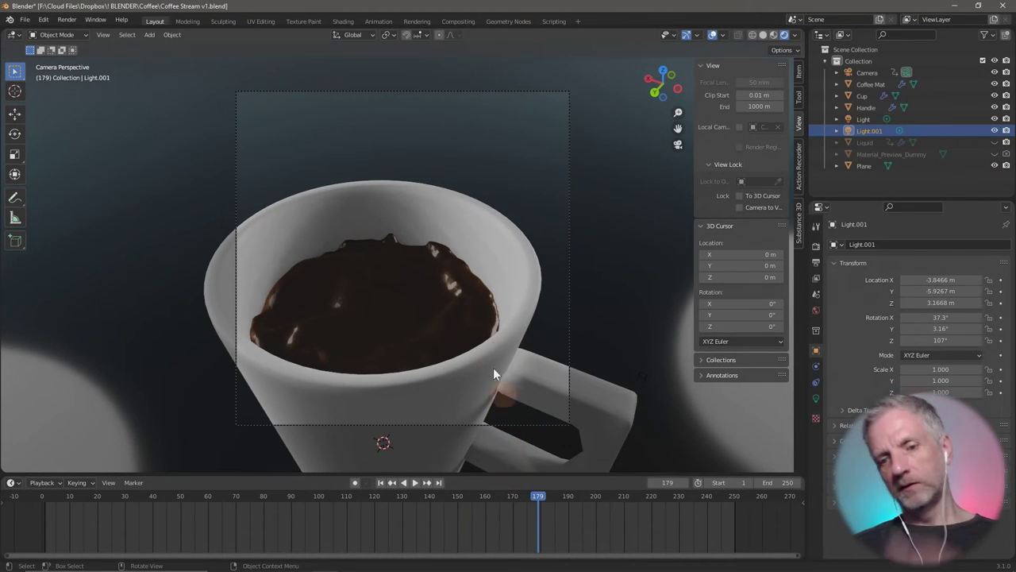
{"action": "middle_click_drag", "start_coordinate": [492, 331], "coordinate": [536, 308]}
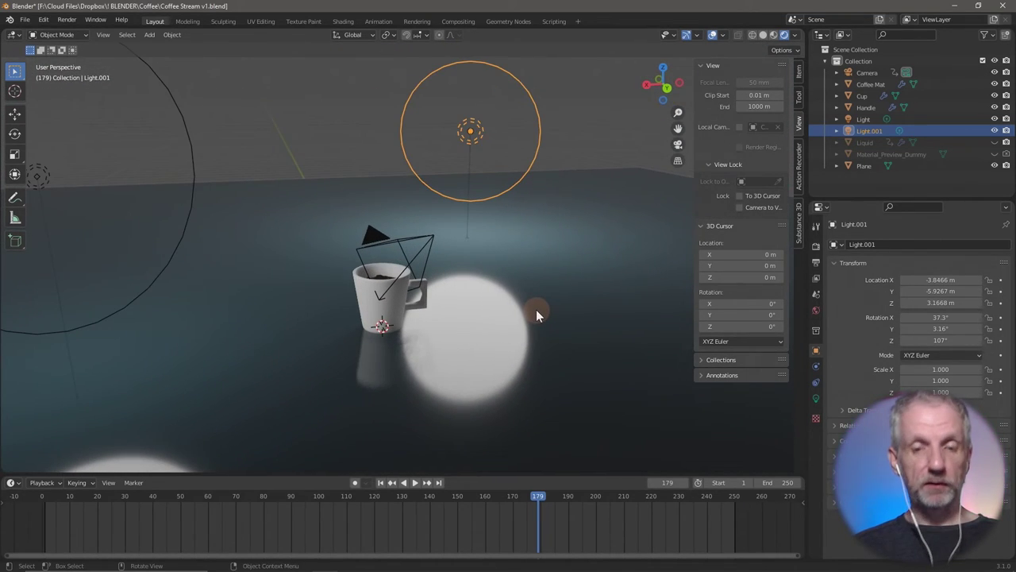
{"action": "key", "text": "ctrl+s"}
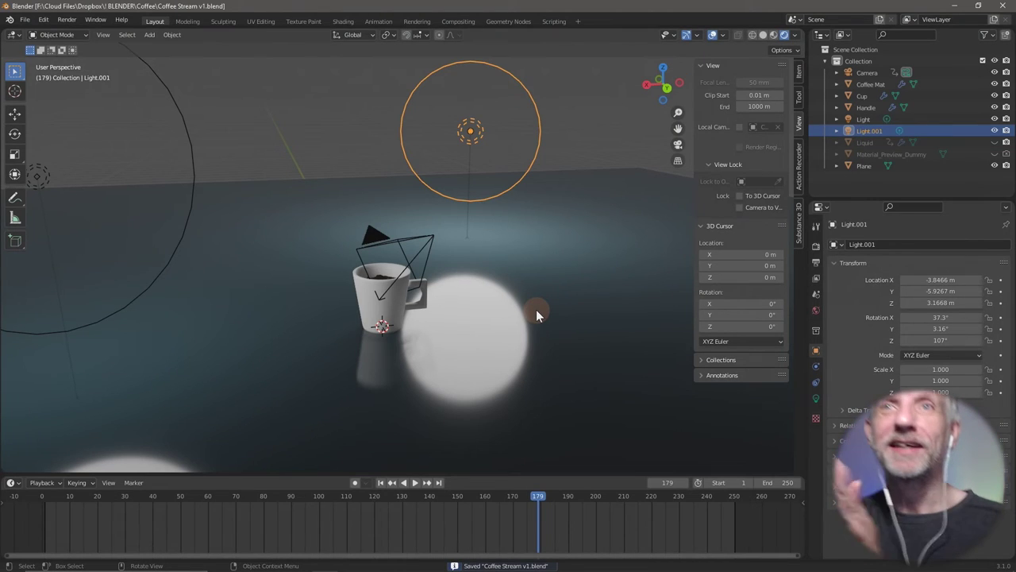
Add an area light and raise it straight above the cup to a height of about 4.52 m.
{"action": "key", "text": "alt+a"}
{"action": "key", "text": "shift+a"}
{"action": "mouse_move", "coordinate": [486, 302]}
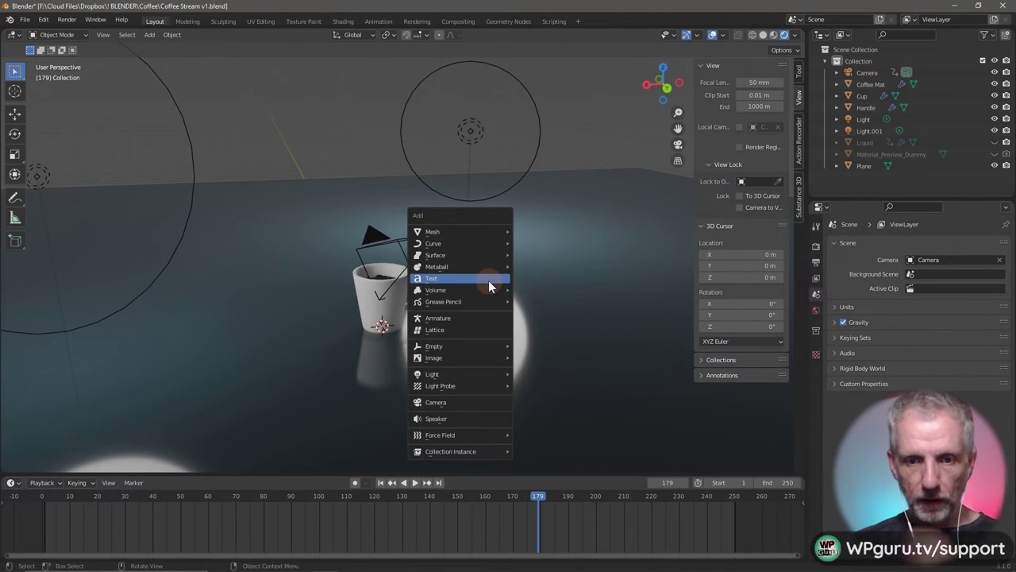
{"action": "mouse_move", "coordinate": [477, 378]}
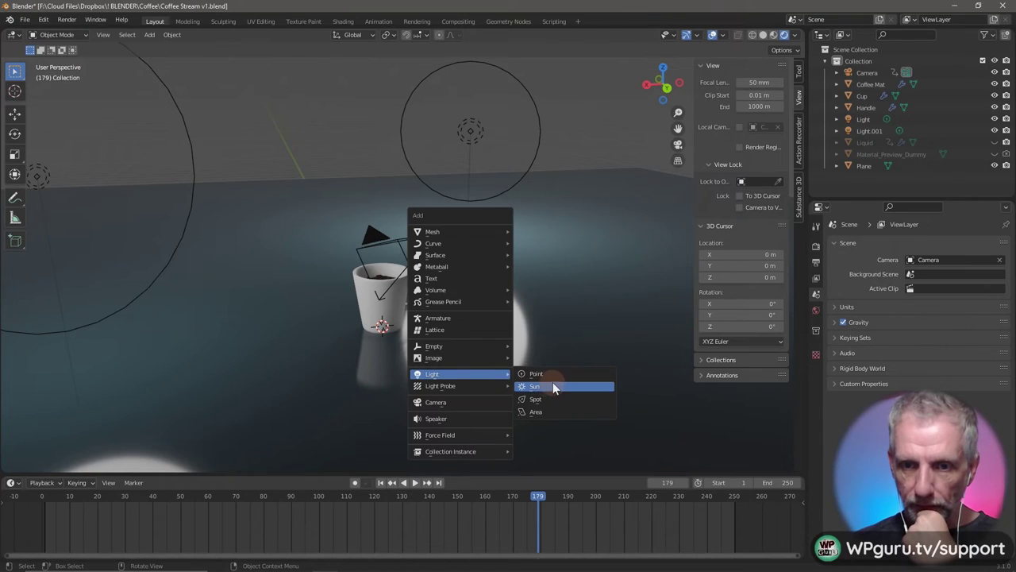
{"action": "left_click", "coordinate": [549, 412]}
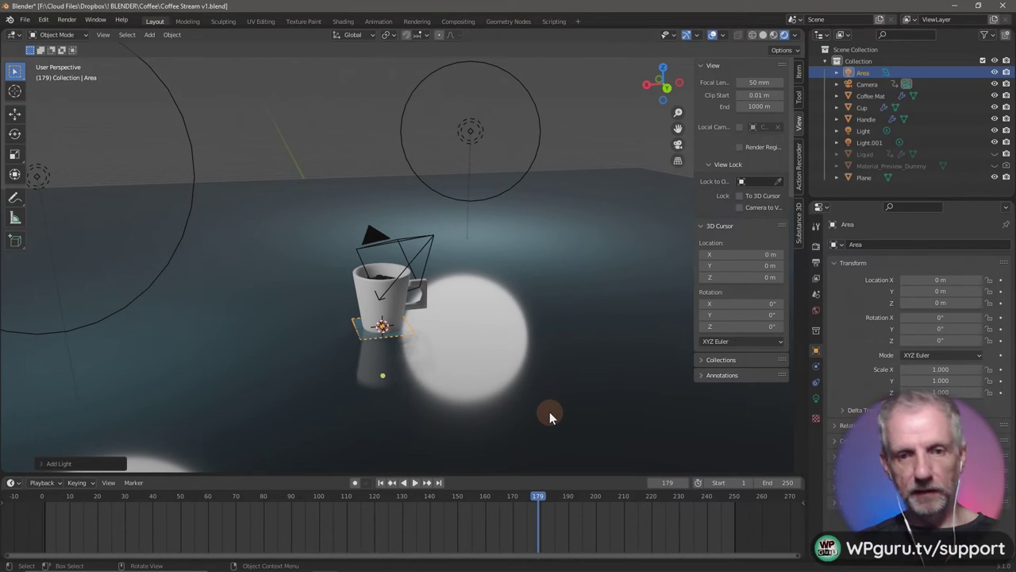
{"action": "key", "text": "g"}
{"action": "key", "text": "z"}
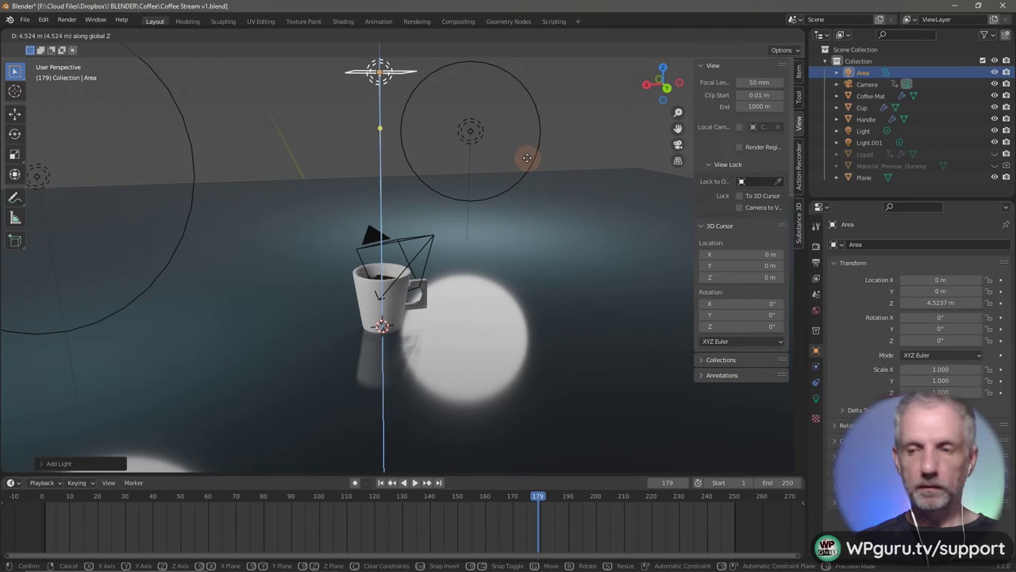
{"action": "left_click", "coordinate": [529, 160]}
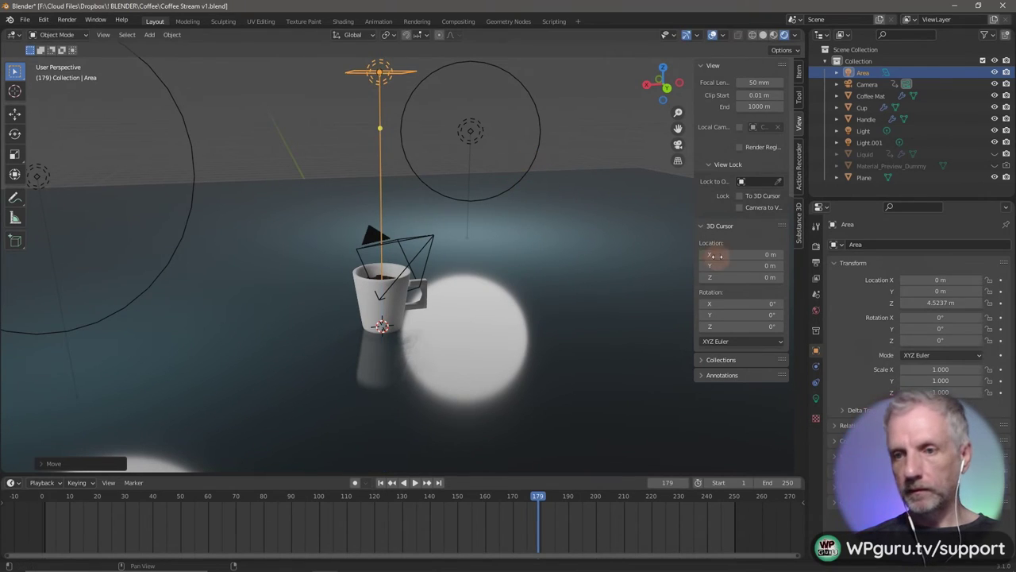
Set the area light's power to 500 W and inspect the coffee through the camera.
{"action": "left_click", "coordinate": [815, 397]}
{"action": "left_click", "coordinate": [947, 322]}
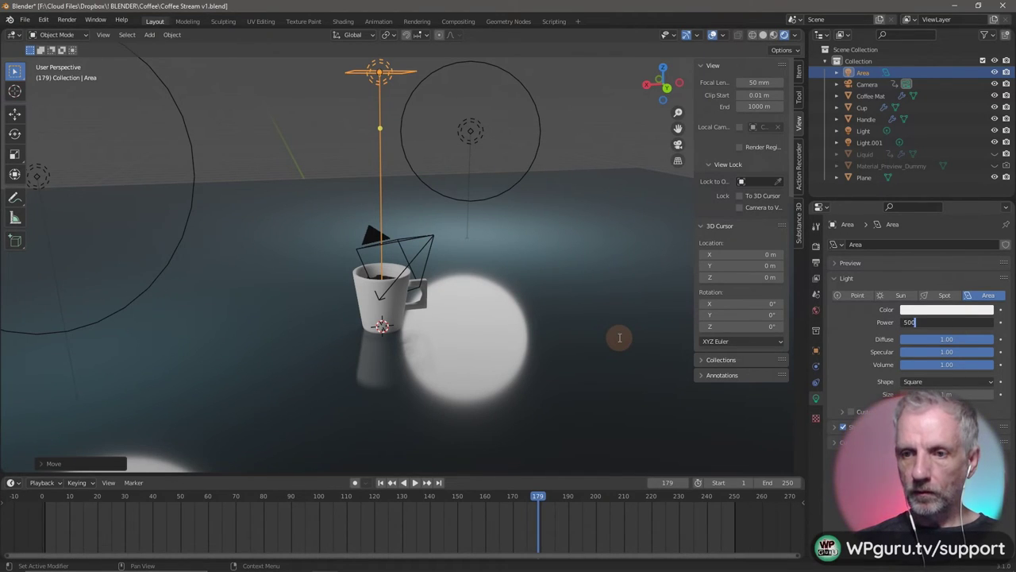
{"action": "type", "text": "500"}
{"action": "key", "text": "Return"}
{"action": "key", "text": "KP_0"}
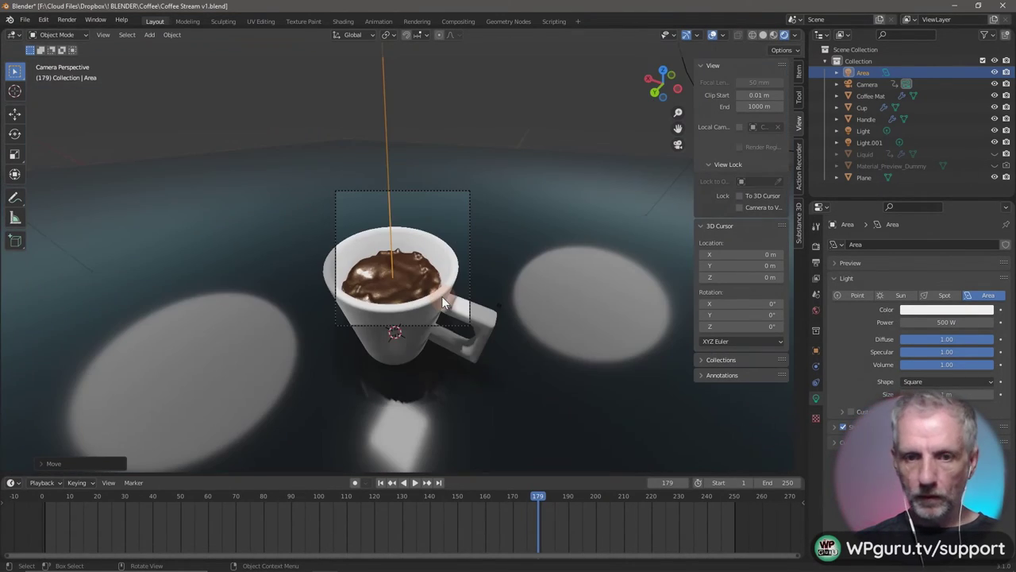
{"action": "scroll", "coordinate": [442, 293], "scroll_direction": "up", "scroll_amount": 4}
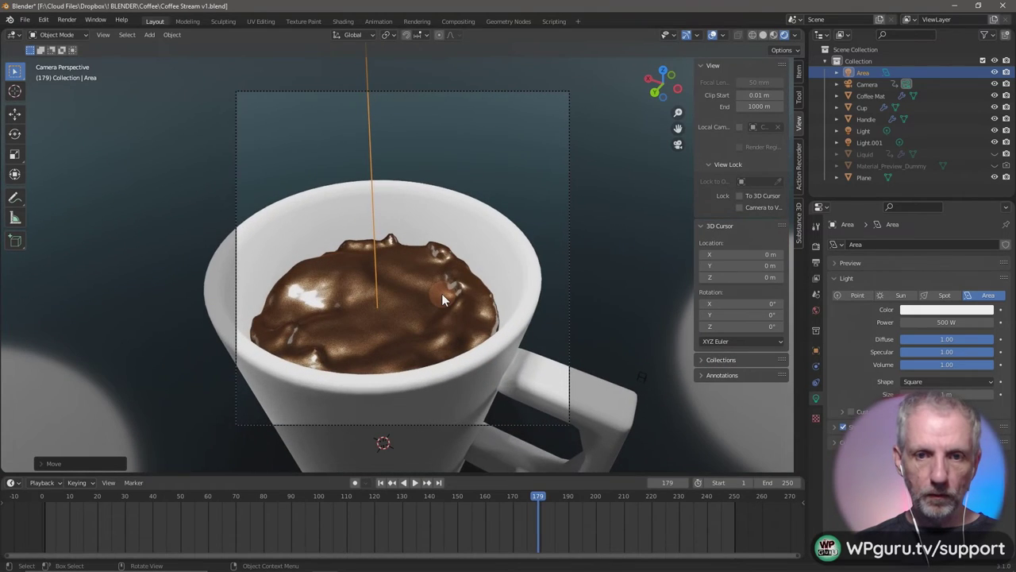
Reduce the area light's power to 100 W and set its size to 2 m.
{"action": "left_click", "coordinate": [951, 323]}
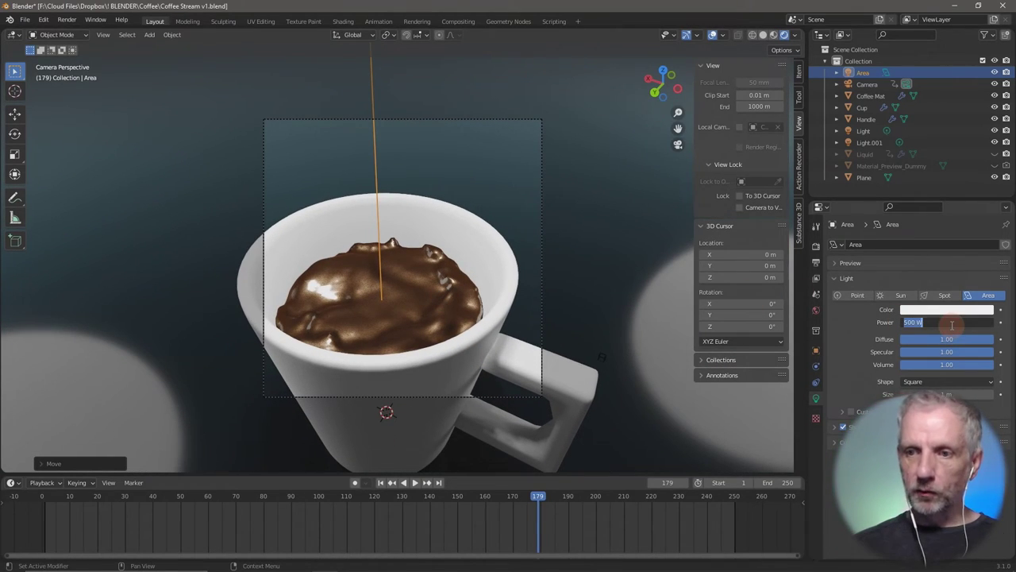
{"action": "type", "text": "100"}
{"action": "key", "text": "Return"}
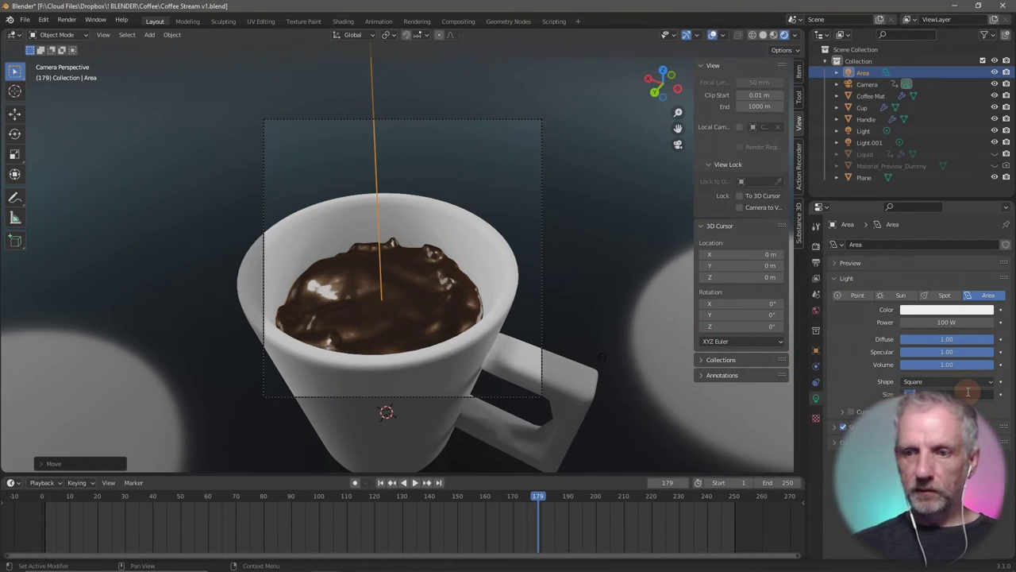
{"action": "left_click_drag", "start_coordinate": [959, 392], "coordinate": [967, 392]}
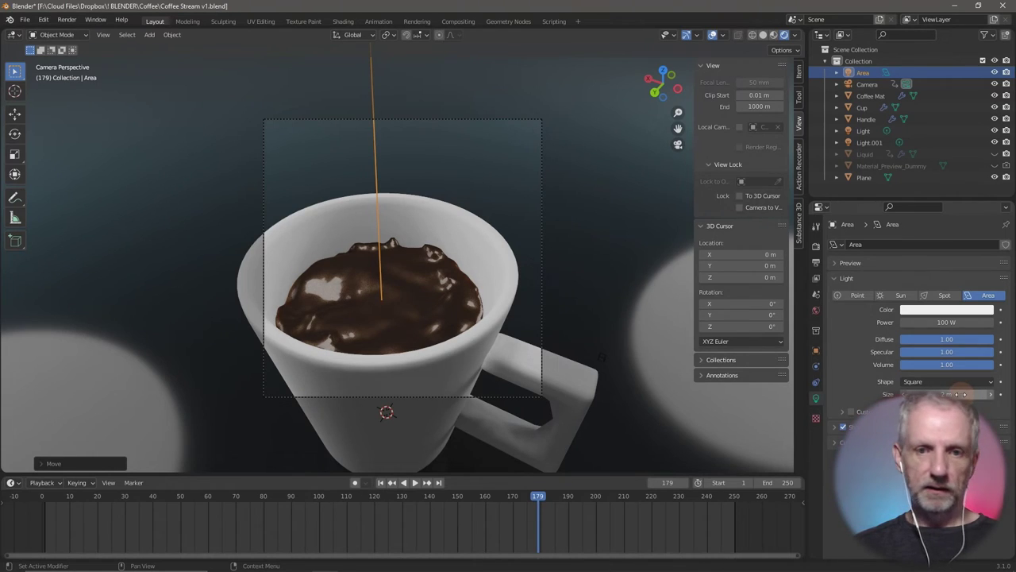
Try a power of 40 W for the area light and settle on 80 W.
{"action": "left_click", "coordinate": [951, 322]}
{"action": "type", "text": "40"}
{"action": "key", "text": "Return"}
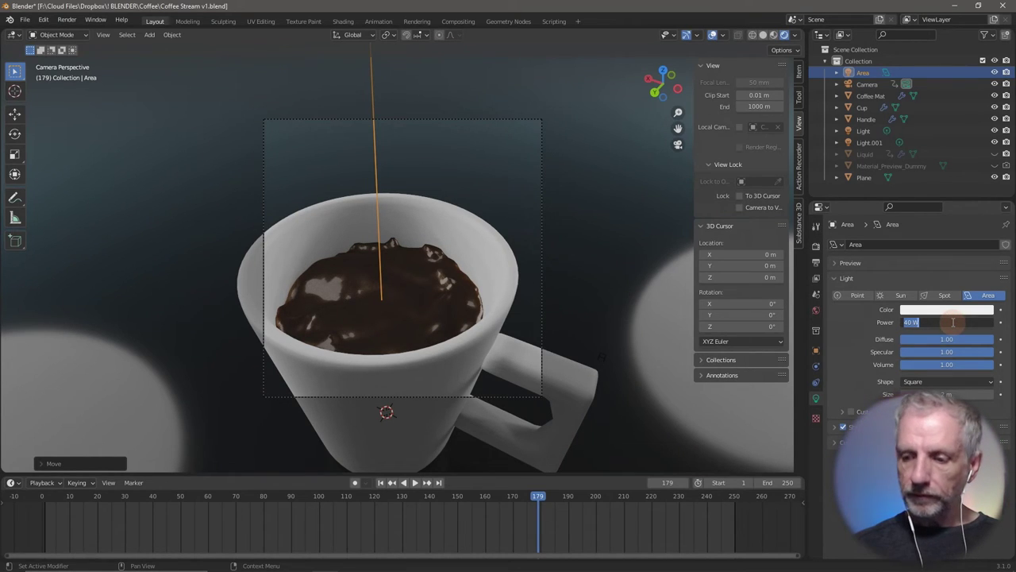
{"action": "type", "text": "80"}
{"action": "key", "text": "Return"}
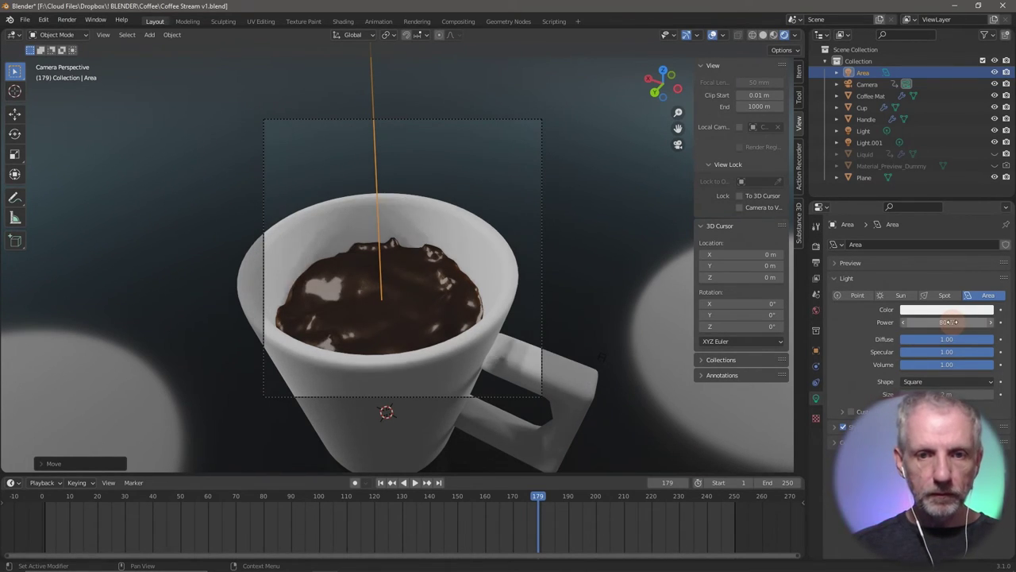
Tint the area light a warm peach with a hue of 0.067 and saturation of 0.584.
{"action": "left_click", "coordinate": [944, 310]}
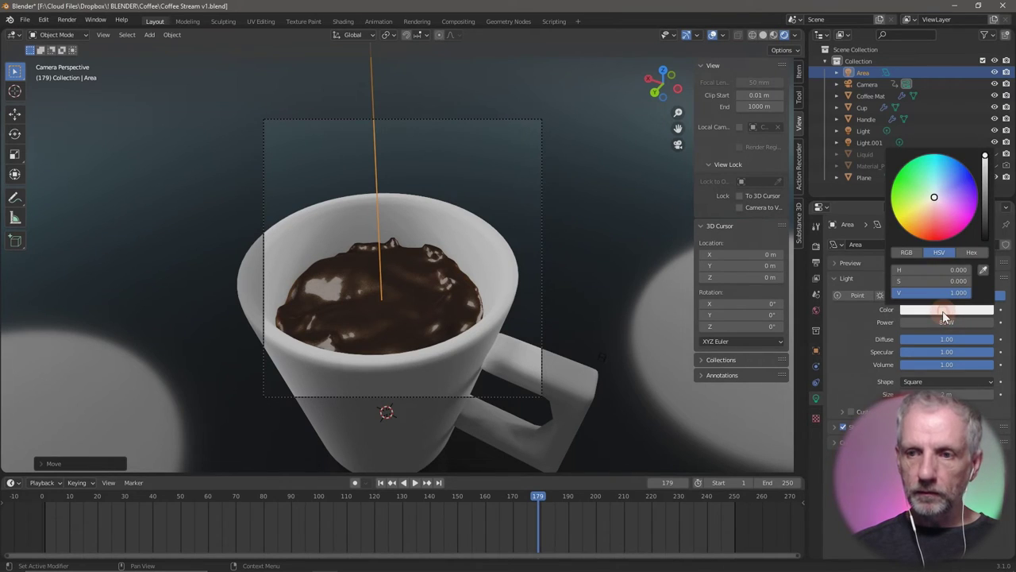
{"action": "left_click_drag", "start_coordinate": [936, 198], "coordinate": [929, 209]}
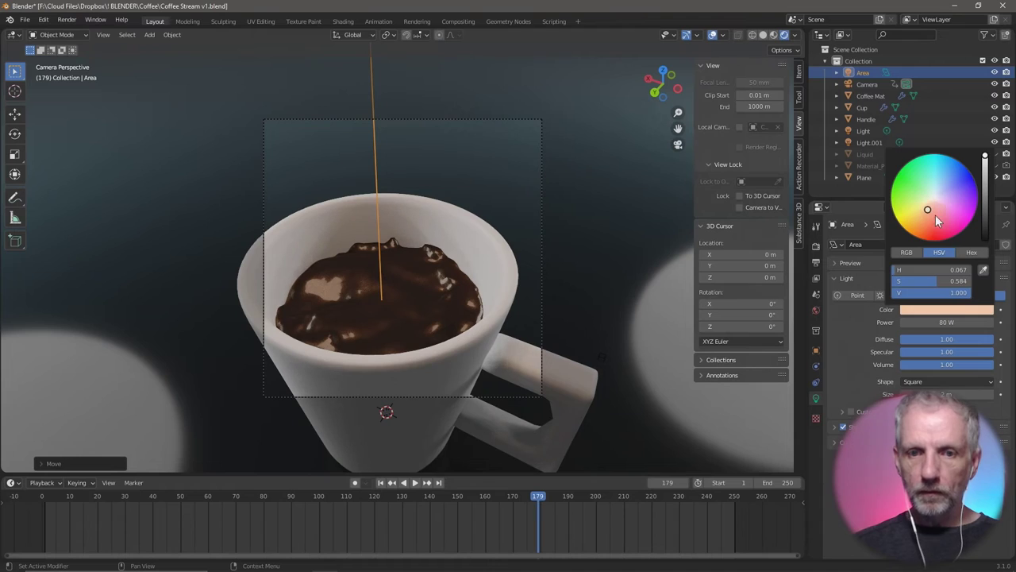
{"action": "scroll", "coordinate": [534, 355], "scroll_direction": "up", "scroll_amount": 2}
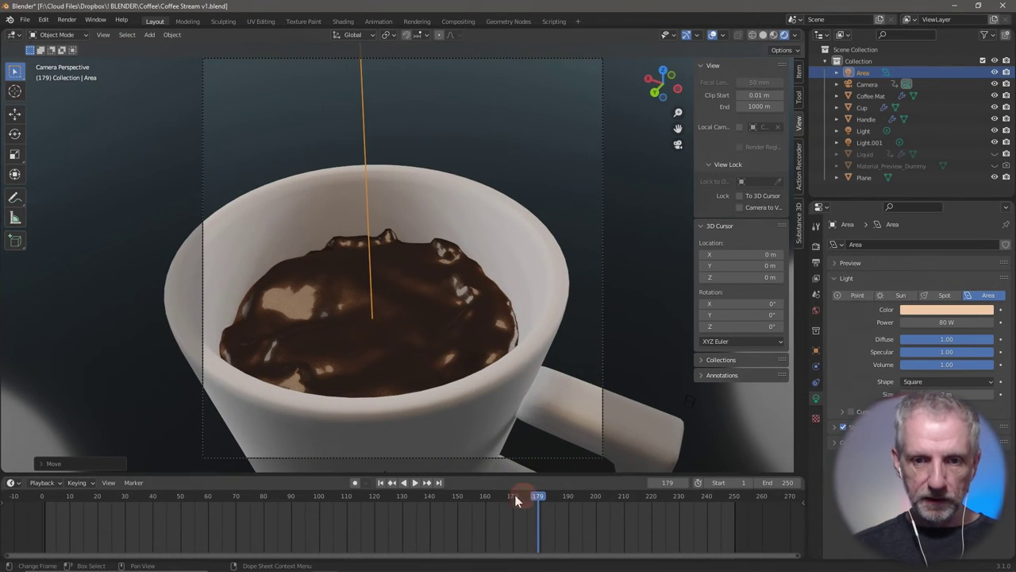
Scrub back to the pour at frame 116, make a test render and close the result.
{"action": "left_click_drag", "start_coordinate": [515, 495], "coordinate": [364, 486]}
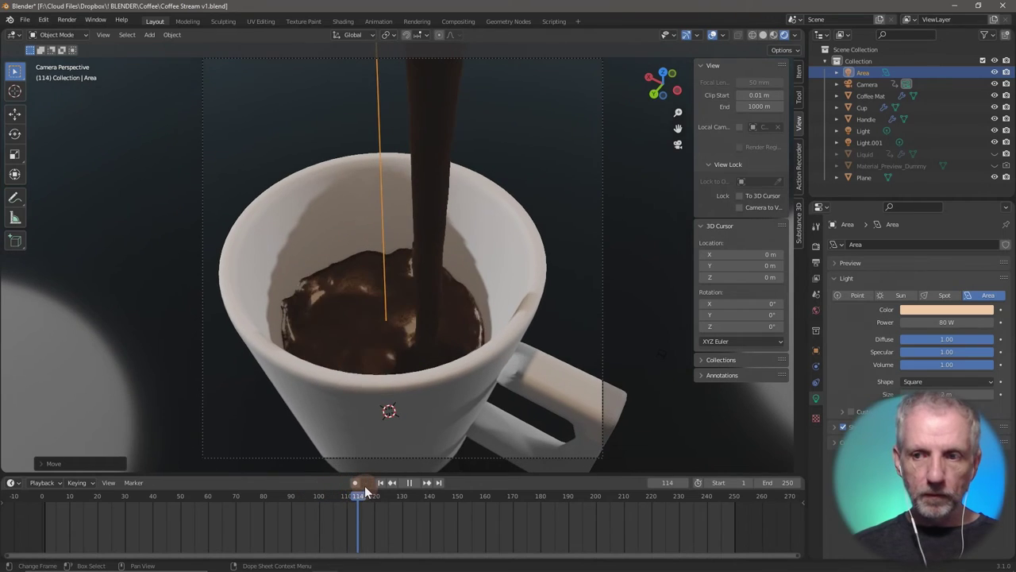
{"action": "key", "text": "F12"}
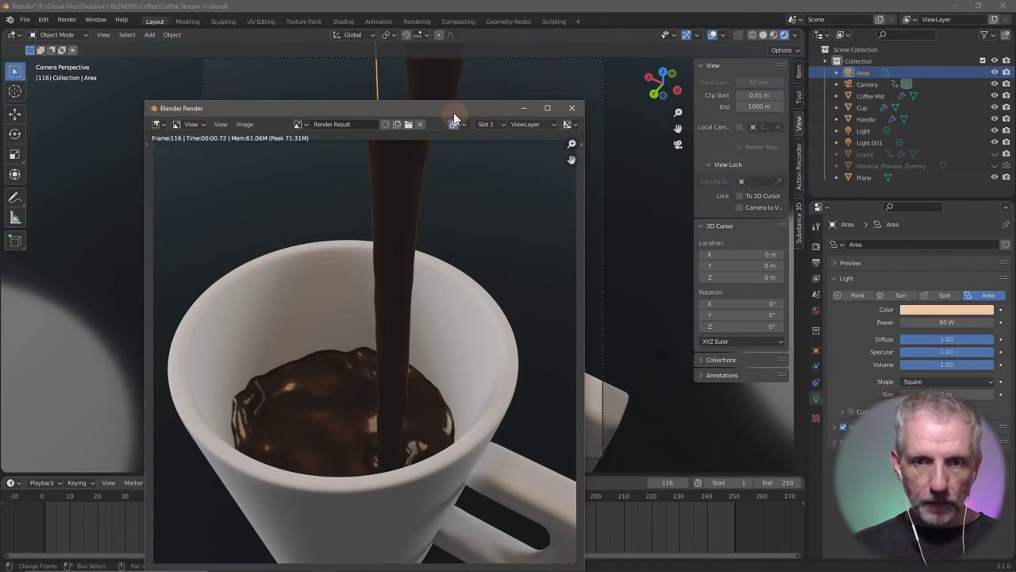
{"action": "left_click_drag", "start_coordinate": [459, 106], "coordinate": [455, 52]}
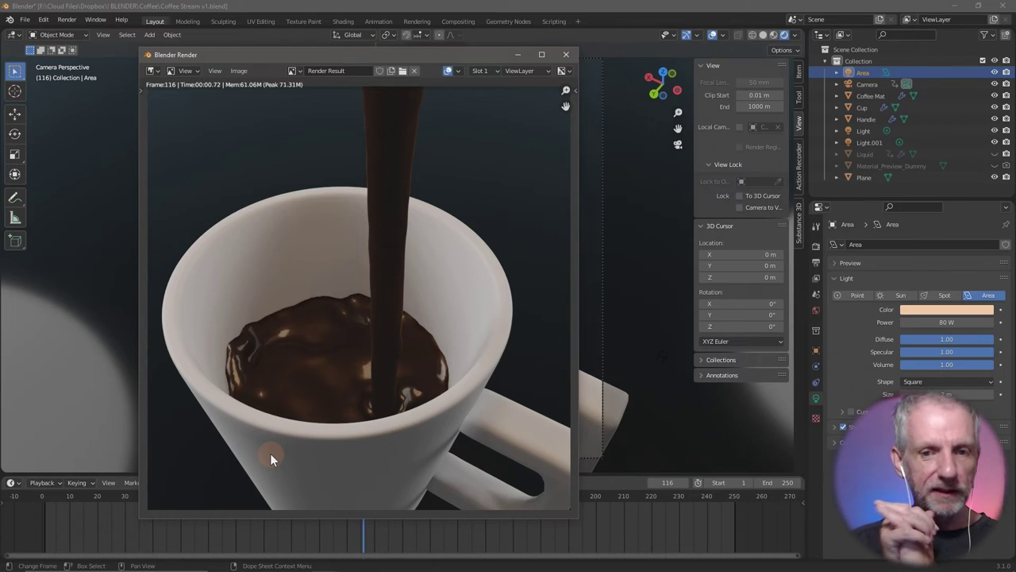
{"action": "left_click", "coordinate": [566, 55]}
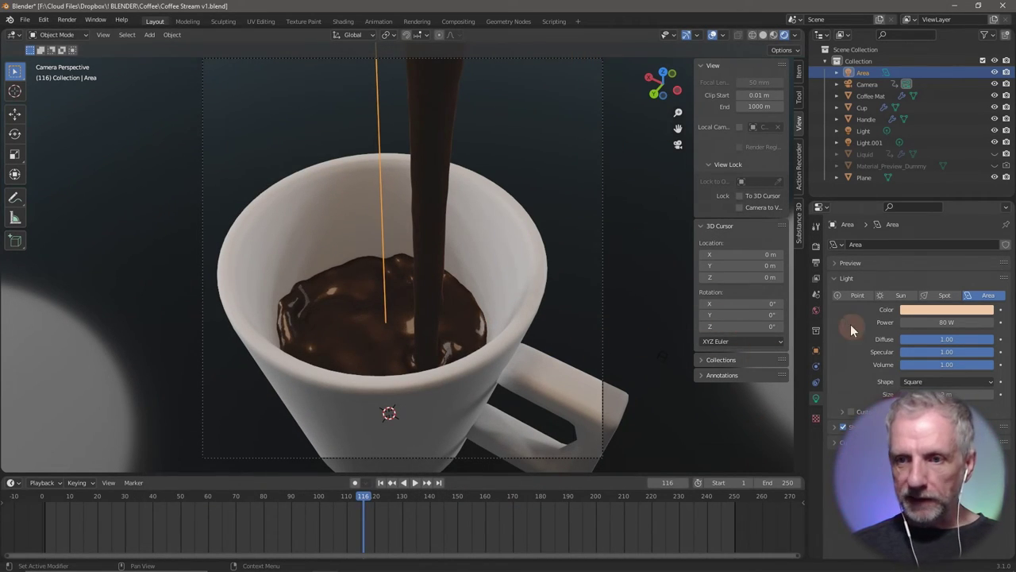
Render frame 116 again with Ambient Occlusion enabled in the Eevee settings and close the result.
{"action": "left_click", "coordinate": [817, 246]}
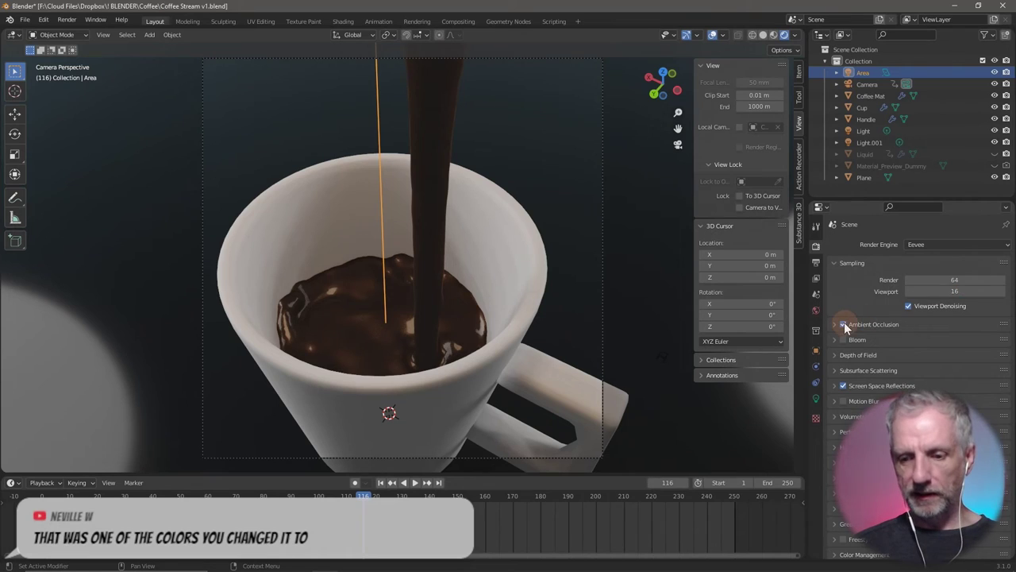
{"action": "key", "text": "F12"}
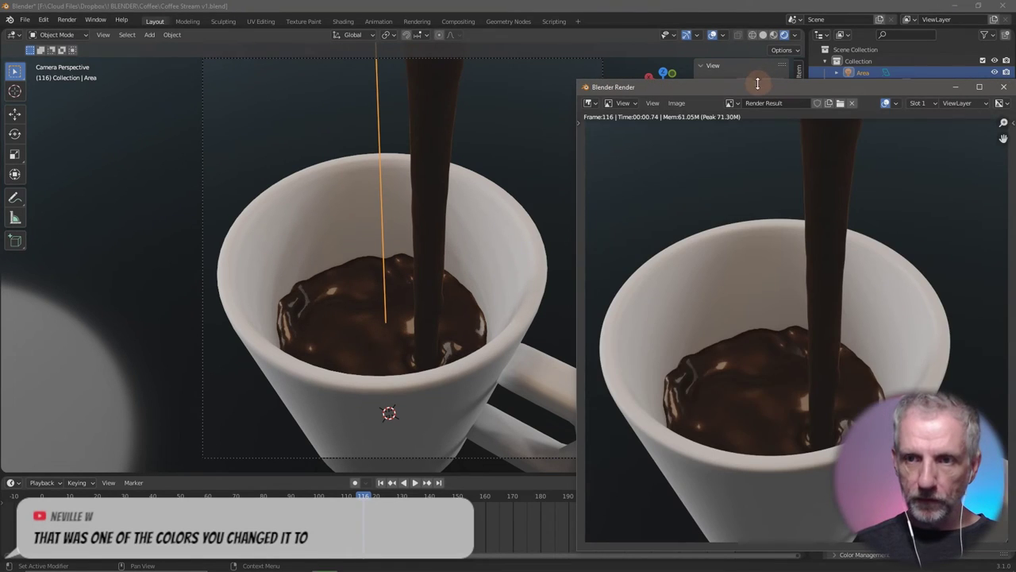
{"action": "left_click_drag", "start_coordinate": [759, 86], "coordinate": [543, 30]}
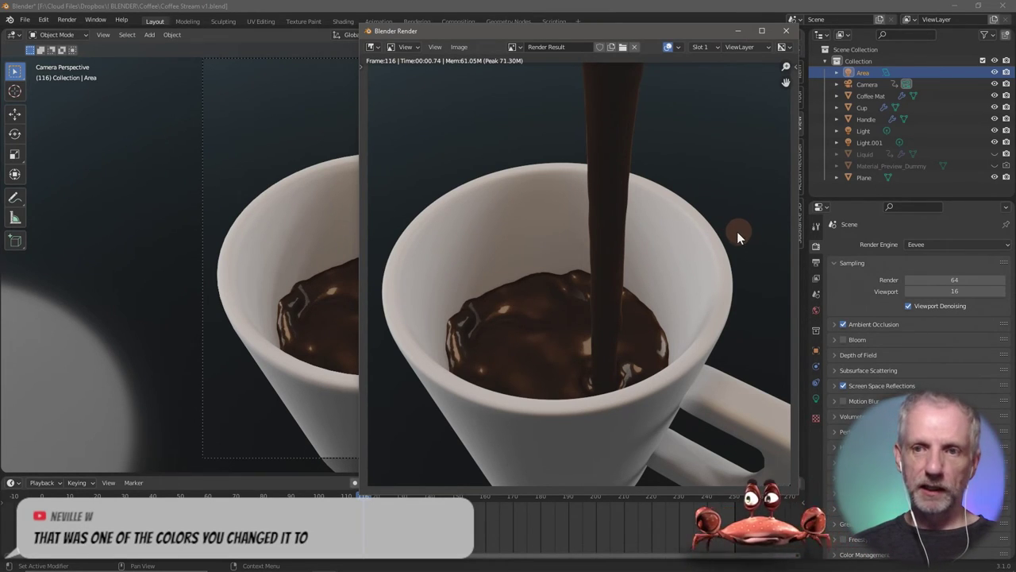
{"action": "left_click", "coordinate": [792, 32]}
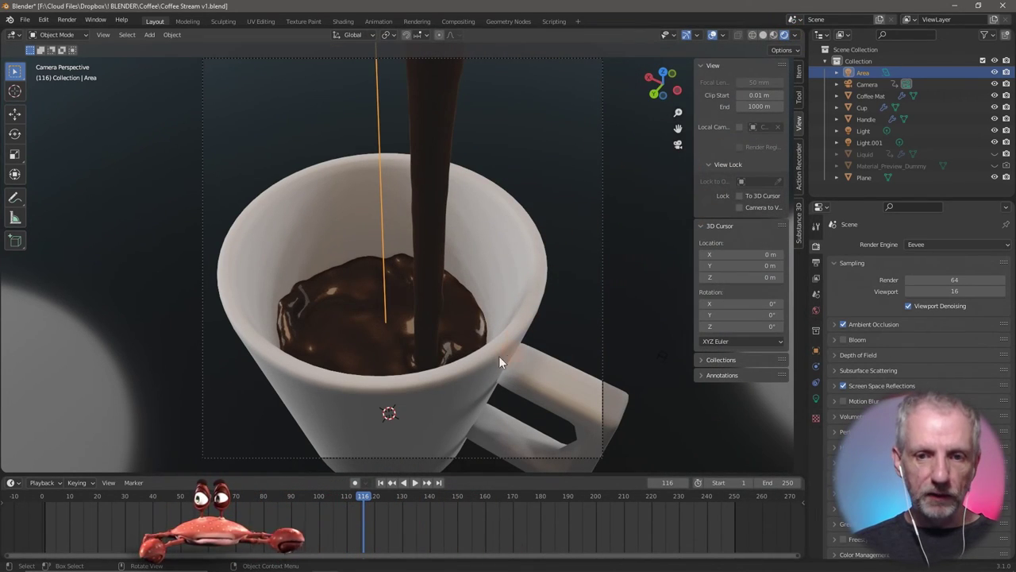
At frame 250, select the cup, handle and ground plane and lower them together by about 0.05 m along Z.
{"action": "left_click", "coordinate": [381, 482]}
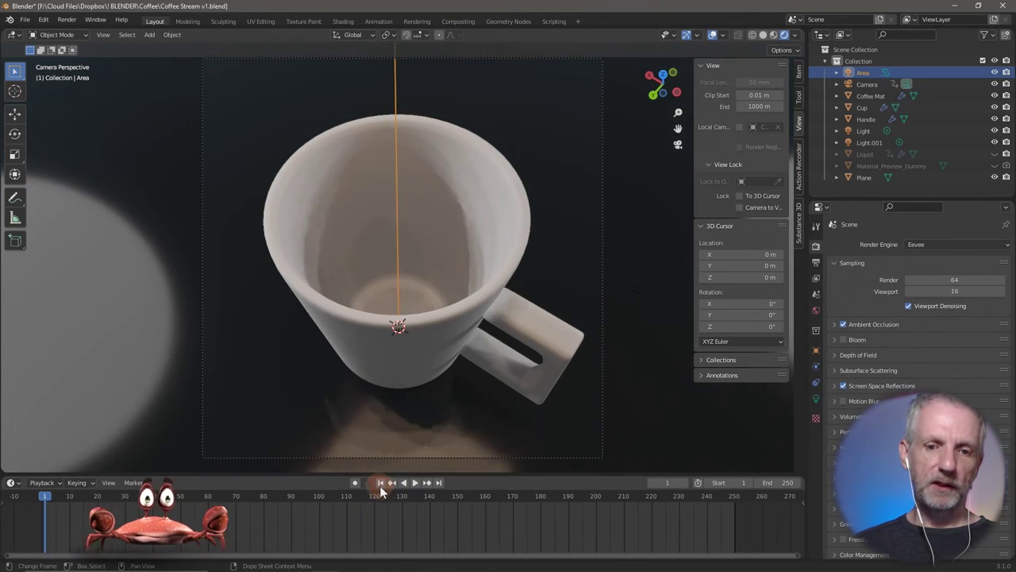
{"action": "left_click", "coordinate": [438, 482]}
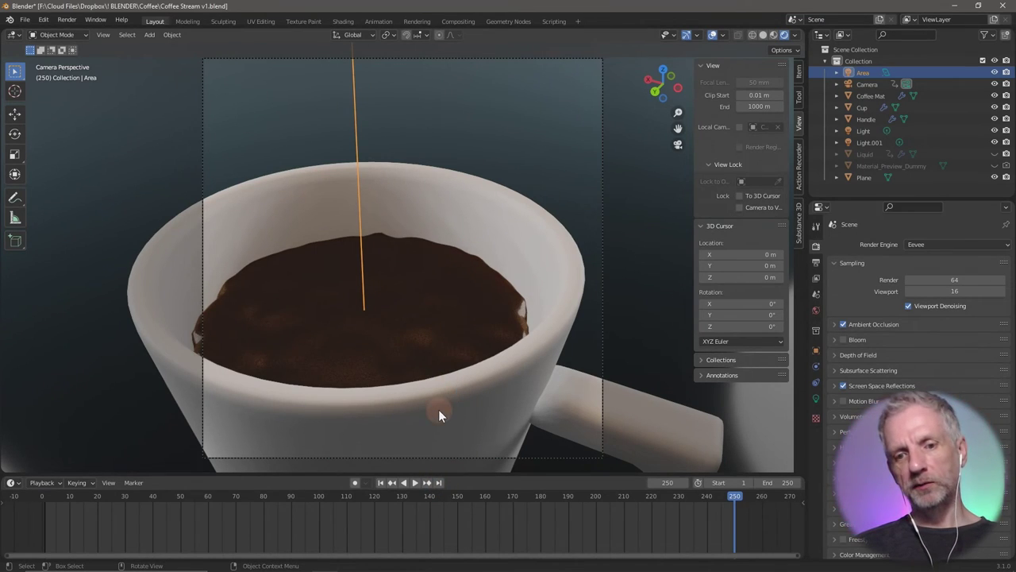
{"action": "left_click", "coordinate": [518, 380]}
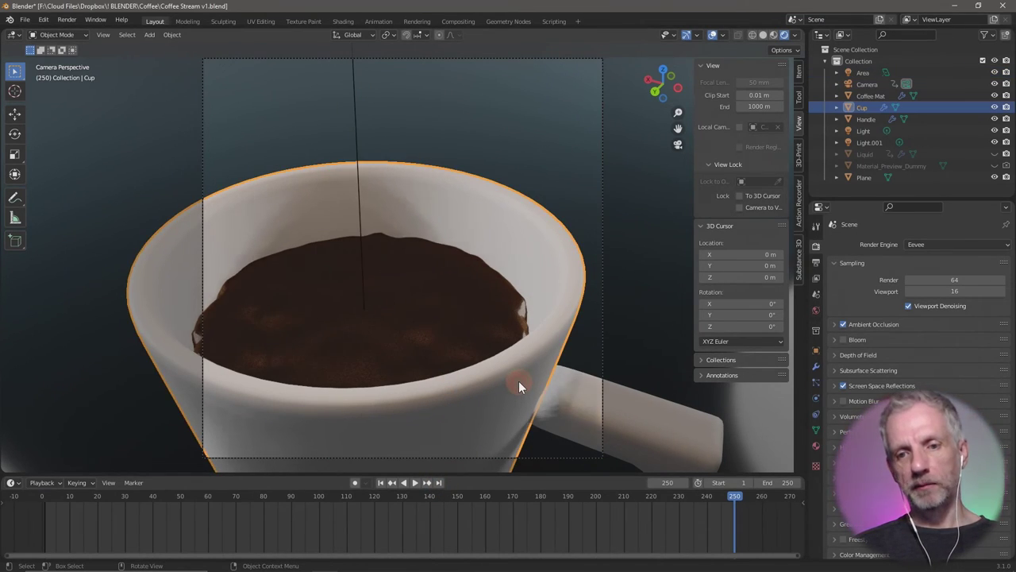
{"action": "left_click", "coordinate": [570, 401], "text": "shift"}
{"action": "left_click", "coordinate": [540, 147], "text": "shift"}
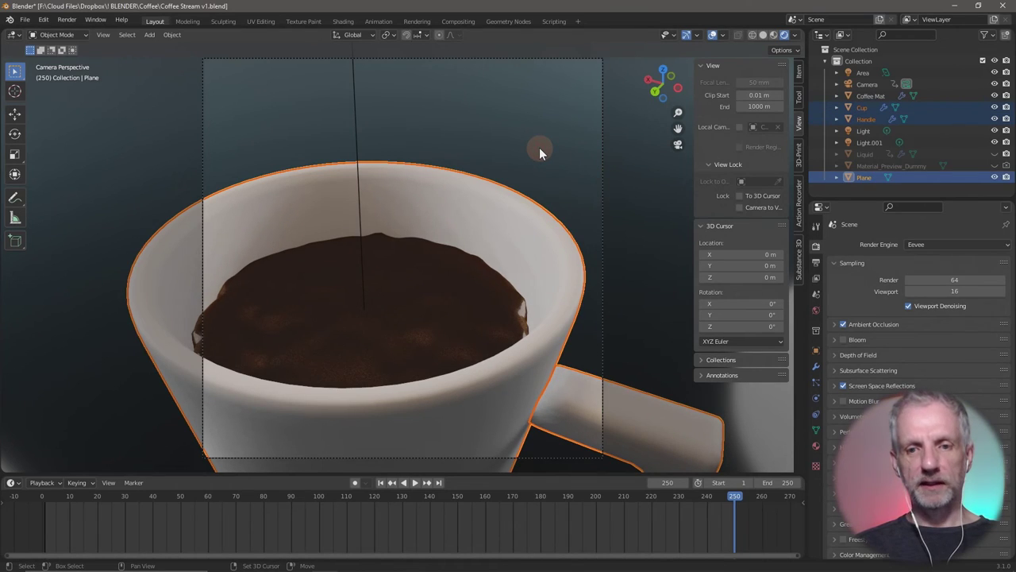
{"action": "key", "text": "g"}
{"action": "key", "text": "z"}
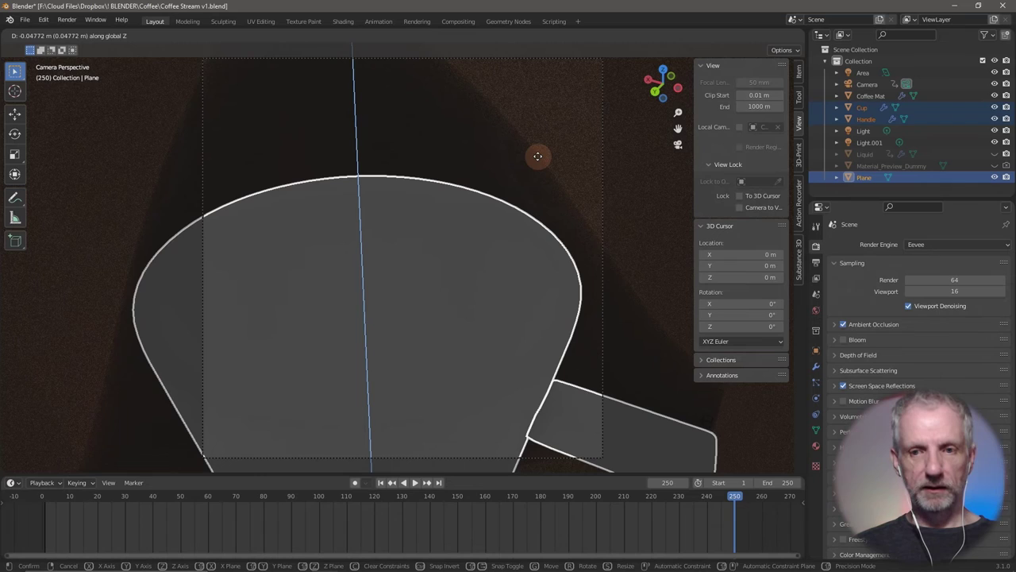
{"action": "left_click", "coordinate": [538, 159]}
Fine-tune the height of the cup, handle and plane along Z, lowering them further and raising them slightly.
{"action": "key", "text": "g"}
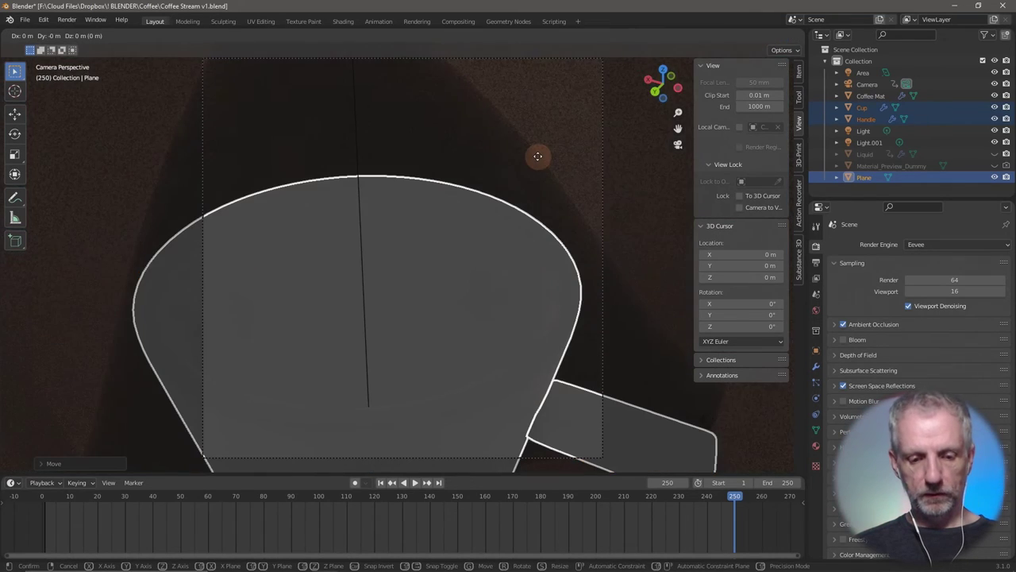
{"action": "key", "text": "z"}
{"action": "left_click", "coordinate": [534, 164]}
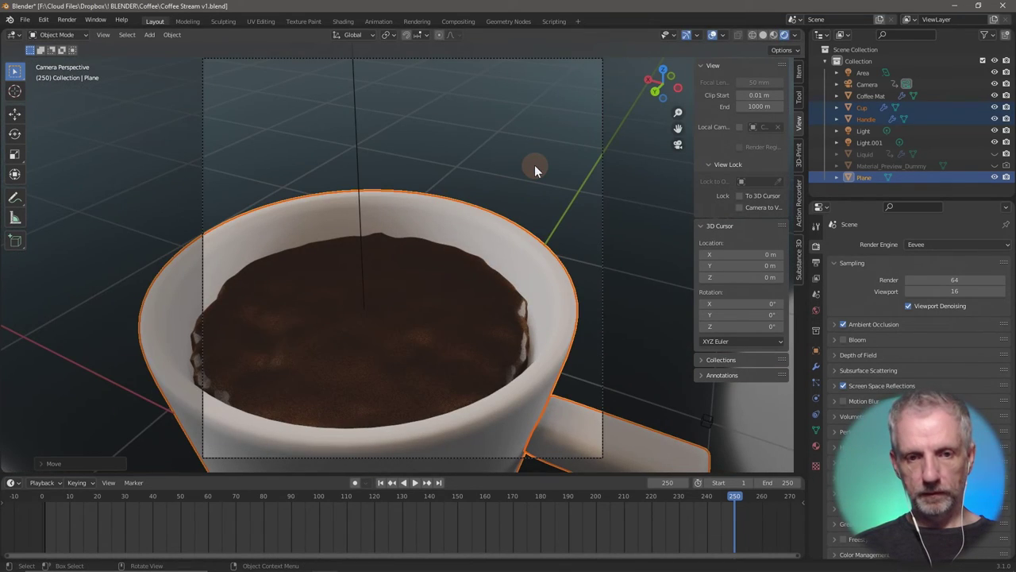
{"action": "key", "text": "g"}
{"action": "key", "text": "z"}
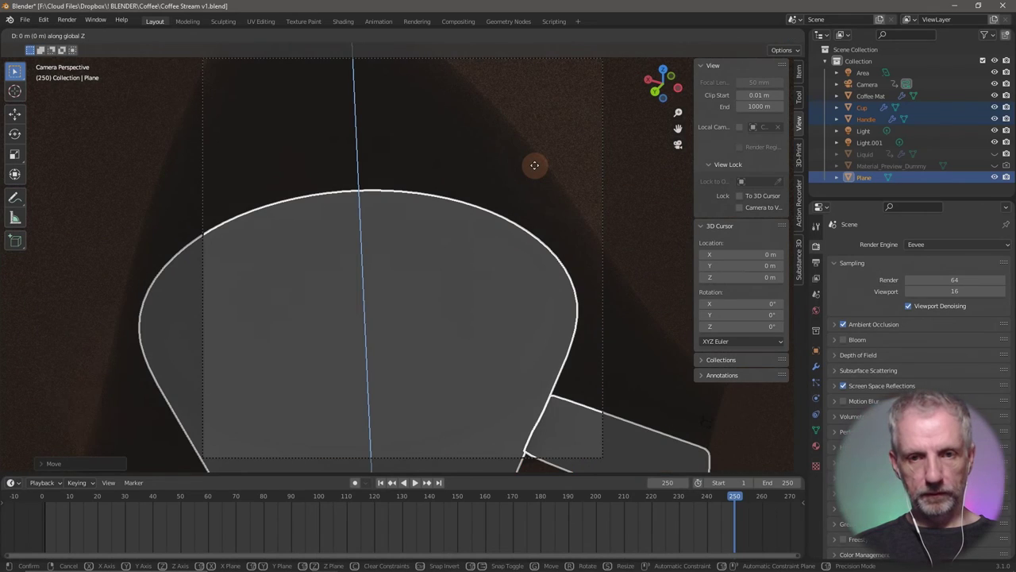
{"action": "left_click", "coordinate": [536, 157]}
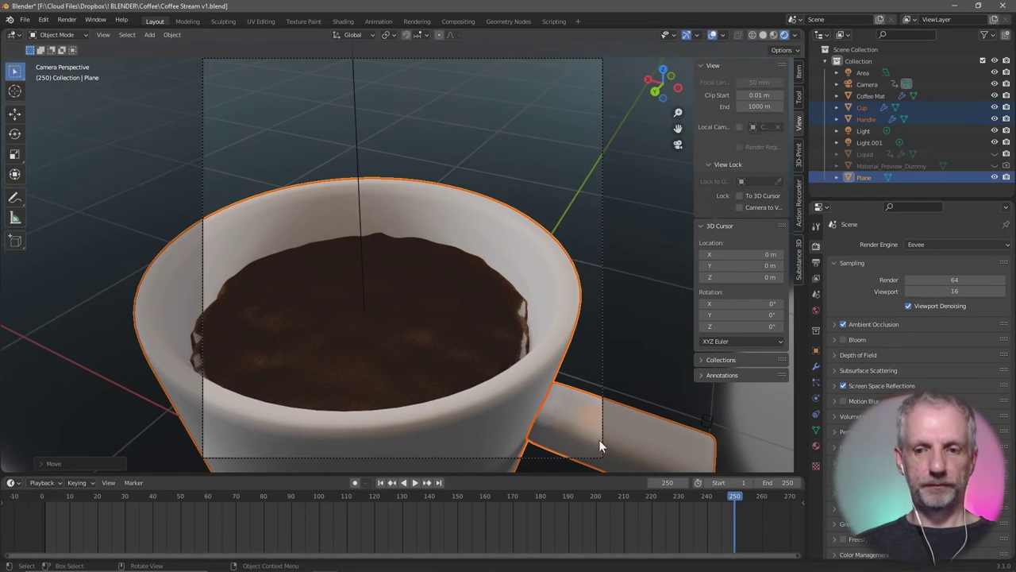
Play the pouring animation from the first frame, return to frame 1 and save the file.
{"action": "left_click", "coordinate": [381, 482]}
{"action": "left_click", "coordinate": [414, 483]}
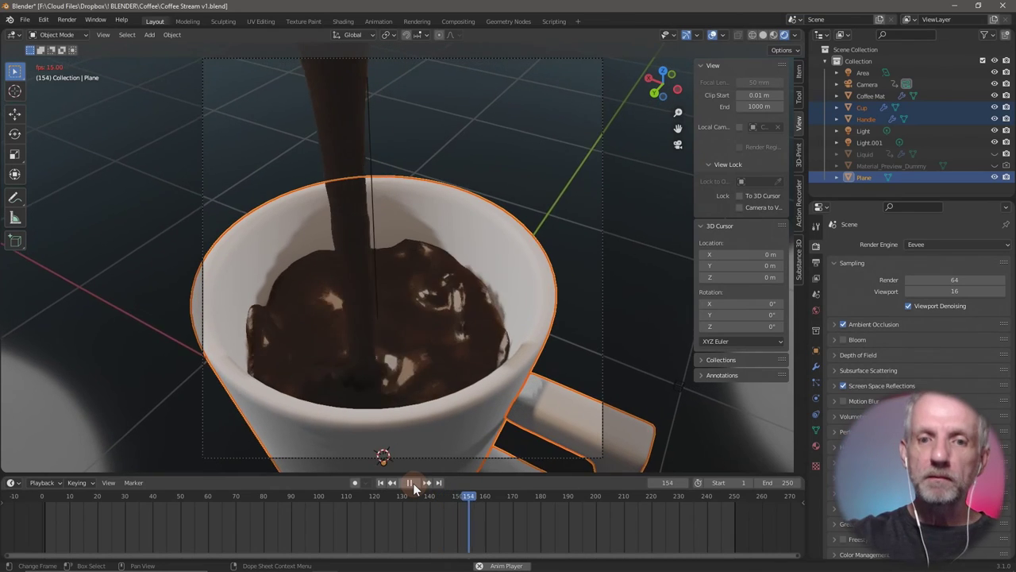
{"action": "left_click", "coordinate": [410, 482]}
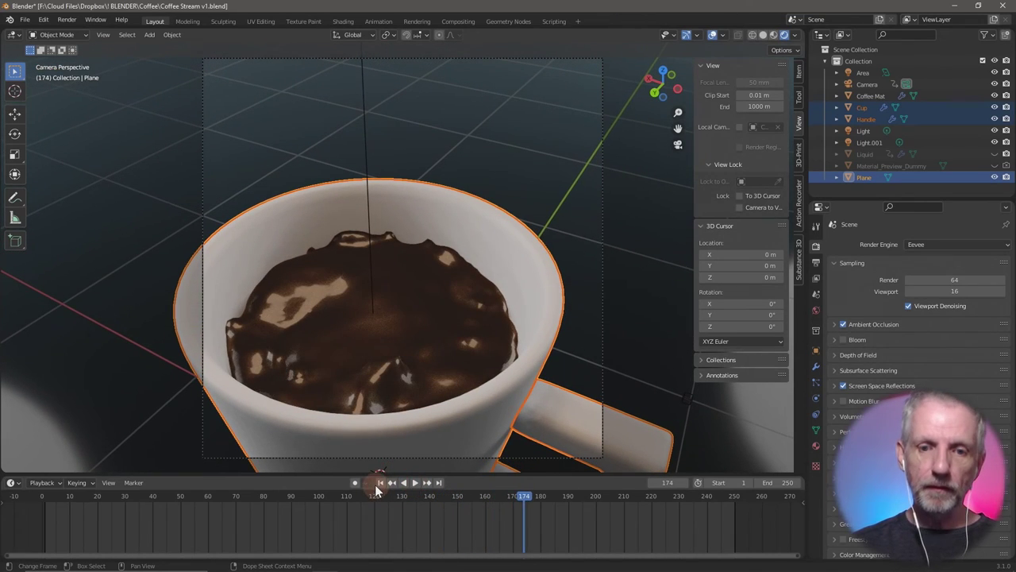
{"action": "left_click", "coordinate": [382, 483]}
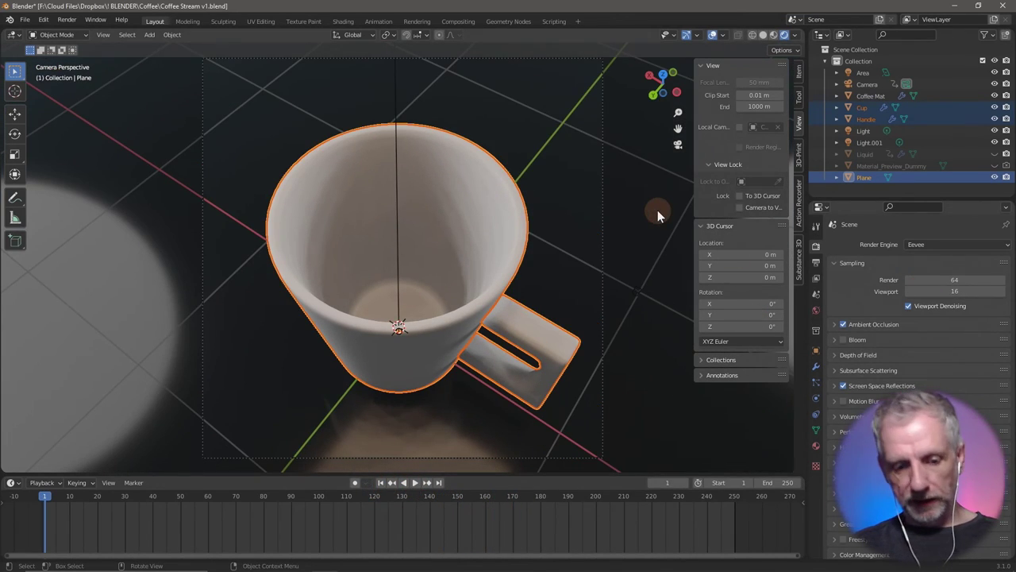
{"action": "key", "text": "ctrl+s"}
Browse for the render output location and open the Blender Coffee folder inside ! Animations on the G: drive's Videos folder.
{"action": "left_click", "coordinate": [816, 263]}
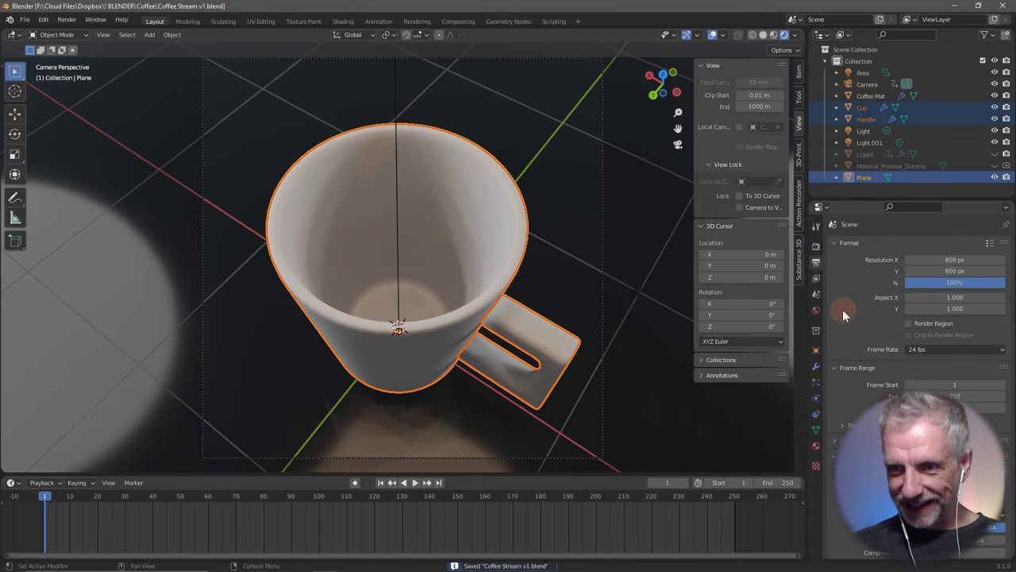
{"action": "scroll", "coordinate": [914, 317], "scroll_direction": "down", "scroll_amount": 2}
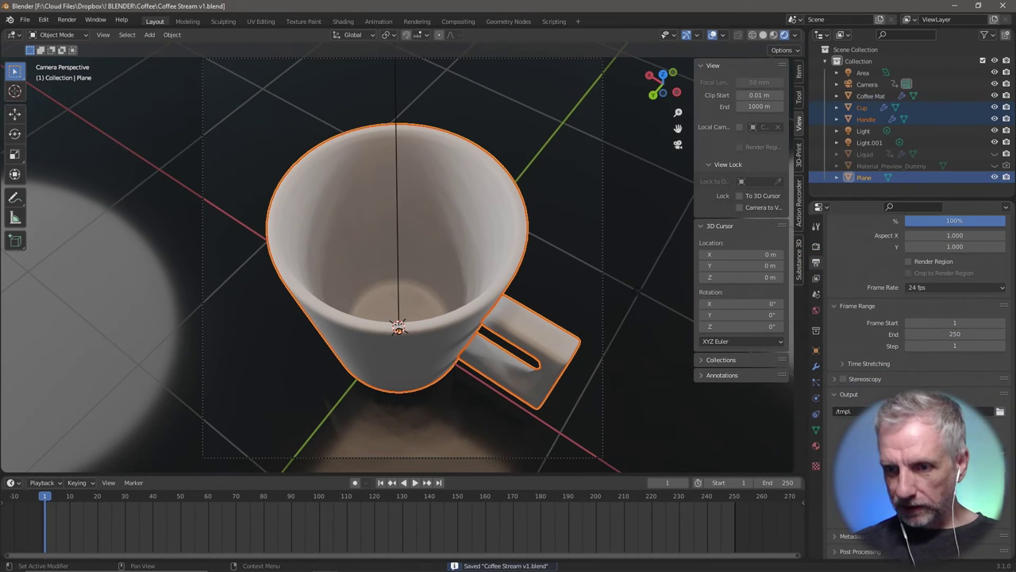
{"action": "left_click", "coordinate": [1001, 412]}
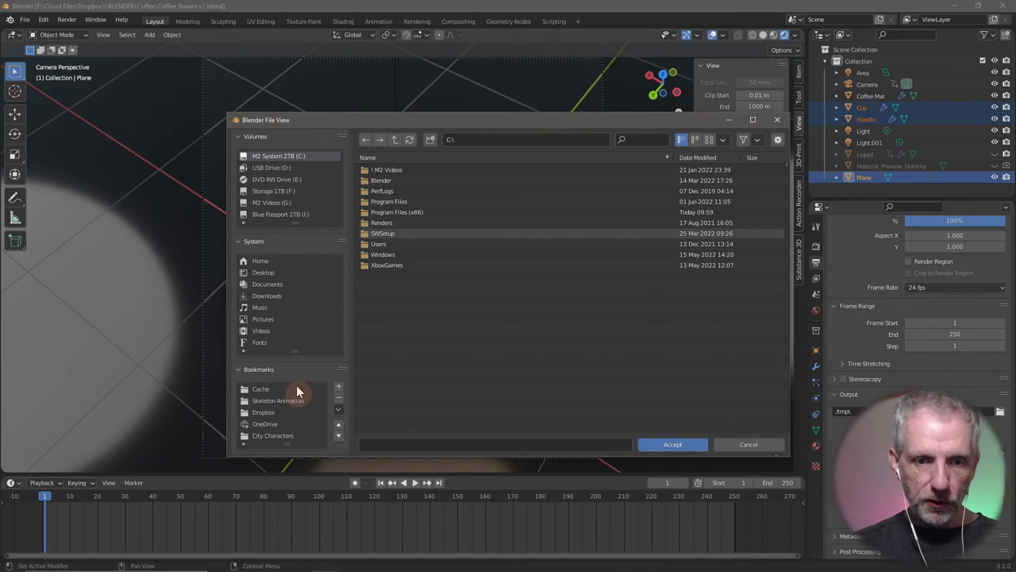
{"action": "scroll", "coordinate": [294, 415], "scroll_direction": "down", "scroll_amount": 5}
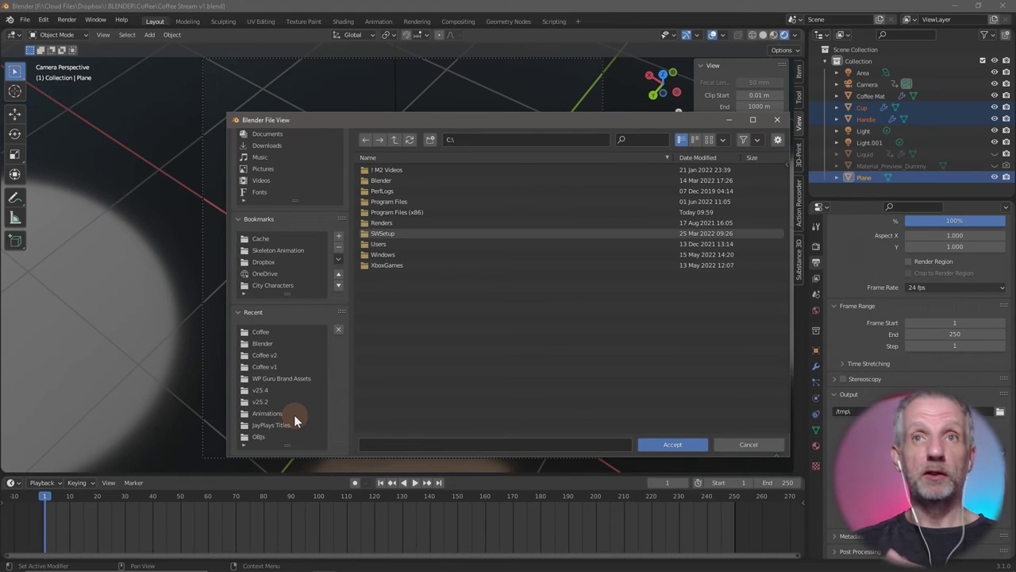
{"action": "left_click", "coordinate": [281, 413]}
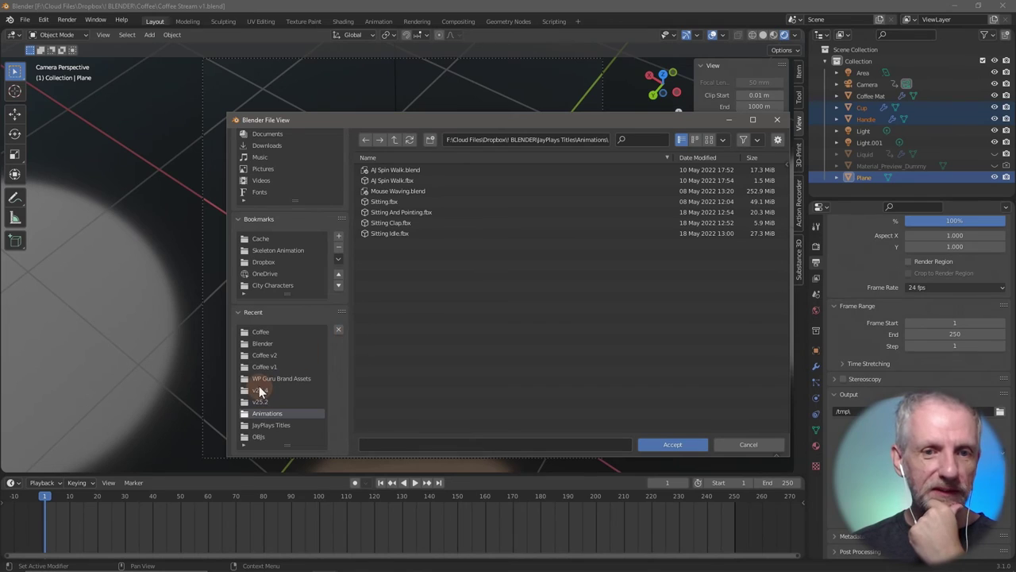
{"action": "scroll", "coordinate": [258, 386], "scroll_direction": "up", "scroll_amount": 4}
{"action": "left_click", "coordinate": [279, 284]}
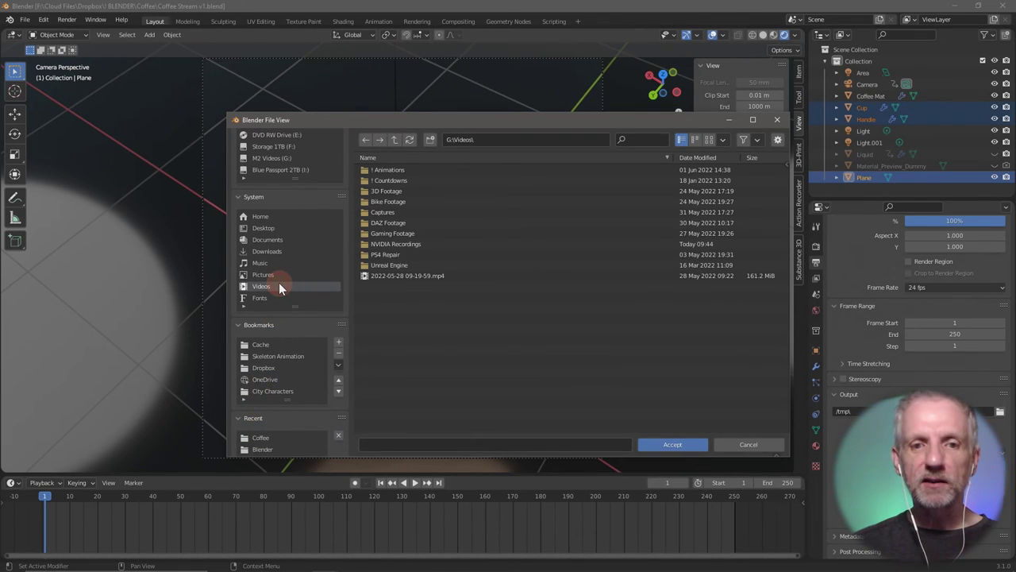
{"action": "left_click", "coordinate": [387, 169]}
{"action": "double_click", "coordinate": [386, 169]}
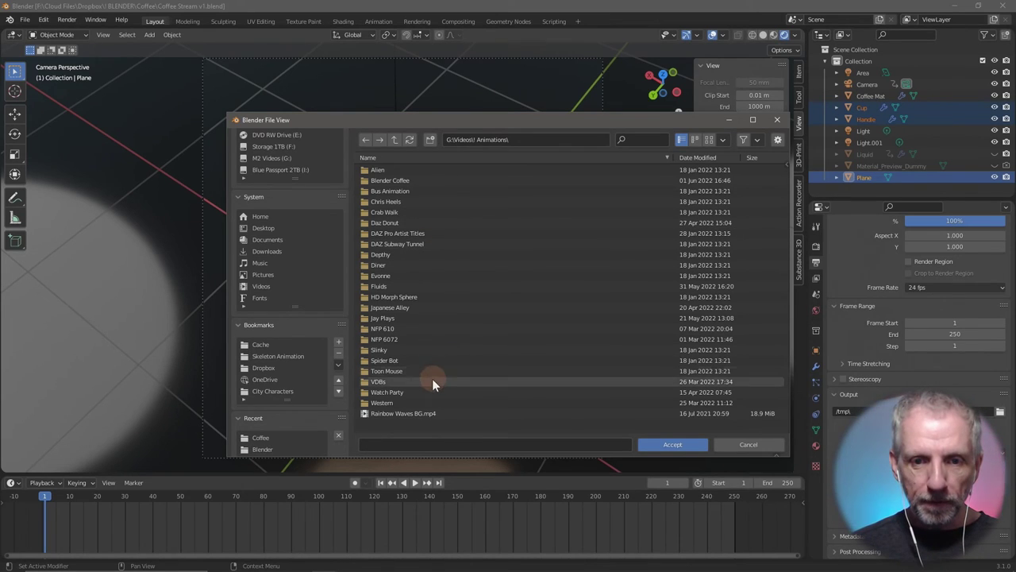
{"action": "left_click", "coordinate": [421, 180]}
{"action": "double_click", "coordinate": [421, 180]}
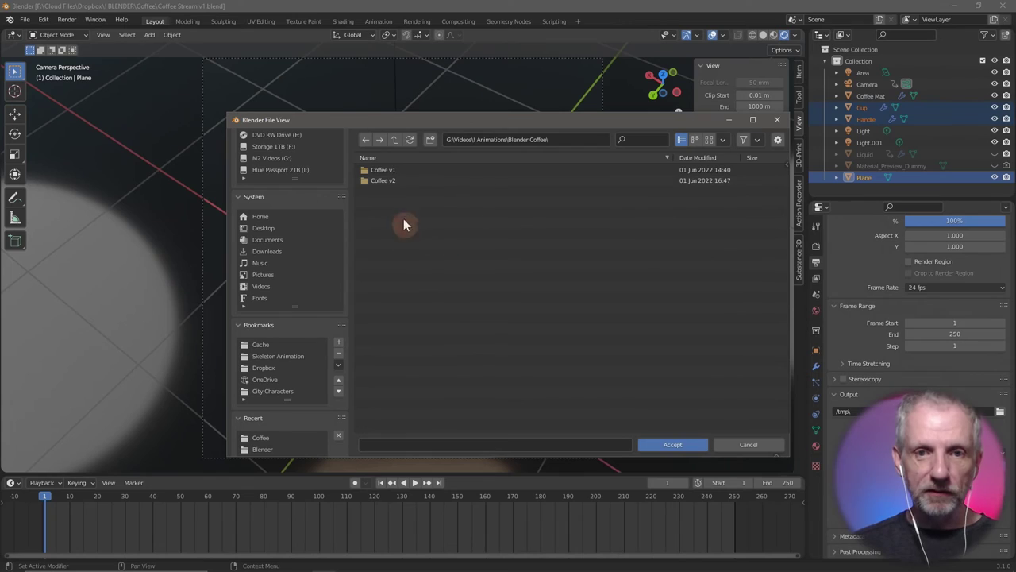
Create a folder named Stream Coffee v1 and set the render output inside it to the file name Stream Coffee v1-.
{"action": "left_click", "coordinate": [430, 140]}
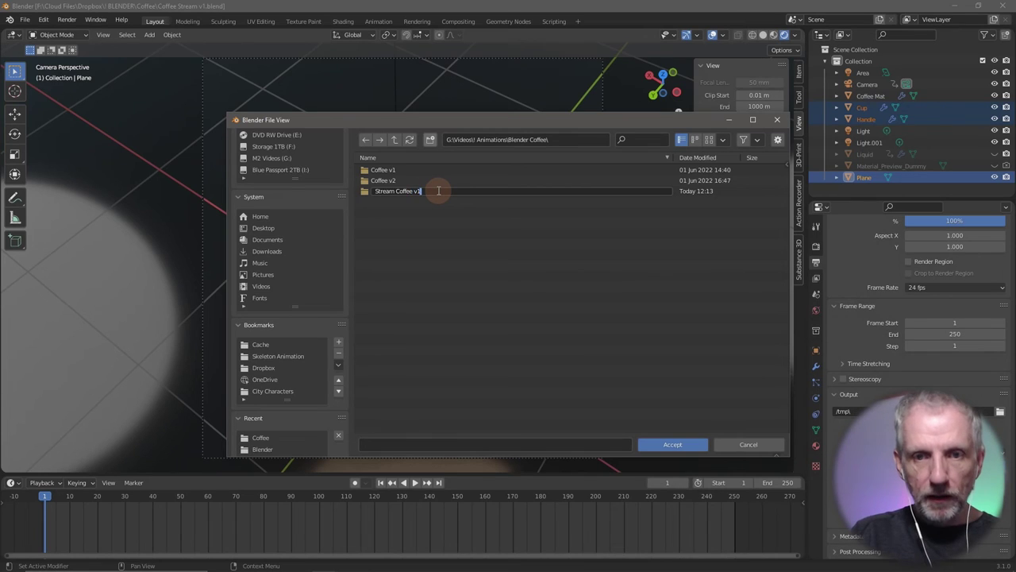
{"action": "key", "text": "Return"}
{"action": "double_click", "coordinate": [423, 191]}
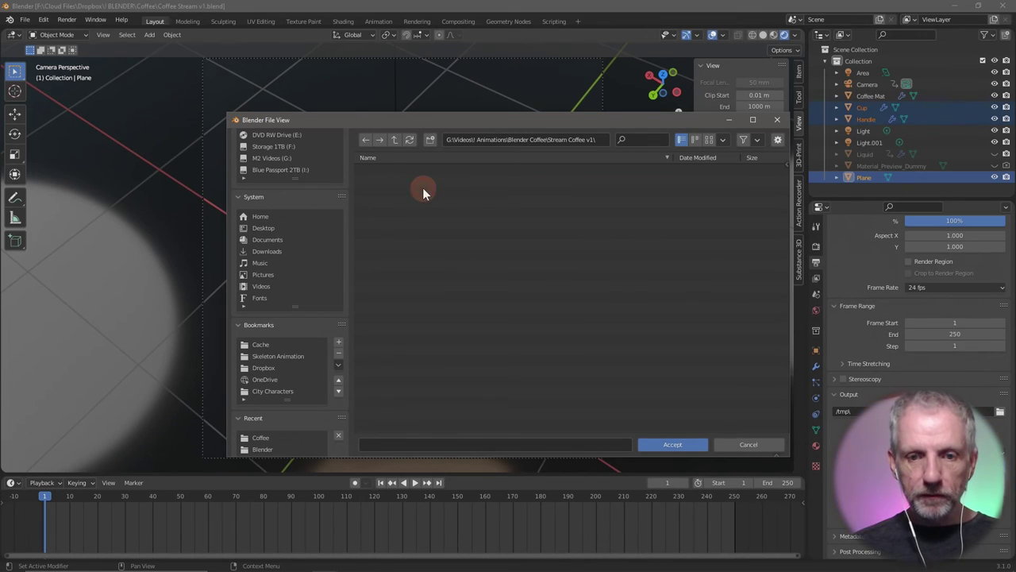
{"action": "left_click", "coordinate": [482, 442]}
{"action": "type", "text": "Stream Coffee v1-"}
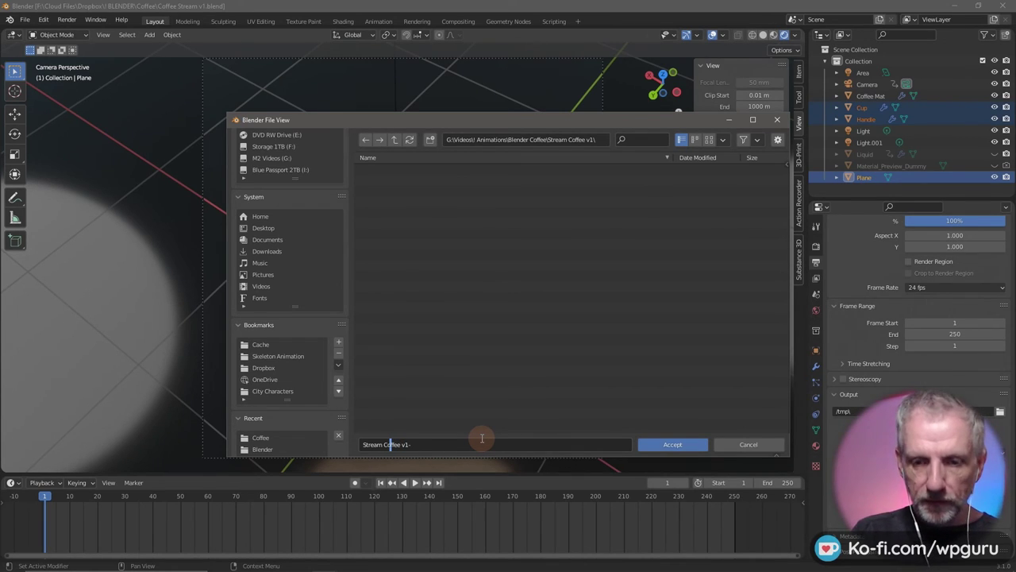
{"action": "left_click", "coordinate": [673, 444]}
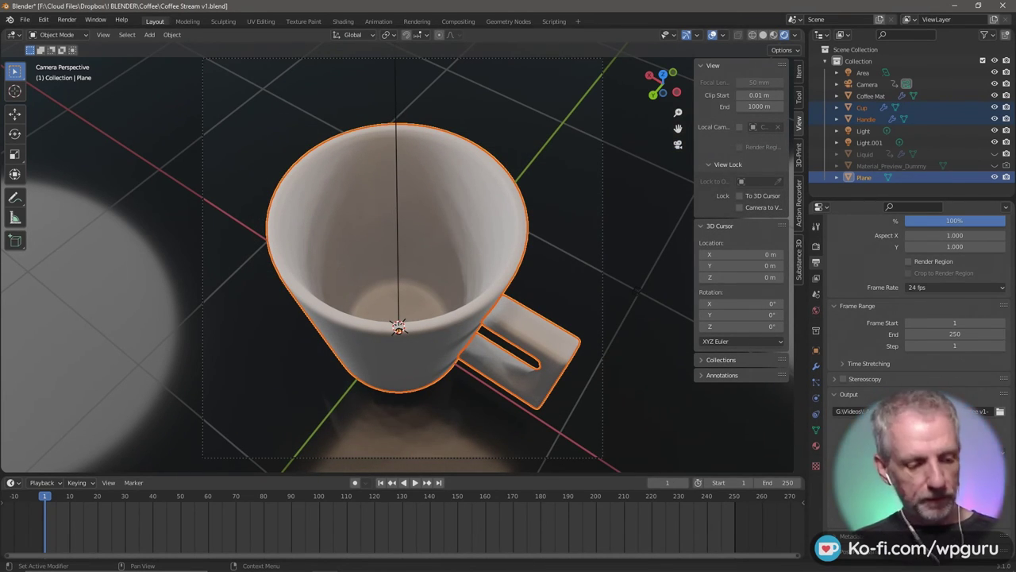
Set the output frame rate to 30 fps and render the animation.
{"action": "left_click", "coordinate": [957, 464]}
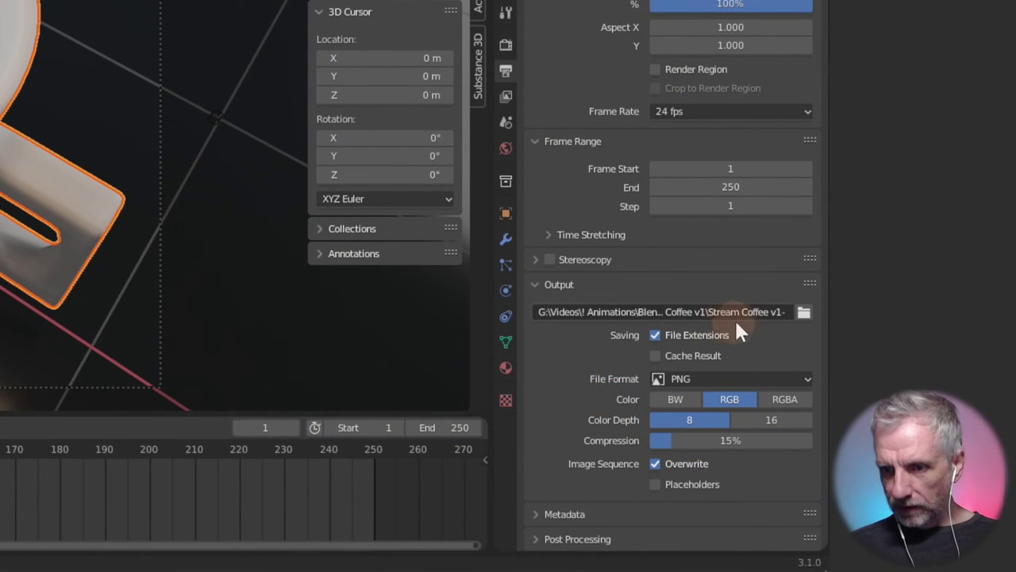
{"action": "left_click", "coordinate": [770, 111]}
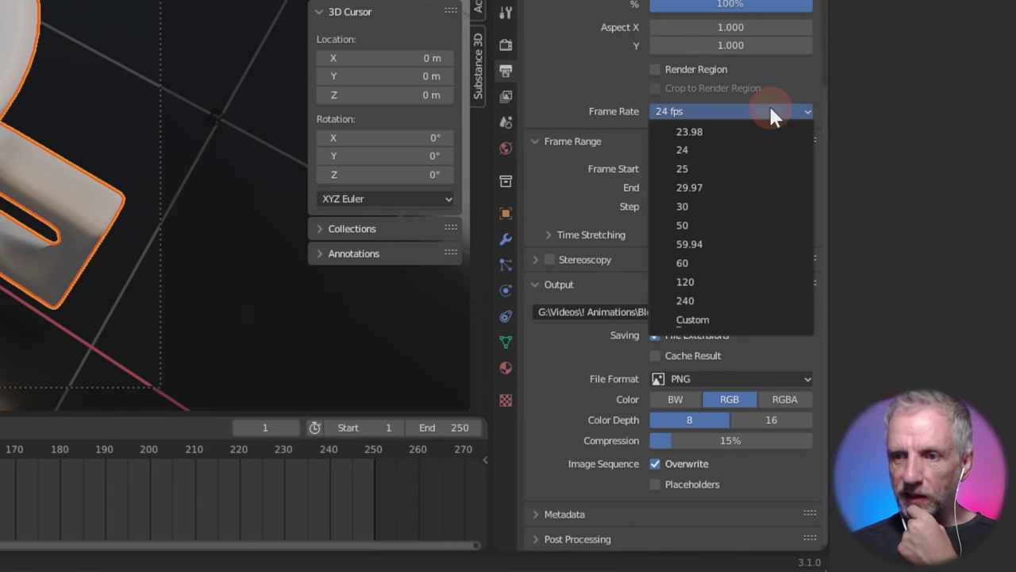
{"action": "left_click", "coordinate": [718, 208]}
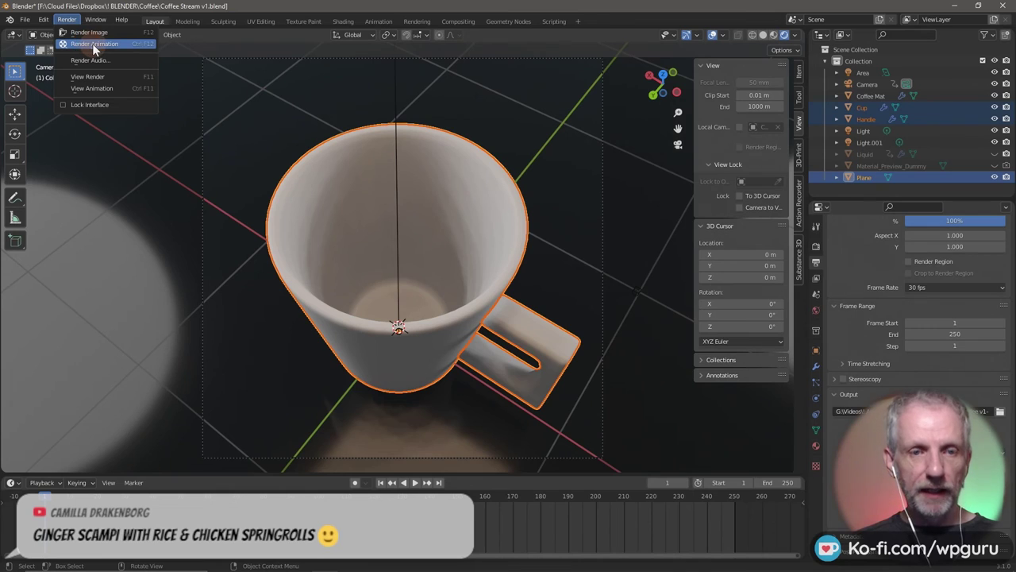
{"action": "left_click", "coordinate": [93, 44]}
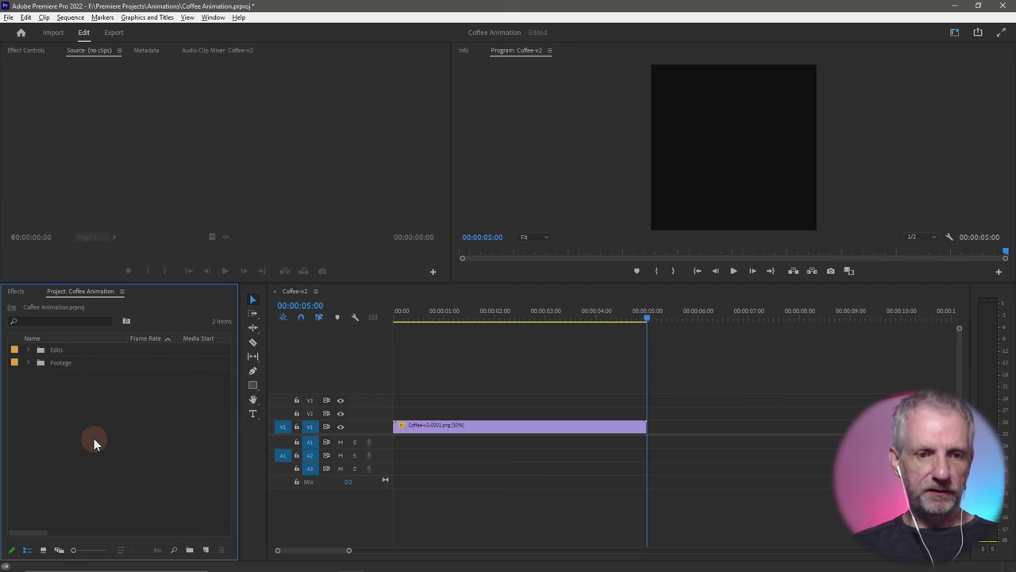
Switch to Premiere Pro and import Stream Coffee v1-0001.png from the Stream Coffee v1 folder inside Blender Coffee as an image sequence.
{"action": "right_click", "coordinate": [94, 438]}
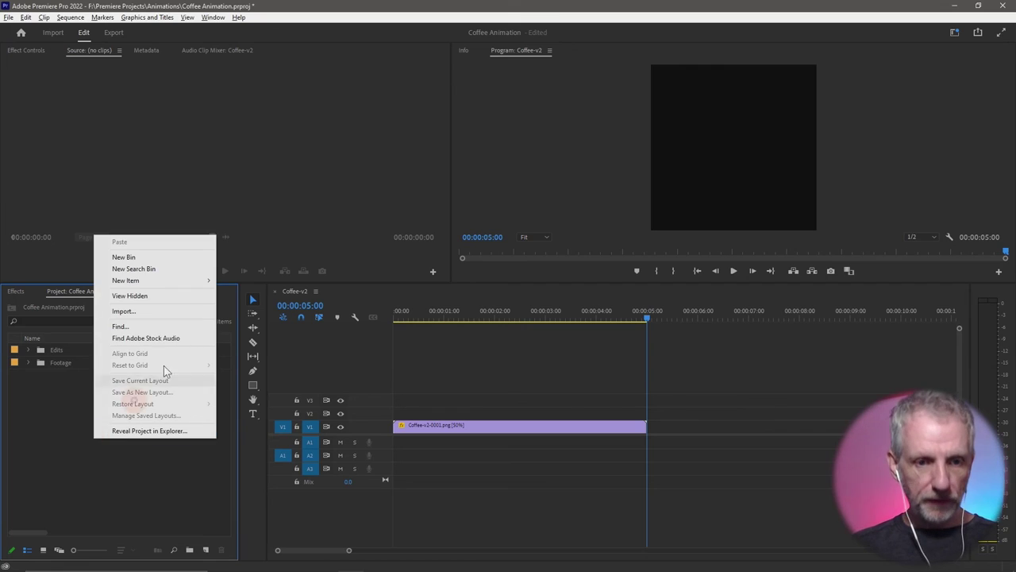
{"action": "left_click", "coordinate": [162, 311]}
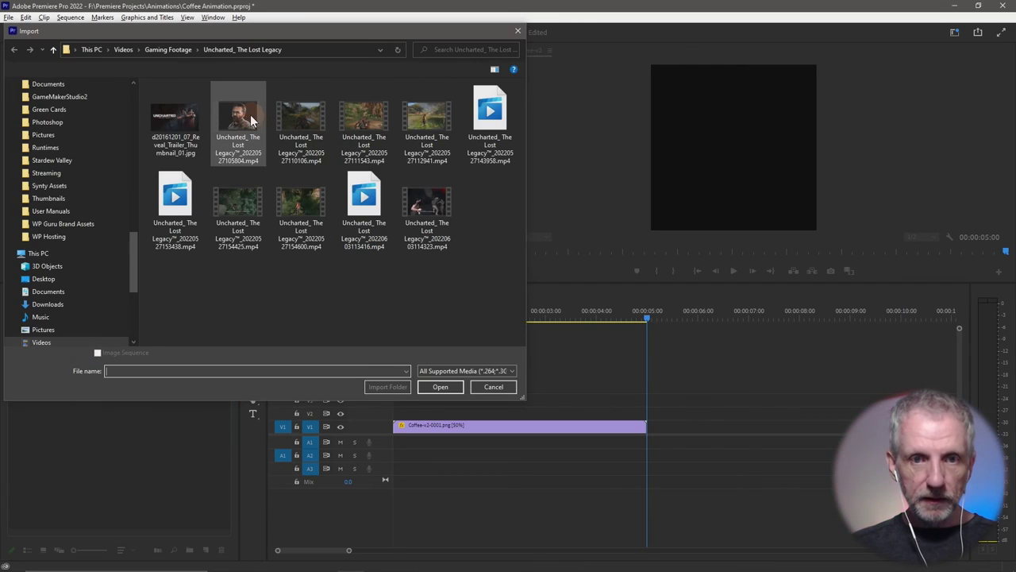
{"action": "left_click", "coordinate": [124, 50]}
{"action": "double_click", "coordinate": [188, 122]}
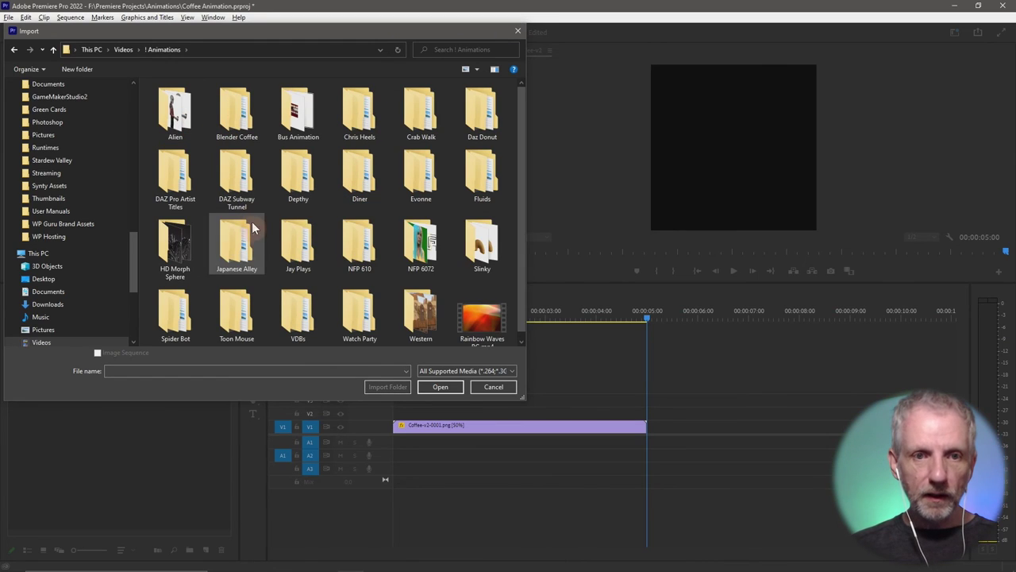
{"action": "double_click", "coordinate": [248, 129]}
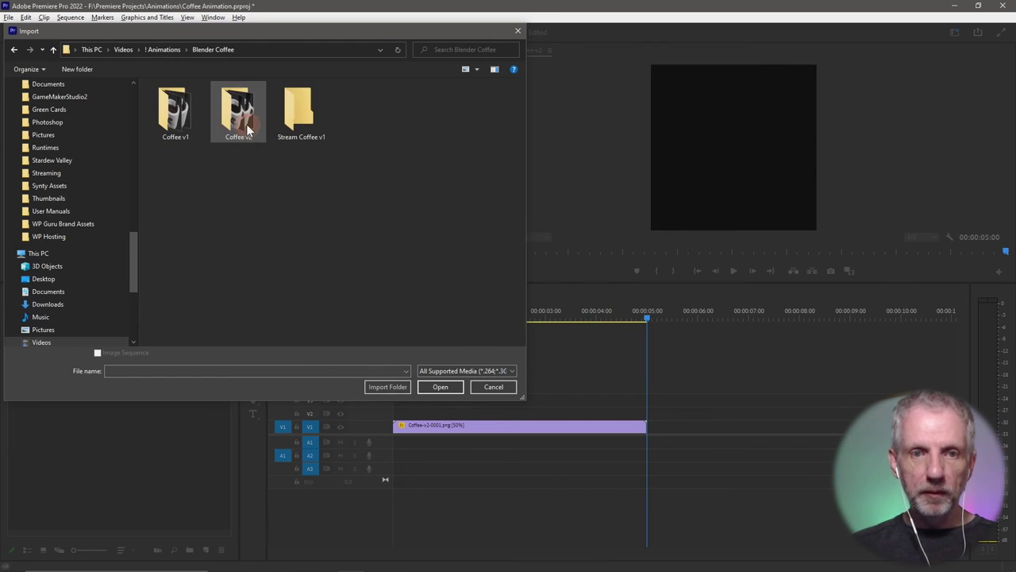
{"action": "double_click", "coordinate": [301, 120]}
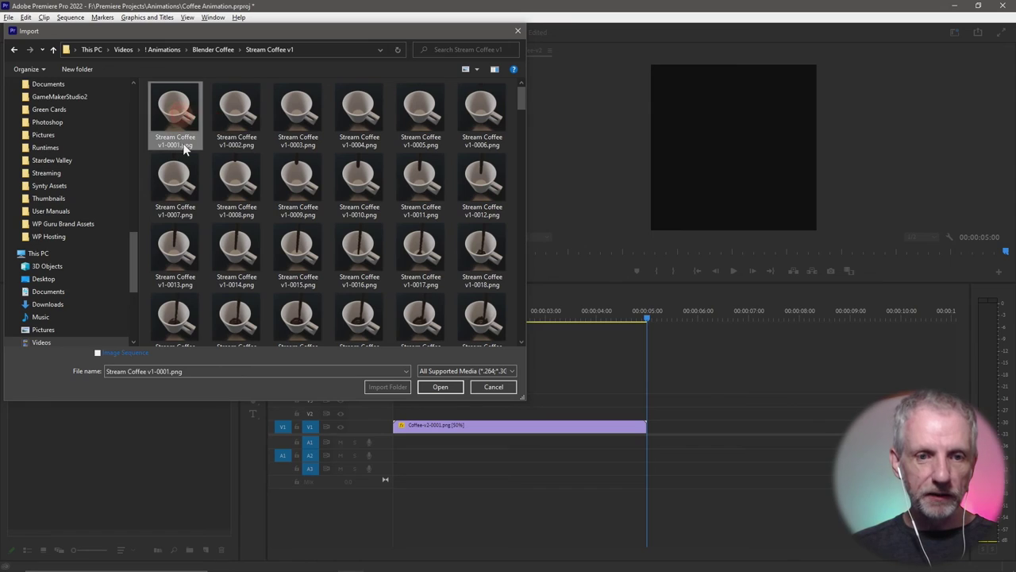
{"action": "left_click", "coordinate": [98, 352]}
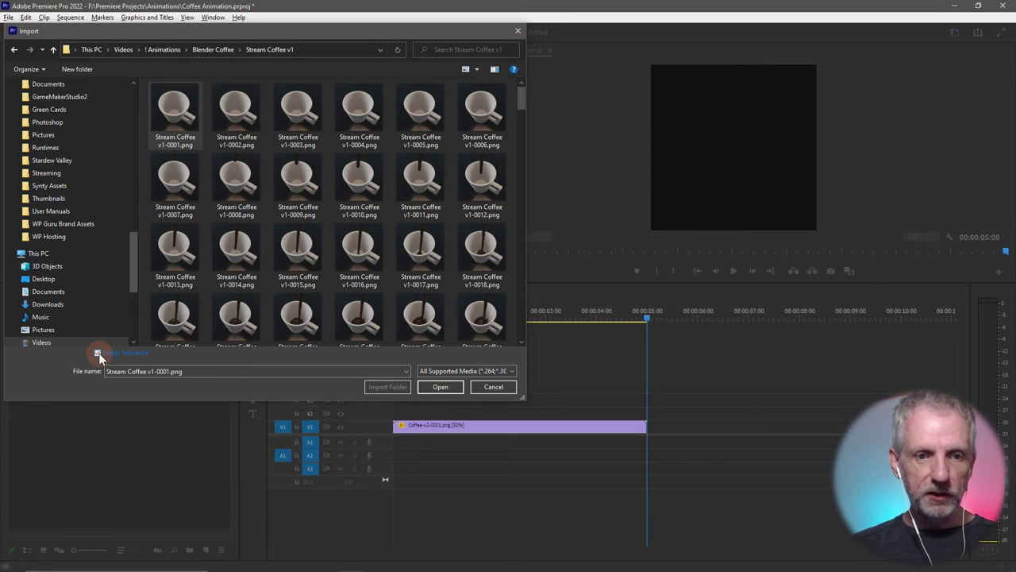
{"action": "left_click", "coordinate": [441, 387]}
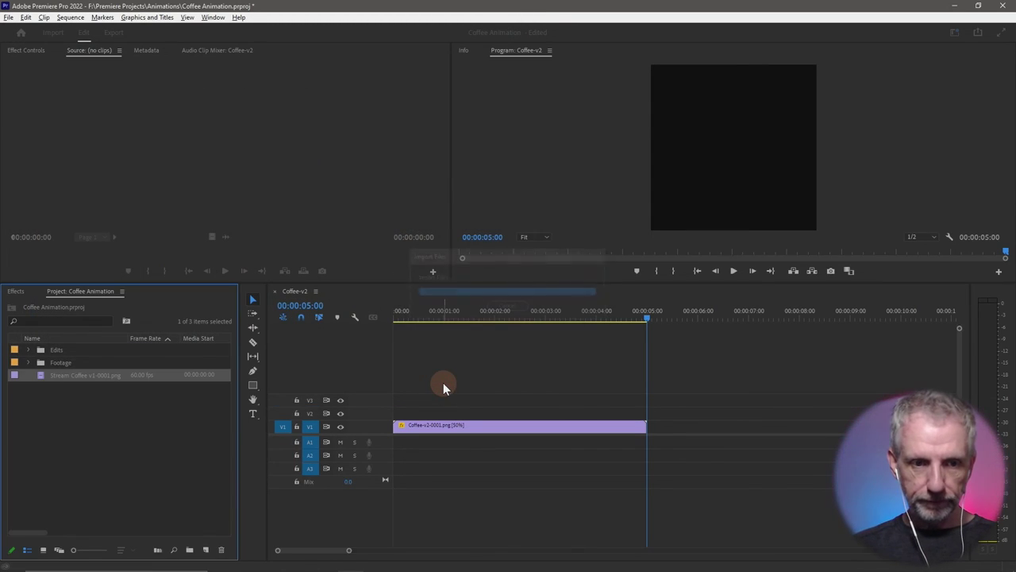
Create a new sequence from the imported Stream Coffee v1-0001.png clip and set the clip's speed to 50%.
{"action": "right_click", "coordinate": [38, 376]}
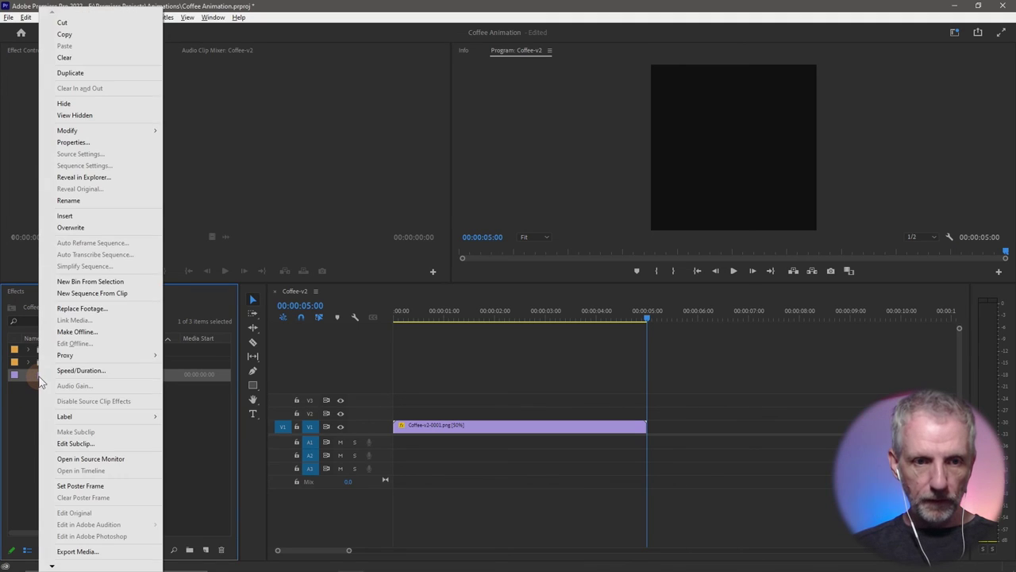
{"action": "left_click", "coordinate": [122, 293]}
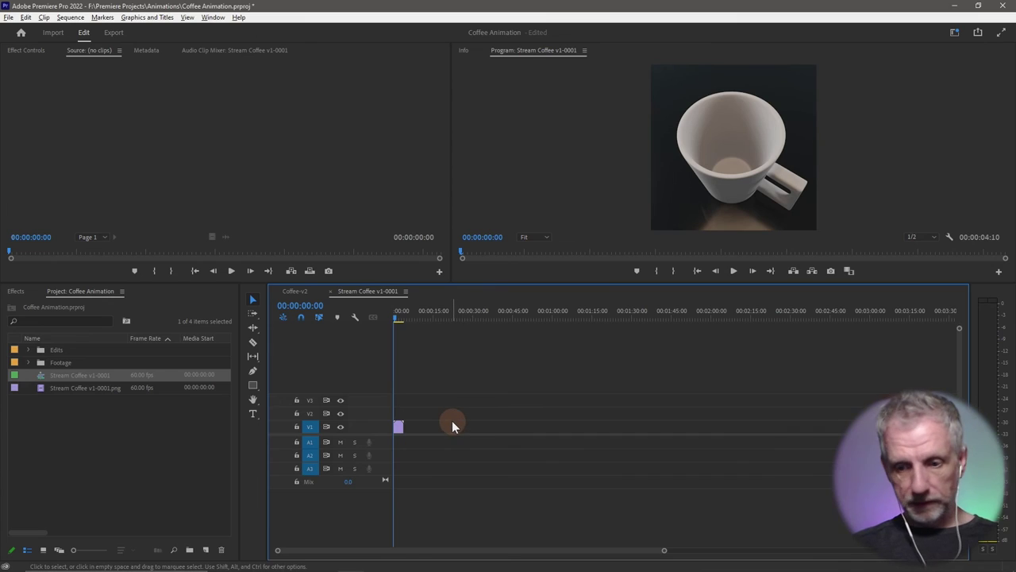
{"action": "key", "text": "="}
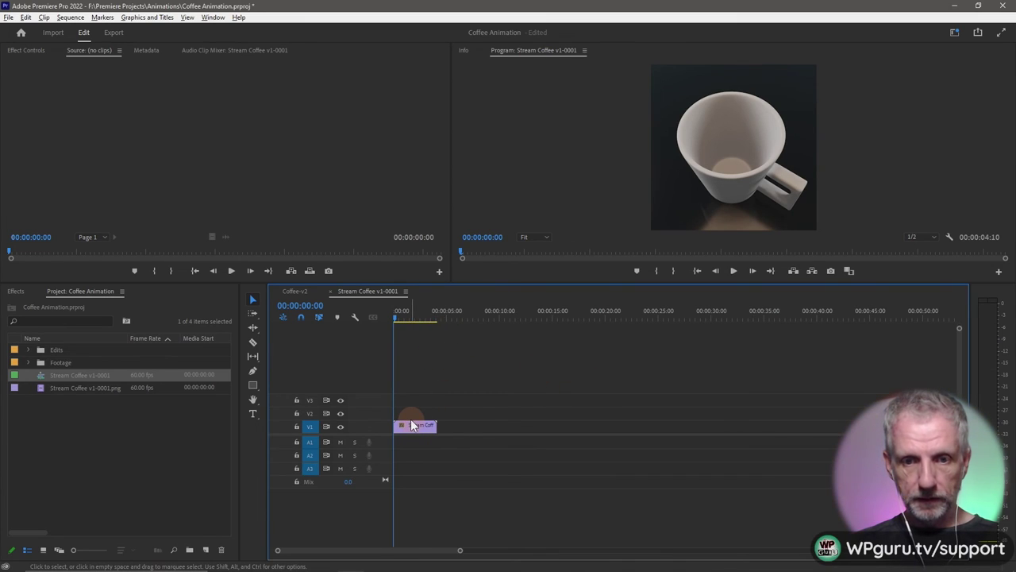
{"action": "right_click", "coordinate": [418, 429]}
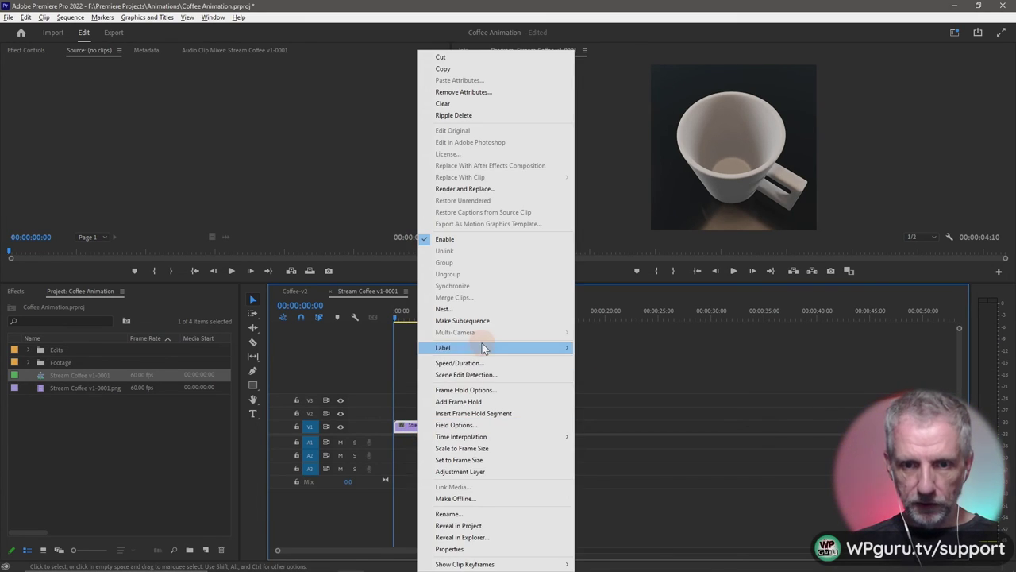
{"action": "left_click", "coordinate": [484, 363]}
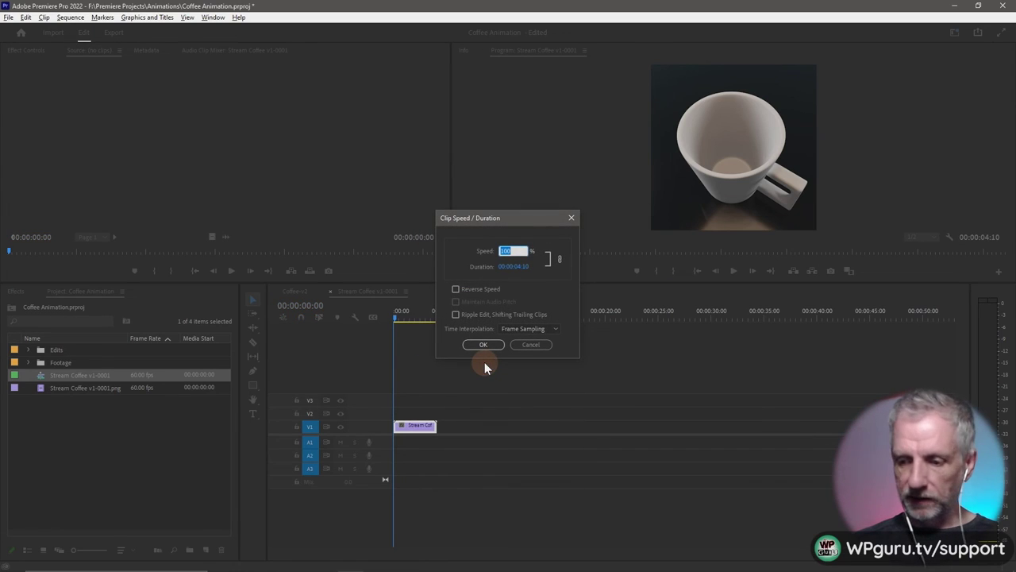
{"action": "type", "text": "50"}
{"action": "key", "text": "Return"}
{"action": "key", "text": "="}
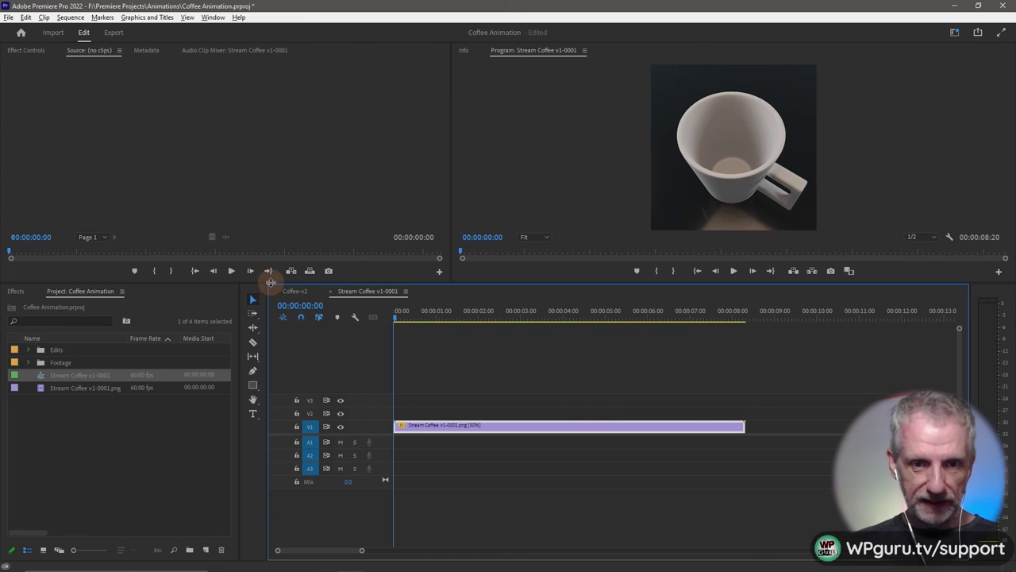
Enlarge the program preview area and play the slowed pouring animation, viewing it full screen.
{"action": "left_click_drag", "start_coordinate": [270, 282], "coordinate": [266, 388]}
{"action": "key", "text": "space"}
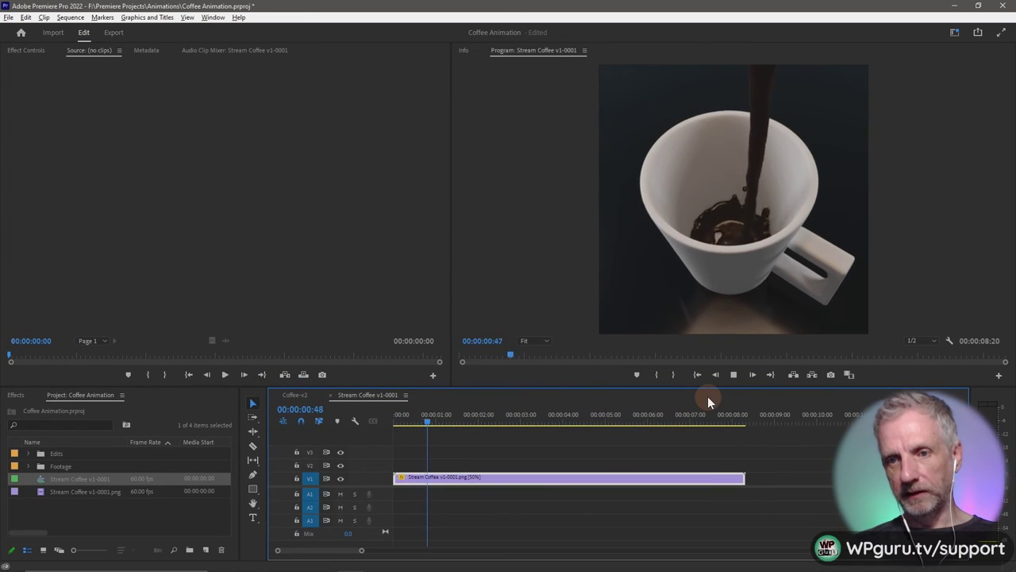
{"action": "key", "text": "ctrl+`"}
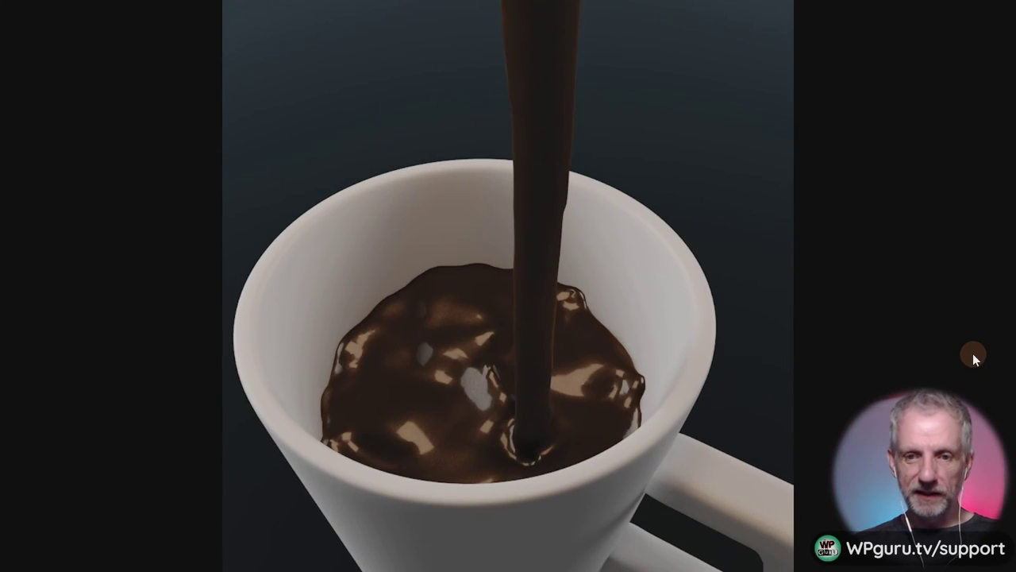
{"action": "key", "text": "ctrl+`"}
Set the program preview's playback resolution to Full and view the pouring animation full screen.
{"action": "left_click", "coordinate": [926, 341]}
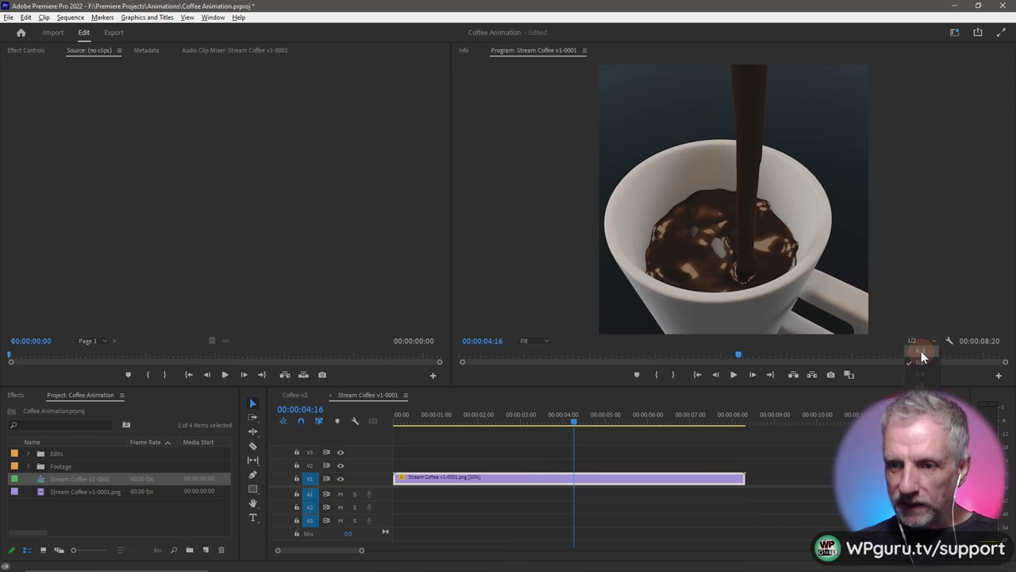
{"action": "left_click", "coordinate": [921, 351]}
{"action": "key", "text": "ctrl+`"}
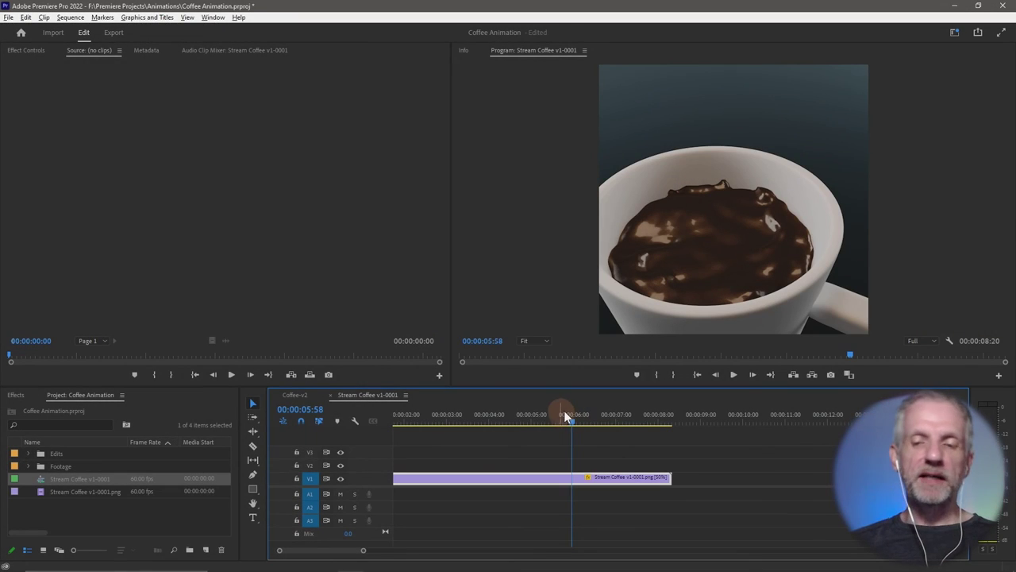
Move the playhead to about 00:00:06:57 and inspect the filled cup full screen.
{"action": "left_click_drag", "start_coordinate": [575, 429], "coordinate": [615, 421]}
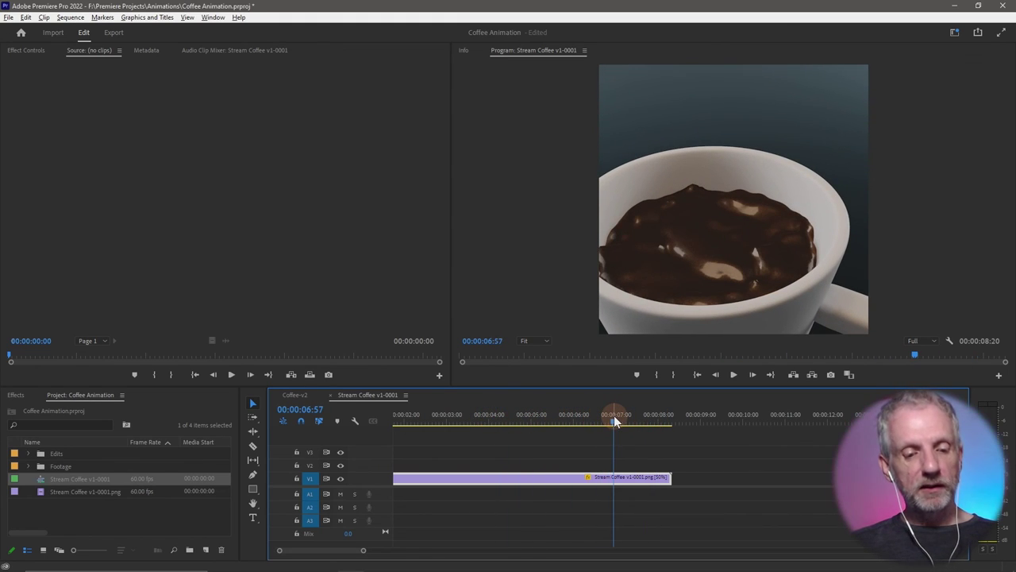
{"action": "key", "text": "ctrl+grave"}
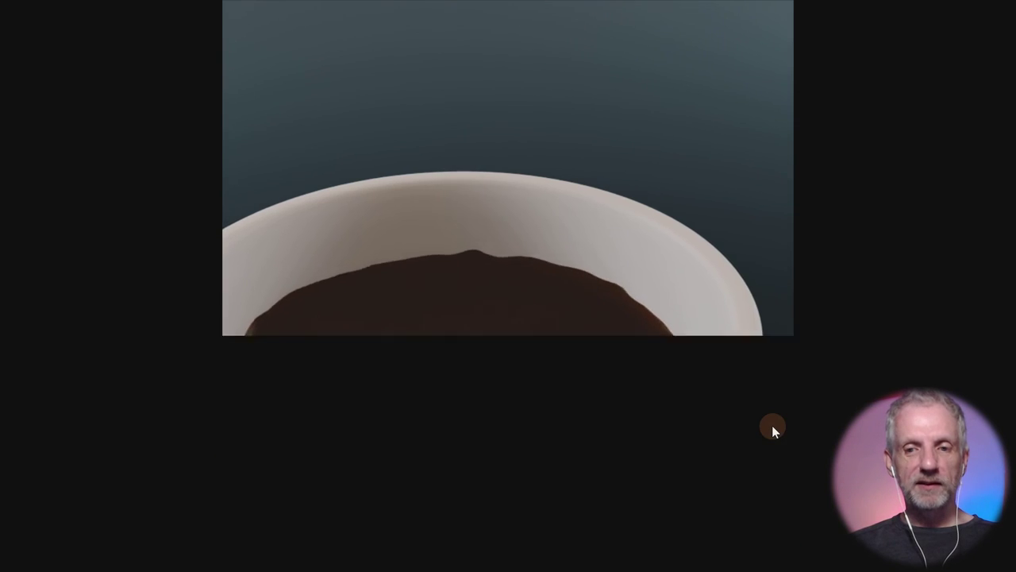